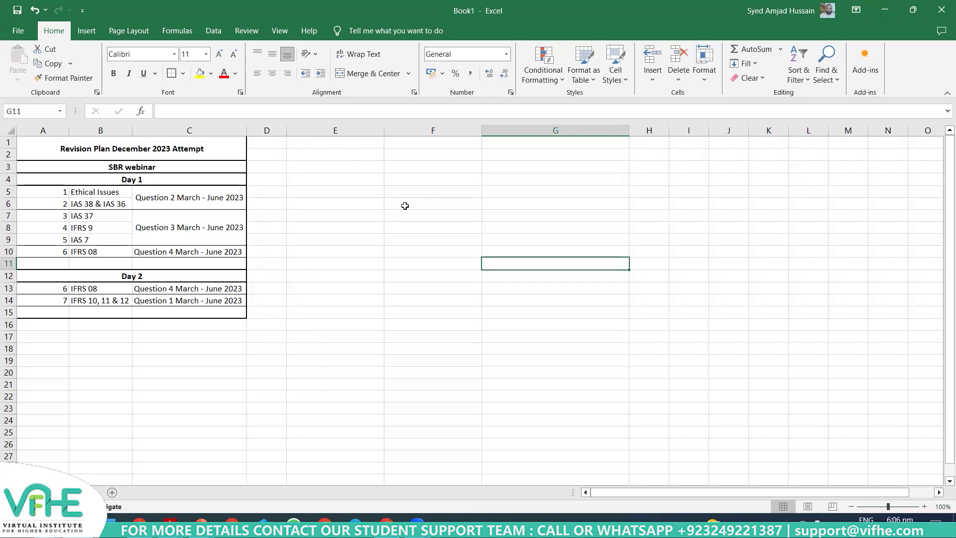
Select the Day 1 and Day 2 plan rows, A5:C15, in the SBR webinar revision plan
{"action": "key", "text": "Left"}
{"action": "key", "text": "Left"}
{"action": "key", "text": "Left"}
{"action": "key", "text": "Left"}
{"action": "key", "text": "Left"}
{"action": "key", "text": "Up"}
{"action": "key", "text": "Up"}
{"action": "key", "text": "Up"}
{"action": "key", "text": "Up"}
{"action": "key", "text": "Up"}
{"action": "key", "text": "Up"}
{"action": "key", "text": "Up"}
{"action": "key", "text": "Up"}
{"action": "key", "text": "Down"}
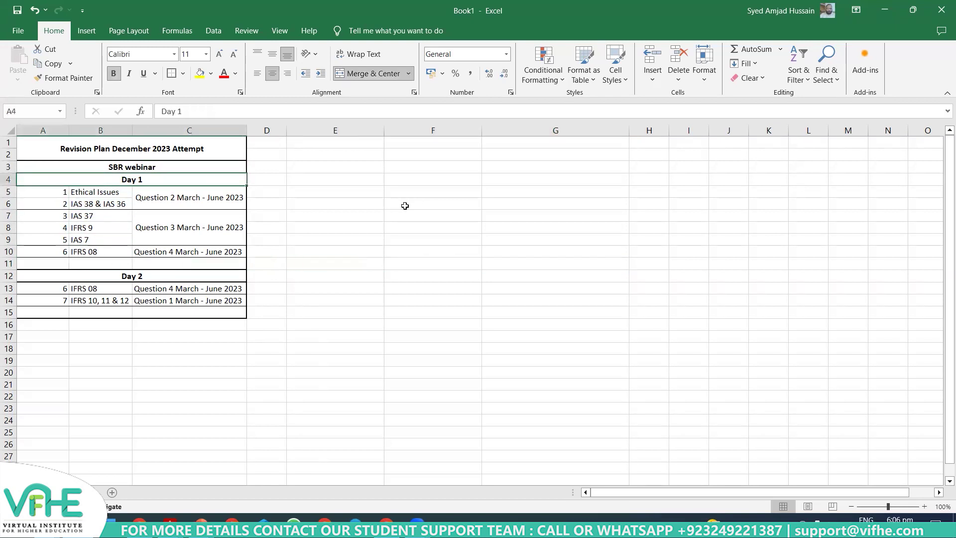
{"action": "key", "text": "Down"}
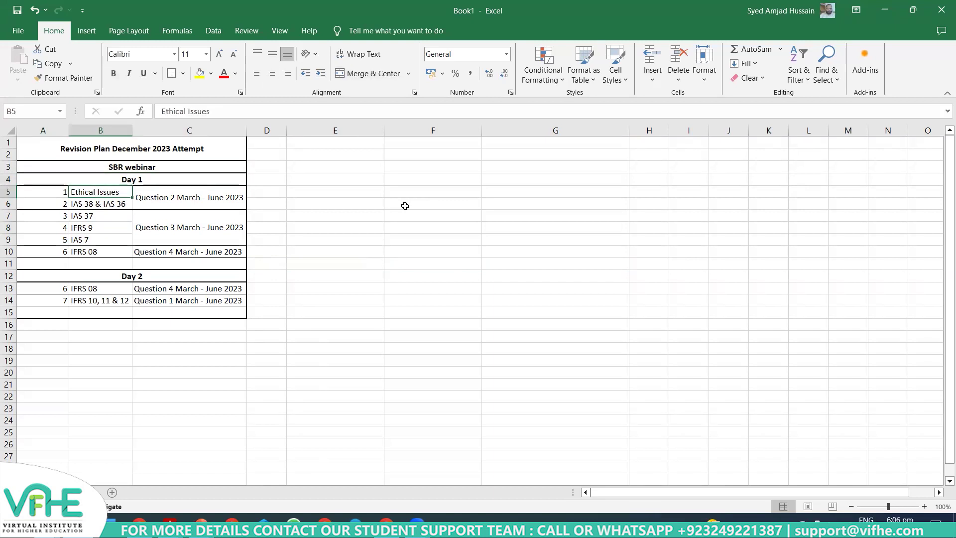
{"action": "key", "text": "Left"}
{"action": "key", "text": "shift+Right"}
{"action": "key", "text": "shift+Right"}
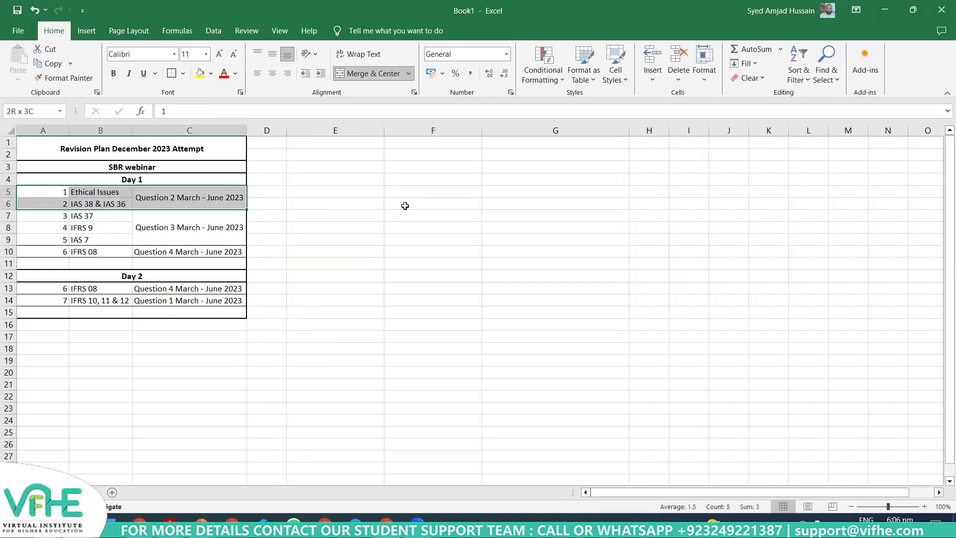
{"action": "key", "text": "shift+Down"}
{"action": "key", "text": "shift+Down"}
{"action": "key", "text": "shift+Down"}
{"action": "key", "text": "shift+Down"}
{"action": "key", "text": "shift+Down"}
{"action": "key", "text": "shift+Down"}
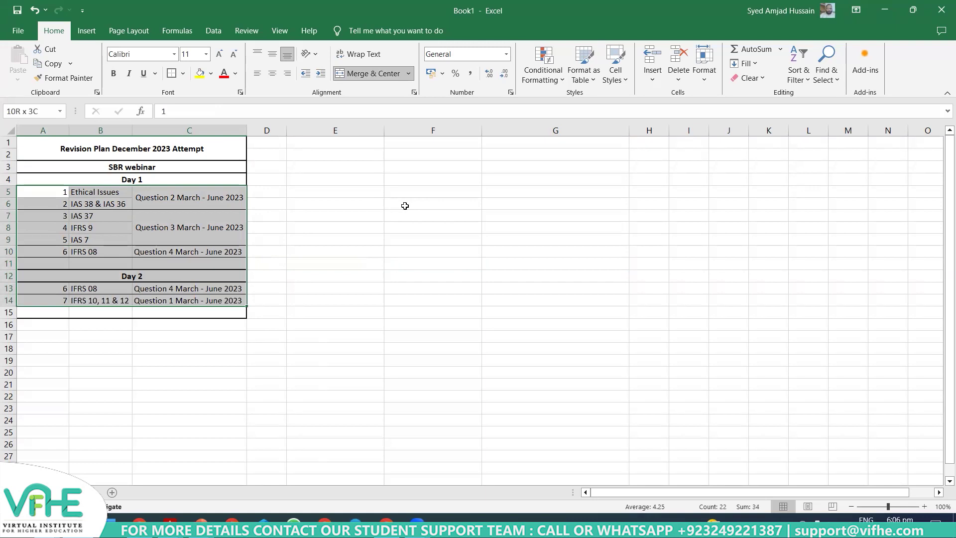
{"action": "key", "text": "shift+Down"}
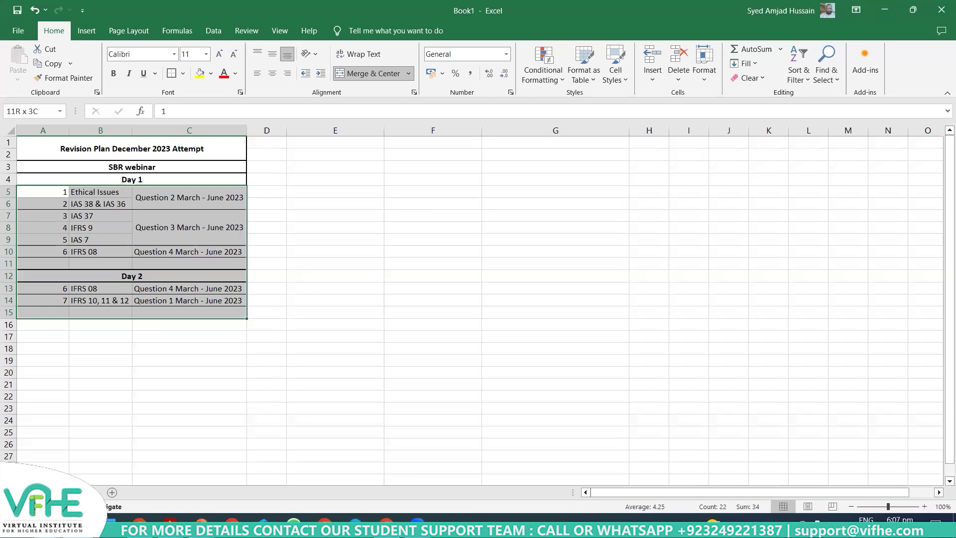
Switch to Chrome and view the Practice Platform content and Resources on ACCA's past exams and question practice page
{"action": "left_click", "coordinate": [387, 521]}
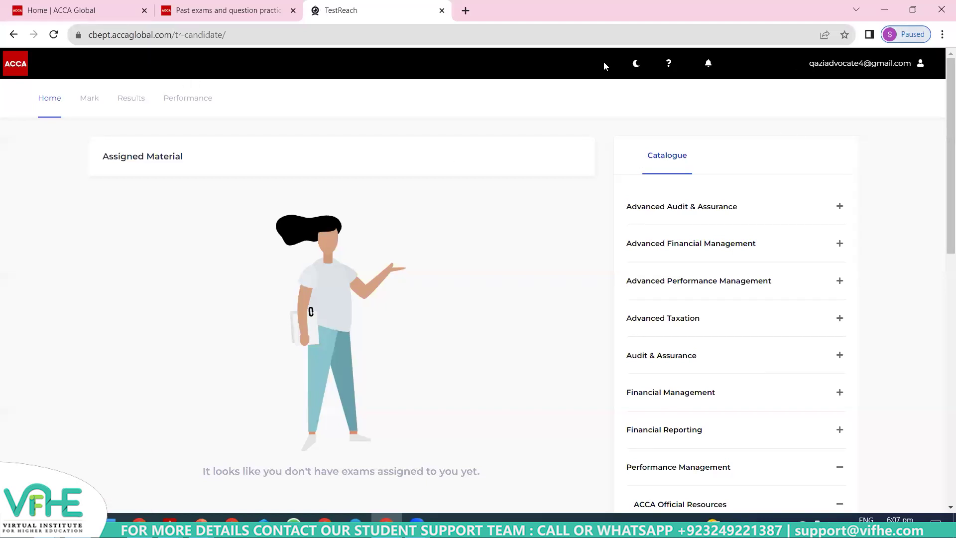
{"action": "left_click", "coordinate": [942, 4]}
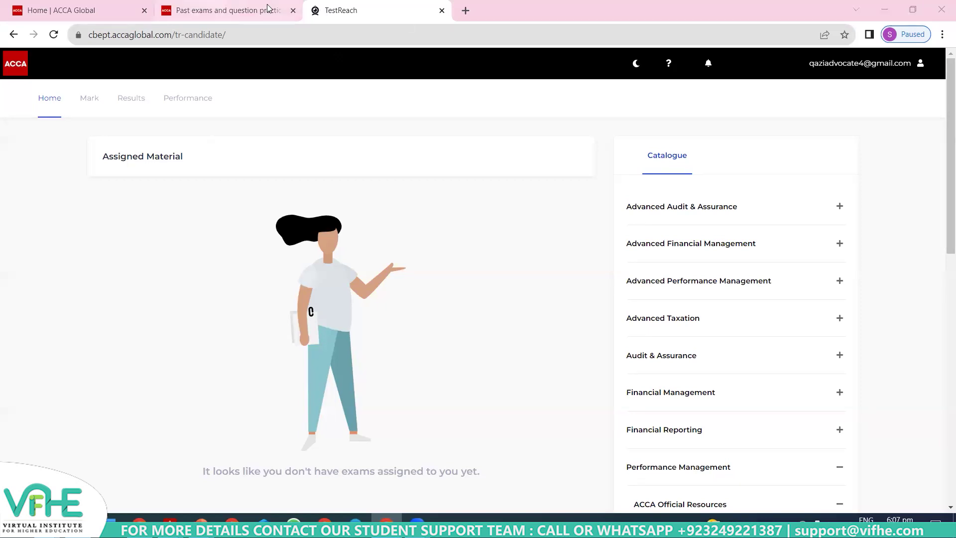
{"action": "left_click", "coordinate": [233, 11]}
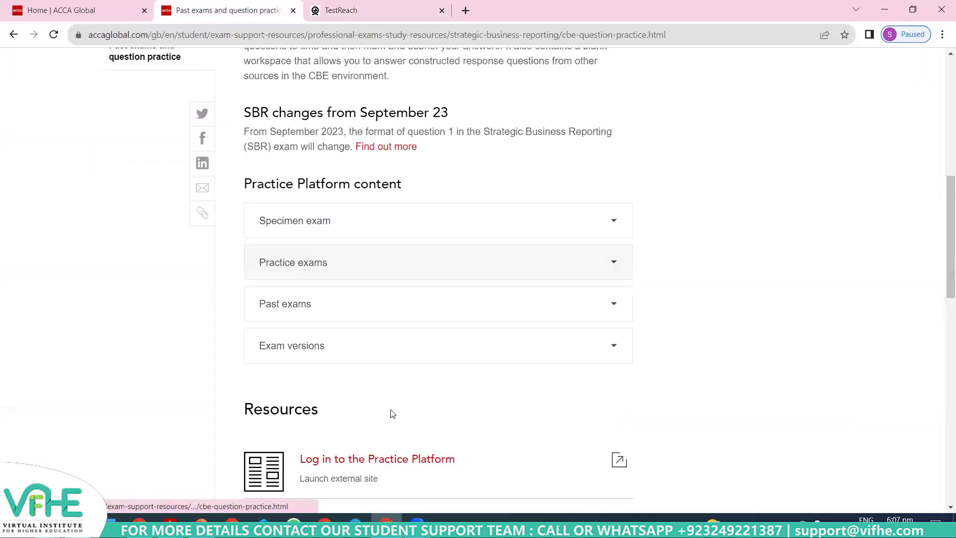
{"action": "scroll", "coordinate": [757, 348], "scroll_direction": "down", "scroll_amount": 2}
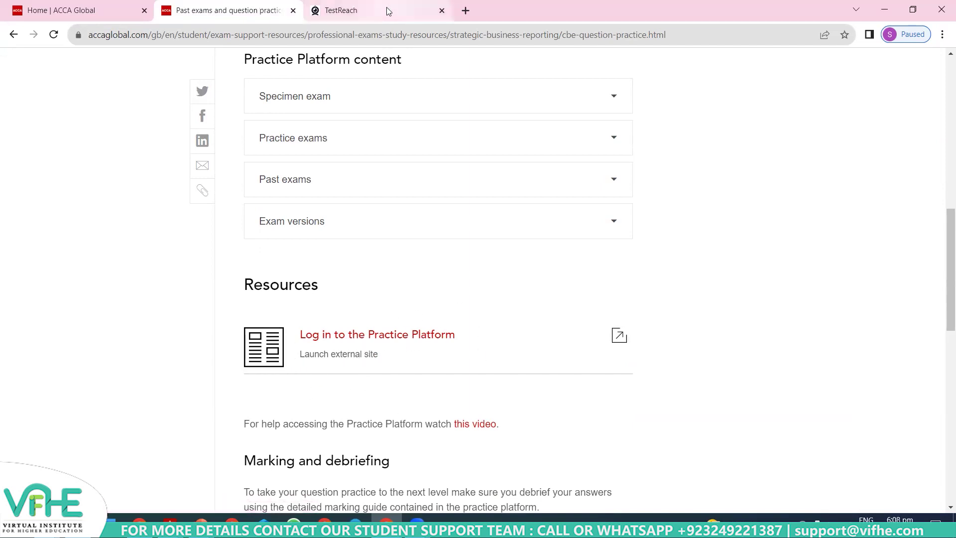
In the TestReach catalogue, collapse Performance Management and expand Strategic Business Reporting
{"action": "left_click", "coordinate": [364, 10]}
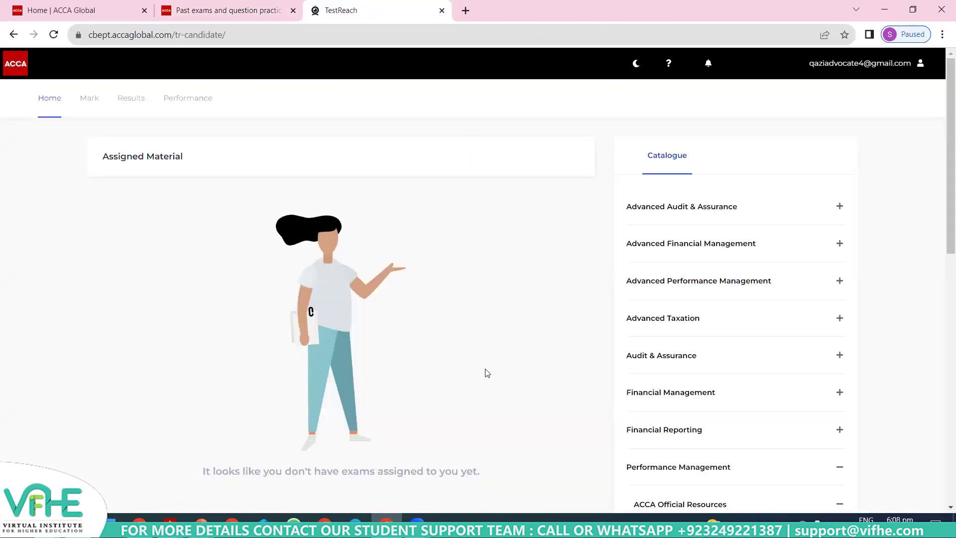
{"action": "left_click_drag", "start_coordinate": [943, 141], "coordinate": [943, 245]}
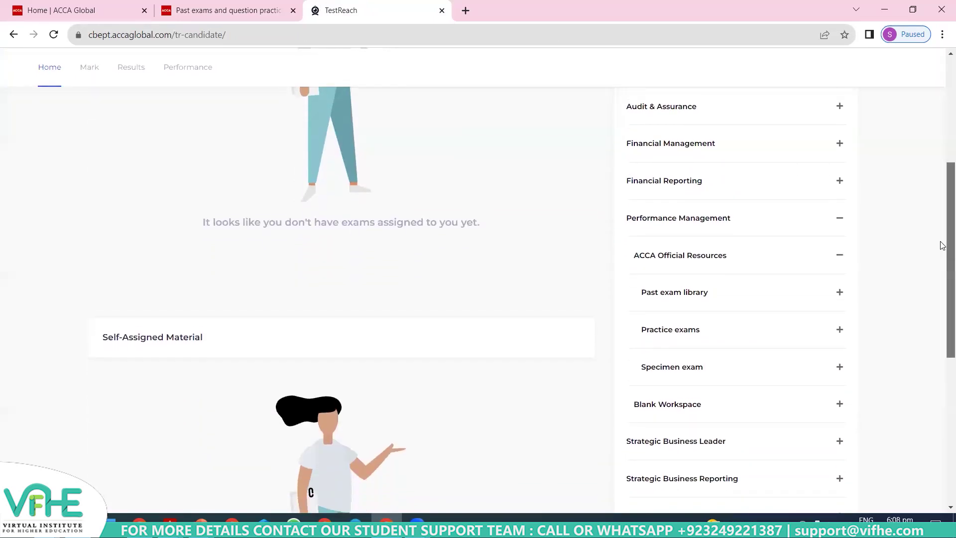
{"action": "left_click", "coordinate": [830, 214]}
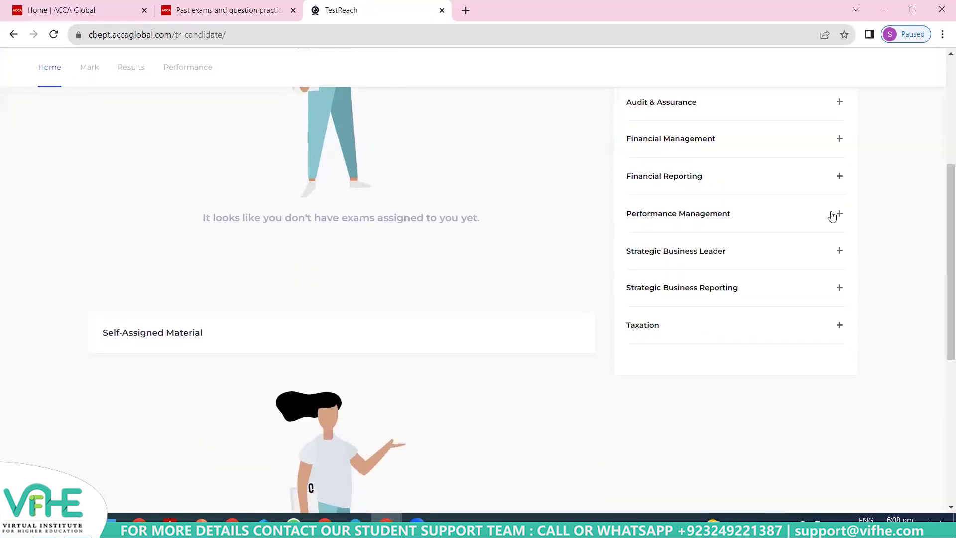
{"action": "left_click", "coordinate": [675, 295]}
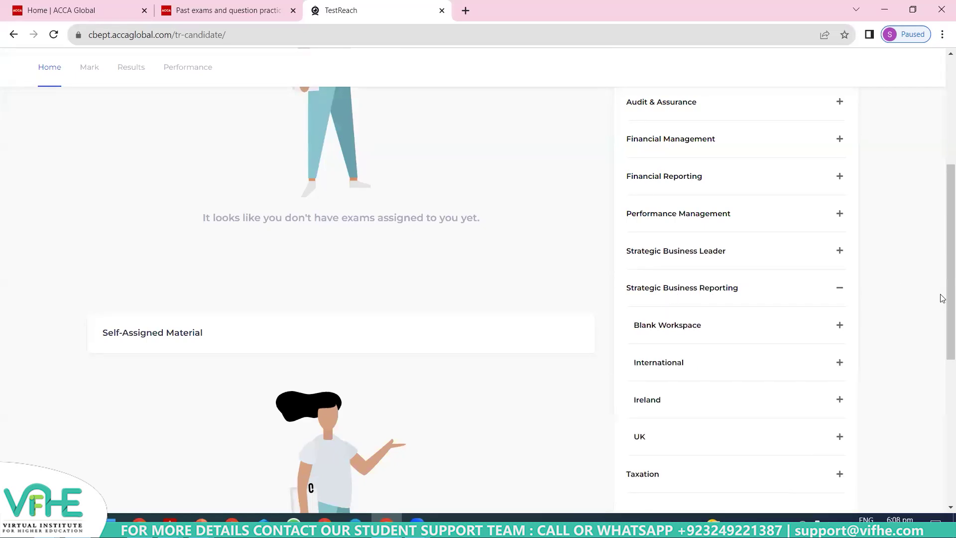
{"action": "left_click_drag", "start_coordinate": [942, 226], "coordinate": [943, 282]}
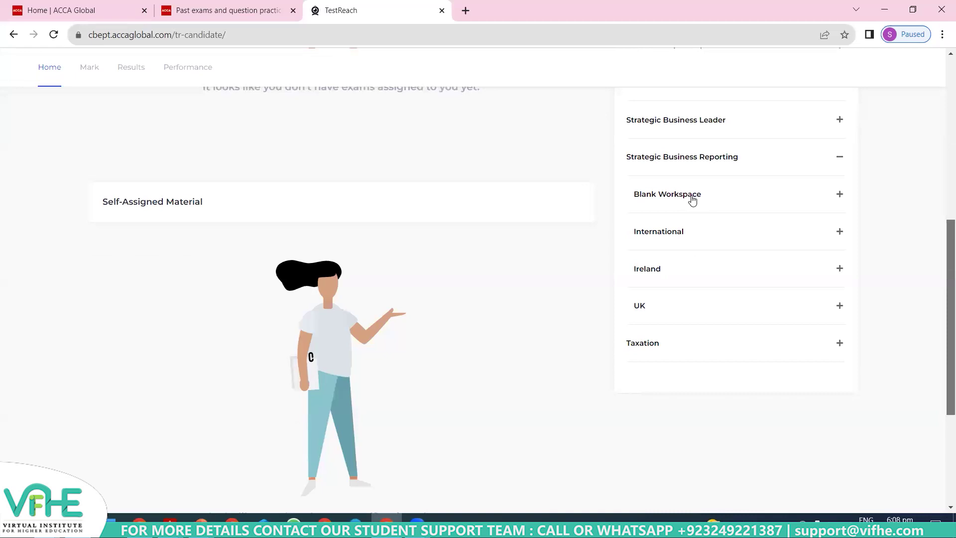
Expand the International past exam library and assign the SBR-INT March/June 2023 (22/23 syllabus) exam
{"action": "left_click", "coordinate": [661, 236]}
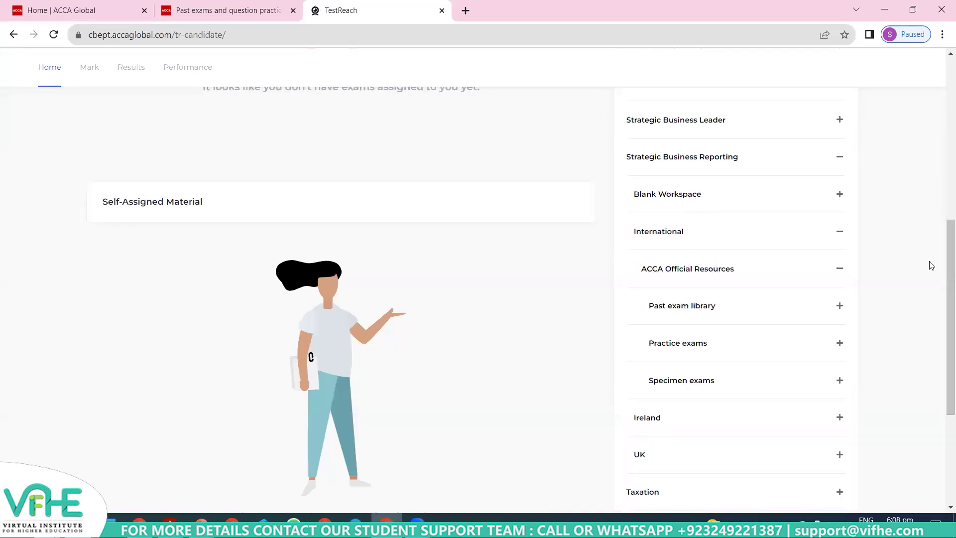
{"action": "left_click_drag", "start_coordinate": [943, 256], "coordinate": [942, 278]}
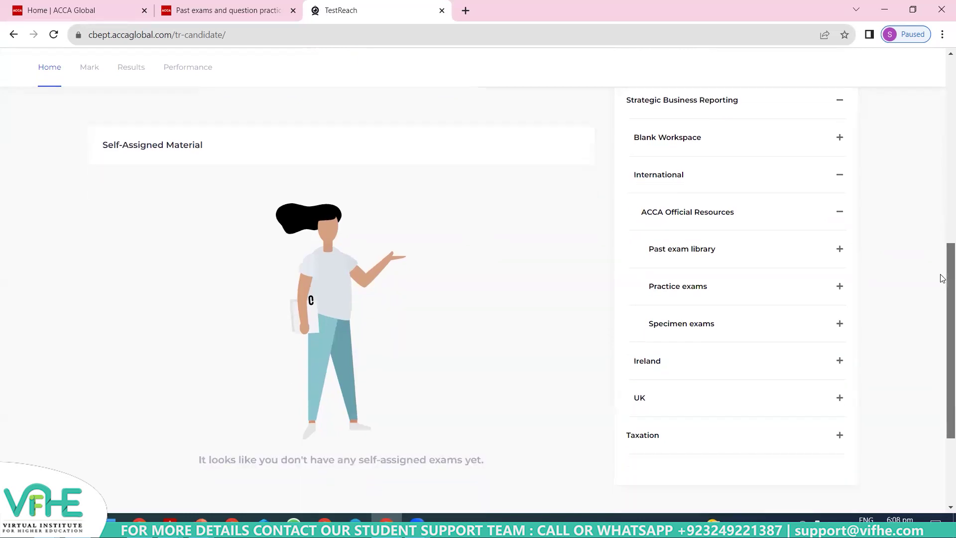
{"action": "left_click", "coordinate": [693, 249]}
{"action": "left_click_drag", "start_coordinate": [942, 246], "coordinate": [943, 299]}
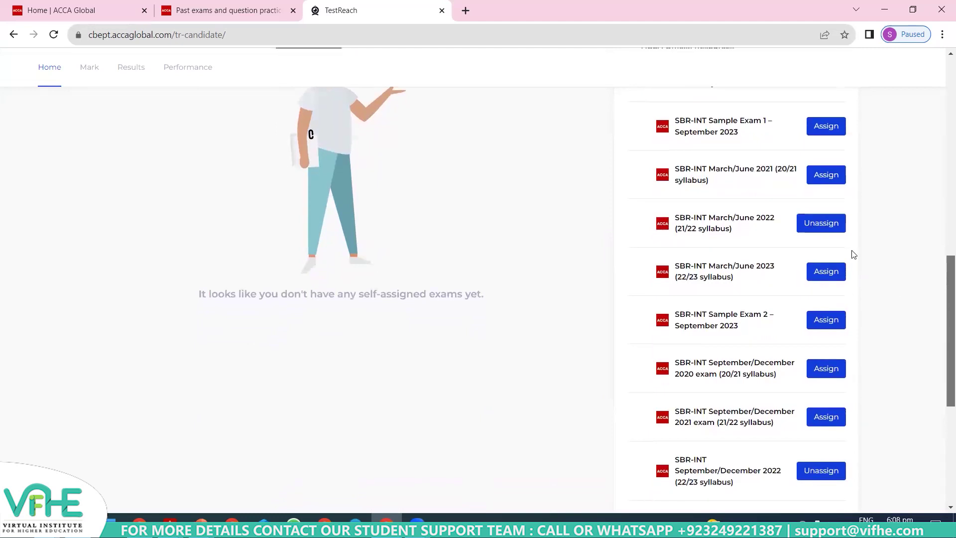
{"action": "left_click", "coordinate": [831, 273]}
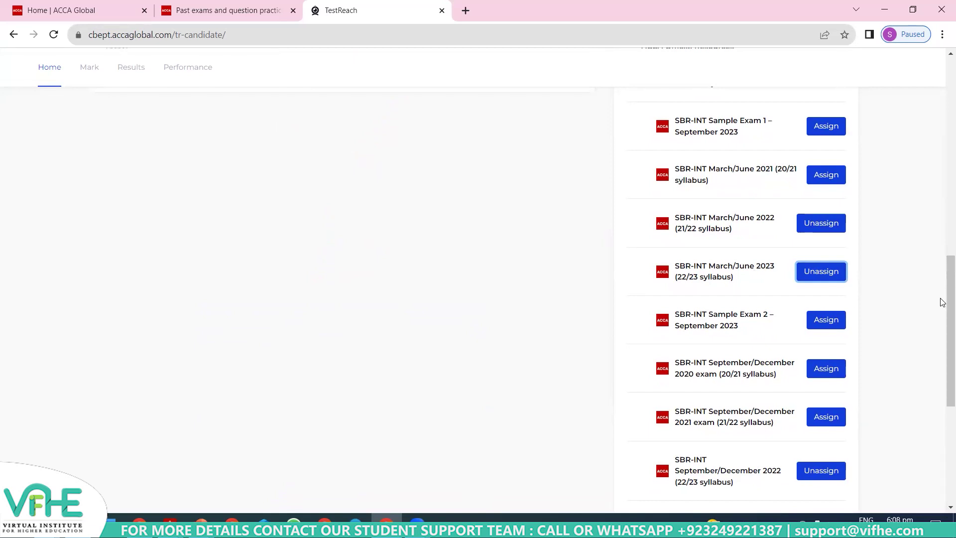
Open SBR-INT Past And Practice Exams under Self-Assigned Material and start the SBR-INT March/June 2023 exam
{"action": "scroll", "coordinate": [943, 213], "scroll_direction": "up", "scroll_amount": 5}
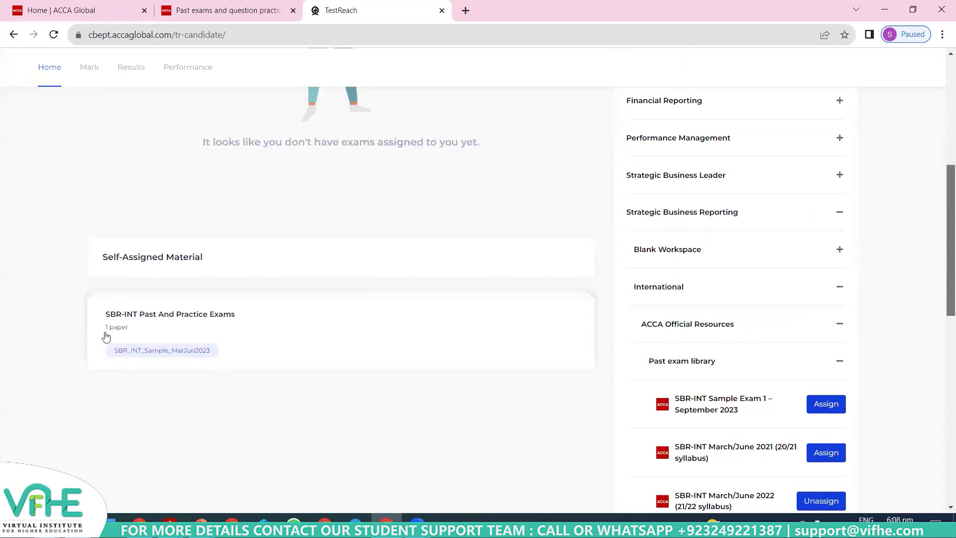
{"action": "left_click", "coordinate": [151, 350]}
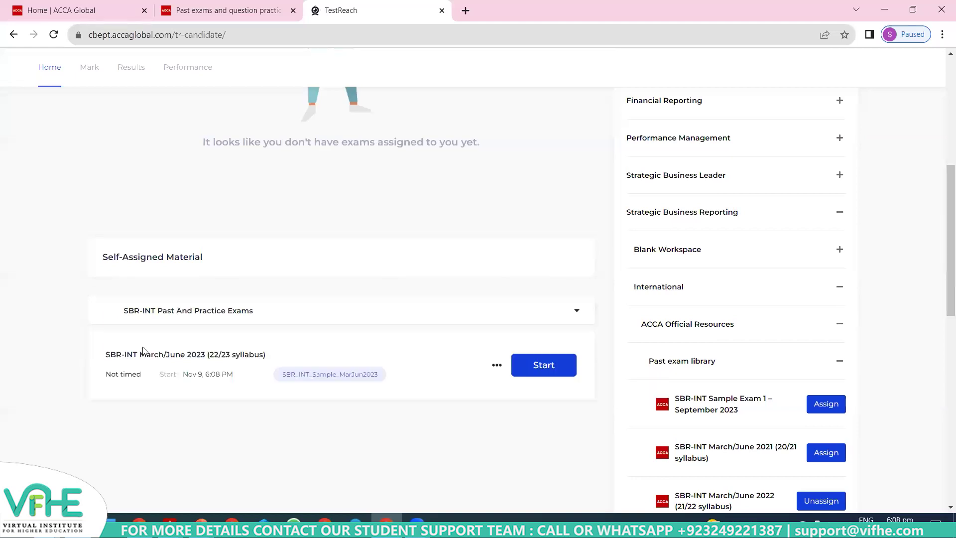
{"action": "left_click", "coordinate": [544, 365]}
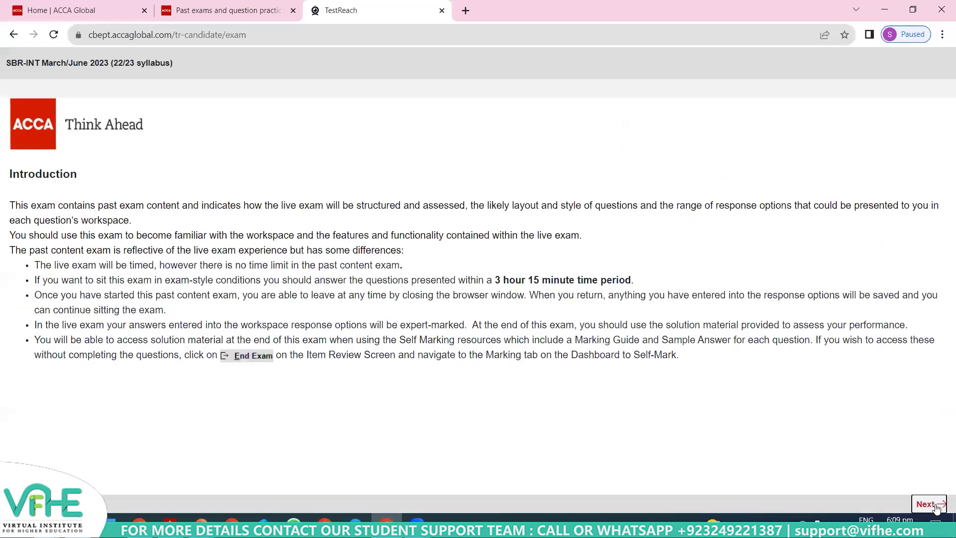
Go through the introduction and instruction pages, confirm readiness to begin, and continue past Section A to question 1
{"action": "left_click", "coordinate": [936, 508]}
{"action": "left_click", "coordinate": [936, 508]}
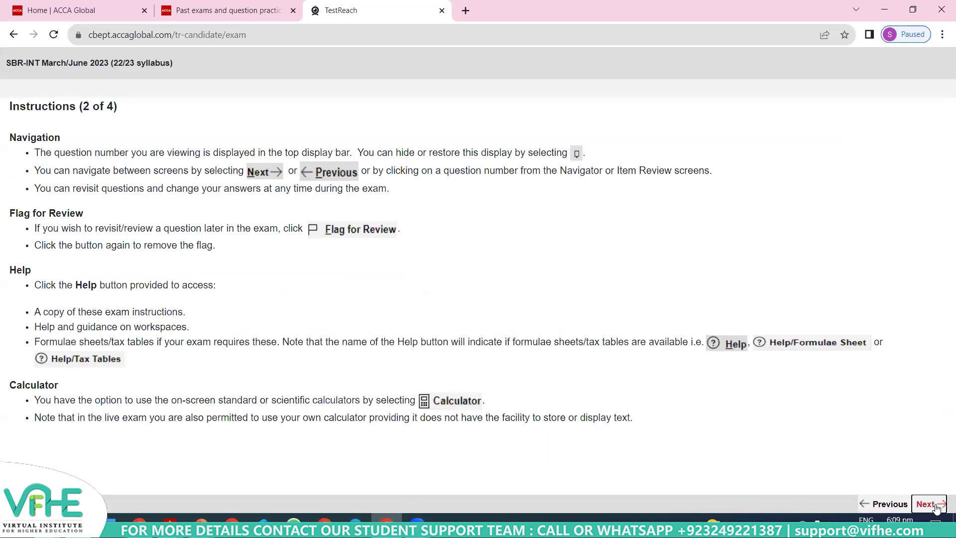
{"action": "left_click", "coordinate": [936, 507]}
{"action": "left_click", "coordinate": [936, 508]}
{"action": "left_click", "coordinate": [935, 507]}
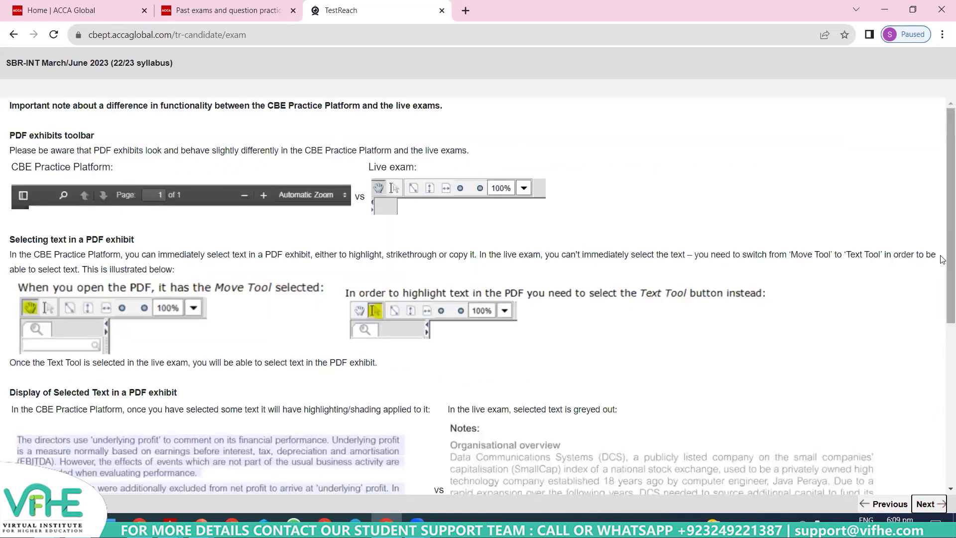
{"action": "scroll", "coordinate": [943, 369], "scroll_direction": "down", "scroll_amount": 6}
{"action": "left_click", "coordinate": [926, 504]}
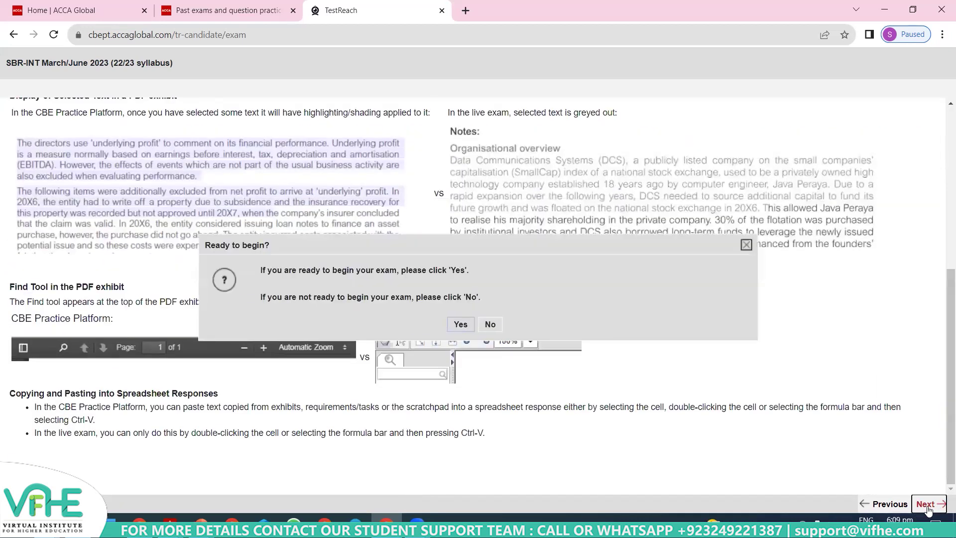
{"action": "left_click", "coordinate": [461, 324]}
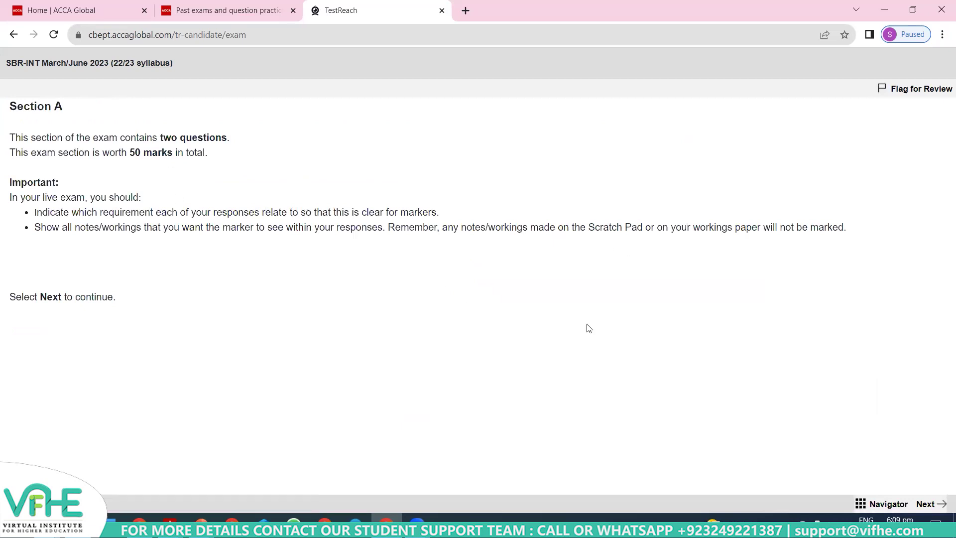
{"action": "left_click", "coordinate": [926, 505]}
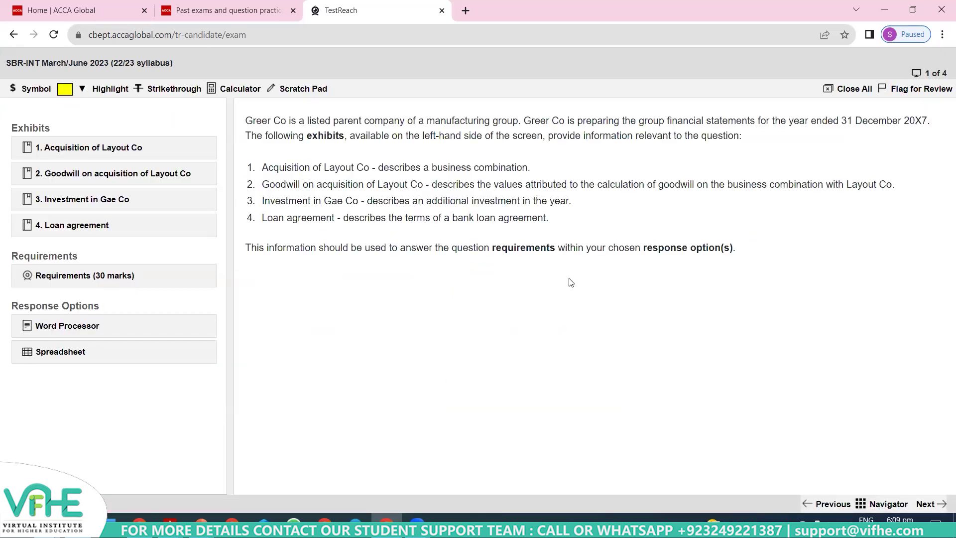
Switch to Excel and select the Day 1 topic rows, A5:C10, in the revision plan
{"action": "key", "text": "alt+Tab"}
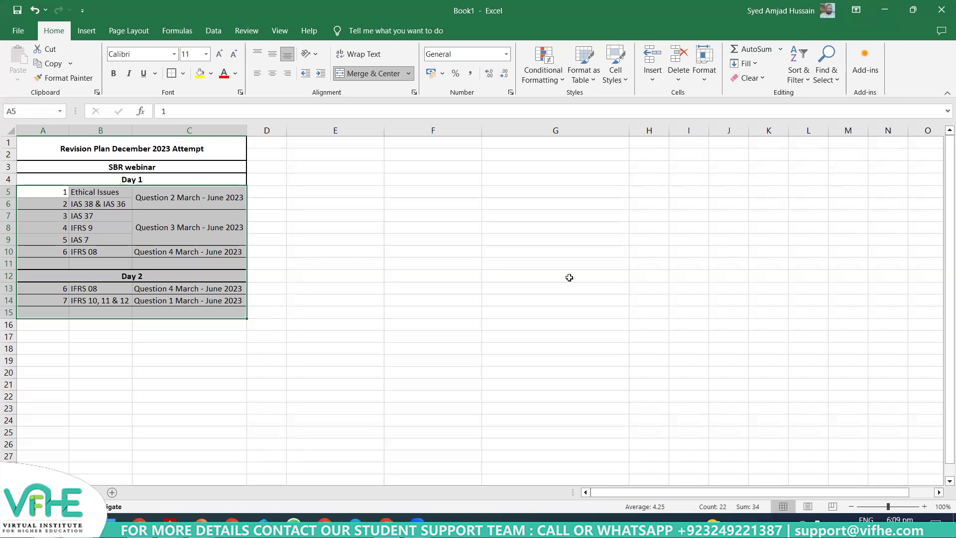
{"action": "key", "text": "shift+BackSpace"}
{"action": "key", "text": "shift+Right"}
{"action": "key", "text": "shift+Right"}
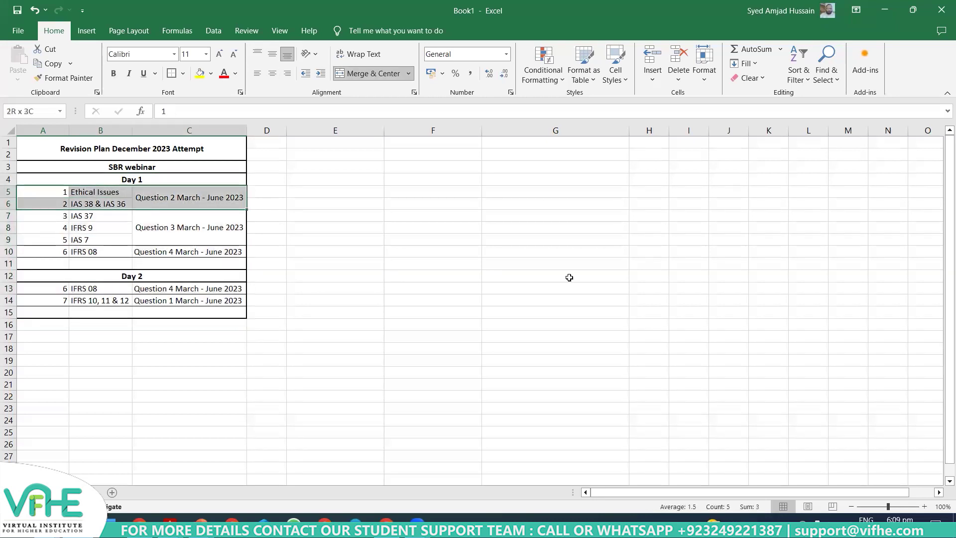
{"action": "key", "text": "shift+Down"}
{"action": "key", "text": "shift+Down"}
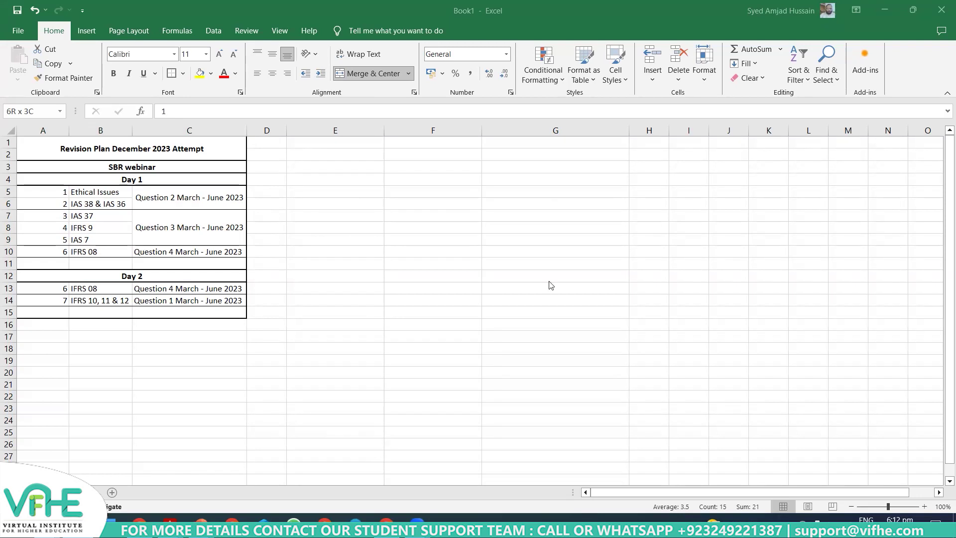
Switch back to the TestReach exam in Chrome and jump to Question 2
{"action": "key", "text": "alt+Tab"}
{"action": "key", "text": "alt+Tab"}
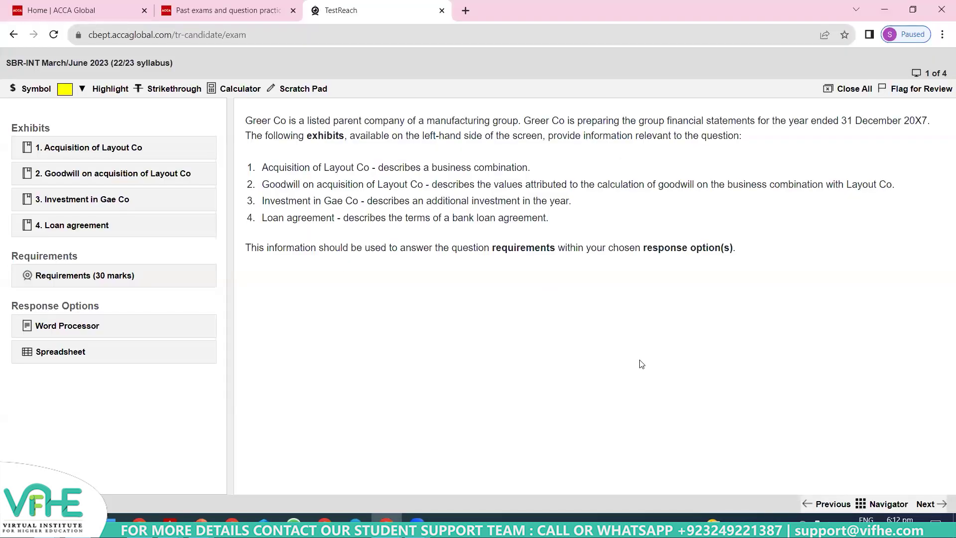
{"action": "left_click", "coordinate": [884, 504]}
{"action": "left_click_drag", "start_coordinate": [498, 292], "coordinate": [492, 159]}
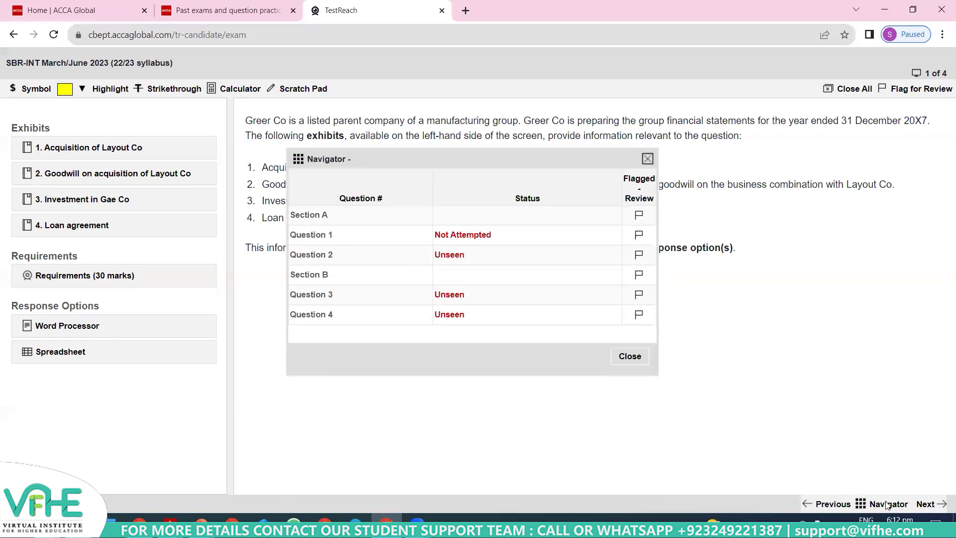
{"action": "left_click", "coordinate": [312, 255]}
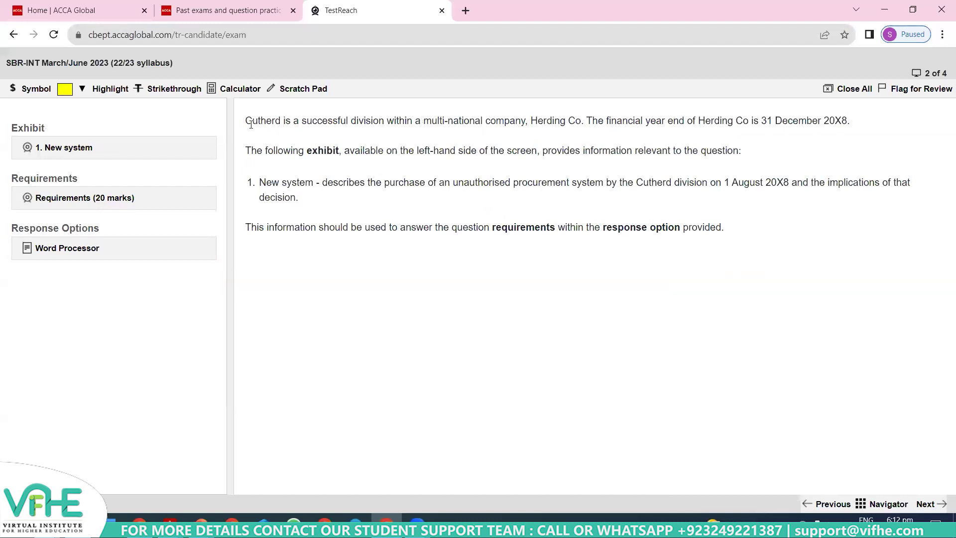
Review the introductory text about the Cutherd division and open exhibit 1, New system
{"action": "left_click_drag", "start_coordinate": [247, 119], "coordinate": [748, 236]}
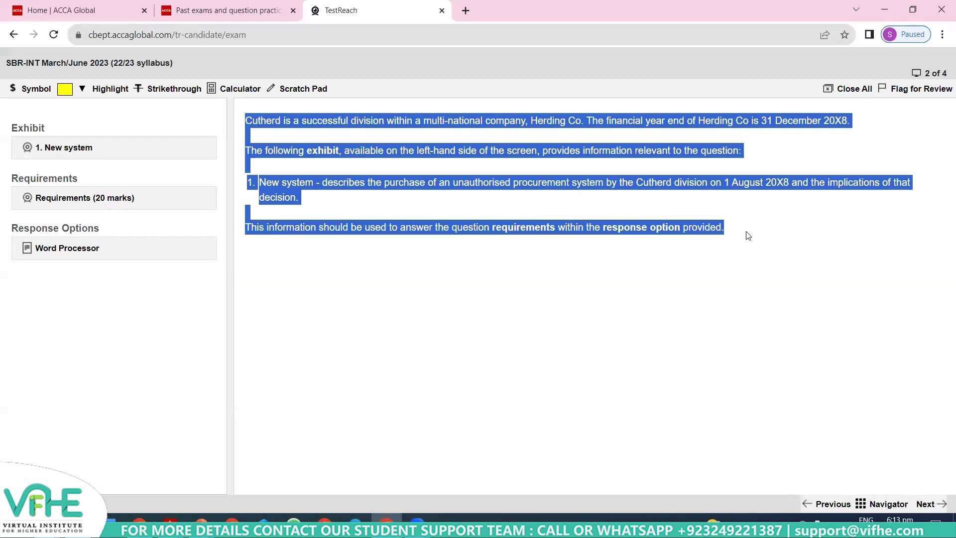
{"action": "left_click", "coordinate": [443, 299]}
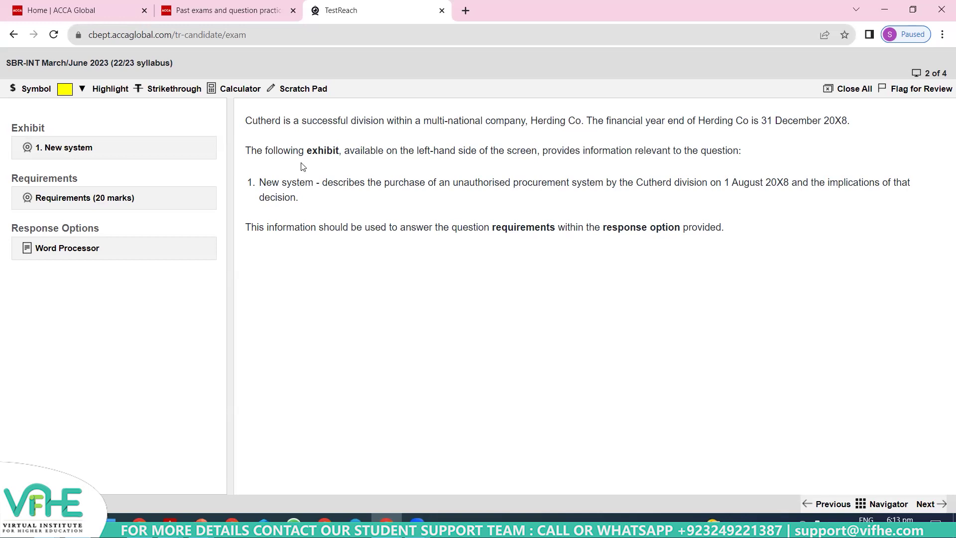
{"action": "left_click", "coordinate": [81, 152]}
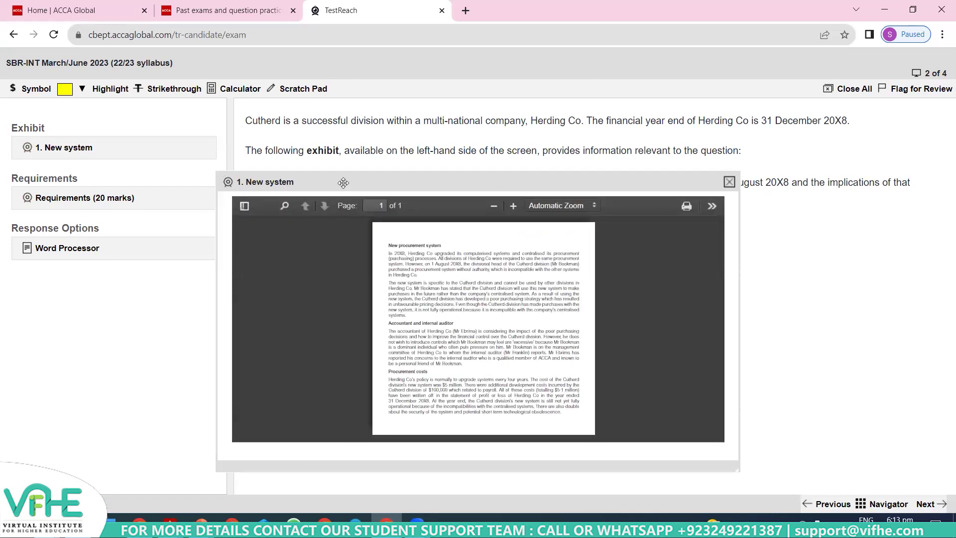
Reposition and enlarge the New system exhibit window so it fills the whole exam page
{"action": "left_click_drag", "start_coordinate": [387, 187], "coordinate": [268, 50]}
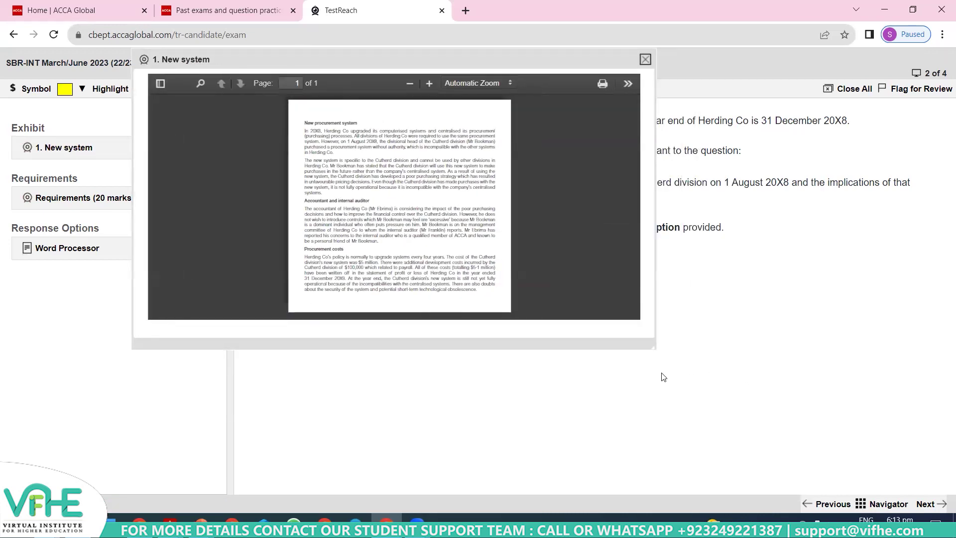
{"action": "left_click_drag", "start_coordinate": [656, 344], "coordinate": [945, 483]}
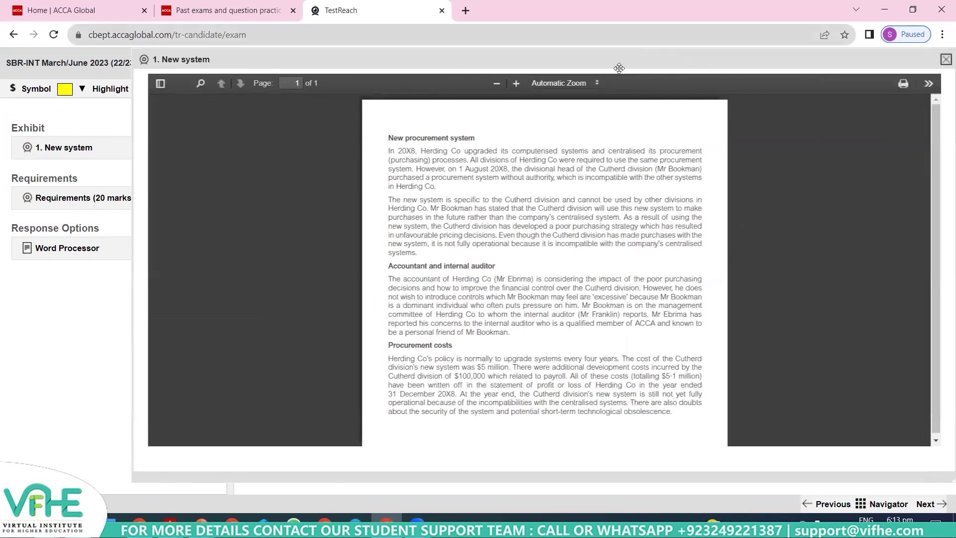
{"action": "left_click_drag", "start_coordinate": [852, 62], "coordinate": [579, 112]}
{"action": "left_click_drag", "start_coordinate": [825, 481], "coordinate": [945, 505]}
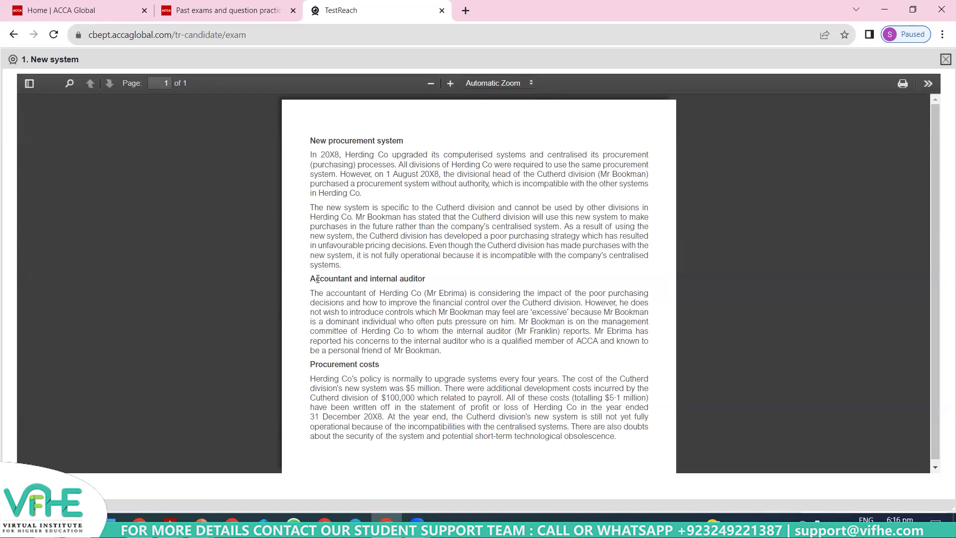
Enlarge the exhibit to 100% and examine the Accountant and internal auditor section, marking the sentence on the divisional head's management committee role
{"action": "left_click_drag", "start_coordinate": [315, 279], "coordinate": [447, 351]}
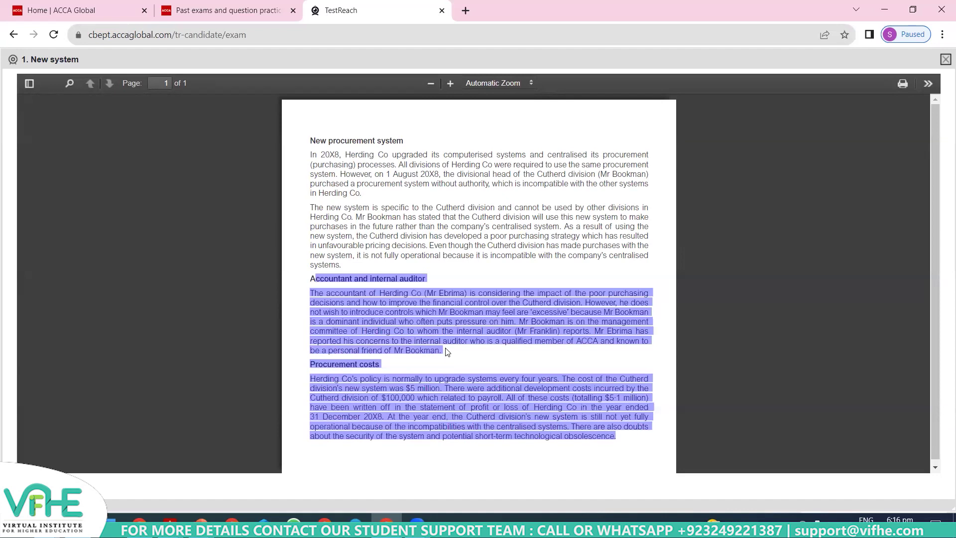
{"action": "left_click", "coordinate": [370, 312]}
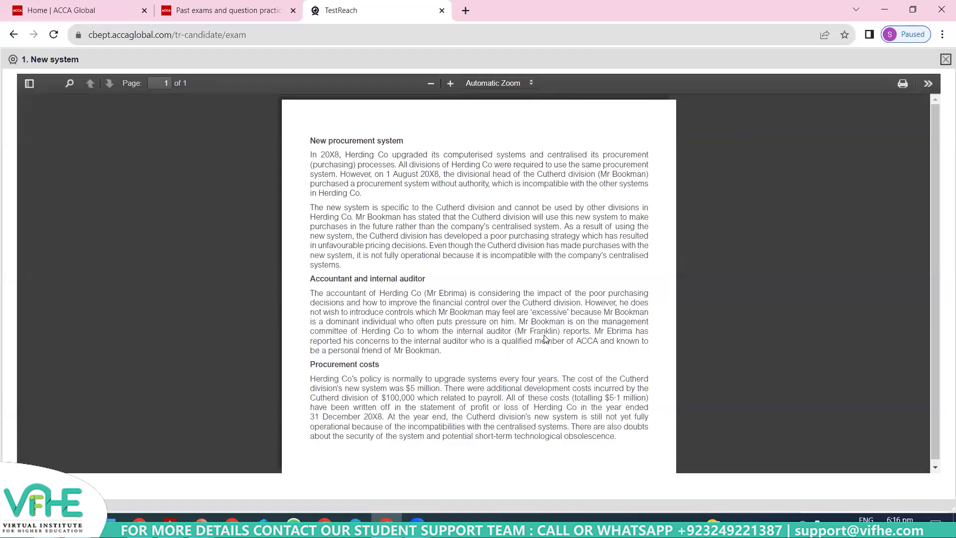
{"action": "key", "text": "ctrl+plus"}
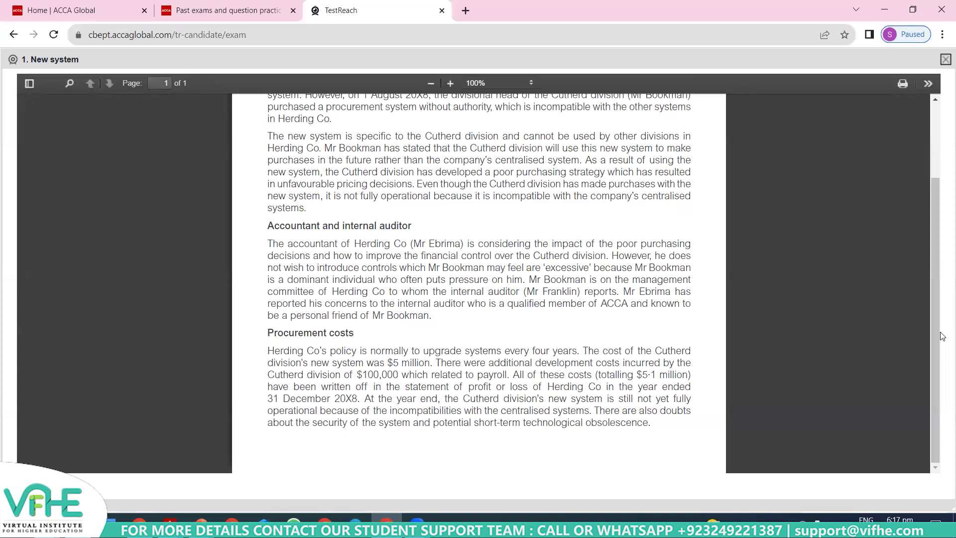
{"action": "left_click_drag", "start_coordinate": [529, 279], "coordinate": [624, 294]}
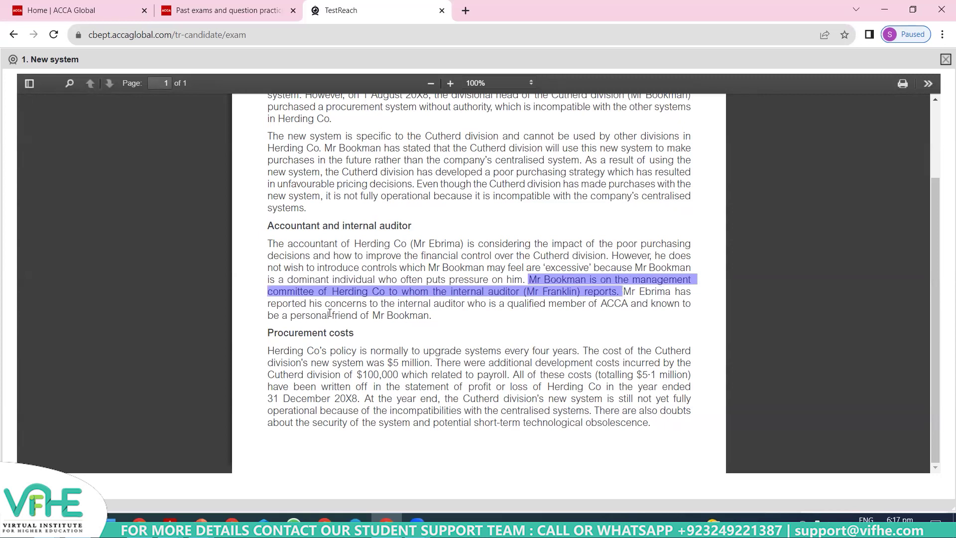
{"action": "left_click", "coordinate": [338, 293]}
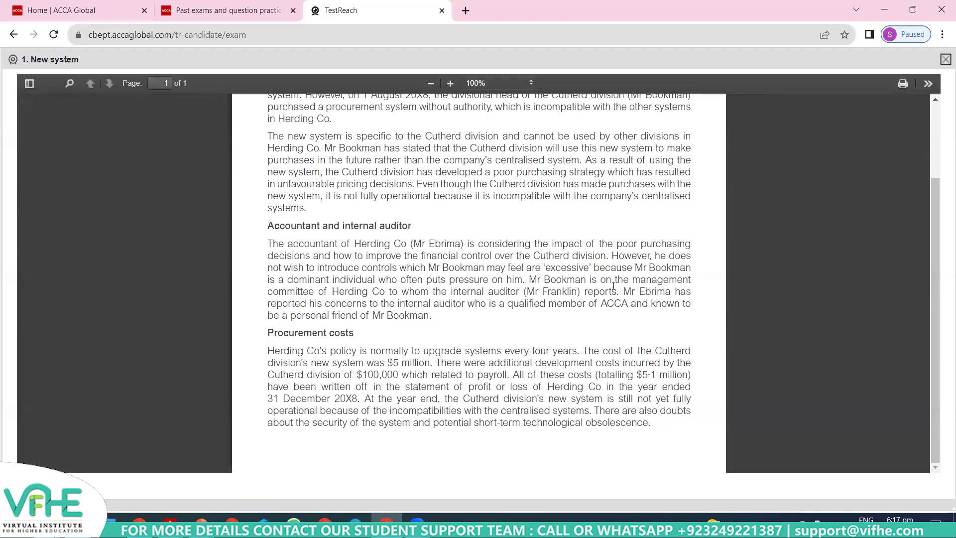
{"action": "left_click_drag", "start_coordinate": [619, 291], "coordinate": [536, 280]}
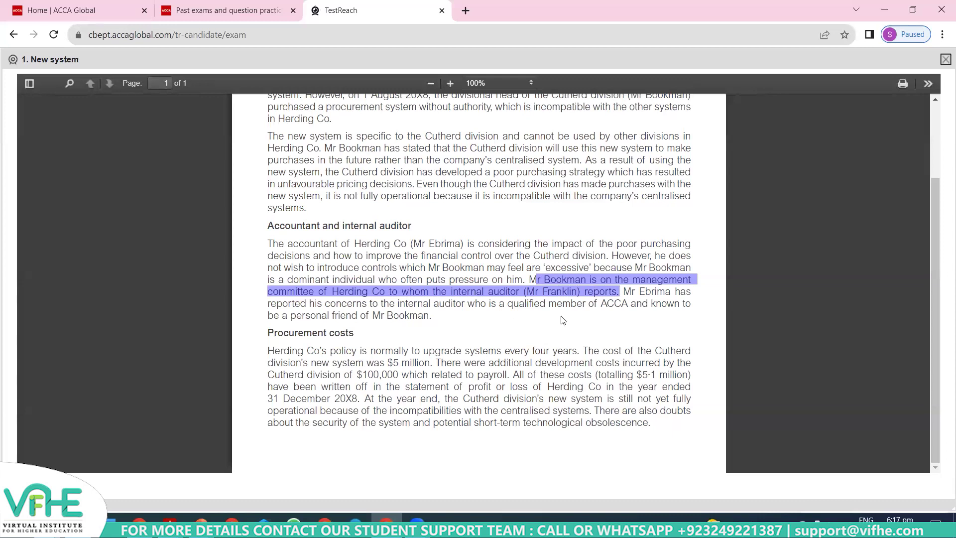
{"action": "left_click", "coordinate": [524, 287]}
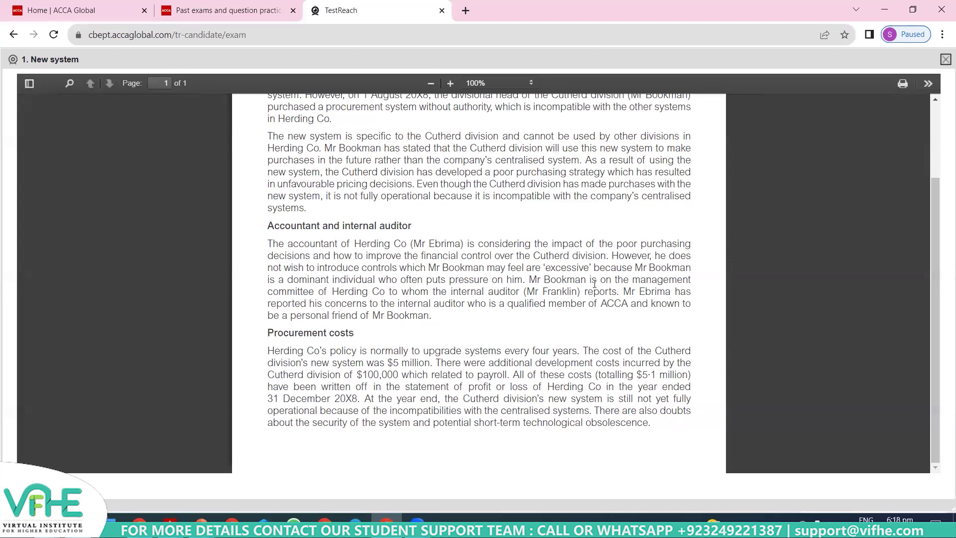
{"action": "left_click_drag", "start_coordinate": [535, 280], "coordinate": [582, 299]}
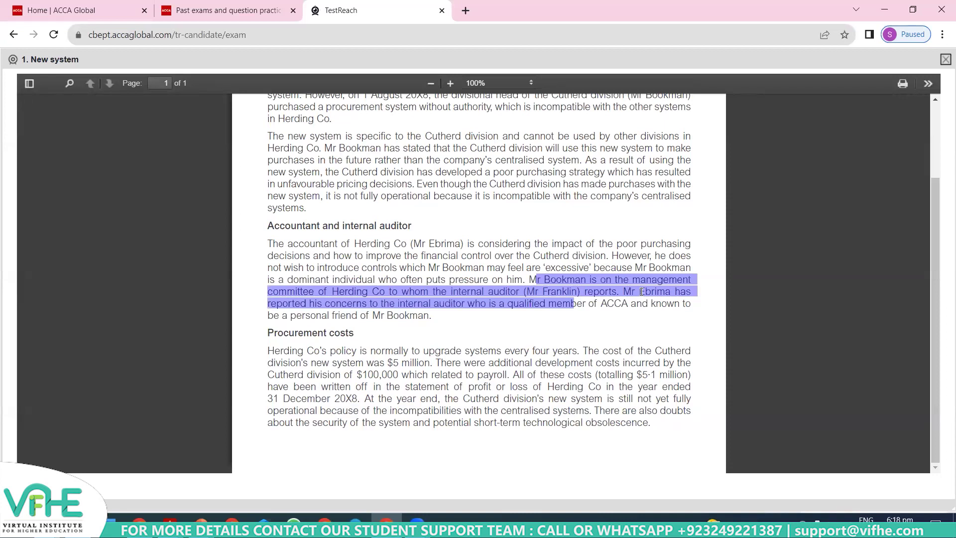
{"action": "left_click", "coordinate": [615, 294]}
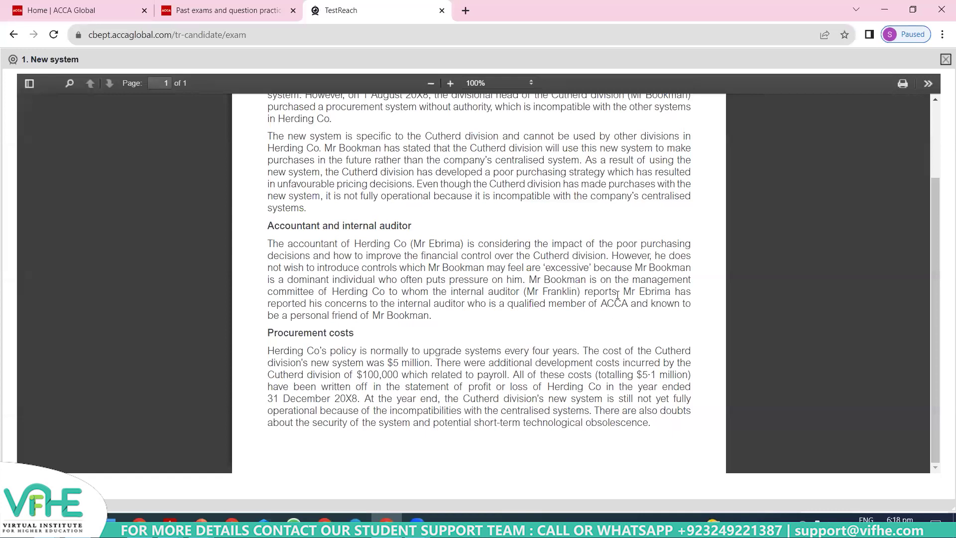
Examine the passages on the accountant's report to the internal auditor and on the divisional head's dominance and pressure
{"action": "left_click_drag", "start_coordinate": [625, 292], "coordinate": [429, 315]}
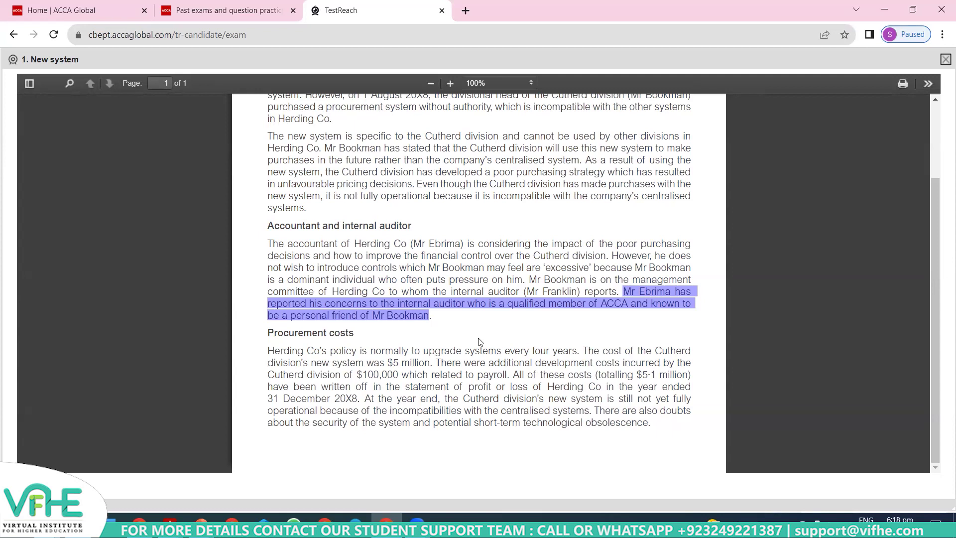
{"action": "left_click", "coordinate": [622, 294]}
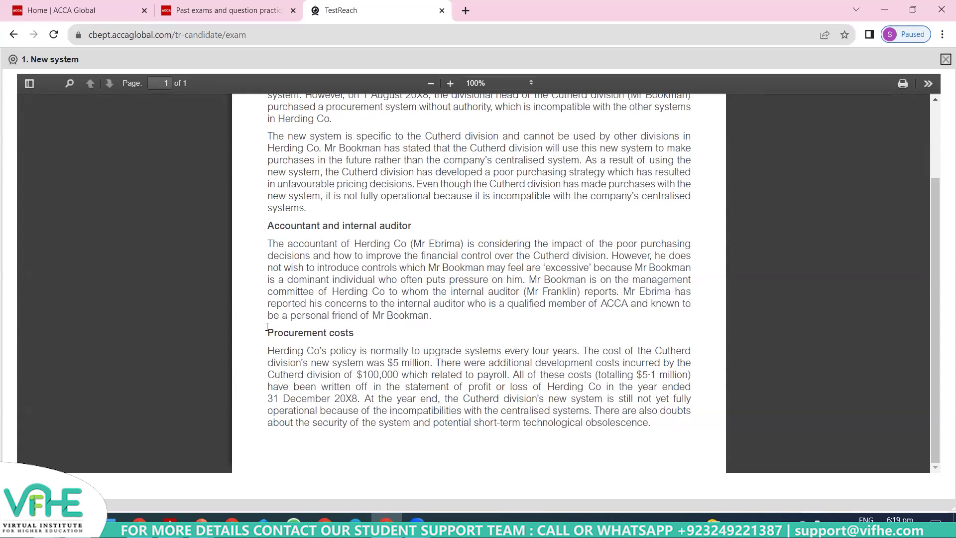
{"action": "left_click_drag", "start_coordinate": [641, 291], "coordinate": [671, 292]}
{"action": "left_click_drag", "start_coordinate": [523, 292], "coordinate": [577, 291]}
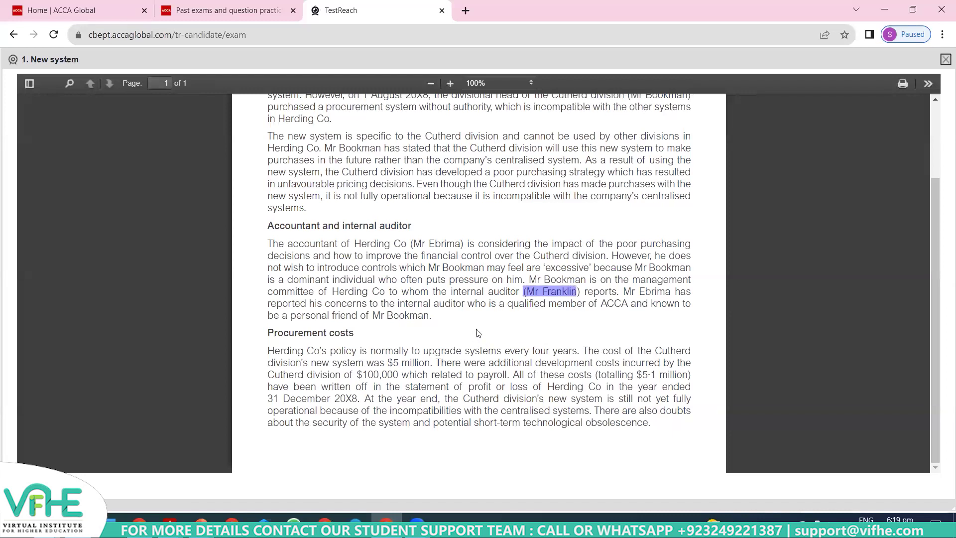
{"action": "left_click", "coordinate": [341, 304]}
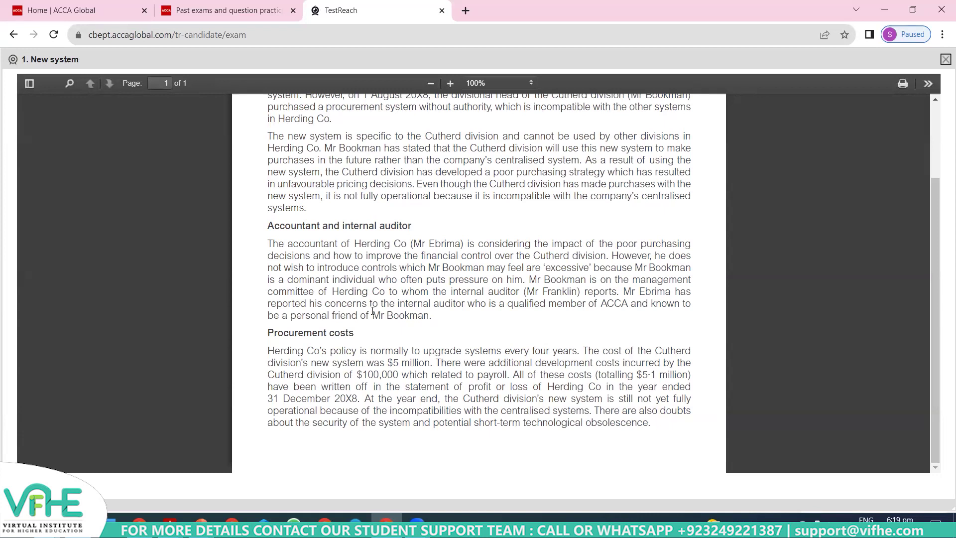
{"action": "left_click_drag", "start_coordinate": [428, 268], "coordinate": [525, 282]}
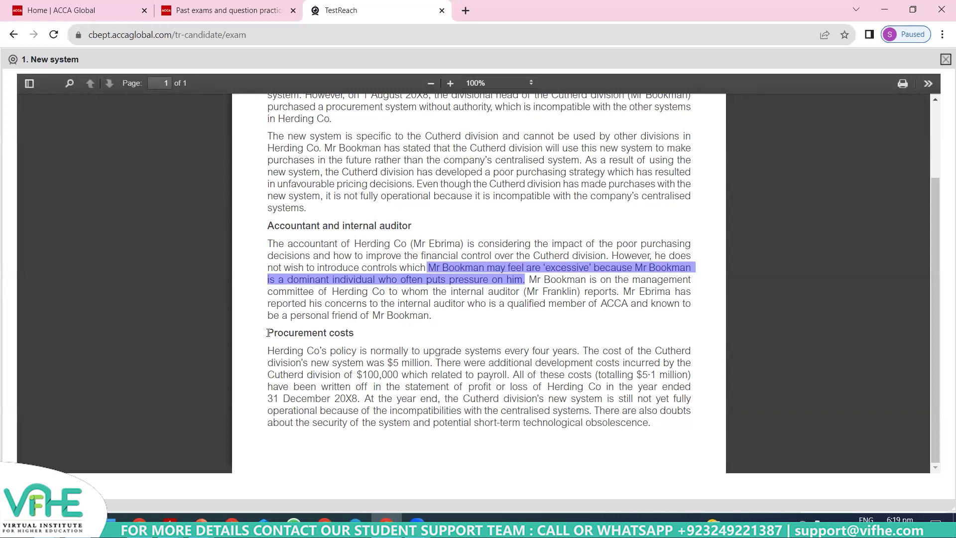
Review the Procurement costs section, marking the $100,000 payroll cost, the $5.1 million total, its write-off and the four-year upgrade policy
{"action": "triple_click", "coordinate": [351, 335]}
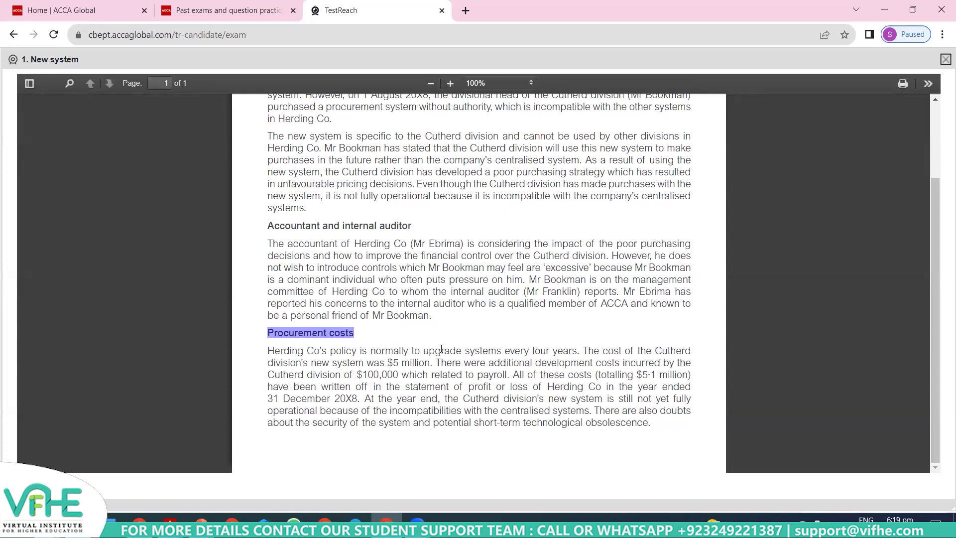
{"action": "left_click_drag", "start_coordinate": [266, 353], "coordinate": [518, 341]}
{"action": "left_click", "coordinate": [518, 344]}
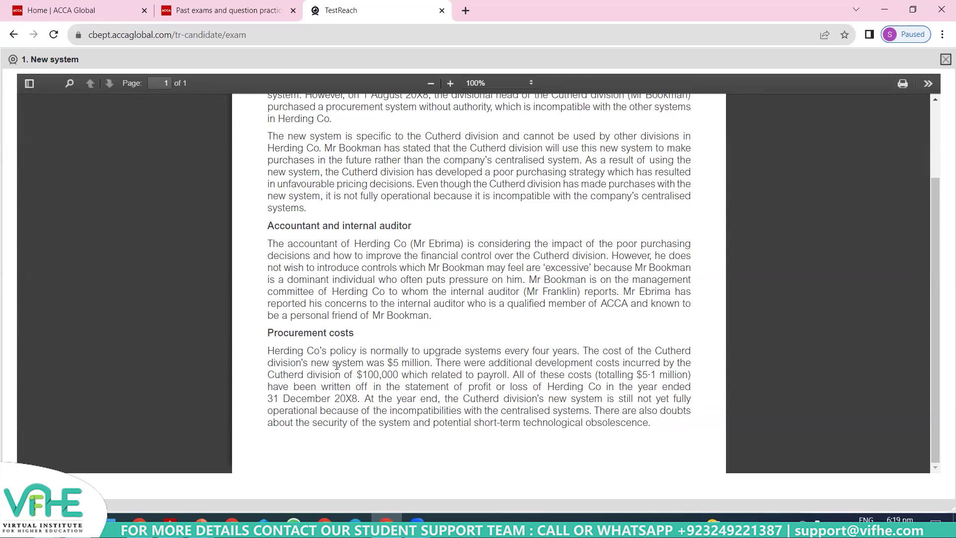
{"action": "left_click_drag", "start_coordinate": [279, 377], "coordinate": [508, 375]}
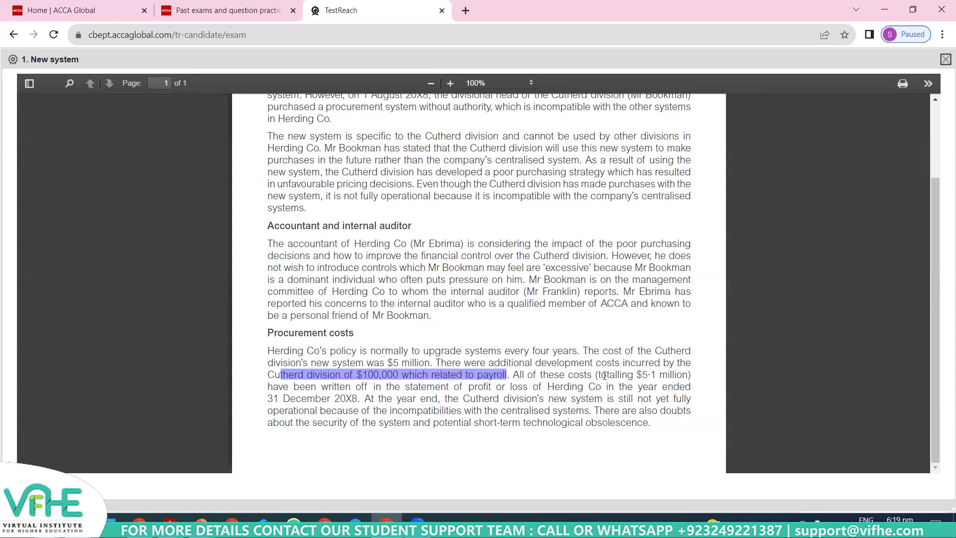
{"action": "left_click_drag", "start_coordinate": [615, 374], "coordinate": [682, 374]}
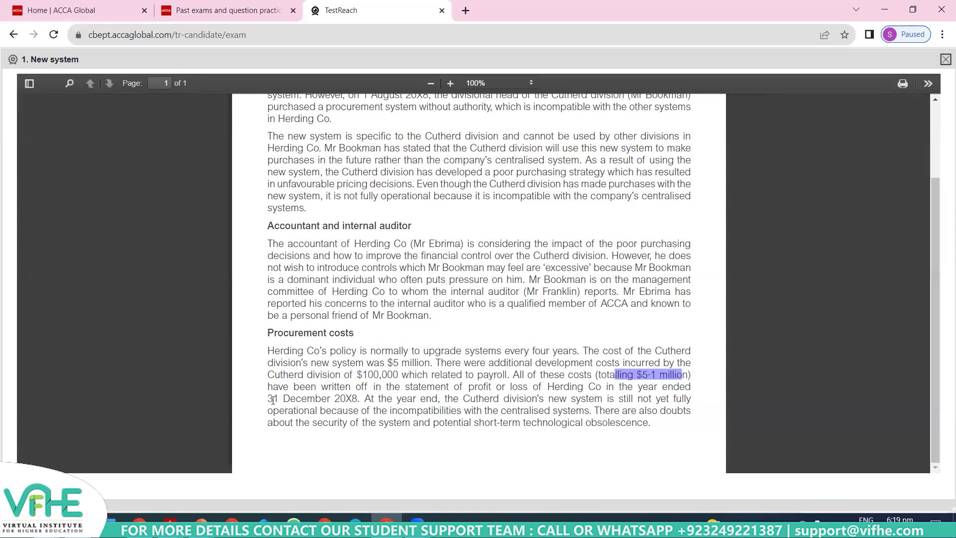
{"action": "left_click_drag", "start_coordinate": [273, 387], "coordinate": [359, 399]}
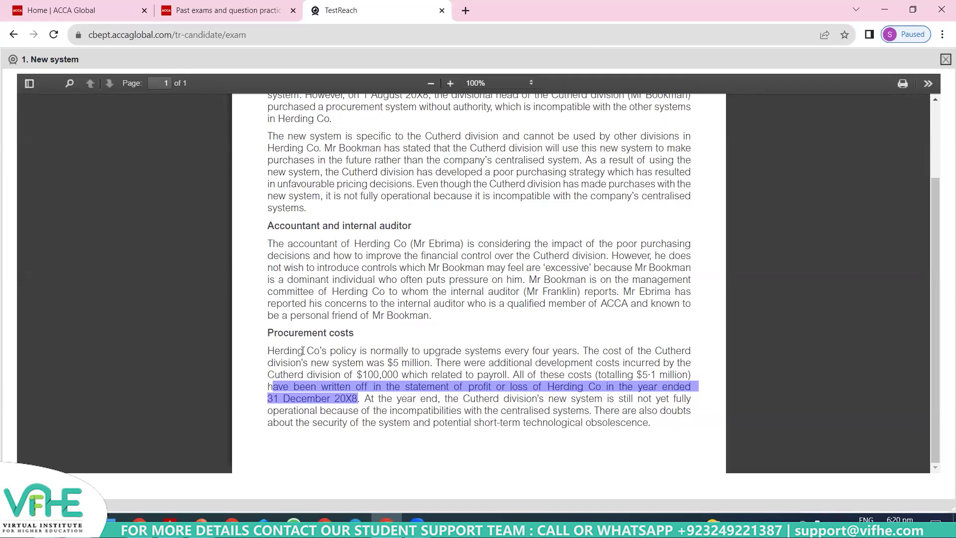
{"action": "left_click_drag", "start_coordinate": [281, 351], "coordinate": [581, 352]}
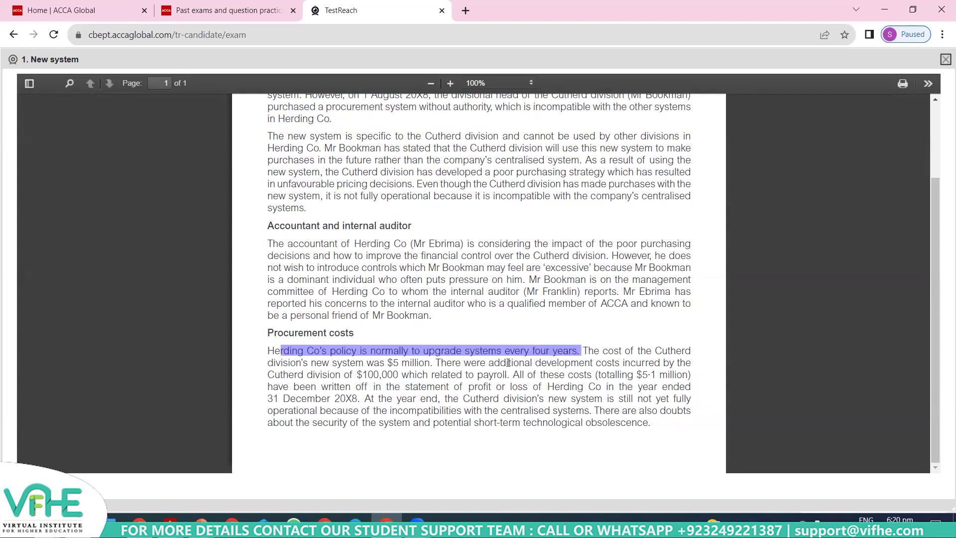
Compare the year end with the system's purchase date, and examine the closing sentences on incompatibility, security doubts and technological obsolescence
{"action": "left_click_drag", "start_coordinate": [357, 399], "coordinate": [331, 399]}
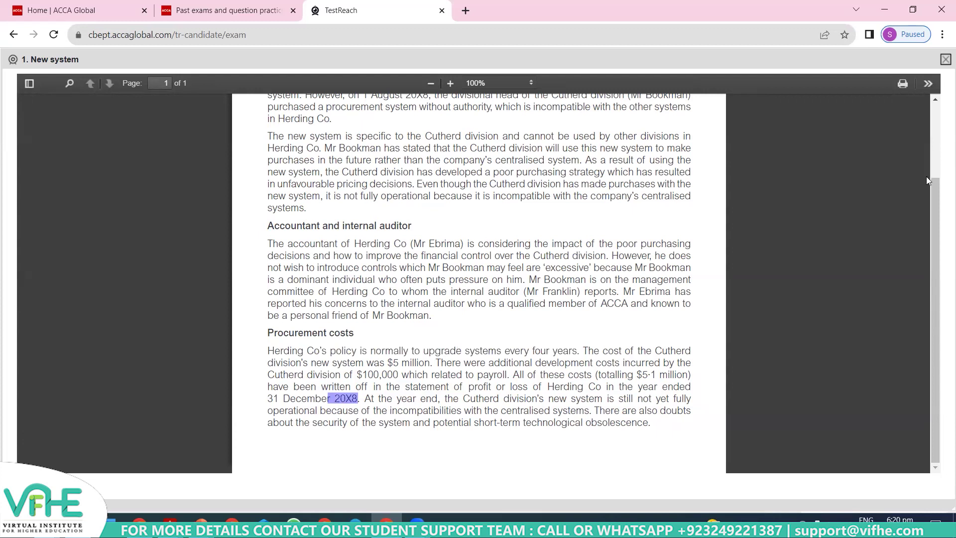
{"action": "left_click_drag", "start_coordinate": [935, 194], "coordinate": [935, 152]}
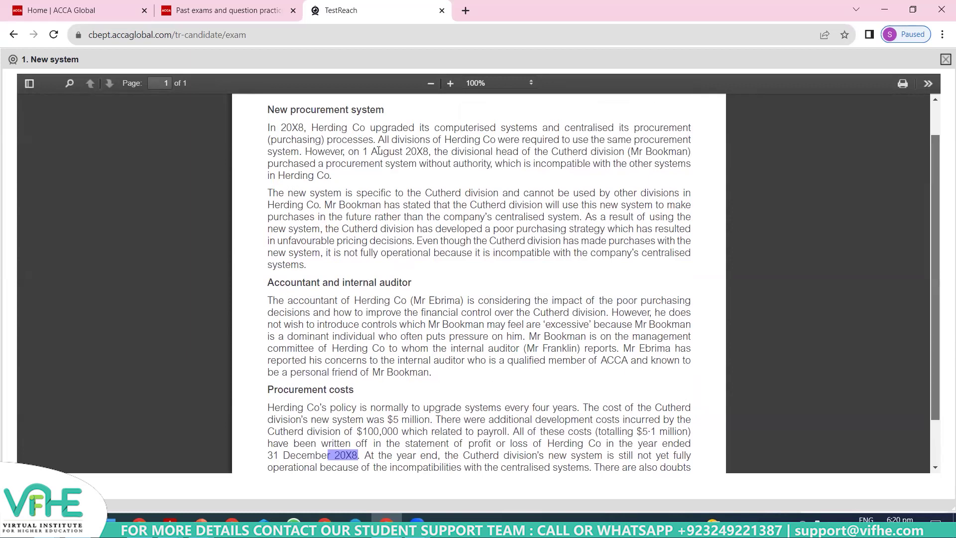
{"action": "left_click_drag", "start_coordinate": [379, 151], "coordinate": [513, 156]}
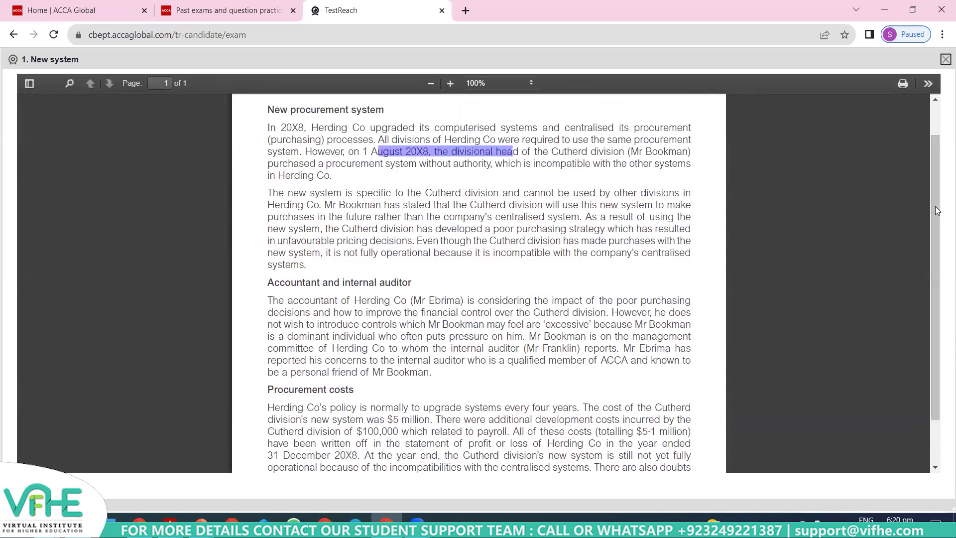
{"action": "scroll", "coordinate": [943, 293], "scroll_direction": "down", "scroll_amount": 2}
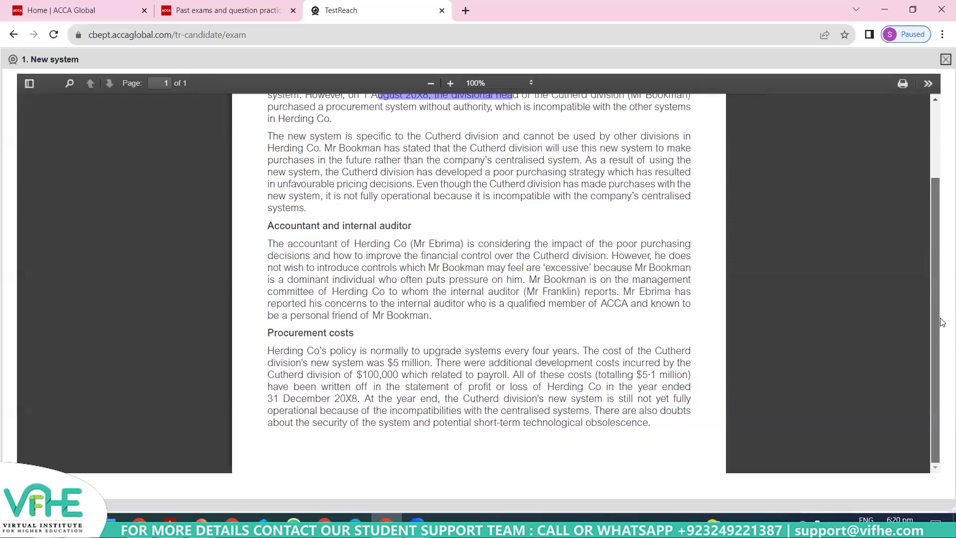
{"action": "left_click_drag", "start_coordinate": [379, 398], "coordinate": [680, 401]}
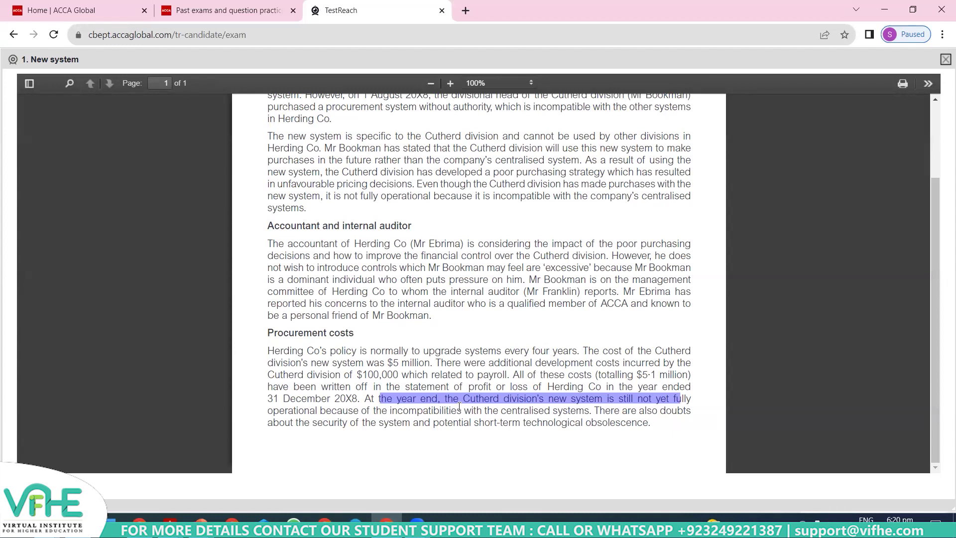
{"action": "left_click_drag", "start_coordinate": [403, 410], "coordinate": [589, 412]}
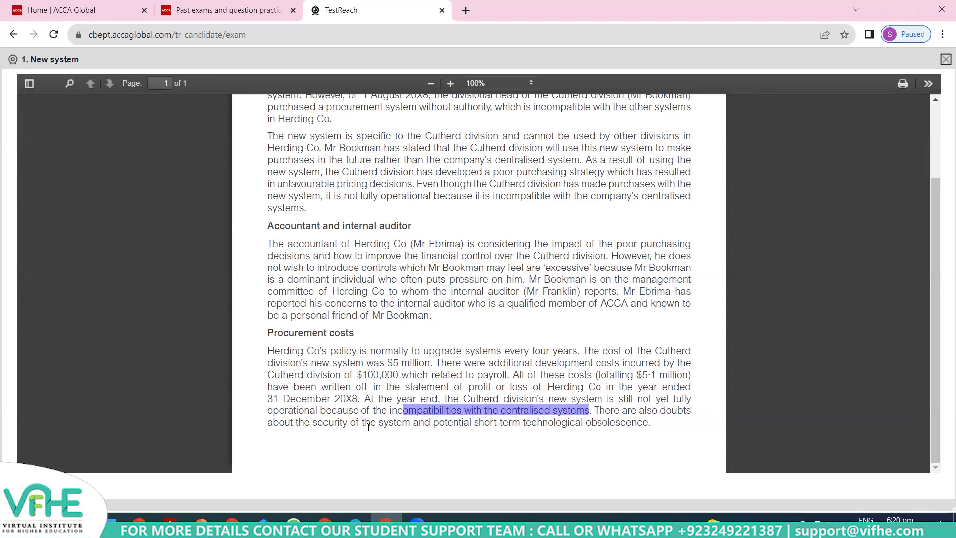
{"action": "left_click_drag", "start_coordinate": [269, 423], "coordinate": [649, 423]}
{"action": "left_click_drag", "start_coordinate": [595, 410], "coordinate": [656, 431]}
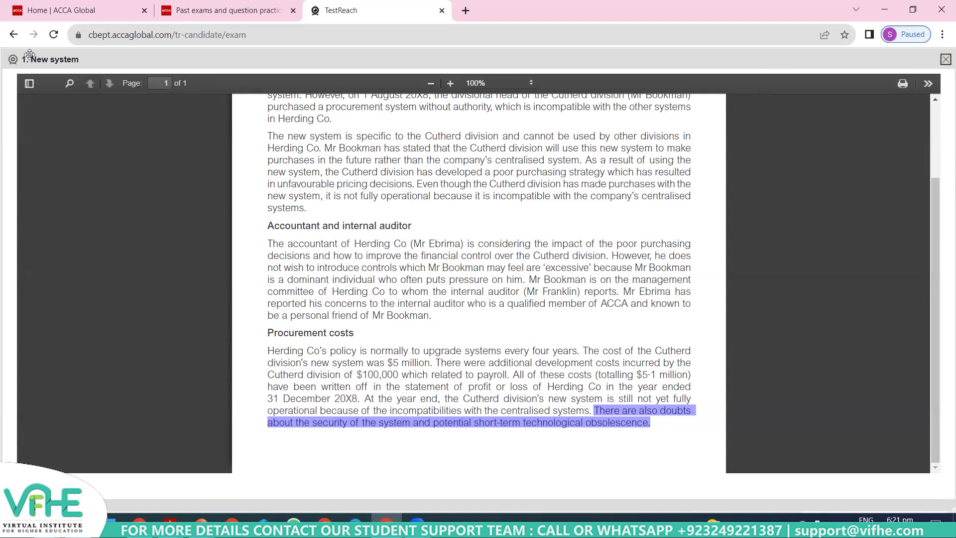
Close the New system exhibit to return to the Question 2 introduction
{"action": "left_click_drag", "start_coordinate": [80, 60], "coordinate": [80, 62]}
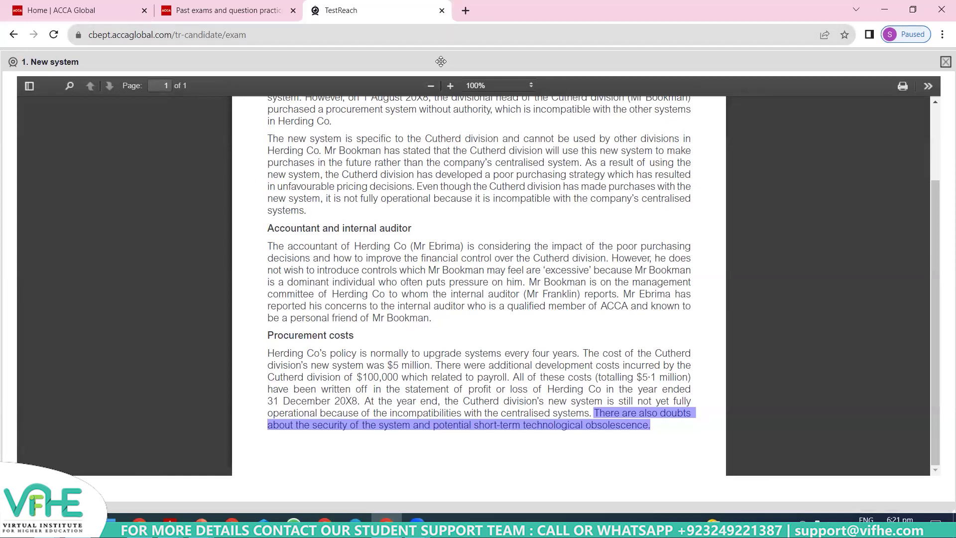
{"action": "left_click_drag", "start_coordinate": [442, 61], "coordinate": [442, 58]}
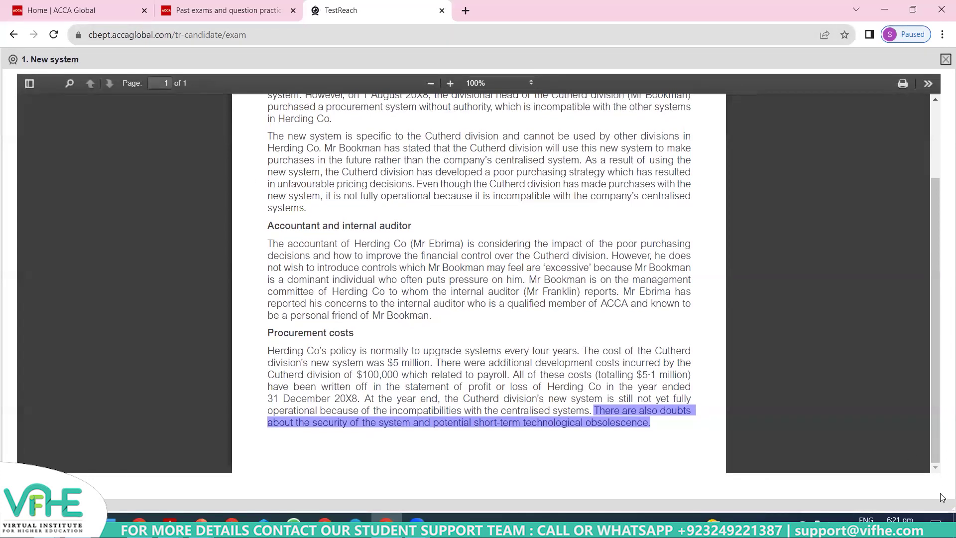
{"action": "left_click", "coordinate": [945, 59]}
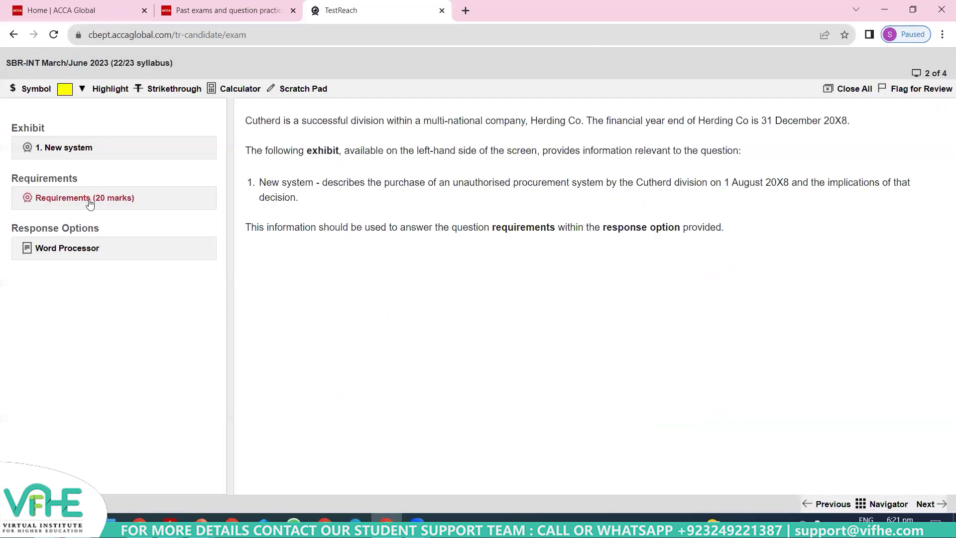
Open the Requirements (20 marks), reposition and enlarge their window to show parts (a) to (c), and copy the full text
{"action": "left_click", "coordinate": [106, 204]}
{"action": "left_click_drag", "start_coordinate": [681, 108], "coordinate": [302, 110]}
{"action": "left_click_drag", "start_coordinate": [574, 330], "coordinate": [801, 398]}
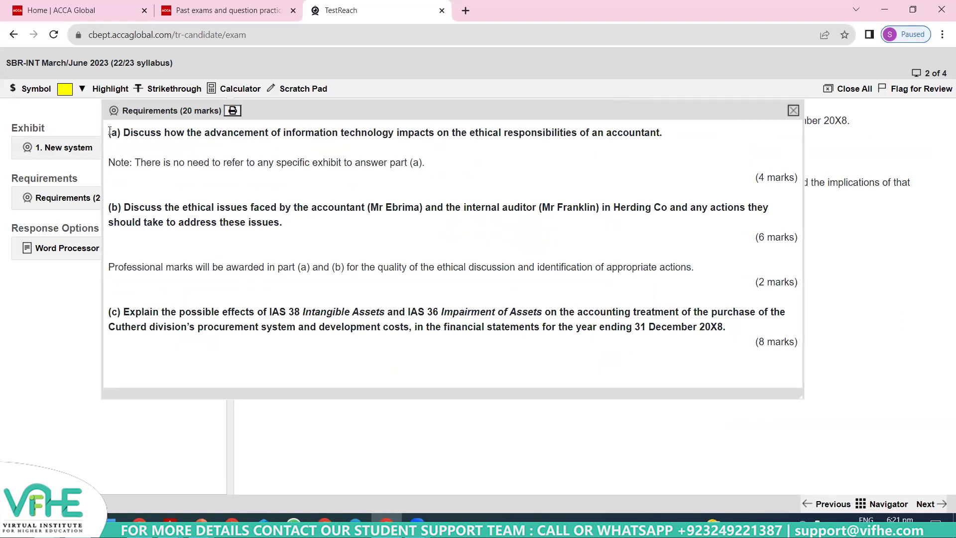
{"action": "left_click_drag", "start_coordinate": [109, 131], "coordinate": [803, 349]}
{"action": "key", "text": "ctrl+c"}
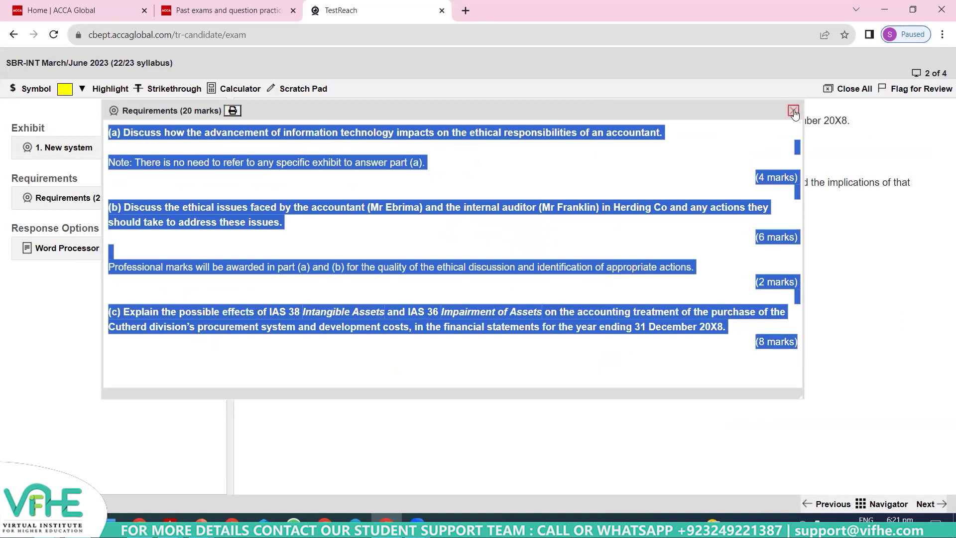
Close the Requirements, open the Word Processor response, reposition and enlarge its window, and paste the copied requirements into it
{"action": "left_click", "coordinate": [794, 110]}
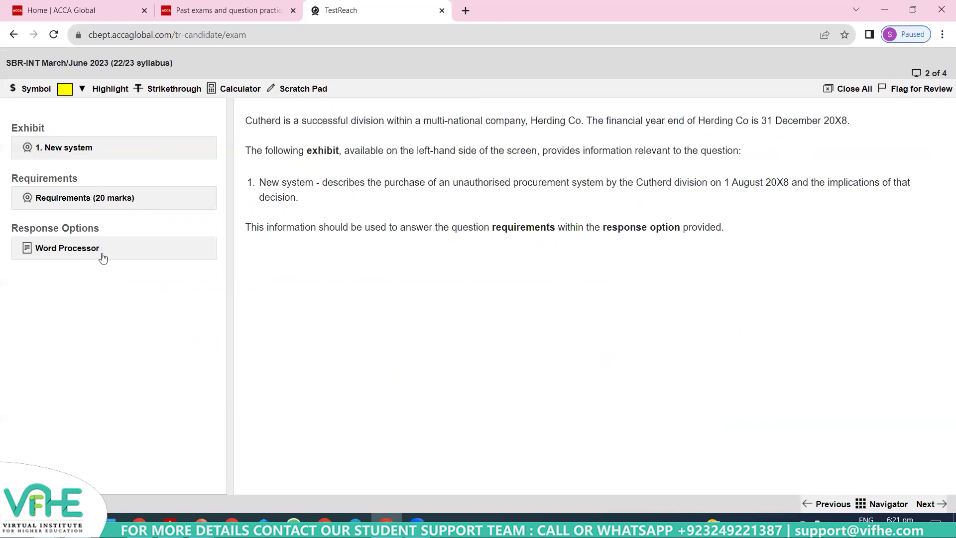
{"action": "left_click", "coordinate": [75, 251]}
{"action": "left_click_drag", "start_coordinate": [671, 251], "coordinate": [831, 55]}
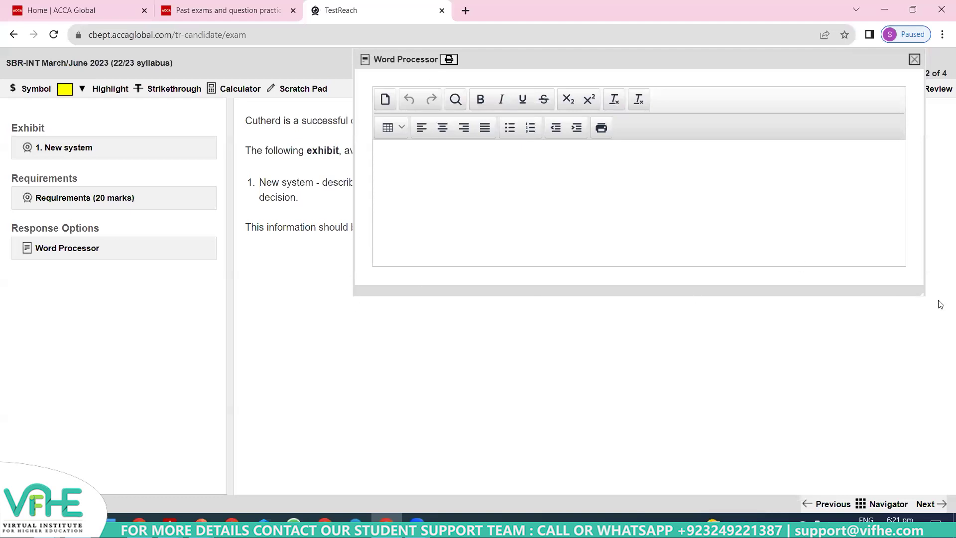
{"action": "left_click_drag", "start_coordinate": [923, 295], "coordinate": [943, 501]}
{"action": "left_click_drag", "start_coordinate": [611, 55], "coordinate": [613, 33]}
{"action": "left_click", "coordinate": [433, 156]}
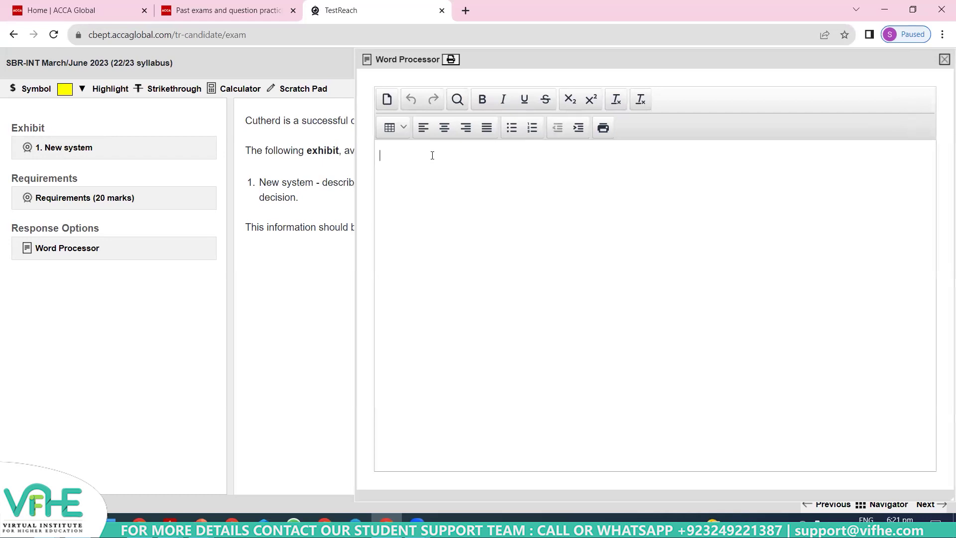
{"action": "key", "text": "ctrl+v"}
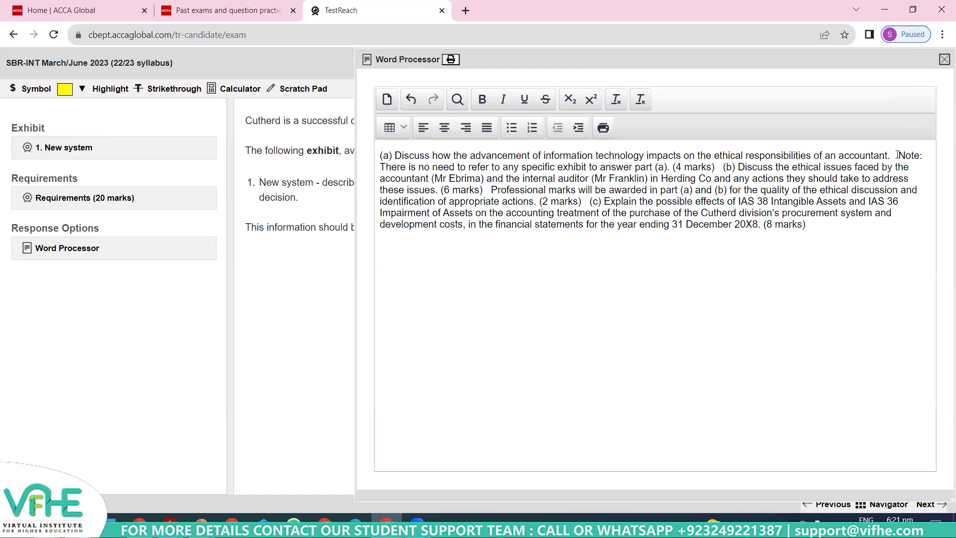
Consult the original Requirements, start a new paragraph at "Note:" in the pasted text, and close the Requirements again
{"action": "left_click", "coordinate": [88, 197]}
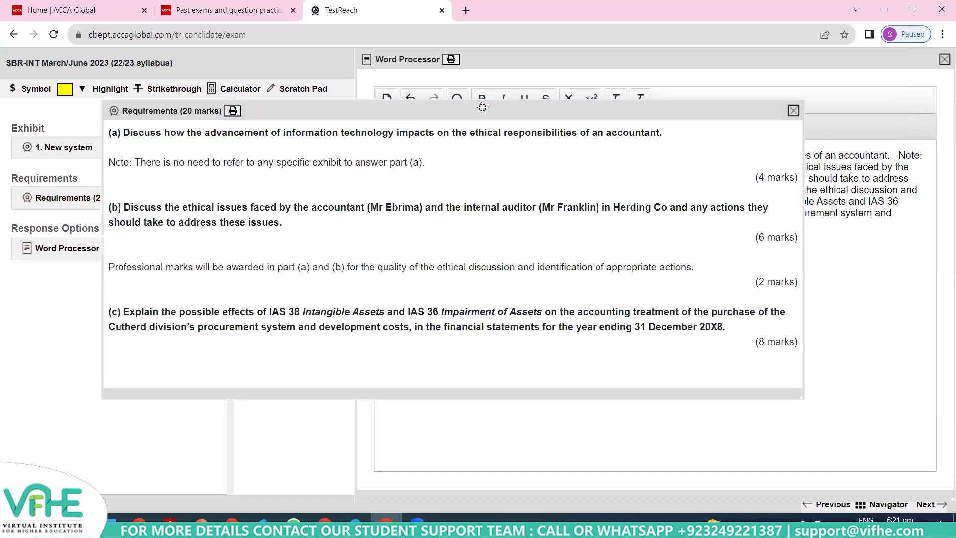
{"action": "left_click_drag", "start_coordinate": [482, 108], "coordinate": [300, 176]}
{"action": "left_click", "coordinate": [895, 155]}
{"action": "key", "text": "Return"}
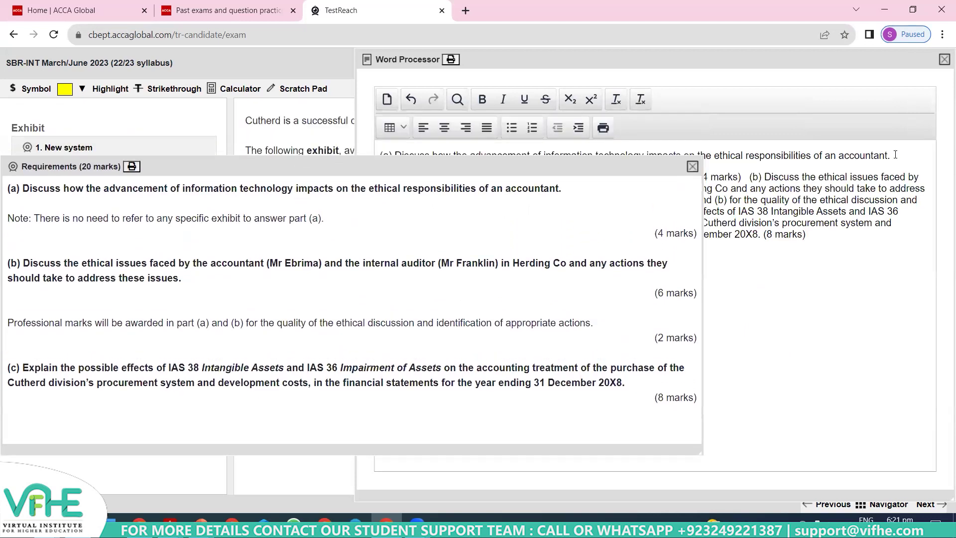
{"action": "left_click_drag", "start_coordinate": [668, 266], "coordinate": [650, 363]}
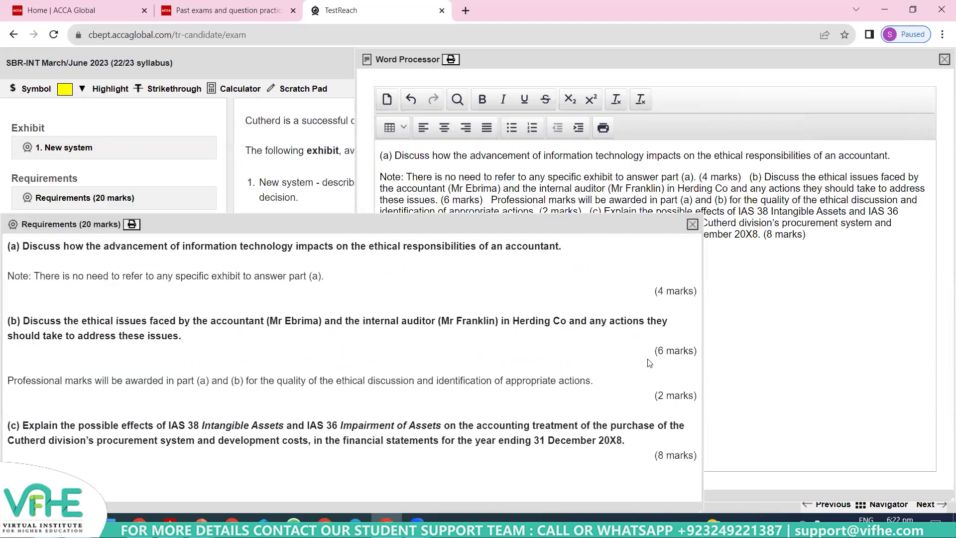
{"action": "left_click", "coordinate": [693, 224]}
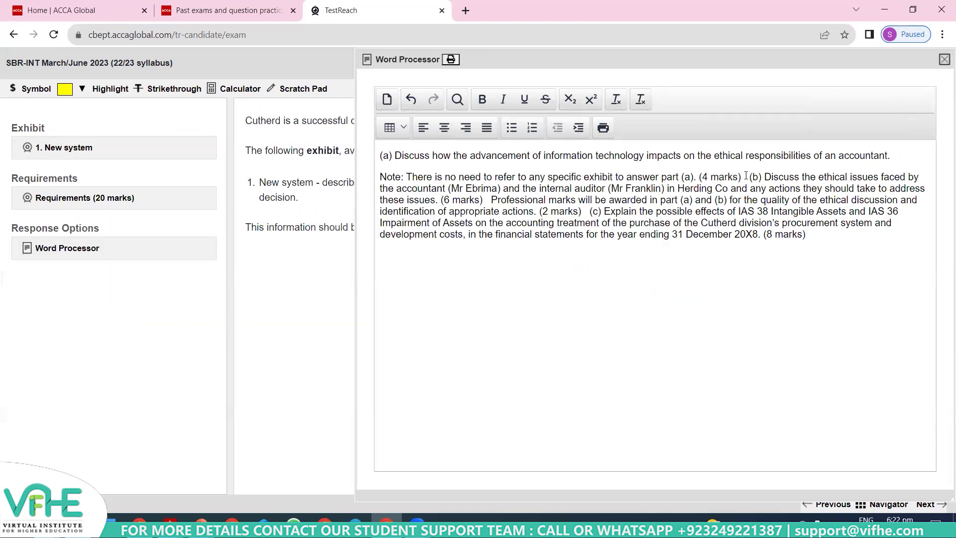
Split the pasted text into separate paragraphs at part (b), at "Professional marks will be awarded", and at part (c)
{"action": "left_click", "coordinate": [748, 175]}
{"action": "key", "text": "Return"}
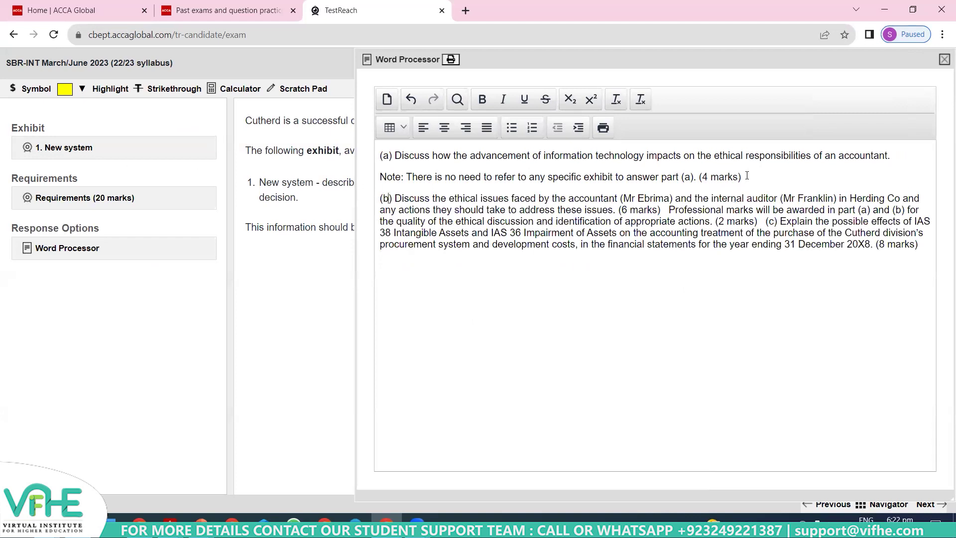
{"action": "key", "text": "Right"}
{"action": "key", "text": "Right"}
{"action": "key", "text": "Right"}
{"action": "key", "text": "Right"}
{"action": "key", "text": "Right"}
{"action": "key", "text": "Right"}
{"action": "key", "text": "Right"}
{"action": "key", "text": "Right"}
{"action": "key", "text": "Right"}
{"action": "key", "text": "Right"}
{"action": "key", "text": "Down"}
{"action": "key", "text": "Right"}
{"action": "key", "text": "Right"}
{"action": "key", "text": "Right"}
{"action": "key", "text": "Right"}
{"action": "key", "text": "Right"}
{"action": "key", "text": "Right"}
{"action": "key", "text": "Return"}
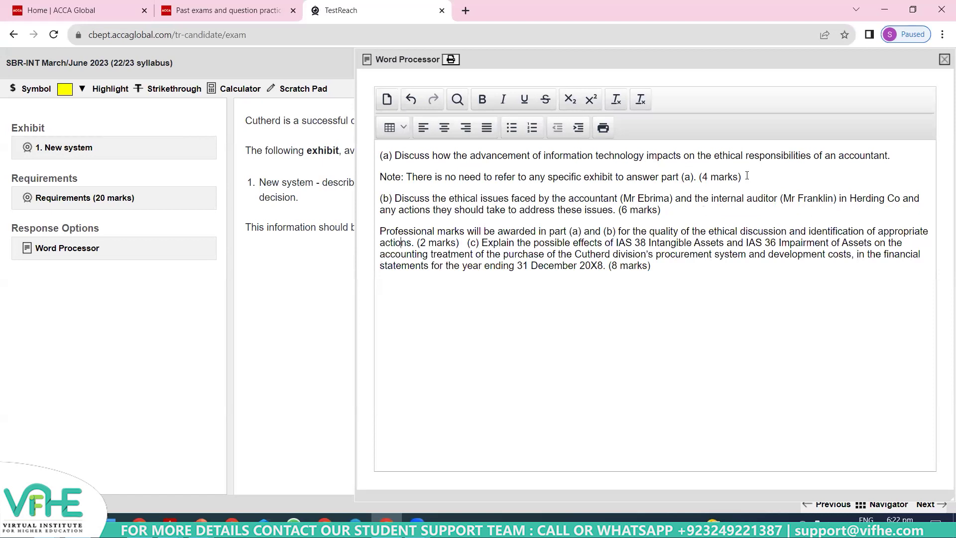
{"action": "key", "text": "Right"}
{"action": "key", "text": "Right"}
{"action": "key", "text": "Right"}
{"action": "key", "text": "Right"}
{"action": "key", "text": "Right"}
{"action": "key", "text": "Right"}
{"action": "key", "text": "Return"}
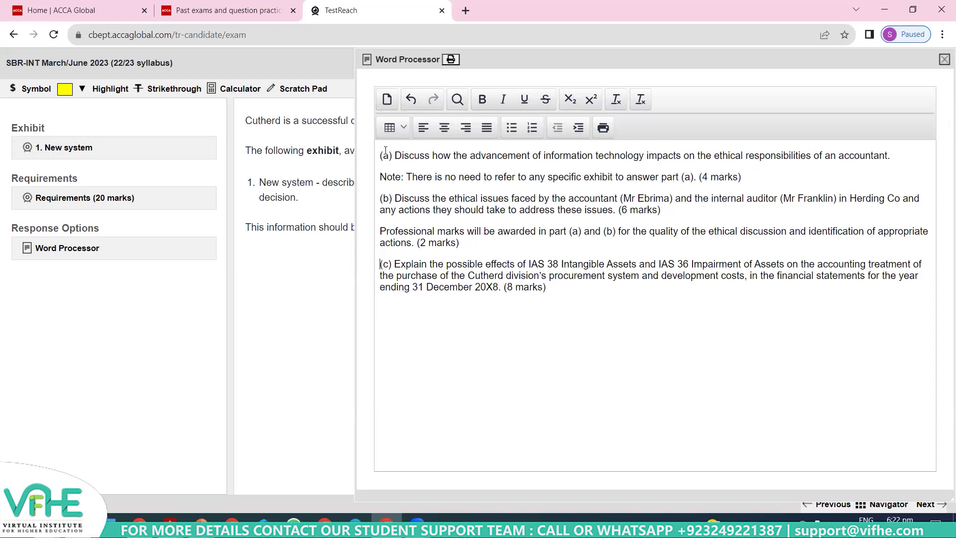
Open the New system exhibit, narrow its window beside the response, and set its zoom to 80% so full text lines show
{"action": "left_click_drag", "start_coordinate": [382, 155], "coordinate": [747, 177]}
{"action": "left_click", "coordinate": [74, 153]}
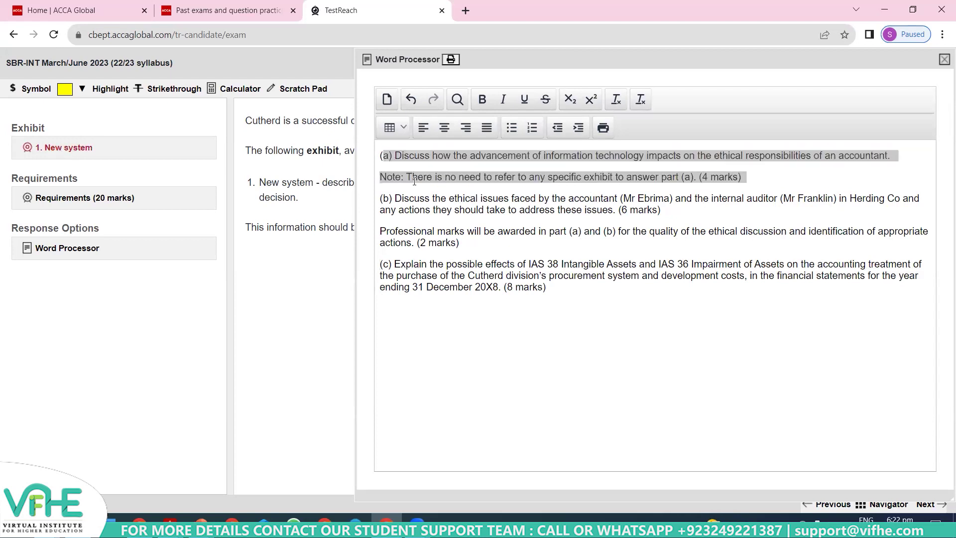
{"action": "left_click_drag", "start_coordinate": [917, 61], "coordinate": [786, 58]}
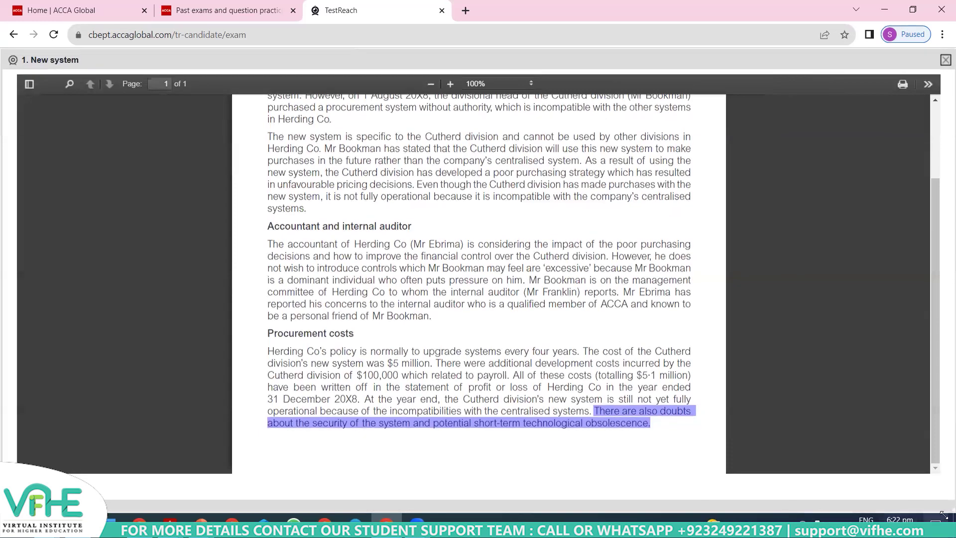
{"action": "left_click_drag", "start_coordinate": [766, 411], "coordinate": [402, 509]}
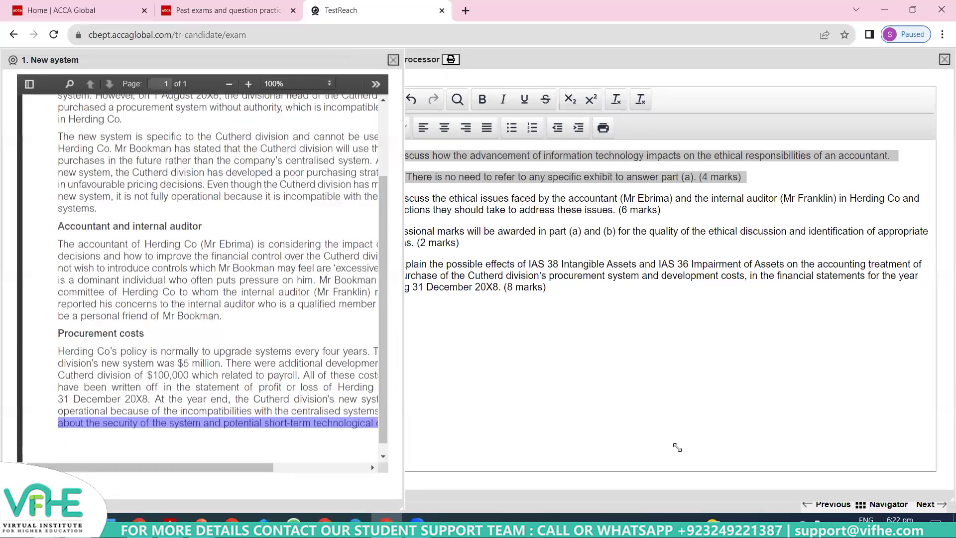
{"action": "left_click", "coordinate": [225, 83]}
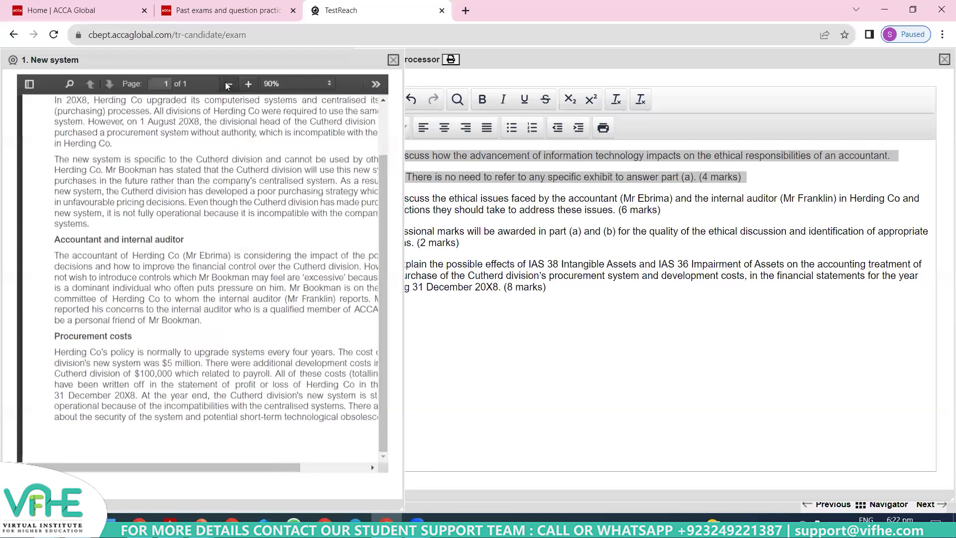
{"action": "left_click", "coordinate": [229, 86]}
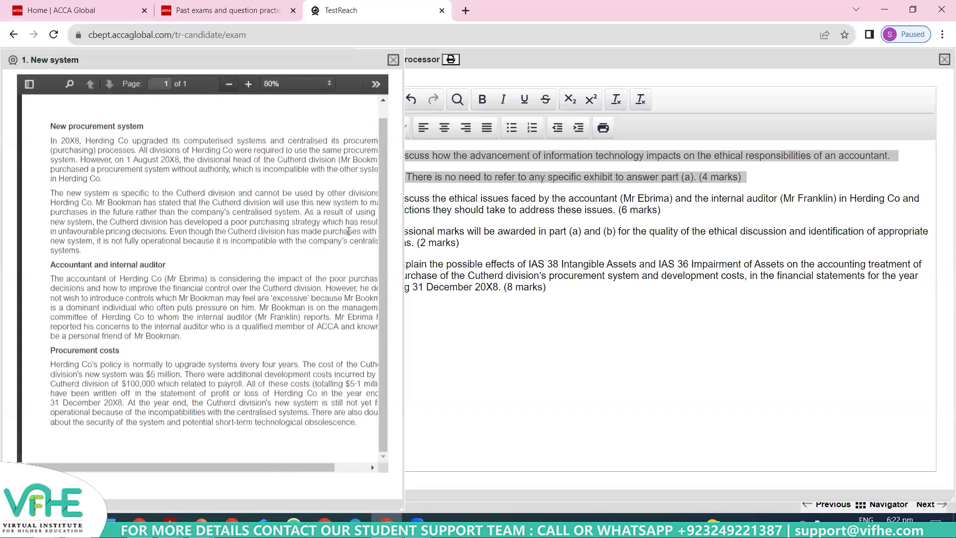
{"action": "scroll", "coordinate": [325, 464], "scroll_direction": "right", "scroll_amount": 2}
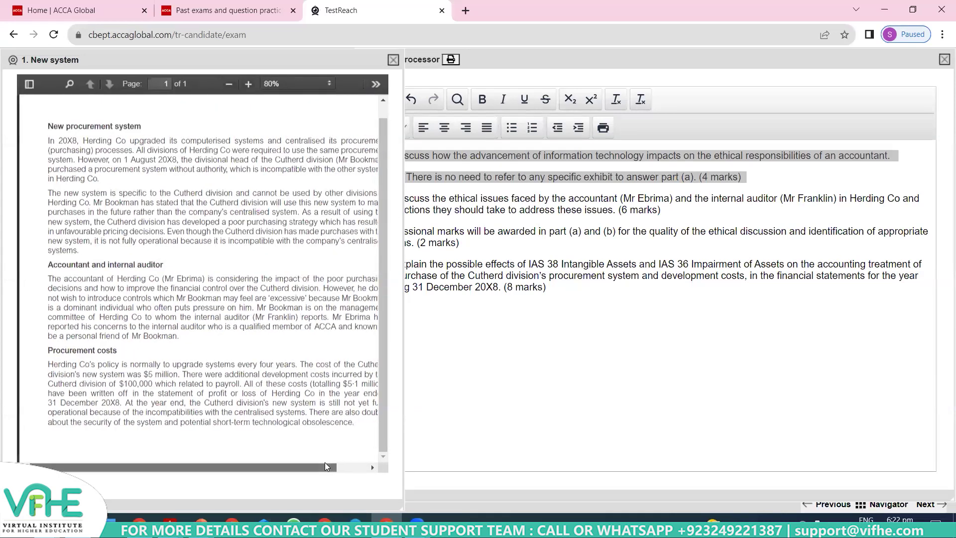
{"action": "scroll", "coordinate": [325, 467], "scroll_direction": "left", "scroll_amount": 1}
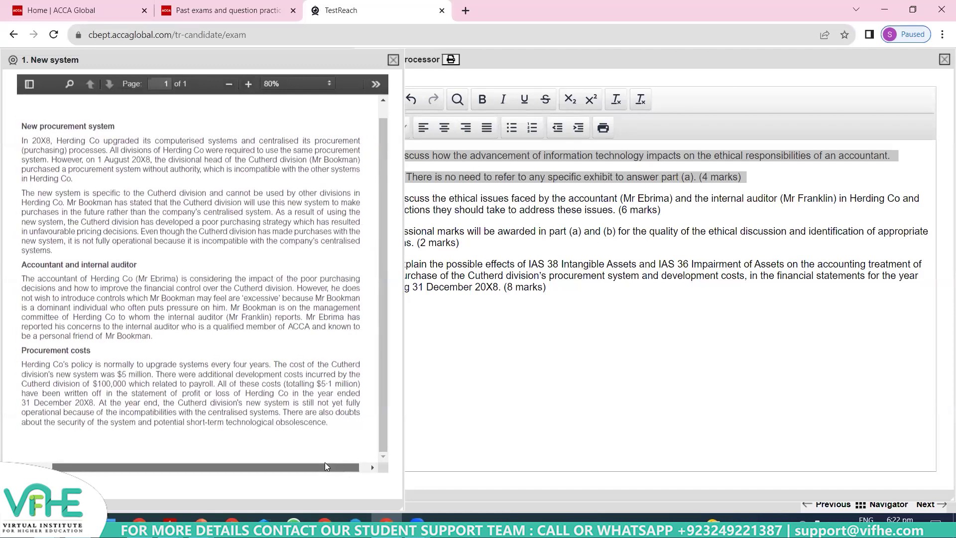
Bring the Word Processor to the front, narrow its window, and place it beside the New system exhibit
{"action": "left_click_drag", "start_coordinate": [669, 329], "coordinate": [472, 60]}
{"action": "left_click_drag", "start_coordinate": [558, 59], "coordinate": [558, 58]}
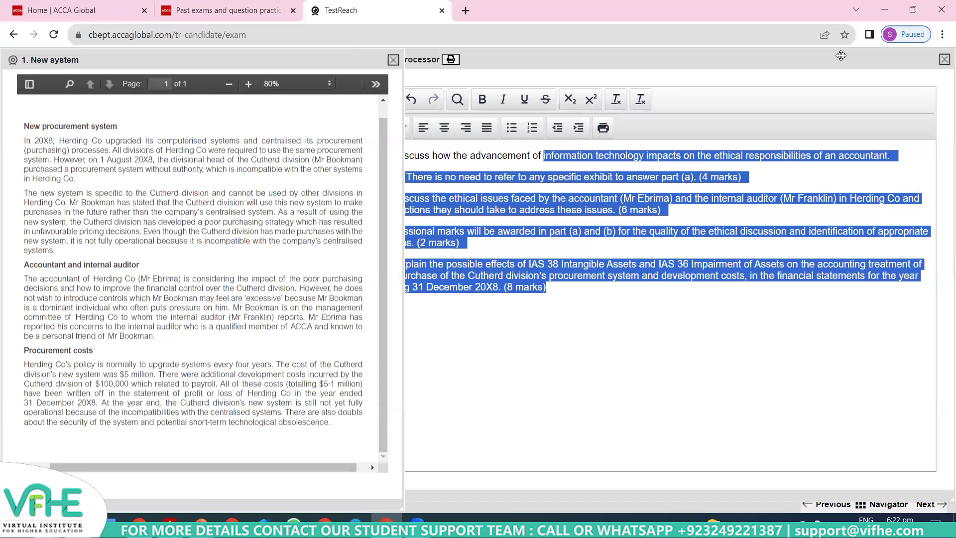
{"action": "left_click", "coordinate": [841, 55]}
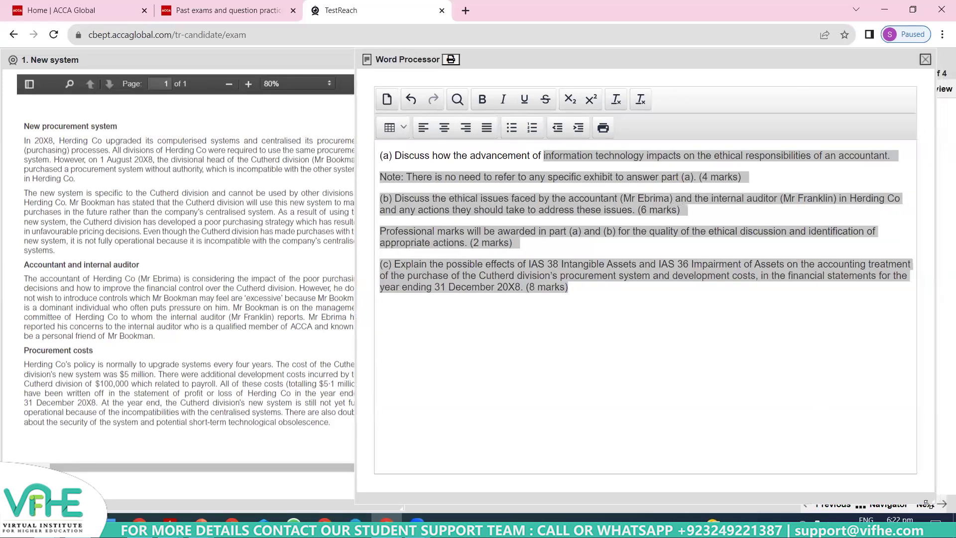
{"action": "left_click_drag", "start_coordinate": [943, 500], "coordinate": [920, 503]}
{"action": "left_click_drag", "start_coordinate": [690, 57], "coordinate": [717, 57]}
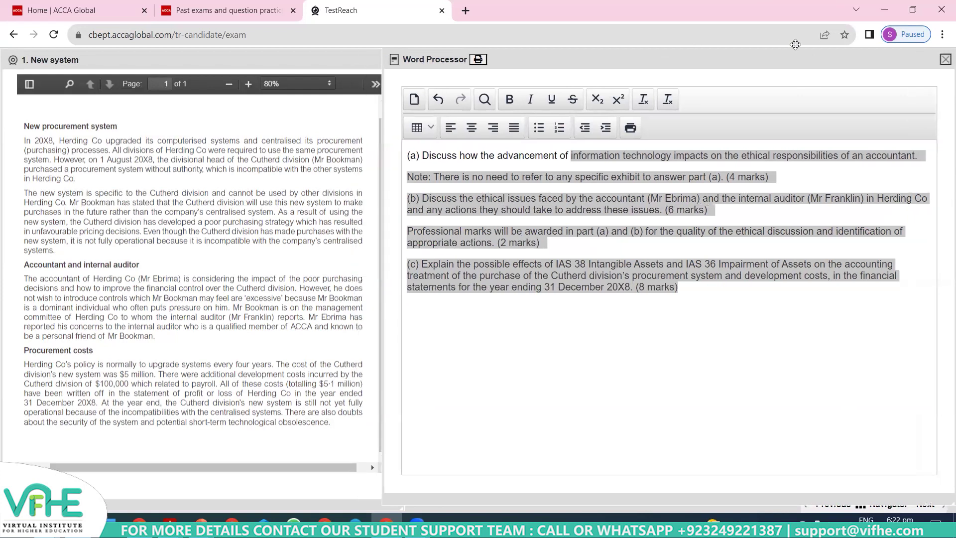
Make all the pasted requirements text, from part (a) through part (c), bold
{"action": "left_click", "coordinate": [568, 155]}
{"action": "left_click_drag", "start_coordinate": [408, 156], "coordinate": [708, 291]}
{"action": "left_click", "coordinate": [509, 99]}
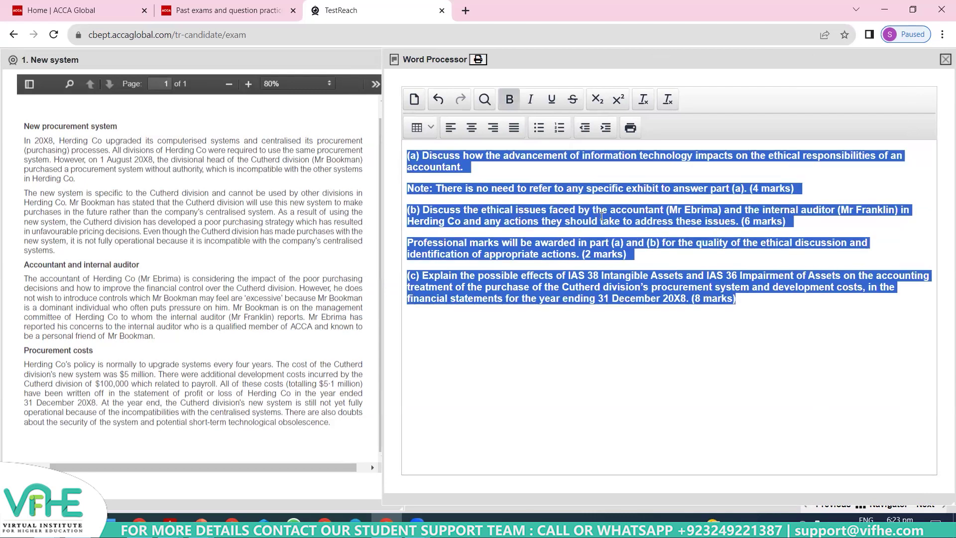
{"action": "left_click", "coordinate": [521, 168]}
Insert two blank paragraphs between the part (a) note and part (b) for the answer
{"action": "triple_click", "coordinate": [450, 165]}
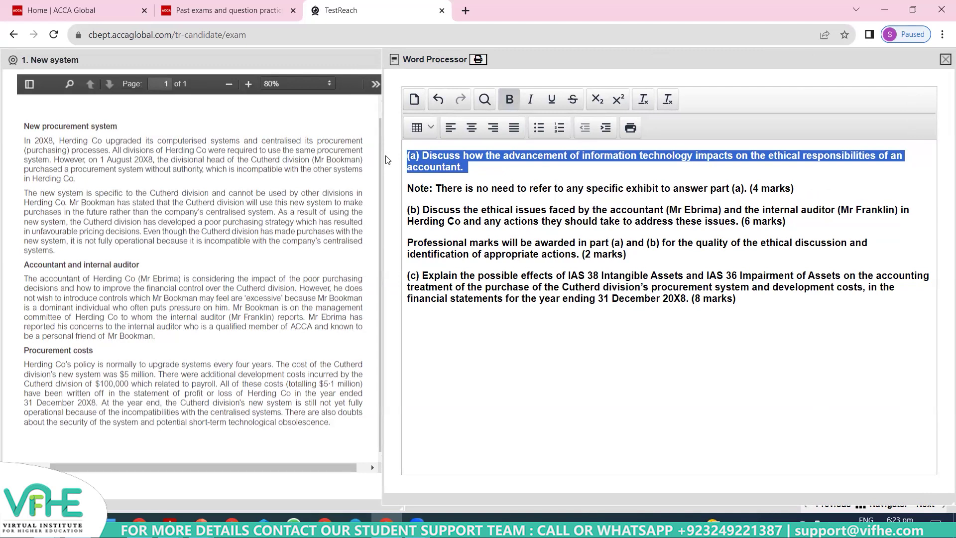
{"action": "key", "text": "Right"}
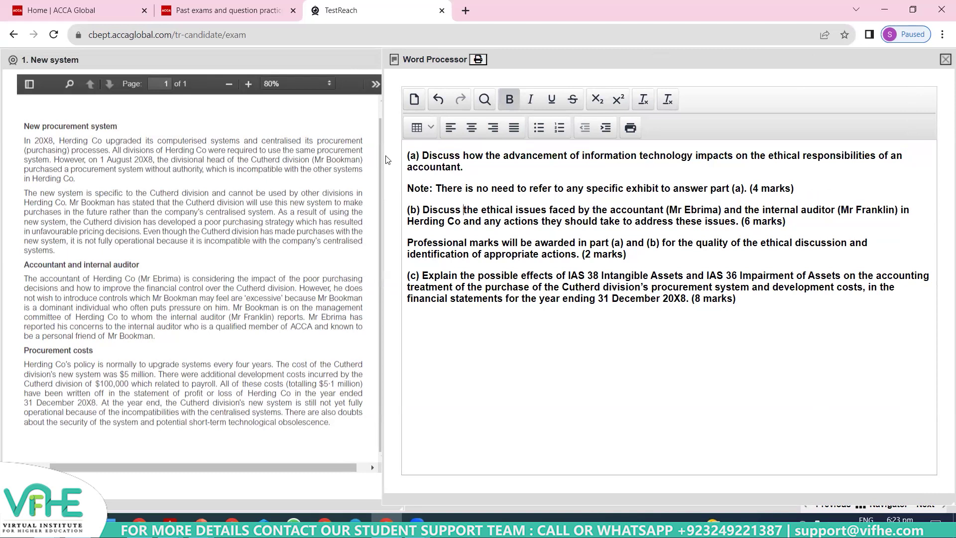
{"action": "key", "text": "Left"}
{"action": "key", "text": "Left"}
{"action": "key", "text": "Left"}
{"action": "key", "text": "Left"}
{"action": "key", "text": "Left"}
{"action": "key", "text": "Left"}
{"action": "key", "text": "Left"}
{"action": "key", "text": "Return"}
{"action": "key", "text": "Return"}
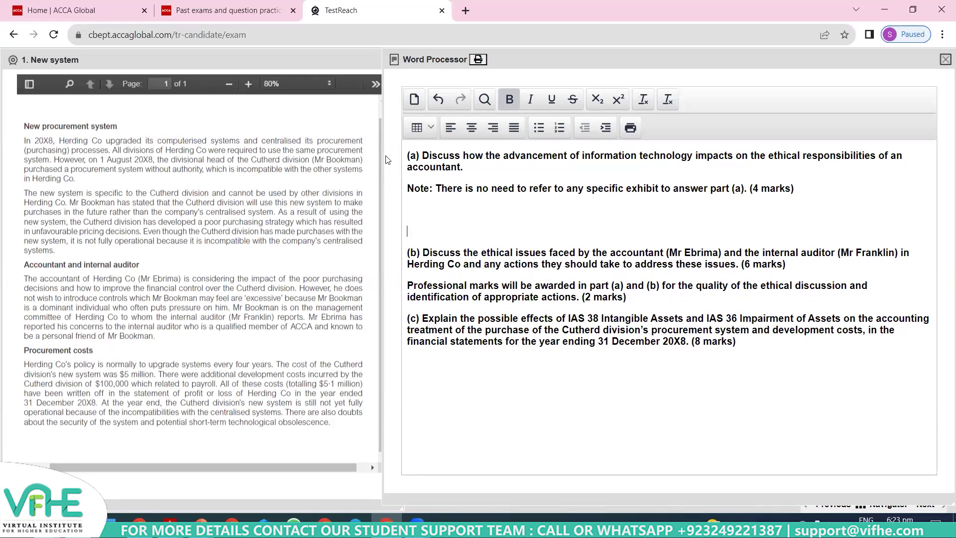
Write in non-bold text under part (a): "New technological advancements are imporant for the bisiness being more competitive int he maarket."
{"action": "type", "text": "New technological advancements are imporant"}
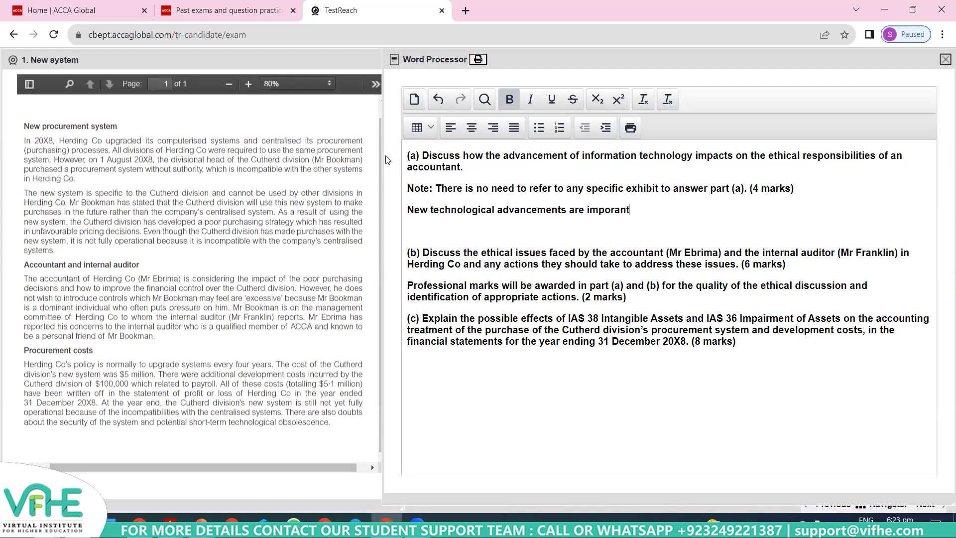
{"action": "type", "text": " for the business being more competitive int he maarket."}
{"action": "key", "text": "Home"}
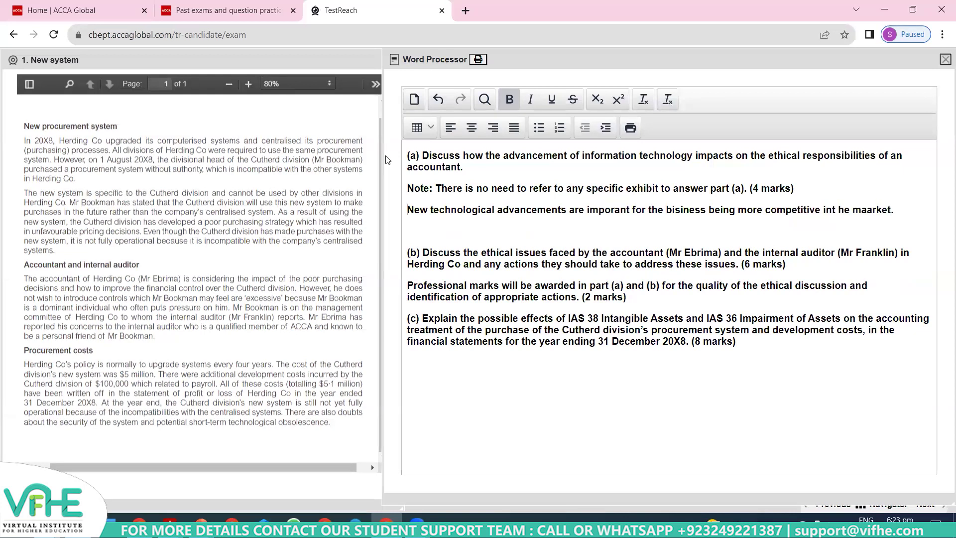
{"action": "key", "text": "shift+End"}
{"action": "key", "text": "ctrl+b"}
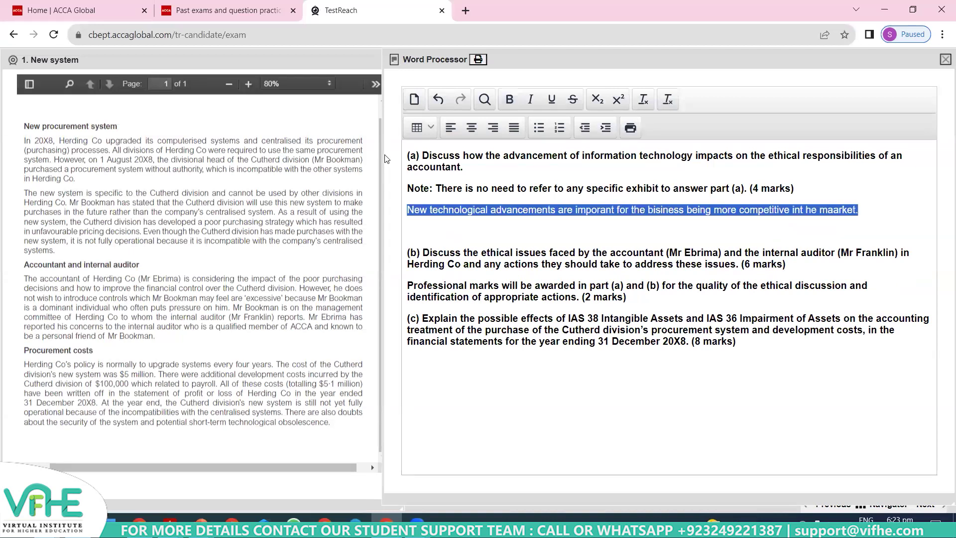
{"action": "key", "text": "Down"}
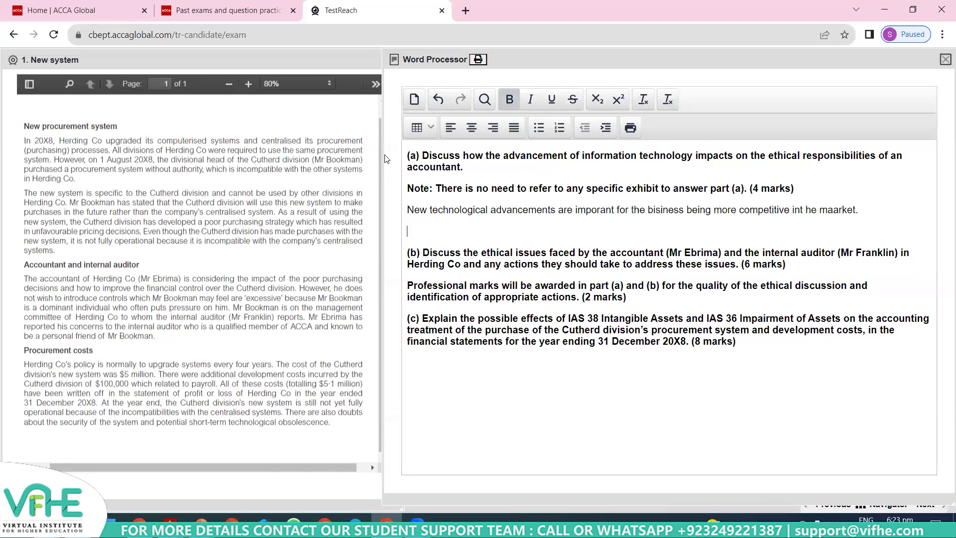
Correct the spelling of "market" in the part (a) answer and add a blank paragraph below it
{"action": "key", "text": "Left"}
{"action": "key", "text": "BackSpace"}
{"action": "key", "text": "End"}
{"action": "key", "text": "Return"}
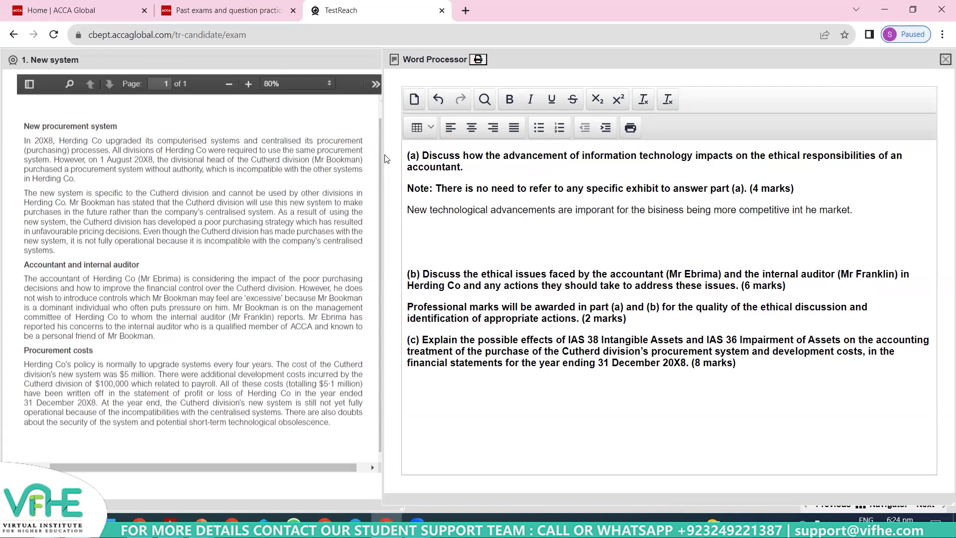
Continue the part (a) answer with "and these are required as the technology advances but"
{"action": "type", "text": "and these are required "}
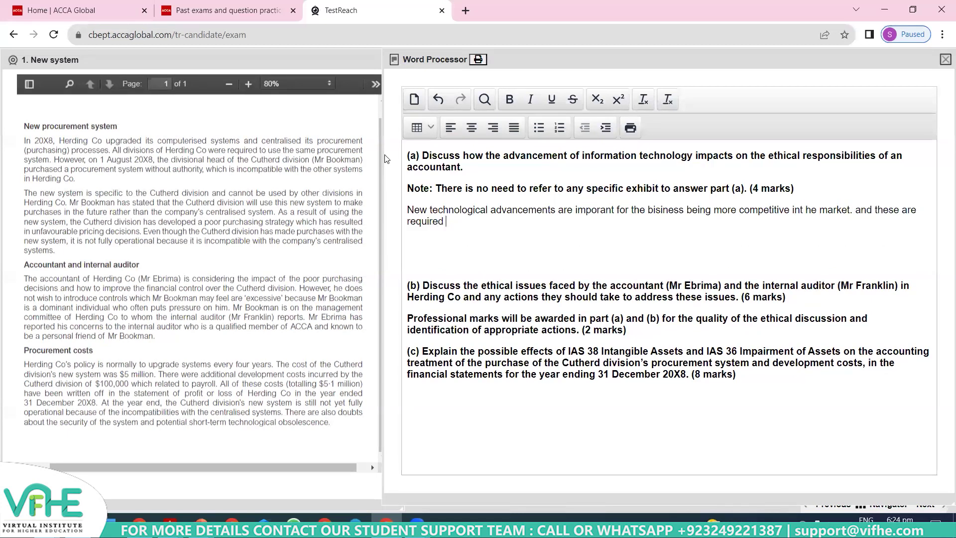
{"action": "type", "text": "as the "}
{"action": "type", "text": "e"}
{"action": "type", "text": "techni;logy a"}
{"action": "key", "text": "BackSpace"}
{"action": "key", "text": "BackSpace"}
{"action": "key", "text": "BackSpace"}
{"action": "key", "text": "BackSpace"}
{"action": "key", "text": "BackSpace"}
{"action": "key", "text": "BackSpace"}
{"action": "key", "text": "BackSpace"}
{"action": "key", "text": "BackSpace"}
{"action": "type", "text": "ology advances but "}
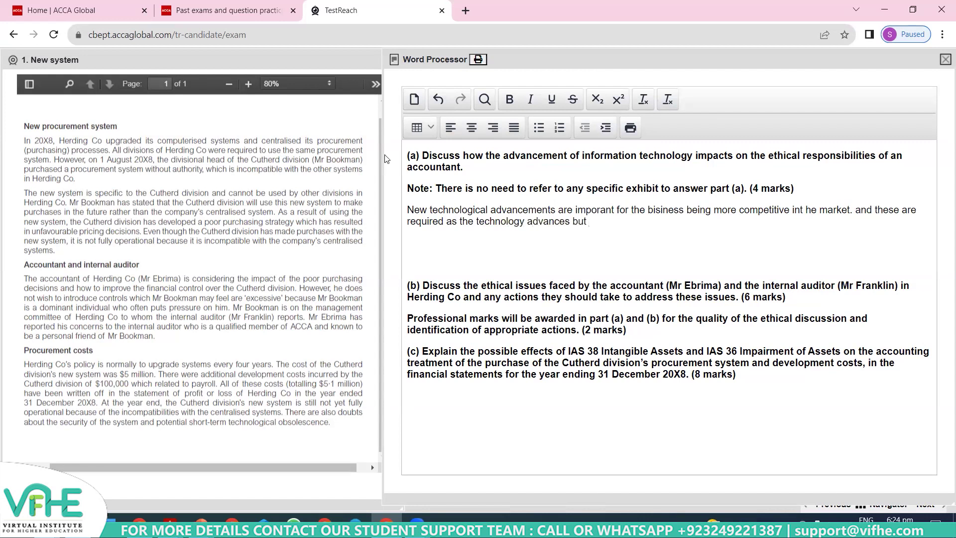
Finish the part (a) sentence with "with these adavcement sthere are certina isseus those will arose."
{"action": "type", "text": "with tese"}
{"action": "key", "text": "BackSpace"}
{"action": "key", "text": "BackSpace"}
{"action": "key", "text": "BackSpace"}
{"action": "key", "text": "BackSpace"}
{"action": "type", "text": "hese adavcement sthere"}
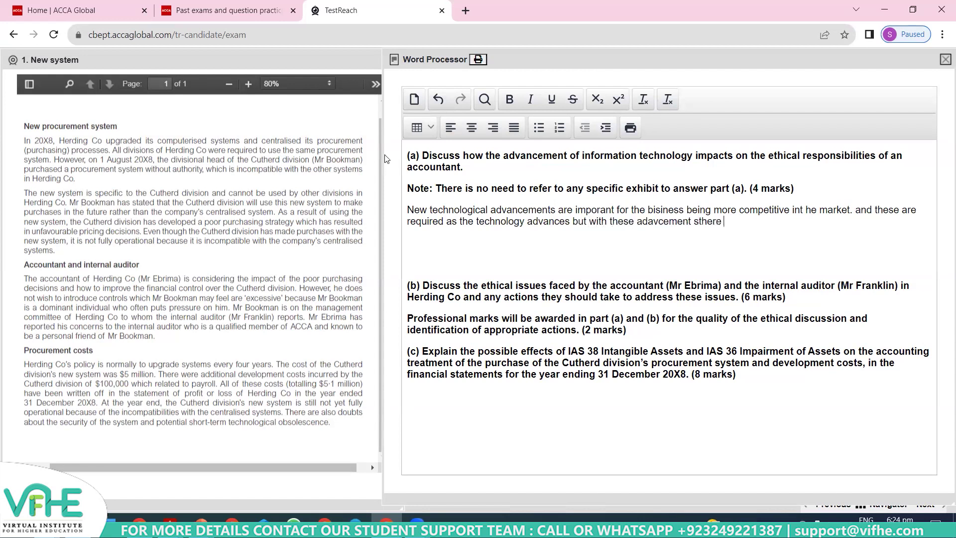
{"action": "type", "text": " are certina isseus t"}
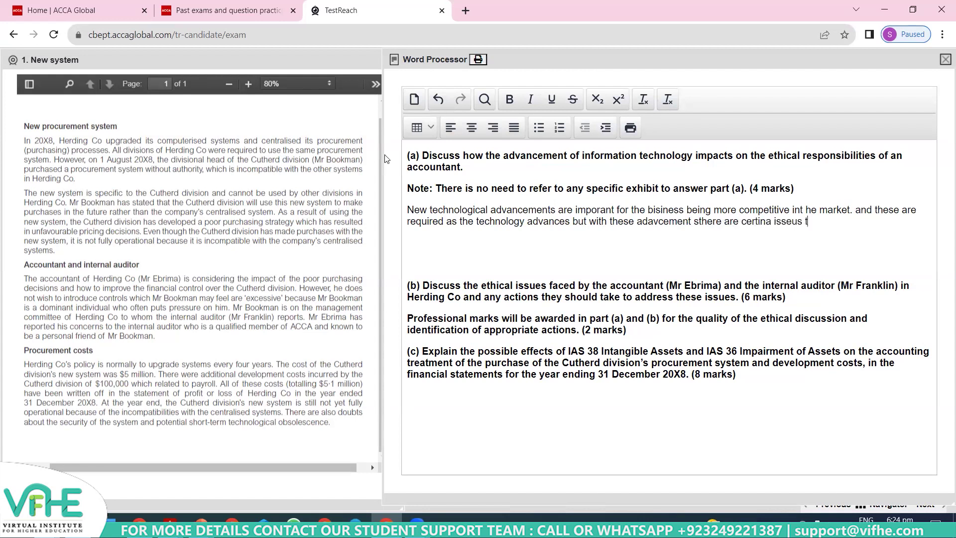
{"action": "type", "text": "hose will arose."}
Correct the spelling of "issues" in the last part (a) sentence
{"action": "key", "text": "Left"}
{"action": "key", "text": "Left"}
{"action": "key", "text": "Left"}
{"action": "key", "text": "Left"}
{"action": "key", "text": "Left"}
{"action": "key", "text": "Left"}
{"action": "key", "text": "Left"}
{"action": "key", "text": "Left"}
{"action": "key", "text": "Left"}
{"action": "key", "text": "Left"}
{"action": "key", "text": "Left"}
{"action": "key", "text": "Left"}
{"action": "key", "text": "Left"}
{"action": "key", "text": "Left"}
{"action": "key", "text": "Left"}
{"action": "key", "text": "Left"}
{"action": "key", "text": "Left"}
{"action": "key", "text": "Left"}
{"action": "key", "text": "Left"}
{"action": "key", "text": "Left"}
{"action": "key", "text": "BackSpace"}
{"action": "type", "text": "e"}
{"action": "key", "text": "Right"}
{"action": "key", "text": "Down"}
{"action": "key", "text": "Down"}
{"action": "key", "text": "Down"}
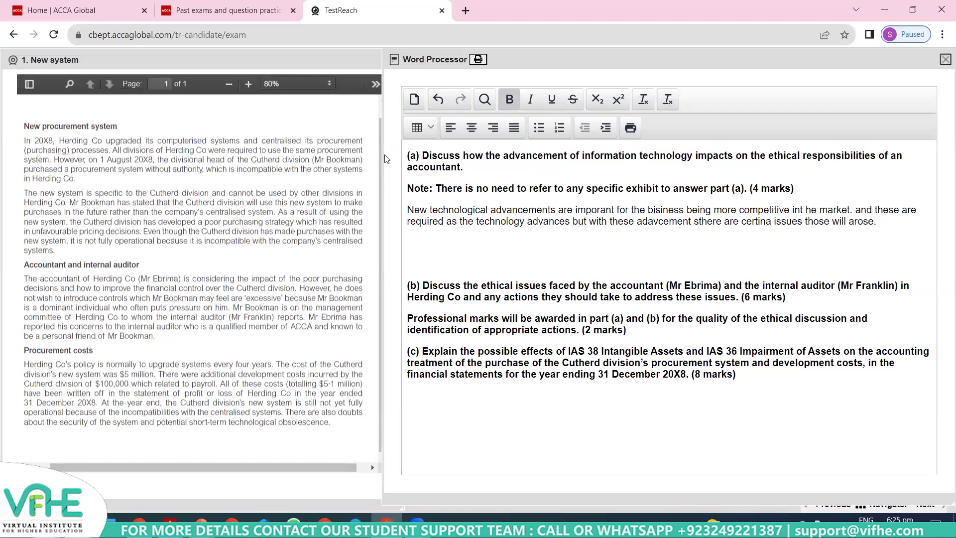
Add the line "Data security issue." below the opening paragraph of the part (a) answer and remove the spare blank line
{"action": "key", "text": "Up"}
{"action": "type", "text": "Da"}
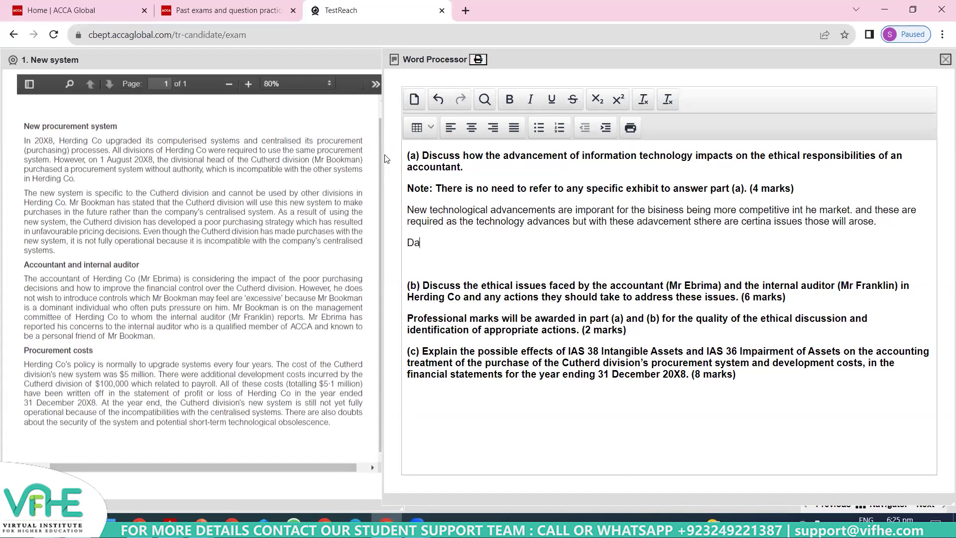
{"action": "type", "text": "ta secu"}
{"action": "key", "text": "Delete"}
{"action": "type", "text": "rity"}
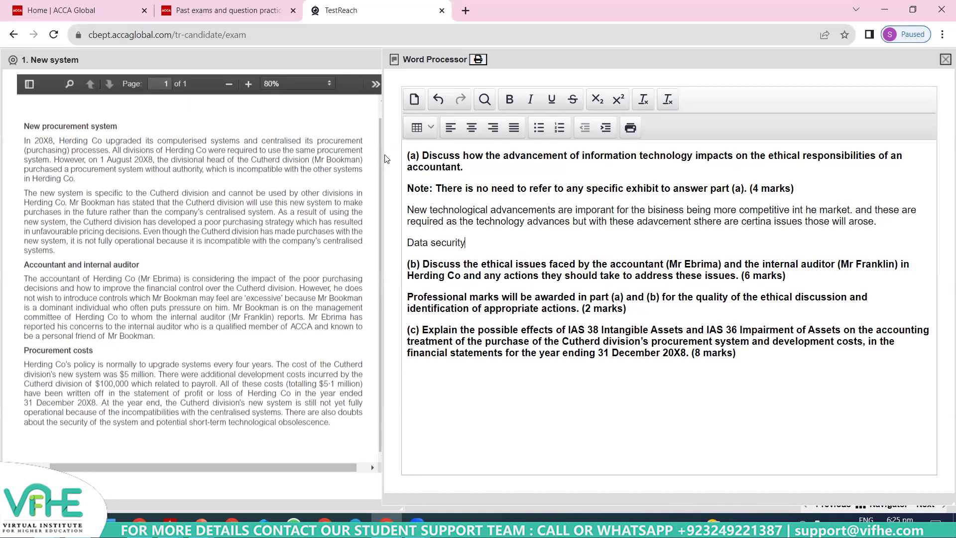
{"action": "type", "text": "."}
{"action": "type", "text": "issue"}
Add "Confidentiality." after the data security point and place it in its own paragraph
{"action": "type", "text": "Considen"}
{"action": "key", "text": "BackSpace"}
{"action": "key", "text": "BackSpace"}
{"action": "key", "text": "BackSpace"}
{"action": "key", "text": "BackSpace"}
{"action": "key", "text": "BackSpace"}
{"action": "type", "text": "fidentiality."}
{"action": "key", "text": "Left"}
{"action": "key", "text": "Left"}
{"action": "key", "text": "Left"}
{"action": "key", "text": "Left"}
{"action": "key", "text": "Left"}
{"action": "key", "text": "Left"}
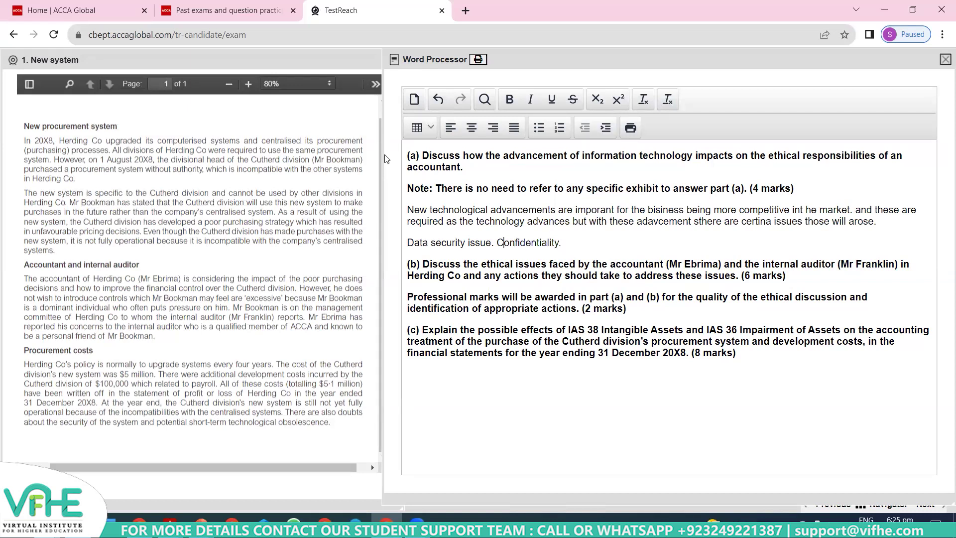
{"action": "key", "text": "Return"}
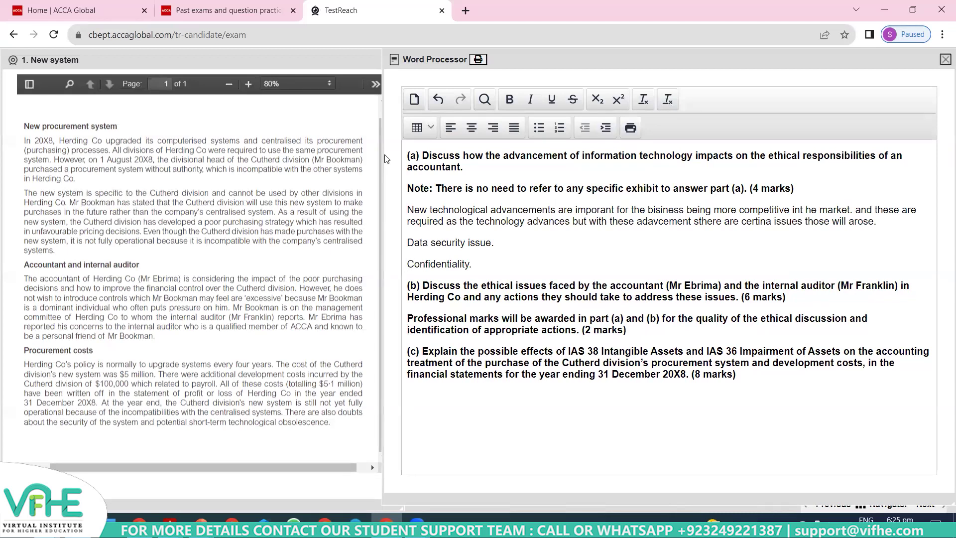
Add the paragraph "data security protocal" below the confidentiality point
{"action": "key", "text": "Right"}
{"action": "key", "text": "Right"}
{"action": "key", "text": "Right"}
{"action": "key", "text": "Right"}
{"action": "key", "text": "Right"}
{"action": "key", "text": "Right"}
{"action": "key", "text": "Right"}
{"action": "key", "text": "Right"}
{"action": "key", "text": "Right"}
{"action": "key", "text": "Right"}
{"action": "key", "text": "Right"}
{"action": "key", "text": "Right"}
{"action": "key", "text": "Right"}
{"action": "key", "text": "Right"}
{"action": "key", "text": "Right"}
{"action": "key", "text": "Right"}
{"action": "key", "text": "Right"}
{"action": "key", "text": "Right"}
{"action": "key", "text": "Right"}
{"action": "key", "text": "Down"}
{"action": "key", "text": "Down"}
{"action": "key", "text": "Up"}
{"action": "key", "text": "Return"}
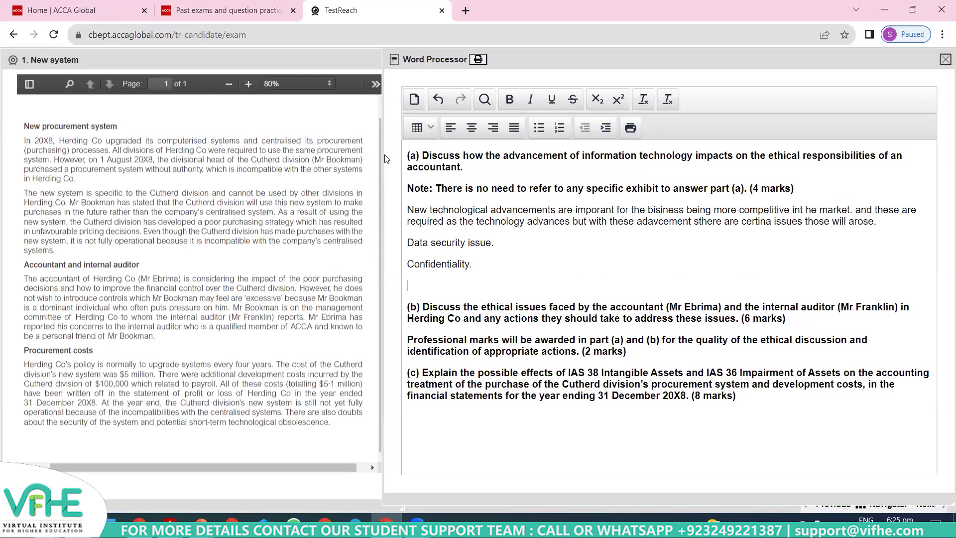
{"action": "type", "text": "data security protocal"}
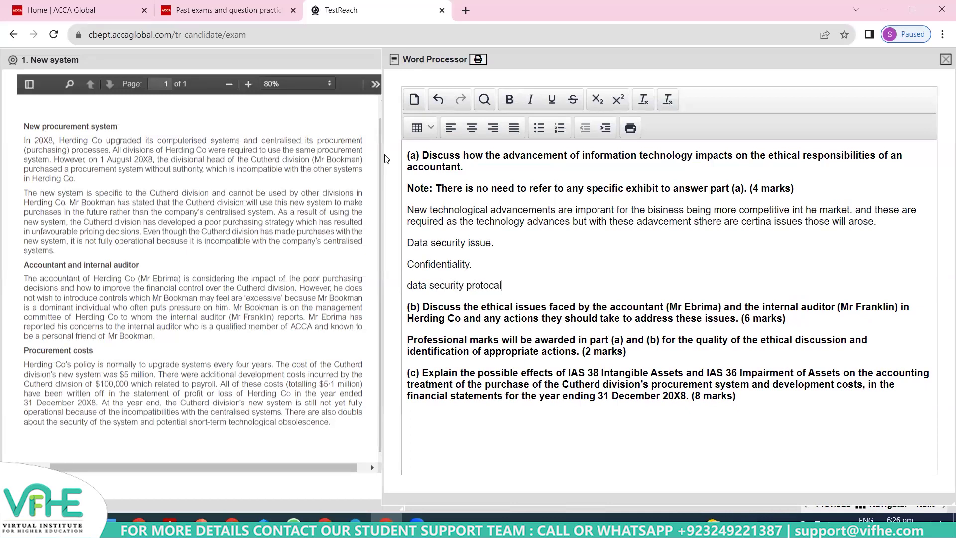
Add the paragraph "data access should to authorized individual." as the following point in the part (a) answer
{"action": "key", "text": "Return"}
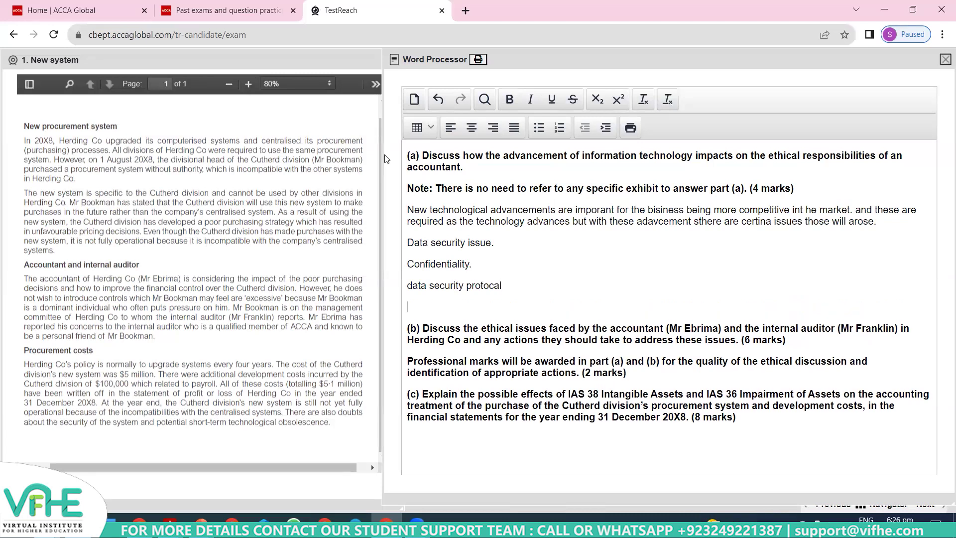
{"action": "type", "text": "data access should toautho"}
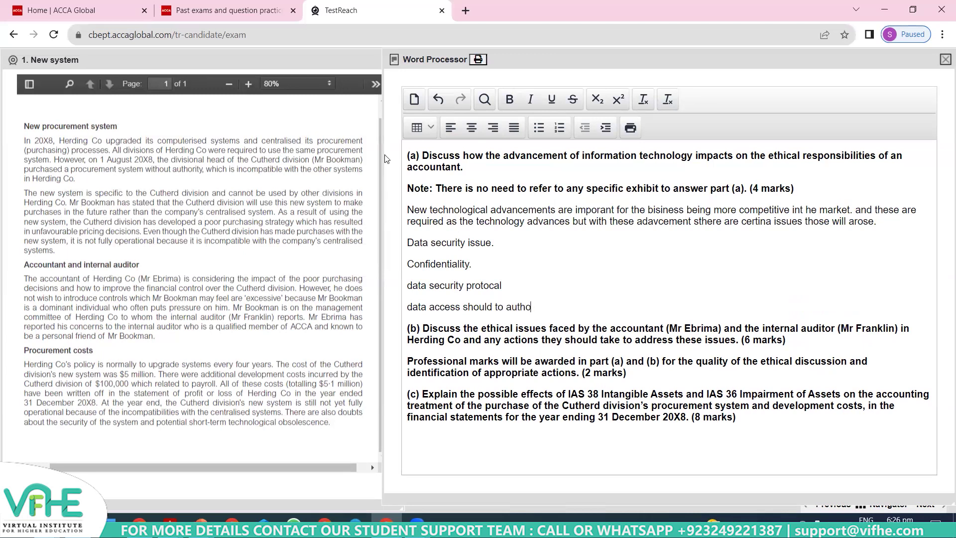
{"action": "type", "text": "rized individual."}
Add the paragraph "Data access should remians to gteh business premisses." at the end of the part (a) answer
{"action": "key", "text": "Return"}
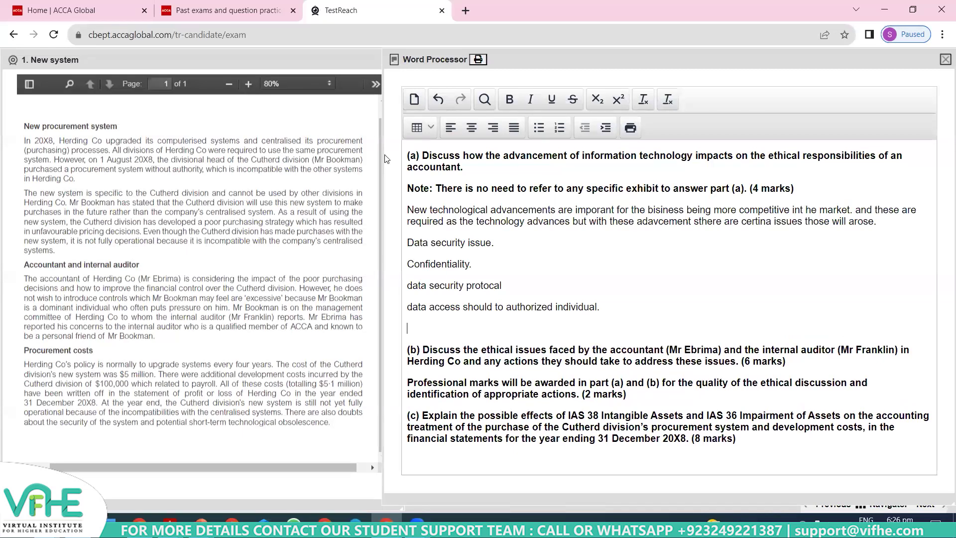
{"action": "type", "text": "Data ad"}
{"action": "type", "text": "cess should be on;ly to"}
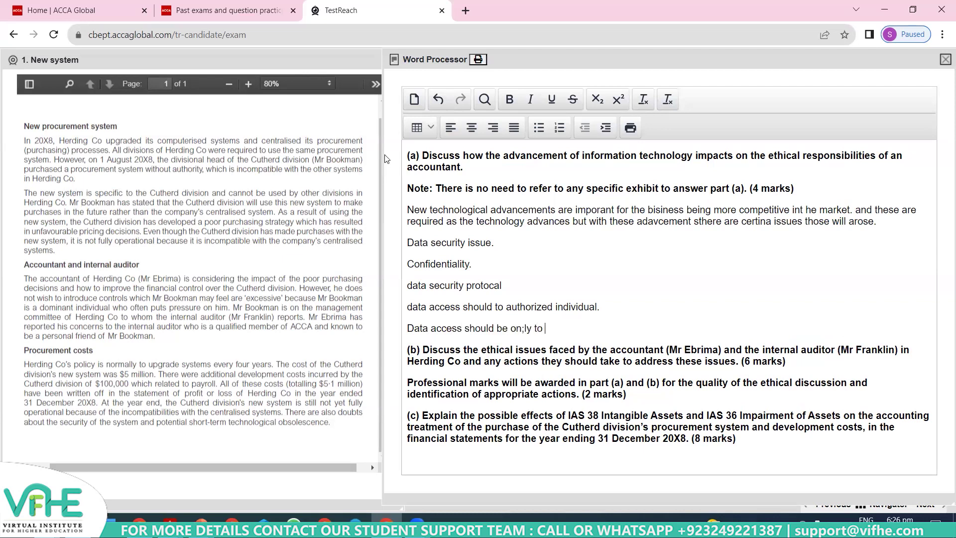
{"action": "key", "text": "BackSpace"}
{"action": "key", "text": "BackSpace"}
{"action": "key", "text": "BackSpace"}
{"action": "key", "text": "BackSpace"}
{"action": "key", "text": "BackSpace"}
{"action": "key", "text": "BackSpace"}
{"action": "key", "text": "BackSpace"}
{"action": "key", "text": "BackSpace"}
{"action": "key", "text": "BackSpace"}
{"action": "key", "text": "BackSpace"}
{"action": "key", "text": "BackSpace"}
{"action": "key", "text": "BackSpace"}
{"action": "type", "text": "remians to gteh business premiss"}
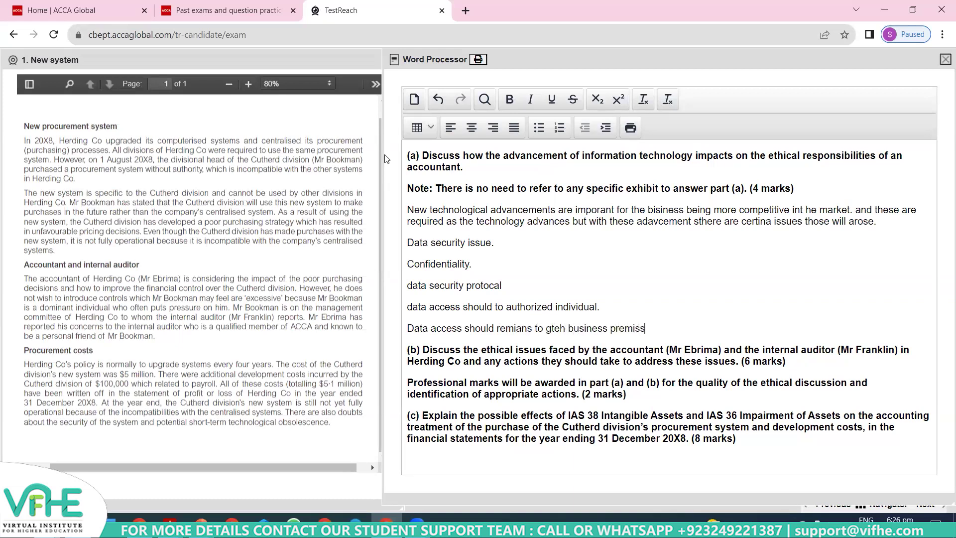
{"action": "type", "text": "es."}
{"action": "key", "text": "Return"}
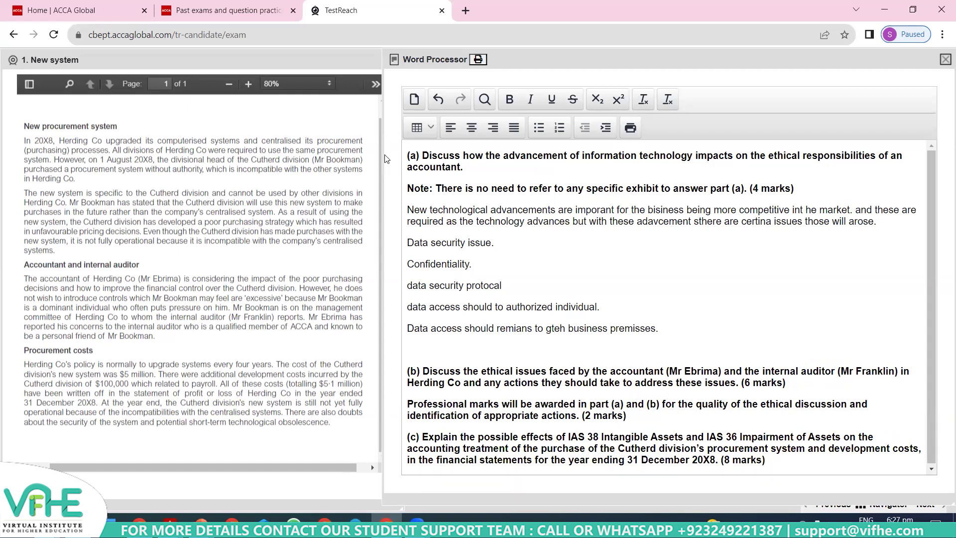
{"action": "type", "text": "data"}
{"action": "key", "text": "BackSpace"}
{"action": "key", "text": "BackSpace"}
{"action": "key", "text": "BackSpace"}
{"action": "key", "text": "BackSpace"}
{"action": "key", "text": "BackSpace"}
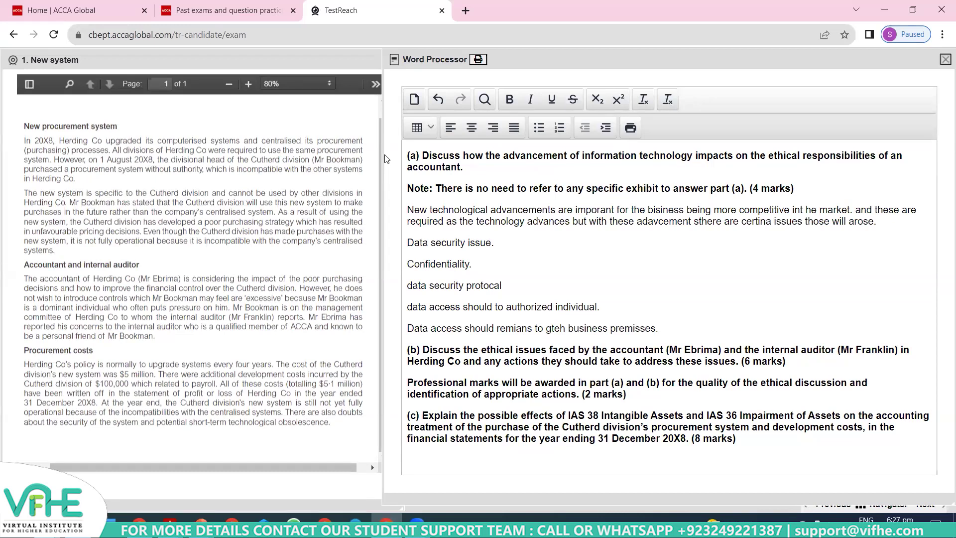
Highlight the whole part (a) answer, from its opening sentence to the business premises point, to review it
{"action": "key", "text": "shift+Up"}
{"action": "key", "text": "shift+Up"}
{"action": "key", "text": "shift+Up"}
{"action": "key", "text": "shift+Up"}
{"action": "key", "text": "shift+Up"}
{"action": "key", "text": "shift+Up"}
{"action": "key", "text": "shift+Up"}
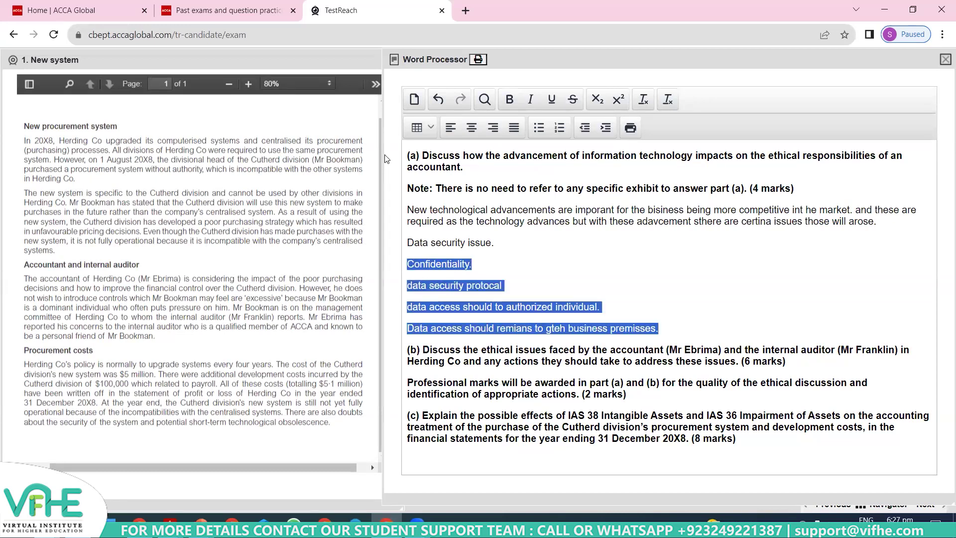
{"action": "key", "text": "shift+Right"}
{"action": "key", "text": "shift+Right"}
{"action": "key", "text": "shift+Right"}
{"action": "key", "text": "shift+Right"}
{"action": "key", "text": "shift+Right"}
{"action": "key", "text": "shift+Right"}
{"action": "key", "text": "shift+Right"}
{"action": "key", "text": "shift+Right"}
{"action": "key", "text": "shift+Right"}
{"action": "key", "text": "shift+Right"}
{"action": "key", "text": "shift+Right"}
{"action": "key", "text": "shift+Right"}
{"action": "key", "text": "shift+Right"}
{"action": "key", "text": "shift+Right"}
{"action": "key", "text": "shift+Right"}
{"action": "key", "text": "shift+Right"}
{"action": "key", "text": "shift+Right"}
{"action": "key", "text": "shift+Right"}
{"action": "key", "text": "shift+Right"}
{"action": "key", "text": "shift+Right"}
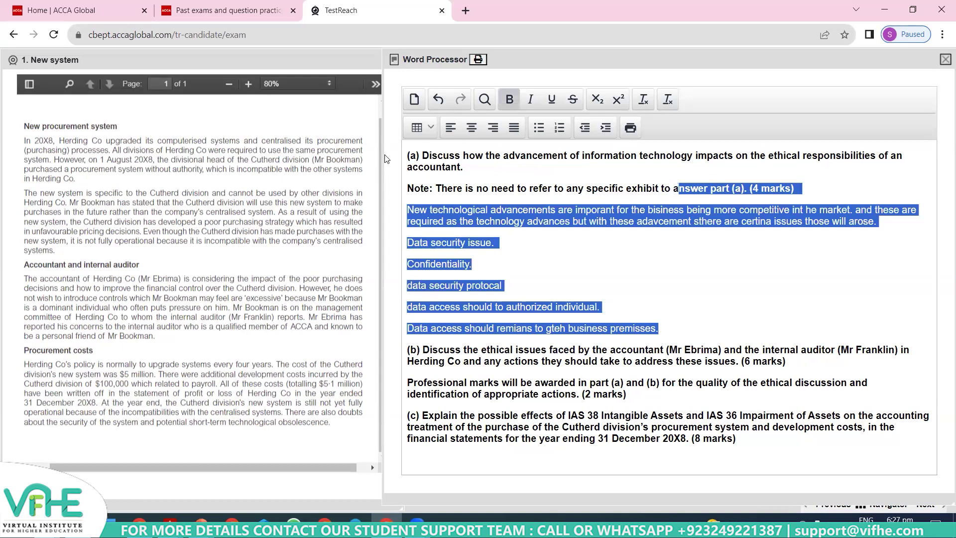
{"action": "key", "text": "shift+Right"}
{"action": "key", "text": "shift+Right"}
{"action": "key", "text": "shift+Right"}
{"action": "key", "text": "shift+Right"}
{"action": "key", "text": "shift+Right"}
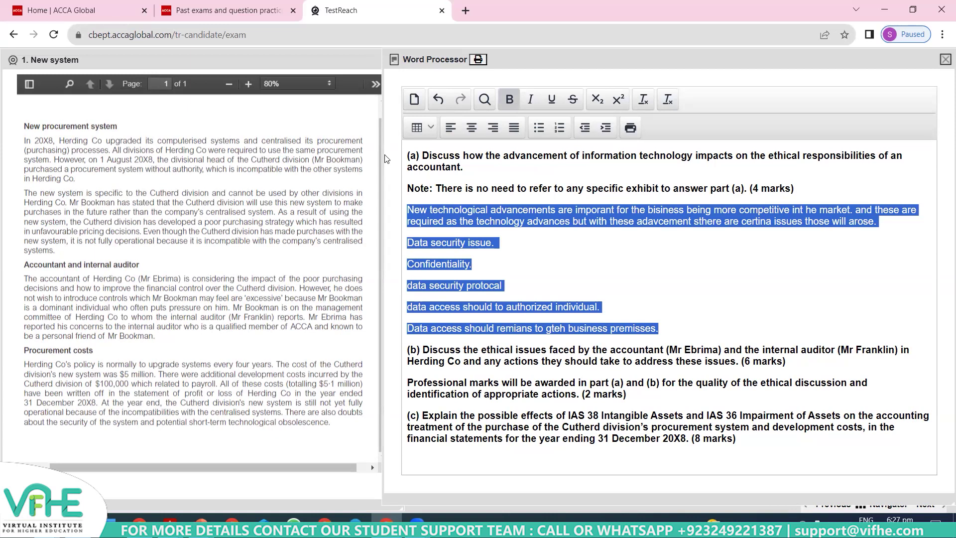
{"action": "key", "text": "Right"}
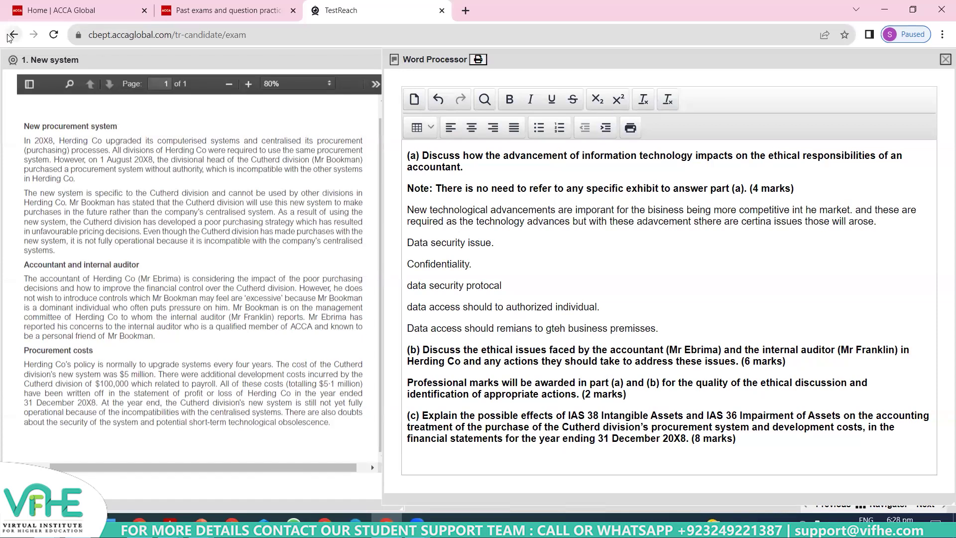
Highlight the exhibit passage on the Cutherd division's poor purchasing strategy and unfavourable pricing decisions
{"action": "left_click_drag", "start_coordinate": [25, 140], "coordinate": [82, 261]}
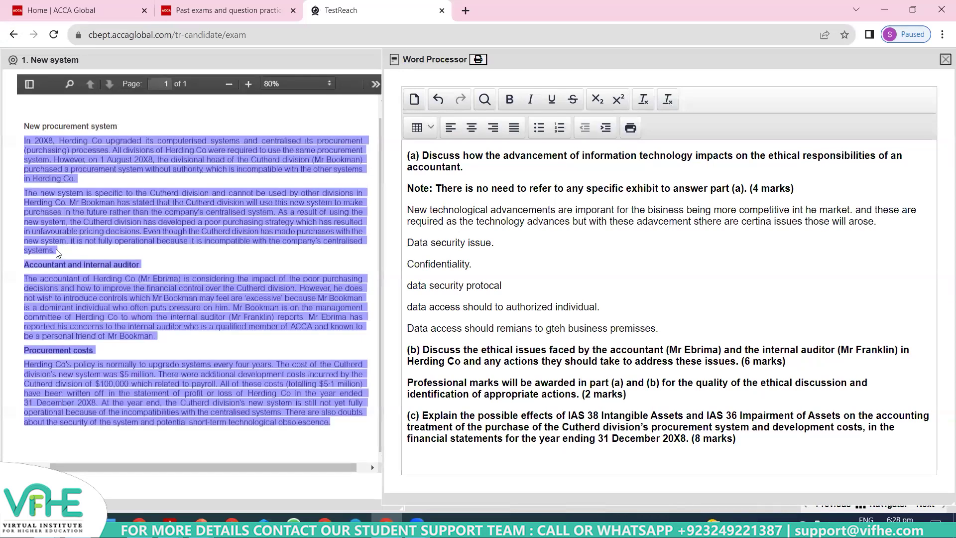
{"action": "left_click", "coordinate": [127, 222]}
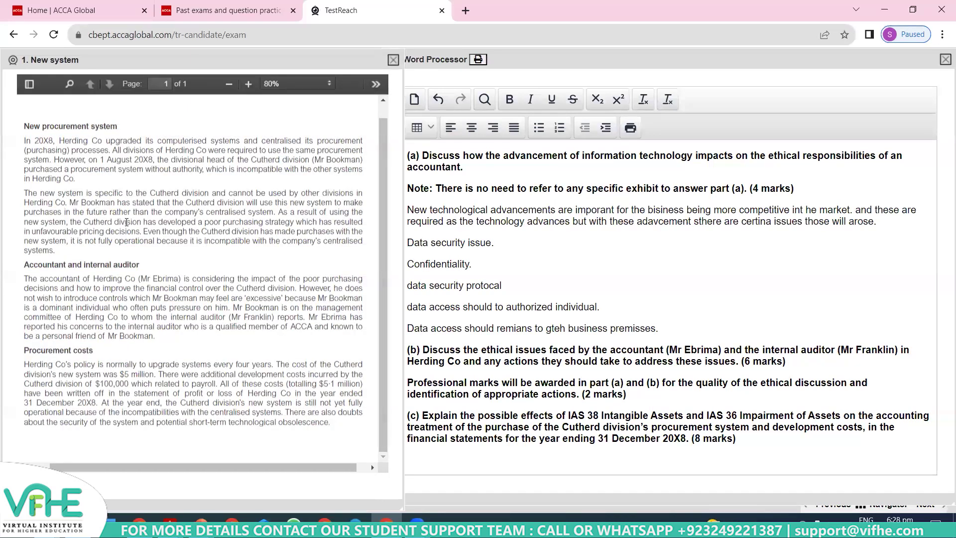
{"action": "left_click_drag", "start_coordinate": [67, 222], "coordinate": [117, 244]}
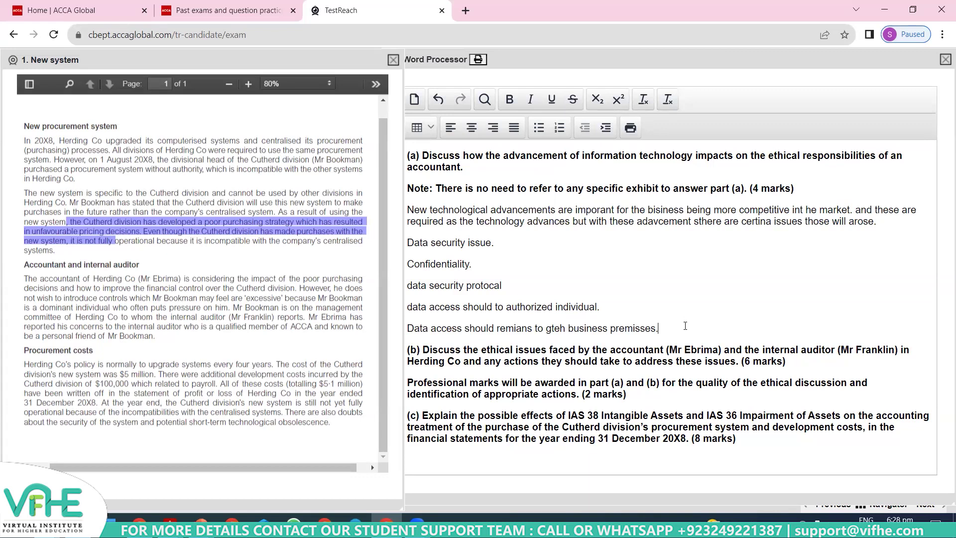
Reread the part (a) answer by highlighting it upwards from its last point to the opening paragraph
{"action": "key", "text": "shift+Up"}
{"action": "key", "text": "shift+Up"}
{"action": "key", "text": "shift+Up"}
{"action": "key", "text": "shift+Up"}
{"action": "key", "text": "shift+Up"}
{"action": "key", "text": "shift+Up"}
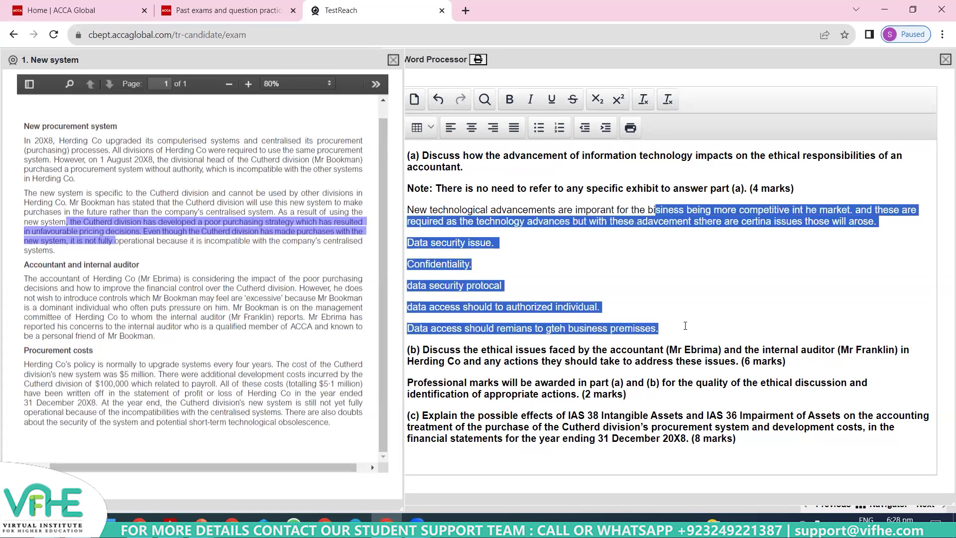
{"action": "key", "text": "Up"}
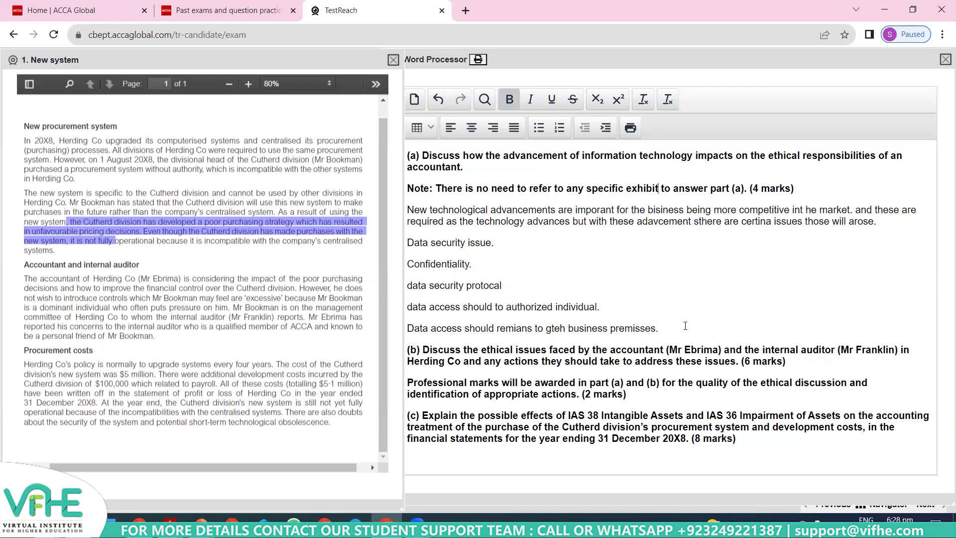
{"action": "key", "text": "Down"}
{"action": "key", "text": "Down"}
{"action": "key", "text": "Down"}
{"action": "key", "text": "shift+Up"}
{"action": "key", "text": "shift+Up"}
{"action": "key", "text": "shift+Up"}
{"action": "key", "text": "shift+Up"}
{"action": "key", "text": "shift+Up"}
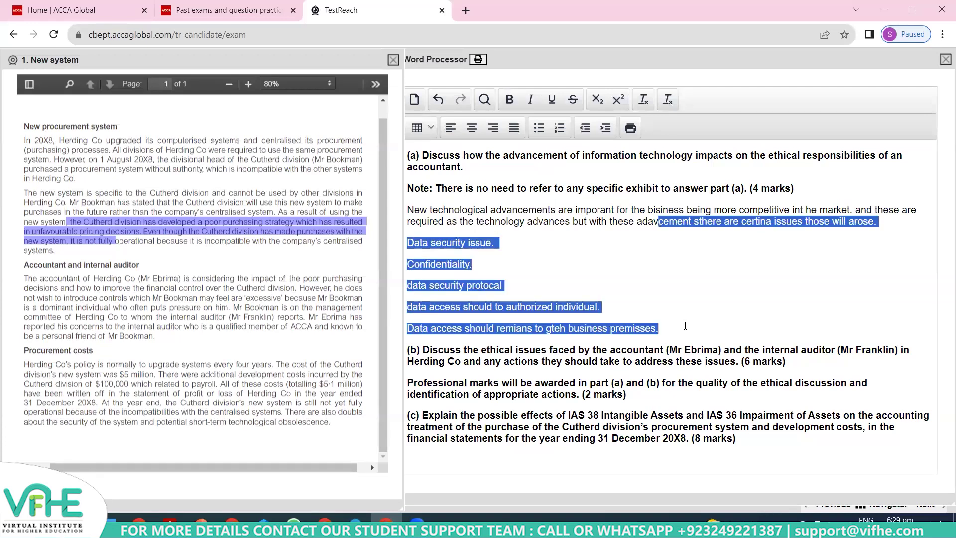
{"action": "key", "text": "Up"}
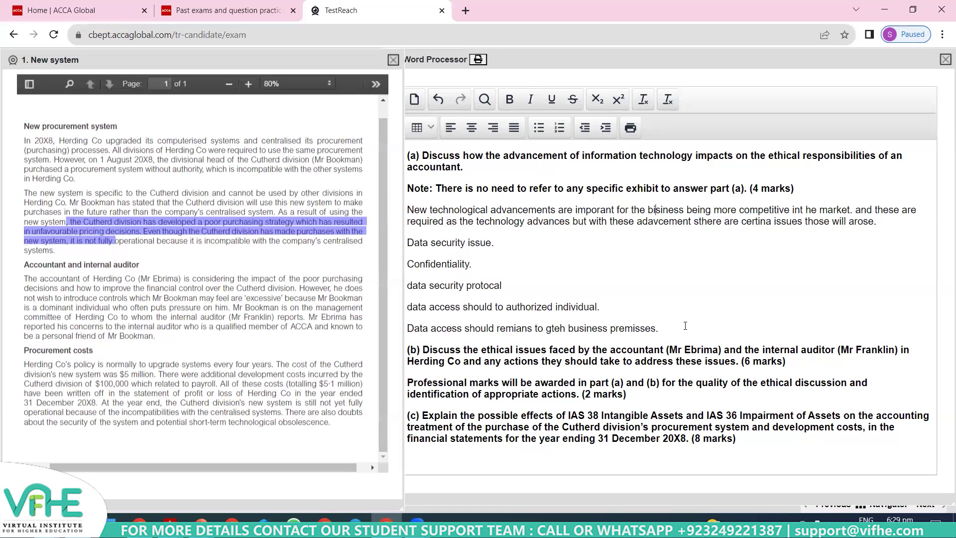
Correct the spelling of "business" in the opening sentence of the part (a) answer
{"action": "key", "text": "Left"}
{"action": "key", "text": "Left"}
{"action": "key", "text": "Left"}
{"action": "key", "text": "Left"}
{"action": "key", "text": "Left"}
{"action": "key", "text": "Left"}
{"action": "key", "text": "Left"}
{"action": "key", "text": "Left"}
{"action": "key", "text": "Left"}
{"action": "key", "text": "Left"}
{"action": "key", "text": "Left"}
{"action": "key", "text": "Right"}
{"action": "key", "text": "Right"}
{"action": "key", "text": "Right"}
{"action": "key", "text": "Right"}
{"action": "key", "text": "Right"}
{"action": "key", "text": "Delete"}
{"action": "type", "text": "u"}
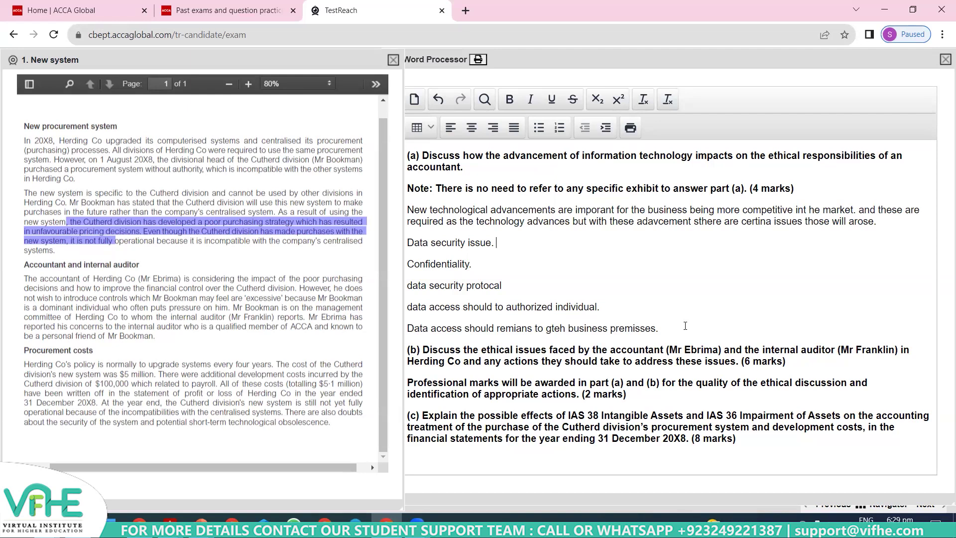
Insert blank paragraphs between the professional marks note and the part (c) requirement for the part (b) answer
{"action": "left_click", "coordinate": [660, 438]}
{"action": "key", "text": "Up"}
{"action": "key", "text": "Up"}
{"action": "key", "text": "Up"}
{"action": "key", "text": "Return"}
{"action": "key", "text": "Return"}
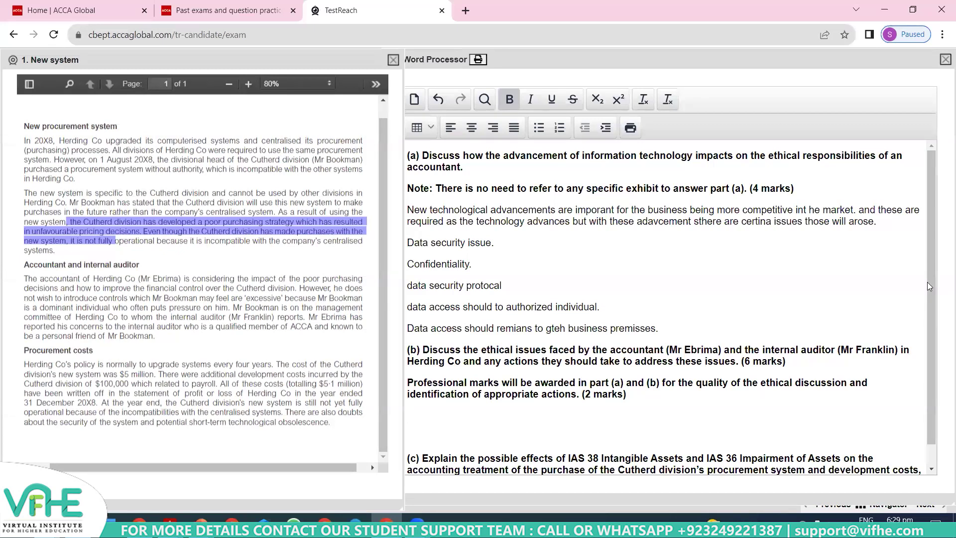
{"action": "scroll", "coordinate": [931, 286], "scroll_direction": "down", "scroll_amount": 1}
{"action": "scroll", "coordinate": [943, 325], "scroll_direction": "down", "scroll_amount": 1}
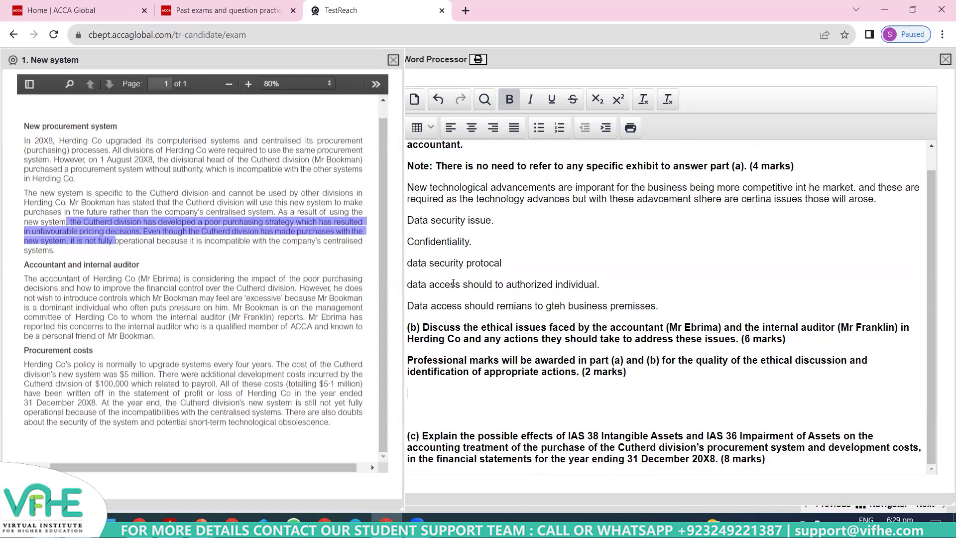
Highlight the exhibit paragraph under "Accountant and internal auditor" for reference
{"action": "left_click_drag", "start_coordinate": [128, 327], "coordinate": [51, 279]}
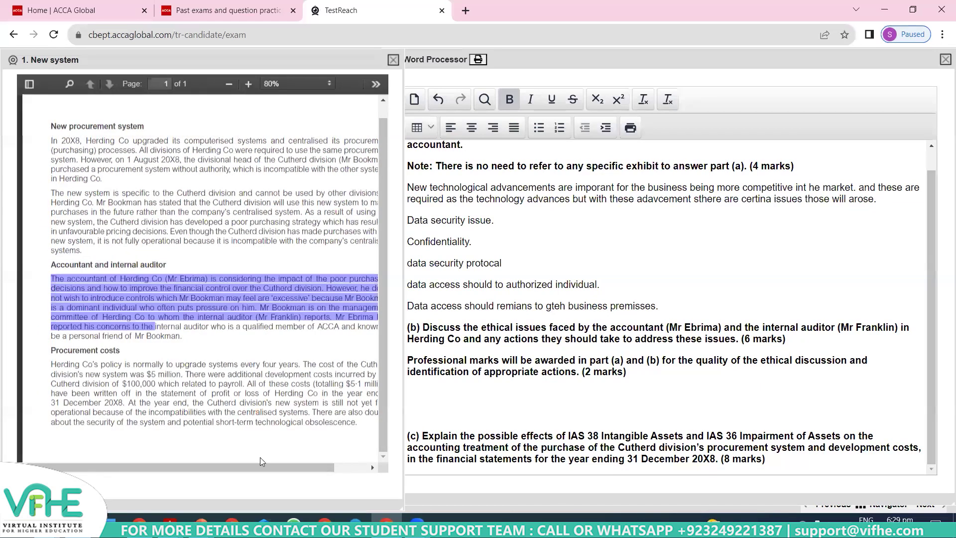
{"action": "scroll", "coordinate": [260, 457], "scroll_direction": "right", "scroll_amount": 2}
{"action": "scroll", "coordinate": [260, 457], "scroll_direction": "left", "scroll_amount": 1}
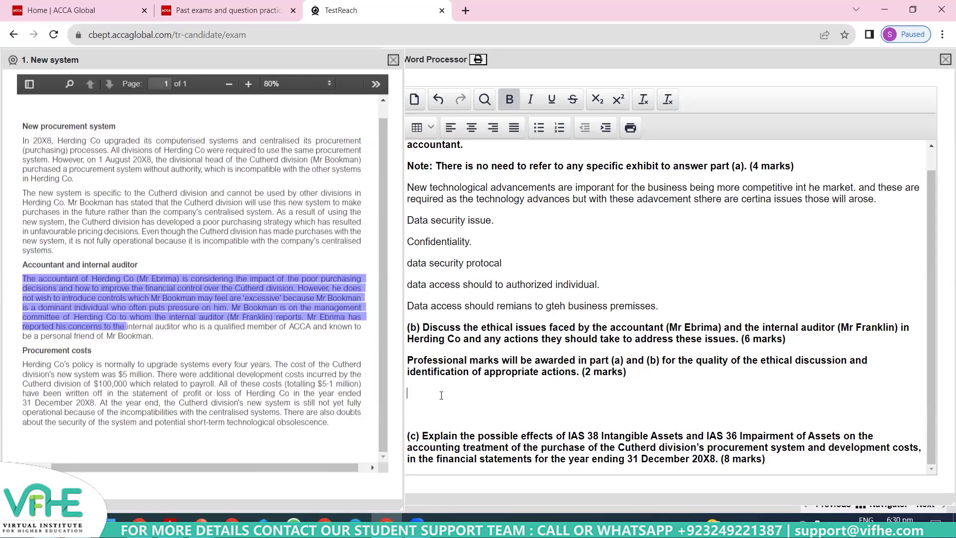
Enter the accountant's name on the first blank line for the part (b) answer and remove its bold formatting
{"action": "type", "text": "Mr Ebrima"}
{"action": "key", "text": "shift+Left"}
{"action": "key", "text": "shift+Left"}
{"action": "key", "text": "shift+Left"}
{"action": "key", "text": "Right"}
{"action": "triple_click", "coordinate": [441, 395]}
{"action": "key", "text": "ctrl+b"}
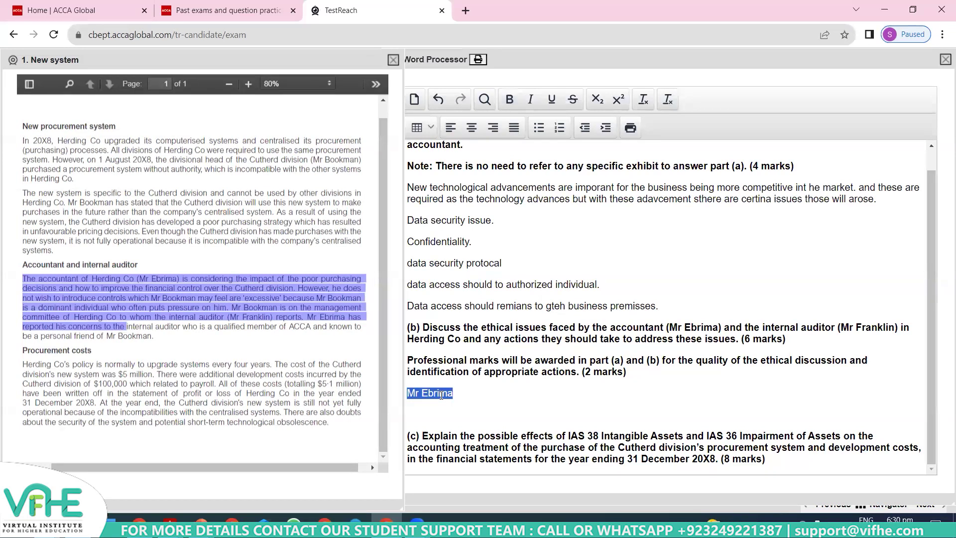
{"action": "key", "text": "Right"}
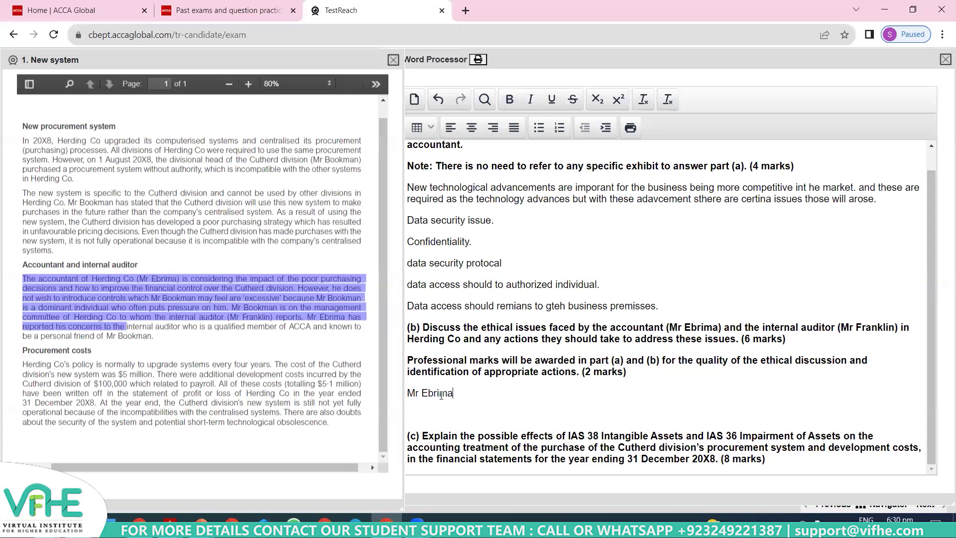
{"action": "key", "text": "Up"}
{"action": "key", "text": "End"}
{"action": "key", "text": "Right"}
{"action": "key", "text": "shift+Down"}
{"action": "key", "text": "ctrl+b"}
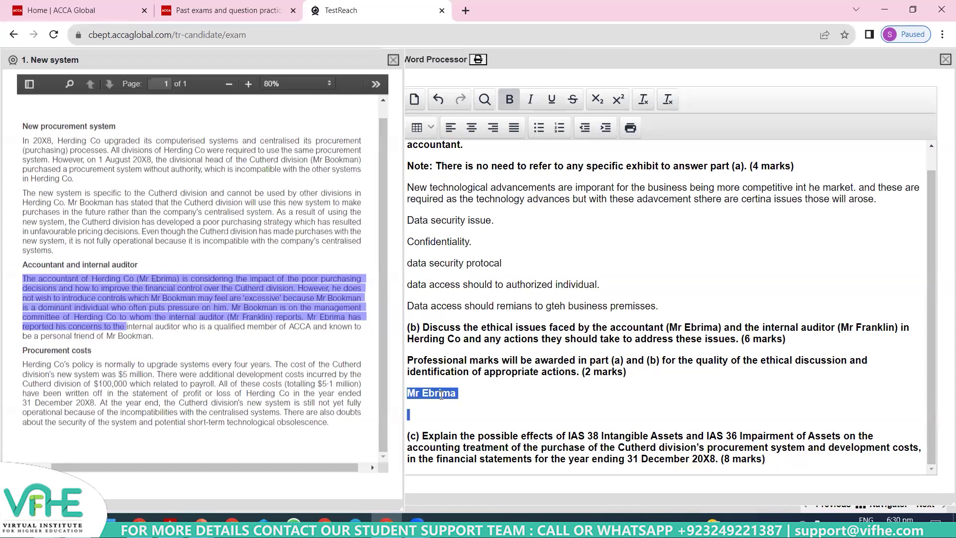
{"action": "key", "text": "ctrl+b"}
{"action": "key", "text": "Left"}
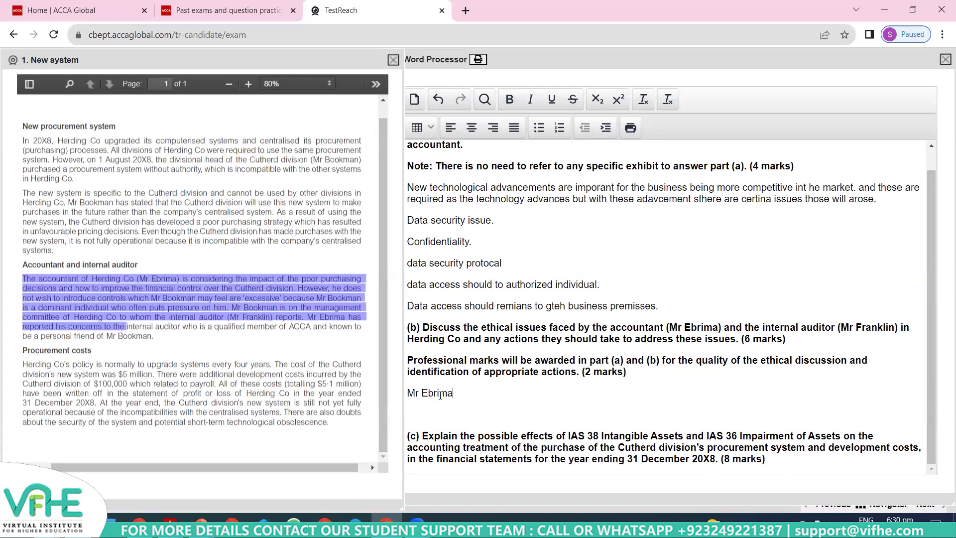
Continue the part (b) answer after the accountant's name with ", being the accountant of"
{"action": "type", "text": ", neing the"}
{"action": "key", "text": "BackSpace"}
{"action": "key", "text": "BackSpace"}
{"action": "key", "text": "BackSpace"}
{"action": "key", "text": "BackSpace"}
{"action": "key", "text": "BackSpace"}
{"action": "key", "text": "BackSpace"}
{"action": "key", "text": "BackSpace"}
{"action": "key", "text": "BackSpace"}
{"action": "key", "text": "BackSpace"}
{"action": "type", "text": "being the accountant of"}
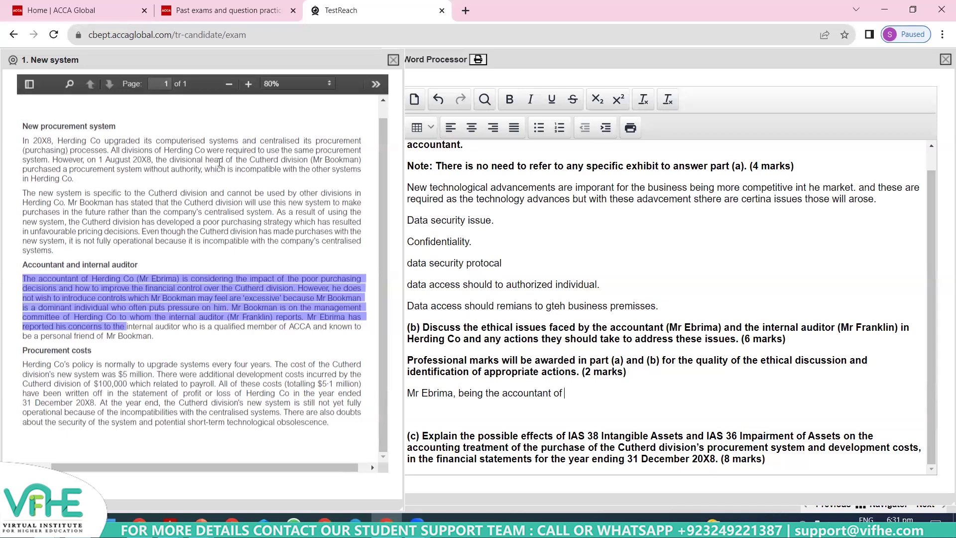
Highlight "Cutherd division" in the first exhibit paragraph for reference
{"action": "left_click_drag", "start_coordinate": [249, 160], "coordinate": [308, 159]}
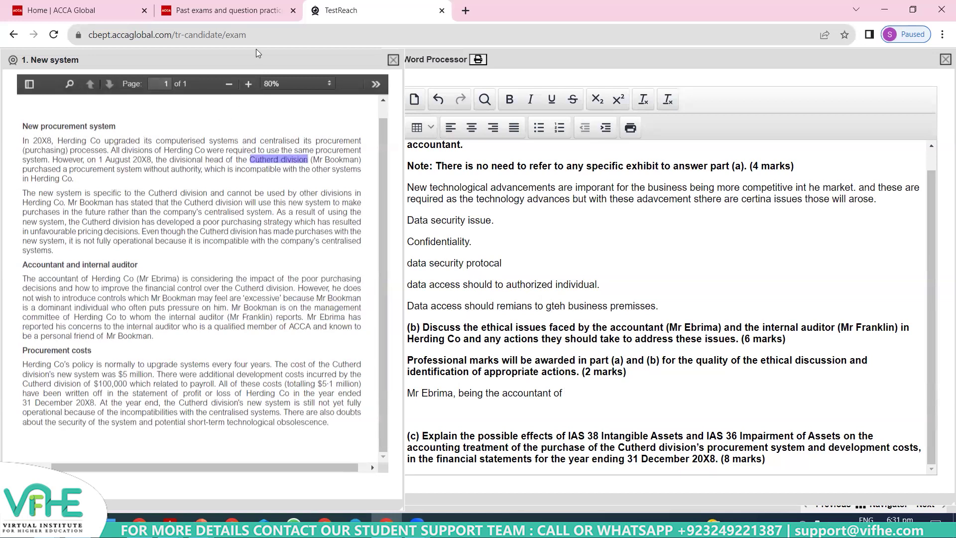
{"action": "left_click_drag", "start_coordinate": [256, 49], "coordinate": [262, 52]}
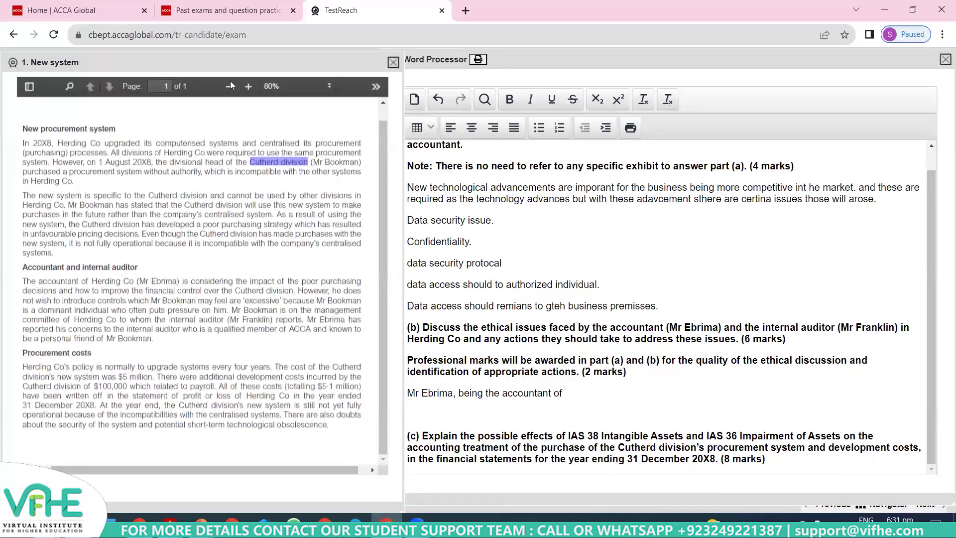
{"action": "left_click", "coordinate": [31, 85]}
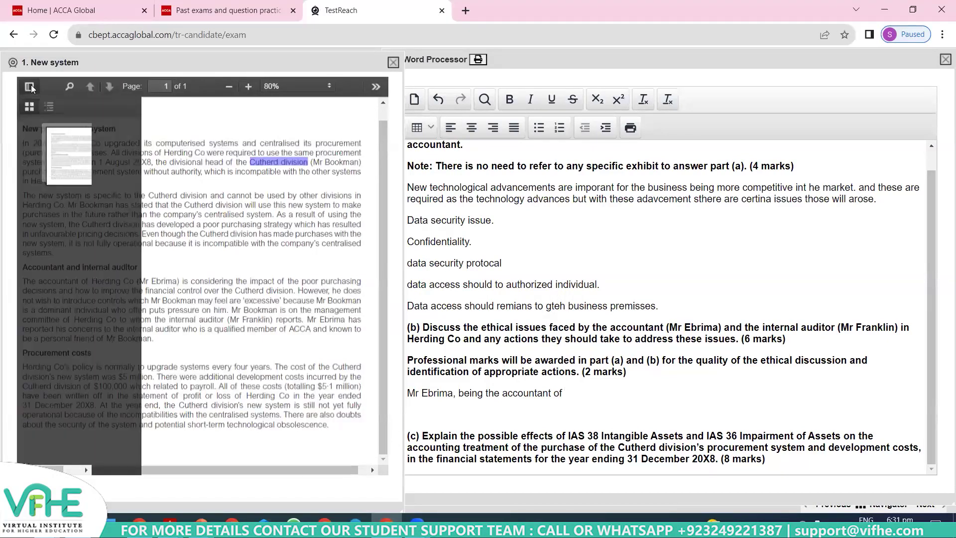
{"action": "left_click", "coordinate": [31, 84]}
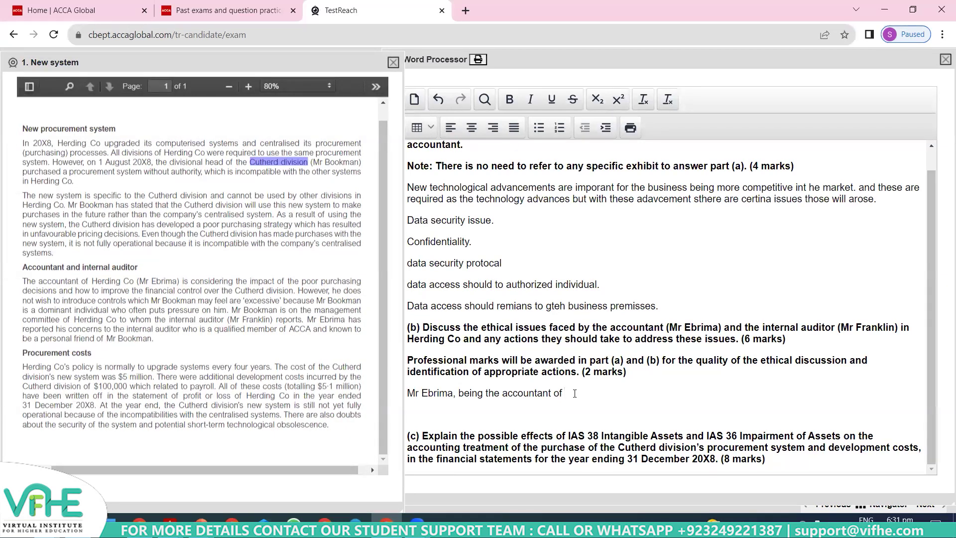
Complete the opening sentence with "curherd divisoin is also respnsoible for the proper accounitng record of the division."
{"action": "type", "text": "curherd divisoin is also resp"}
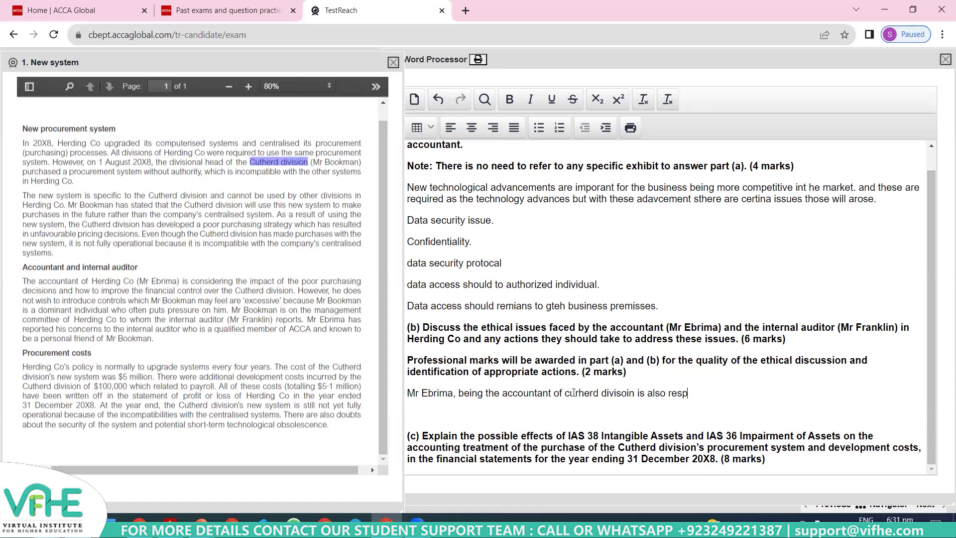
{"action": "type", "text": "nsoible for the proper accounitng "}
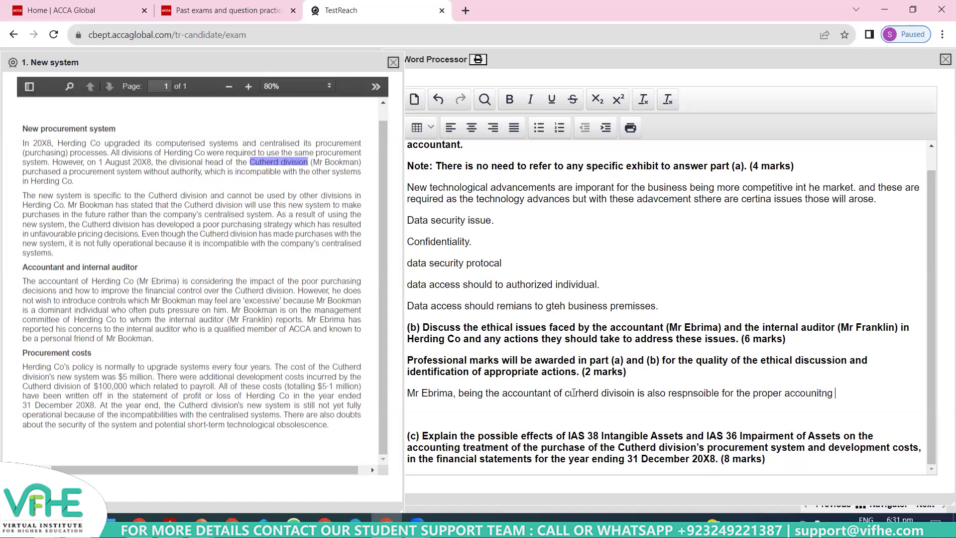
{"action": "type", "text": "record of the dividion."}
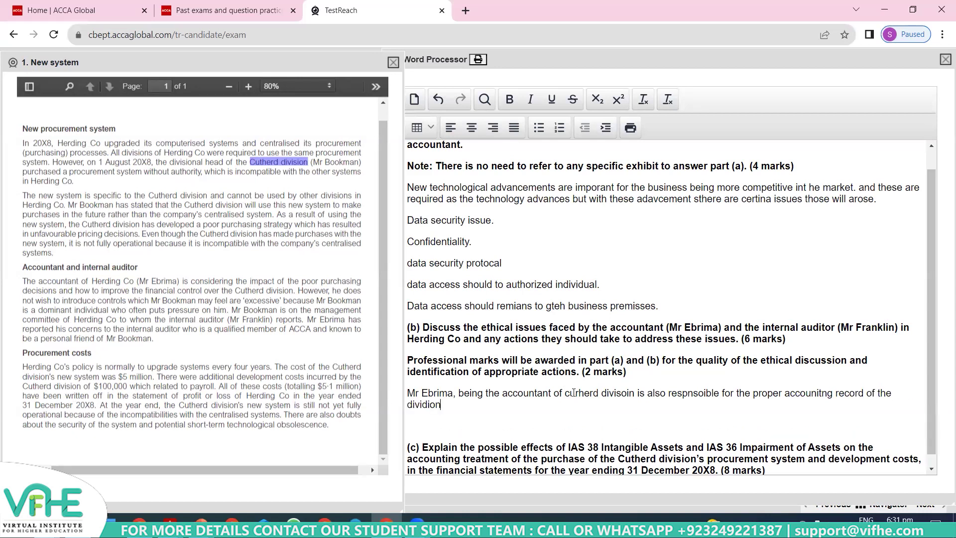
{"action": "key", "text": "Left"}
{"action": "key", "text": "Left"}
{"action": "key", "text": "Left"}
{"action": "key", "text": "Left"}
{"action": "key", "text": "BackSpace"}
{"action": "type", "text": "s"}
{"action": "key", "text": "Up"}
{"action": "key", "text": "Up"}
{"action": "key", "text": "shift+Right"}
{"action": "key", "text": "shift+Right"}
{"action": "key", "text": "shift+Right"}
{"action": "key", "text": "shift+Right"}
{"action": "key", "text": "shift+Right"}
{"action": "key", "text": "shift+Right"}
{"action": "key", "text": "shift+Right"}
{"action": "key", "text": "shift+Right"}
{"action": "key", "text": "shift+Right"}
{"action": "key", "text": "shift+Right"}
{"action": "key", "text": "shift+Left"}
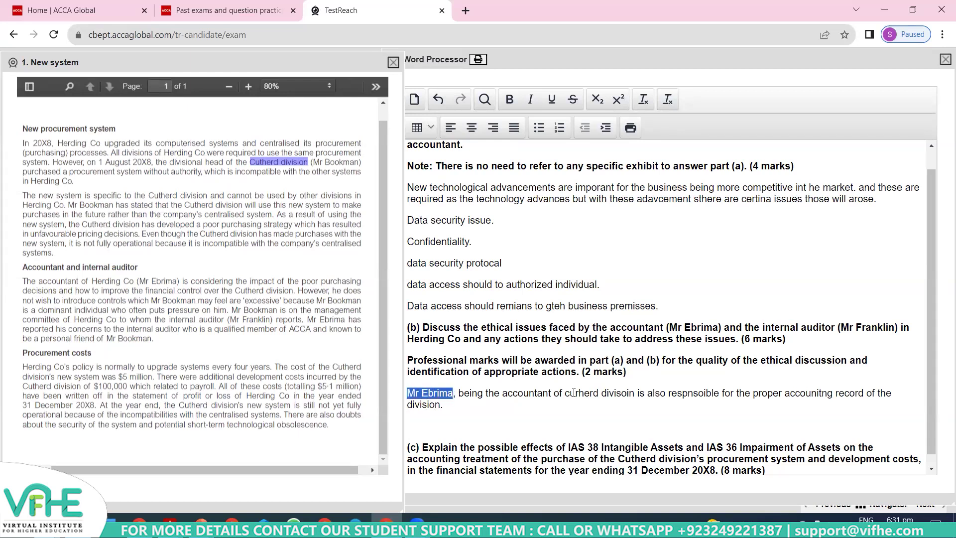
Add "this also includes the procurment process of the division. as he is reposnisble for the procurment procsses as well but in this" to the answer
{"action": "key", "text": "Down"}
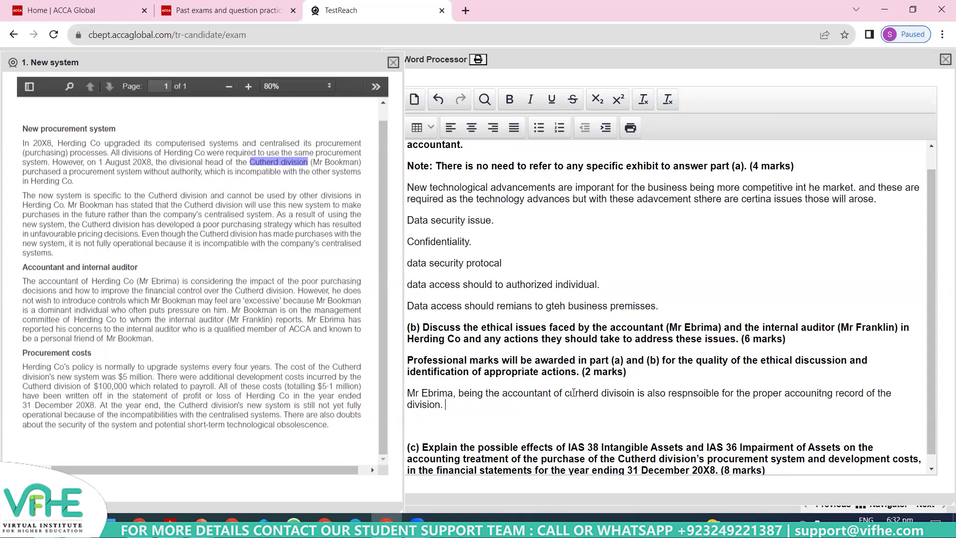
{"action": "type", "text": "this also includes the procurment process of the dividion"}
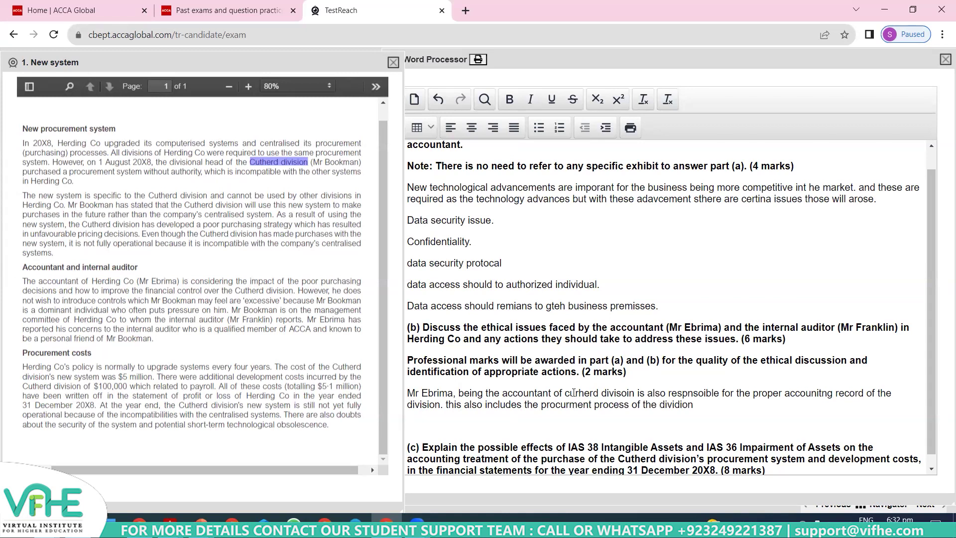
{"action": "type", "text": "."}
{"action": "key", "text": "BackSpace"}
{"action": "key", "text": "BackSpace"}
{"action": "key", "text": "BackSpace"}
{"action": "key", "text": "BackSpace"}
{"action": "key", "text": "BackSpace"}
{"action": "type", "text": "sion. as he is s reposnisble for the per"}
{"action": "key", "text": "BackSpace"}
{"action": "key", "text": "BackSpace"}
{"action": "type", "text": "rocurment procsses as we"}
{"action": "type", "text": "ll but in this "}
Continue with "situation" and introduce the divisional head by name as someone "who is part of management commetee"
{"action": "type", "text": "situatio"}
{"action": "type", "text": "n  my"}
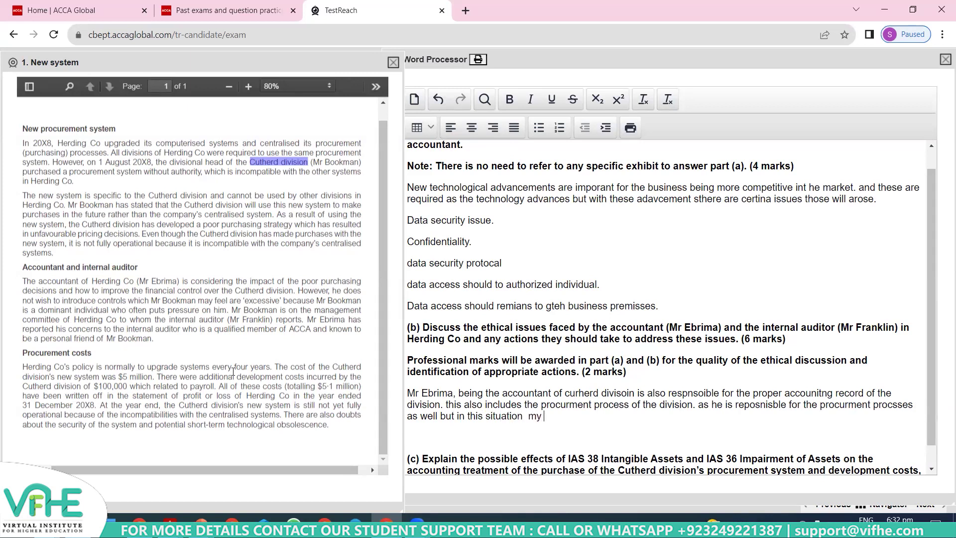
{"action": "type", "text": " Bookman who is themanagemnt"}
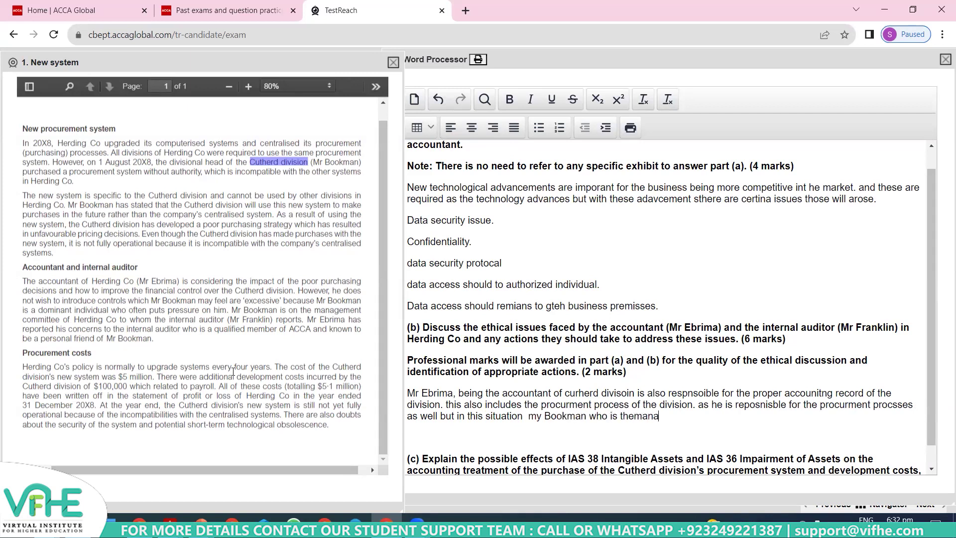
{"action": "key", "text": "BackSpace"}
{"action": "key", "text": "BackSpace"}
{"action": "key", "text": "BackSpace"}
{"action": "key", "text": "BackSpace"}
{"action": "key", "text": "BackSpace"}
{"action": "key", "text": "BackSpace"}
{"action": "key", "text": "BackSpace"}
{"action": "key", "text": "BackSpace"}
{"action": "key", "text": "BackSpace"}
{"action": "key", "text": "BackSpace"}
{"action": "key", "text": "BackSpace"}
{"action": "key", "text": "BackSpace"}
{"action": "type", "text": "part of management commetee "}
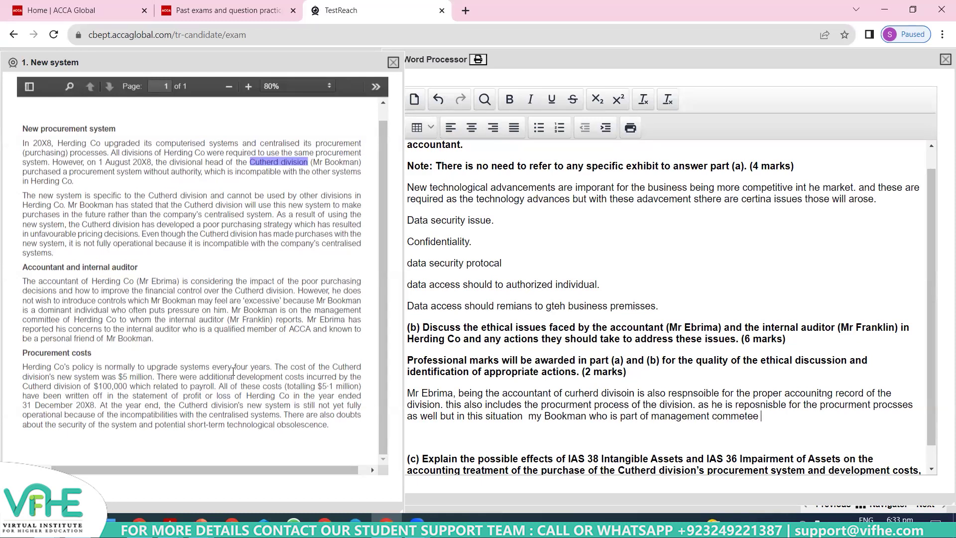
Add "is an influencial person and hence he purchased a procurment software for the dividon whcih was not even authorized in proper way"
{"action": "type", "text": "is an influencial person and hence h"}
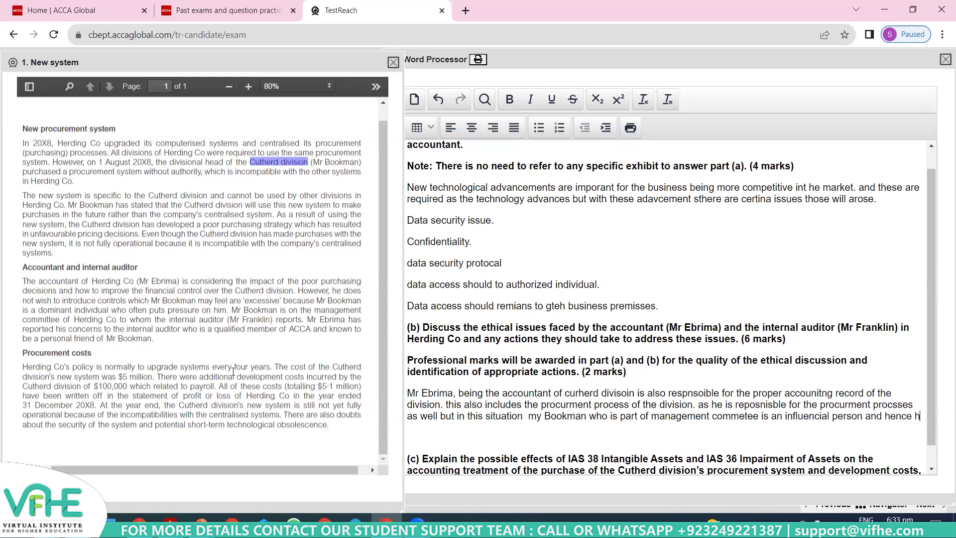
{"action": "type", "text": "e pur"}
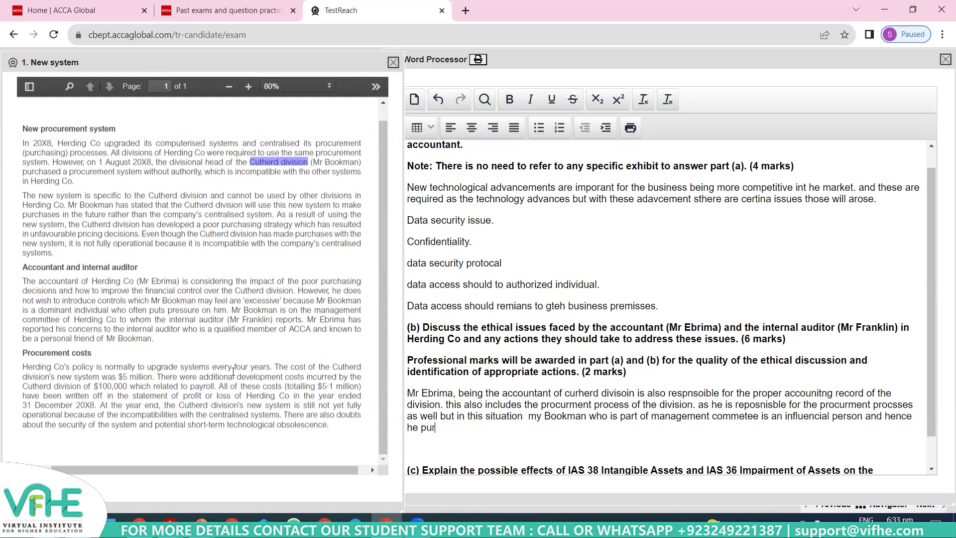
{"action": "type", "text": "chased an"}
{"action": "key", "text": "BackSpace"}
{"action": "key", "text": "BackSpace"}
{"action": "type", "text": "procurment"}
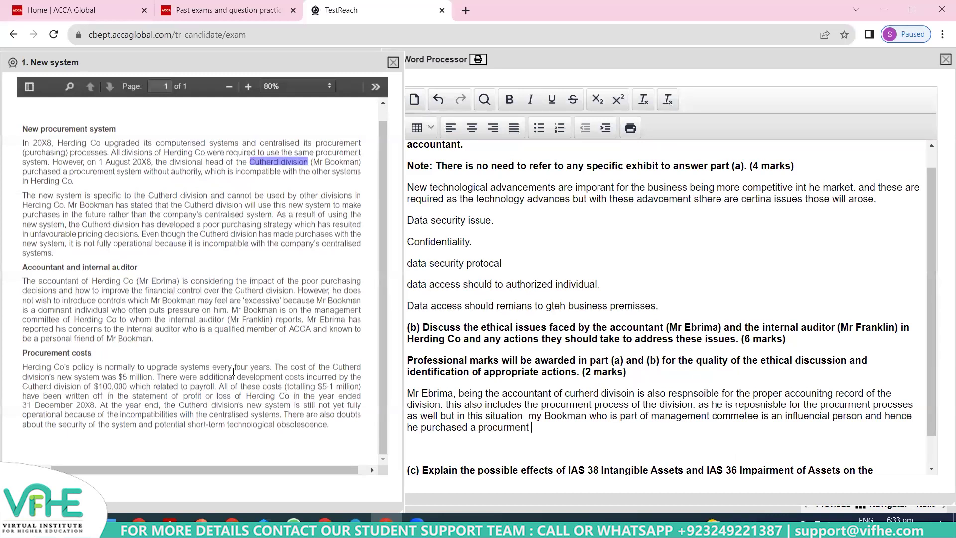
{"action": "type", "text": " software for the divido"}
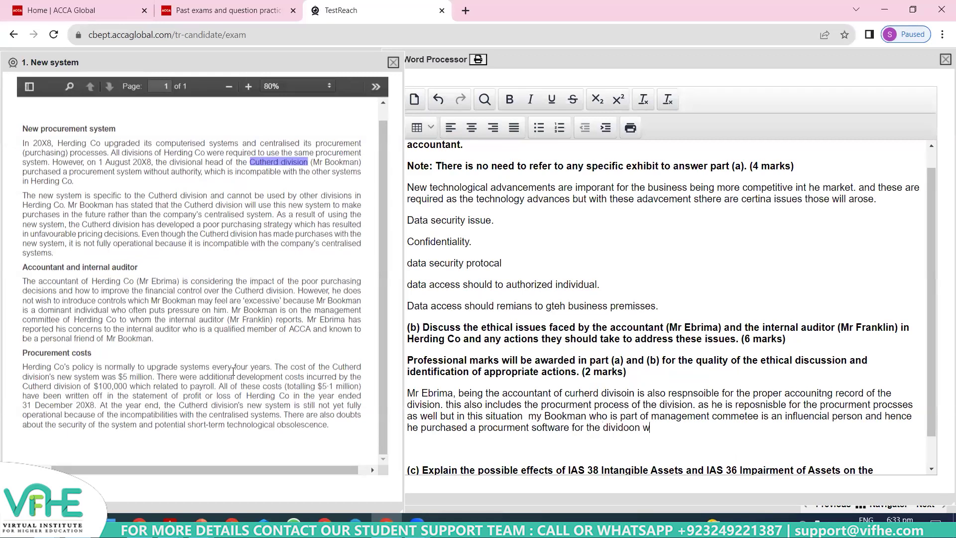
{"action": "type", "text": "n whcih was not ev"}
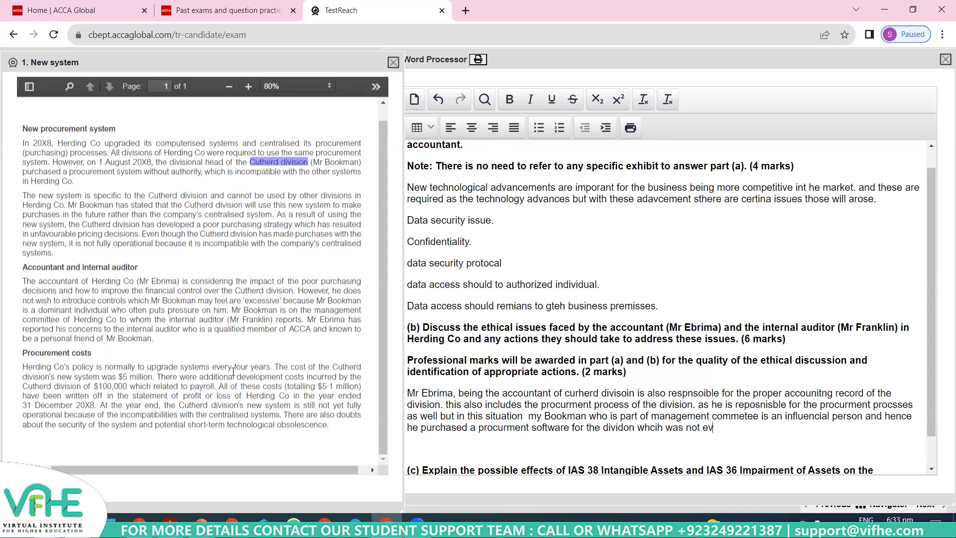
{"action": "type", "text": "en authorized in proper way"}
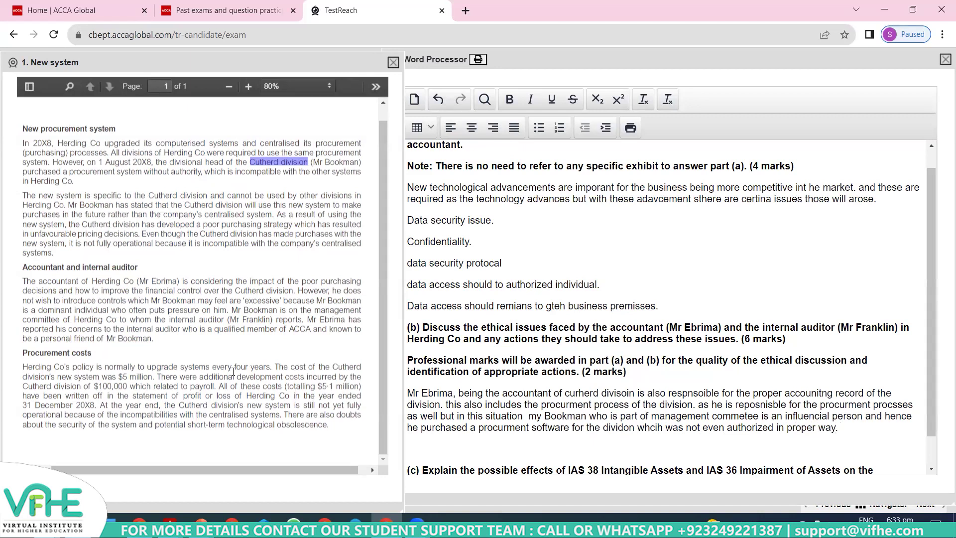
Add "which results in malfunctioning software resuting in losses to the business in terms of poor pricing." to the part (b) answer
{"action": "type", "text": ". which results in mal"}
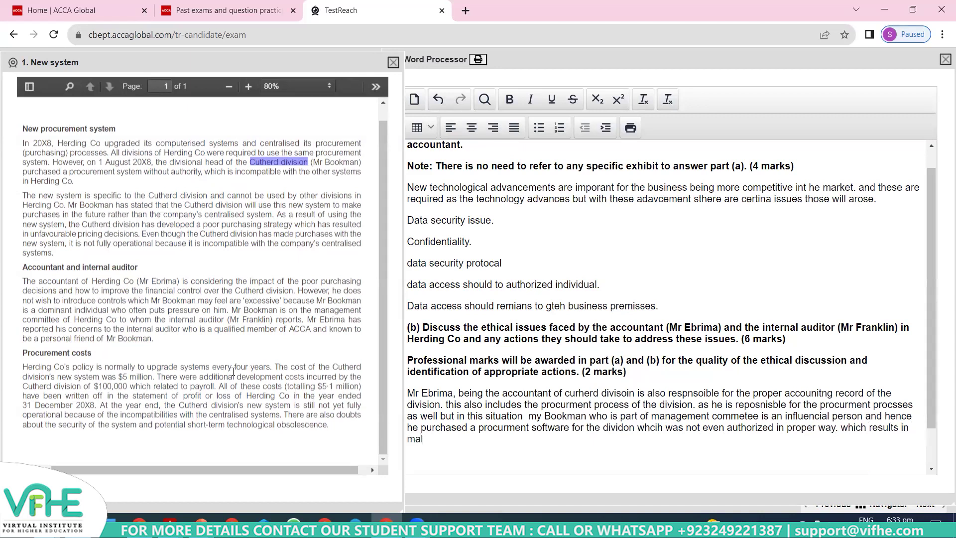
{"action": "type", "text": "functioning software resu"}
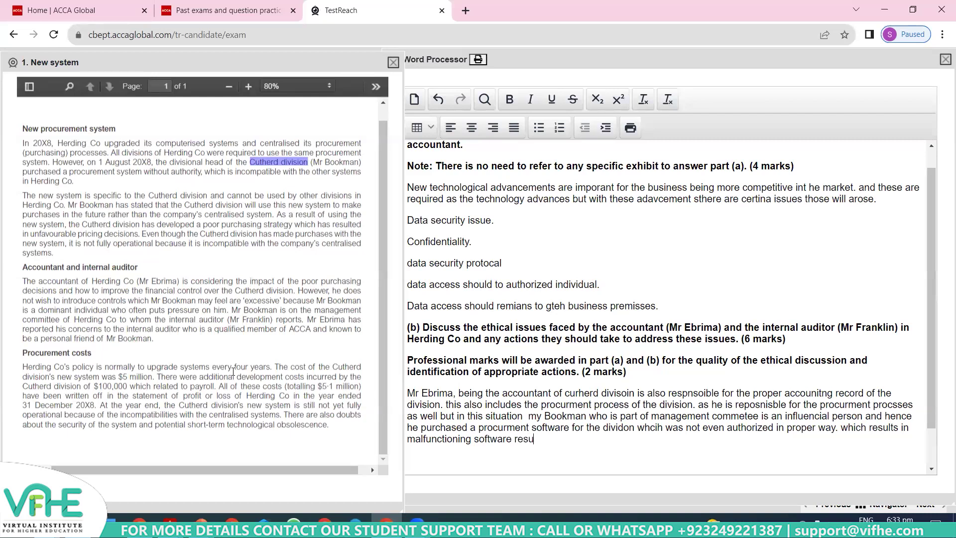
{"action": "type", "text": "ting in losss"}
{"action": "key", "text": "BackSpace"}
{"action": "type", "text": "es to the business "}
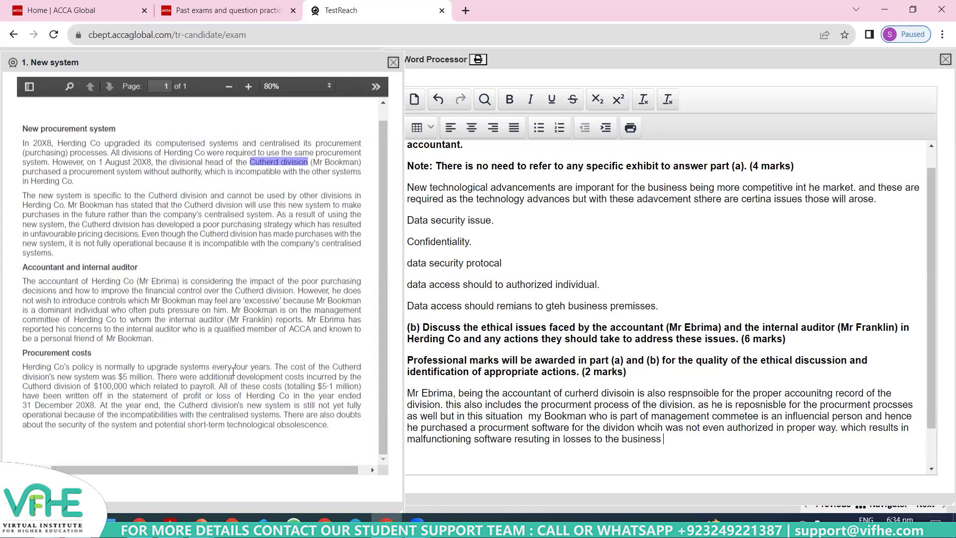
{"action": "type", "text": "in terms of poor pricing."}
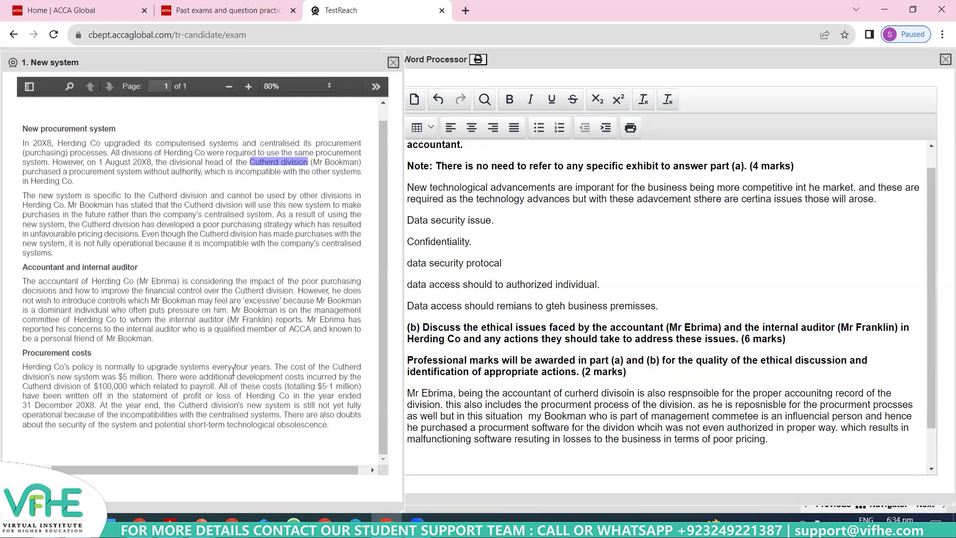
Write that, despite the accountant reporting to the named internal auditor, the auditor is "ultimatley a lose frient"
{"action": "type", "text": "despite Mr Ebrima is reporting top the internal "}
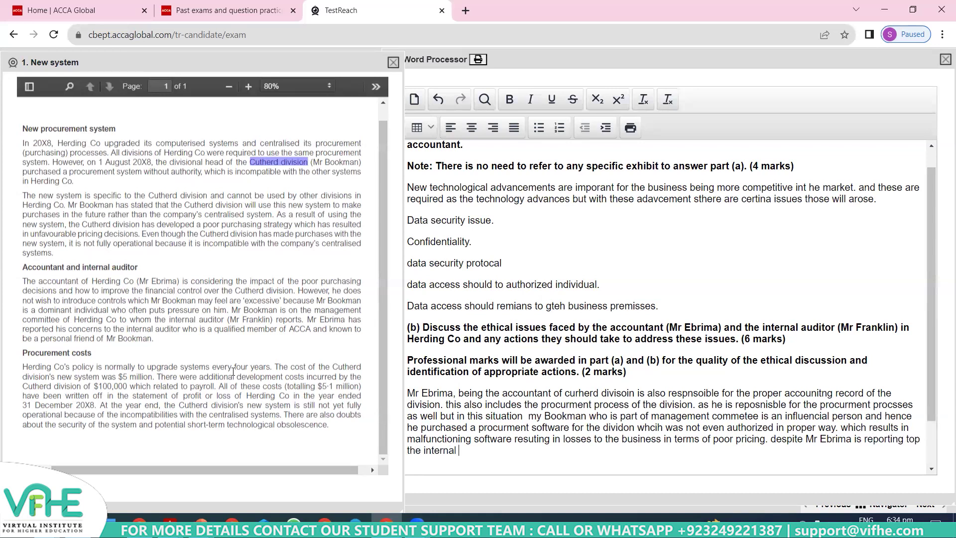
{"action": "type", "text": "audi"}
{"action": "type", "text": "Mr. Fraklin who is"}
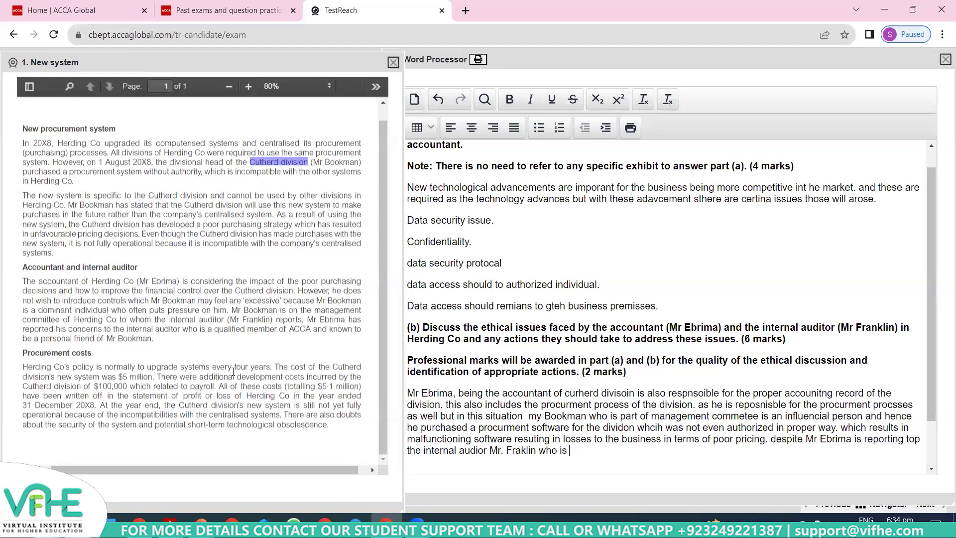
{"action": "key", "text": "BackSpace"}
{"action": "key", "text": "BackSpace"}
{"action": "key", "text": "BackSpace"}
{"action": "key", "text": "BackSpace"}
{"action": "key", "text": "BackSpace"}
{"action": "key", "text": "BackSpace"}
{"action": "key", "text": "BackSpace"}
{"action": "type", "text": ", who is ultimatley a lose frient "}
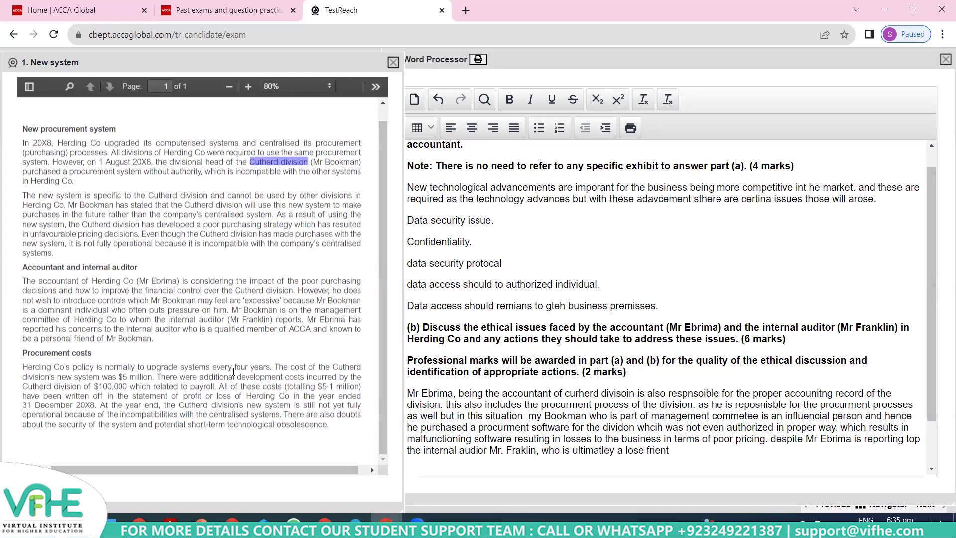
Correct it to "friend" of the divisional head, by name, and finish with ", creates antoher threat to the accountant which is familarity threat."
{"action": "type", "text": "d og"}
{"action": "key", "text": "BackSpace"}
{"action": "type", "text": "f Mr book"}
{"action": "type", "text": "man resu"}
{"action": "key", "text": "BackSpace"}
{"action": "key", "text": "BackSpace"}
{"action": "key", "text": "BackSpace"}
{"action": "key", "text": "BackSpace"}
{"action": "type", "text": ", creates antoher threat to the "}
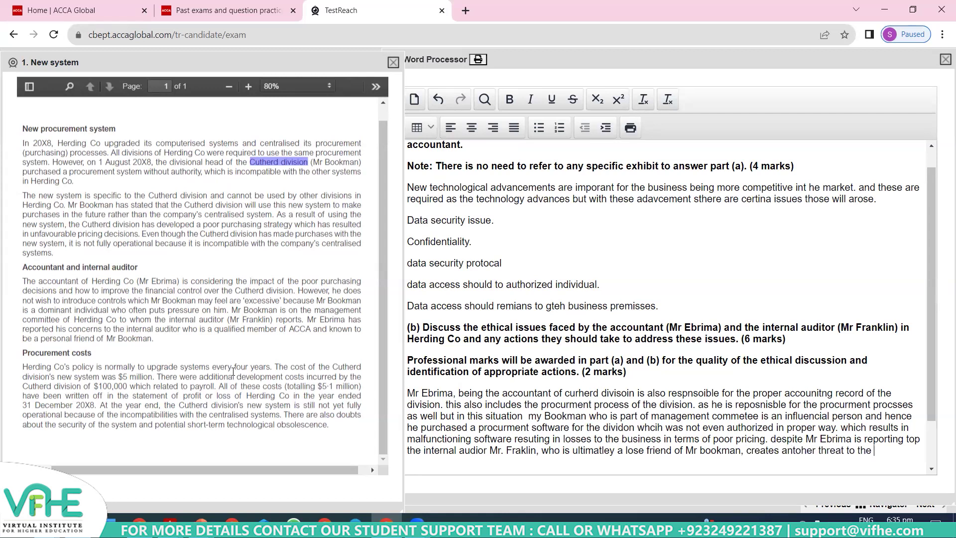
{"action": "type", "text": "accounttant "}
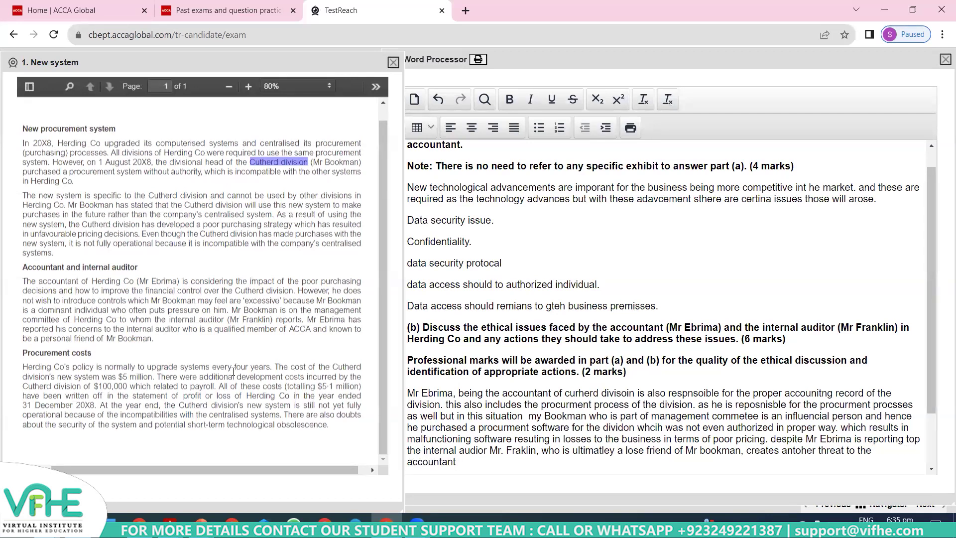
{"action": "type", "text": "which is familarity threat."}
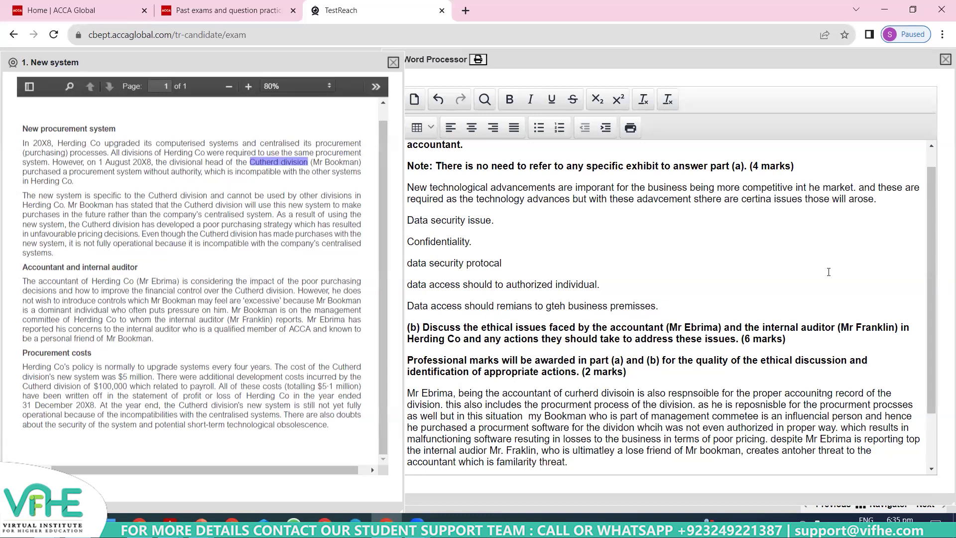
Write that despite the accountant's report to the auditor, "its seems obvious that due to familarity issues" the auditor "will not take any actions against" the divisional head
{"action": "scroll", "coordinate": [934, 285], "scroll_direction": "down", "scroll_amount": 1}
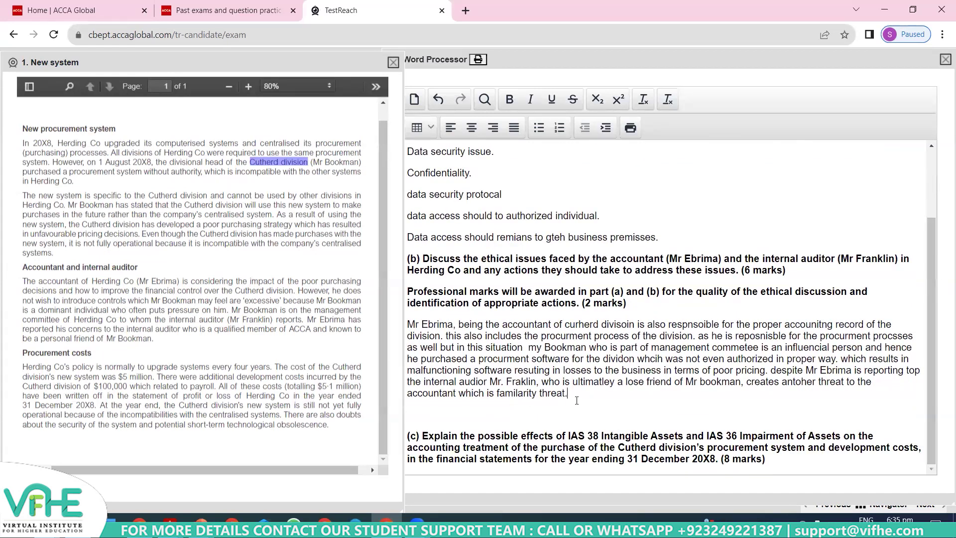
{"action": "type", "text": "despite Mr Ebrima reporte dth"}
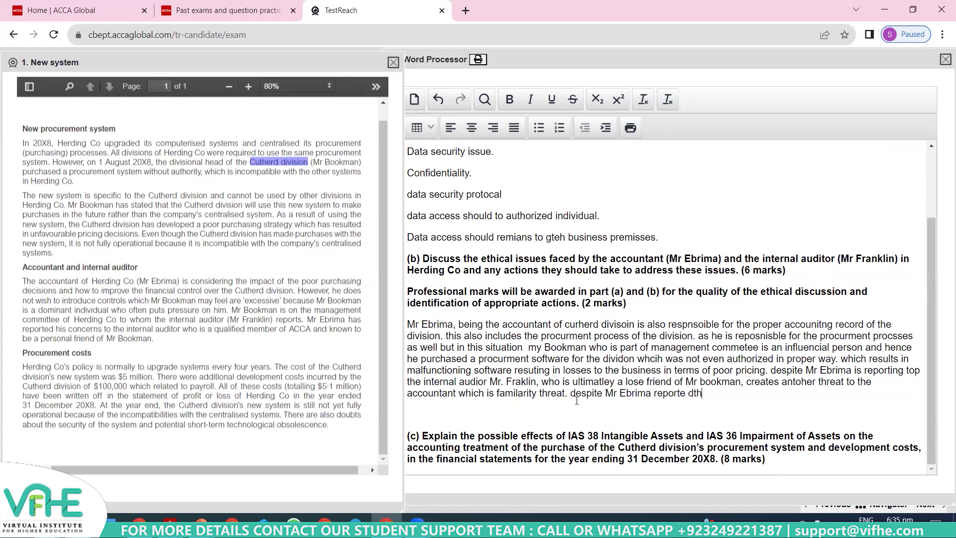
{"action": "key", "text": "BackSpace"}
{"action": "key", "text": "BackSpace"}
{"action": "type", "text": "d the issue with Mr fraklin but its se"}
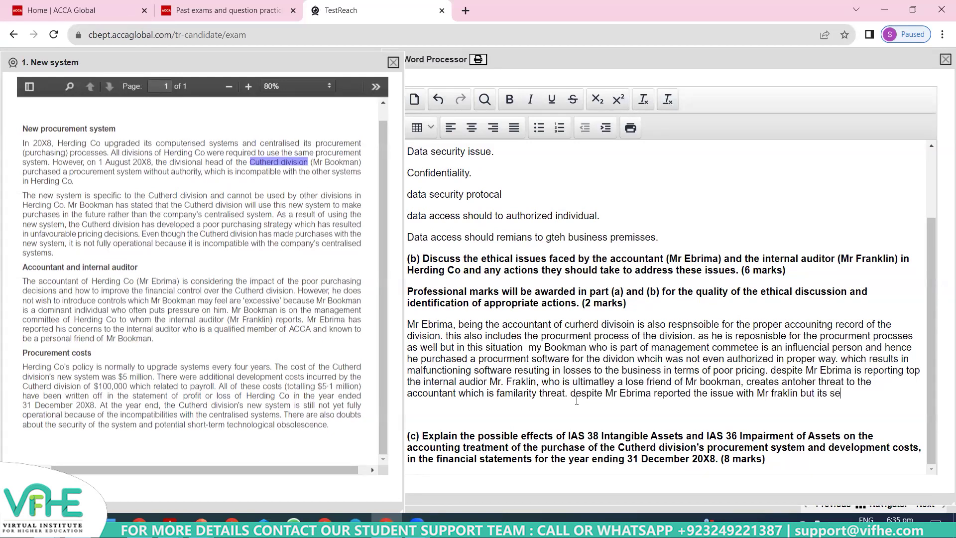
{"action": "type", "text": "ems obvious that due to "}
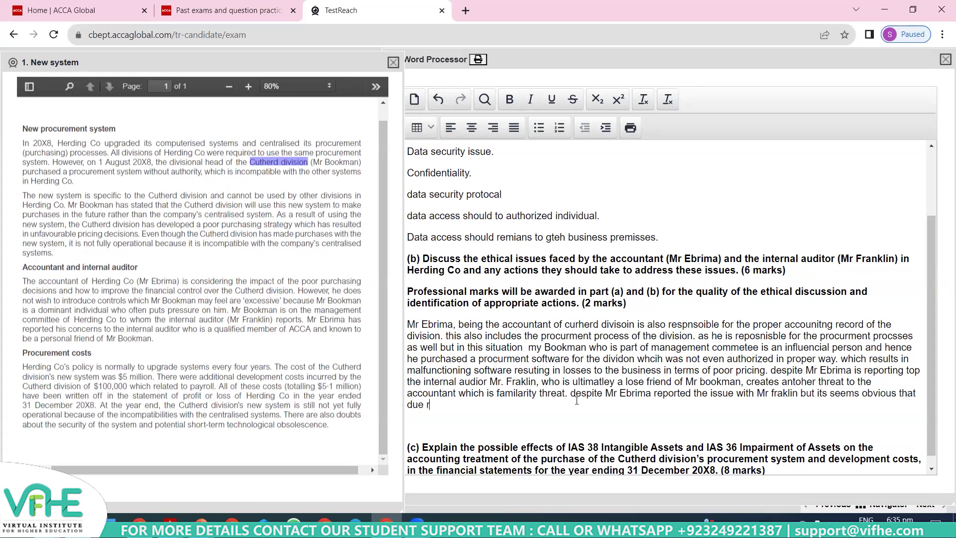
{"action": "type", "text": "familarity issues Mr Fra"}
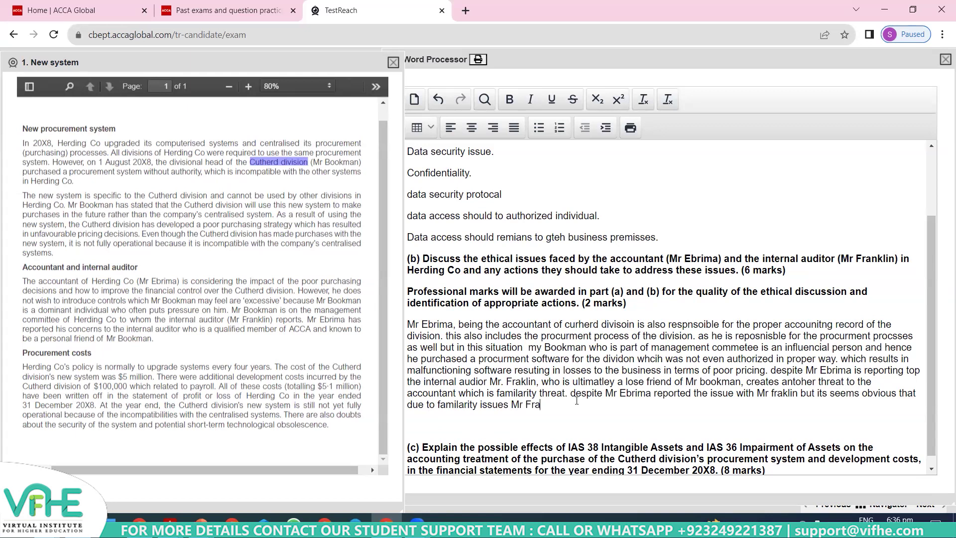
{"action": "type", "text": "klin will not take any actions against mr Bookman."}
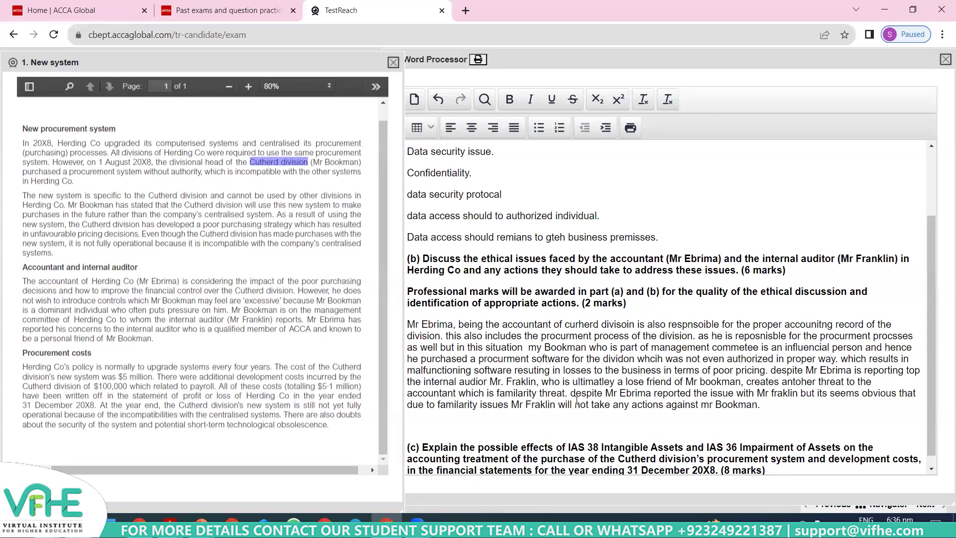
Start a new paragraph with "It is possilbe", the divisional head's name and "is nonaccounting background individual who"
{"action": "key", "text": "Return"}
{"action": "type", "text": "I"}
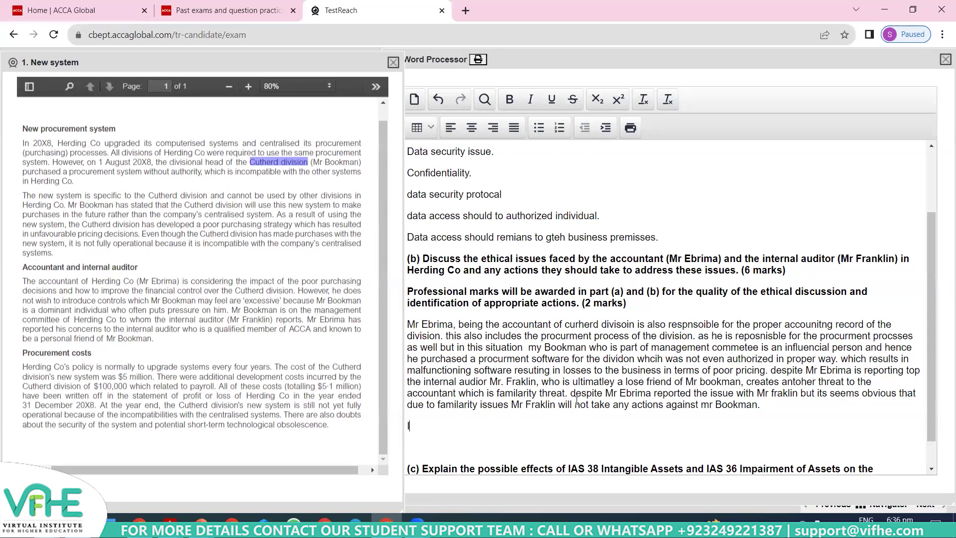
{"action": "type", "text": "t is possilba etha"}
{"action": "key", "text": "BackSpace"}
{"action": "key", "text": "BackSpace"}
{"action": "key", "text": "BackSpace"}
{"action": "key", "text": "BackSpace"}
{"action": "key", "text": "BackSpace"}
{"action": "key", "text": "BackSpace"}
{"action": "key", "text": "BackSpace"}
{"action": "type", "text": "be Mr book "}
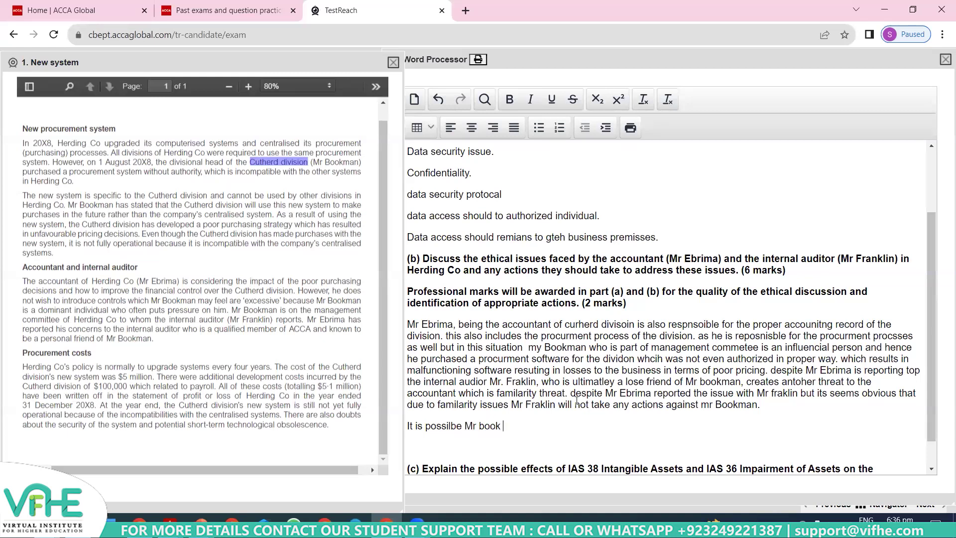
{"action": "type", "text": "man is nonaccounting back"}
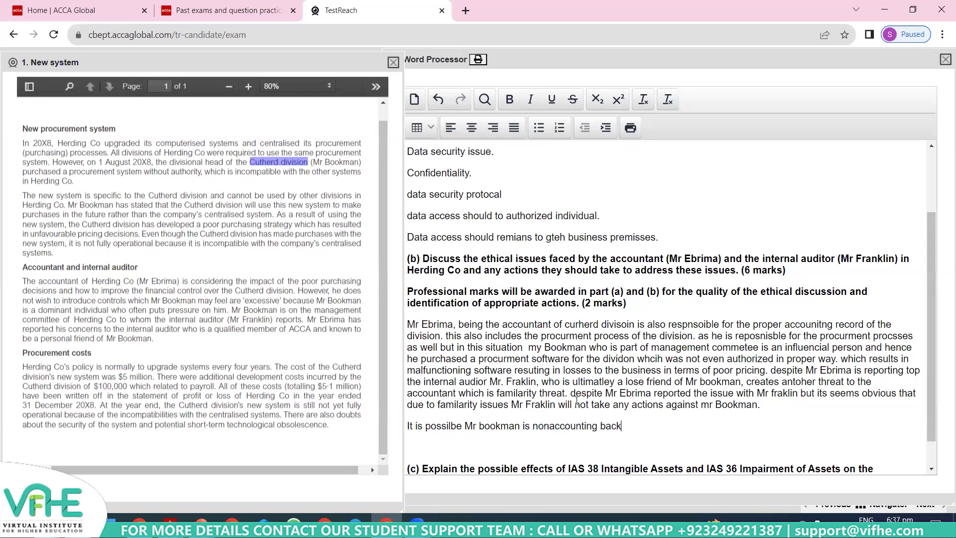
{"action": "type", "text": "ground individual who"}
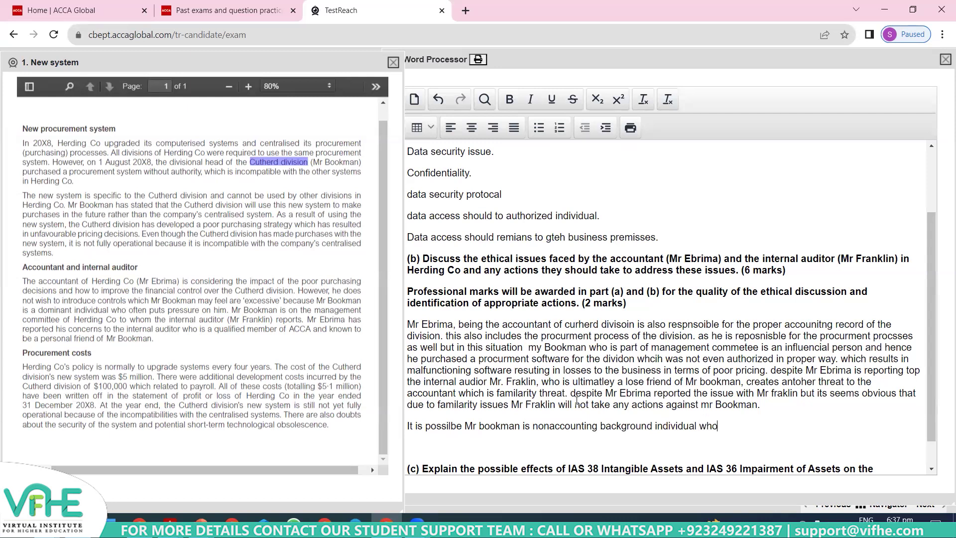
{"action": "type", "text": " neds"}
{"action": "key", "text": "BackSpace"}
{"action": "key", "text": "BackSpace"}
{"action": "key", "text": "BackSpace"}
{"action": "type", "text": "eds further"}
{"action": "key", "text": "BackSpace"}
{"action": "key", "text": "BackSpace"}
{"action": "key", "text": "BackSpace"}
{"action": "key", "text": "BackSpace"}
{"action": "key", "text": "BackSpace"}
{"action": "key", "text": "BackSpace"}
{"action": "key", "text": "BackSpace"}
{"action": "key", "text": "BackSpace"}
{"action": "key", "text": "BackSpace"}
{"action": "key", "text": "BackSpace"}
{"action": "key", "text": "BackSpace"}
{"action": "key", "text": "BackSpace"}
{"action": "key", "text": "BackSpace"}
{"action": "type", "text": "p"}
{"action": "key", "text": "BackSpace"}
Finish the sentence about the divisional head with "requires afurther training about the imporatnce of internal control systems."
{"action": "type", "text": "requires an"}
{"action": "key", "text": "BackSpace"}
{"action": "type", "text": "further training"}
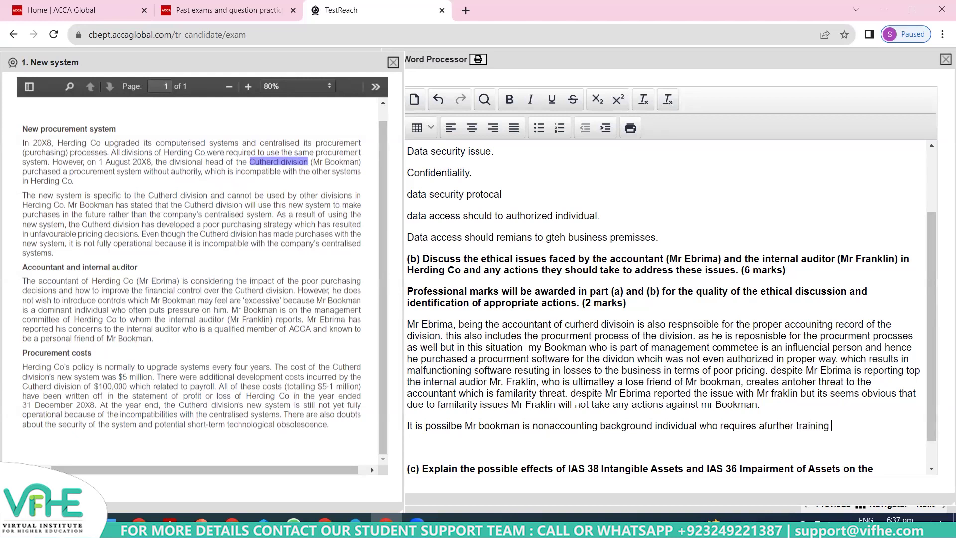
{"action": "type", "text": " about the imporatn"}
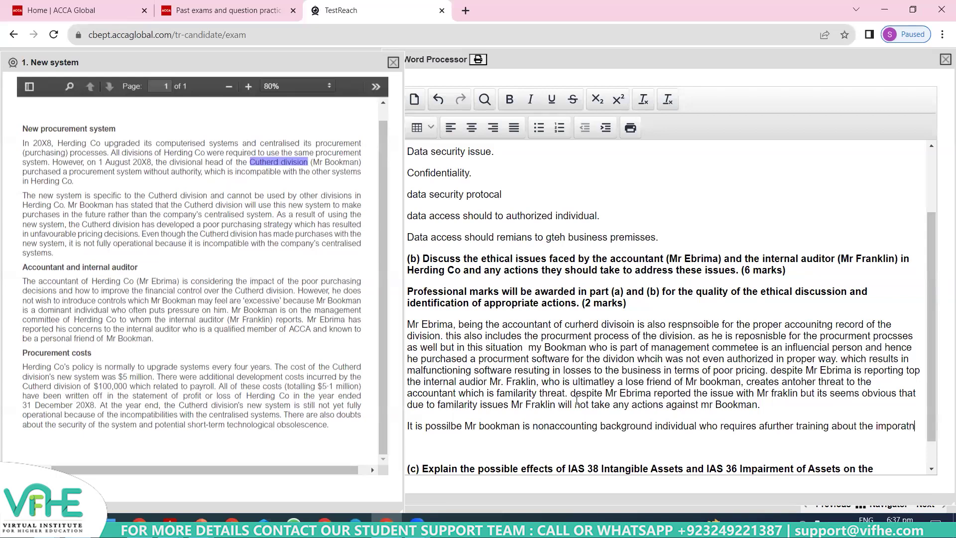
{"action": "type", "text": "ceon"}
{"action": "key", "text": "BackSpace"}
{"action": "key", "text": "BackSpace"}
{"action": "type", "text": "of internal"}
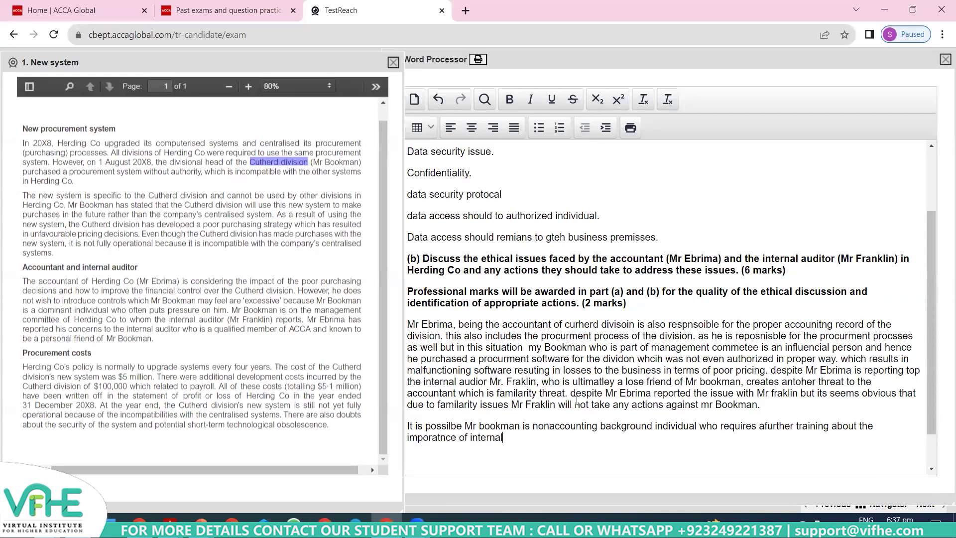
{"action": "type", "text": " control system"}
{"action": "type", "text": "s."}
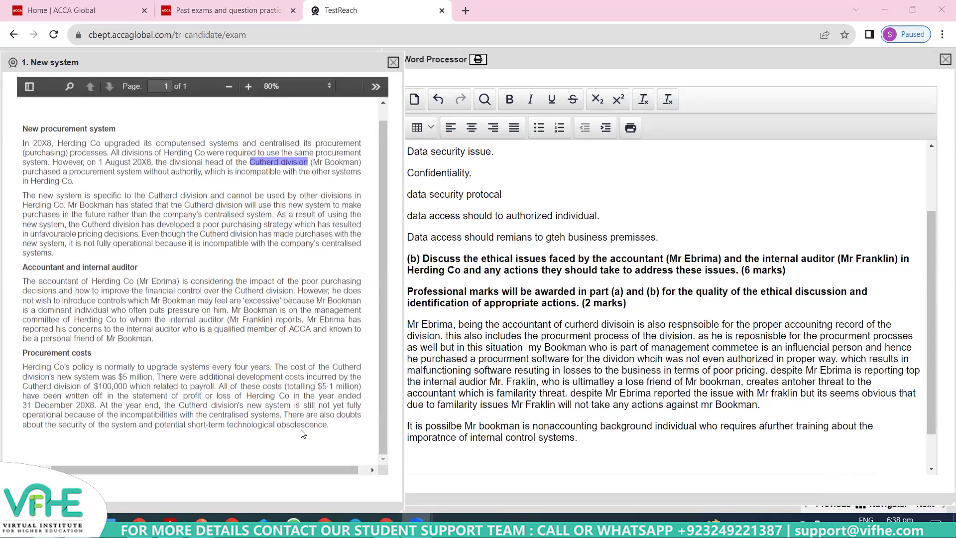
Capitalise the divisional head's surname in the paragraph about further training
{"action": "left_click", "coordinate": [629, 446]}
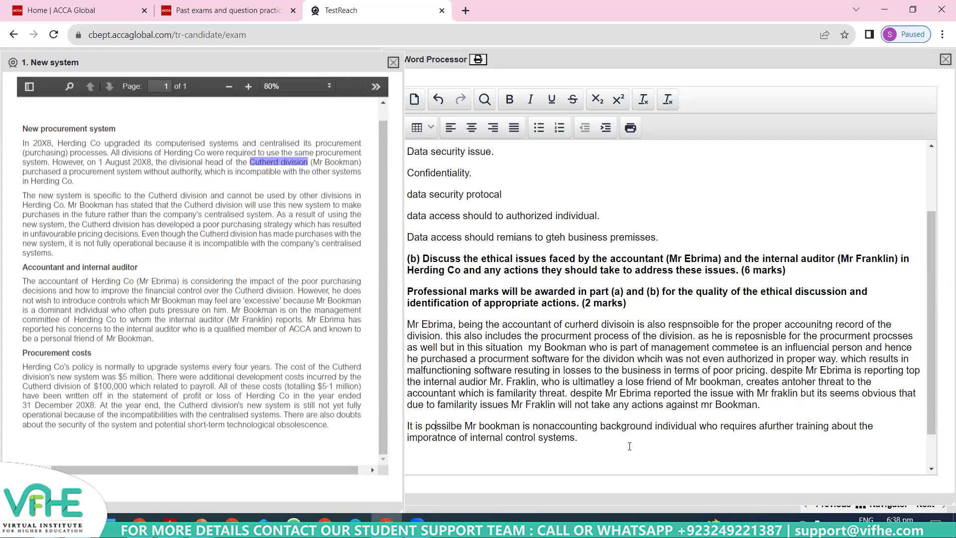
{"action": "key", "text": "shift+Left"}
{"action": "type", "text": "B"}
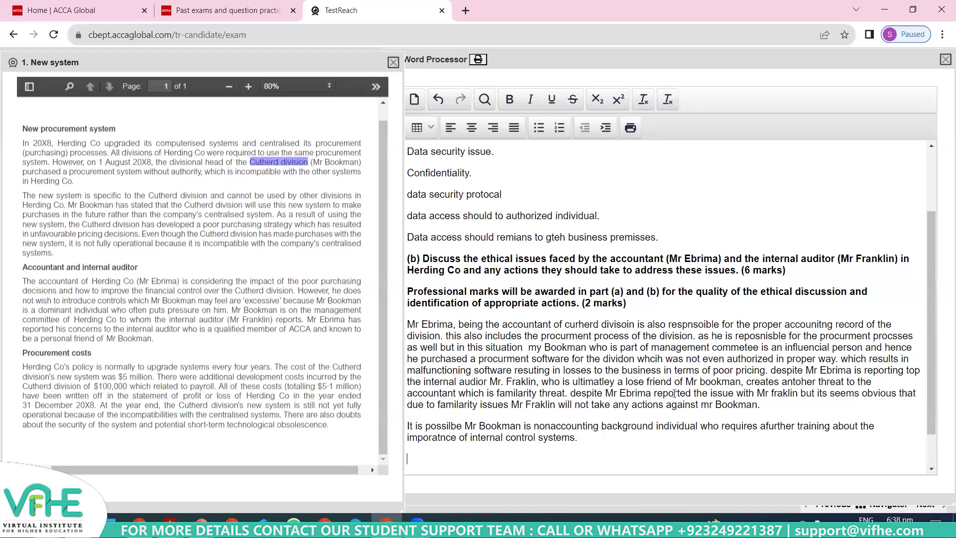
Begin a paragraph above part (c) with the internal auditor's name and "must have to raise this concern in the board member meeting so that"
{"action": "scroll", "coordinate": [930, 304], "scroll_direction": "down", "scroll_amount": 1}
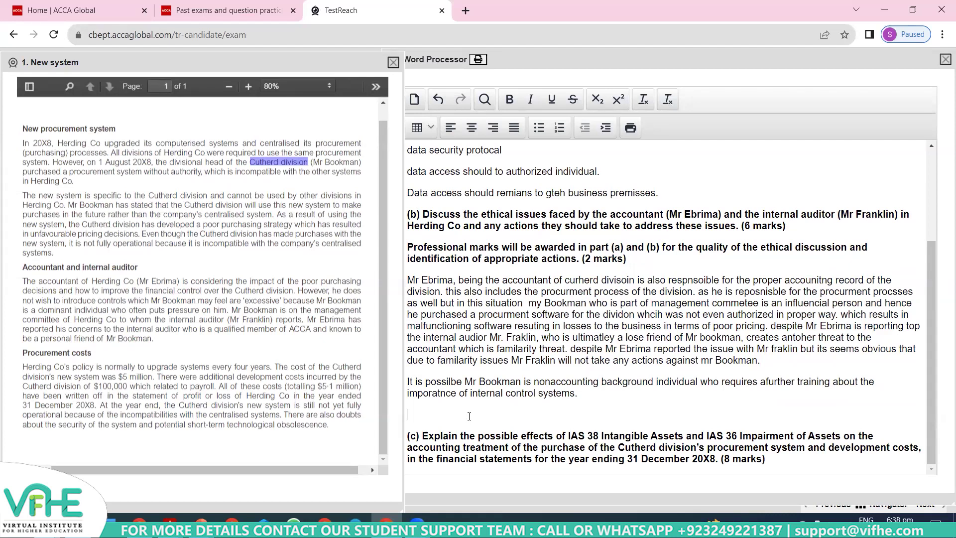
{"action": "type", "text": "Mr Franklin must have to raise "}
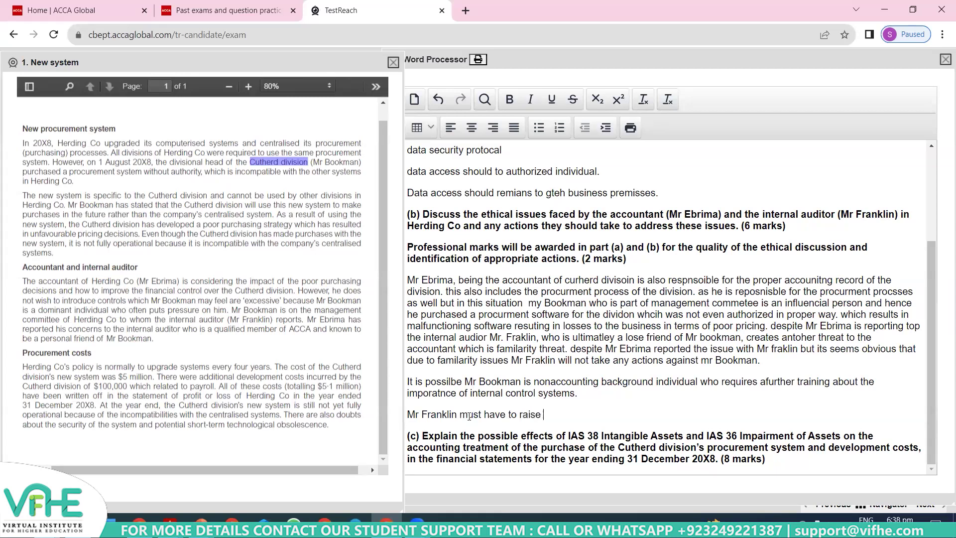
{"action": "type", "text": "this concern in the bo"}
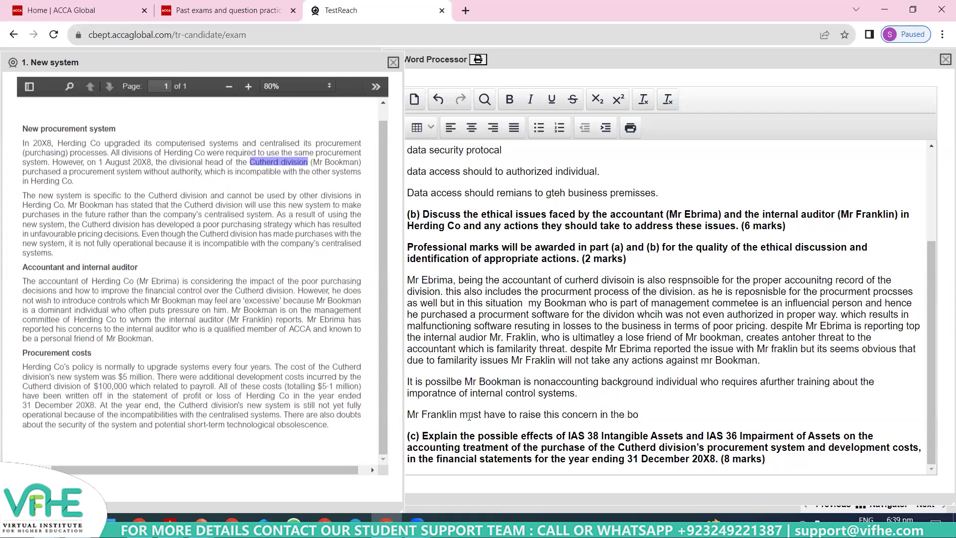
{"action": "type", "text": "ard member meeting so that "}
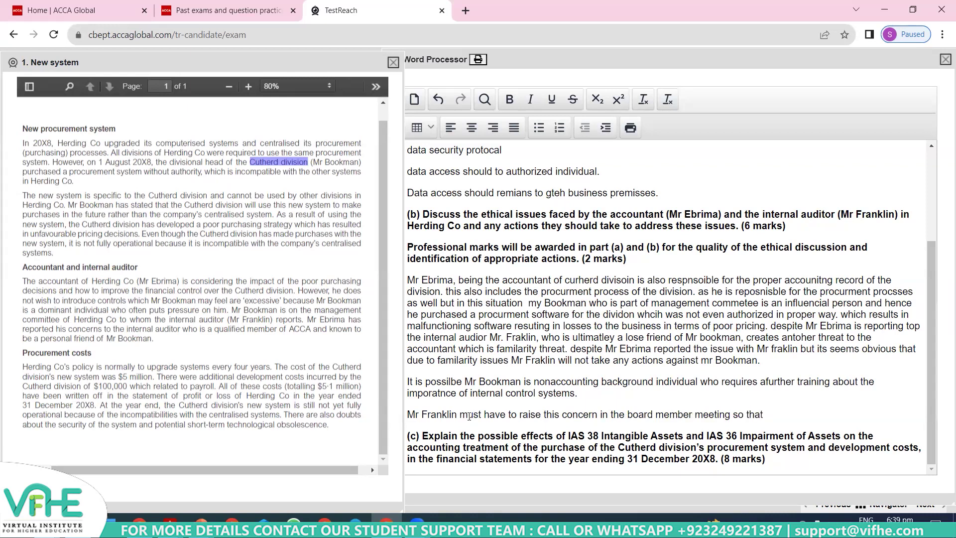
Complete the internal auditor sentence with "board committee will take appropriate actions against such unauthorized purchasing"
{"action": "type", "text": "board"}
{"action": "type", "text": " committee"}
{"action": "type", "text": " will rta"}
{"action": "key", "text": "BackSpace"}
{"action": "key", "text": "BackSpace"}
{"action": "key", "text": "BackSpace"}
{"action": "type", "text": "take app"}
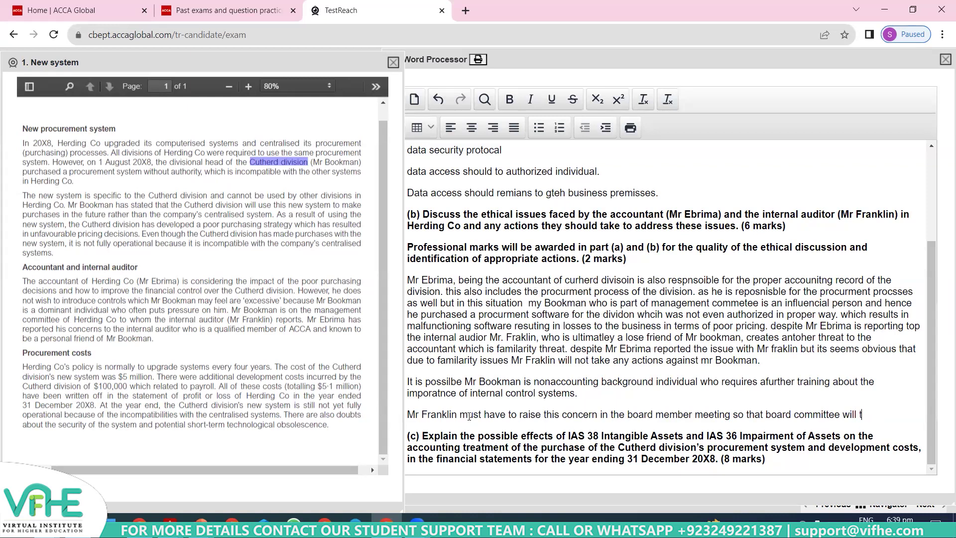
{"action": "type", "text": "ropriate acti"}
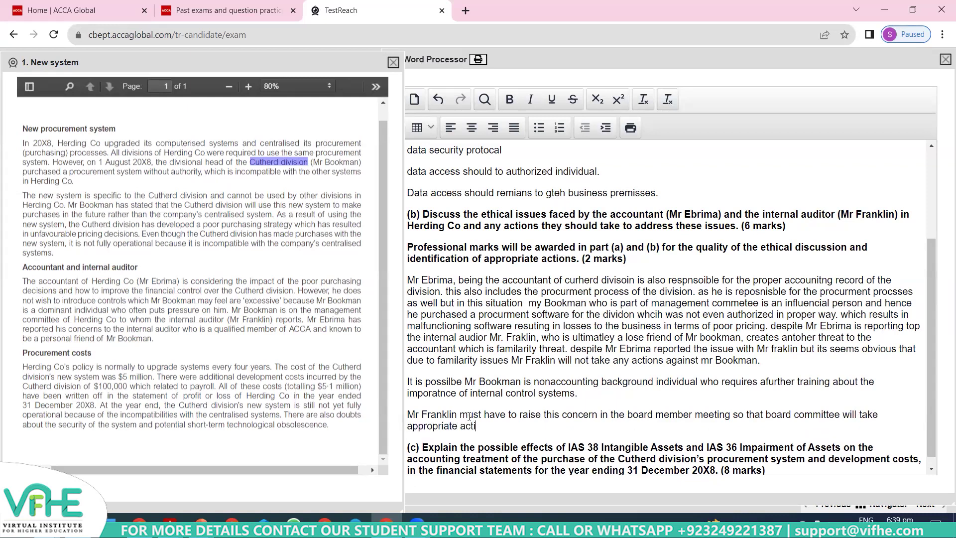
{"action": "type", "text": "ons af"}
{"action": "type", "text": "ainst such una"}
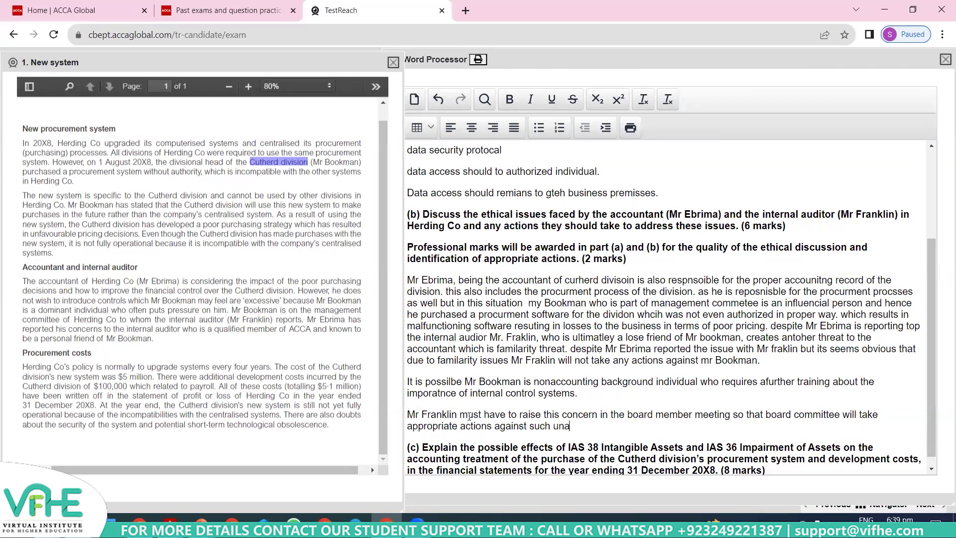
{"action": "type", "text": "uthorized purchasing "}
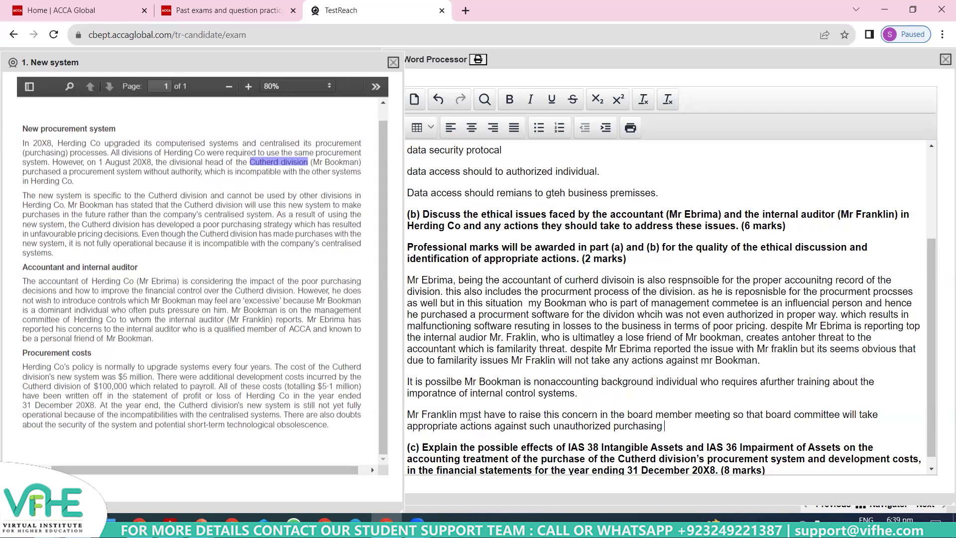
End that sentence with a full stop and add "agains the intergration issue of the procurment system."
{"action": "type", "text": ". agains the intergration is"}
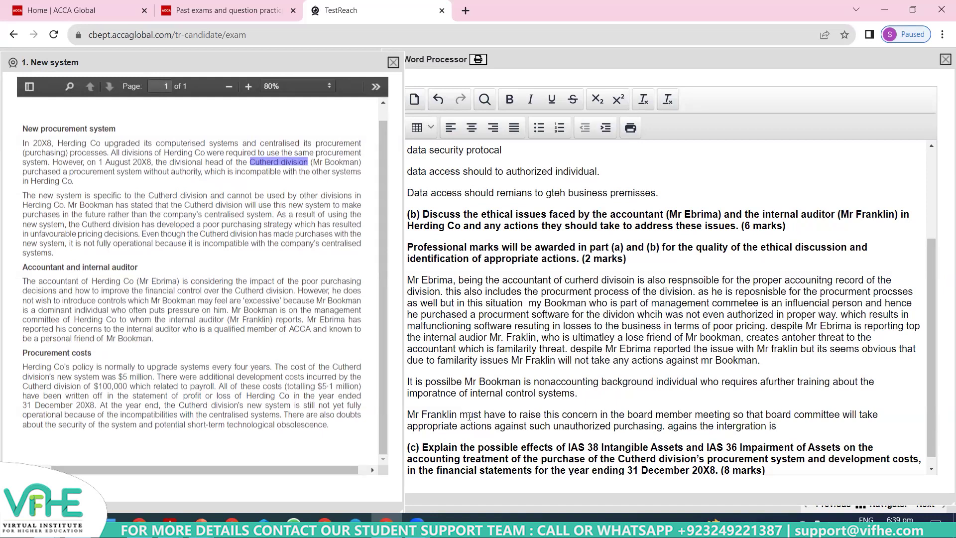
{"action": "type", "text": "sue of the procurment system"}
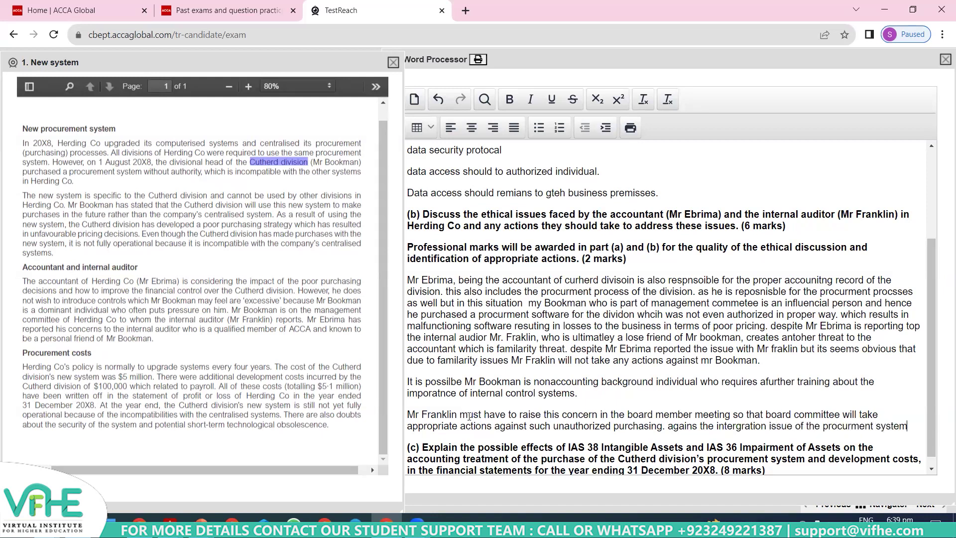
{"action": "type", "text": "."}
Add "which will further the cost of the comapny as company requires addtional procusrment softwares for the rest of dividions."
{"action": "left_click_drag", "start_coordinate": [58, 144], "coordinate": [118, 144]}
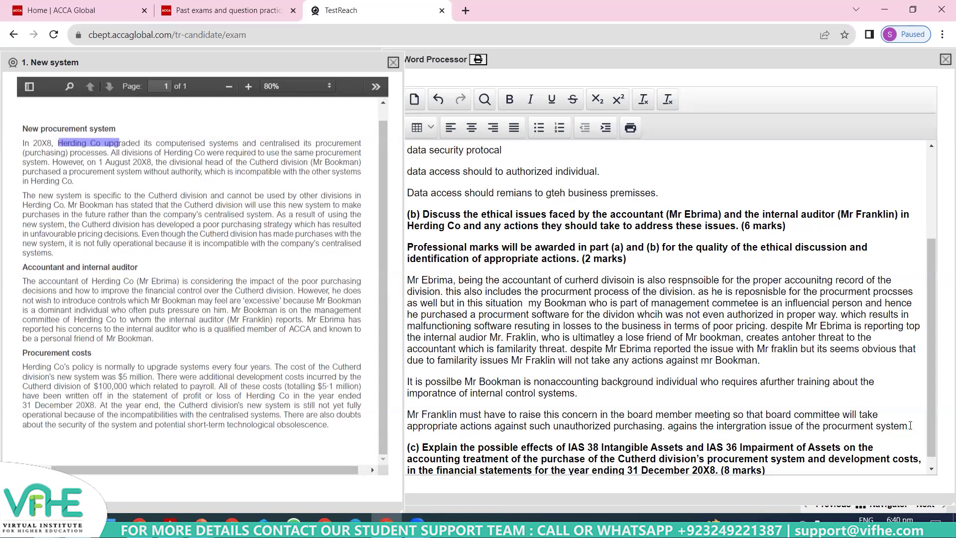
{"action": "key", "text": "Right"}
{"action": "key", "text": "Left"}
{"action": "type", "text": "which will "}
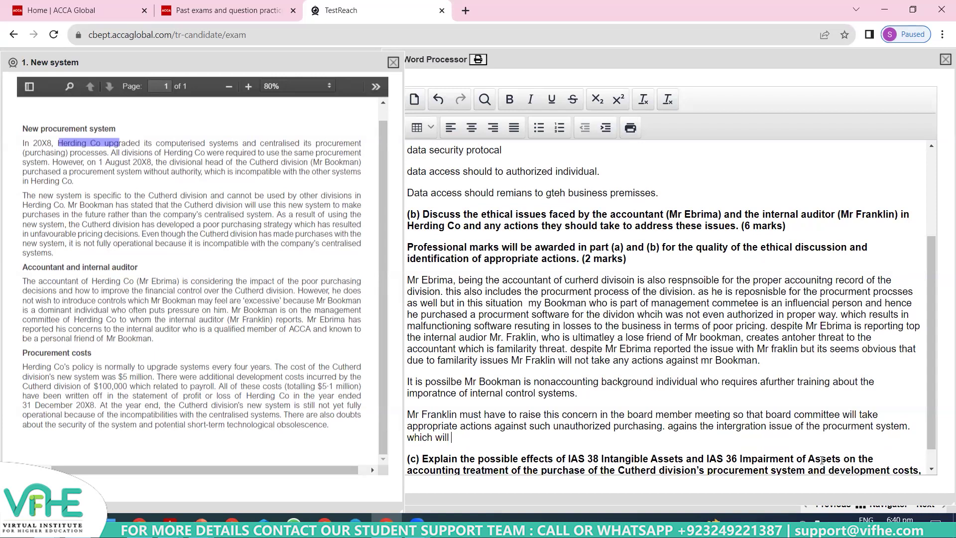
{"action": "type", "text": "further the cost of the comapny a"}
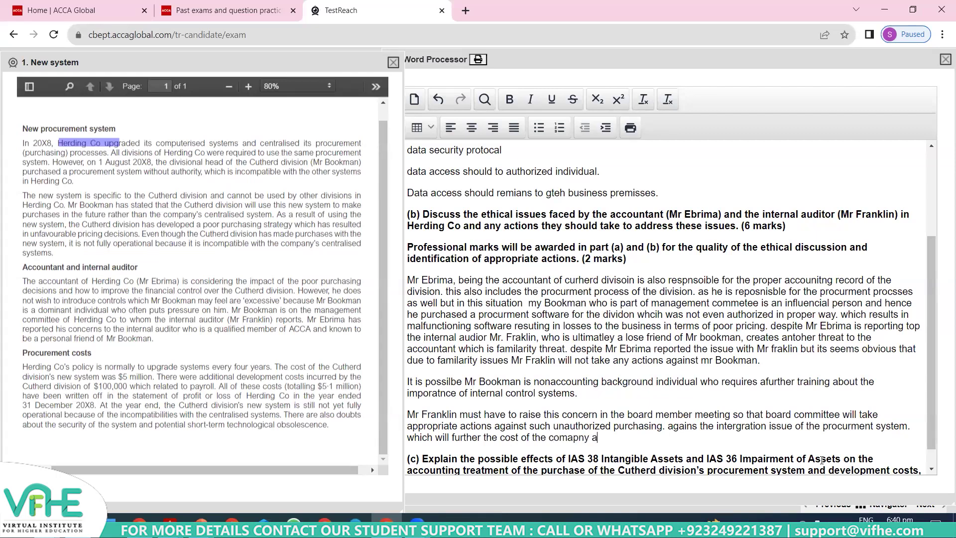
{"action": "type", "text": "s company requires addtional "}
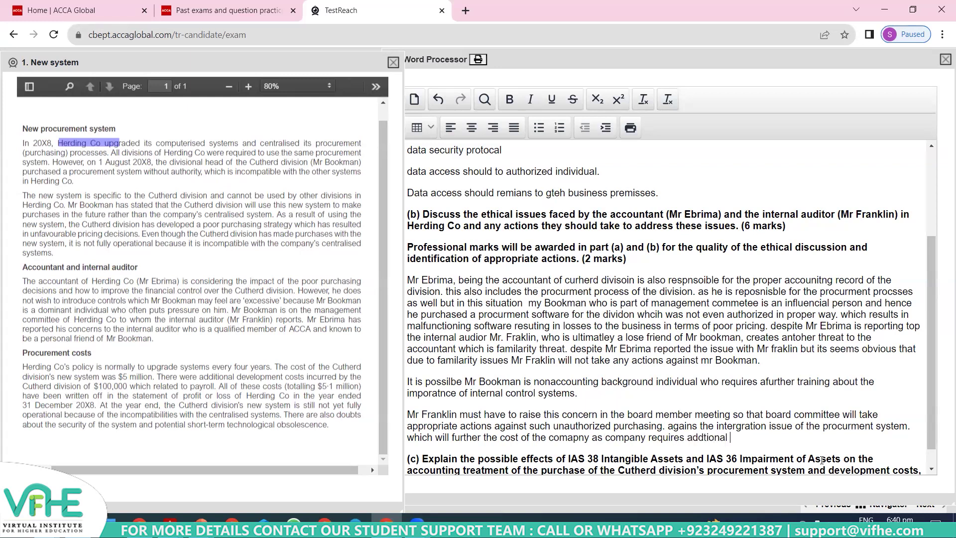
{"action": "type", "text": "procusrment softwares for the res"}
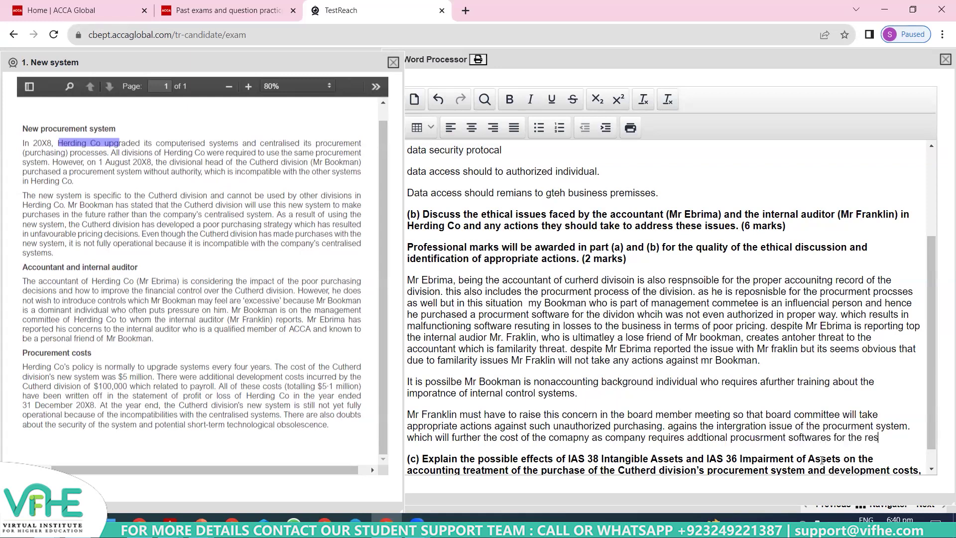
{"action": "type", "text": "t of dividions."}
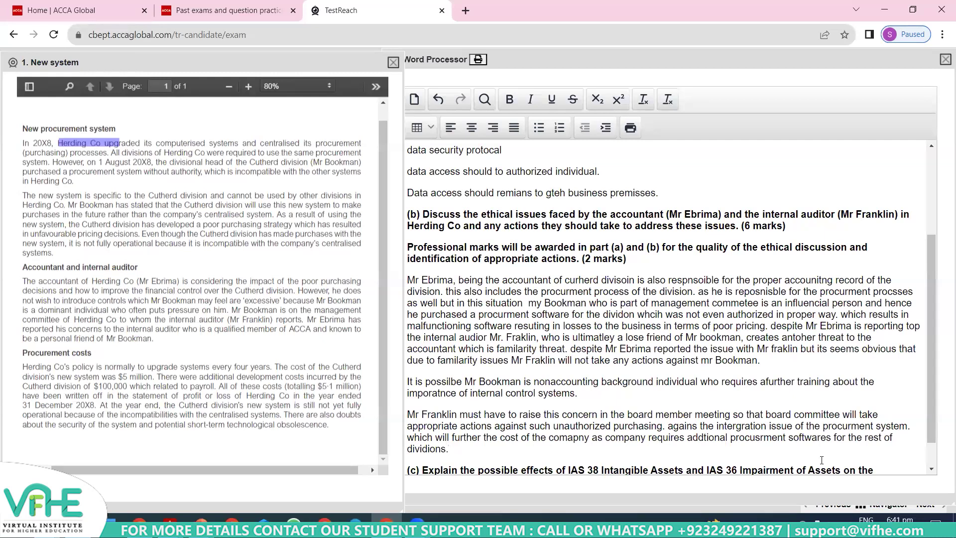
Add "this also resutls in week internal controls." to the internal auditor paragraph and start a new paragraph with "But in case if"
{"action": "type", "text": "this also resutls in week internal controls"}
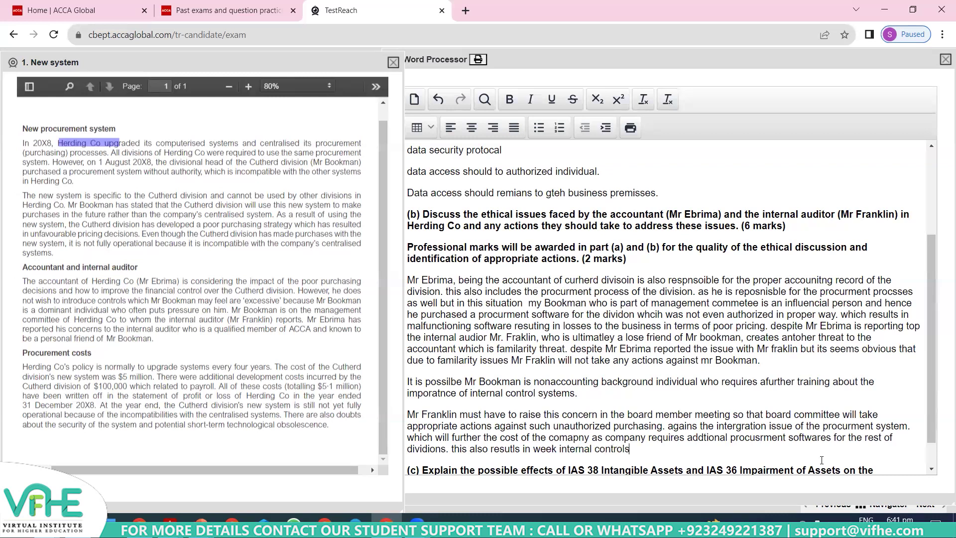
{"action": "type", "text": "."}
{"action": "key", "text": "Return"}
{"action": "type", "text": "But in case if"}
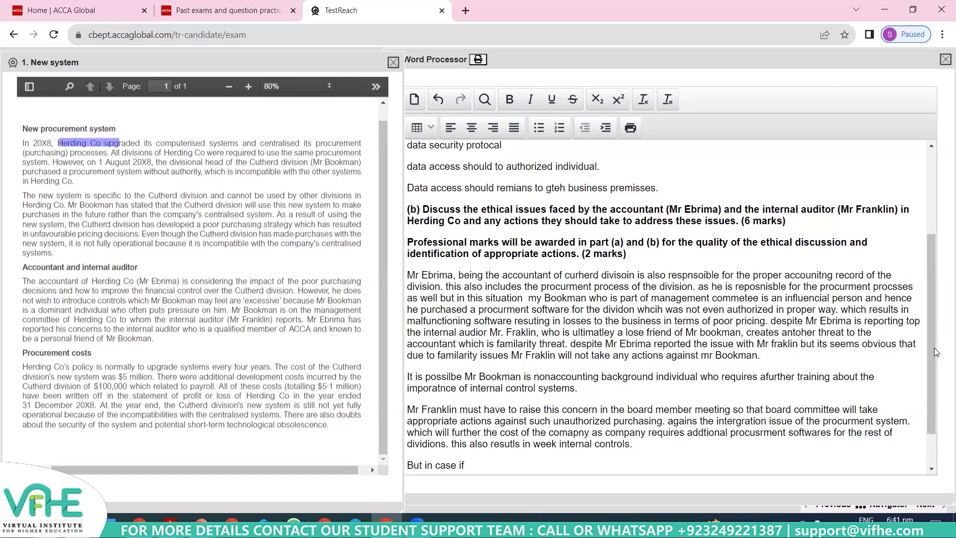
Continue the new paragraph with the internal auditor's name, "did not report this isseu to the board then" and the accountant's name
{"action": "left_click_drag", "start_coordinate": [941, 351], "coordinate": [936, 447]}
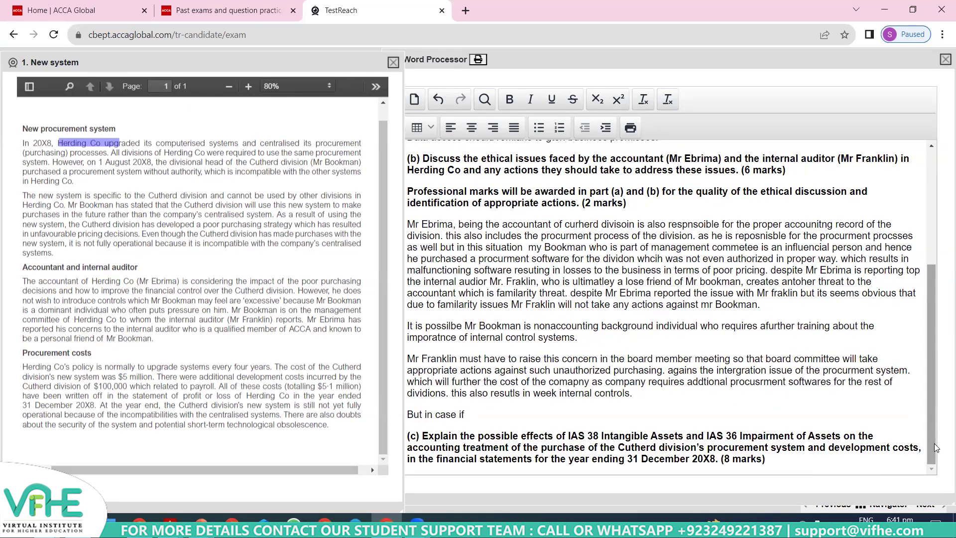
{"action": "type", "text": "Mr franklin did not report this iss"}
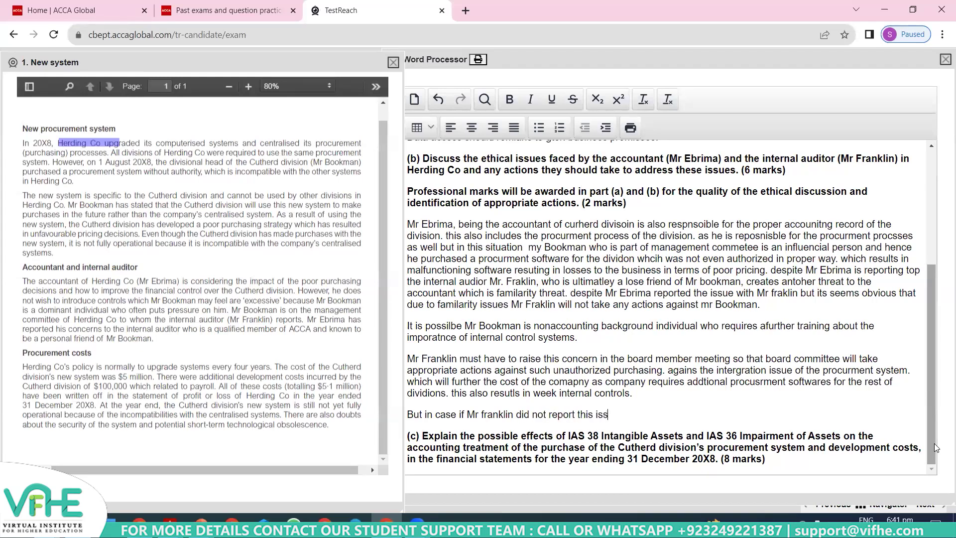
{"action": "type", "text": "eu to the bar"}
{"action": "type", "text": "ard "}
{"action": "type", "text": "then"}
{"action": "type", "text": " Mr Ebrima "}
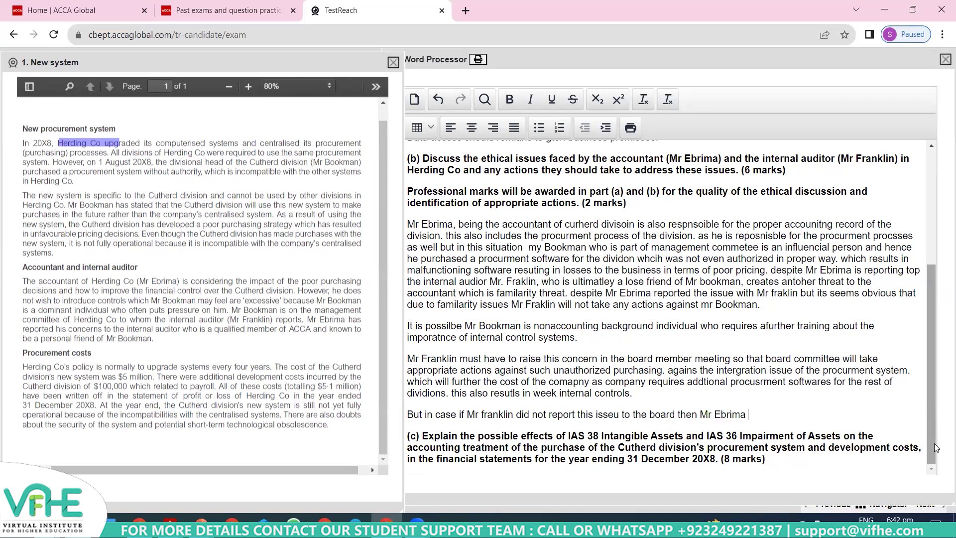
Continue with "should take initiatve and report the isseu to relevant authorities whcih includes non executive directors or the executive to ensure"
{"action": "type", "text": "should take initiatve a"}
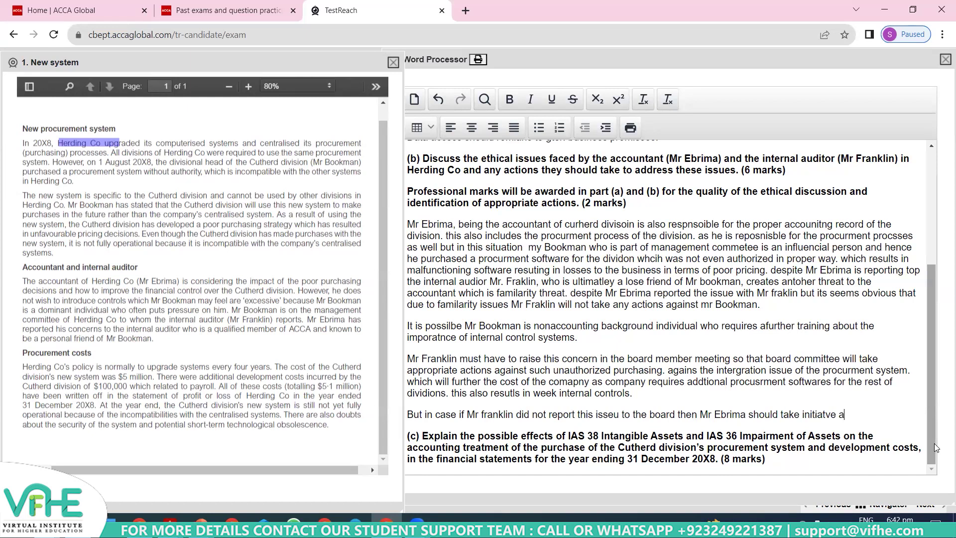
{"action": "type", "text": "nd report the isseu to rel"}
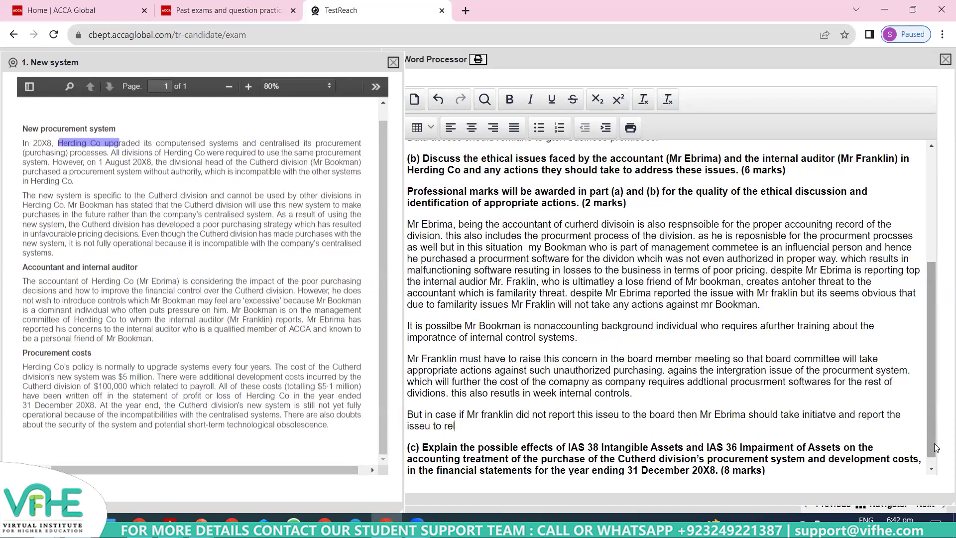
{"action": "type", "text": "evant authorities"}
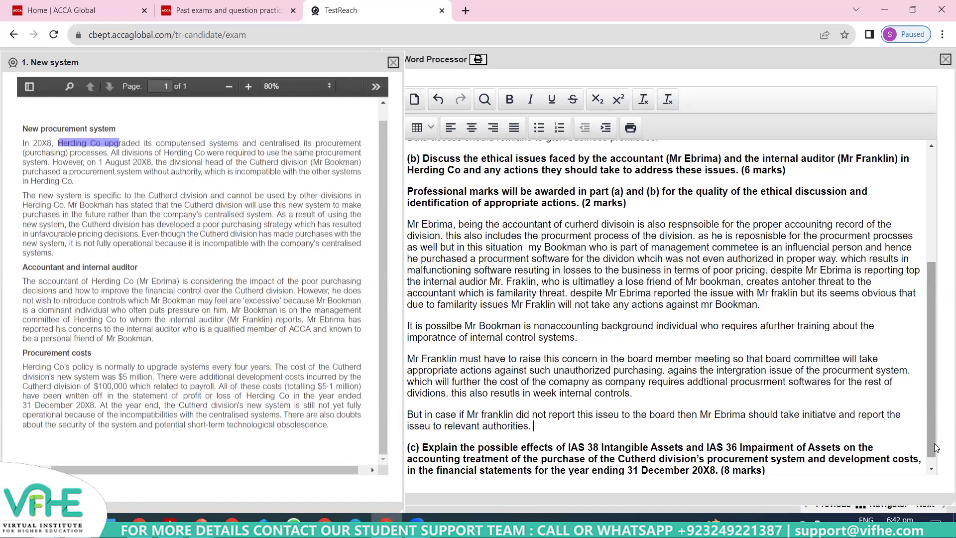
{"action": "type", "text": " whcih includes non exec"}
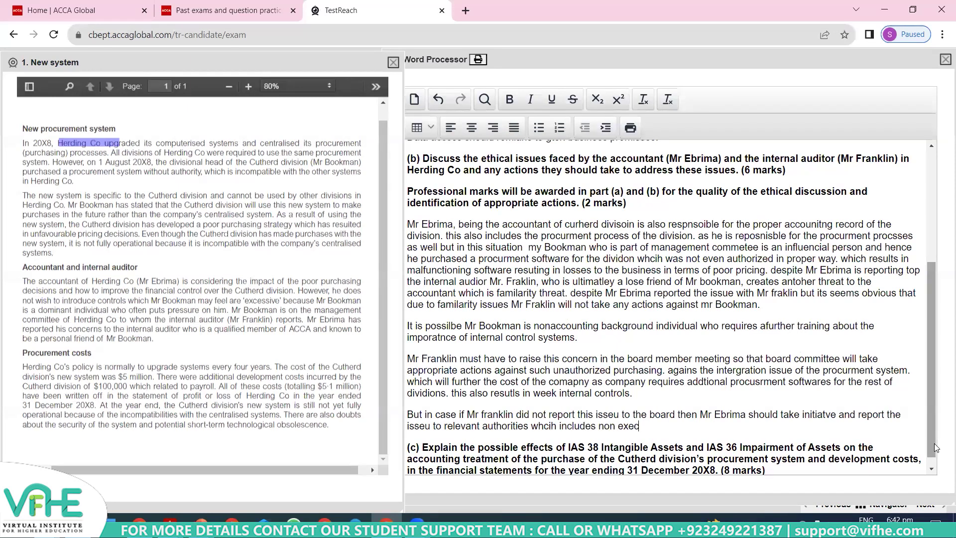
{"action": "type", "text": "utive directors or the exxe"}
{"action": "key", "text": "BackSpace"}
{"action": "key", "text": "BackSpace"}
{"action": "type", "text": "ecutive to ensure "}
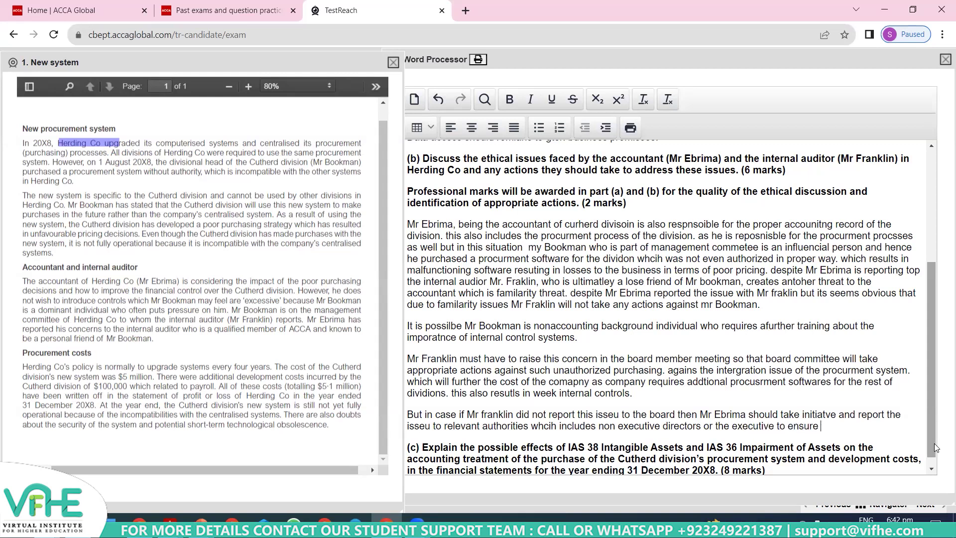
Finish the sentence with "appropriate actions will be taken to ensure such want happen in future."
{"action": "type", "text": "approrit"}
{"action": "key", "text": "BackSpace"}
{"action": "key", "text": "BackSpace"}
{"action": "type", "text": "priate actions will "}
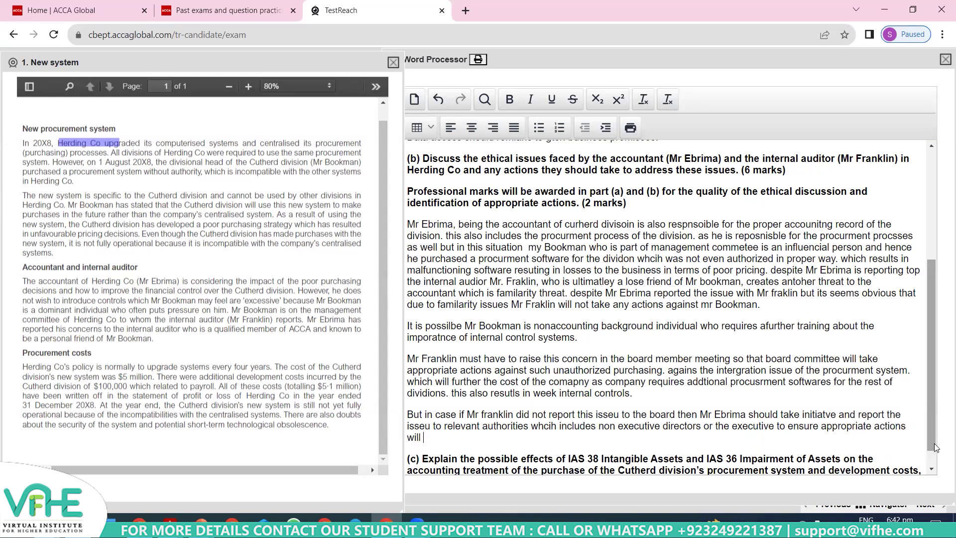
{"action": "type", "text": "be taken to ensure the"}
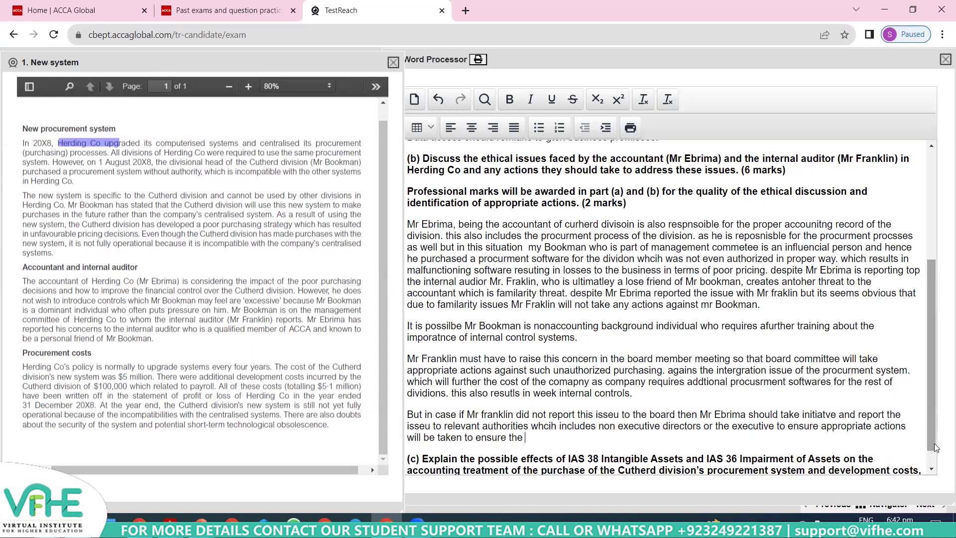
{"action": "key", "text": "BackSpace"}
{"action": "key", "text": "BackSpace"}
{"action": "key", "text": "BackSpace"}
{"action": "key", "text": "BackSpace"}
{"action": "type", "text": "such want happenin"}
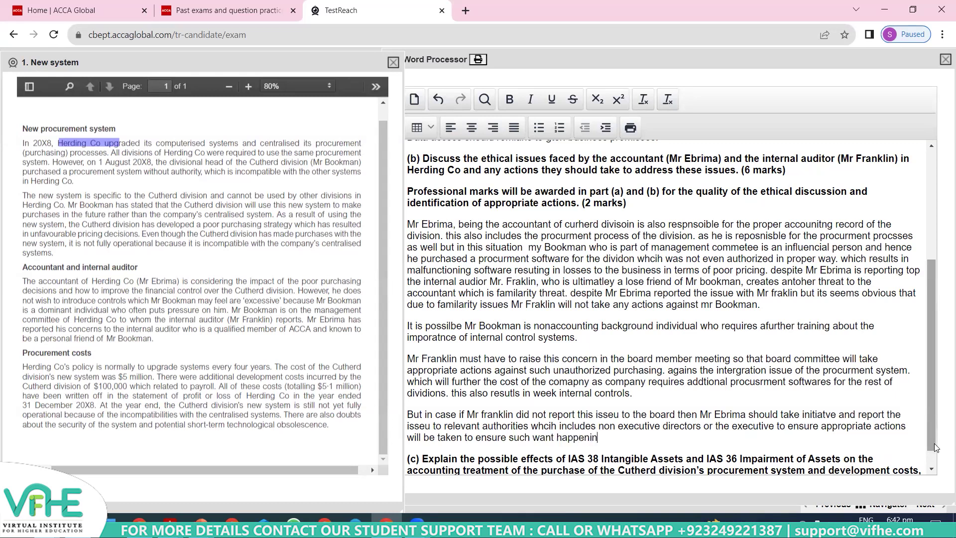
{"action": "type", "text": " future."}
Insert a run of blank lines below the part (c) question to make room for the answer
{"action": "scroll", "coordinate": [943, 418], "scroll_direction": "down", "scroll_amount": 1}
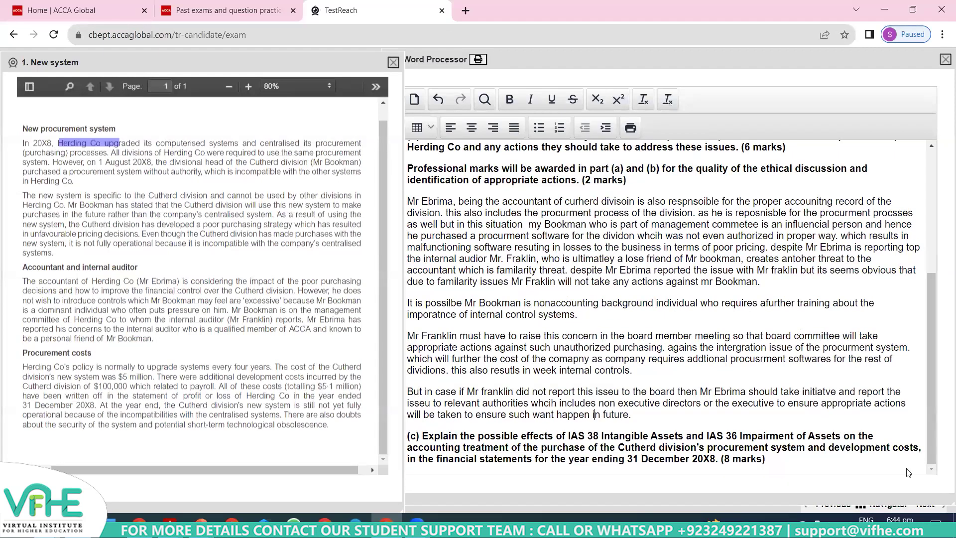
{"action": "left_click", "coordinate": [797, 463]}
{"action": "key", "text": "Return"}
{"action": "key", "text": "Return"}
{"action": "key", "text": "Return"}
{"action": "key", "text": "Return"}
{"action": "key", "text": "Return"}
{"action": "key", "text": "Return"}
{"action": "key", "text": "Return"}
{"action": "key", "text": "Return"}
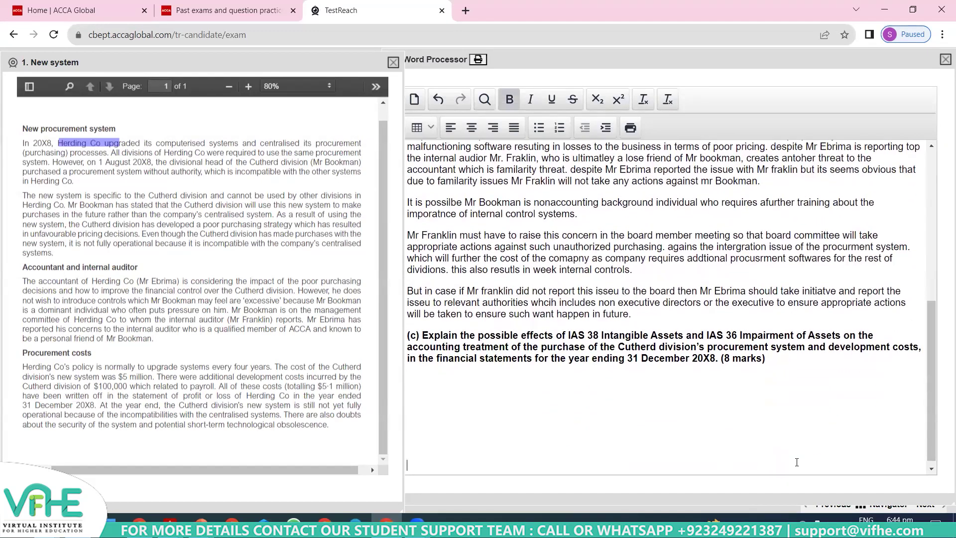
{"action": "key", "text": "Return"}
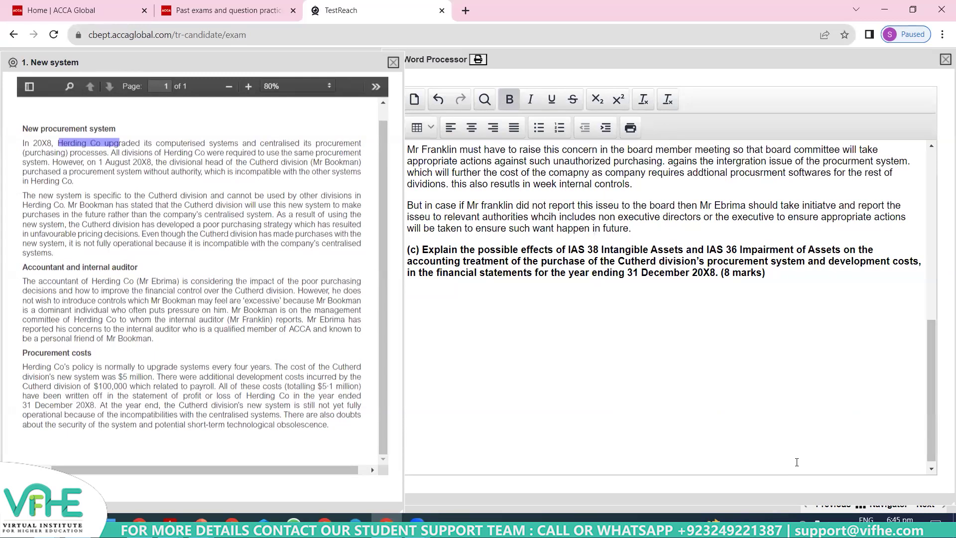
Narrow the Word Processor window and widen the New system exhibit so that the two sit side by side
{"action": "left_click_drag", "start_coordinate": [943, 504], "coordinate": [889, 512]}
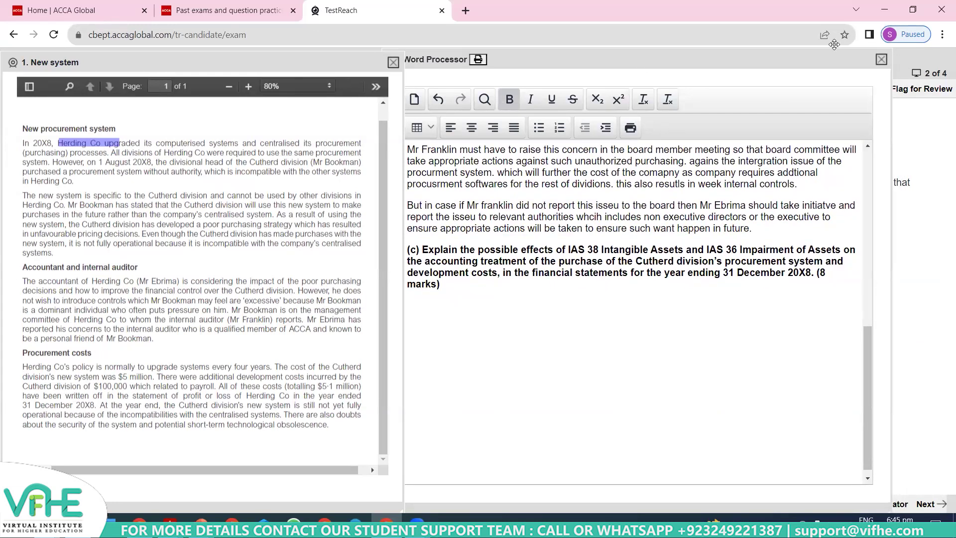
{"action": "left_click_drag", "start_coordinate": [834, 44], "coordinate": [898, 45]}
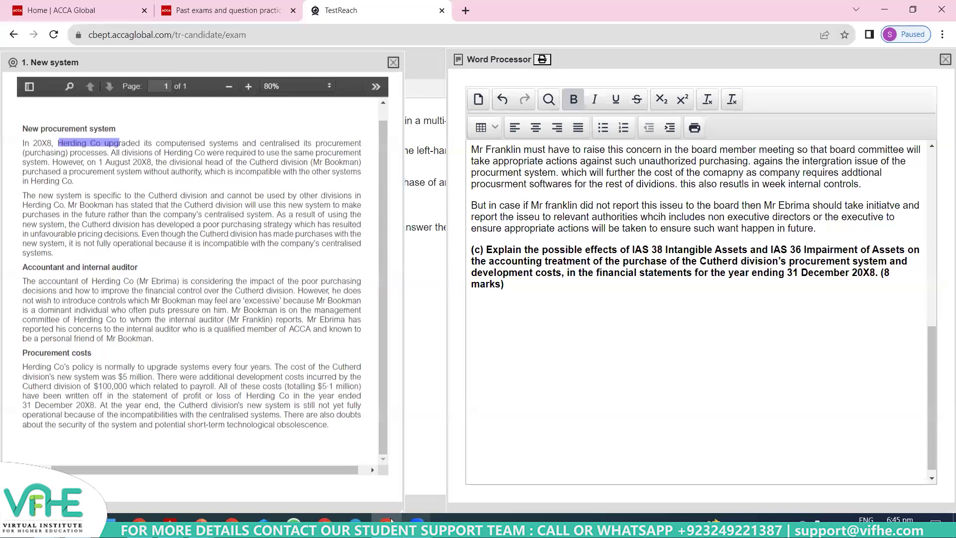
{"action": "left_click_drag", "start_coordinate": [308, 53], "coordinate": [307, 50]}
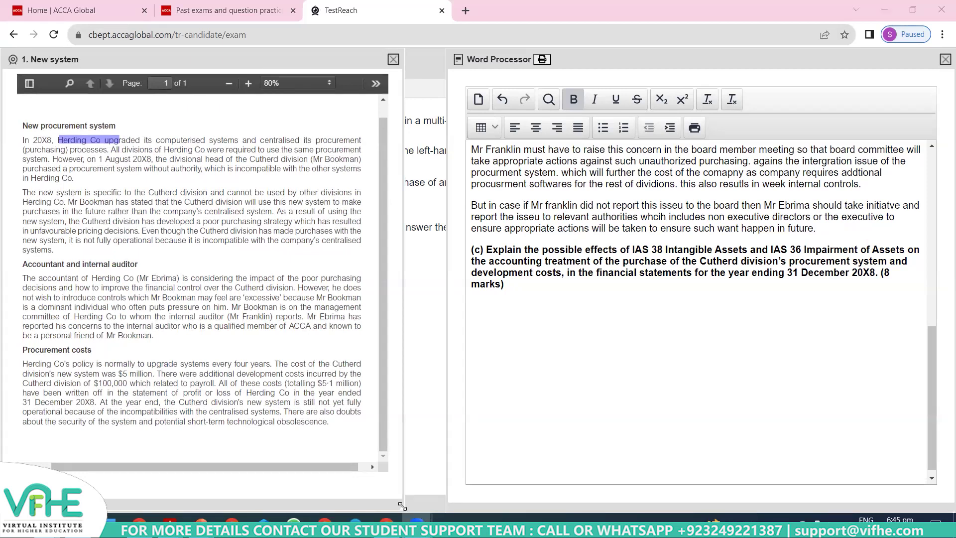
{"action": "left_click", "coordinate": [395, 504]}
{"action": "left_click_drag", "start_coordinate": [393, 500], "coordinate": [483, 510]}
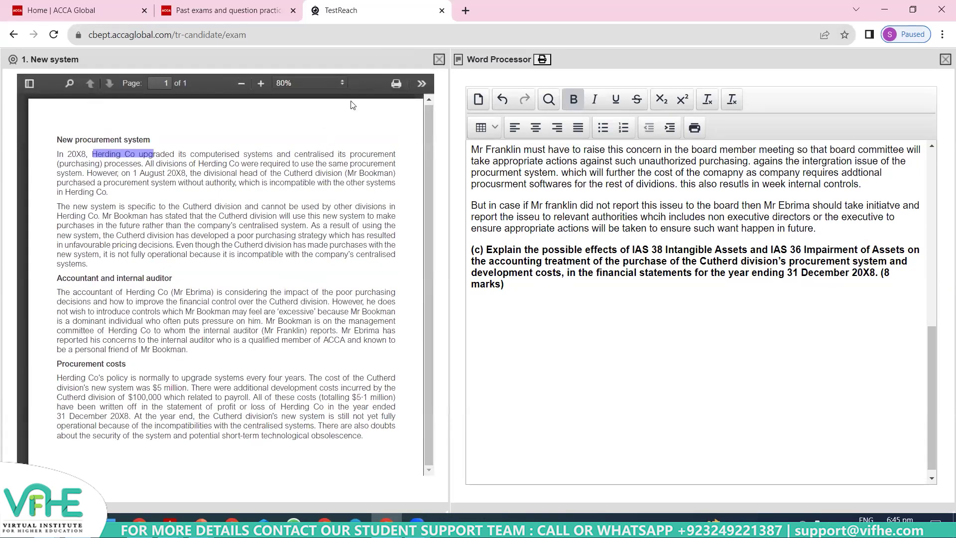
Enlarge the New system exhibit to 90% and bring its Procurement costs section fully into view
{"action": "left_click", "coordinate": [262, 83]}
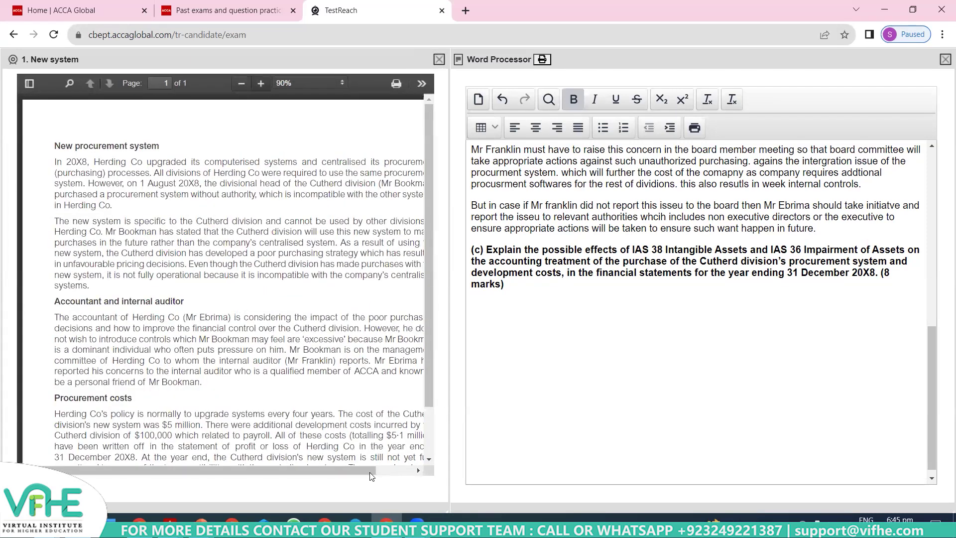
{"action": "mouse_move", "coordinate": [375, 473]}
{"action": "left_mouse_down"}
{"action": "mouse_move", "coordinate": [417, 467]}
{"action": "mouse_move", "coordinate": [377, 469]}
{"action": "left_mouse_up"}
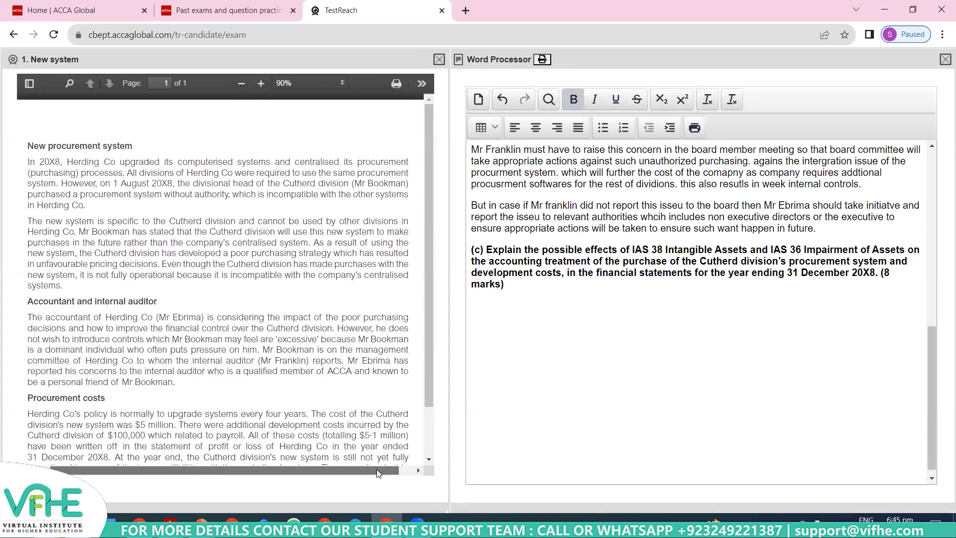
{"action": "scroll", "coordinate": [432, 418], "scroll_direction": "down", "scroll_amount": 2}
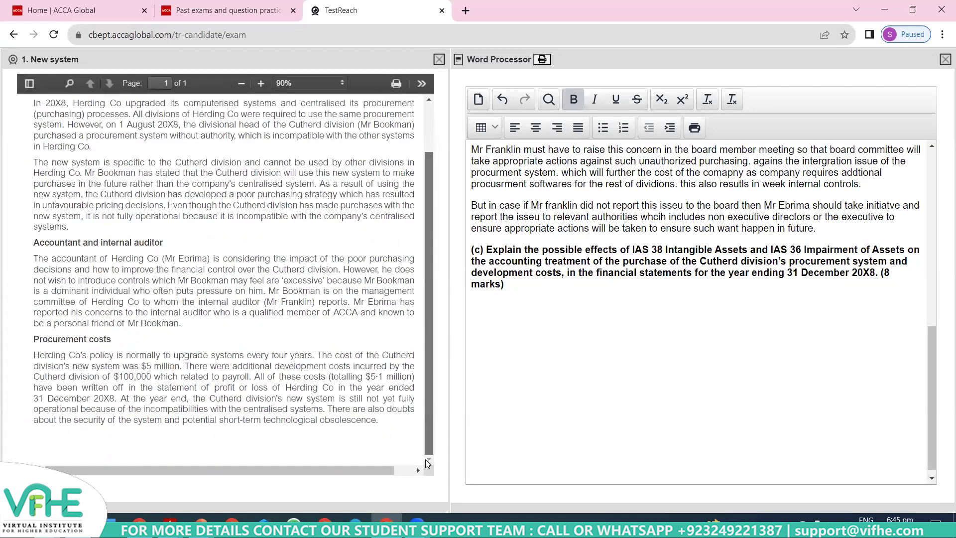
Add empty lines directly below the part (c) question and remove the bold formatting for the answer text
{"action": "left_click", "coordinate": [513, 283]}
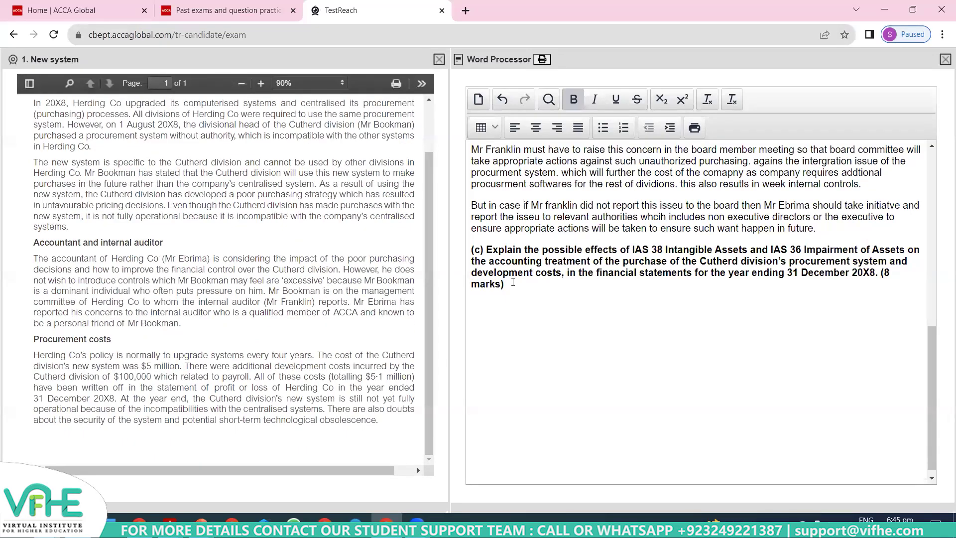
{"action": "key", "text": "Return"}
{"action": "key", "text": "Return"}
{"action": "key", "text": "shift+Down"}
{"action": "key", "text": "ctrl+b"}
{"action": "key", "text": "Right"}
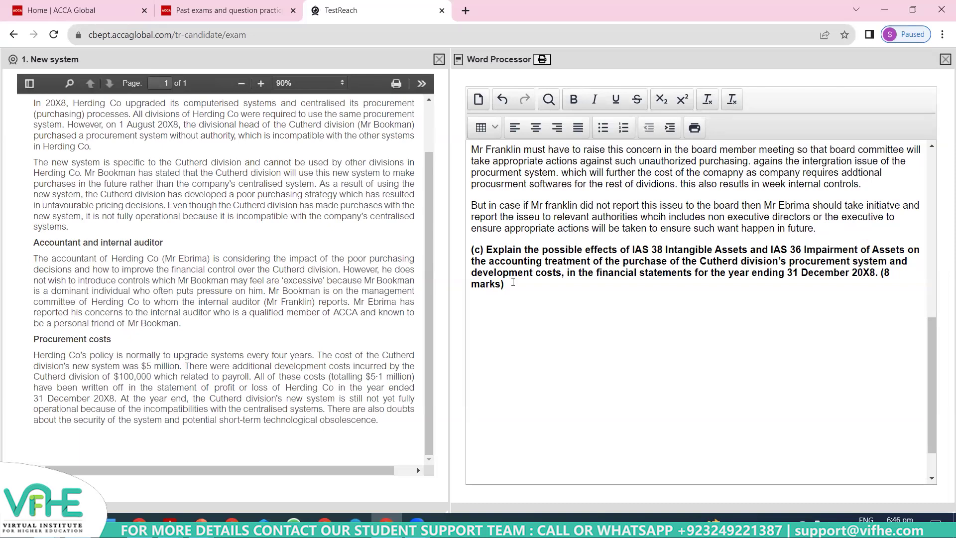
Enter the heading line "IAS 38 intangiable assets." below the part (c) question and start a new paragraph
{"action": "type", "text": "IAs 387"}
{"action": "key", "text": "BackSpace"}
{"action": "key", "text": "BackSpace"}
{"action": "key", "text": "BackSpace"}
{"action": "key", "text": "BackSpace"}
{"action": "key", "text": "BackSpace"}
{"action": "key", "text": "BackSpace"}
{"action": "type", "text": "S 38 intangiable assets."}
{"action": "key", "text": "Return"}
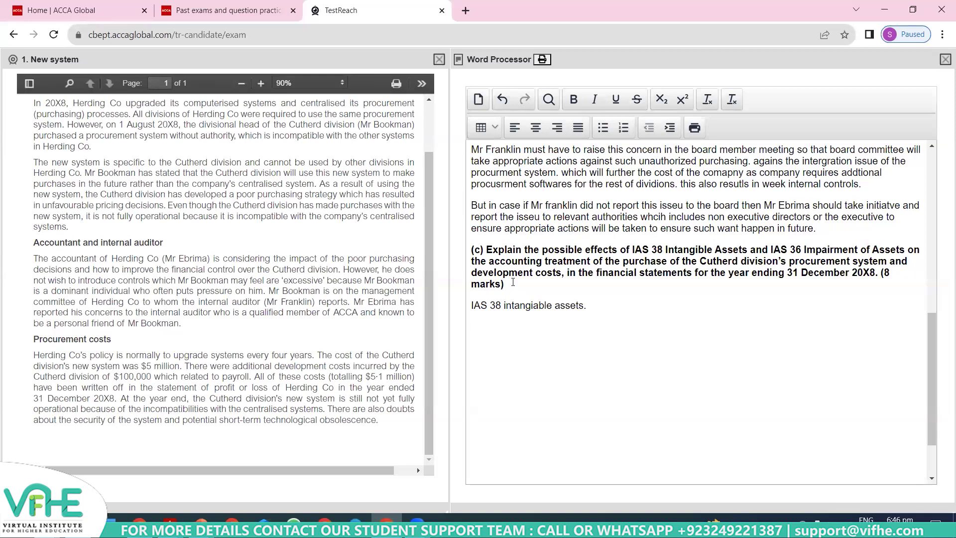
Write "IAS 38 provides guidlines for the recording of intangiable assets in companies books of accounts." under the IAS 38 heading
{"action": "type", "text": "IAS 38 provides guid"}
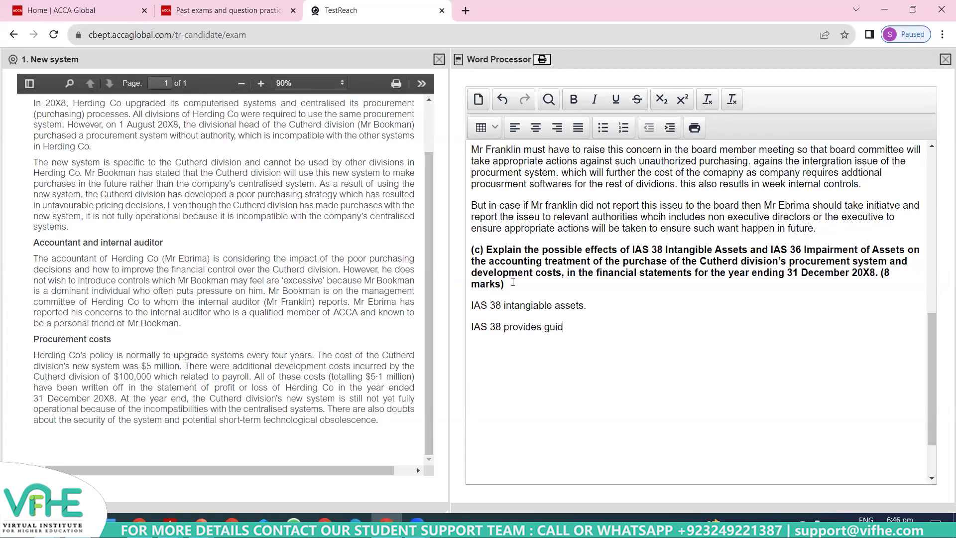
{"action": "type", "text": "lines for the res"}
{"action": "key", "text": "BackSpace"}
{"action": "type", "text": "cording of "}
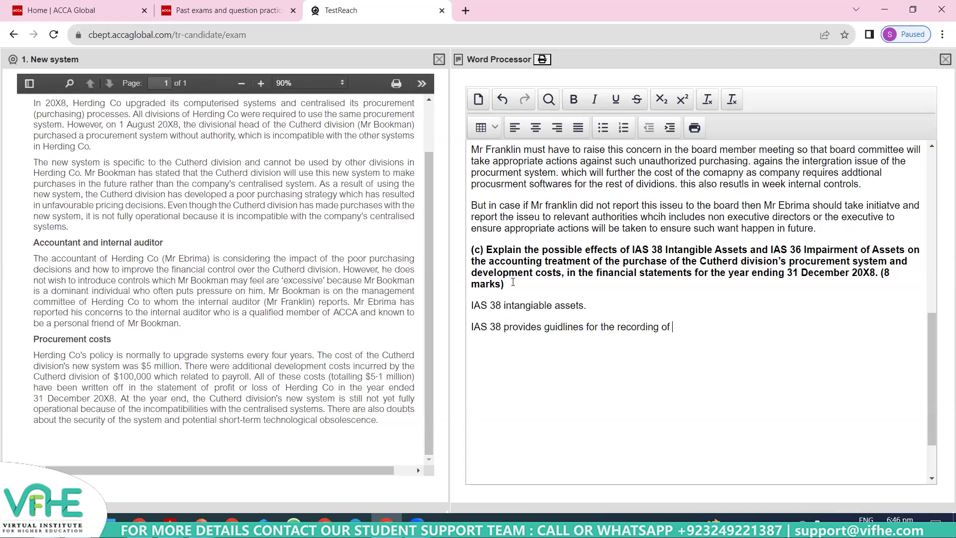
{"action": "type", "text": "intangiable assets in c"}
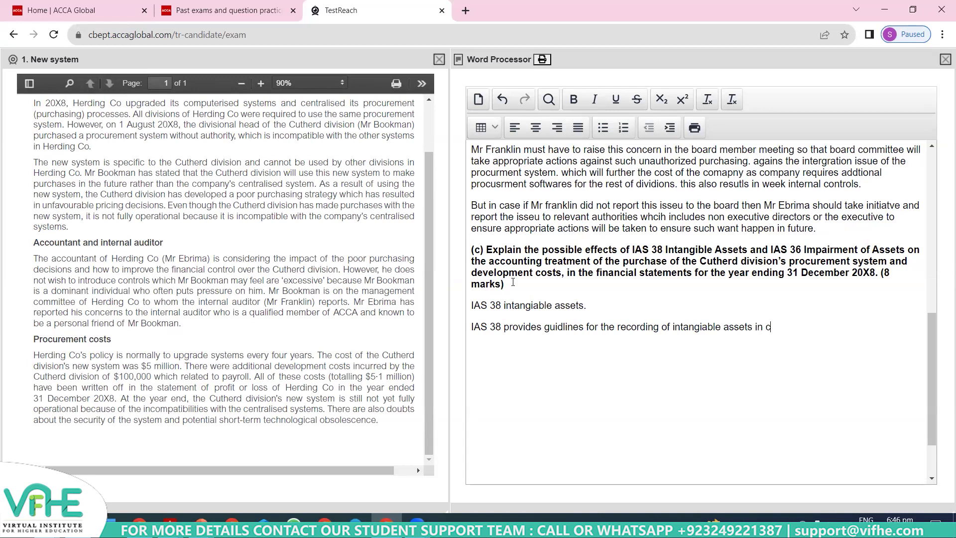
{"action": "type", "text": "ompanies books of accounts. "}
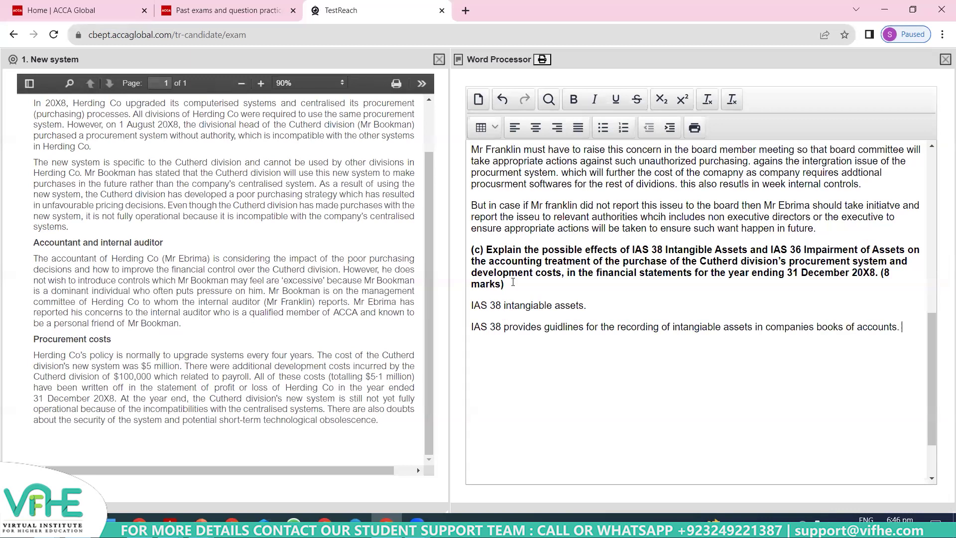
Continue the IAS 38 paragraph with "IAS 38 defines intangiable assets as being non monitory and no physical existance assets. As far as"
{"action": "type", "text": "IAS 38 defines in"}
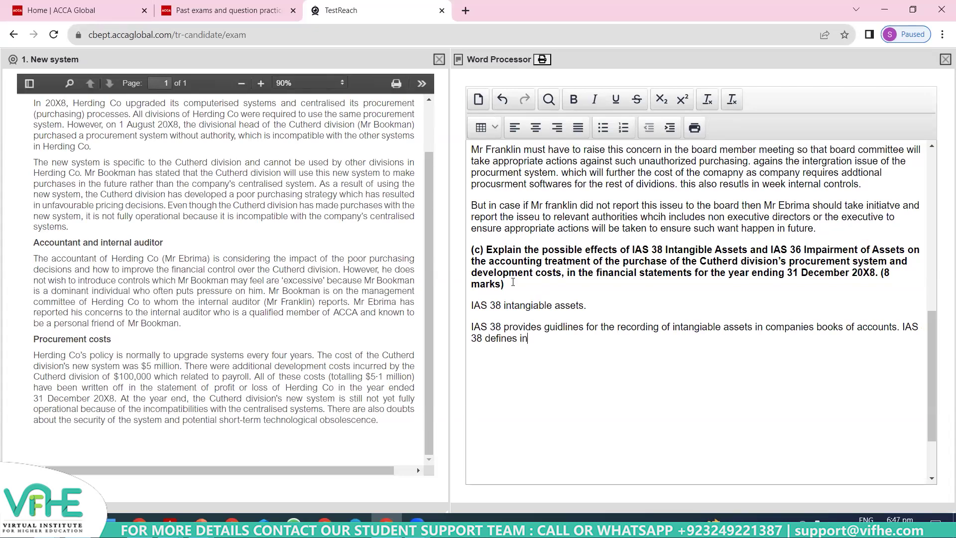
{"action": "type", "text": "tangible as"}
{"action": "type", "text": "sets as "}
{"action": "type", "text": "being no"}
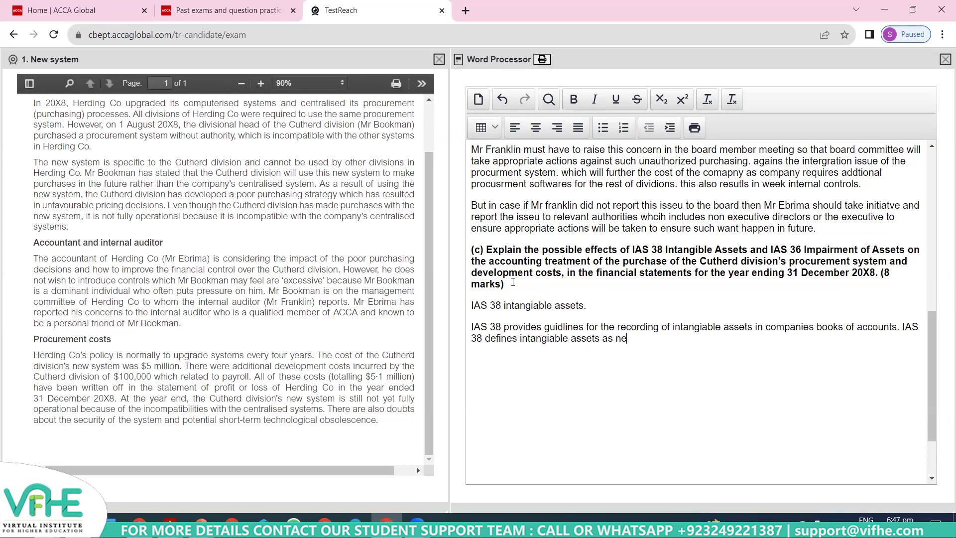
{"action": "type", "text": "n monitory and no ph"}
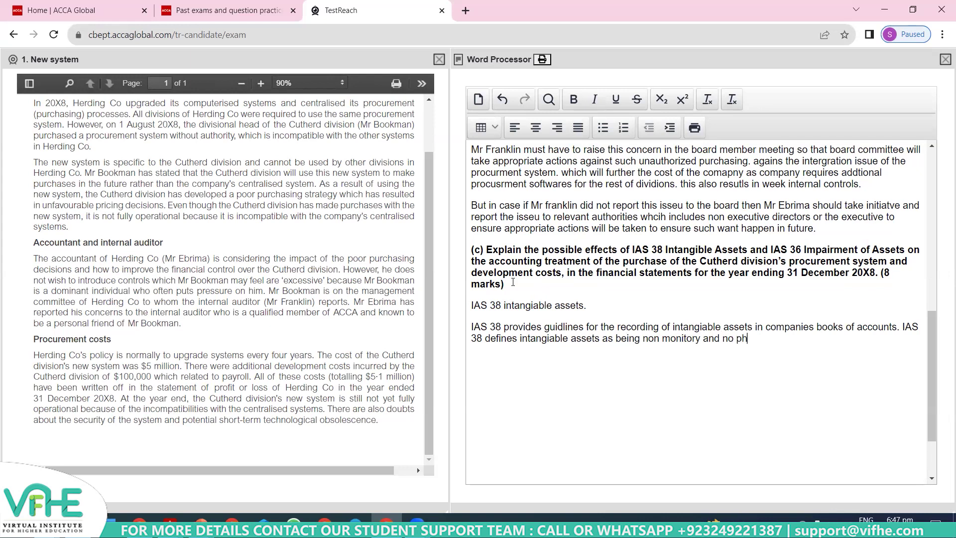
{"action": "type", "text": "ysical existance assets. As far as "}
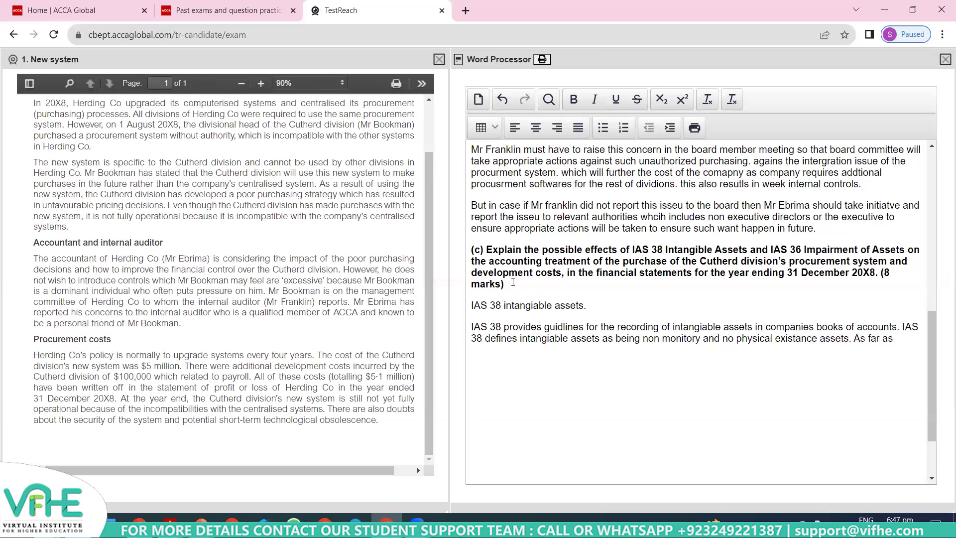
Complete the "As far as" sentence with "procurment system is concerned it meet sthe intangiable assets deifnition."
{"action": "type", "text": "procurment system is "}
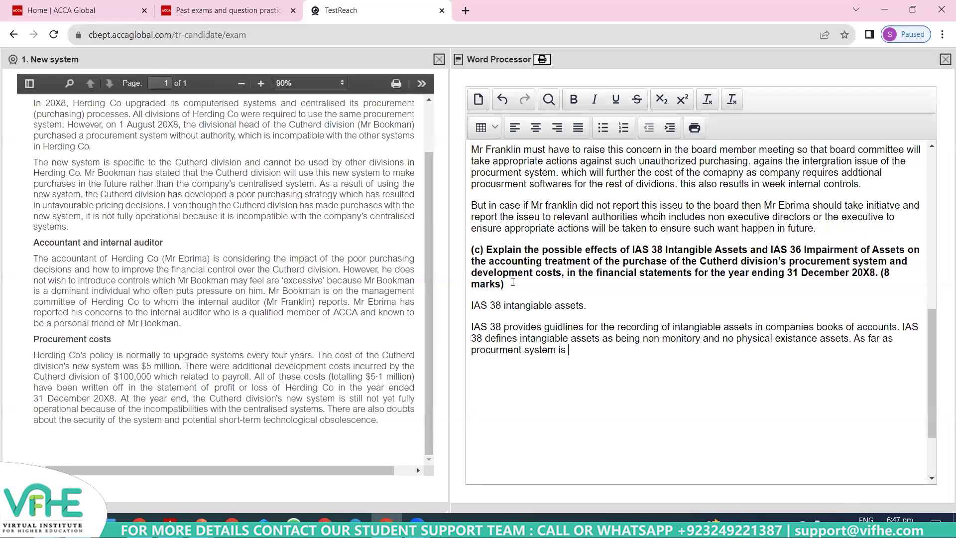
{"action": "type", "text": "concerned it meet sthe"}
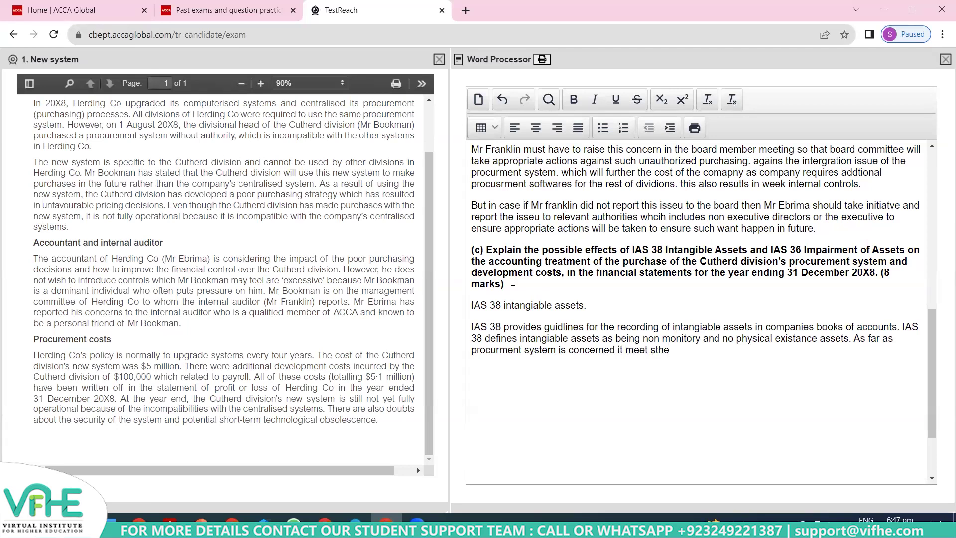
{"action": "type", "text": " intangible ass"}
{"action": "type", "text": "ssets"}
{"action": "key", "text": "BackSpace"}
{"action": "key", "text": "BackSpace"}
{"action": "key", "text": "BackSpace"}
{"action": "key", "text": "BackSpace"}
{"action": "key", "text": "BackSpace"}
{"action": "key", "text": "BackSpace"}
{"action": "type", "text": "ets deifnition."}
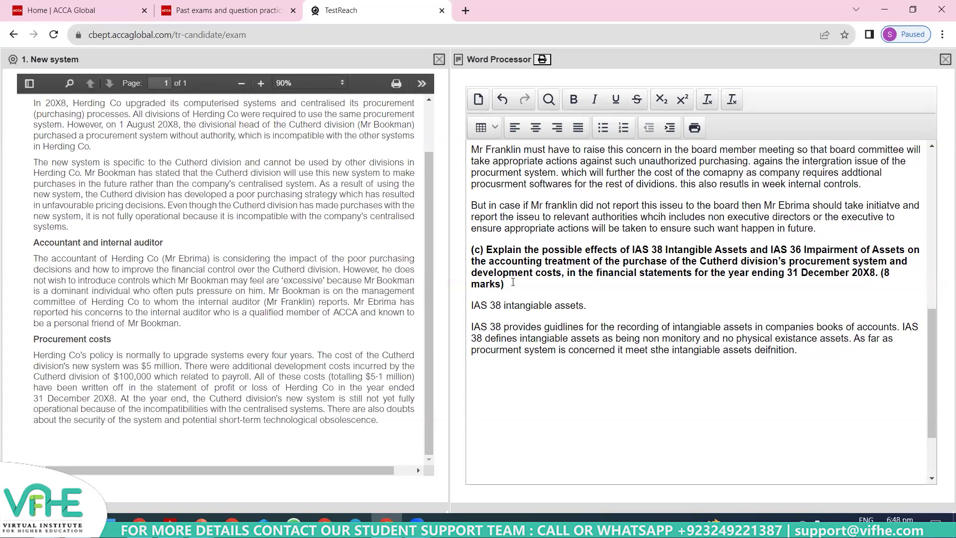
{"action": "key", "text": "Return"}
{"action": "type", "text": "Cost ashousl"}
{"action": "key", "text": "BackSpace"}
{"action": "key", "text": "BackSpace"}
{"action": "key", "text": "BackSpace"}
{"action": "key", "text": "BackSpace"}
{"action": "key", "text": "BackSpace"}
{"action": "key", "text": "BackSpace"}
{"action": "key", "text": "BackSpace"}
{"action": "key", "text": "BackSpace"}
{"action": "key", "text": "BackSpace"}
{"action": "key", "text": "BackSpace"}
{"action": "key", "text": "BackSpace"}
{"action": "key", "text": "BackSpace"}
{"action": "key", "text": "BackSpace"}
{"action": "key", "text": "BackSpace"}
{"action": "key", "text": "BackSpace"}
{"action": "key", "text": "BackSpace"}
Begin another sentence in the same paragraph with "further IAS 38 mention an intagiable assets"
{"action": "type", "text": "further"}
{"action": "type", "text": " IAS 38 met"}
{"action": "type", "text": "its the"}
{"action": "key", "text": "BackSpace"}
{"action": "key", "text": "BackSpace"}
{"action": "key", "text": "BackSpace"}
{"action": "key", "text": "BackSpace"}
{"action": "key", "text": "BackSpace"}
{"action": "key", "text": "BackSpace"}
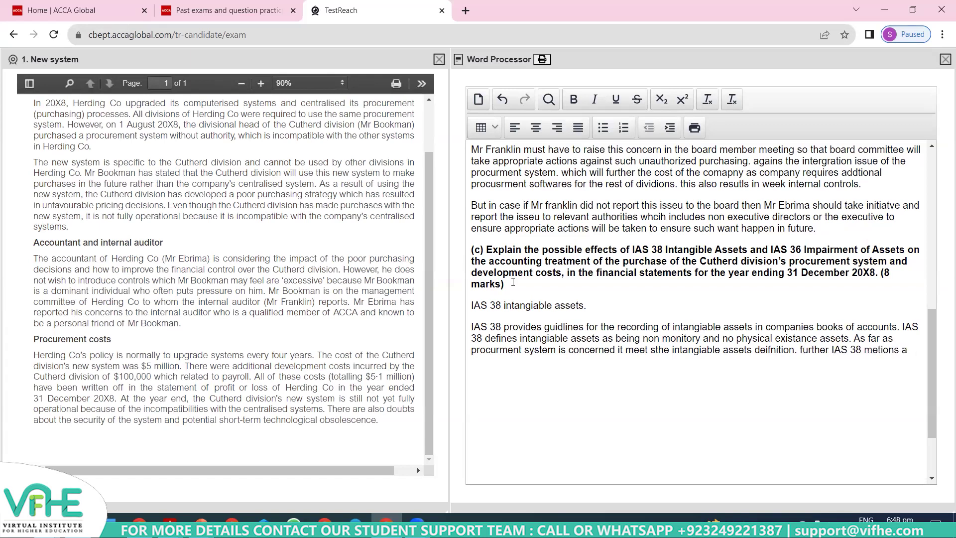
{"action": "key", "text": "BackSpace"}
{"action": "key", "text": "BackSpace"}
{"action": "type", "text": "ntion an intagiable assets "}
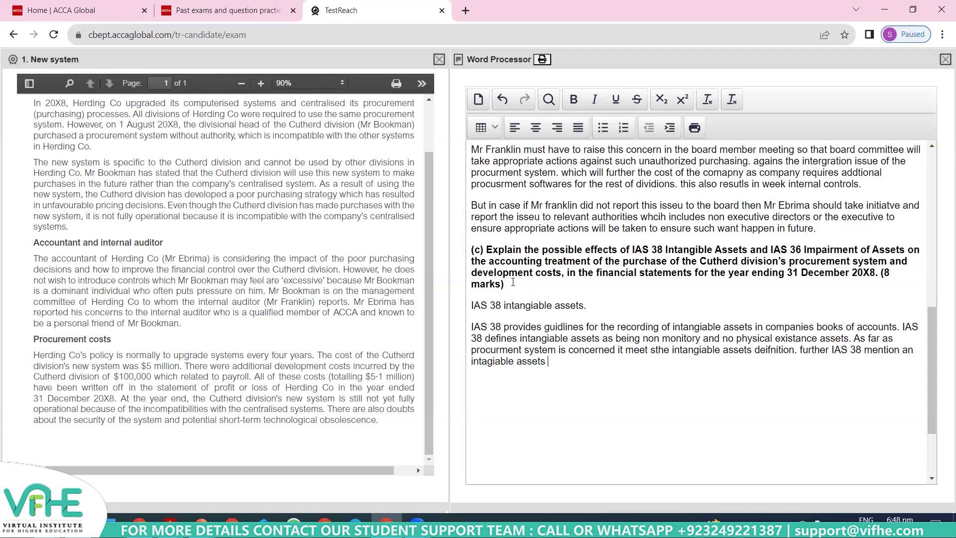
Complete the recognition sentence with "must only be recognized in books of accounts ot it meets the assets definition criteria as well as cost os reliably measured."
{"action": "type", "text": "must onlyu"}
{"action": "key", "text": "BackSpace"}
{"action": "key", "text": "BackSpace"}
{"action": "type", "text": "y be recognized in books of accounts ot it meets the"}
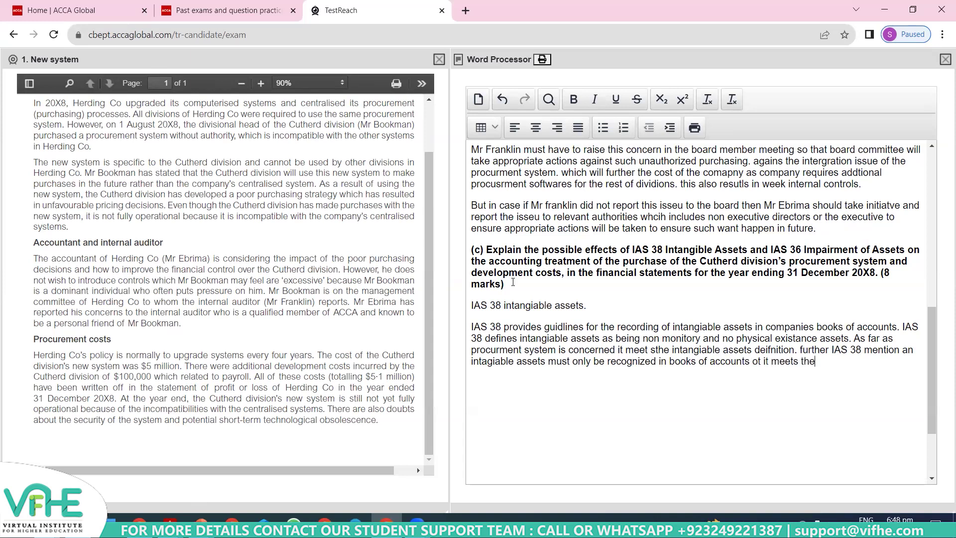
{"action": "key", "text": "BackSpace"}
{"action": "type", "text": "e assets d"}
{"action": "type", "text": "efinition criteria as well as cost os reliabl"}
{"action": "type", "text": "e"}
{"action": "key", "text": "BackSpace"}
{"action": "key", "text": "BackSpace"}
{"action": "type", "text": "y measured."}
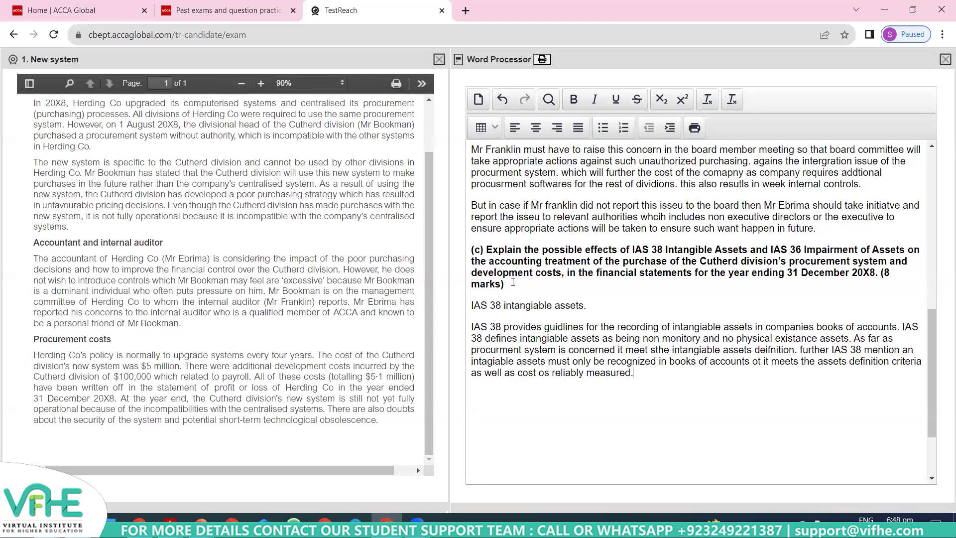
Start a new paragraph reading "As far as procurment system is concerned it meet the intangiable assets definition met."
{"action": "key", "text": "Return"}
{"action": "type", "text": "a"}
{"action": "key", "text": "BackSpace"}
{"action": "type", "text": "As far as procurmetn"}
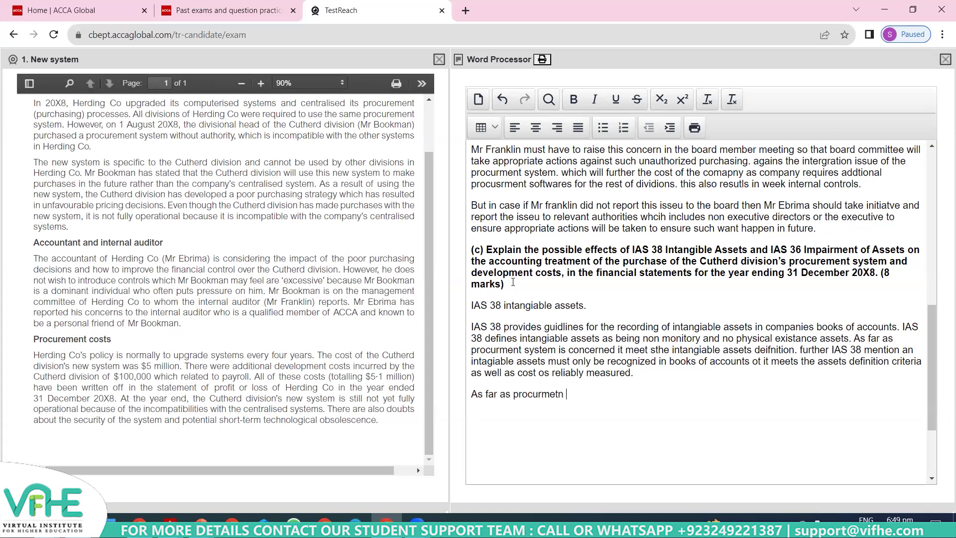
{"action": "key", "text": "BackSpace"}
{"action": "key", "text": "BackSpace"}
{"action": "key", "text": "BackSpace"}
{"action": "key", "text": "BackSpace"}
{"action": "type", "text": "ent system is concerned it meet t"}
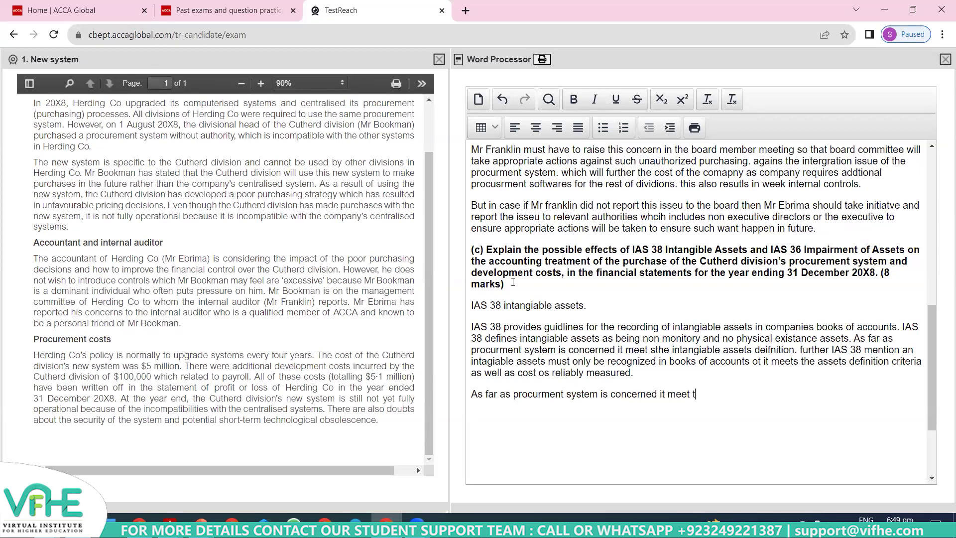
{"action": "type", "text": "he intan"}
{"action": "key", "text": "BackSpace"}
{"action": "type", "text": "ngiable assets "}
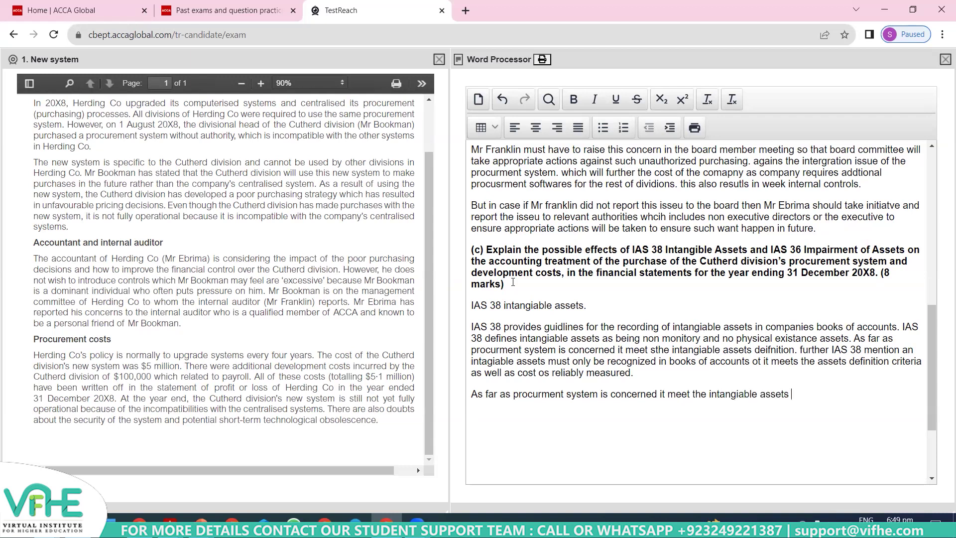
{"action": "type", "text": "dfinition met."}
{"action": "left_click", "coordinate": [796, 395]}
{"action": "type", "text": "e"}
Extend the new procurement system paragraph with "along with this cost of the system is $5 million which is agains privided in the question"
{"action": "left_click_drag", "start_coordinate": [362, 476], "coordinate": [369, 476]}
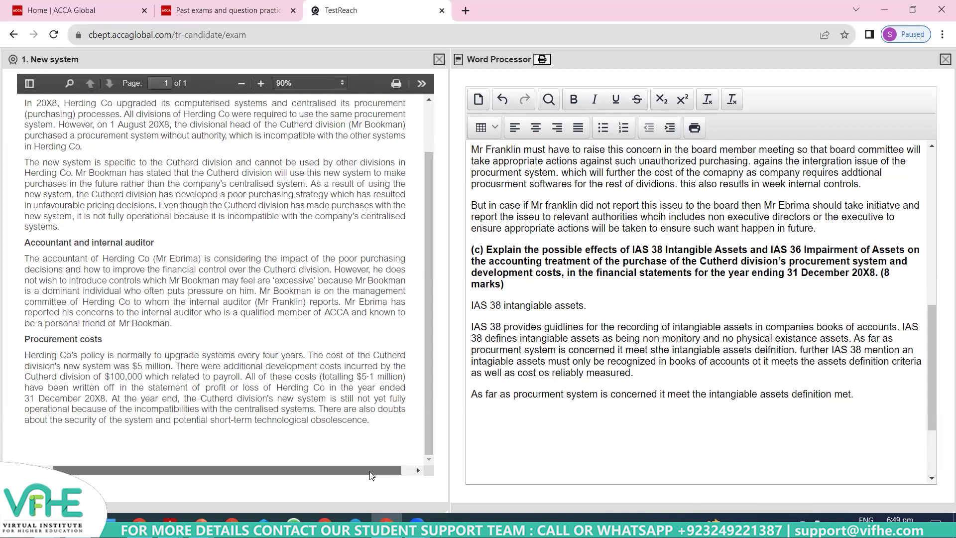
{"action": "left_click", "coordinate": [855, 394]}
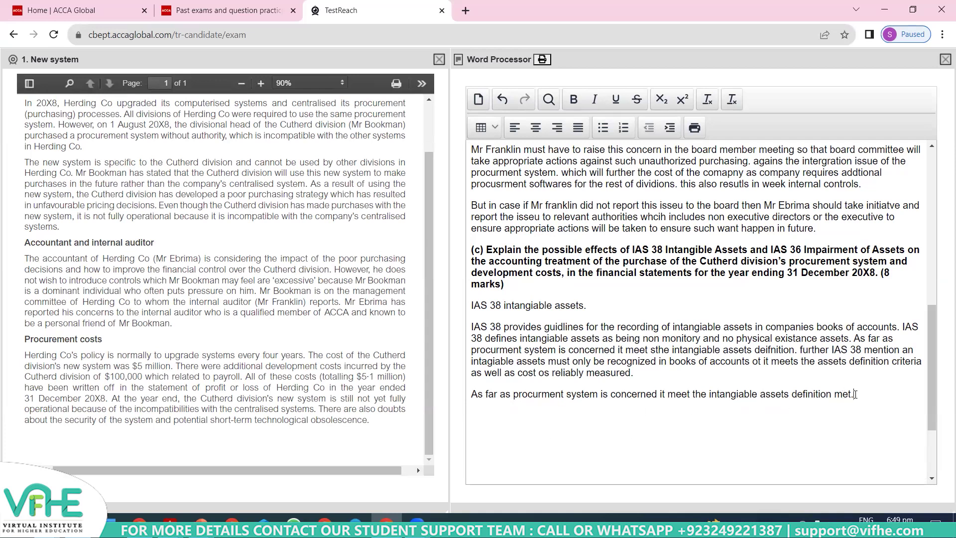
{"action": "type", "text": "along with this cost of the system is 5"}
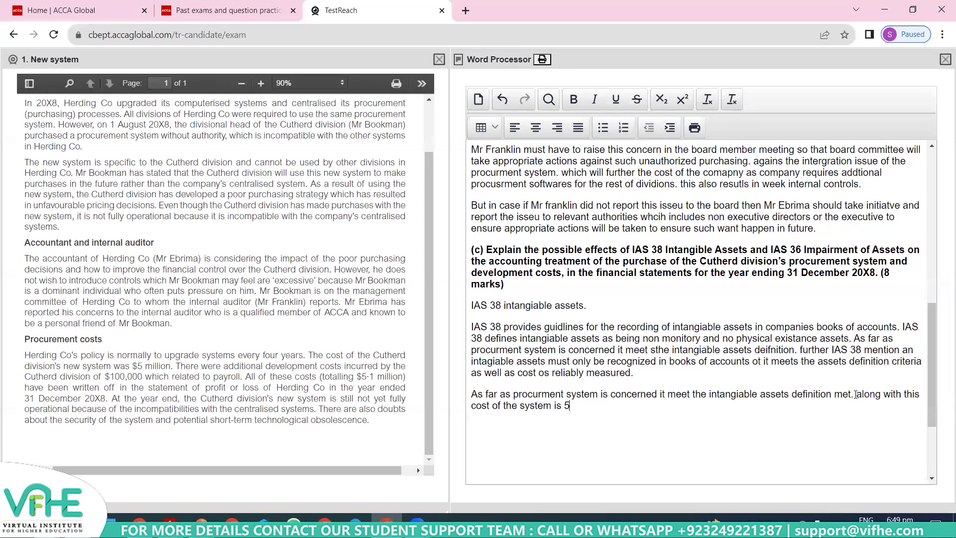
{"action": "key", "text": "BackSpace"}
{"action": "type", "text": "$5 million which is agains pri"}
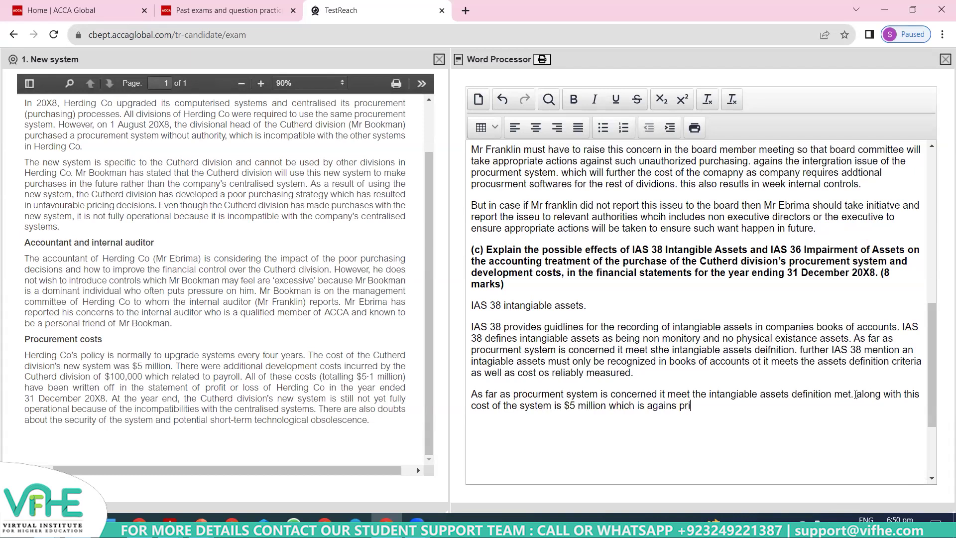
{"action": "type", "text": "vied with t"}
{"action": "key", "text": "BackSpace"}
{"action": "key", "text": "BackSpace"}
{"action": "key", "text": "BackSpace"}
{"action": "key", "text": "BackSpace"}
{"action": "key", "text": "BackSpace"}
{"action": "key", "text": "BackSpace"}
{"action": "key", "text": "BackSpace"}
{"action": "key", "text": "BackSpace"}
{"action": "type", "text": "ded int he"}
{"action": "key", "text": "BackSpace"}
{"action": "key", "text": "BackSpace"}
{"action": "key", "text": "BackSpace"}
{"action": "key", "text": "BackSpace"}
{"action": "key", "text": "BackSpace"}
{"action": "type", "text": "the question ehnce"}
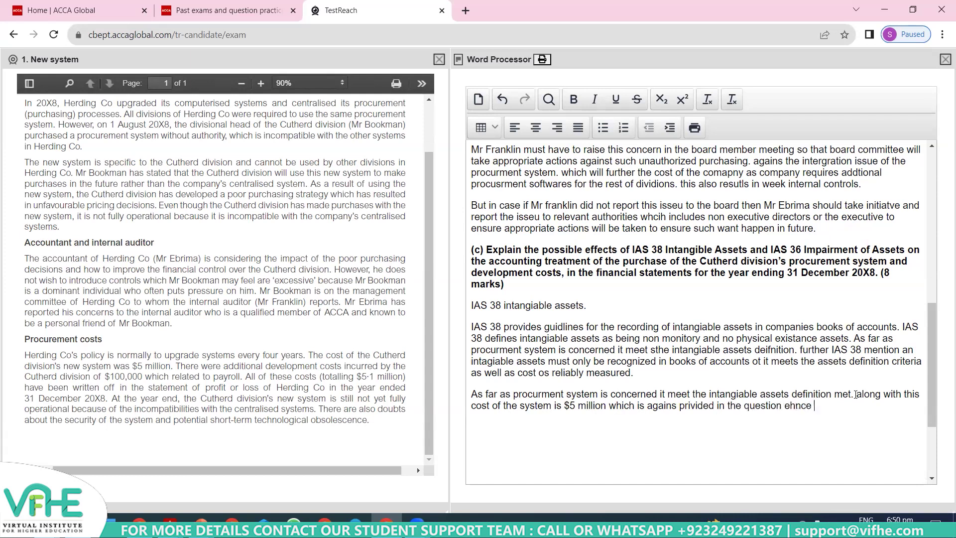
{"action": "key", "text": "BackSpace"}
{"action": "key", "text": "BackSpace"}
{"action": "key", "text": "BackSpace"}
{"action": "key", "text": "BackSpace"}
{"action": "key", "text": "BackSpace"}
{"action": "key", "text": "BackSpace"}
Mark the additional development costs in the exhibit and finish the cost sentence with "along with additional development cost."
{"action": "type", "text": "along"}
{"action": "left_click_drag", "start_coordinate": [110, 379], "coordinate": [167, 380]}
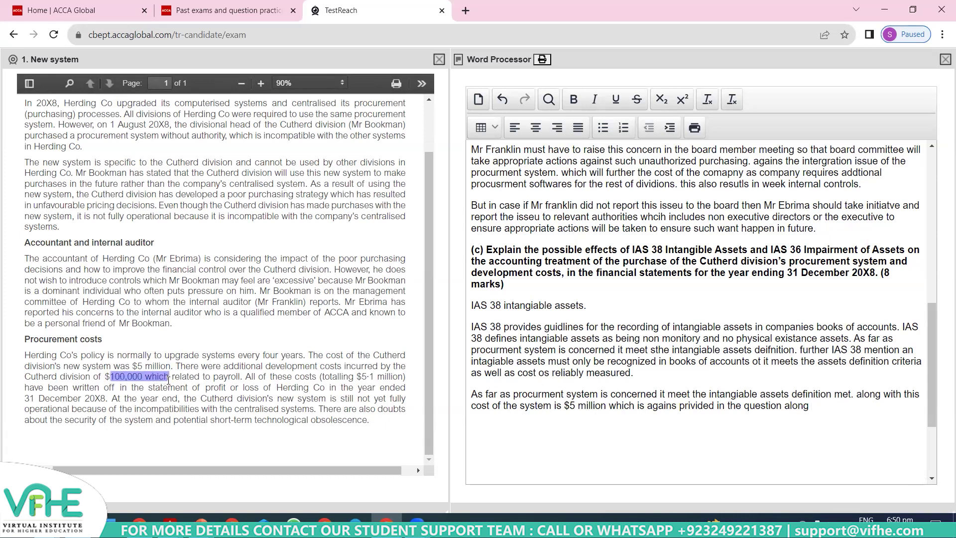
{"action": "left_click_drag", "start_coordinate": [236, 367], "coordinate": [337, 367]}
{"action": "type", "text": "with additional developm"}
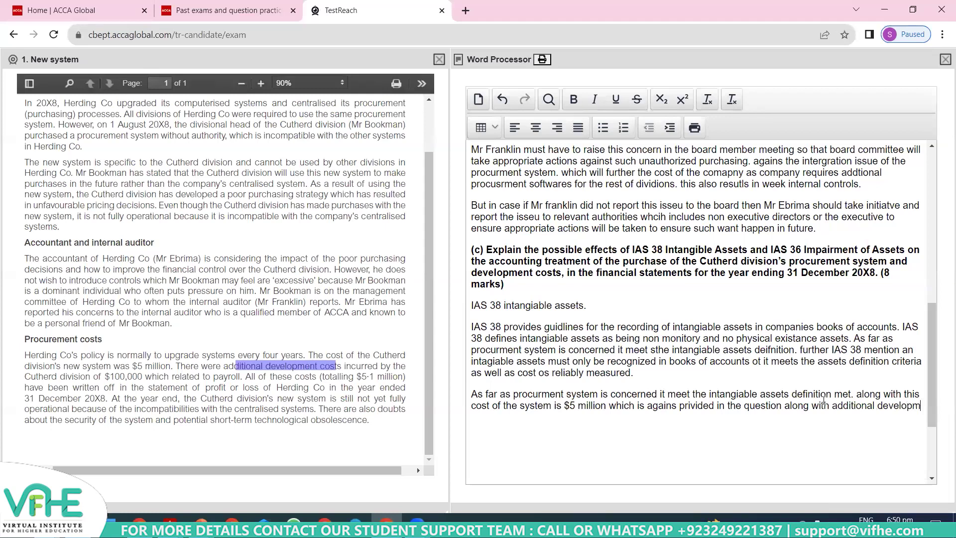
{"action": "type", "text": "ent cost."}
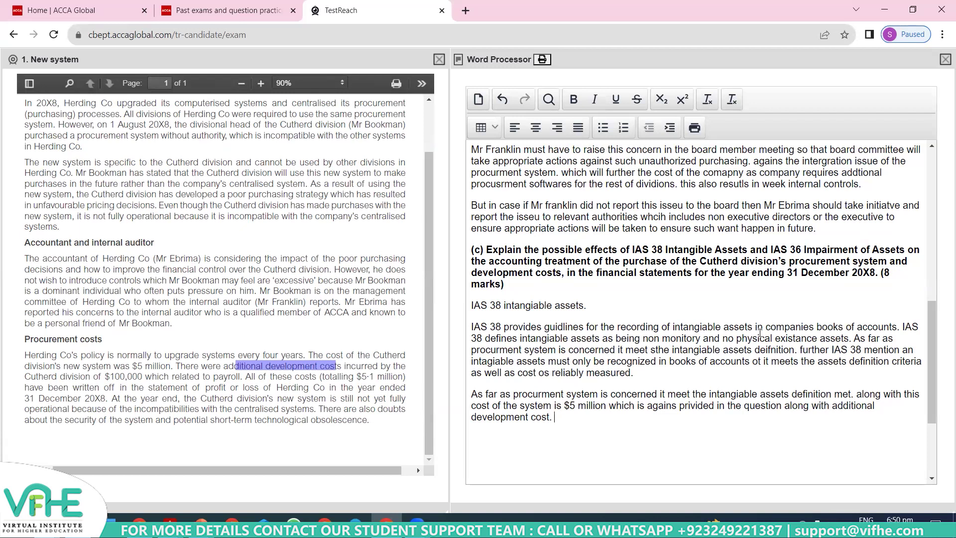
Add the sentence "for swuch development cost IAS 38 prvides firther guidance which includes the PIRATE criteria."
{"action": "type", "text": "for swuch devel"}
{"action": "type", "text": "opment cost"}
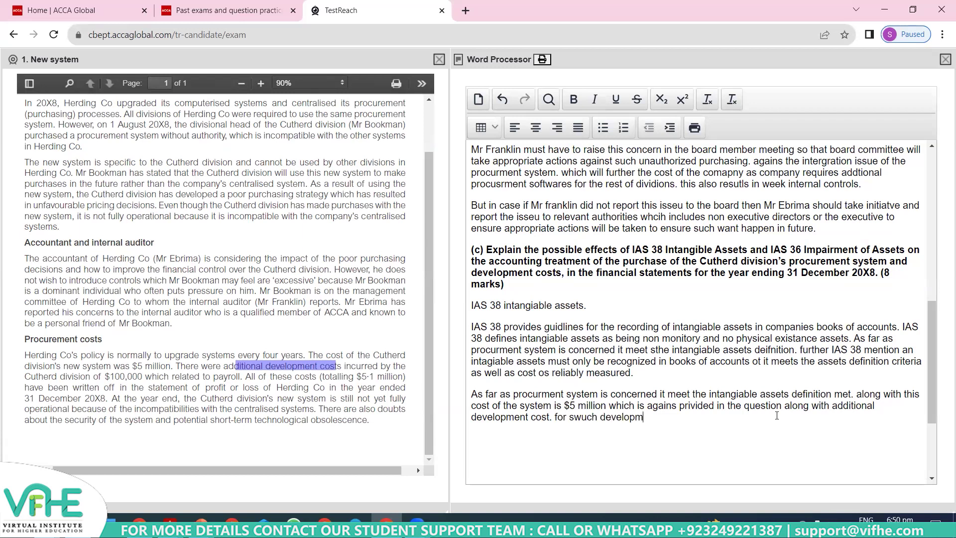
{"action": "type", "text": " IAS 38 prvides firther invc"}
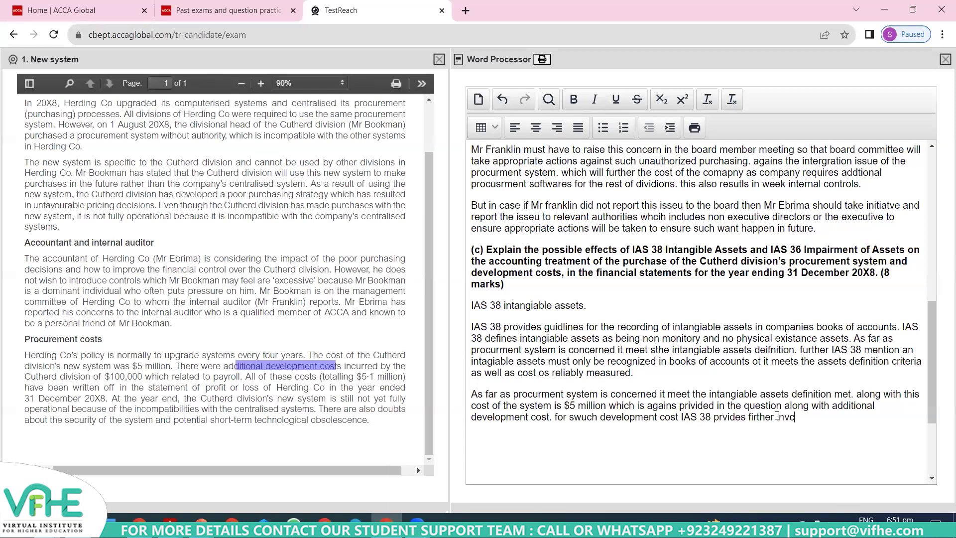
{"action": "key", "text": "BackSpace"}
{"action": "key", "text": "BackSpace"}
{"action": "key", "text": "BackSpace"}
{"action": "key", "text": "BackSpace"}
{"action": "type", "text": "guidance which i"}
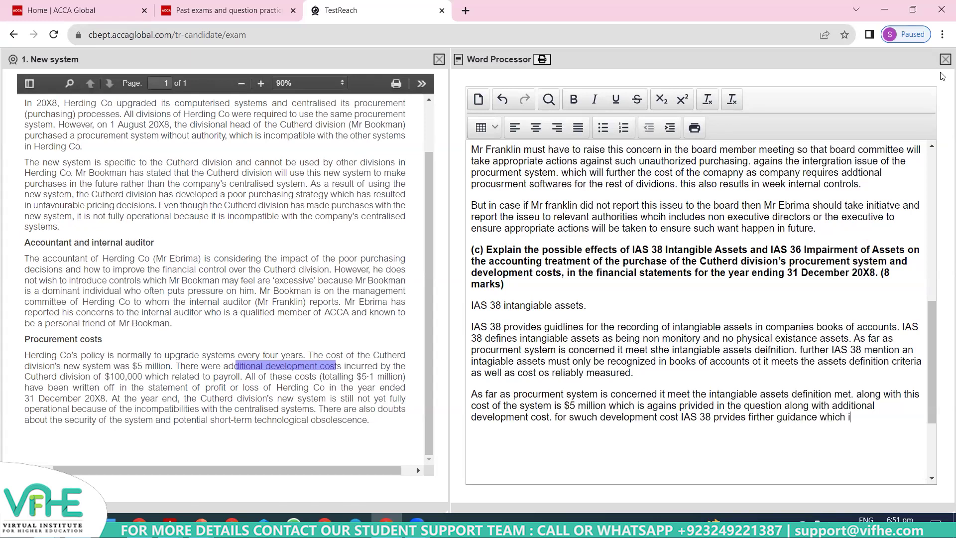
{"action": "type", "text": "ncludes the PIRATE criteriua"}
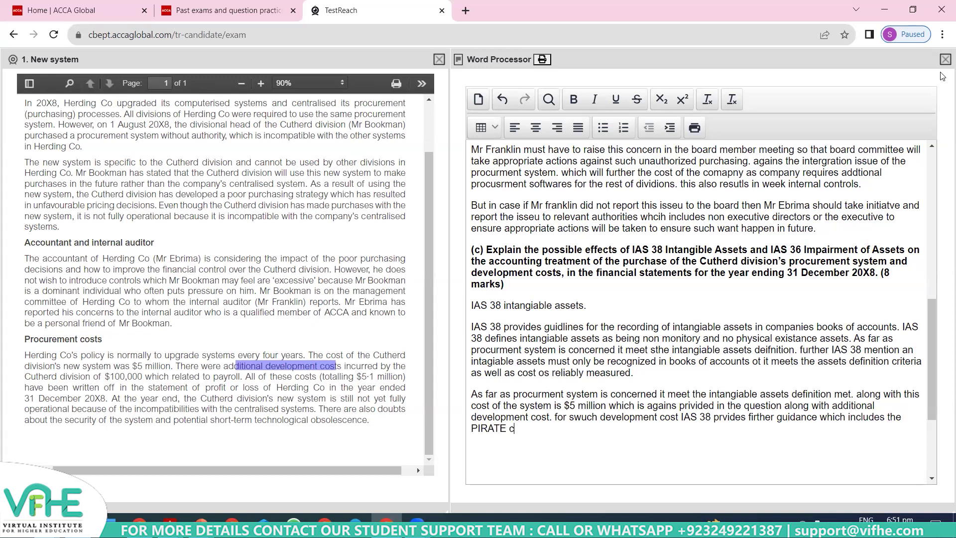
{"action": "key", "text": "BackSpace"}
{"action": "key", "text": "BackSpace"}
{"action": "type", "text": "a."}
Below the PIRATE sentence, add separate lines "Proable that inflow of economic" and "Inentionof the management is to complete."
{"action": "key", "text": "Return"}
{"action": "type", "text": "Proable that inflow of economic"}
{"action": "key", "text": "Return"}
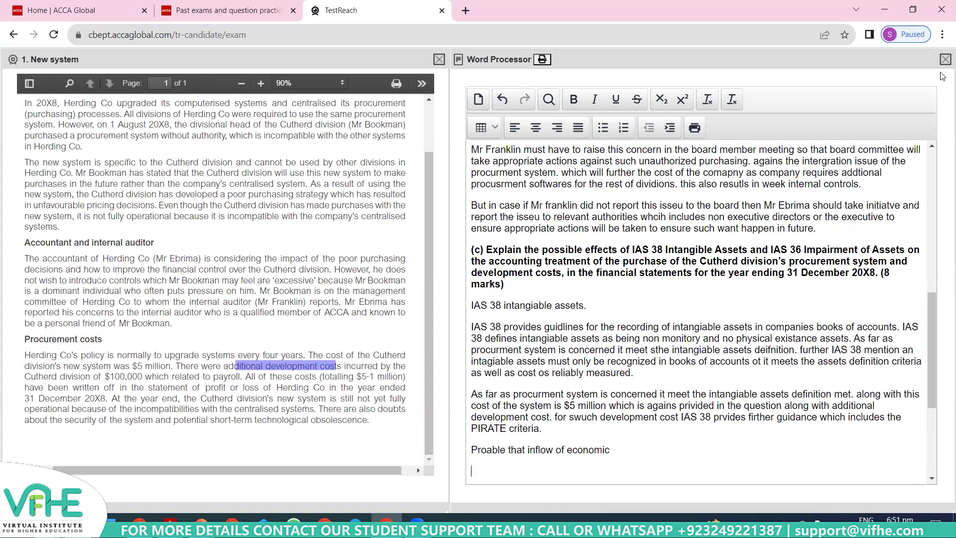
{"action": "type", "text": "Inentio"}
{"action": "type", "text": "the management is to complete."}
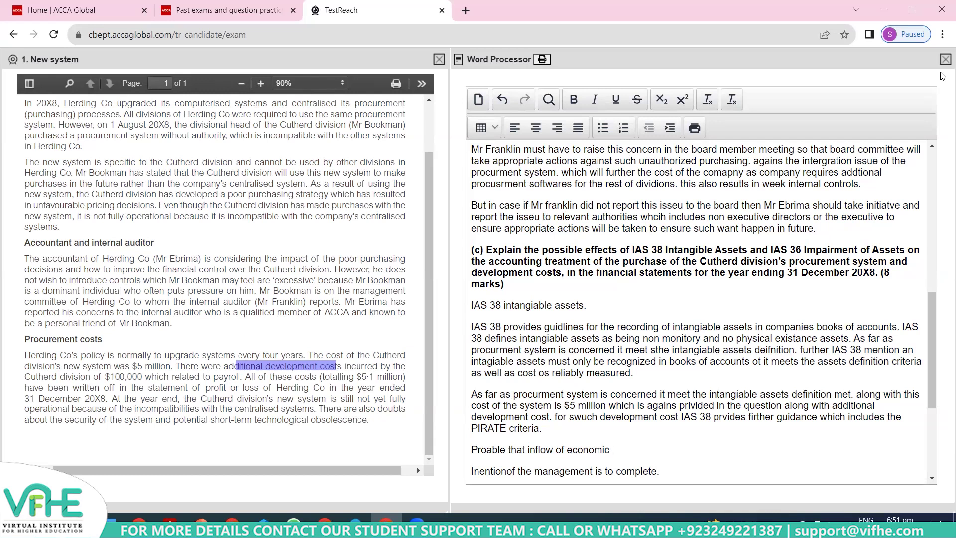
Extend the economic inflow line with "will reuns towards the dividion whcih seems to be incorrect in future."
{"action": "type", "text": "will reuns towards the dividion wh"}
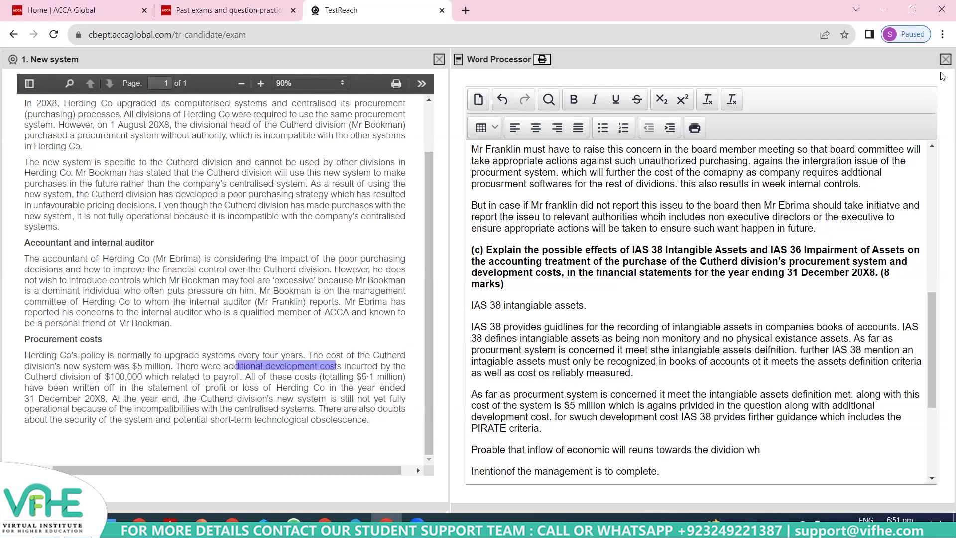
{"action": "type", "text": "cih seems to be not i"}
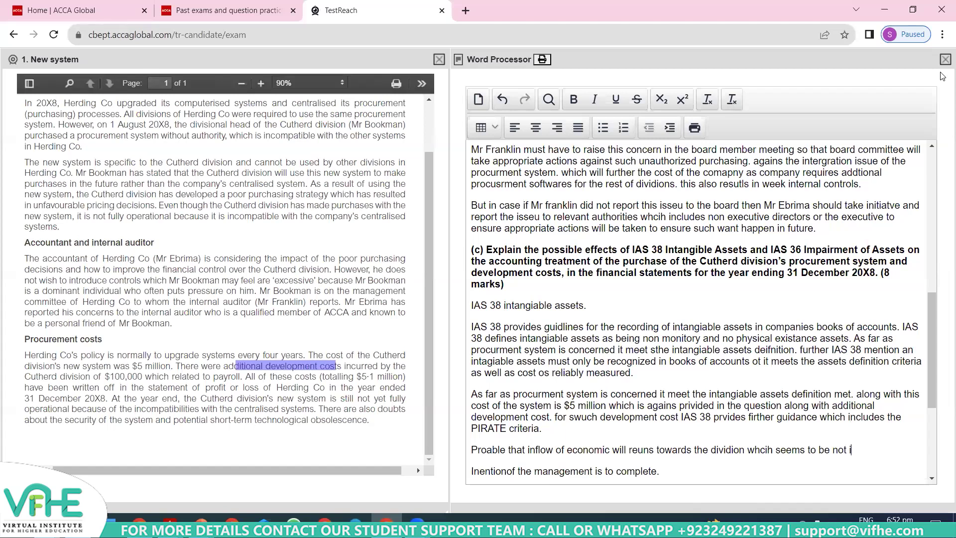
{"action": "key", "text": "BackSpace"}
{"action": "key", "text": "BackSpace"}
{"action": "key", "text": "BackSpace"}
{"action": "key", "text": "BackSpace"}
{"action": "key", "text": "BackSpace"}
{"action": "type", "text": "incorrect in future."}
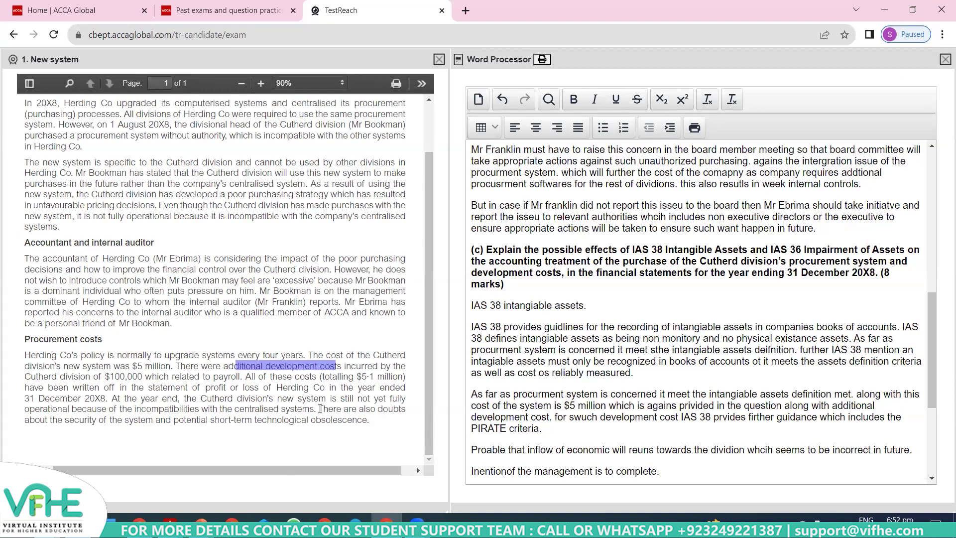
Mark the exhibit's security and obsolescence doubts and extend the economic inflow line with "as there was about the securty and potetial obsolence of this software."
{"action": "left_click_drag", "start_coordinate": [319, 409], "coordinate": [371, 428]}
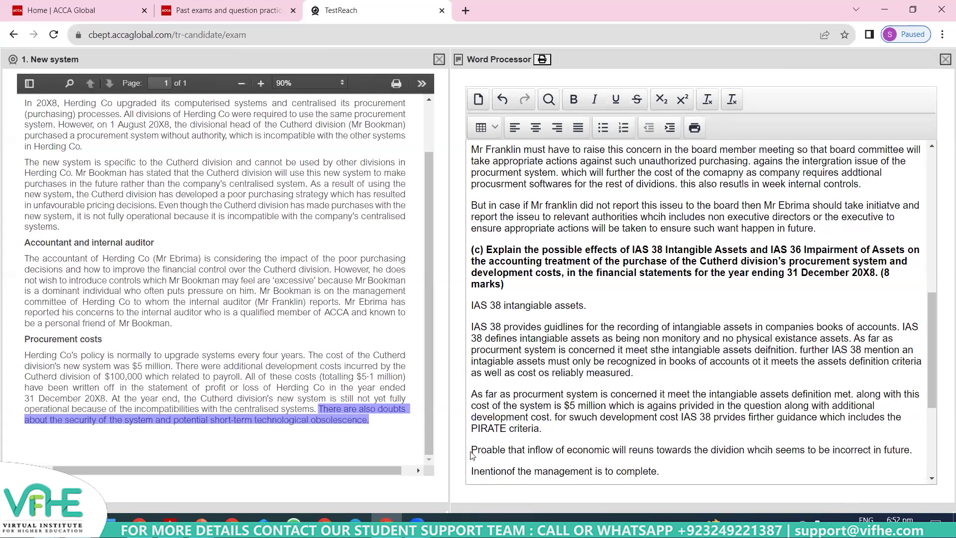
{"action": "left_click_drag", "start_coordinate": [472, 450], "coordinate": [538, 451]}
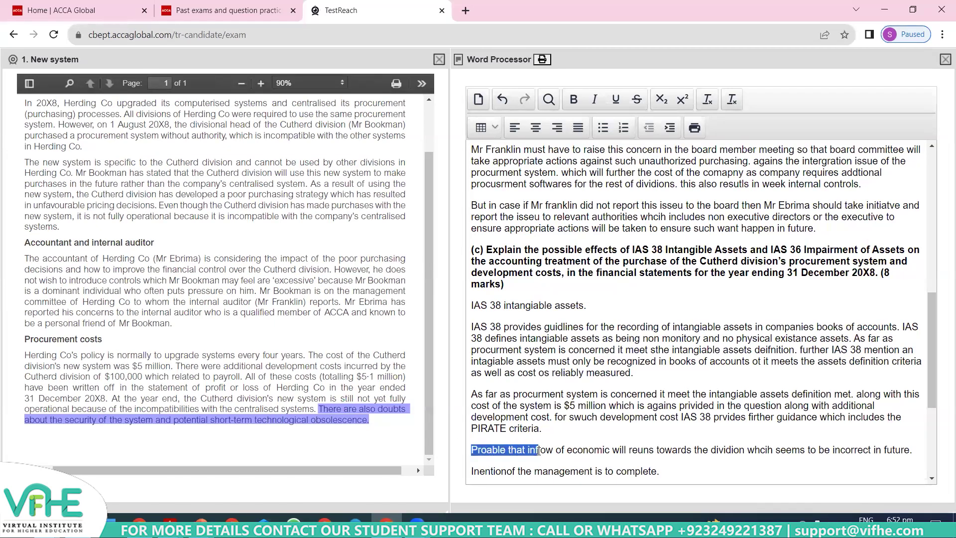
{"action": "left_click", "coordinate": [911, 451]}
{"action": "type", "text": "a"}
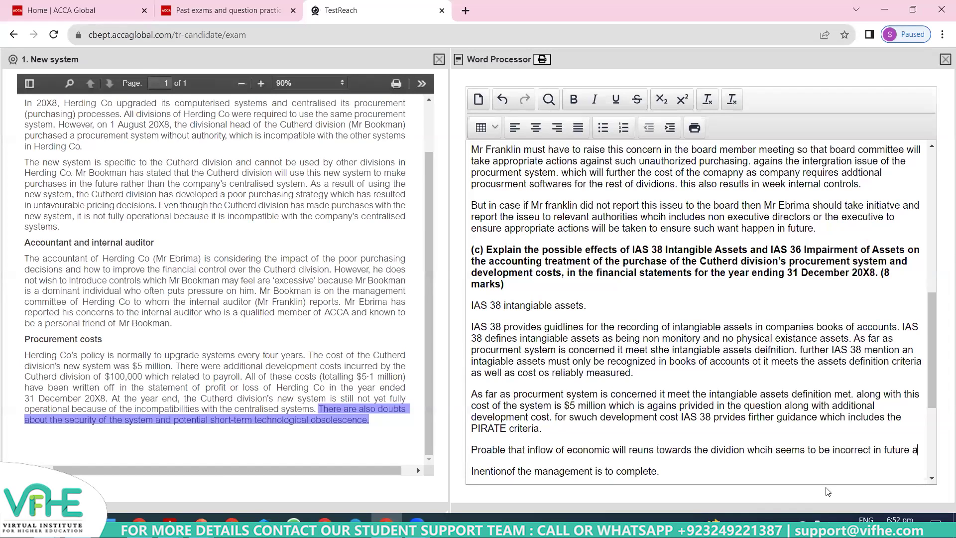
{"action": "type", "text": "s there was "}
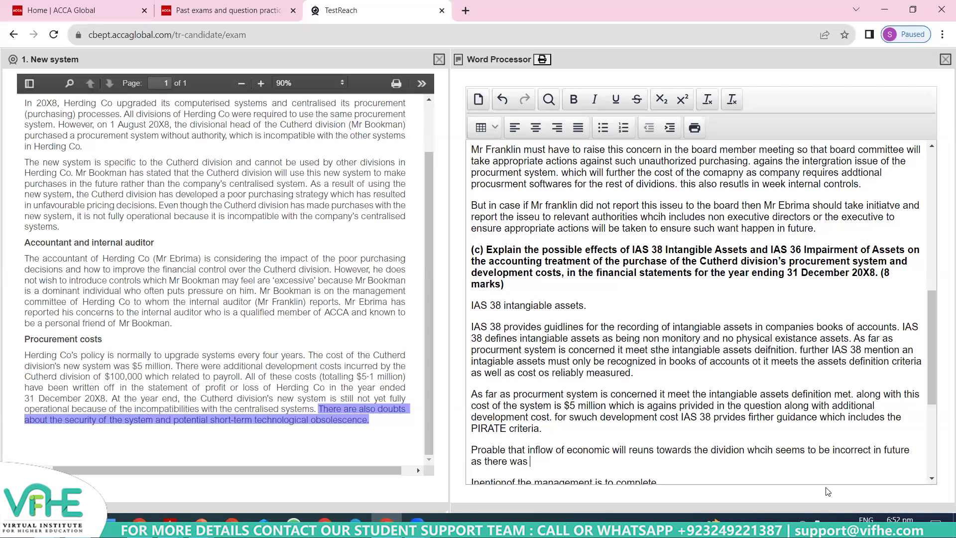
{"action": "type", "text": "about the securty and potetial obsolence of this "}
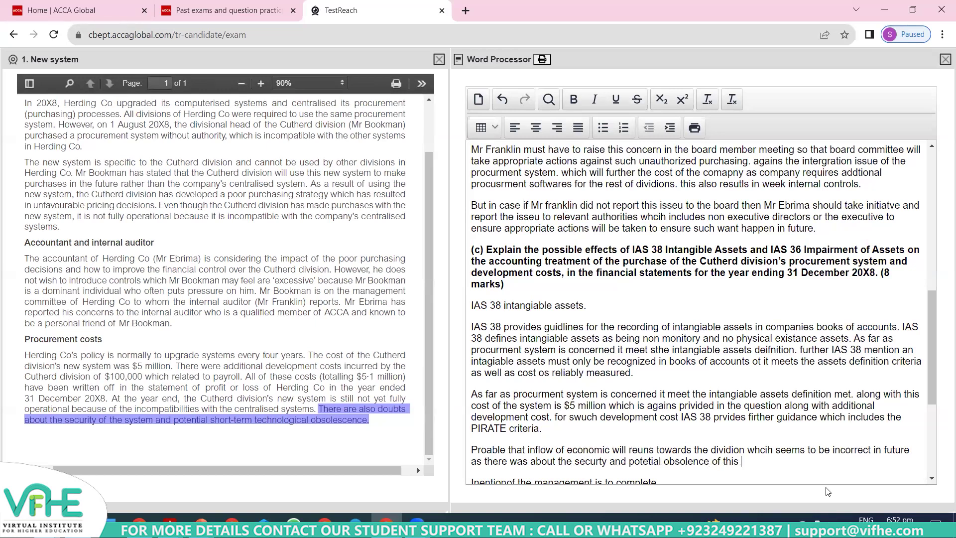
{"action": "type", "text": "software."}
{"action": "key", "text": "ctrl+End"}
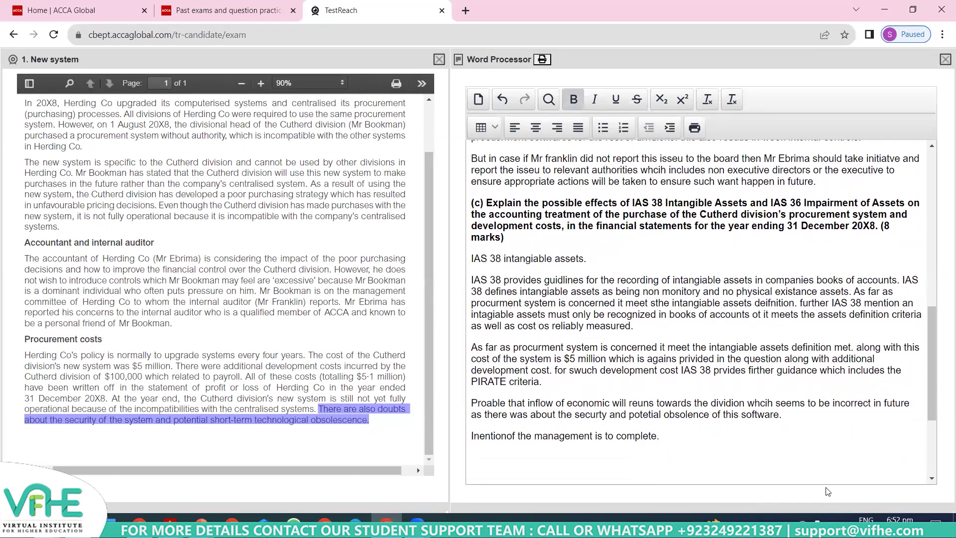
Correct the opening of the management intention line to read "Inention of the management"
{"action": "left_click_drag", "start_coordinate": [496, 403], "coordinate": [788, 414]}
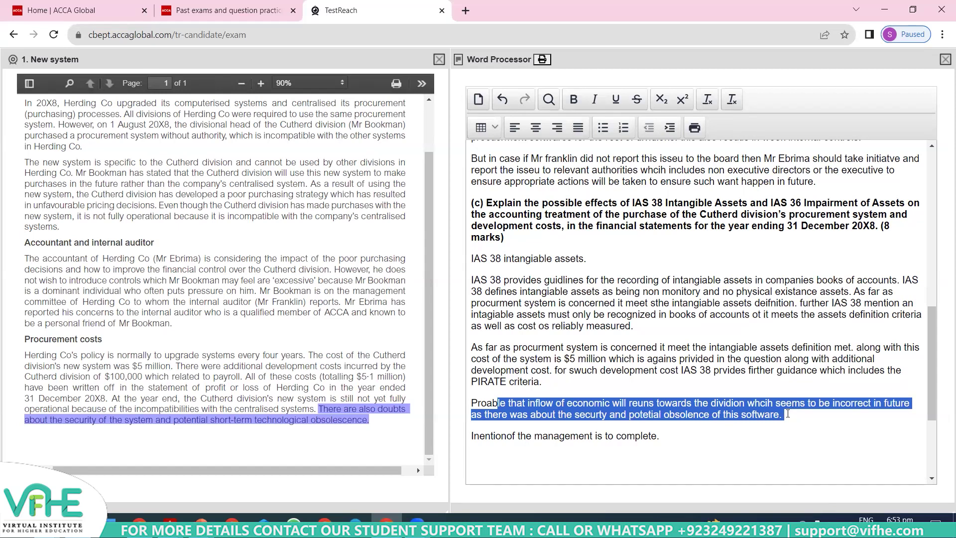
{"action": "left_click", "coordinate": [788, 413]}
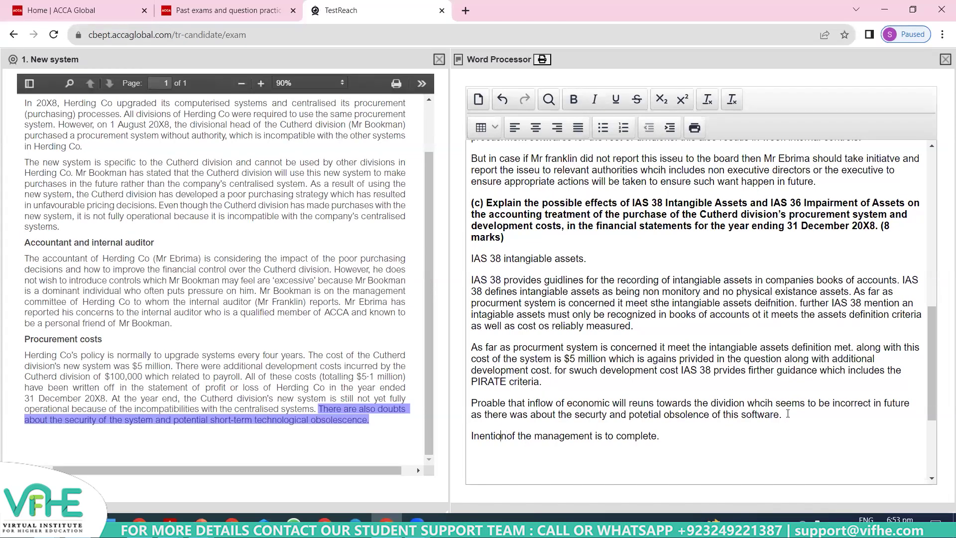
{"action": "key", "text": "BackSpace"}
{"action": "key", "text": "BackSpace"}
{"action": "type", "text": "to"}
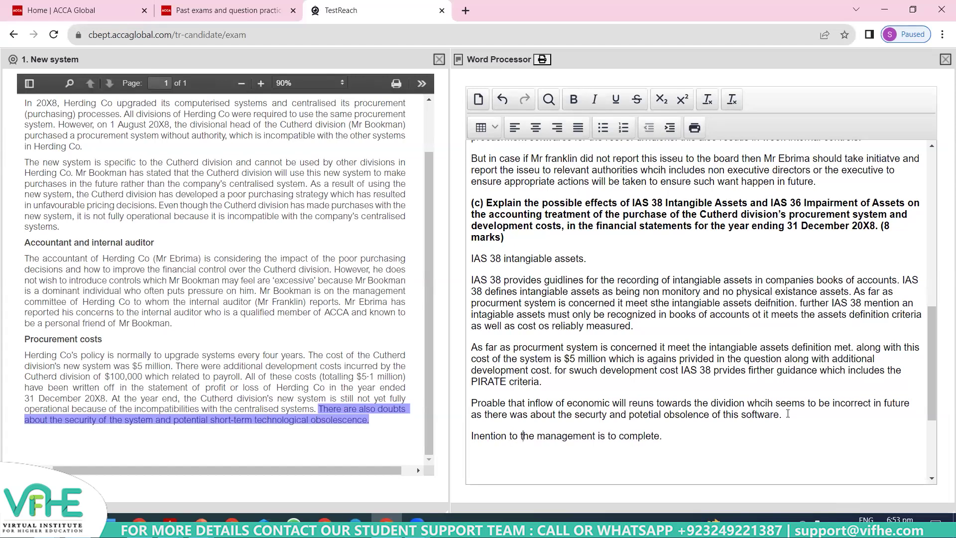
{"action": "key", "text": "BackSpace"}
{"action": "key", "text": "BackSpace"}
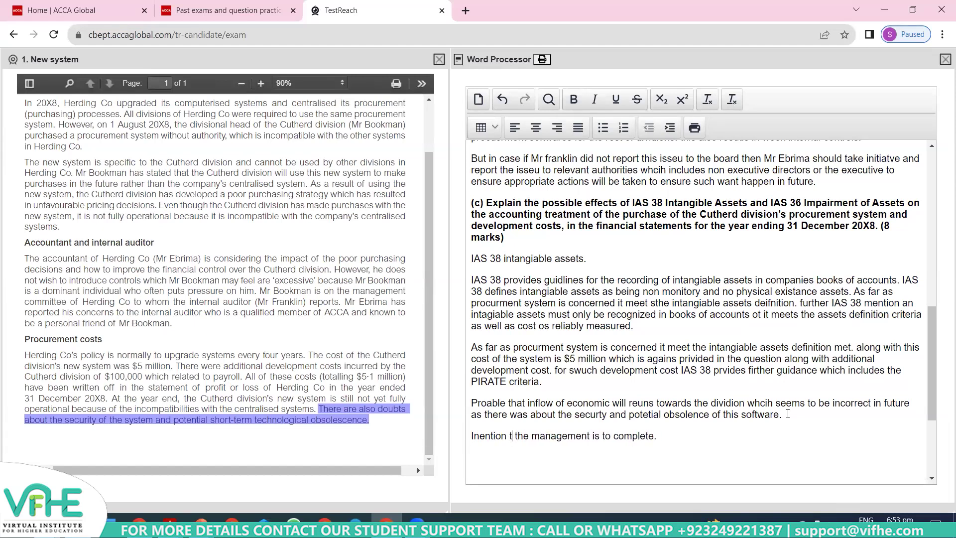
{"action": "type", "text": "pf"}
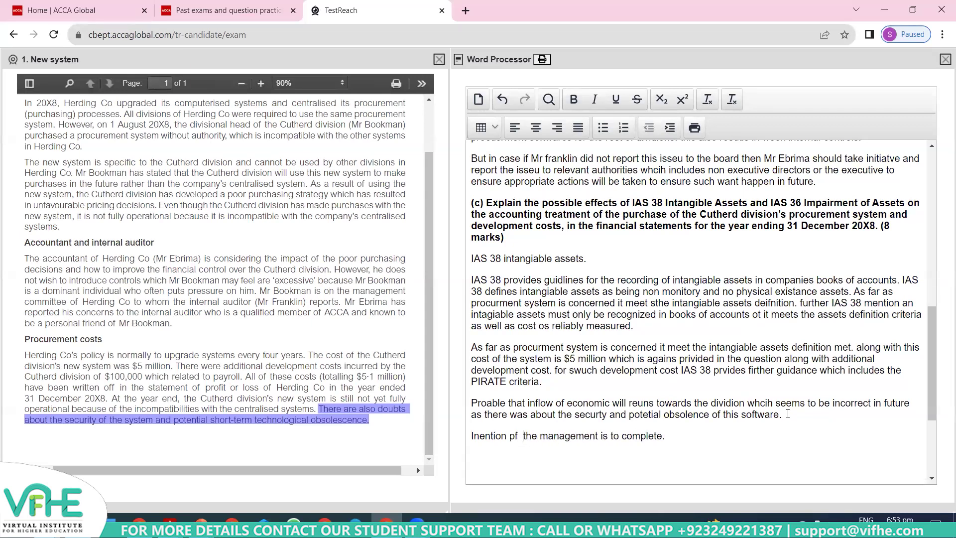
{"action": "key", "text": "Left"}
{"action": "key", "text": "Left"}
{"action": "key", "text": "Left"}
{"action": "key", "text": "Left"}
{"action": "key", "text": "Left"}
{"action": "key", "text": "Left"}
{"action": "key", "text": "BackSpace"}
Extend the intention line with "this intangible which seems obvios as", the divisional head's name and "had purhcased this system."
{"action": "type", "text": "omplete"}
{"action": "type", "text": " this inta"}
{"action": "type", "text": "ngi"}
{"action": "type", "text": "ble which seems o"}
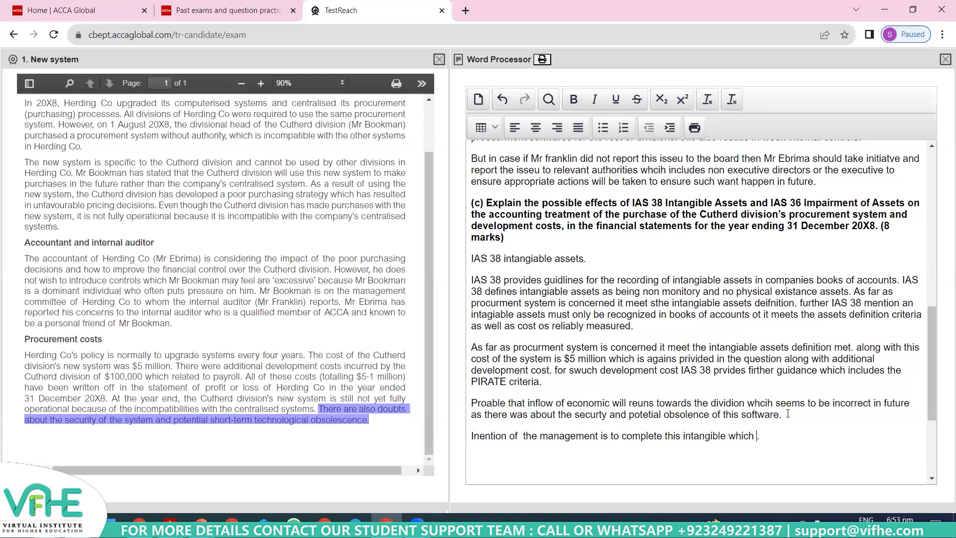
{"action": "type", "text": "bvios t"}
{"action": "key", "text": "BackSpace"}
{"action": "type", "text": "as Mr Book"}
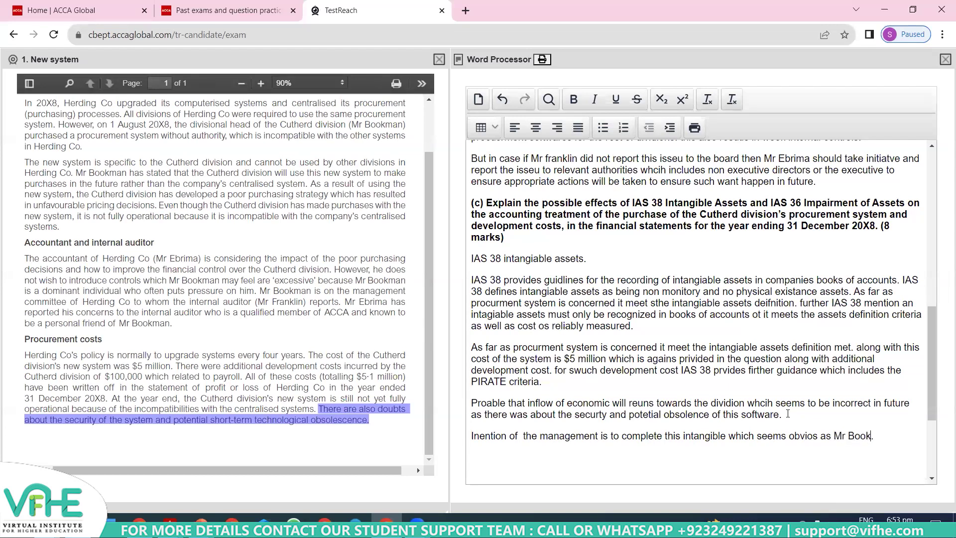
{"action": "type", "text": "man had purhcased this system."}
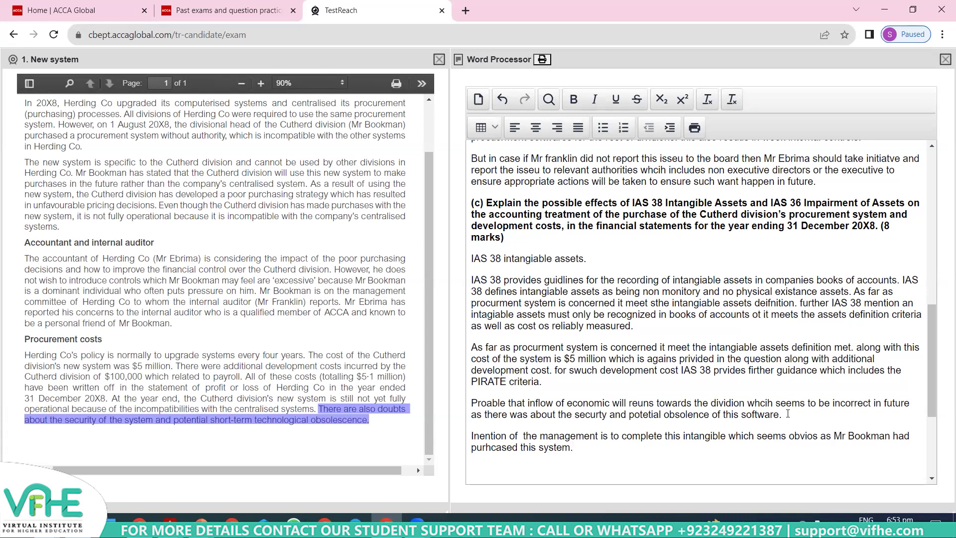
Add a new line beginning "REliable cost estimateis also pprovided in" below the intention line
{"action": "key", "text": "Return"}
{"action": "type", "text": "REliable cost est"}
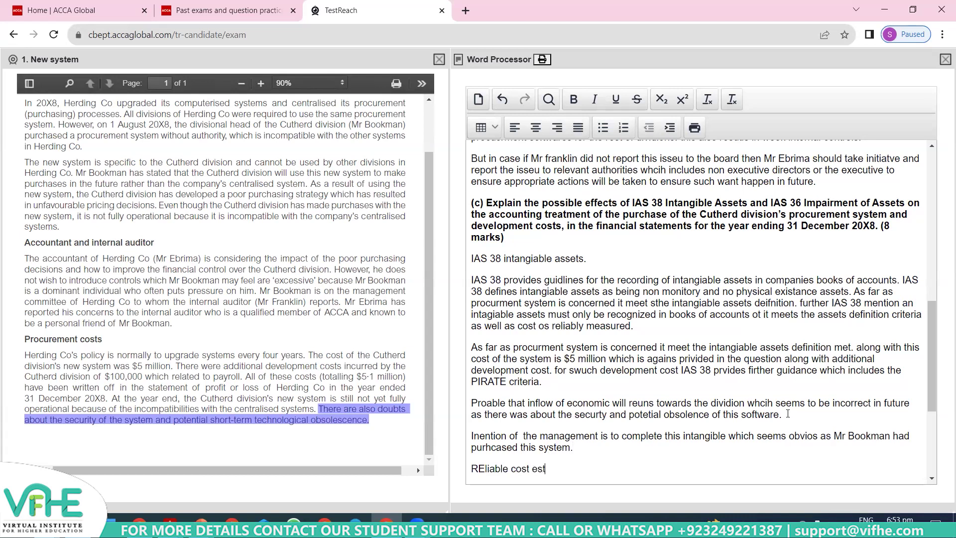
{"action": "type", "text": "imateis also [provide"}
{"action": "key", "text": "BackSpace"}
{"action": "key", "text": "BackSpace"}
{"action": "key", "text": "BackSpace"}
{"action": "key", "text": "BackSpace"}
{"action": "key", "text": "BackSpace"}
{"action": "key", "text": "BackSpace"}
{"action": "key", "text": "BackSpace"}
{"action": "key", "text": "BackSpace"}
{"action": "key", "text": "BackSpace"}
{"action": "type", "text": "pprovided in wu"}
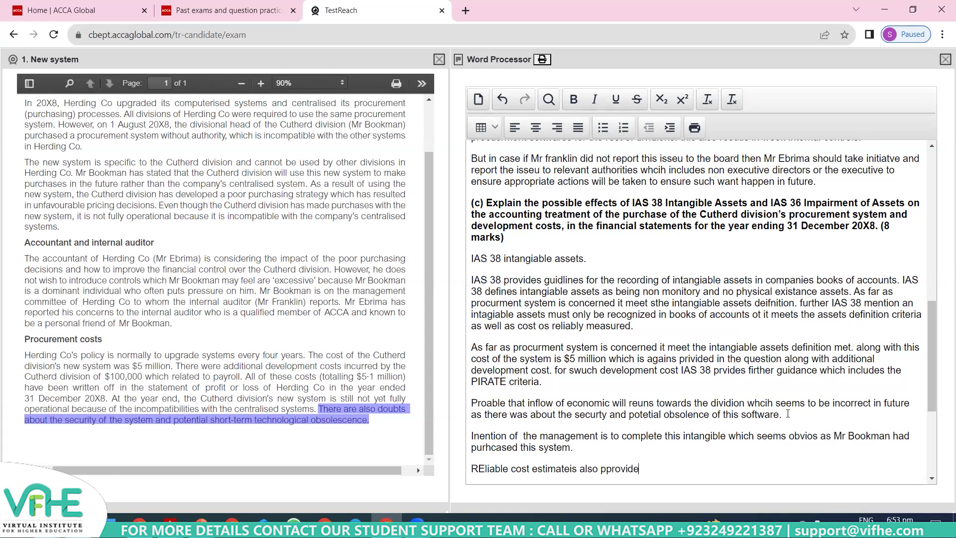
Finish the reliable cost line with "questoin of being $100,000."
{"action": "key", "text": "BackSpace"}
{"action": "key", "text": "BackSpace"}
{"action": "type", "text": "questoin of beiong"}
{"action": "key", "text": "BackSpace"}
{"action": "key", "text": "BackSpace"}
{"action": "key", "text": "BackSpace"}
{"action": "type", "text": "ng $100,00."}
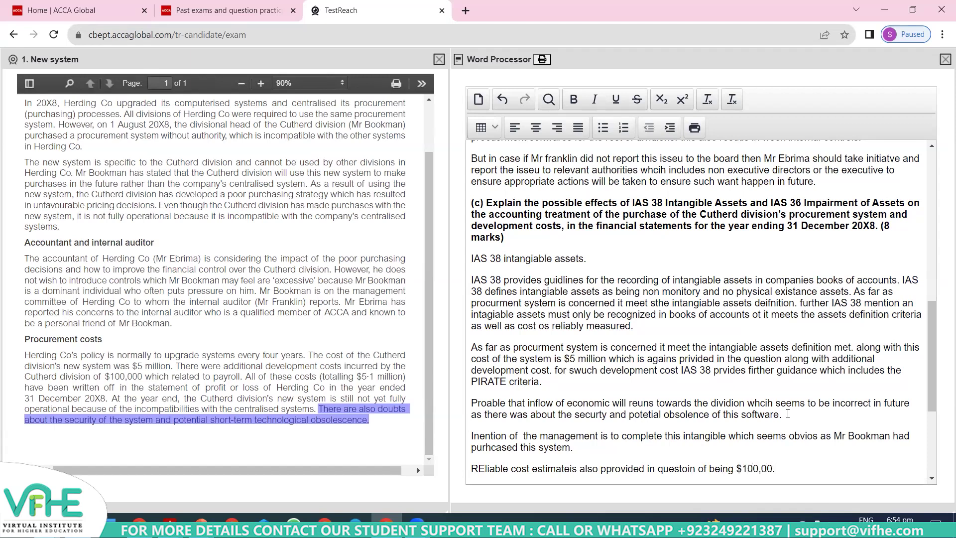
{"action": "key", "text": "BackSpace"}
{"action": "type", "text": "0."}
Add the line "Adequate resource are availbe to the entity and incase if management needds further resources can acquire from the market"
{"action": "key", "text": "Return"}
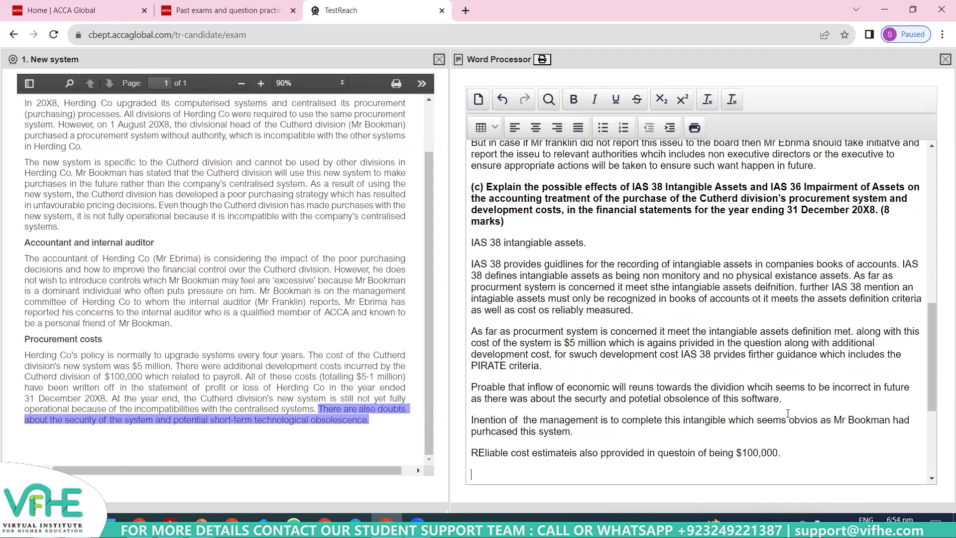
{"action": "type", "text": "A"}
{"action": "type", "text": "dequate resource s"}
{"action": "key", "text": "BackSpace"}
{"action": "key", "text": "BackSpace"}
{"action": "type", "text": "are availbe t"}
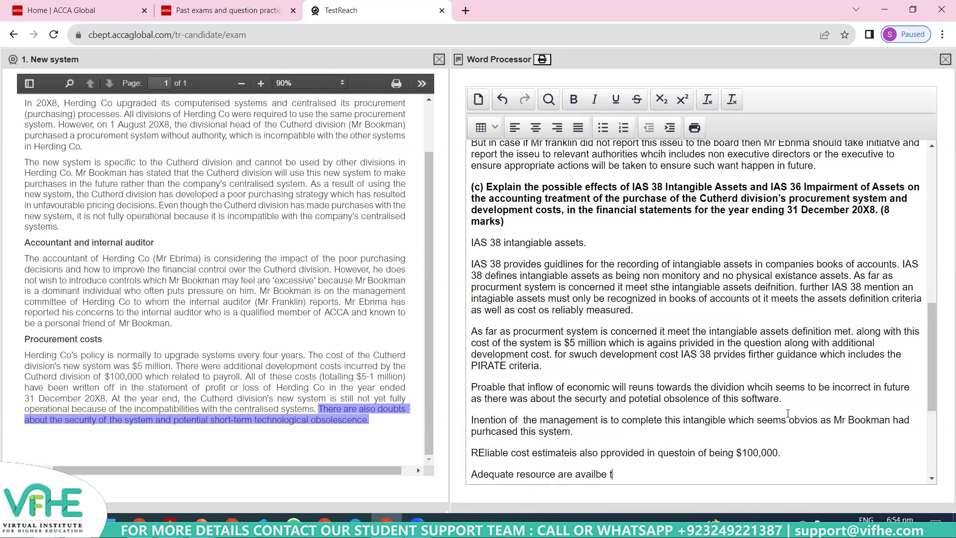
{"action": "type", "text": "o the entity and incase if me"}
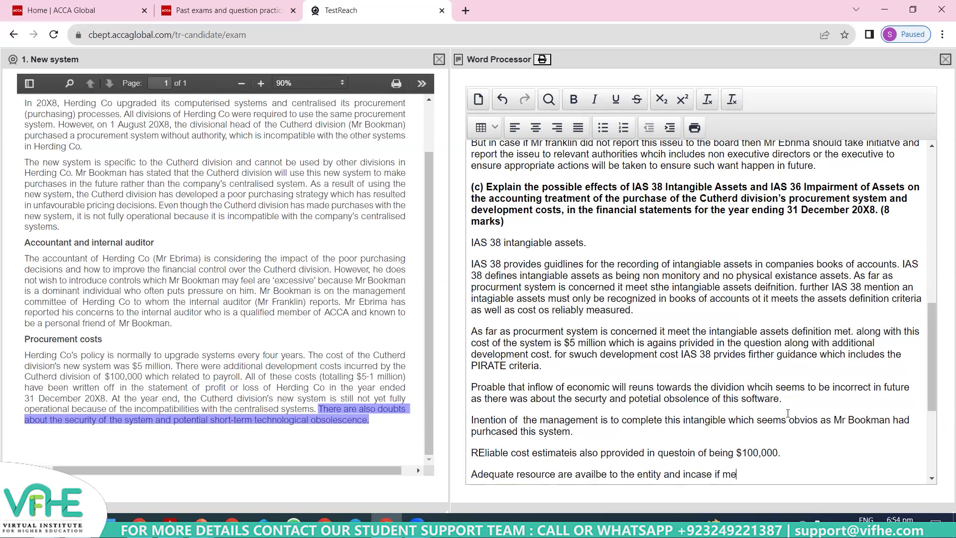
{"action": "key", "text": "BackSpace"}
{"action": "type", "text": "anagement needds furt"}
{"action": "type", "text": "resource s"}
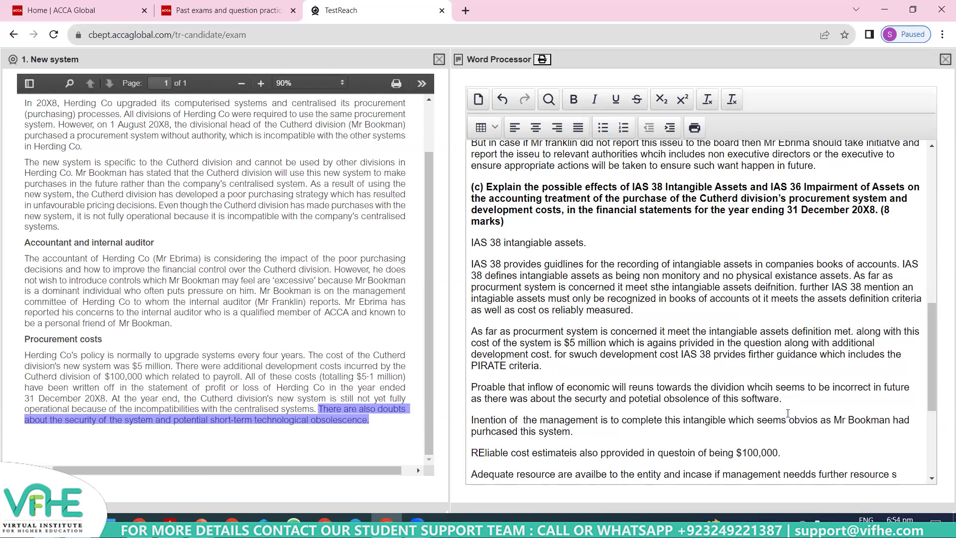
{"action": "key", "text": "BackSpace"}
{"action": "key", "text": "BackSpace"}
{"action": "type", "text": "s can acquire from the marketr"}
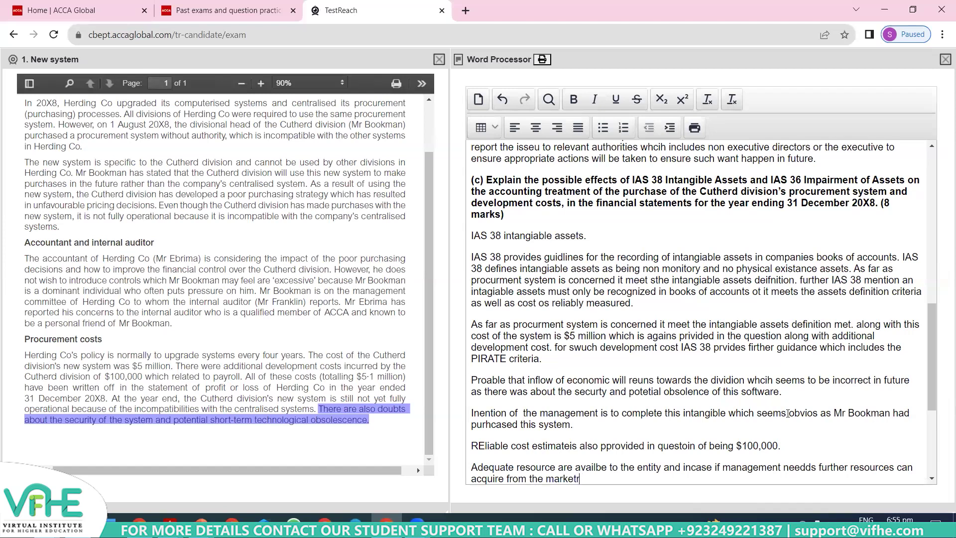
Extend the adequate resources line with "which is eveident from the interest of" followed by the divisional head's name
{"action": "key", "text": "BackSpace"}
{"action": "type", "text": "which is e"}
{"action": "type", "text": "veiden"}
{"action": "type", "text": "t from the interest o"}
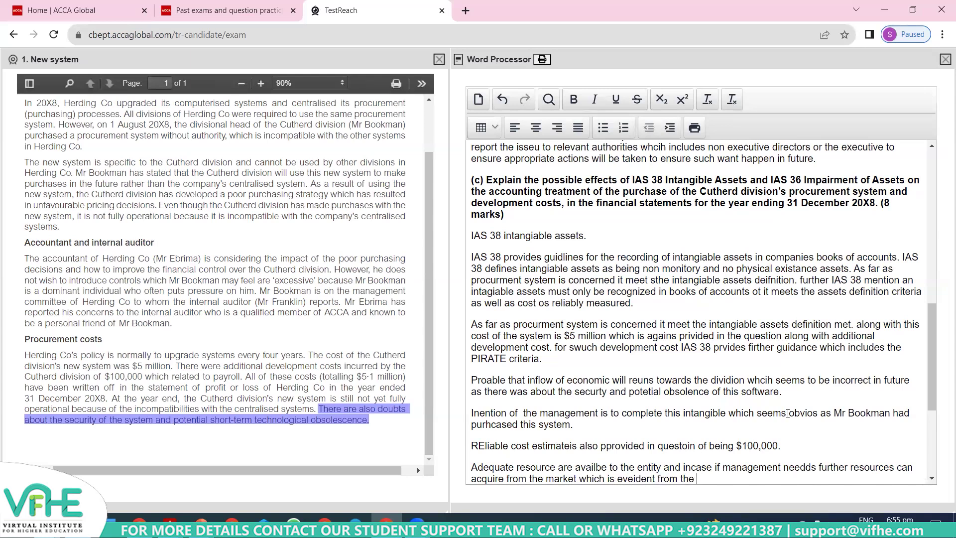
{"action": "type", "text": "f Mr bookman."}
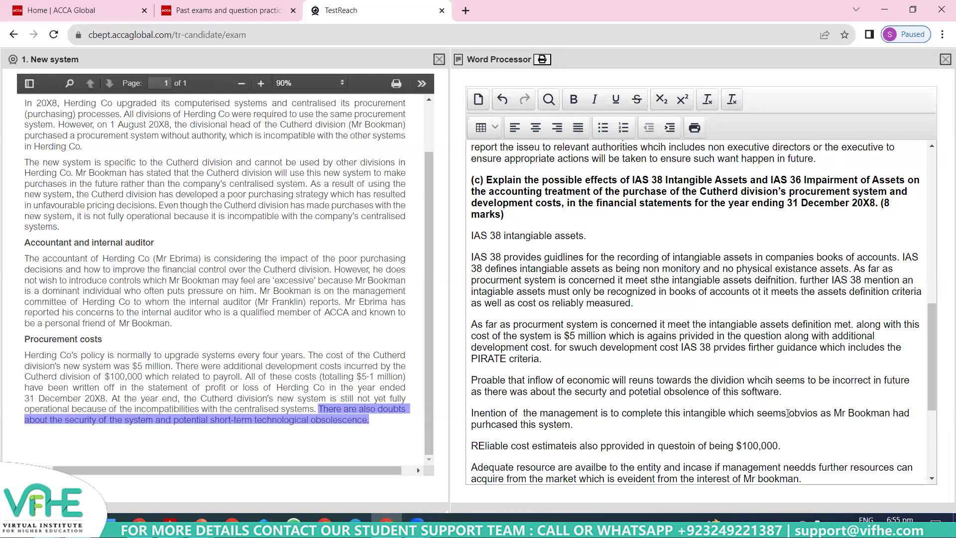
Start a new line below the adequate resources line and correct "needds" to "needs" in it
{"action": "key", "text": "Return"}
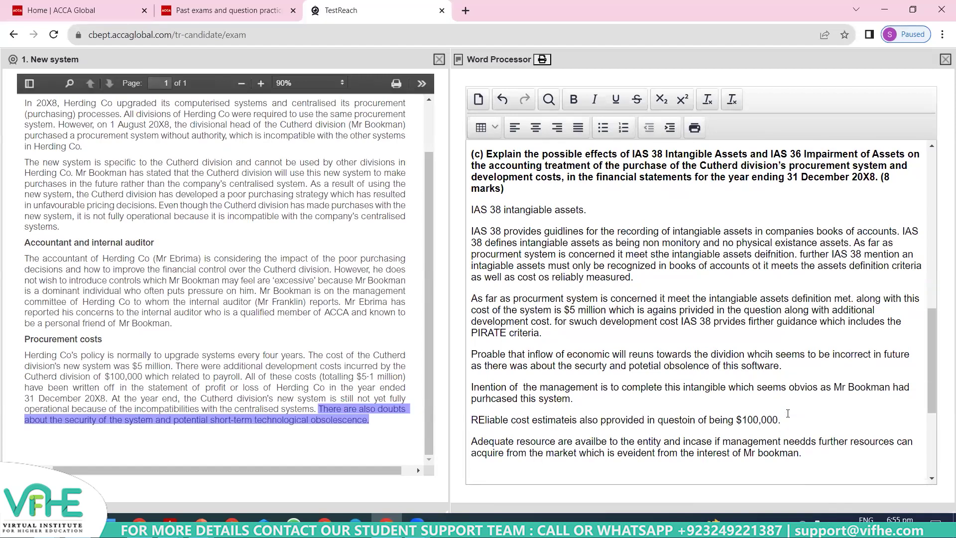
{"action": "left_click", "coordinate": [807, 442]}
{"action": "key", "text": "BackSpace"}
{"action": "key", "text": "Down"}
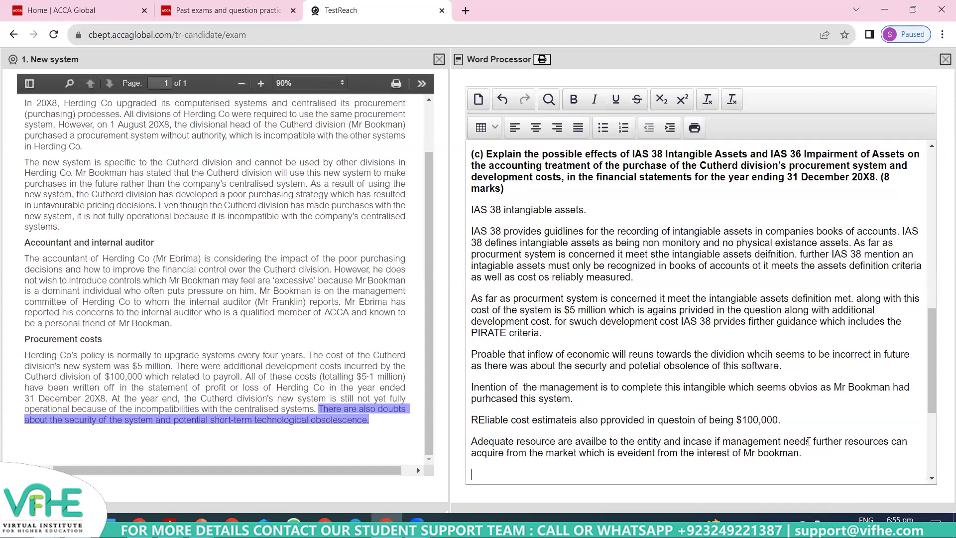
Write "Expected to be benefitial for the company." on the new line
{"action": "type", "text": "Expected to "}
{"action": "type", "text": "be profitable "}
{"action": "type", "text": "?"}
{"action": "key", "text": "BackSpace"}
{"action": "key", "text": "BackSpace"}
{"action": "key", "text": "BackSpace"}
{"action": "key", "text": "BackSpace"}
{"action": "key", "text": "BackSpace"}
{"action": "key", "text": "BackSpace"}
{"action": "key", "text": "BackSpace"}
{"action": "key", "text": "BackSpace"}
{"action": "key", "text": "BackSpace"}
{"action": "key", "text": "BackSpace"}
{"action": "key", "text": "BackSpace"}
{"action": "key", "text": "BackSpace"}
{"action": "type", "text": "be"}
{"action": "type", "text": "nefiti"}
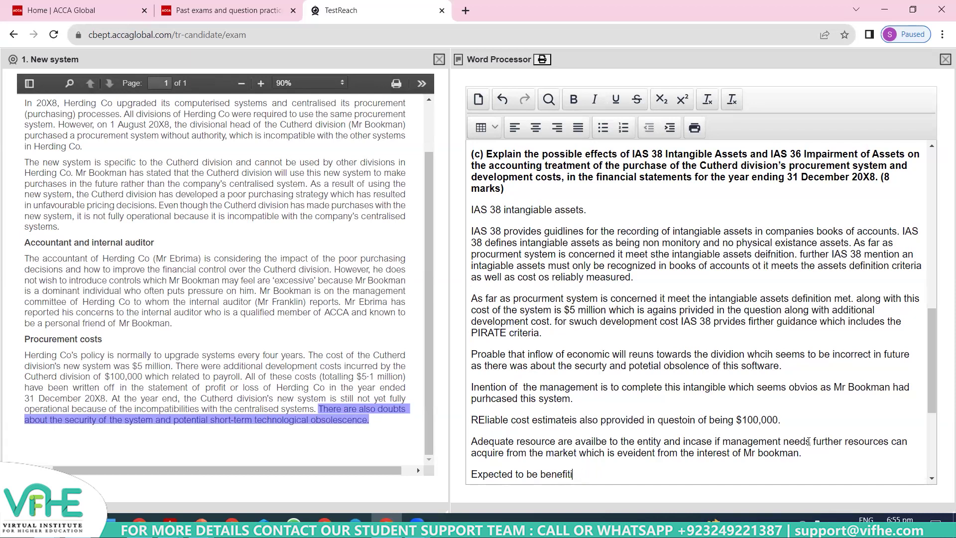
{"action": "type", "text": "al for the company."}
Mark the exhibit's security and obsolescence doubts again and continue the expected benefit line with "it seesm that dividion needs to abondan this software"
{"action": "left_click", "coordinate": [319, 408]}
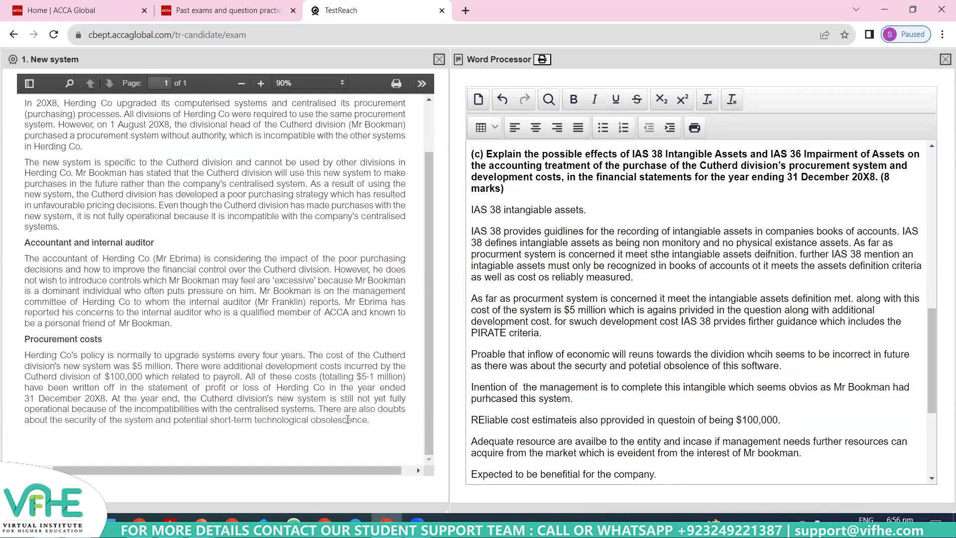
{"action": "left_click_drag", "start_coordinate": [348, 420], "coordinate": [371, 421]}
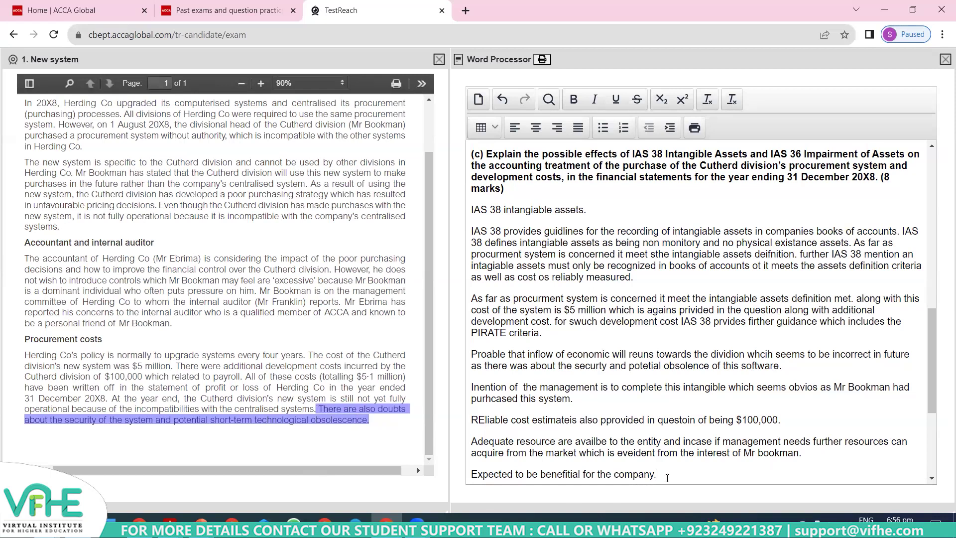
{"action": "type", "text": "it see"}
{"action": "type", "text": "sm t"}
{"action": "type", "text": "hat management"}
{"action": "key", "text": "BackSpace"}
{"action": "key", "text": "BackSpace"}
{"action": "key", "text": "BackSpace"}
{"action": "key", "text": "BackSpace"}
{"action": "key", "text": "BackSpace"}
{"action": "key", "text": "BackSpace"}
{"action": "key", "text": "BackSpace"}
{"action": "key", "text": "BackSpace"}
{"action": "key", "text": "BackSpace"}
{"action": "key", "text": "BackSpace"}
{"action": "key", "text": "BackSpace"}
{"action": "type", "text": "dividion needs to abondan this software be"}
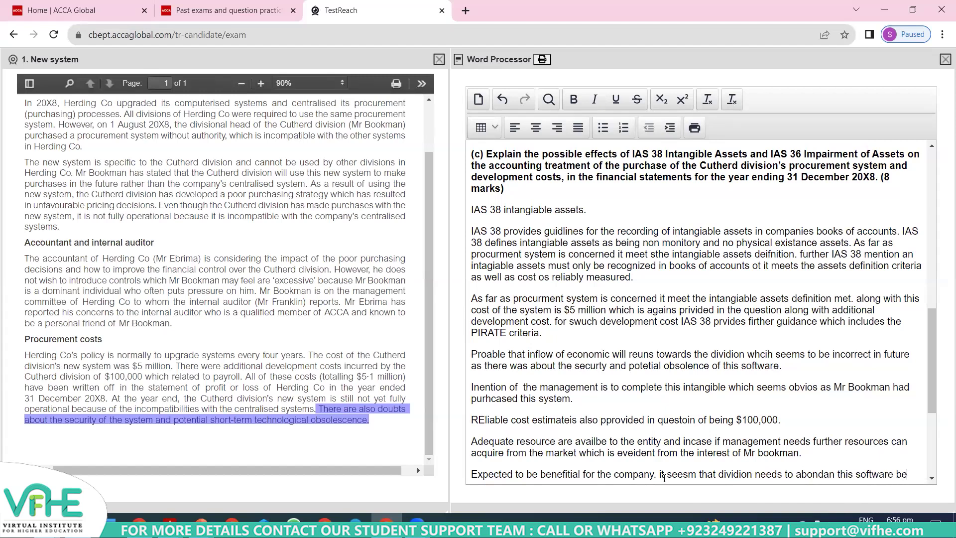
Finish the abandonment sentence with "because of security threats and obsolence."
{"action": "type", "text": "cause of "}
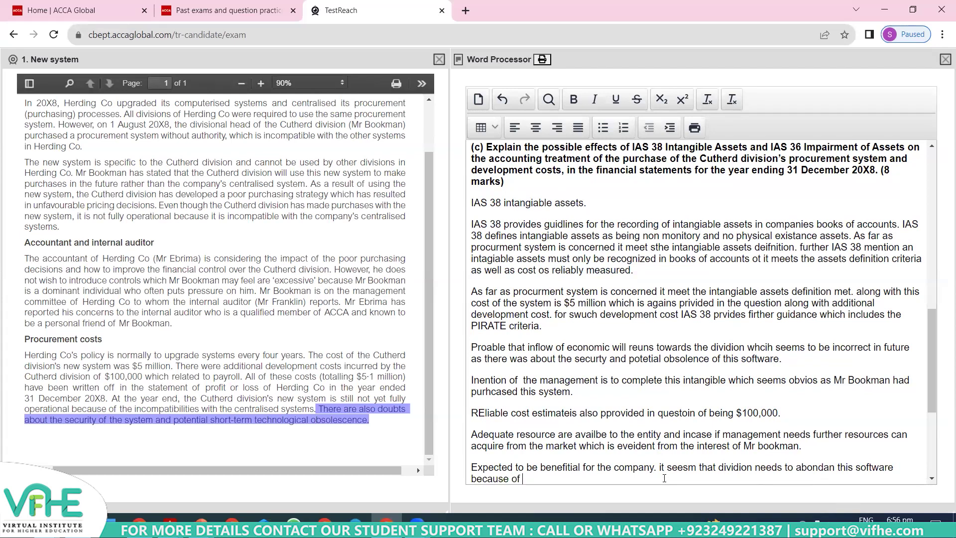
{"action": "type", "text": "security "}
{"action": "type", "text": "threats "}
{"action": "type", "text": "threats and obs"}
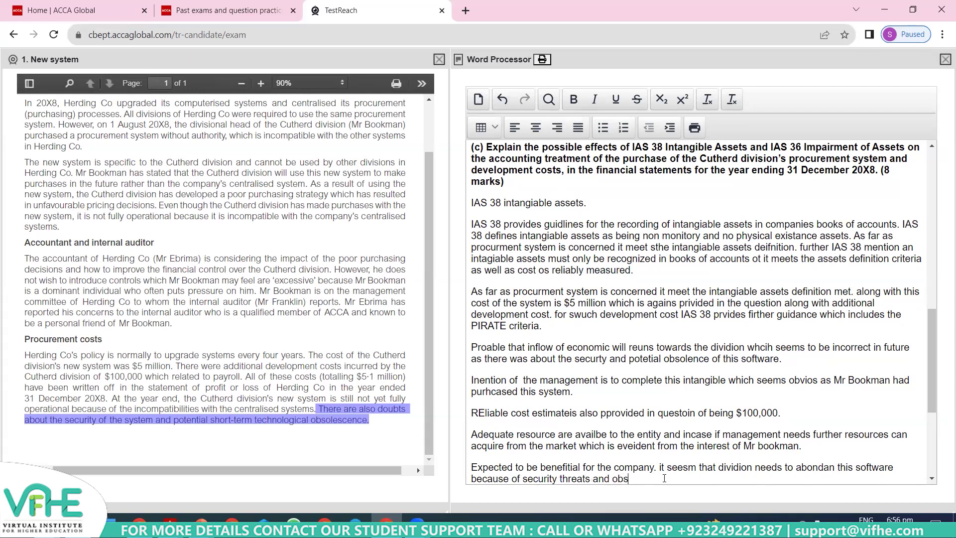
{"action": "type", "text": "olence."}
Start a new paragraph below the expected benefit line with "Here It seems"
{"action": "key", "text": "Return"}
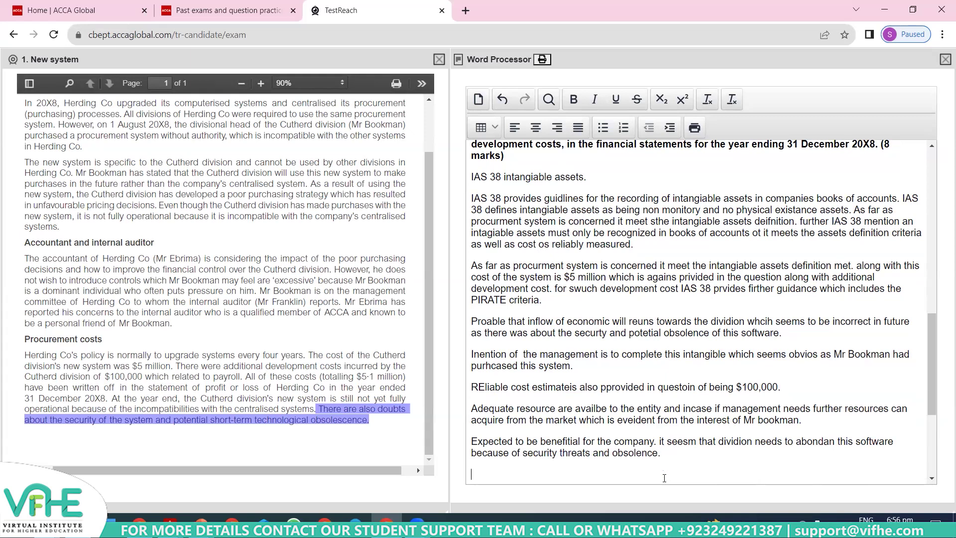
{"action": "key", "text": "Return"}
{"action": "type", "text": "Here"}
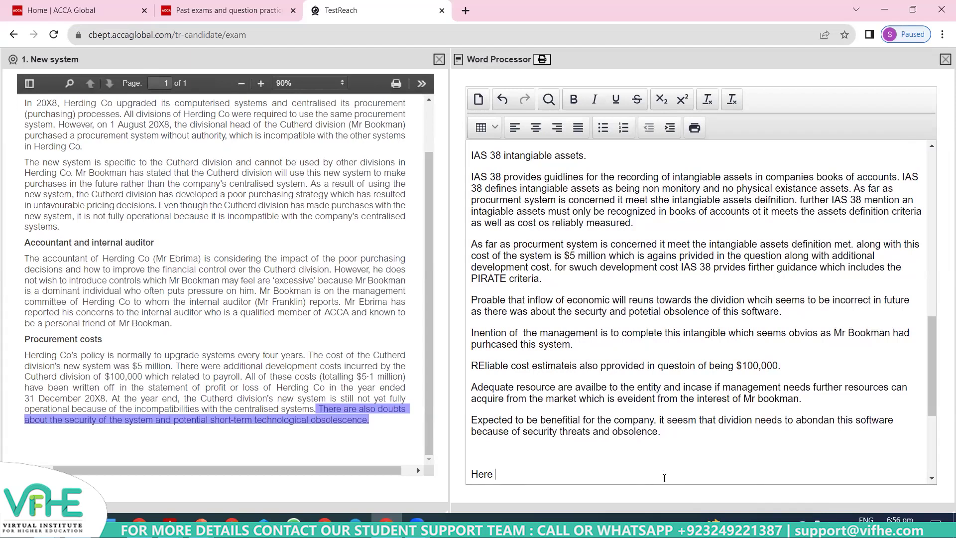
{"action": "key", "text": "Delete"}
{"action": "type", "text": "we"}
{"action": "key", "text": "BackSpace"}
{"action": "key", "text": "BackSpace"}
{"action": "type", "text": "It seeems"}
{"action": "key", "text": "BackSpace"}
{"action": "key", "text": "BackSpace"}
{"action": "key", "text": "BackSpace"}
{"action": "key", "text": "BackSpace"}
{"action": "key", "text": "BackSpace"}
{"action": "key", "text": "BackSpace"}
{"action": "type", "text": "eems "}
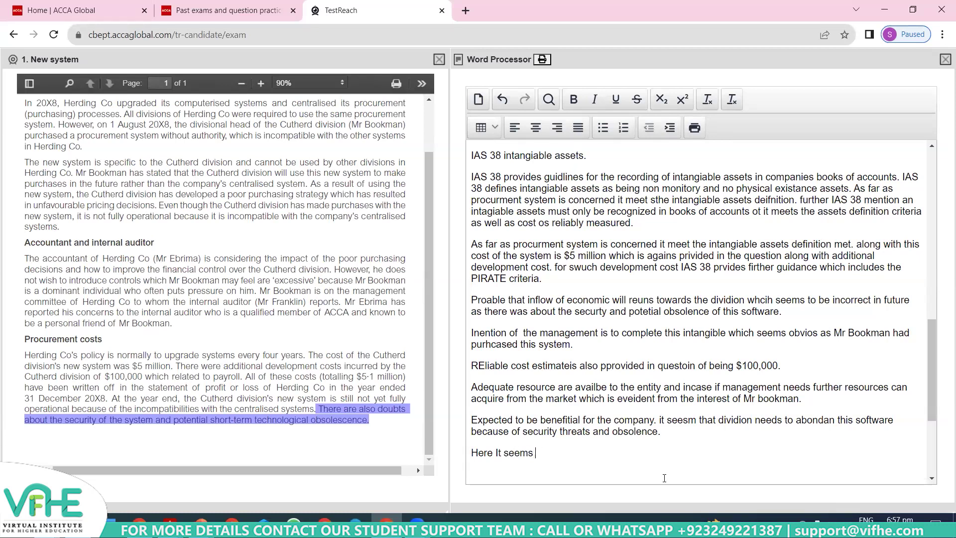
Continue the new paragraph with "that as of now only $5 million value shou", correcting the "$5" and "value" typos
{"action": "type", "text": "that as of now ma"}
{"action": "key", "text": "BackSpace"}
{"action": "key", "text": "BackSpace"}
{"action": "type", "text": "only %"}
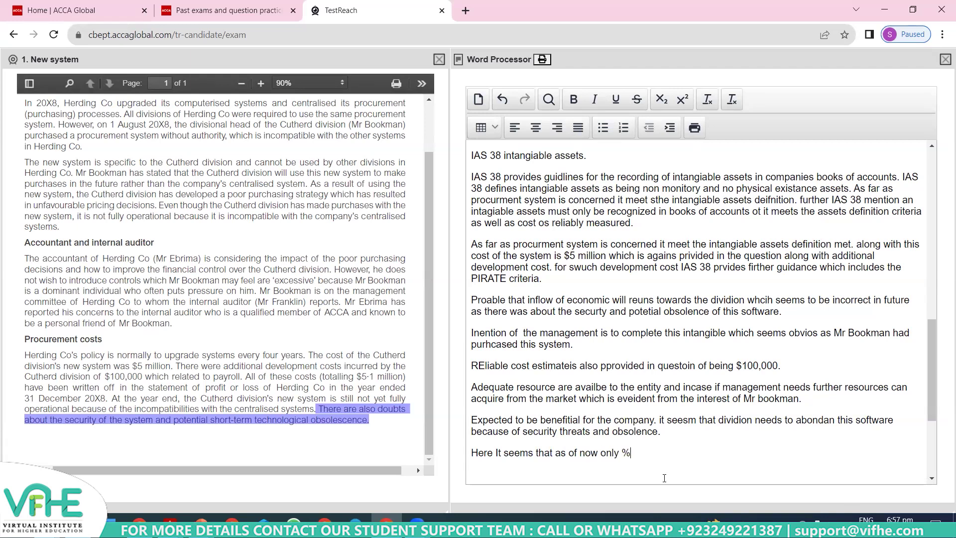
{"action": "type", "text": " million calue"}
{"action": "key", "text": "Left"}
{"action": "key", "text": "Left"}
{"action": "key", "text": "Left"}
{"action": "key", "text": "shift+Left"}
{"action": "type", "text": "$5"}
{"action": "key", "text": "BackSpace"}
{"action": "type", "text": "v"}
{"action": "type", "text": " shou"}
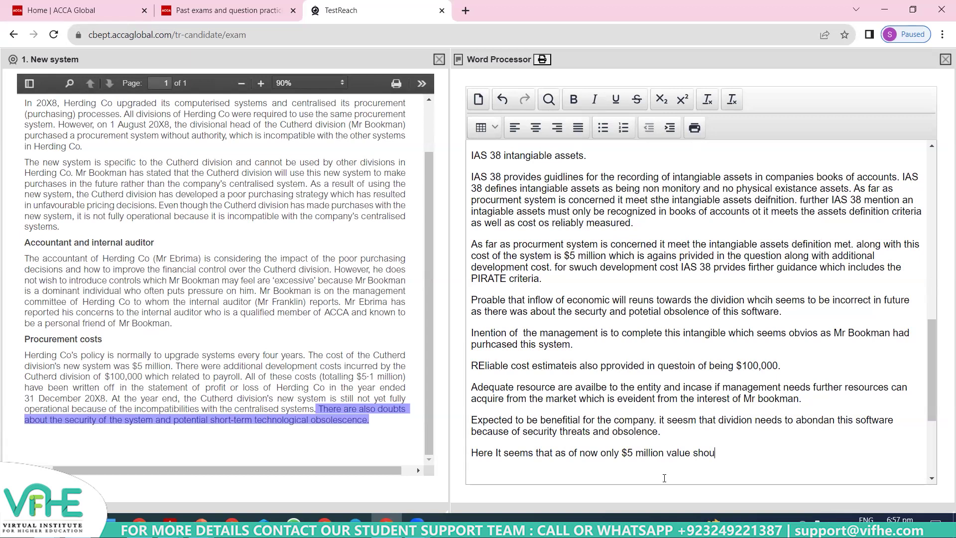
Complete the capitalisation clause to read "should be capitalized becasue this is the cost of procurment sys"
{"action": "type", "text": "ld be capitallized becasue thisis t"}
{"action": "key", "text": "BackSpace"}
{"action": "key", "text": "BackSpace"}
{"action": "key", "text": "BackSpace"}
{"action": "key", "text": "BackSpace"}
{"action": "type", "text": "is the cost of pro"}
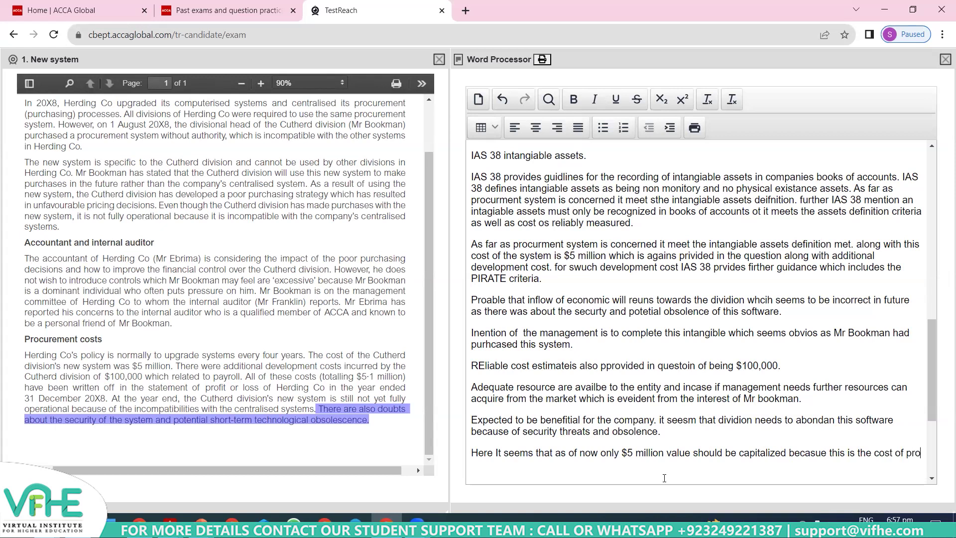
{"action": "type", "text": "curment sys"}
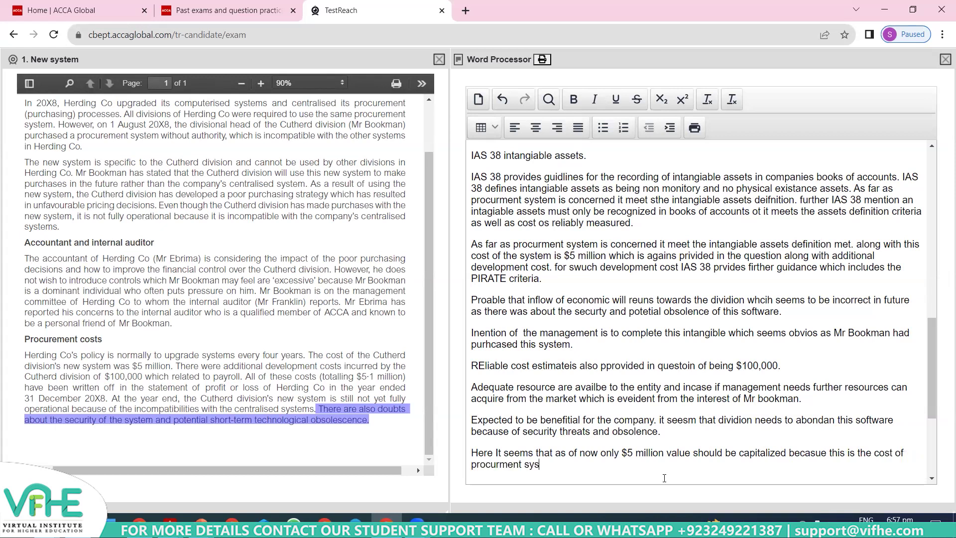
Complete "system" and add "as far as development cost is conerned once all the capitalization xriteria were met only than this intagiabl"
{"action": "type", "text": "tem, as far as development co"}
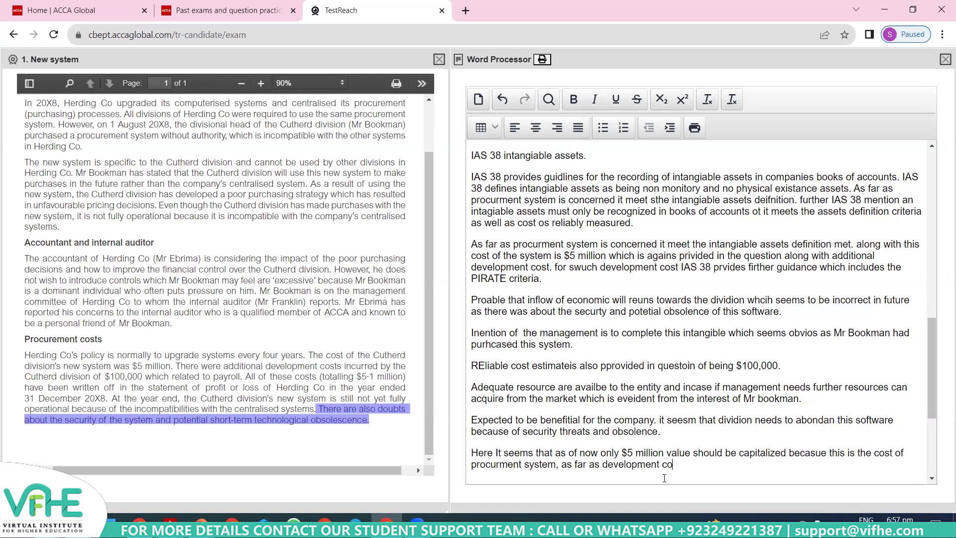
{"action": "type", "text": "st is conerned once al"}
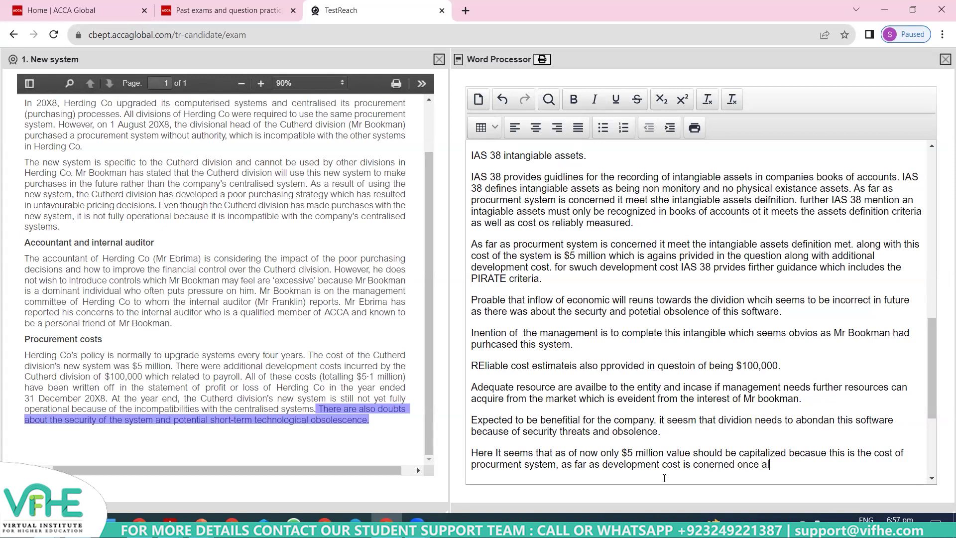
{"action": "type", "text": "l the capitalization xriteria we"}
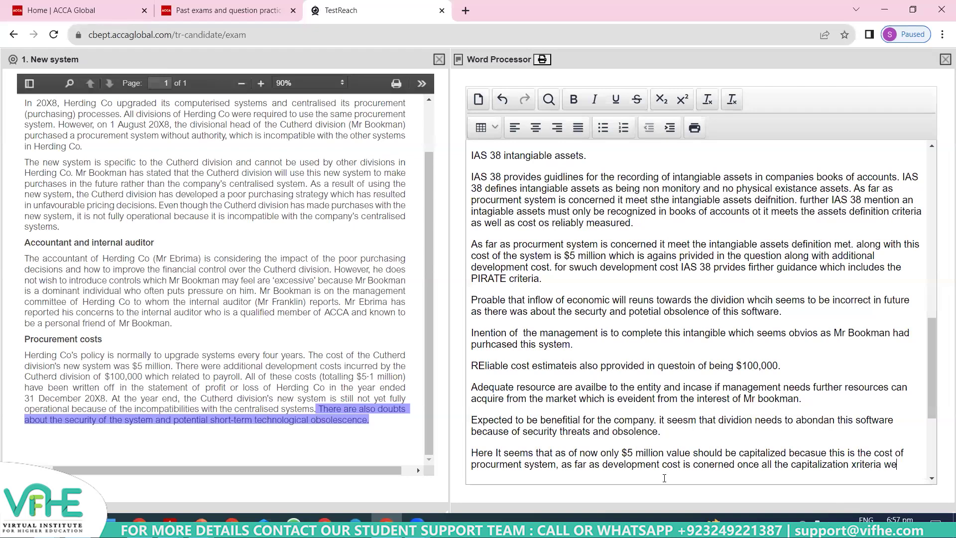
{"action": "type", "text": "re met only than this intagiabl"}
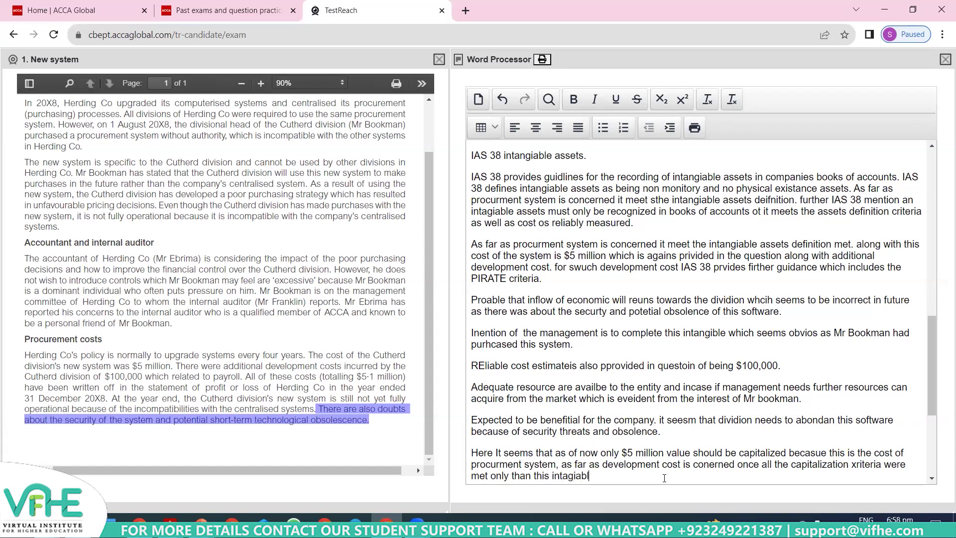
Reword the sentence's ending after "only than this" as "development cost can be capialized." and start a new line
{"action": "type", "text": "e can be recorded in"}
{"action": "type", "text": "books"}
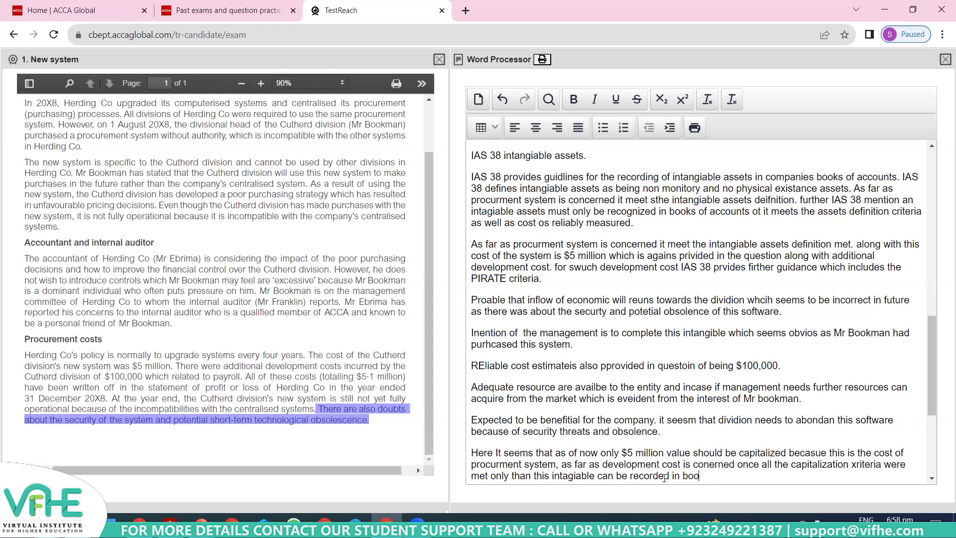
{"action": "key", "text": "BackSpace"}
{"action": "key", "text": "BackSpace"}
{"action": "key", "text": "BackSpace"}
{"action": "key", "text": "BackSpace"}
{"action": "key", "text": "BackSpace"}
{"action": "key", "text": "BackSpace"}
{"action": "key", "text": "BackSpace"}
{"action": "key", "text": "BackSpace"}
{"action": "key", "text": "BackSpace"}
{"action": "key", "text": "BackSpace"}
{"action": "key", "text": "BackSpace"}
{"action": "key", "text": "BackSpace"}
{"action": "key", "text": "BackSpace"}
{"action": "key", "text": "BackSpace"}
{"action": "key", "text": "BackSpace"}
{"action": "key", "text": "BackSpace"}
{"action": "key", "text": "BackSpace"}
{"action": "key", "text": "BackSpace"}
{"action": "key", "text": "BackSpace"}
{"action": "key", "text": "BackSpace"}
{"action": "key", "text": "BackSpace"}
{"action": "type", "text": "dev"}
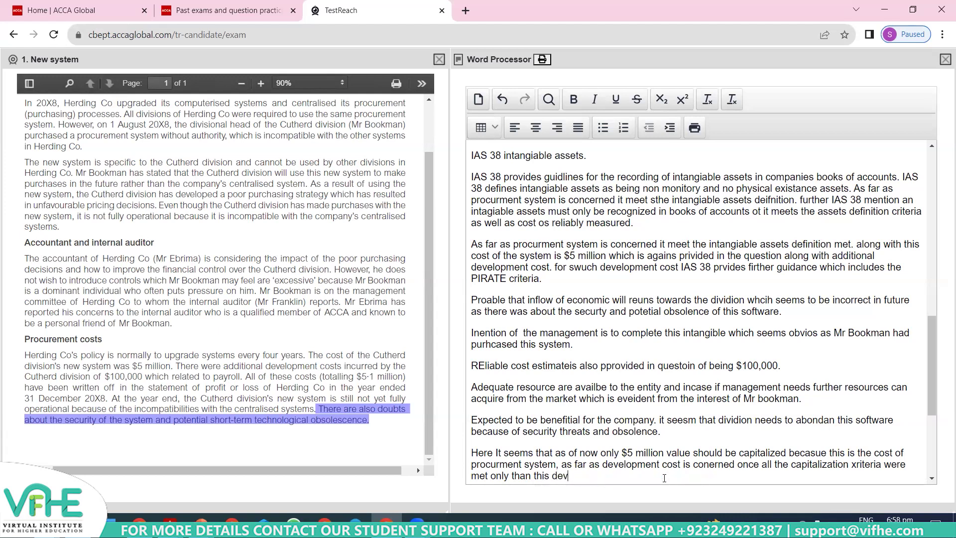
{"action": "type", "text": "elopment cost can be capialized."}
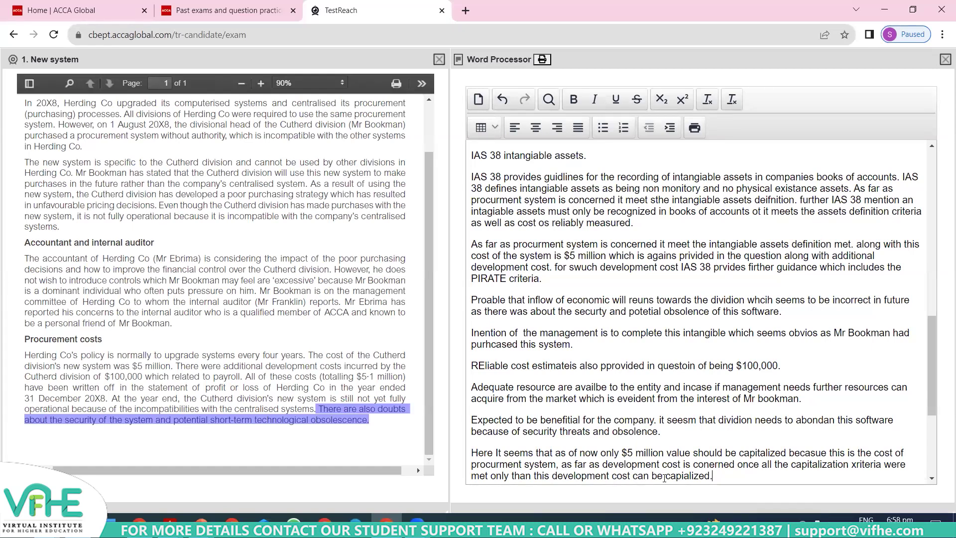
{"action": "key", "text": "Return"}
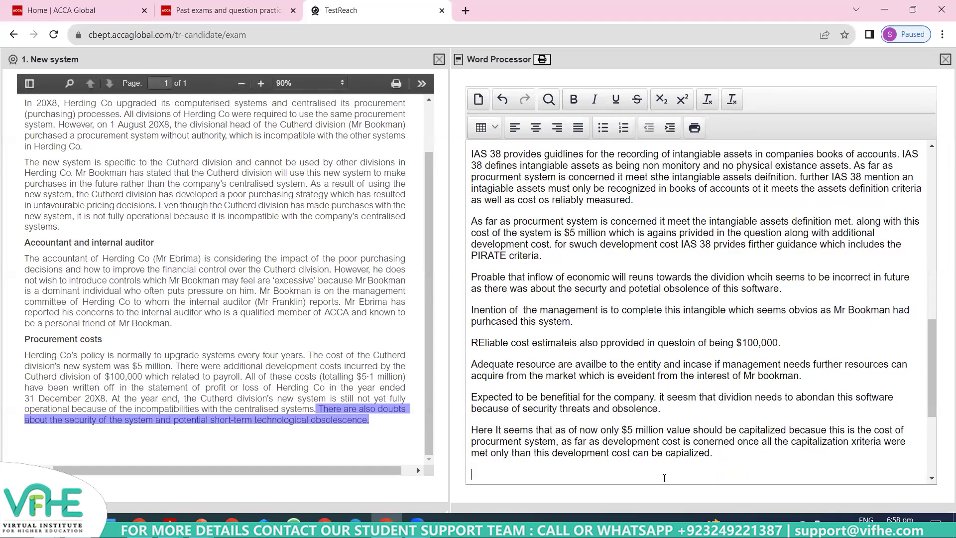
Go back to the part (c) requirement and mark its IAS 38 and IAS 36 references
{"action": "scroll", "coordinate": [665, 478], "scroll_direction": "down", "scroll_amount": 1}
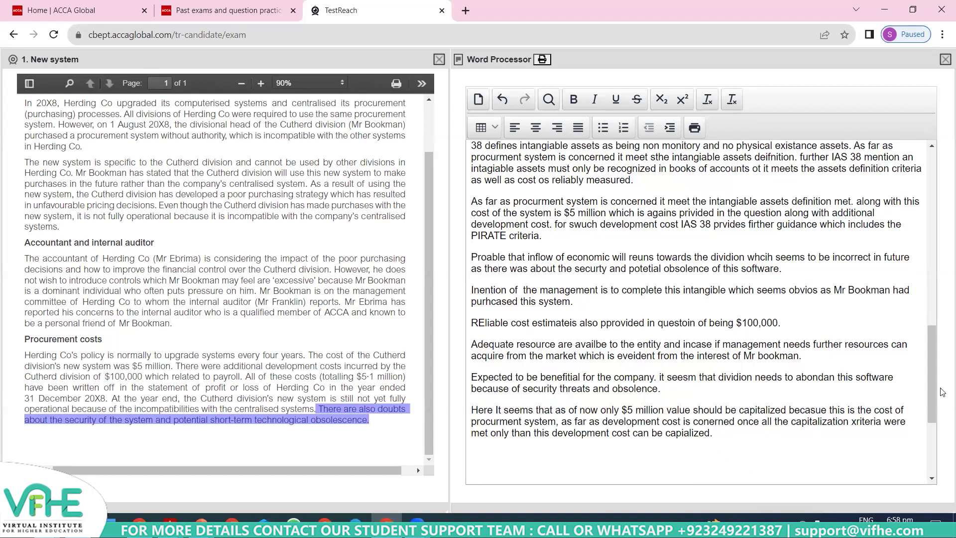
{"action": "left_click_drag", "start_coordinate": [932, 381], "coordinate": [931, 336]}
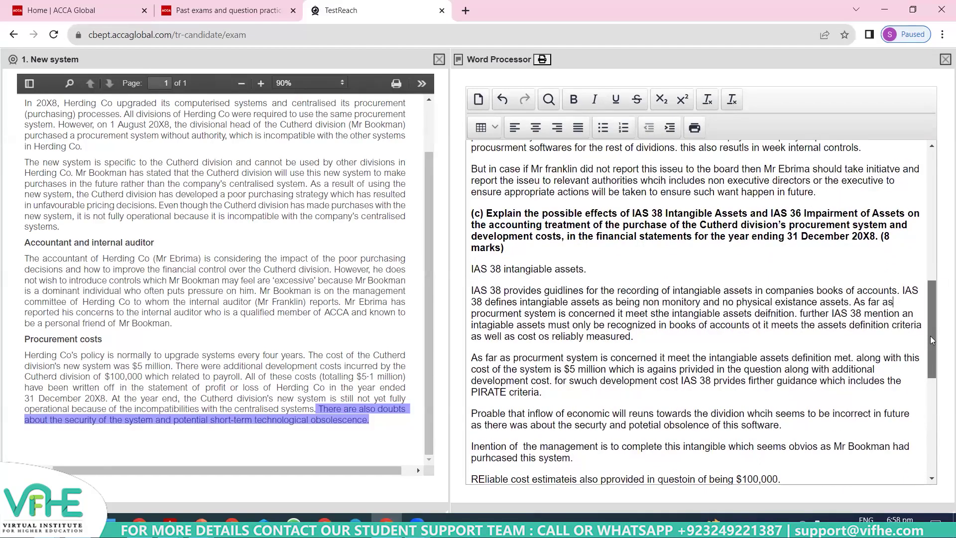
{"action": "left_click_drag", "start_coordinate": [621, 213], "coordinate": [697, 213]}
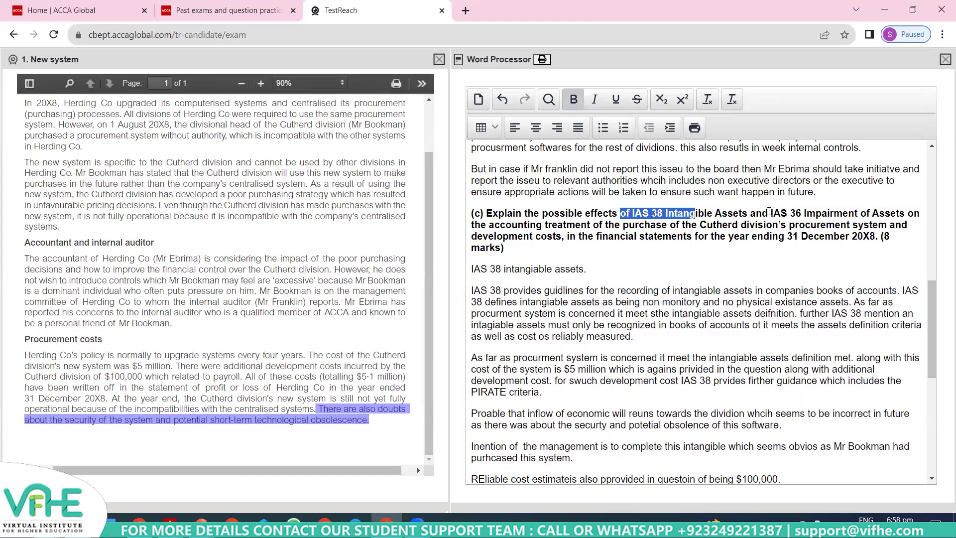
{"action": "left_click_drag", "start_coordinate": [769, 213], "coordinate": [884, 215]}
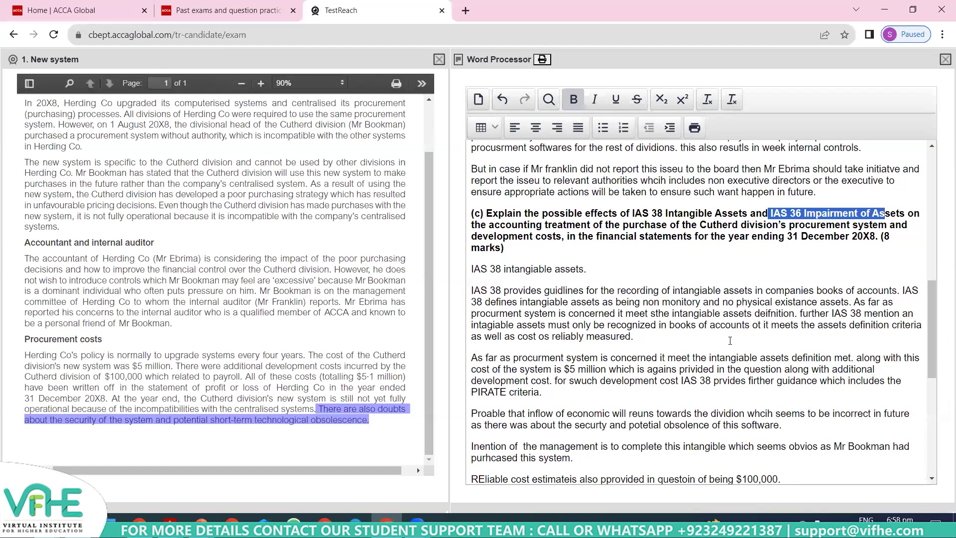
Add the heading line "IAS 36 impairment application" below the capitalisation paragraph at the end of the answer
{"action": "key", "text": "Down"}
{"action": "key", "text": "Down"}
{"action": "key", "text": "Down"}
{"action": "key", "text": "Down"}
{"action": "key", "text": "Down"}
{"action": "key", "text": "Down"}
{"action": "key", "text": "Down"}
{"action": "key", "text": "Down"}
{"action": "key", "text": "Down"}
{"action": "key", "text": "Down"}
{"action": "key", "text": "Down"}
{"action": "key", "text": "Down"}
{"action": "key", "text": "Down"}
{"action": "key", "text": "Down"}
{"action": "key", "text": "Down"}
{"action": "key", "text": "Down"}
{"action": "key", "text": "Down"}
{"action": "key", "text": "Down"}
{"action": "key", "text": "Down"}
{"action": "key", "text": "Down"}
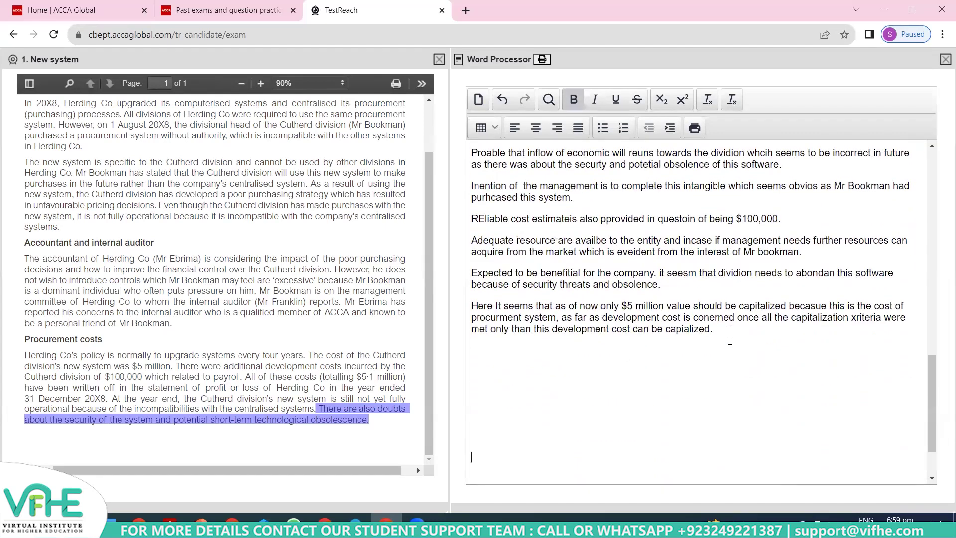
{"action": "key", "text": "BackSpace"}
{"action": "type", "text": "IAS 36 i"}
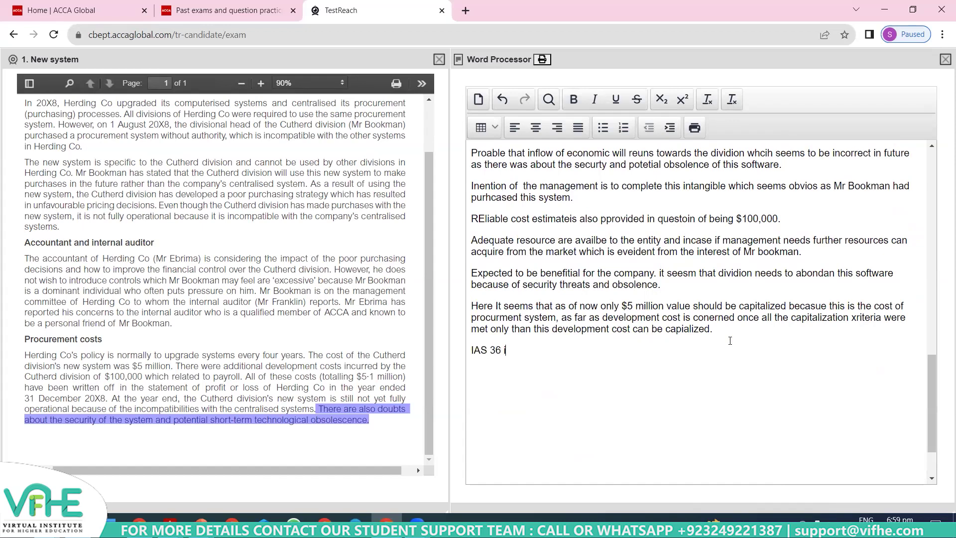
{"action": "type", "text": "mpairment application"}
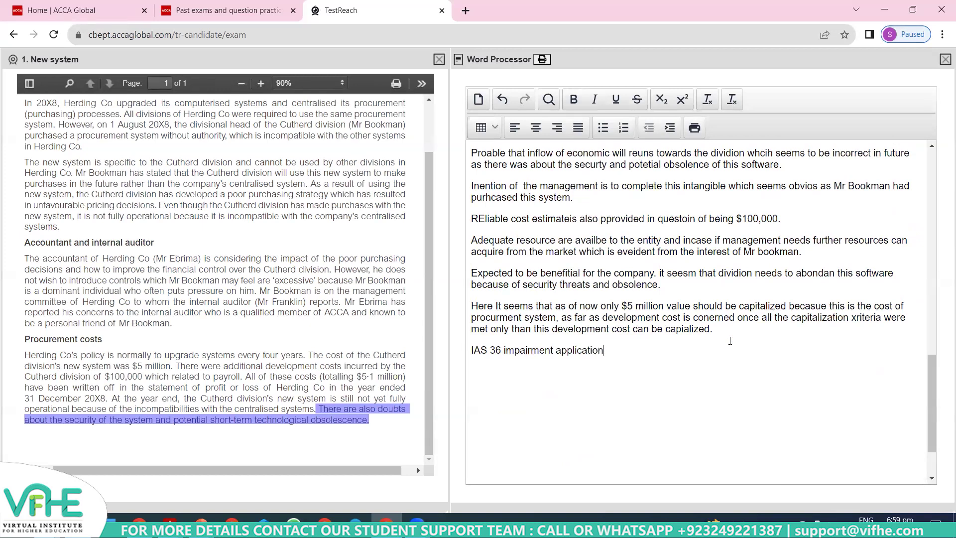
Write "IAS 36 provides guidlines with respect to the assets carrying vallue in books" below the impairment heading
{"action": "key", "text": "Return"}
{"action": "type", "text": "IAS 36 provides guid"}
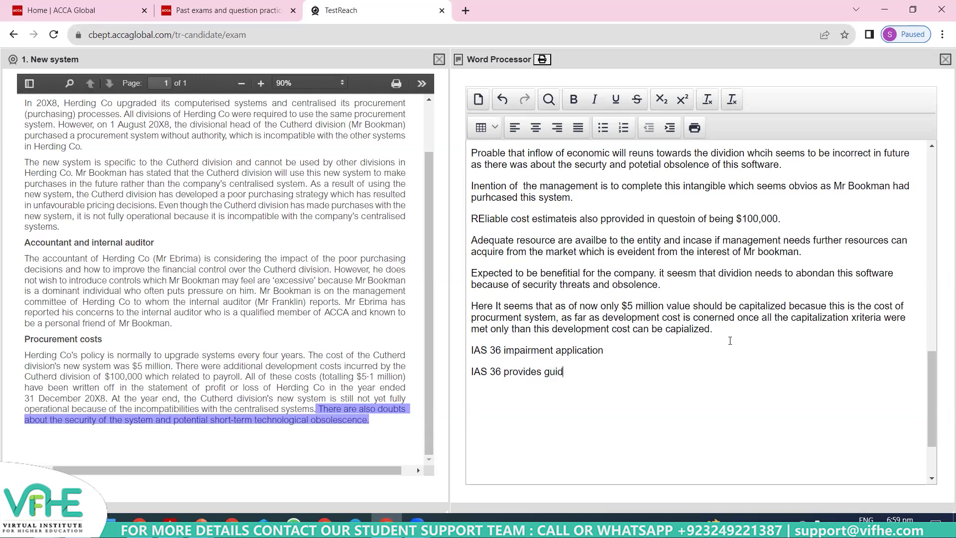
{"action": "type", "text": "lines with respect ot"}
{"action": "key", "text": "BackSpace"}
{"action": "key", "text": "BackSpace"}
{"action": "key", "text": "BackSpace"}
{"action": "type", "text": "to the assets valu"}
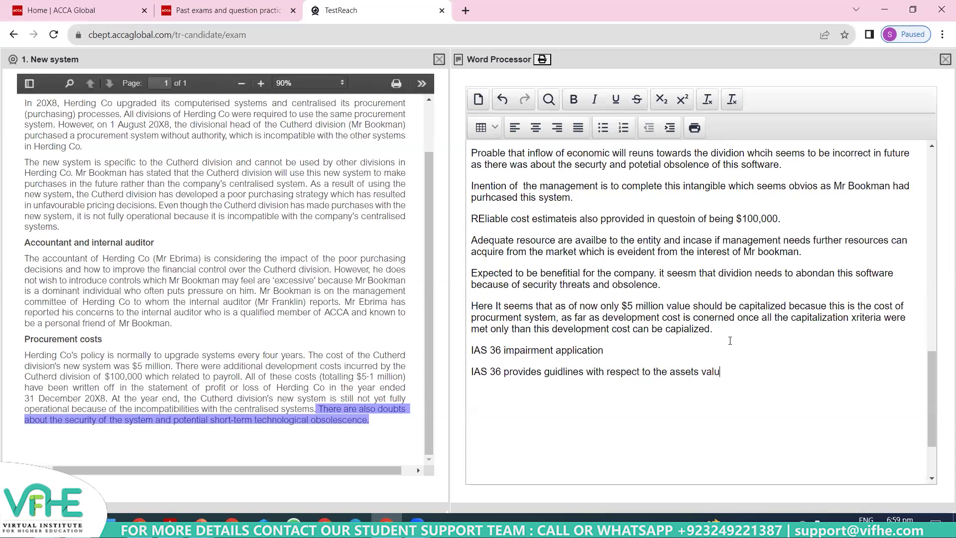
{"action": "key", "text": "BackSpace"}
{"action": "key", "text": "BackSpace"}
{"action": "key", "text": "BackSpace"}
{"action": "key", "text": "BackSpace"}
{"action": "type", "text": "carr"}
{"action": "key", "text": "BackSpace"}
{"action": "type", "text": "rying vallue in books"}
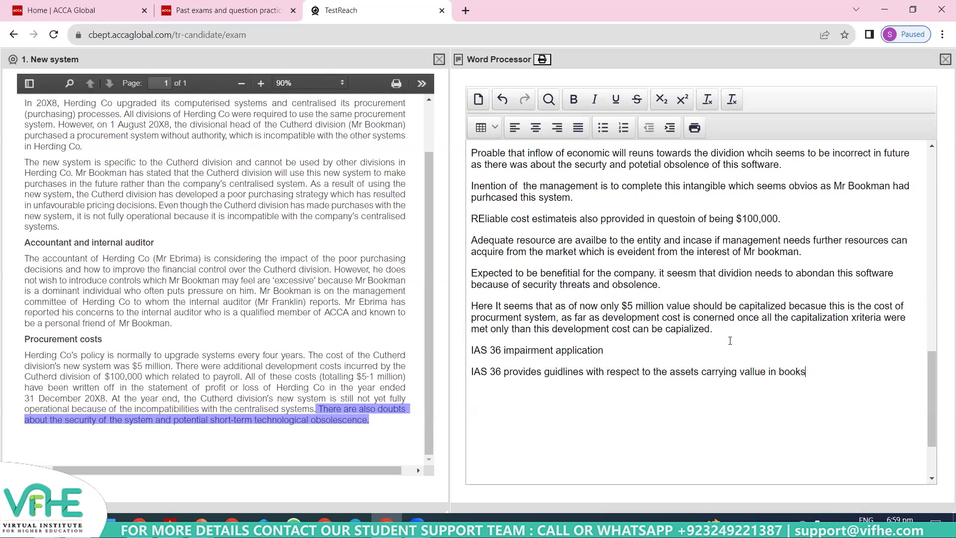
Continue with "of accounts. IAS 36 metioned any assets in books of accounts should be be carreis more than its receiveable amount."
{"action": "type", "text": " of accounts. IAS 36 met"}
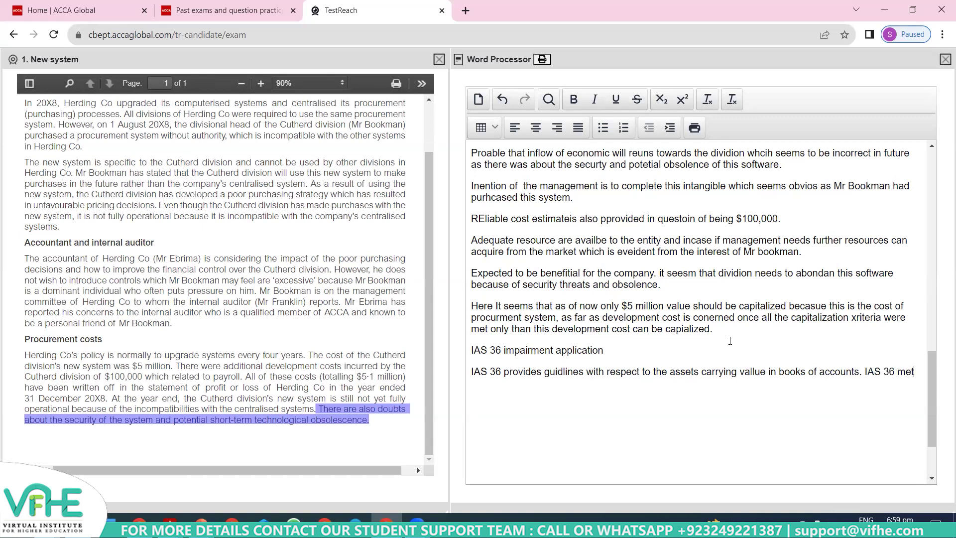
{"action": "type", "text": "ioned any as"}
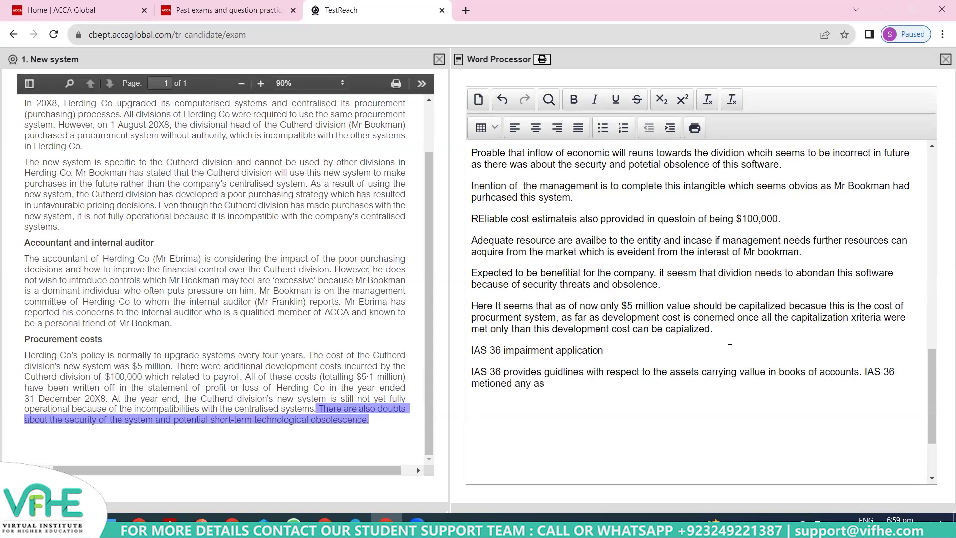
{"action": "type", "text": "sets in books of account"}
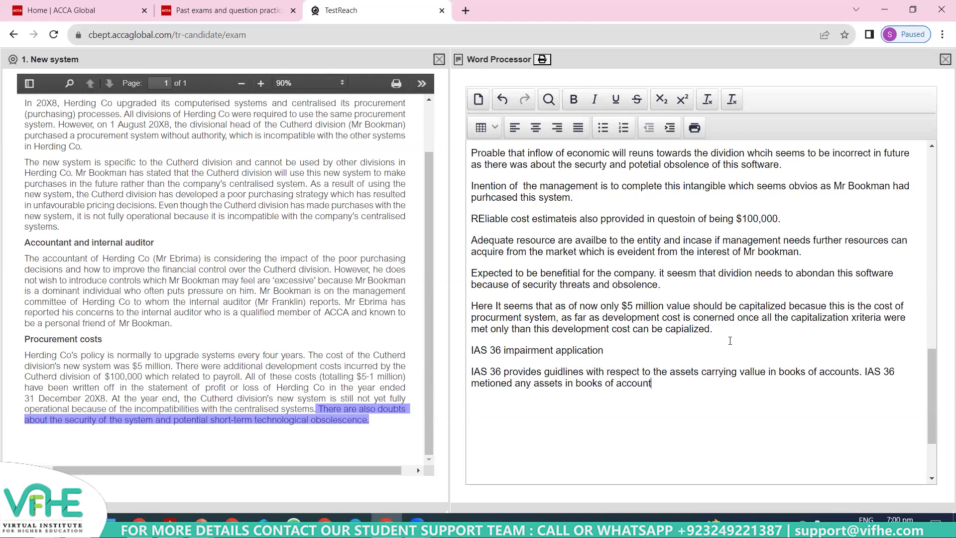
{"action": "type", "text": "s should be be carreis ab"}
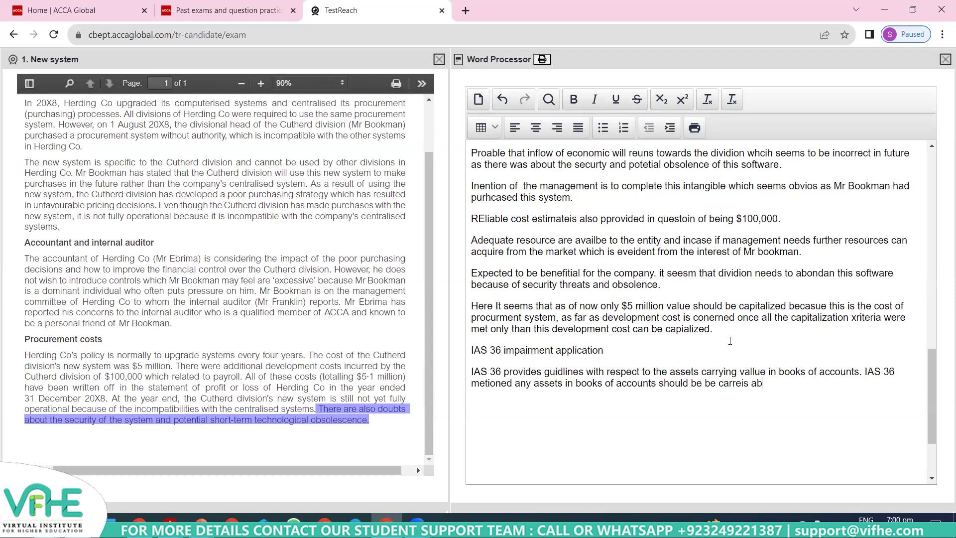
{"action": "key", "text": "BackSpace"}
{"action": "key", "text": "BackSpace"}
{"action": "type", "text": "more than its receiveable amount."}
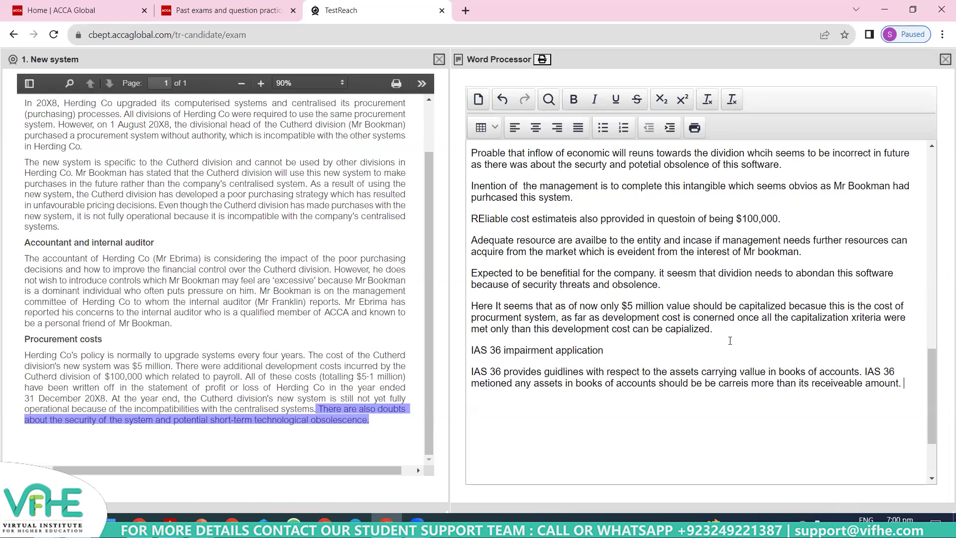
Add "IAS 36 detilaed many factors those impact the" after the receivable amount sentence
{"action": "type", "text": "IAS 36 provides"}
{"action": "key", "text": "BackSpace"}
{"action": "key", "text": "BackSpace"}
{"action": "key", "text": "BackSpace"}
{"action": "key", "text": "BackSpace"}
{"action": "key", "text": "BackSpace"}
{"action": "key", "text": "BackSpace"}
{"action": "key", "text": "BackSpace"}
{"action": "key", "text": "BackSpace"}
{"action": "key", "text": "BackSpace"}
{"action": "type", "text": "detilaedmany"}
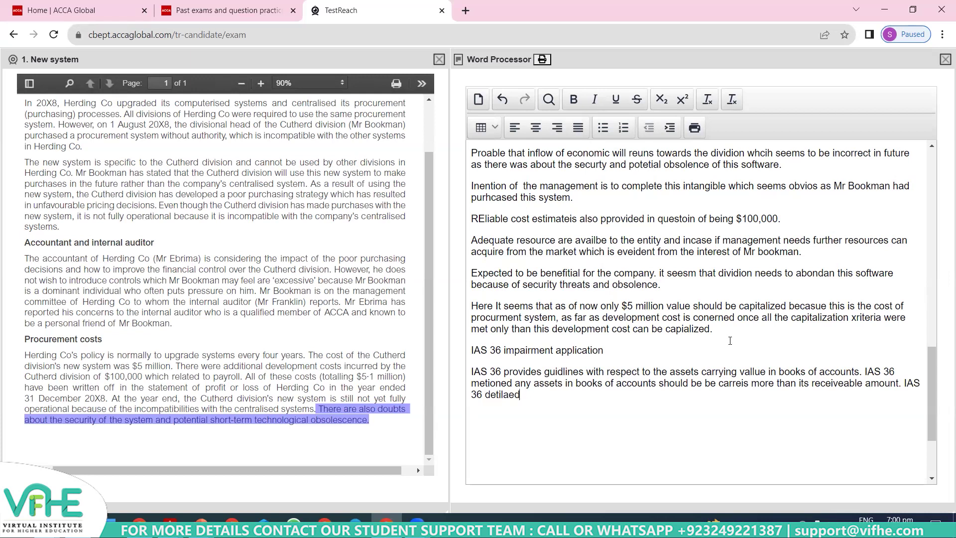
{"action": "key", "text": "BackSpace"}
{"action": "key", "text": "BackSpace"}
{"action": "key", "text": "BackSpace"}
{"action": "key", "text": "BackSpace"}
{"action": "key", "text": "BackSpace"}
{"action": "type", "text": "many factor"}
{"action": "type", "text": "s those "}
{"action": "type", "text": "ima"}
{"action": "type", "text": "pact the"}
Finish the impairment factors sentence with "carrying value of an assets in books of accounts."
{"action": "type", "text": " valurion"}
{"action": "key", "text": "BackSpace"}
{"action": "key", "text": "BackSpace"}
{"action": "key", "text": "BackSpace"}
{"action": "key", "text": "BackSpace"}
{"action": "key", "text": "BackSpace"}
{"action": "key", "text": "BackSpace"}
{"action": "key", "text": "BackSpace"}
{"action": "key", "text": "BackSpace"}
{"action": "key", "text": "BackSpace"}
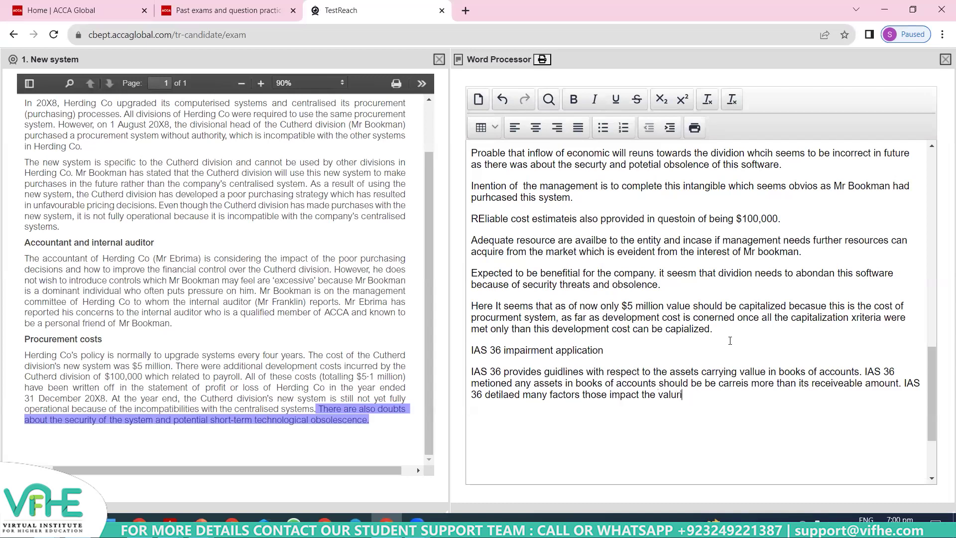
{"action": "type", "text": "carrying value of an asets"}
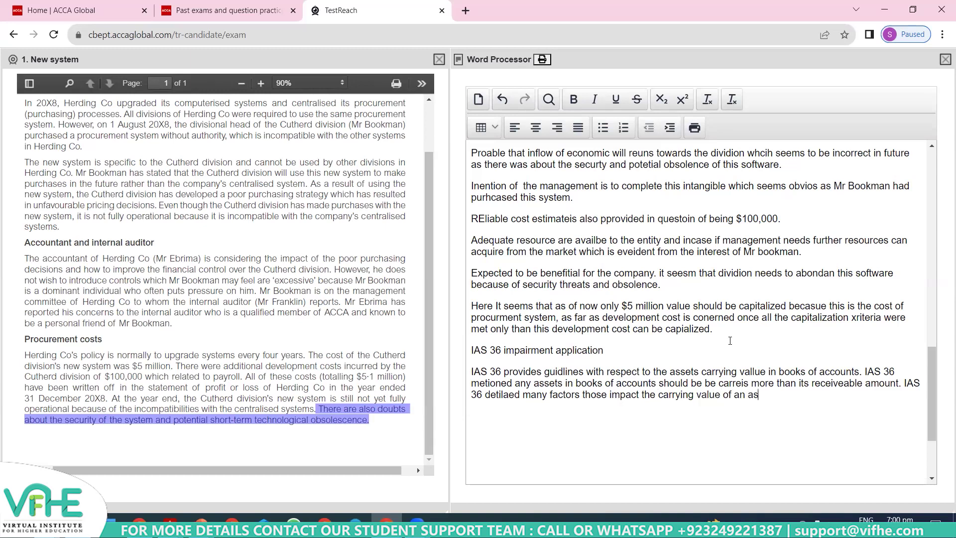
{"action": "key", "text": "BackSpace"}
{"action": "key", "text": "BackSpace"}
{"action": "key", "text": "BackSpace"}
{"action": "key", "text": "BackSpace"}
{"action": "type", "text": "ssets in books of accounts."}
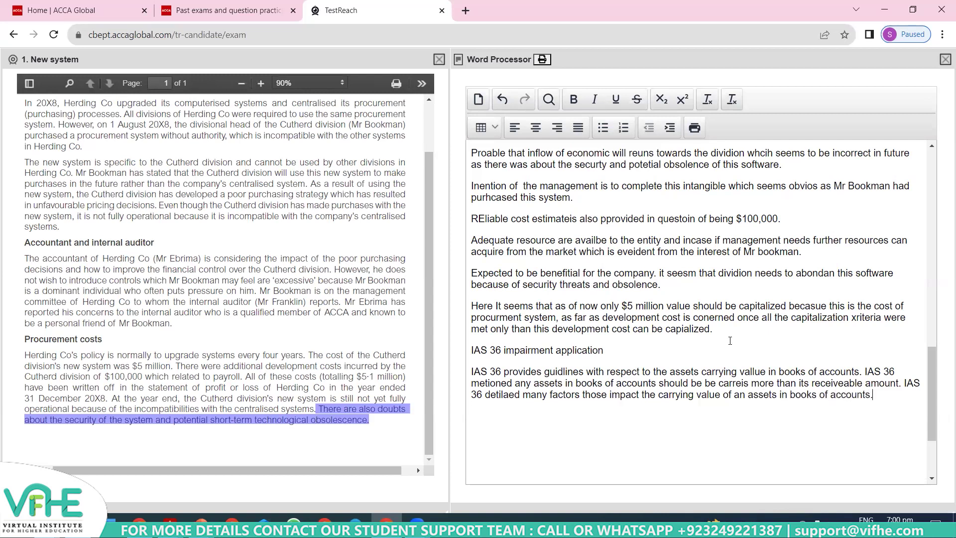
Start a new paragraph with "List of indicator are provided by IAS 36. those includes internal as well as external indicators."
{"action": "key", "text": "Return"}
{"action": "type", "text": "List of indicator are provide"}
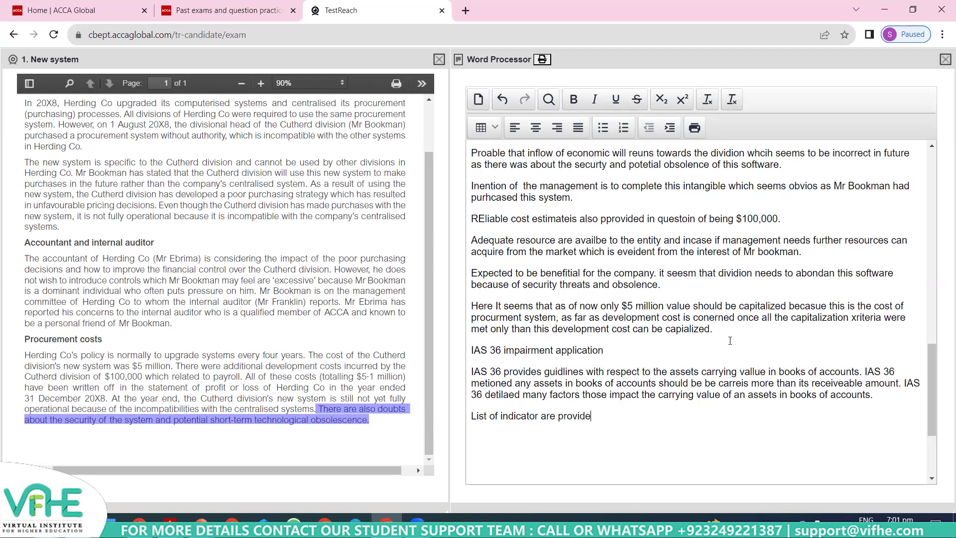
{"action": "type", "text": "d by IAS 36.  those include"}
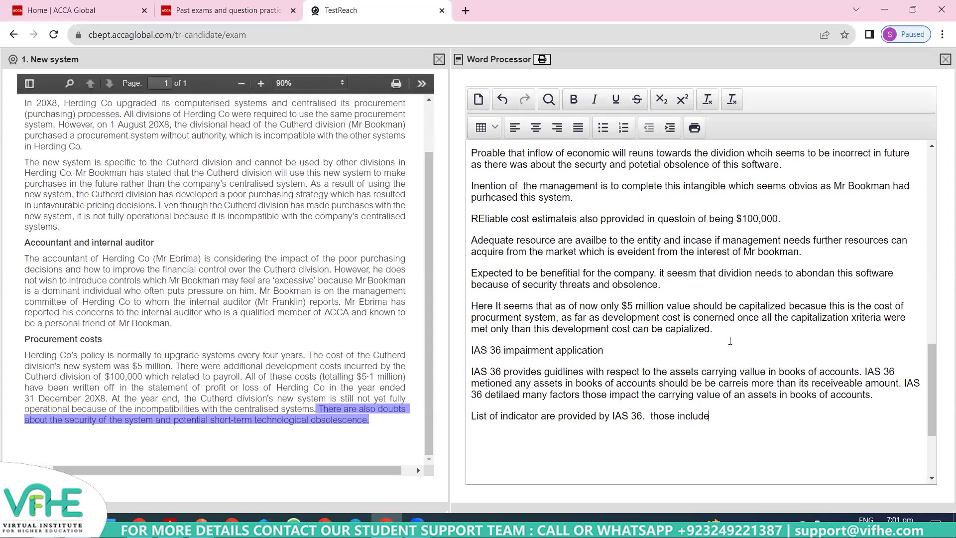
{"action": "type", "text": "s internal as well as exter"}
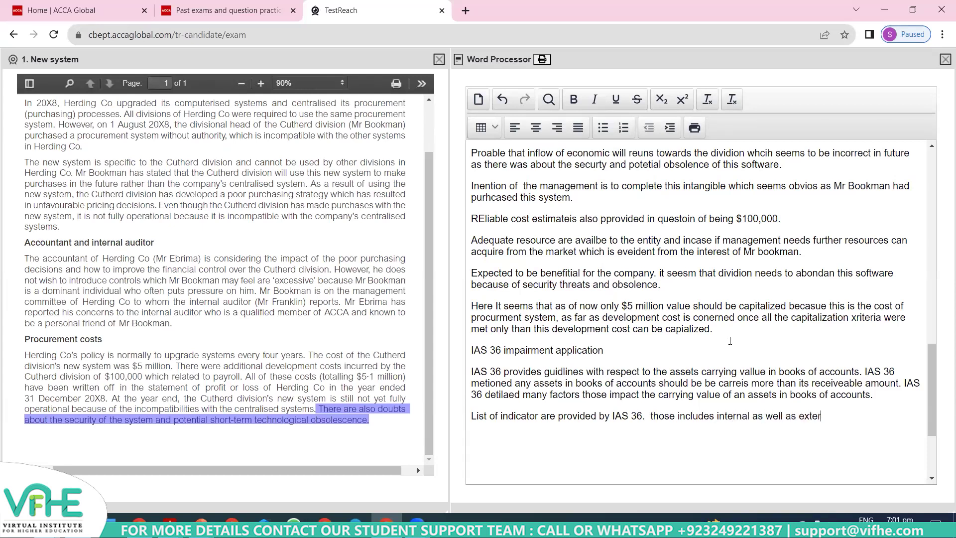
{"action": "type", "text": "nal indicators."}
Highlight "technological obsolescence" in the exhibit and add "considering the fact that this soft ware is not capitiable with the rest of the entiy which means"
{"action": "left_click", "coordinate": [255, 421]}
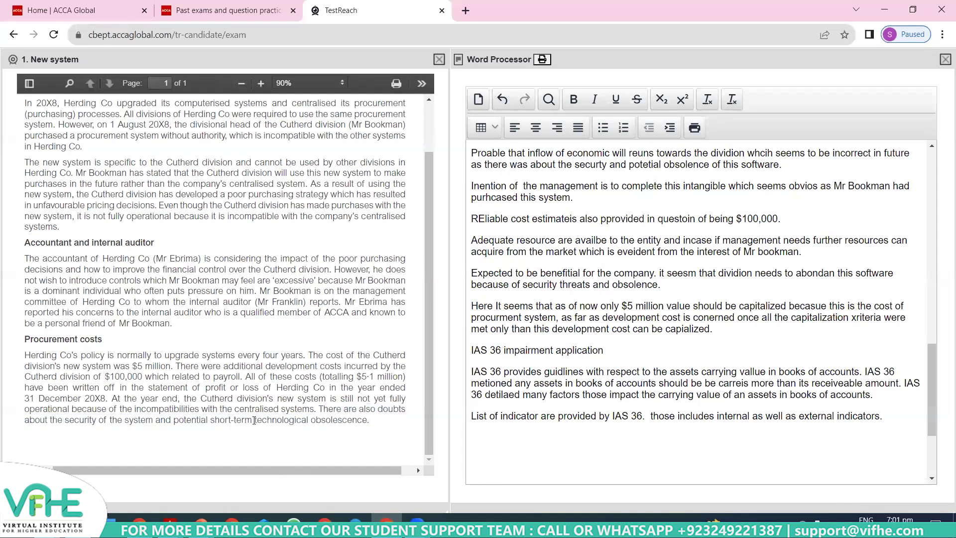
{"action": "left_click_drag", "start_coordinate": [255, 421], "coordinate": [377, 427]}
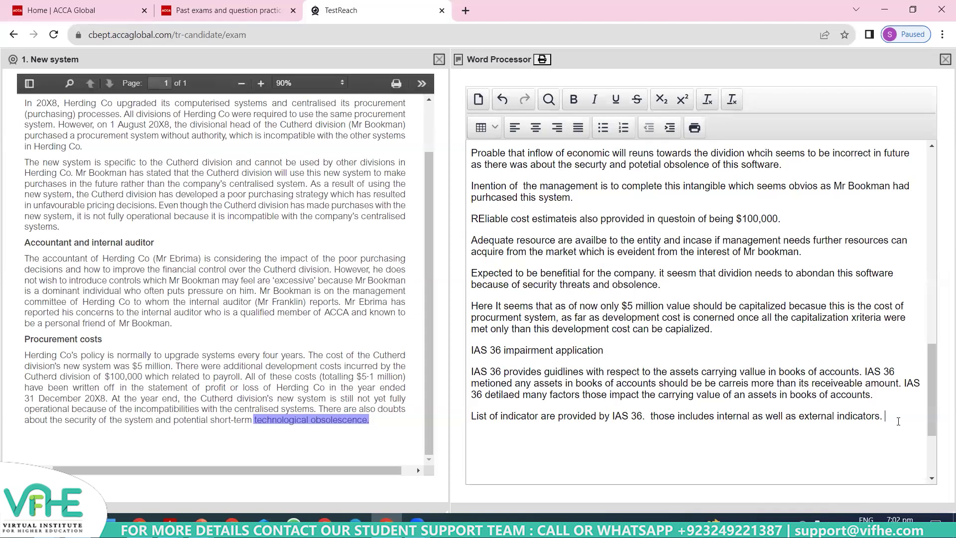
{"action": "type", "text": "considering the fac"}
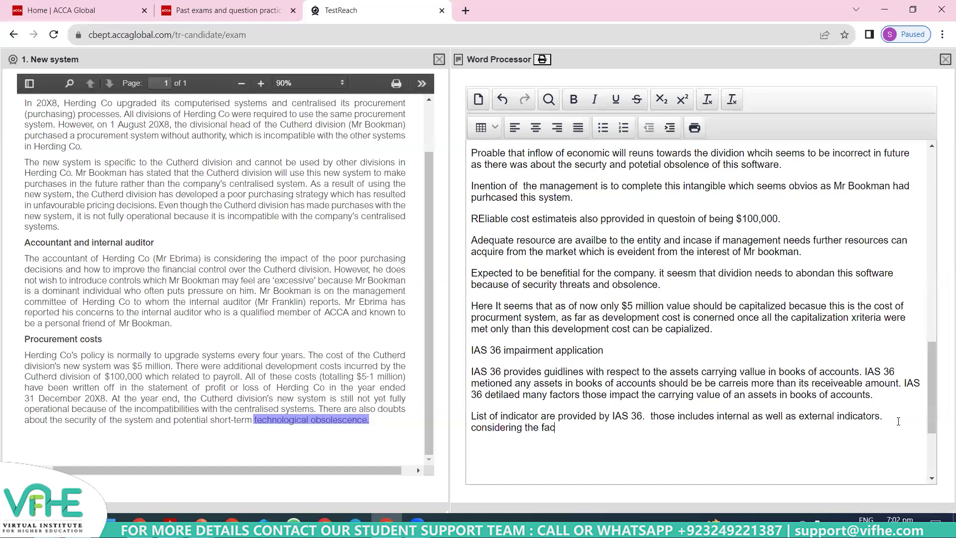
{"action": "type", "text": "t that this soft ware i"}
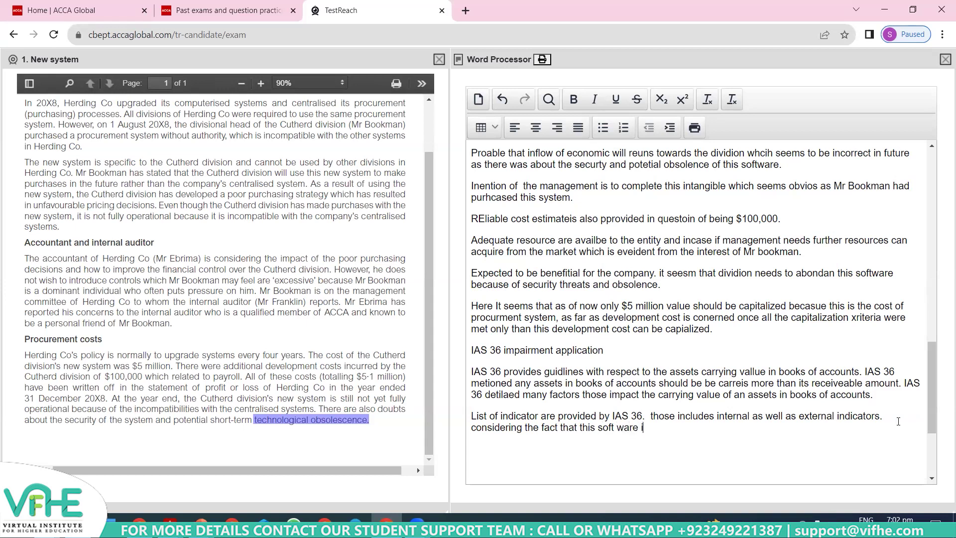
{"action": "type", "text": "s not capitiable with the re"}
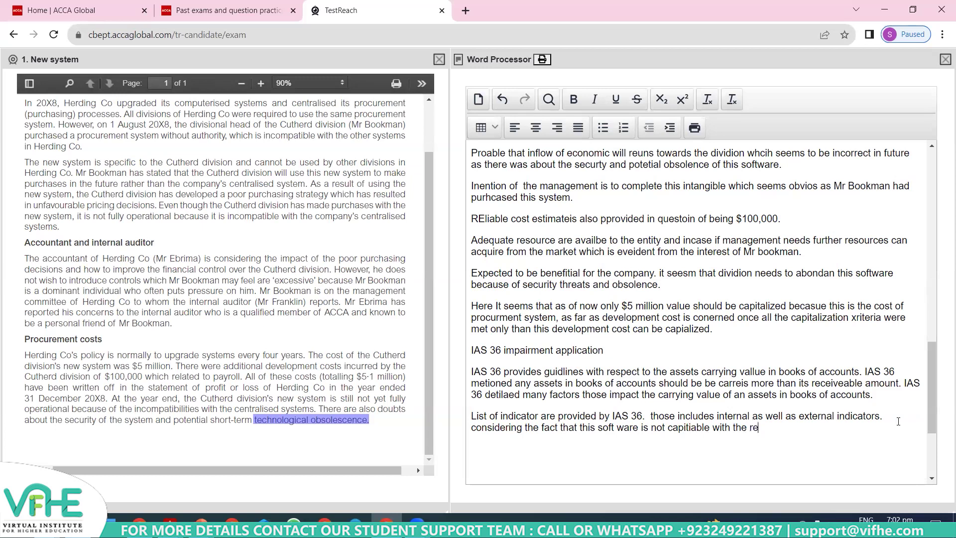
{"action": "type", "text": "st of the entiy which means "}
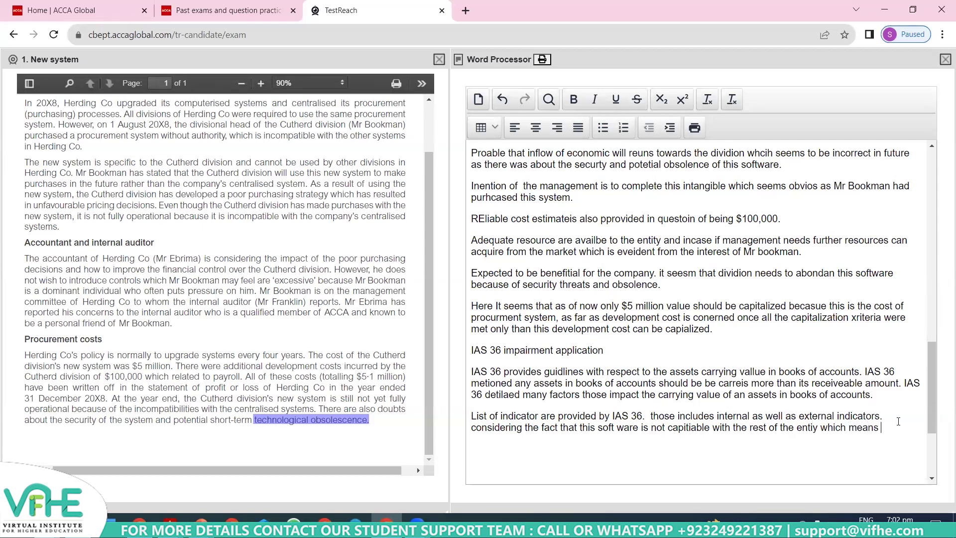
Continue with "this will not be of longer user for the dividion and as mentioend earlier this software might need to be abondon by the comany"
{"action": "type", "text": "this will not be of longer "}
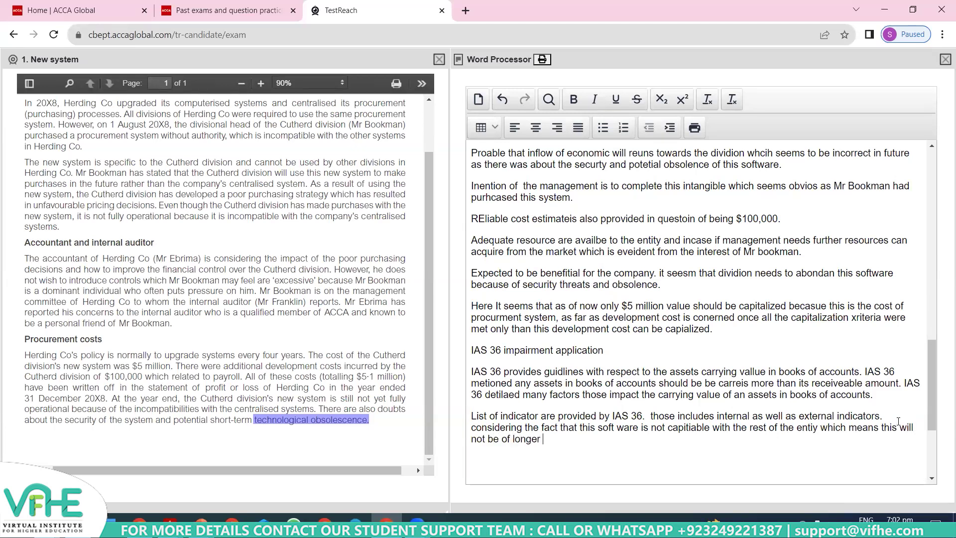
{"action": "type", "text": "user for the dividion and "}
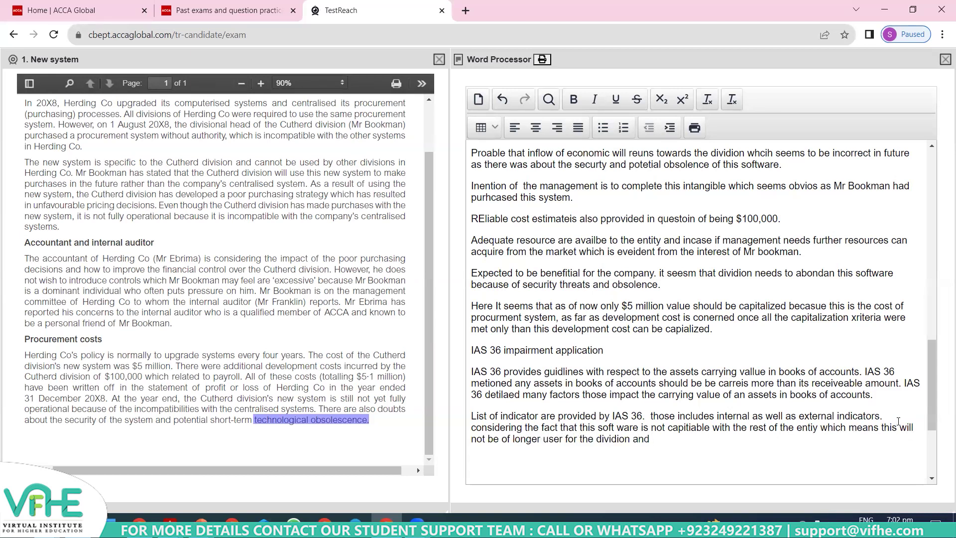
{"action": "type", "text": " as mentioend earlier this sof"}
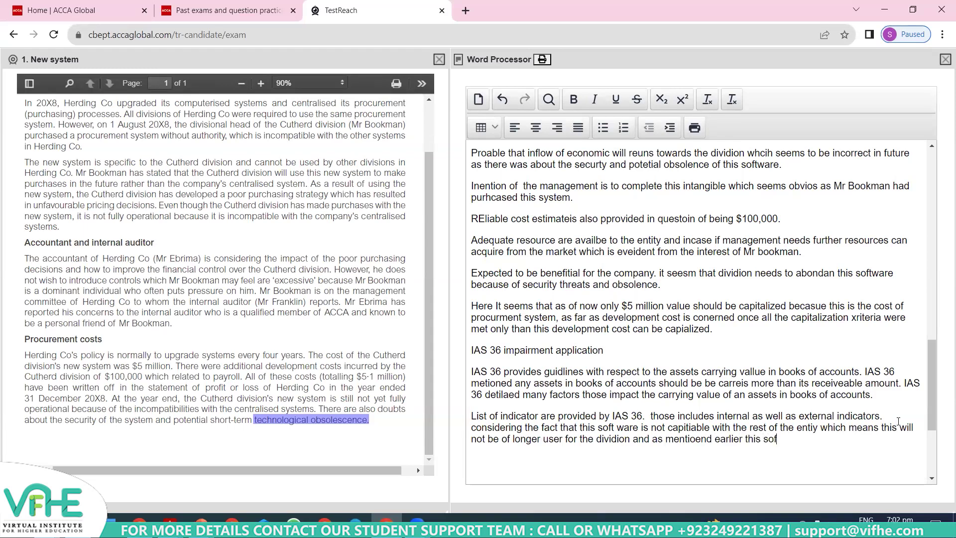
{"action": "type", "text": "tware might need to be abon"}
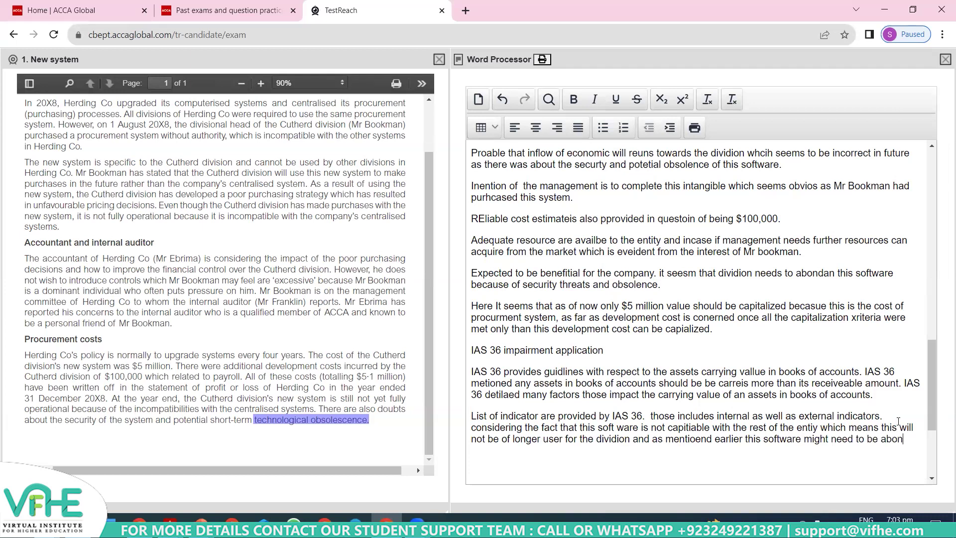
{"action": "type", "text": "don by the comany "}
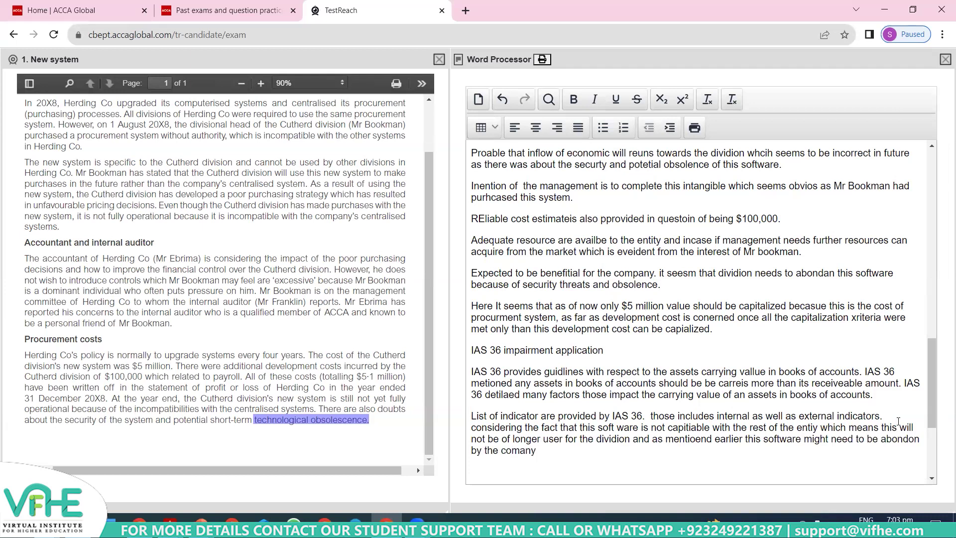
Add "due thje reason this software will a risk of obsolence which means" to the indicators paragraph
{"action": "type", "text": "due thje reason this software will be"}
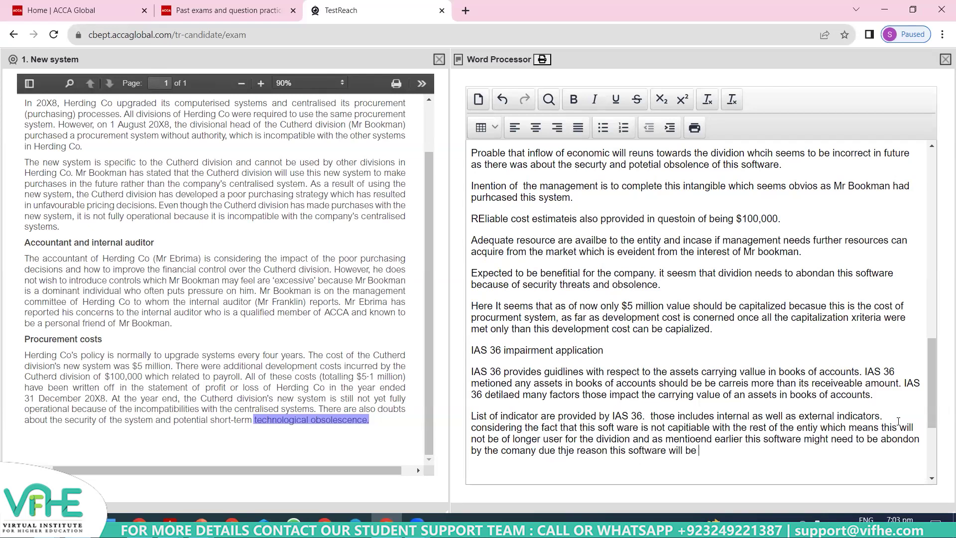
{"action": "key", "text": "BackSpace"}
{"action": "key", "text": "BackSpace"}
{"action": "key", "text": "BackSpace"}
{"action": "type", "text": "a risk of obsolence which emas"}
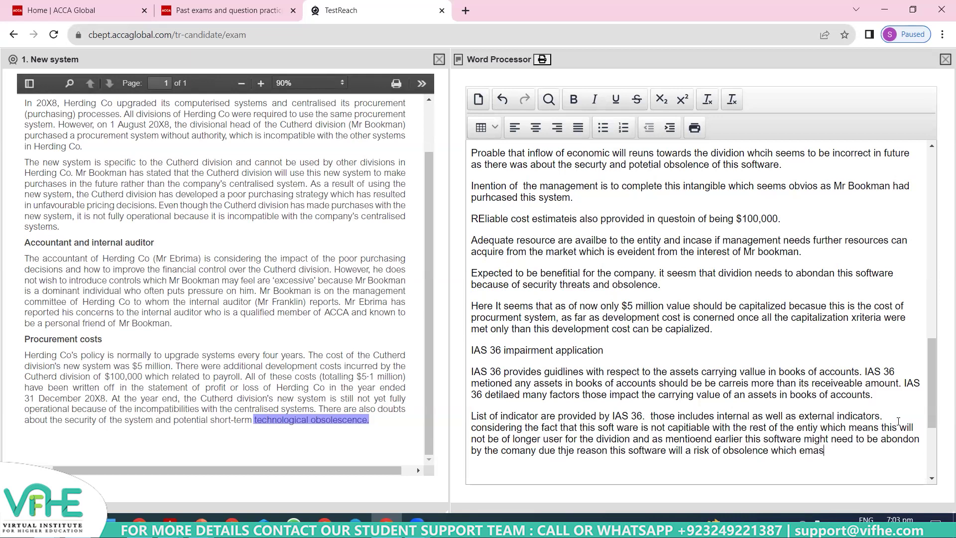
{"action": "key", "text": "BackSpace"}
{"action": "key", "text": "BackSpace"}
{"action": "key", "text": "BackSpace"}
{"action": "key", "text": "BackSpace"}
{"action": "type", "text": "emeans"}
{"action": "key", "text": "BackSpace"}
{"action": "key", "text": "BackSpace"}
{"action": "key", "text": "BackSpace"}
{"action": "key", "text": "BackSpace"}
{"action": "key", "text": "BackSpace"}
{"action": "key", "text": "BackSpace"}
{"action": "type", "text": "measn"}
{"action": "key", "text": "BackSpace"}
{"action": "key", "text": "BackSpace"}
{"action": "type", "text": "ns "}
Finish the obsolescence sentence with "dividion is not able to sell this system in the market."
{"action": "type", "text": "dividion "}
{"action": "type", "text": "is not able to sell ti"}
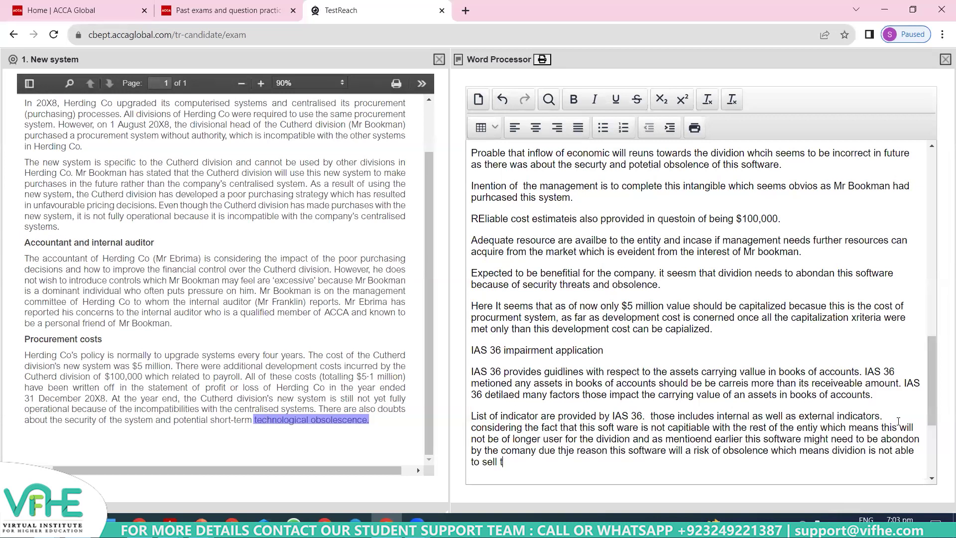
{"action": "key", "text": "BackSpace"}
{"action": "type", "text": "his "}
{"action": "type", "text": "itemsi"}
{"action": "key", "text": "BackSpace"}
{"action": "key", "text": "BackSpace"}
{"action": "key", "text": "BackSpace"}
{"action": "key", "text": "BackSpace"}
{"action": "key", "text": "BackSpace"}
{"action": "key", "text": "BackSpace"}
{"action": "type", "text": "system in the market."}
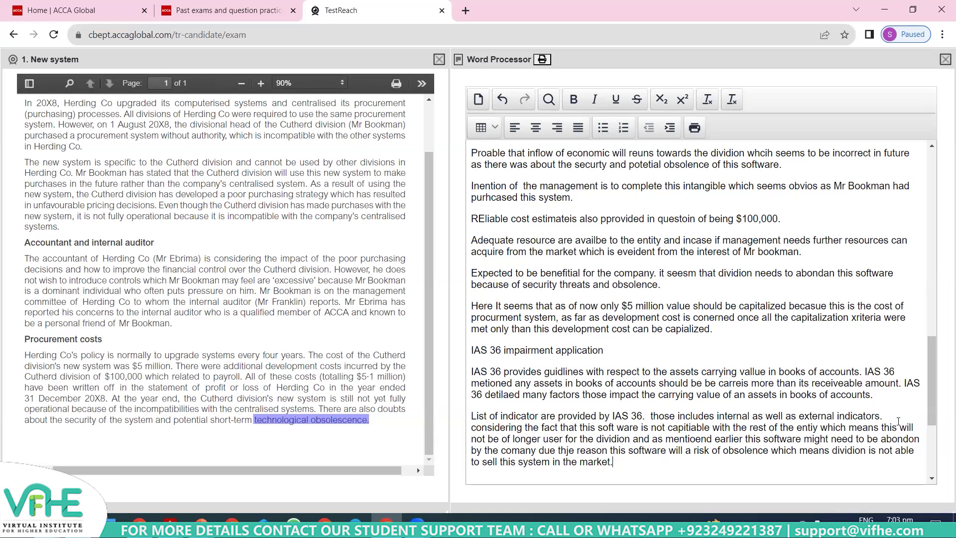
Begin a new paragraph with "in such scenarion dividion is required to calulate the recoverable amount of the system which"
{"action": "key", "text": "Return"}
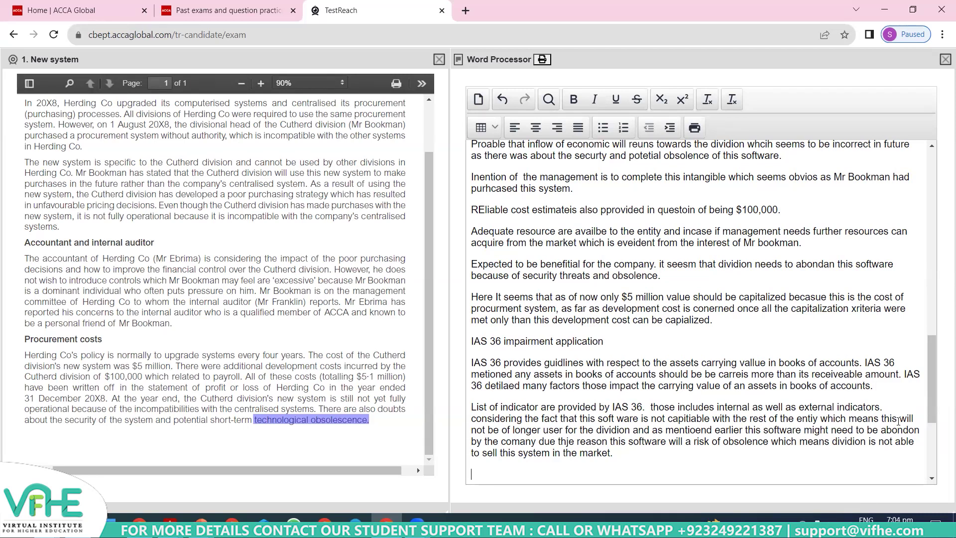
{"action": "type", "text": "in such scenarion  dividion is required to cal"}
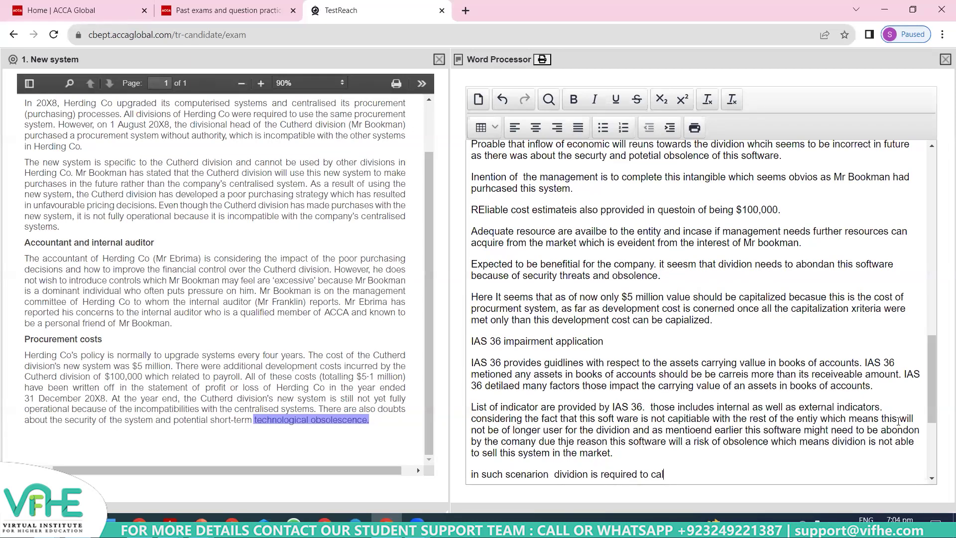
{"action": "type", "text": "ulate the recoverable"}
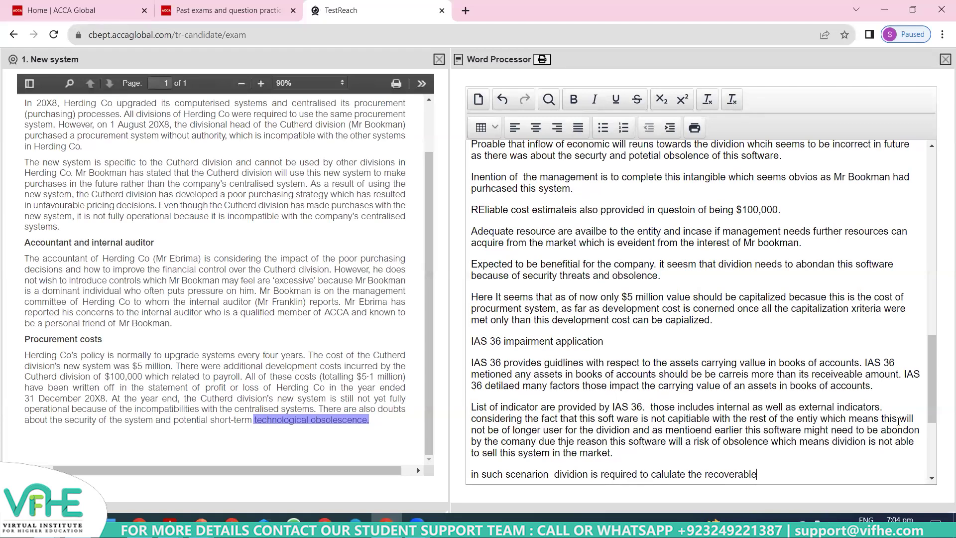
{"action": "type", "text": " amount of the system whch i"}
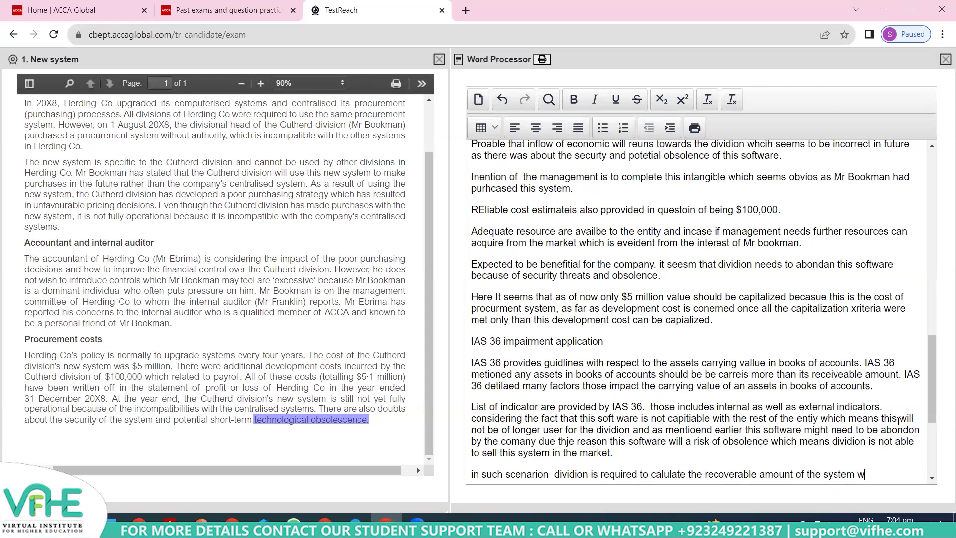
{"action": "key", "text": "BackSpace"}
{"action": "key", "text": "BackSpace"}
{"action": "key", "text": "BackSpace"}
{"action": "key", "text": "BackSpace"}
{"action": "type", "text": "ich"}
{"action": "left_click", "coordinate": [933, 479]}
{"action": "scroll", "coordinate": [933, 481], "scroll_direction": "down", "scroll_amount": 3}
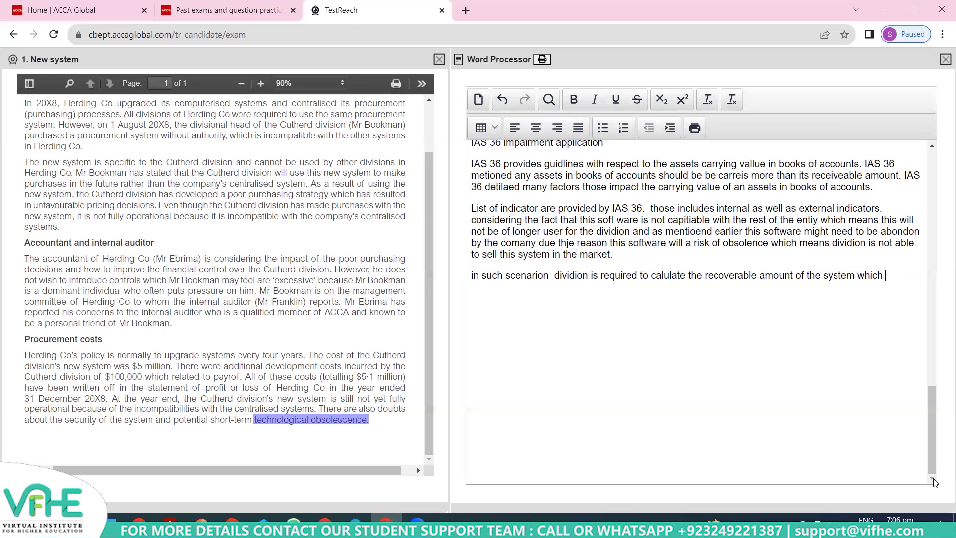
Complete the recoverable amount sentence with "inlcues higher of value in use or NRV."
{"action": "type", "text": "inlcues higher of value in sue a"}
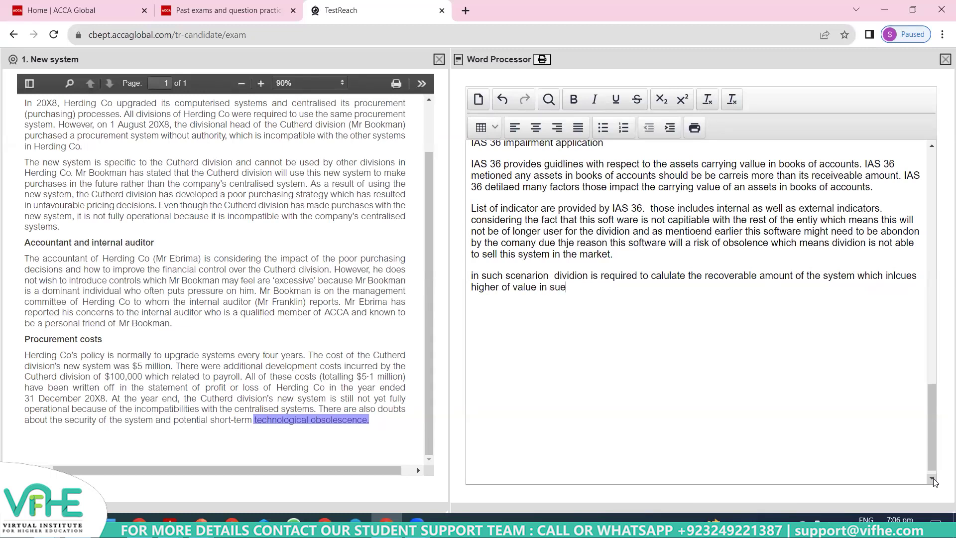
{"action": "key", "text": "BackSpace"}
{"action": "key", "text": "BackSpace"}
{"action": "key", "text": "BackSpace"}
{"action": "key", "text": "BackSpace"}
{"action": "key", "text": "BackSpace"}
{"action": "type", "text": "use as we"}
{"action": "type", "text": "ll "}
{"action": "type", "text": "NRV"}
{"action": "key", "text": "Right"}
{"action": "key", "text": "ctrl+shift+Left"}
{"action": "key", "text": "ctrl+shift+Left"}
{"action": "type", "text": "or"}
{"action": "key", "text": "Right"}
Add "it seems from the scenarion that value in uise might not be anacceptable option" after the NRV sentence
{"action": "type", "text": "it seesm from"}
{"action": "key", "text": "BackSpace"}
{"action": "key", "text": "BackSpace"}
{"action": "key", "text": "BackSpace"}
{"action": "key", "text": "BackSpace"}
{"action": "key", "text": "BackSpace"}
{"action": "key", "text": "BackSpace"}
{"action": "key", "text": "BackSpace"}
{"action": "key", "text": "BackSpace"}
{"action": "type", "text": "ms from the scenarion that value "}
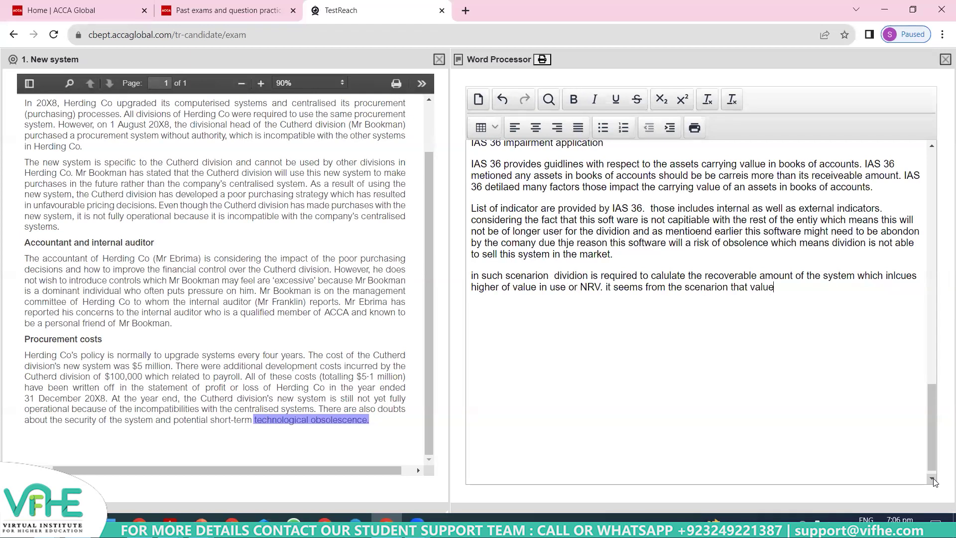
{"action": "type", "text": "in uise might not be anacceptable option "}
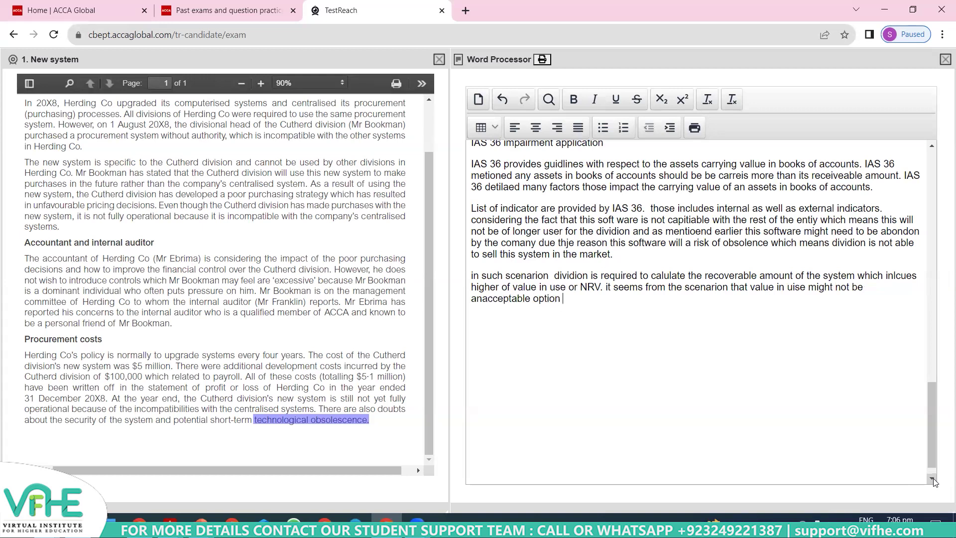
Continue with "but managemnet can evalution the potential benfit associate with the system in term of"
{"action": "type", "text": "but managemnet can evalut"}
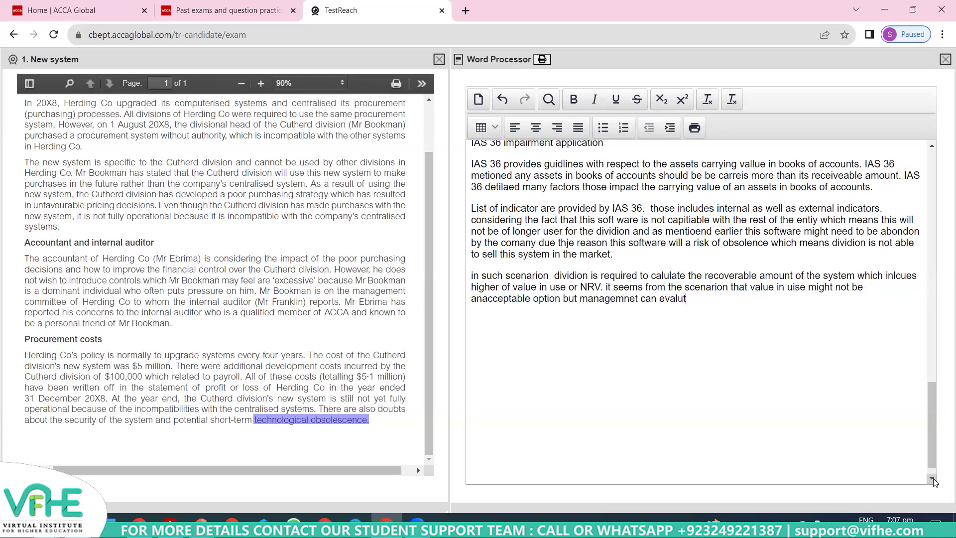
{"action": "type", "text": "ion the potentiao"}
{"action": "key", "text": "BackSpace"}
{"action": "key", "text": "BackSpace"}
{"action": "type", "text": "al benfit "}
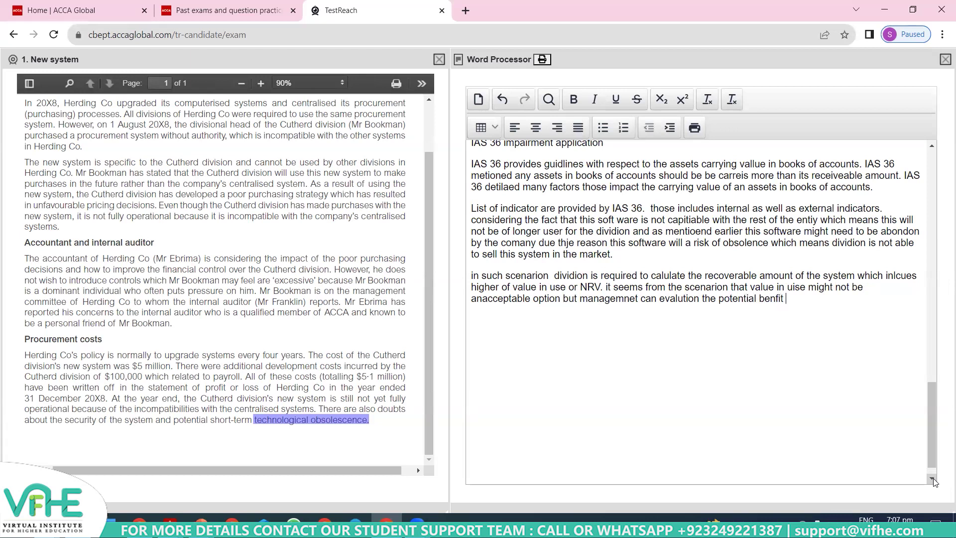
{"action": "type", "text": "associate wtth thi sys"}
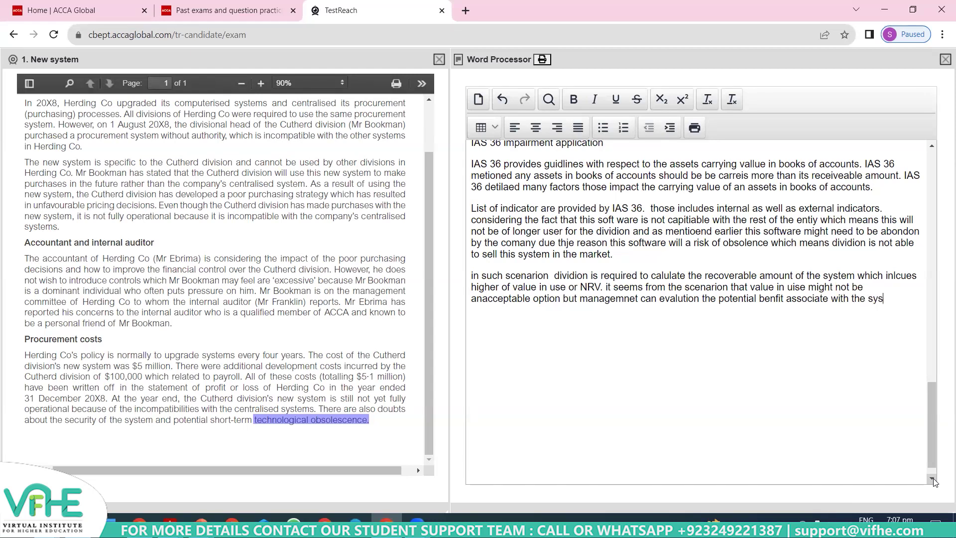
{"action": "type", "text": "tem in term of econ"}
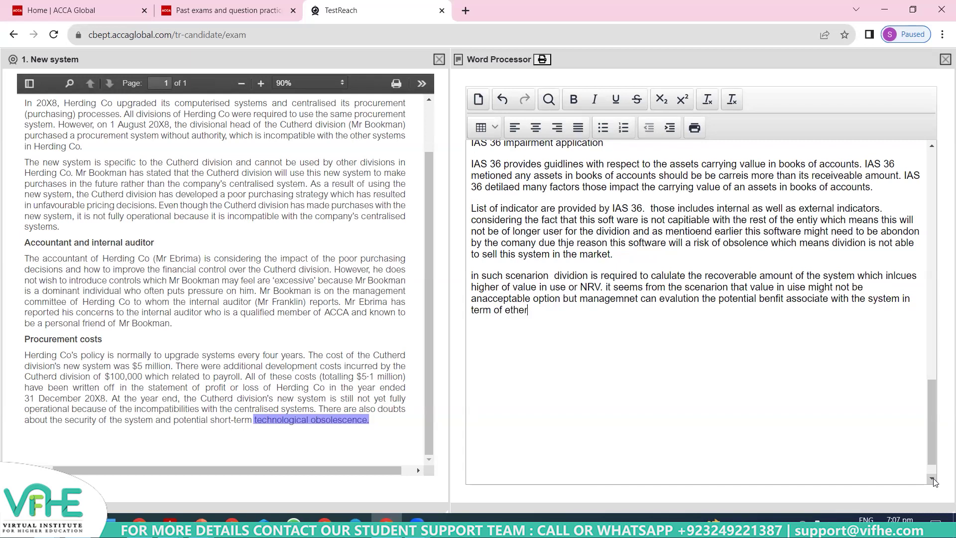
Extend the potential benefit sentence with "either NRV of the amounts the division is"
{"action": "key", "text": "BackSpace"}
{"action": "key", "text": "BackSpace"}
{"action": "key", "text": "BackSpace"}
{"action": "type", "text": "ither NRM"}
{"action": "key", "text": "BackSpace"}
{"action": "key", "text": "BackSpace"}
{"action": "key", "text": "BackSpace"}
{"action": "type", "text": "RM"}
{"action": "key", "text": "BackSpace"}
{"action": "type", "text": "V of the amonts the"}
{"action": "key", "text": "BackSpace"}
{"action": "key", "text": "BackSpace"}
{"action": "key", "text": "BackSpace"}
{"action": "key", "text": "BackSpace"}
{"action": "key", "text": "BackSpace"}
{"action": "key", "text": "BackSpace"}
{"action": "key", "text": "BackSpace"}
{"action": "type", "text": "unts the division is "}
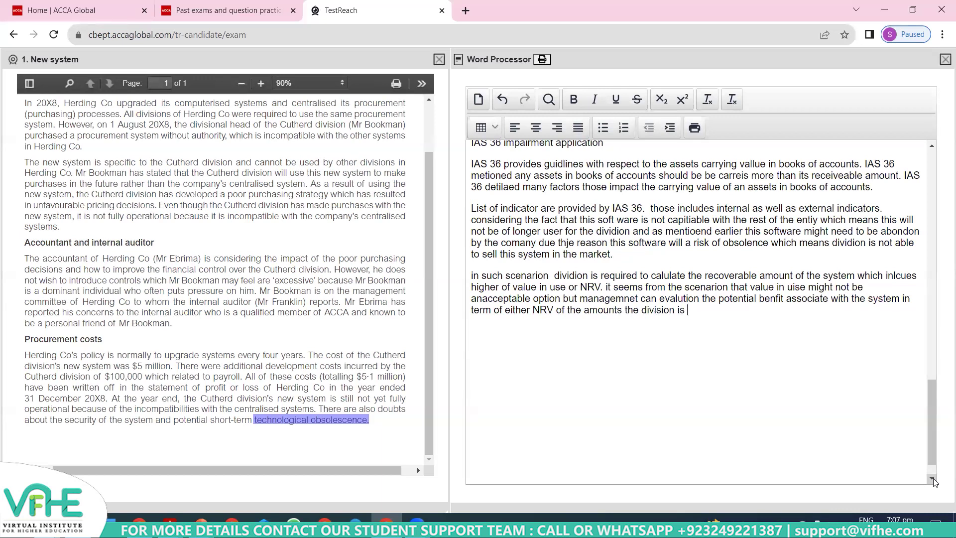
Finish the value in use paragraph with "capable of saving for the company."
{"action": "type", "text": "capable of saving for t"}
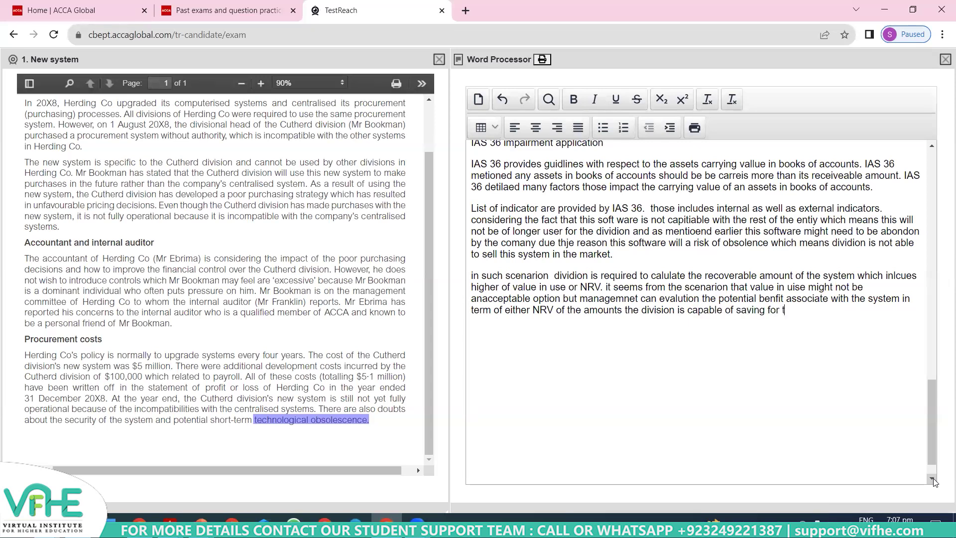
{"action": "type", "text": "he compnya."}
{"action": "key", "text": "Left"}
{"action": "key", "text": "Left"}
{"action": "key", "text": "BackSpace"}
{"action": "type", "text": "any"}
{"action": "left_click_drag", "start_coordinate": [748, 311], "coordinate": [844, 310]}
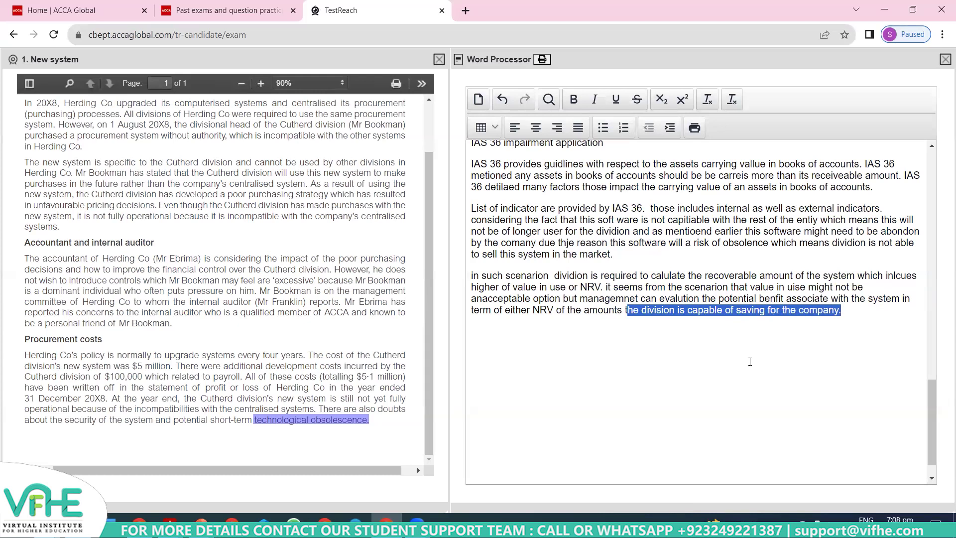
{"action": "key", "text": "Right"}
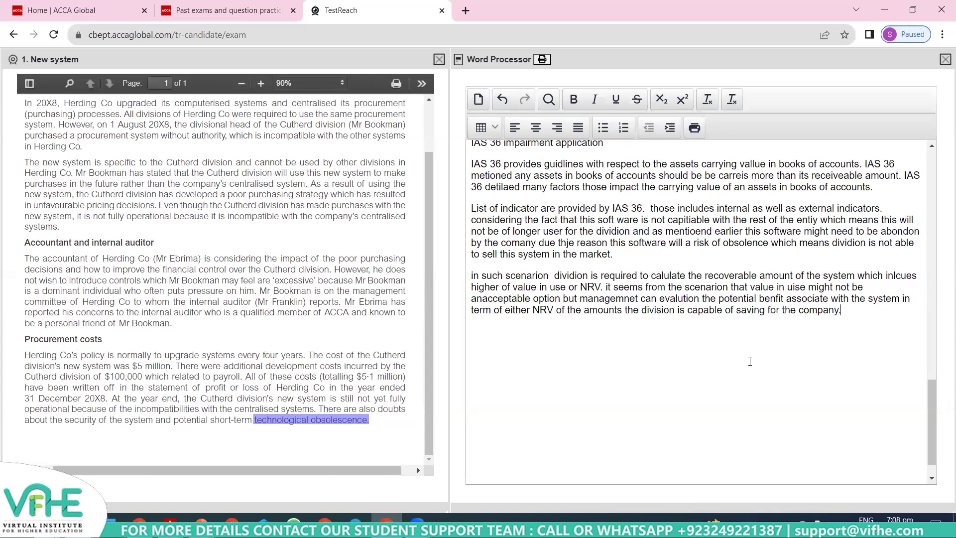
Start a new paragraph with "it from the situation that this software might not be integrated into the existing system of the"
{"action": "key", "text": "Return"}
{"action": "type", "text": "it from the situatoin"}
{"action": "key", "text": "BackSpace"}
{"action": "key", "text": "BackSpace"}
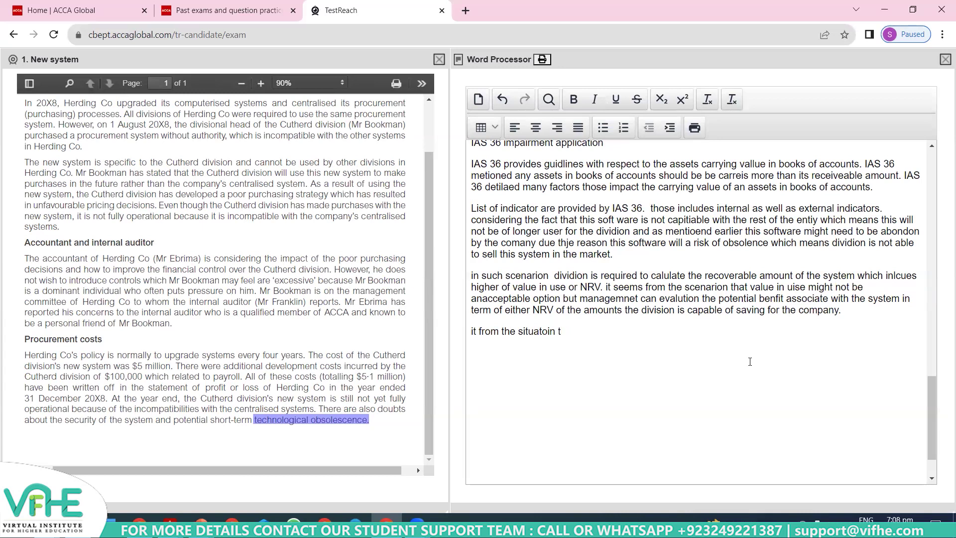
{"action": "key", "text": "BackSpace"}
{"action": "type", "text": "ion that this soft ware"}
{"action": "key", "text": "BackSpace"}
{"action": "key", "text": "BackSpace"}
{"action": "key", "text": "BackSpace"}
{"action": "key", "text": "BackSpace"}
{"action": "key", "text": "BackSpace"}
{"action": "type", "text": "ware migh"}
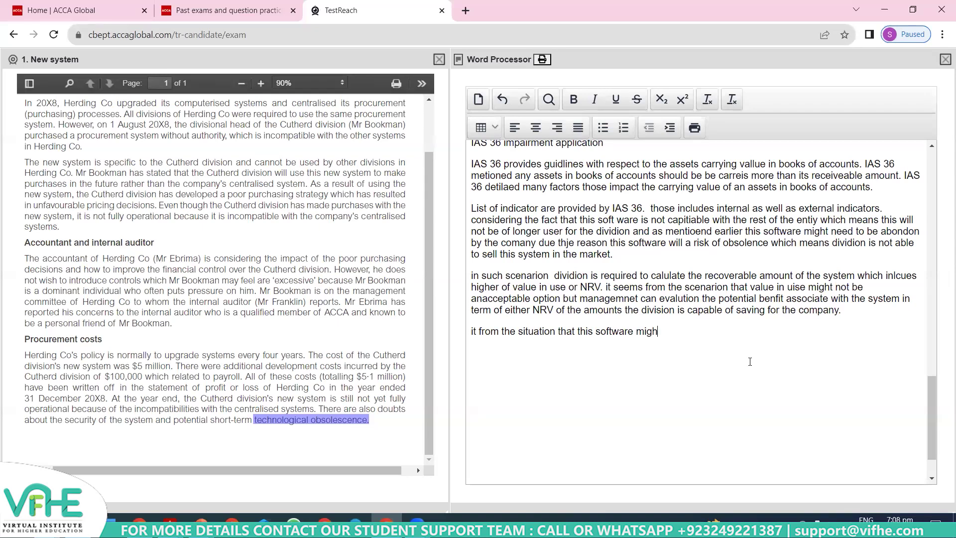
{"action": "type", "text": "t not be integrated into"}
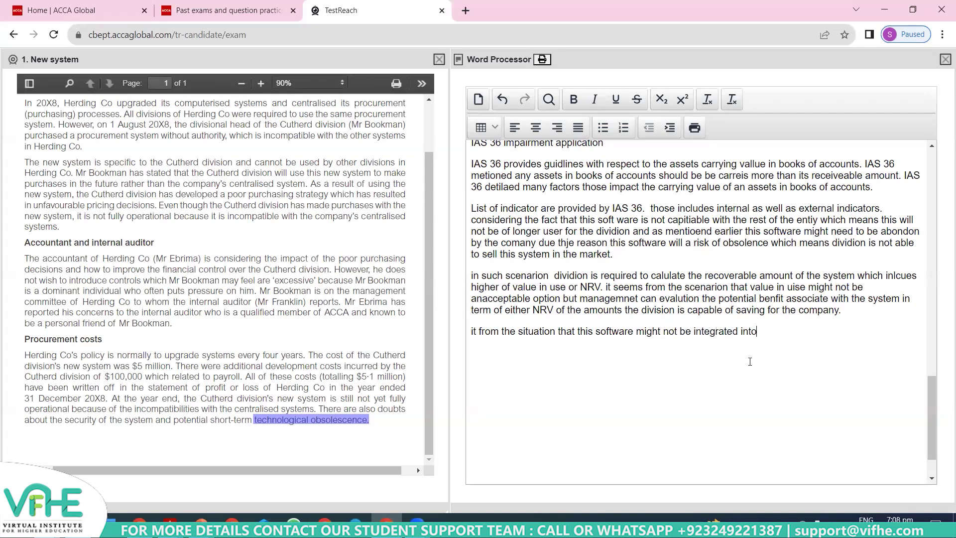
{"action": "type", "text": " the existing system of the "}
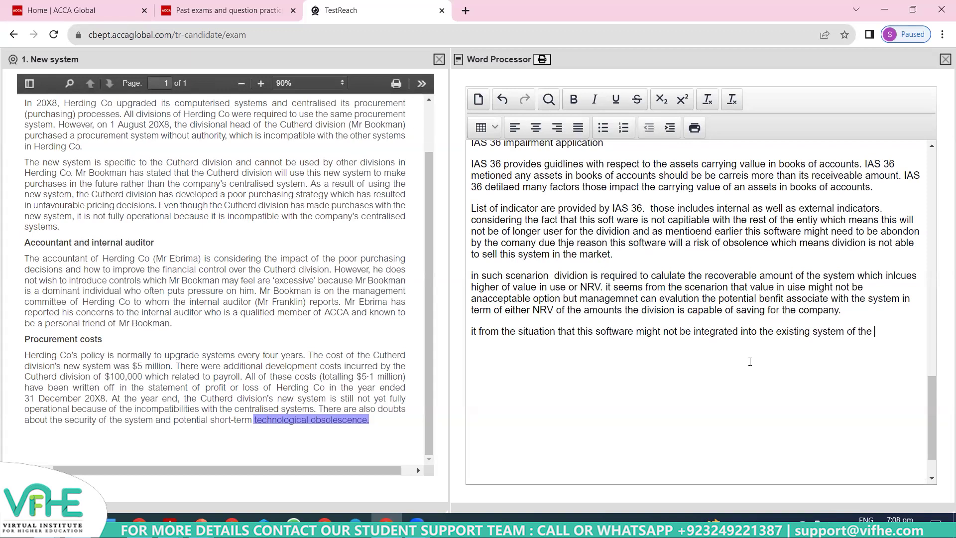
Continue the sentence with "company which results in abondonment or sale of this softwa"
{"action": "type", "text": "company which result sin"}
{"action": "key", "text": "BackSpace"}
{"action": "key", "text": "BackSpace"}
{"action": "key", "text": "BackSpace"}
{"action": "key", "text": "BackSpace"}
{"action": "key", "text": "BackSpace"}
{"action": "type", "text": "s in abondom"}
{"action": "key", "text": "BackSpace"}
{"action": "type", "text": "nment or sale of this softwa"}
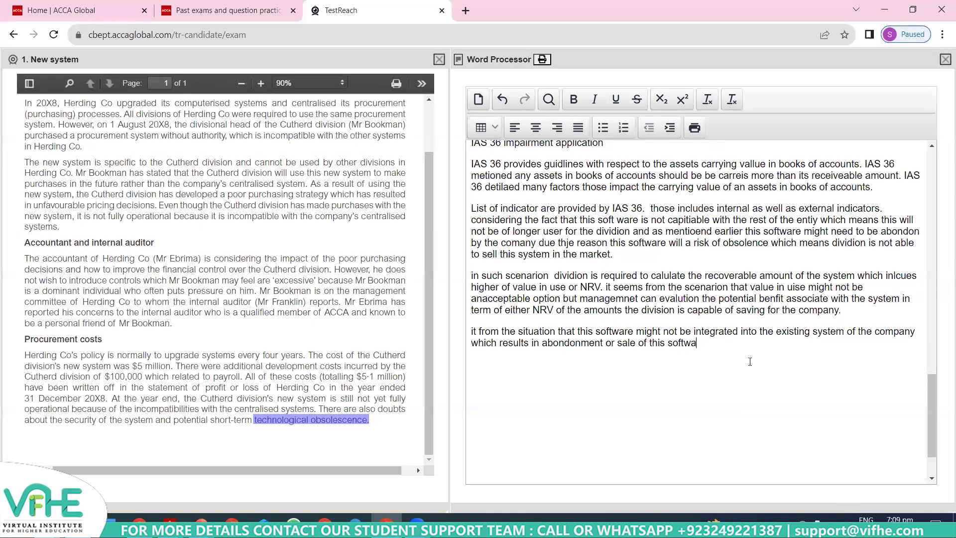
Complete the sentence with "software by the division." and begin the next one with "As far as sale is concerned it seem"
{"action": "type", "text": "re by the dividion"}
{"action": "key", "text": "BackSpace"}
{"action": "key", "text": "BackSpace"}
{"action": "key", "text": "BackSpace"}
{"action": "key", "text": "BackSpace"}
{"action": "key", "text": "BackSpace"}
{"action": "type", "text": "ision. As far as sale is ocn"}
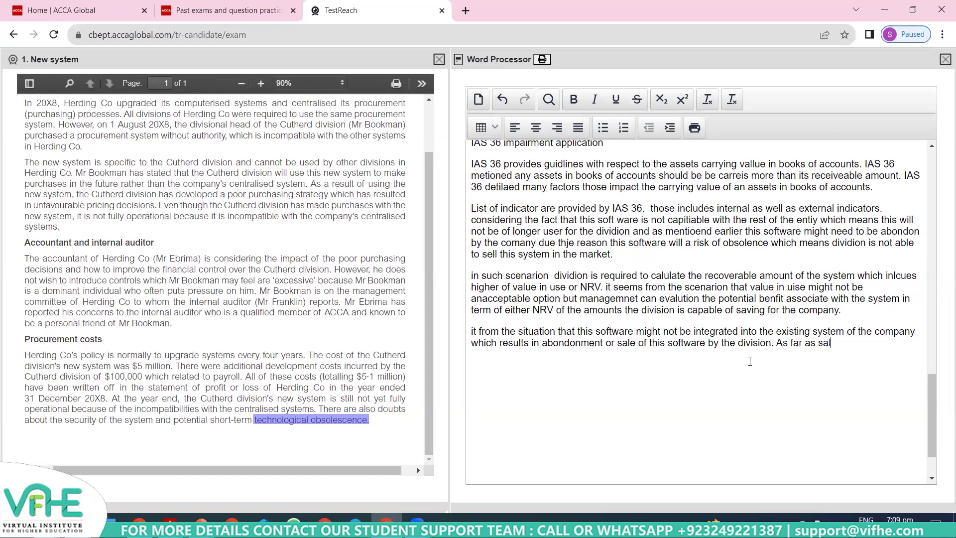
{"action": "key", "text": "BackSpace"}
{"action": "key", "text": "BackSpace"}
{"action": "key", "text": "BackSpace"}
{"action": "type", "text": "concerned it seem"}
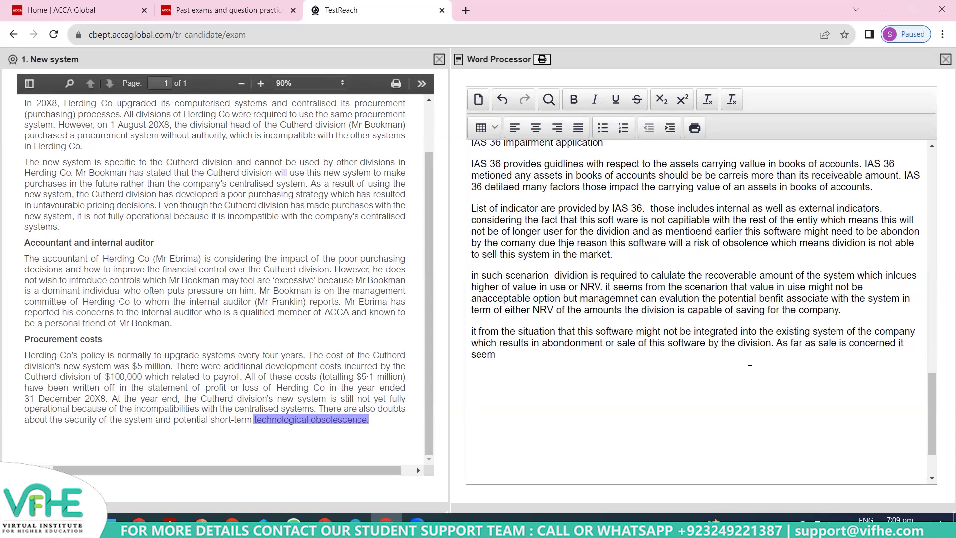
Continue with "seems that this technology is obsolete hence dividion is not capale of even seeing it into the market."
{"action": "type", "text": "s that this technology is ab"}
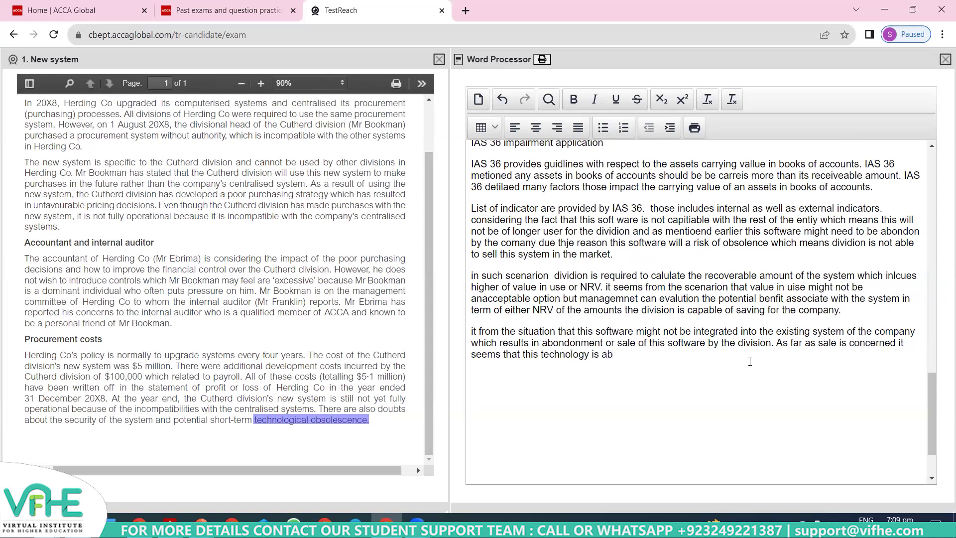
{"action": "key", "text": "BackSpace"}
{"action": "key", "text": "BackSpace"}
{"action": "type", "text": "obsolete hence dividion is not "}
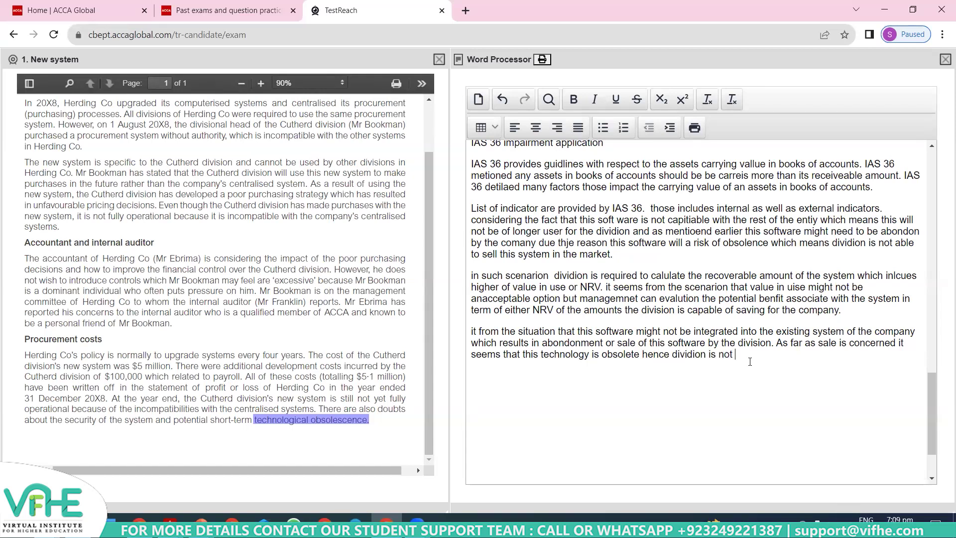
{"action": "type", "text": "capale of even seeing it into the market . This is an evei"}
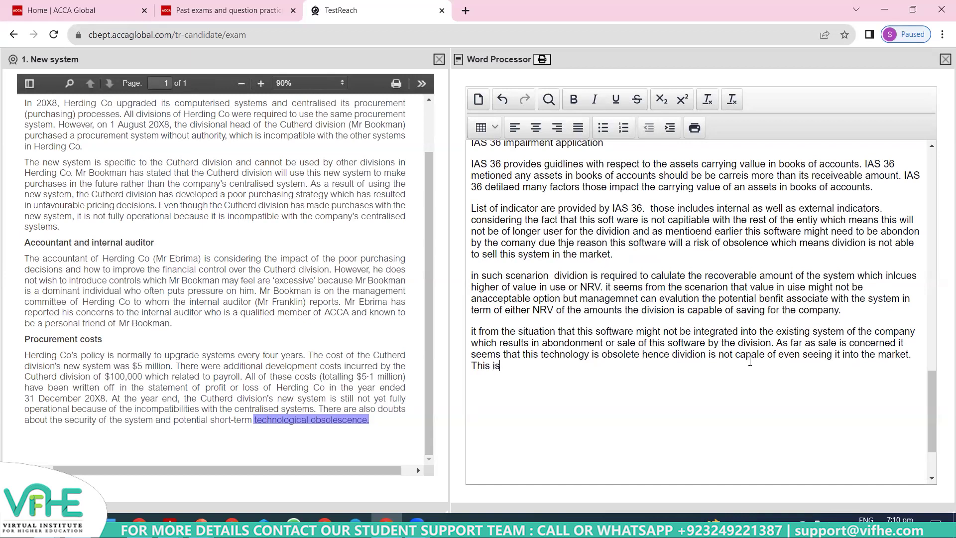
Begin the concluding sentence of the paragraph with "This seems to be an evidance"
{"action": "key", "text": "BackSpace"}
{"action": "key", "text": "BackSpace"}
{"action": "key", "text": "BackSpace"}
{"action": "key", "text": "BackSpace"}
{"action": "key", "text": "BackSpace"}
{"action": "key", "text": "BackSpace"}
{"action": "key", "text": "BackSpace"}
{"action": "key", "text": "BackSpace"}
{"action": "key", "text": "BackSpace"}
{"action": "key", "text": "BackSpace"}
{"action": "type", "text": "seems to be an evidance w"}
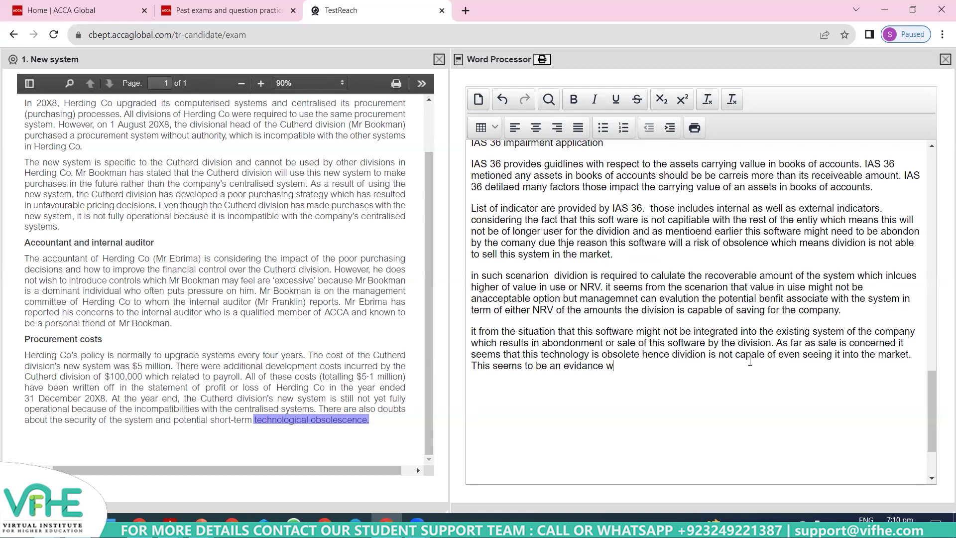
Finish the concluding sentence with "why tha software was expensed to the profit and loss account."
{"action": "type", "text": "hy tha softweare"}
{"action": "key", "text": "BackSpace"}
{"action": "key", "text": "BackSpace"}
{"action": "key", "text": "BackSpace"}
{"action": "key", "text": "BackSpace"}
{"action": "key", "text": "BackSpace"}
{"action": "type", "text": "are was ex"}
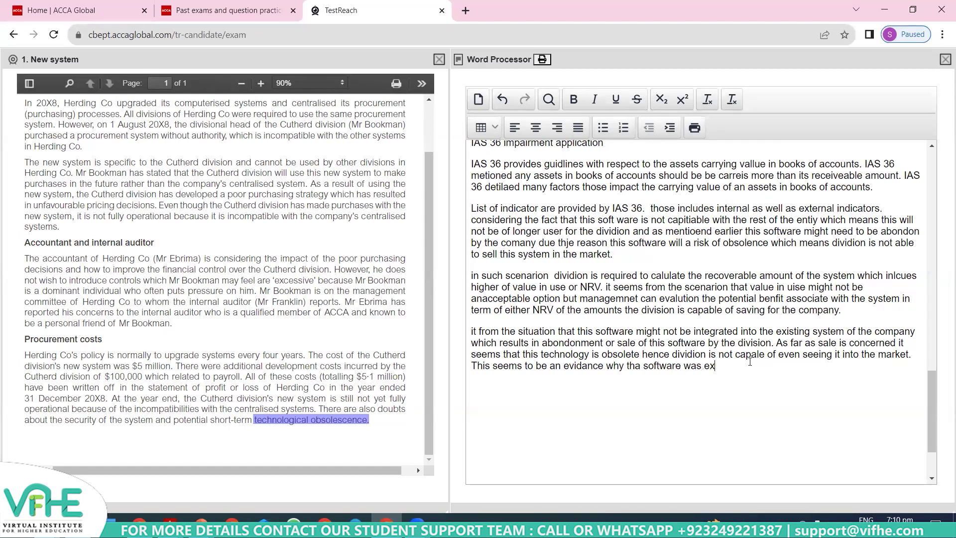
{"action": "type", "text": "pensed to the profit and loss account."}
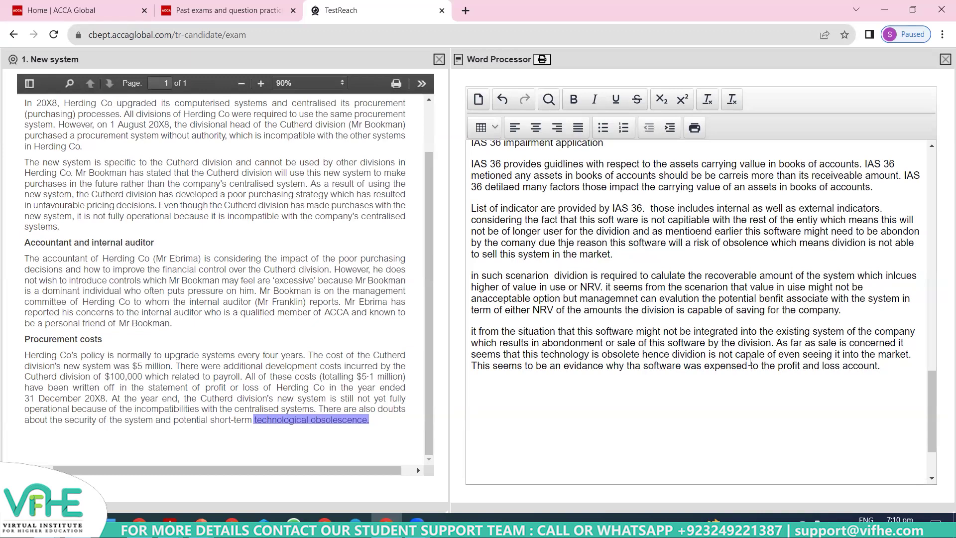
Compare the exhibit's procurement costs write-off text with the impairment conclusion and review the written answers for the earlier parts
{"action": "left_click_drag", "start_coordinate": [88, 358], "coordinate": [340, 387]}
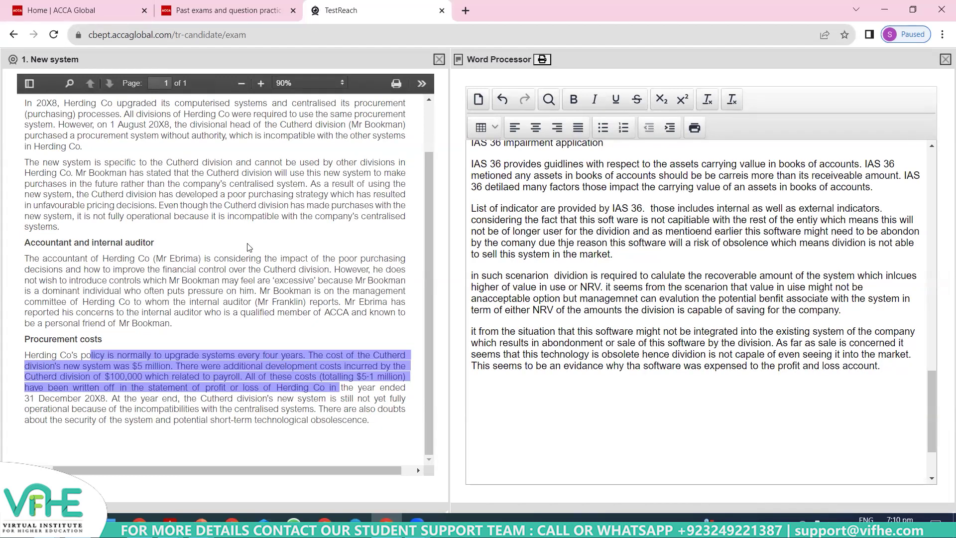
{"action": "left_click", "coordinate": [107, 352]}
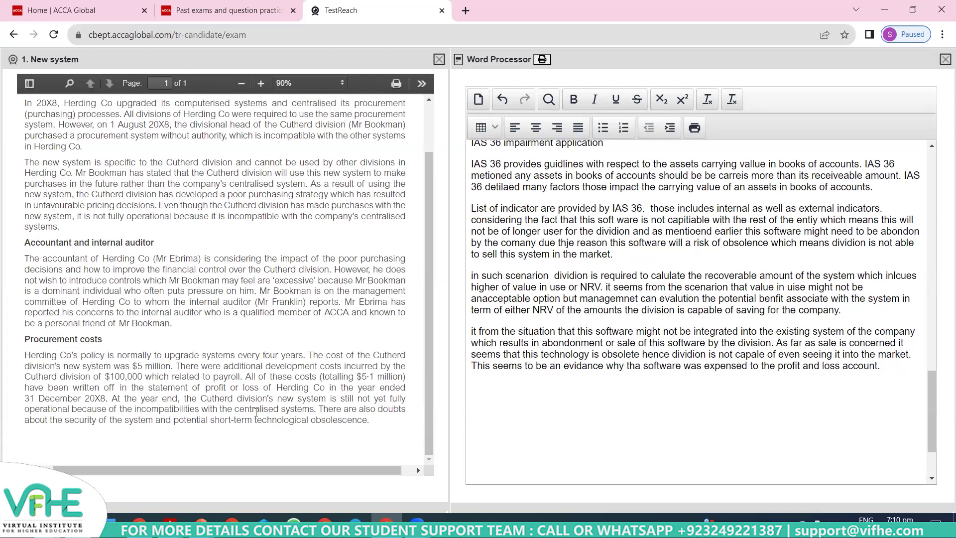
{"action": "left_click_drag", "start_coordinate": [249, 377], "coordinate": [324, 398]}
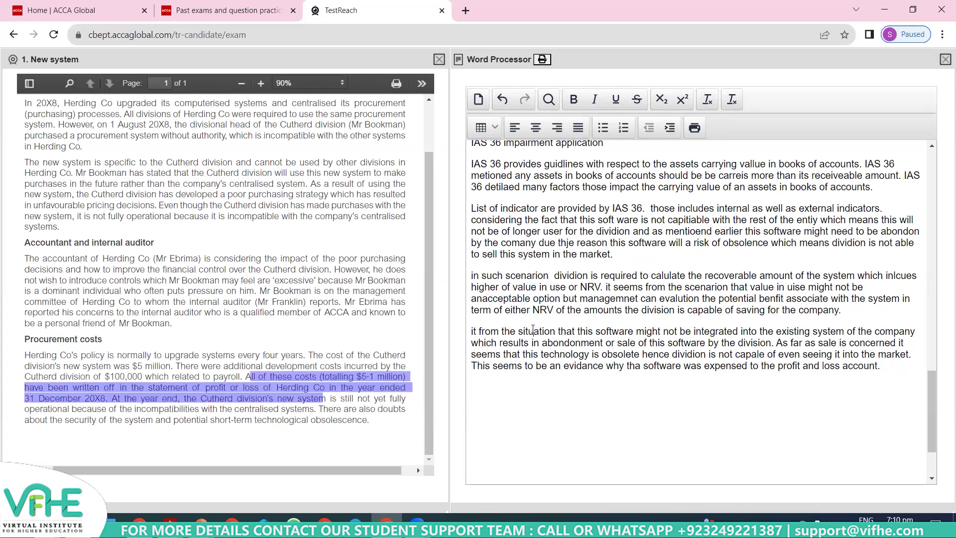
{"action": "left_click_drag", "start_coordinate": [535, 329], "coordinate": [885, 368]}
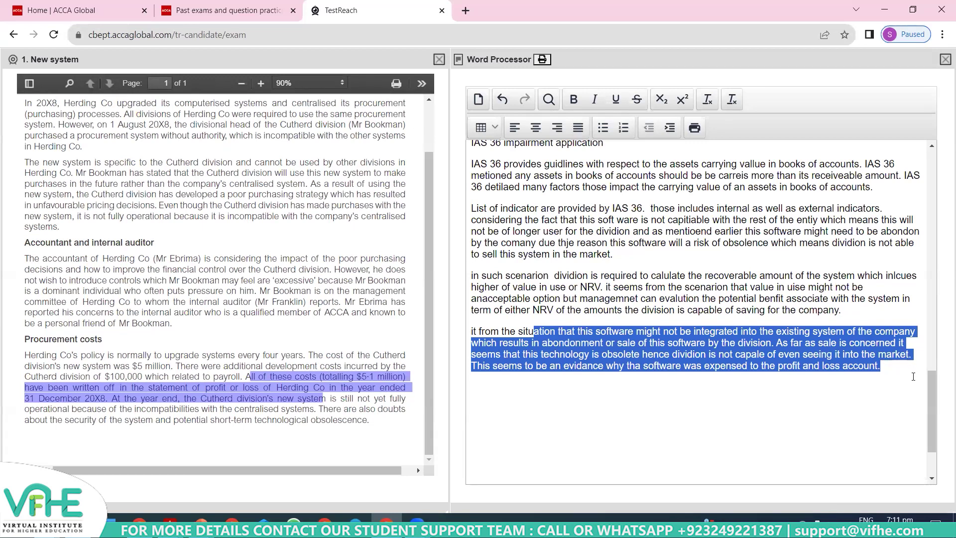
{"action": "scroll", "coordinate": [924, 349], "scroll_direction": "up", "scroll_amount": 8}
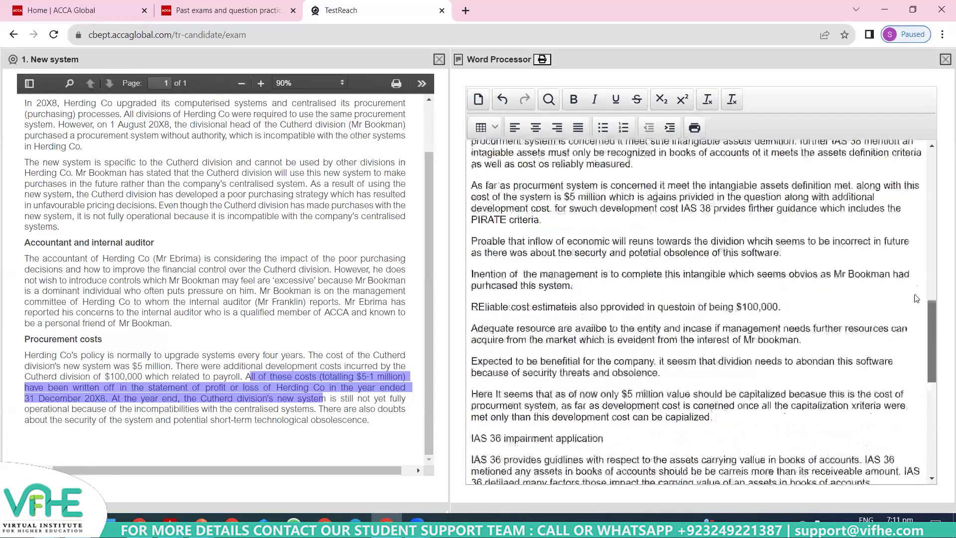
{"action": "scroll", "coordinate": [919, 226], "scroll_direction": "up", "scroll_amount": 10}
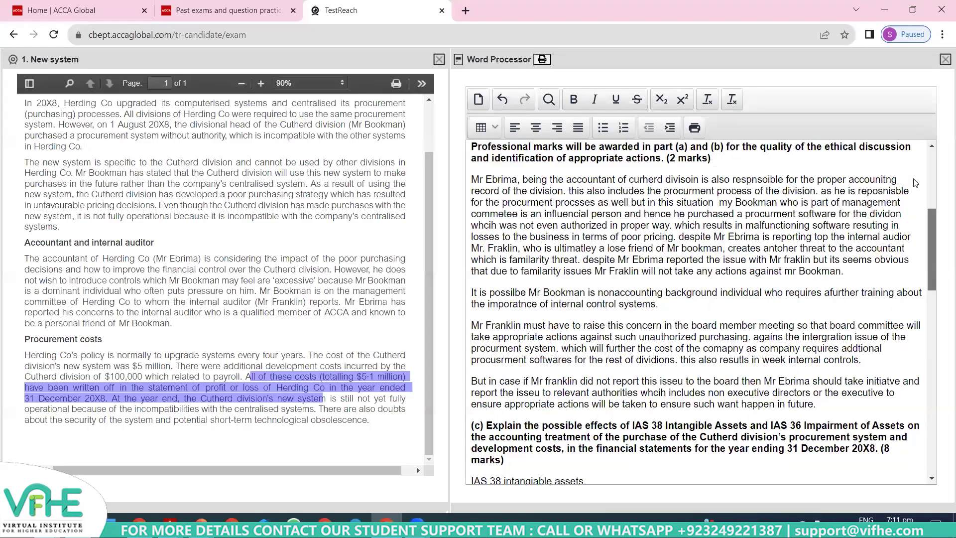
{"action": "scroll", "coordinate": [928, 217], "scroll_direction": "down", "scroll_amount": 20}
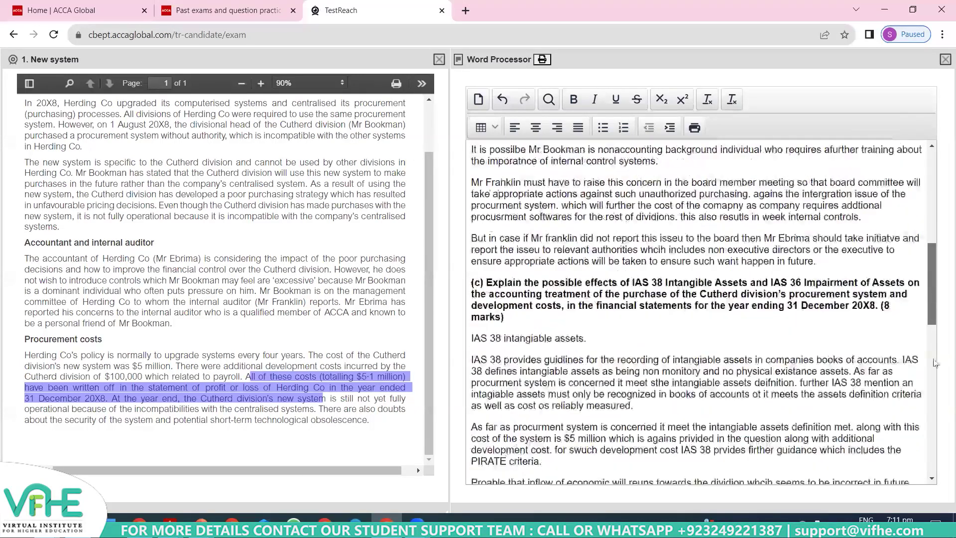
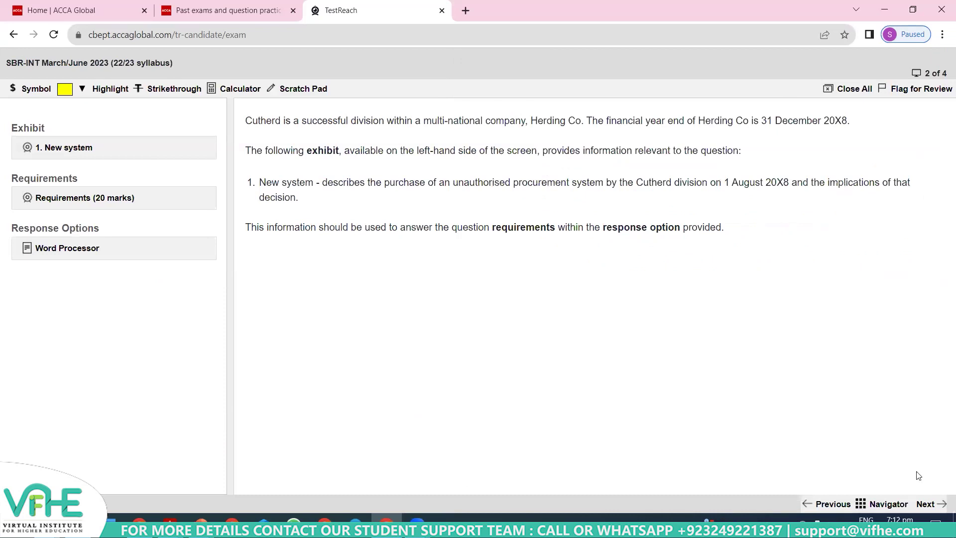
Move on to question 3 and read the Fernanda Co introduction and the descriptions of its three exhibits
{"action": "left_click", "coordinate": [930, 504]}
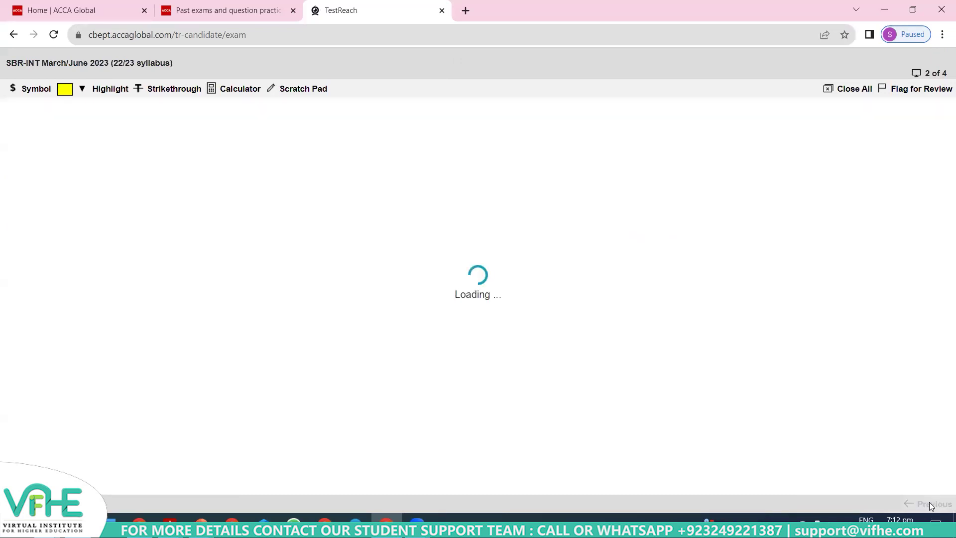
{"action": "left_click", "coordinate": [928, 504]}
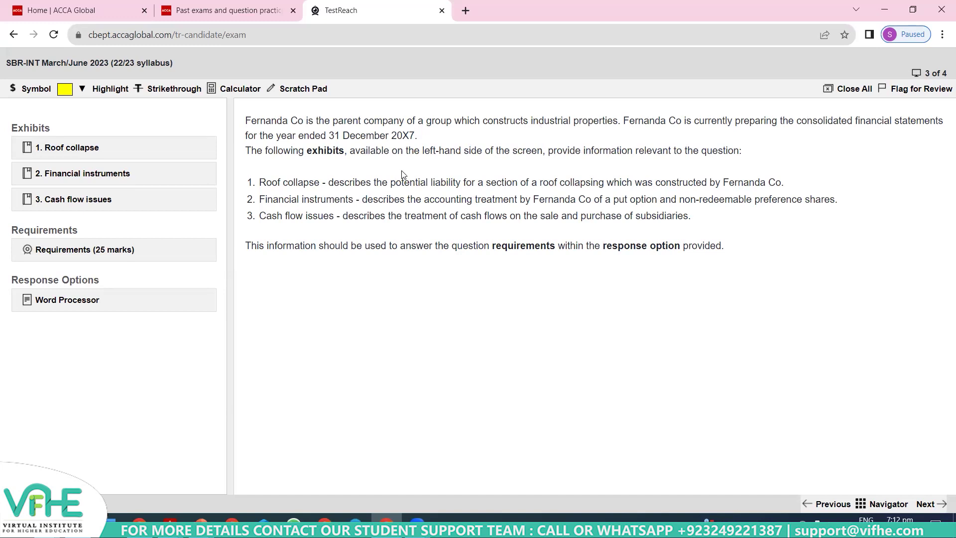
{"action": "left_click_drag", "start_coordinate": [247, 120], "coordinate": [717, 267]}
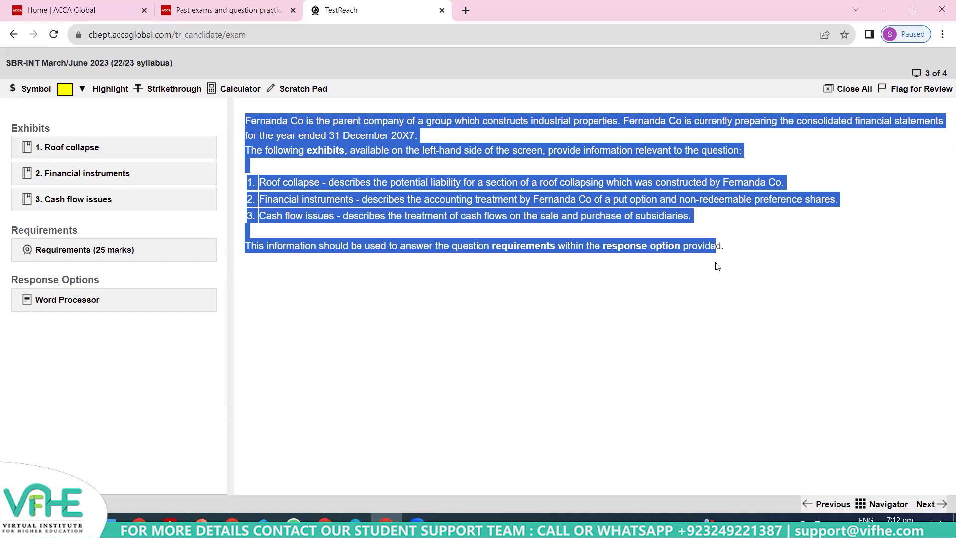
{"action": "left_click", "coordinate": [324, 189]}
{"action": "left_click_drag", "start_coordinate": [329, 182], "coordinate": [789, 187]}
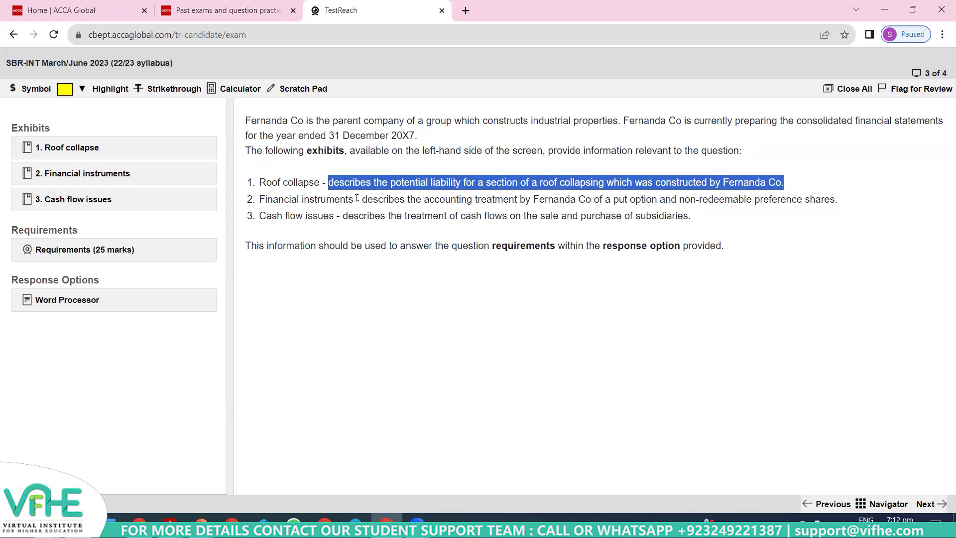
{"action": "left_click_drag", "start_coordinate": [263, 199], "coordinate": [839, 199]}
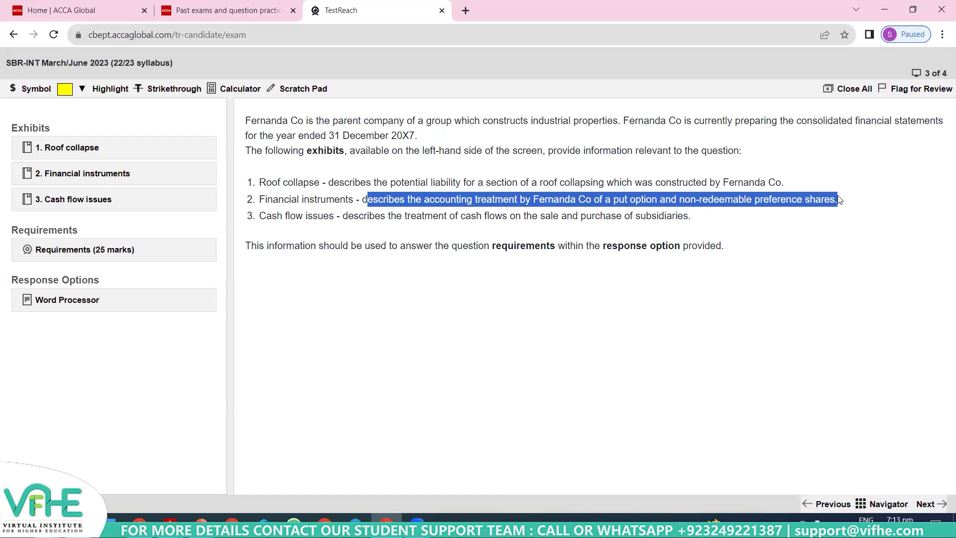
{"action": "left_click", "coordinate": [261, 214]}
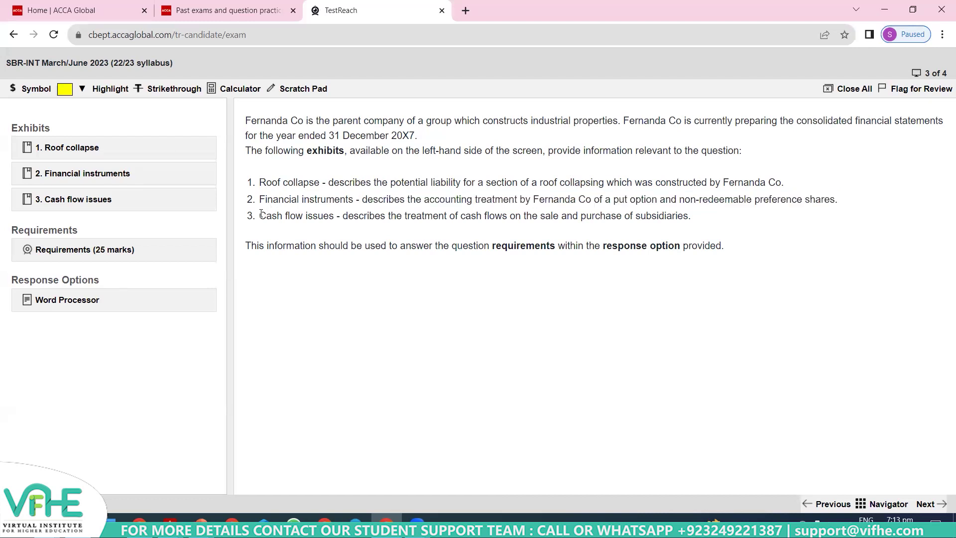
{"action": "left_click_drag", "start_coordinate": [262, 216], "coordinate": [698, 224]}
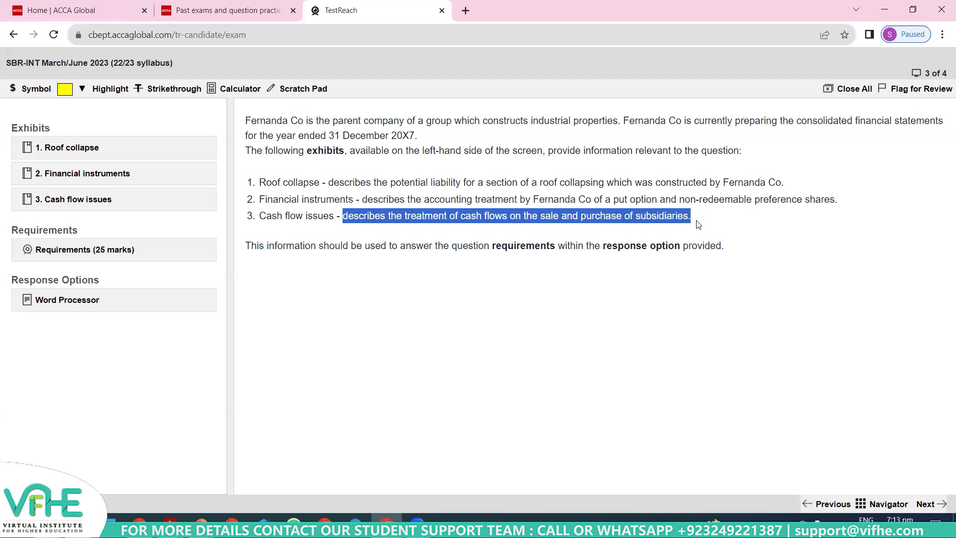
{"action": "left_click_drag", "start_coordinate": [251, 245], "coordinate": [594, 246]}
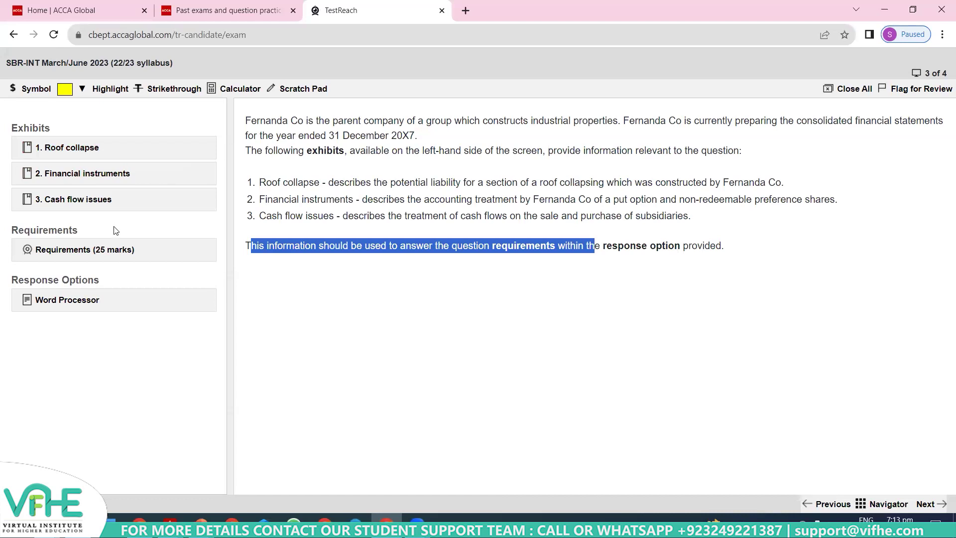
Copy the full text of the 25-mark requirements, parts (a) to (c), and close the requirements window
{"action": "left_click", "coordinate": [115, 248]}
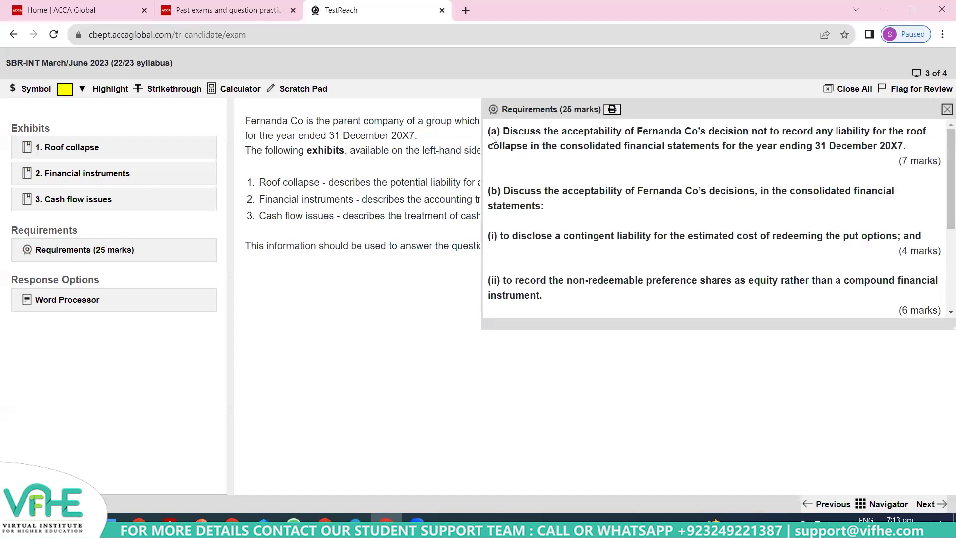
{"action": "left_click_drag", "start_coordinate": [489, 131], "coordinate": [941, 317]}
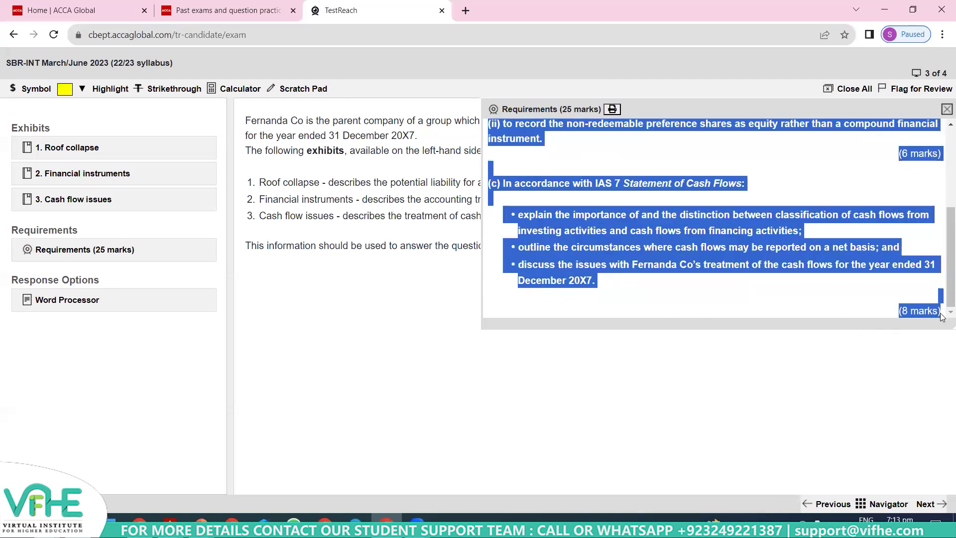
{"action": "left_click", "coordinate": [947, 109]}
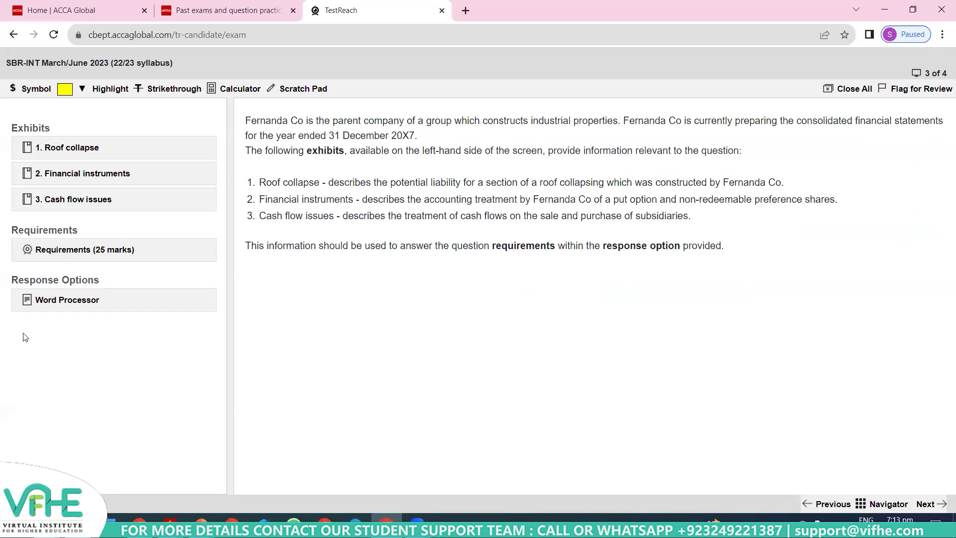
Open the word processor for question 3, enlarge its window to nearly full height, and paste the requirements into it
{"action": "left_click", "coordinate": [88, 300]}
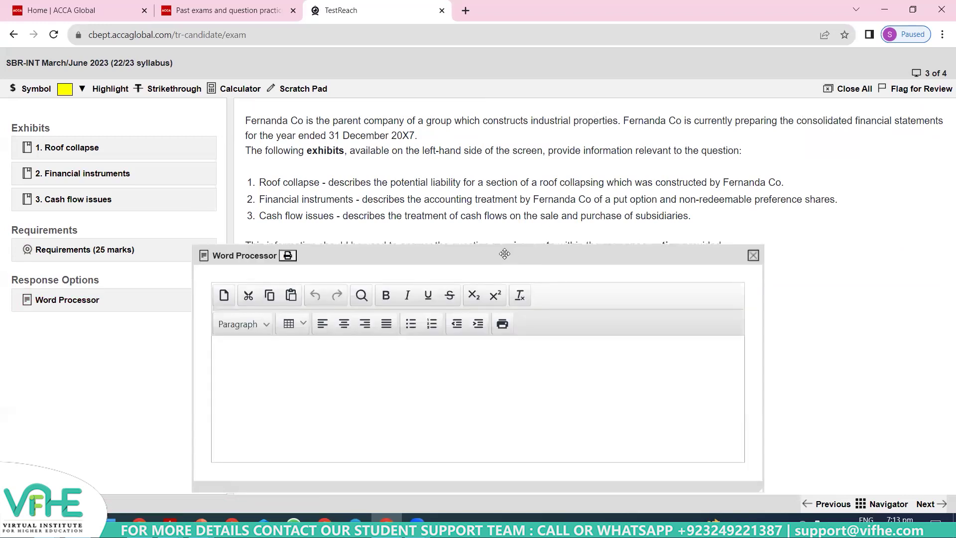
{"action": "left_click_drag", "start_coordinate": [505, 254], "coordinate": [617, 58]}
{"action": "left_click_drag", "start_coordinate": [871, 297], "coordinate": [662, 513]}
{"action": "left_click", "coordinate": [405, 181]}
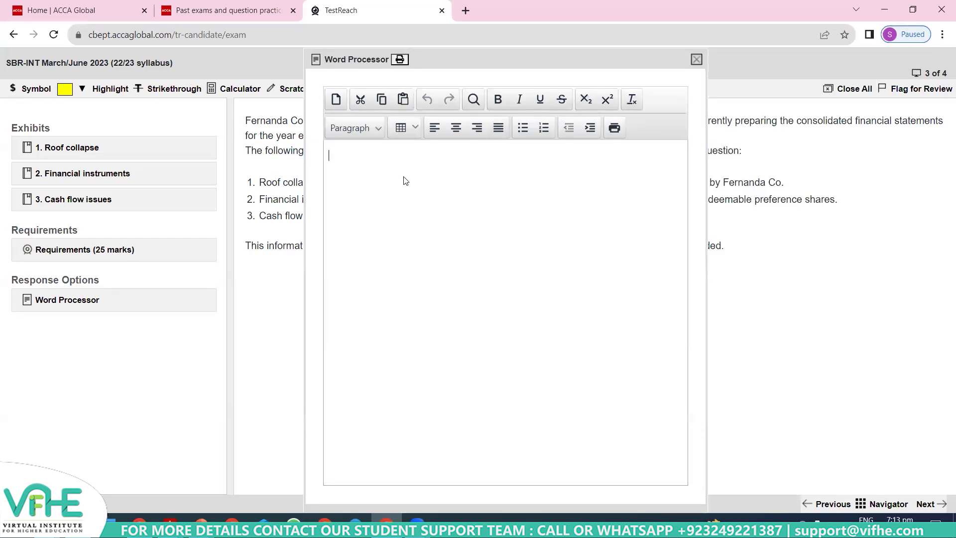
{"action": "type", "text": "(a) Discuss the acceptability of Fernanda Co’s decision not to record any liability for the roof collapse in the consolidated financial statements for the year ending 31 December 20X7. (7 marks)  (b) Discuss the acceptability of Fernanda Co’s decisions, in the consolidated financial statements:  (i) to disclose a contingent liability for the estimated cost of redeeming the put options; and (4 marks)  (ii) to record the non-redeemable preference shares as equity rather than a compound financial instrument. (6 marks)  (c) In accordance with IAS 7 Statement of Cash Flows:  • explain the importance of and the distinction between classification of cash flows from investing activities and cash flows from financing activities;  • outline the circumstances where cash flows may be reported on a net basis; and  • discuss the issues with Fernanda Co’s treatment of the cash flows for the year ended 31 December 20X7.  (8 marks)"}
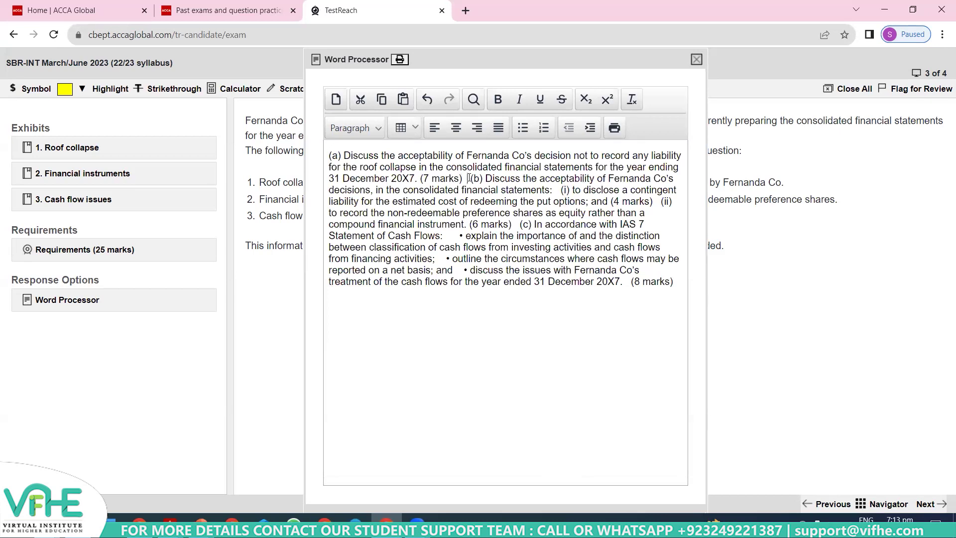
Separate requirement parts (a), (b) and (c) with blank lines and put item (i) of part (b) in its own paragraph
{"action": "key", "text": "Return"}
{"action": "key", "text": "Return"}
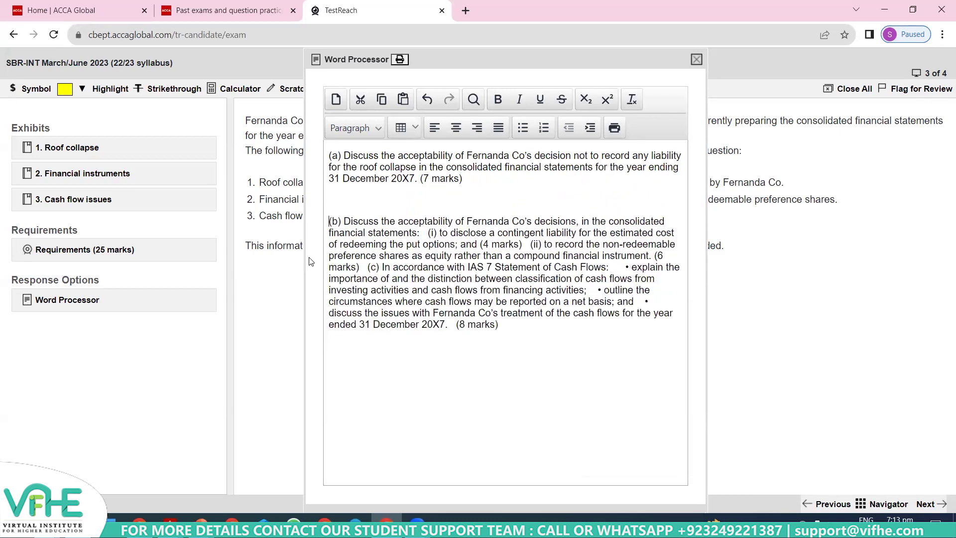
{"action": "key", "text": "Down"}
{"action": "key", "text": "Down"}
{"action": "key", "text": "Return"}
{"action": "key", "text": "Return"}
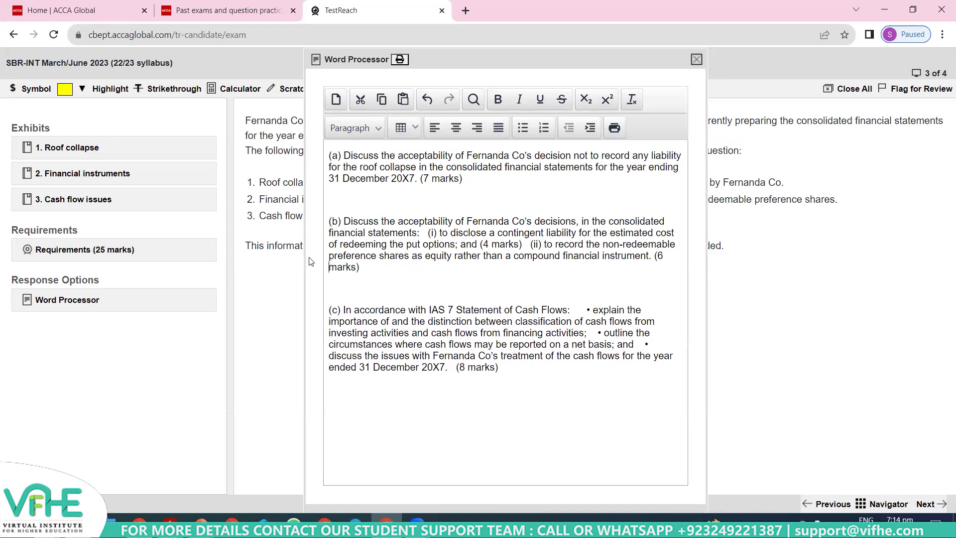
{"action": "key", "text": "Up"}
{"action": "key", "text": "Return"}
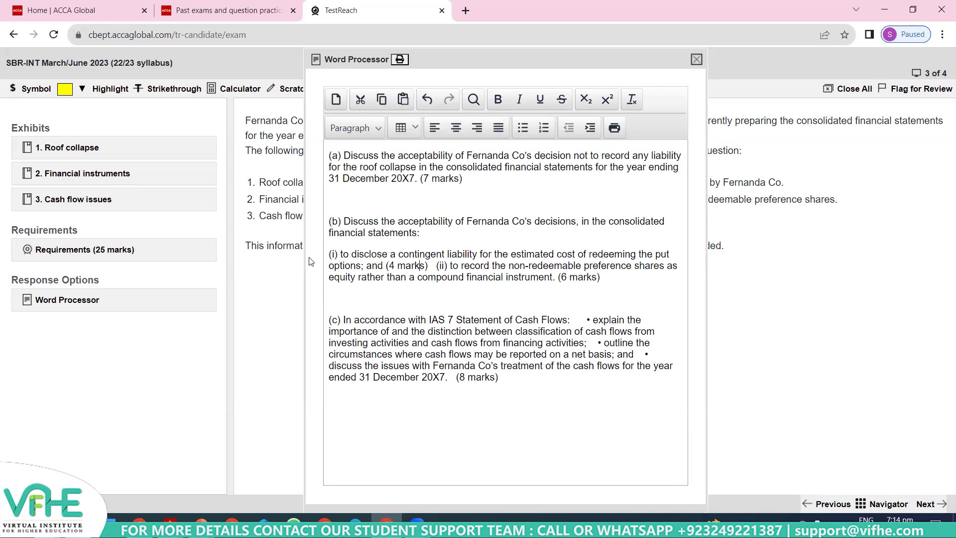
Put part (ii) of requirement (b) in its own paragraph and make the requirement (a) text bold
{"action": "key", "text": "Right"}
{"action": "key", "text": "Return"}
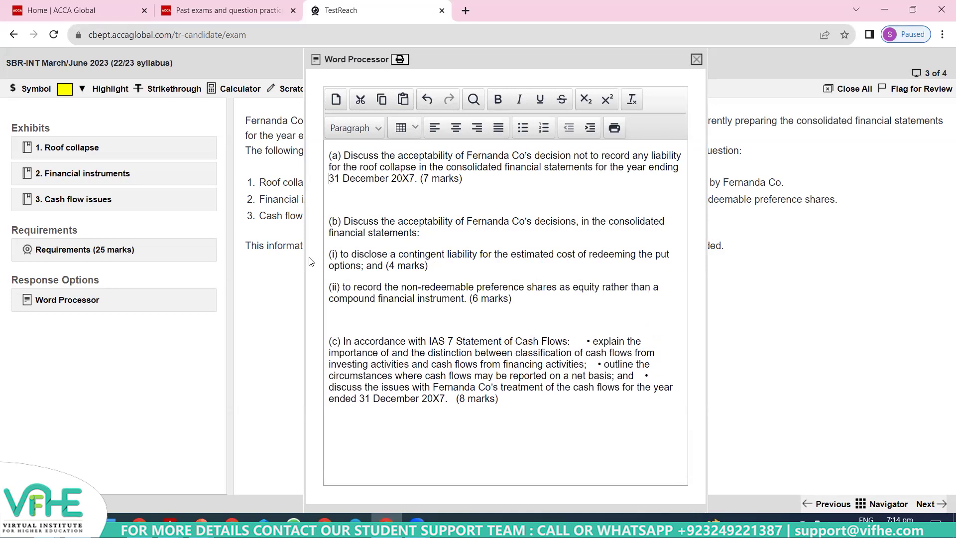
{"action": "key", "text": "ctrl+b"}
Make requirement (b), including its sub-parts (i) and (ii), bold
{"action": "key", "text": "Down"}
{"action": "key", "text": "Down"}
{"action": "key", "text": "Down"}
{"action": "key", "text": "shift+Down"}
{"action": "key", "text": "shift+Down"}
{"action": "key", "text": "shift+Down"}
{"action": "key", "text": "shift+Down"}
{"action": "key", "text": "shift+Down"}
{"action": "key", "text": "shift+Down"}
{"action": "key", "text": "shift+Down"}
{"action": "key", "text": "shift+Down"}
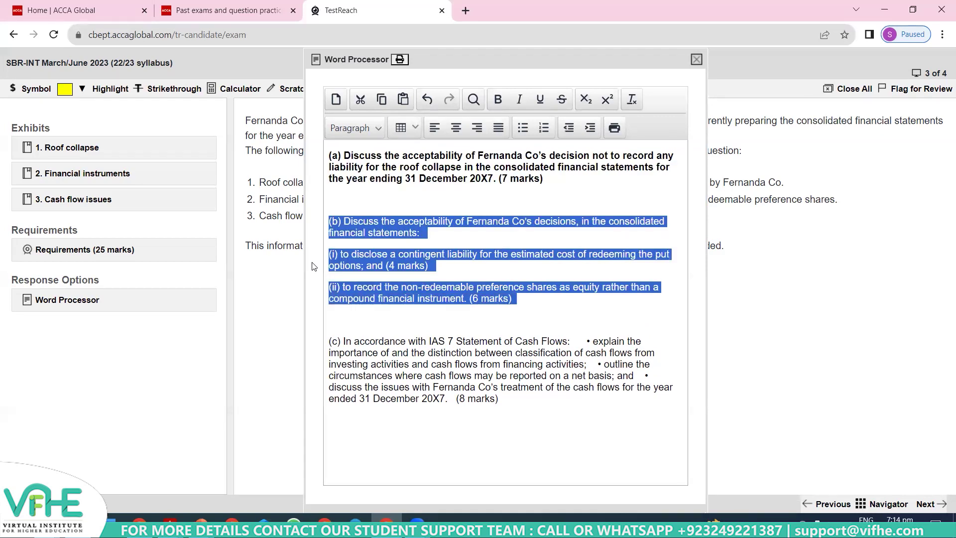
{"action": "key", "text": "ctrl+b"}
Make the whole requirement (c) paragraph on IAS 7 Statement of Cash Flows bold
{"action": "key", "text": "Right"}
{"action": "key", "text": "Down"}
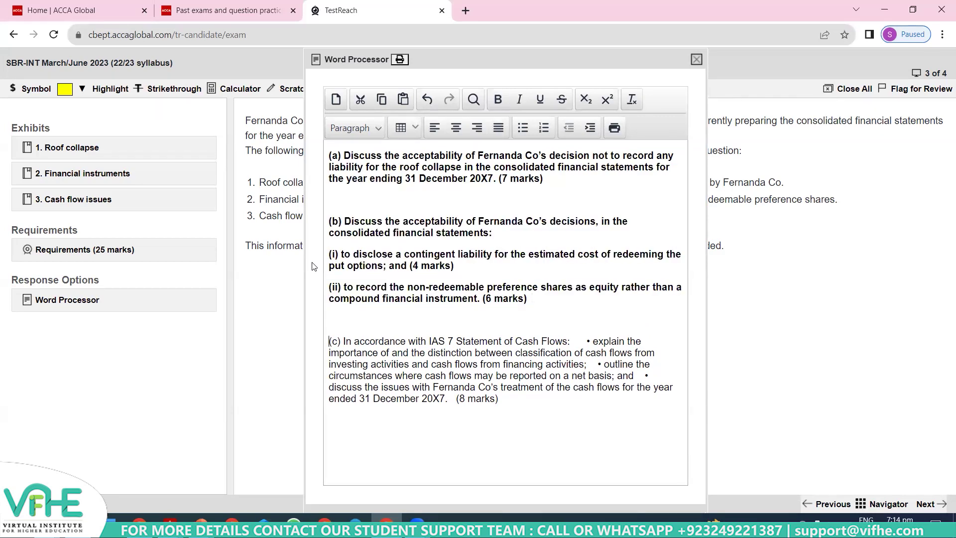
{"action": "key", "text": "shift+Down"}
{"action": "key", "text": "shift+Down"}
{"action": "key", "text": "shift+Down"}
{"action": "key", "text": "shift+Down"}
{"action": "key", "text": "shift+Down"}
{"action": "key", "text": "shift+Down"}
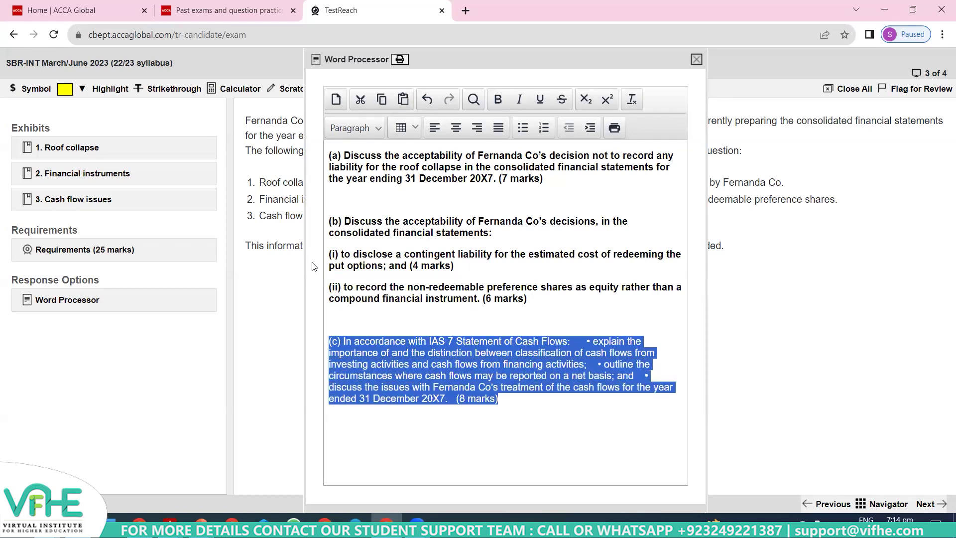
{"action": "key", "text": "ctrl+b"}
{"action": "key", "text": "Right"}
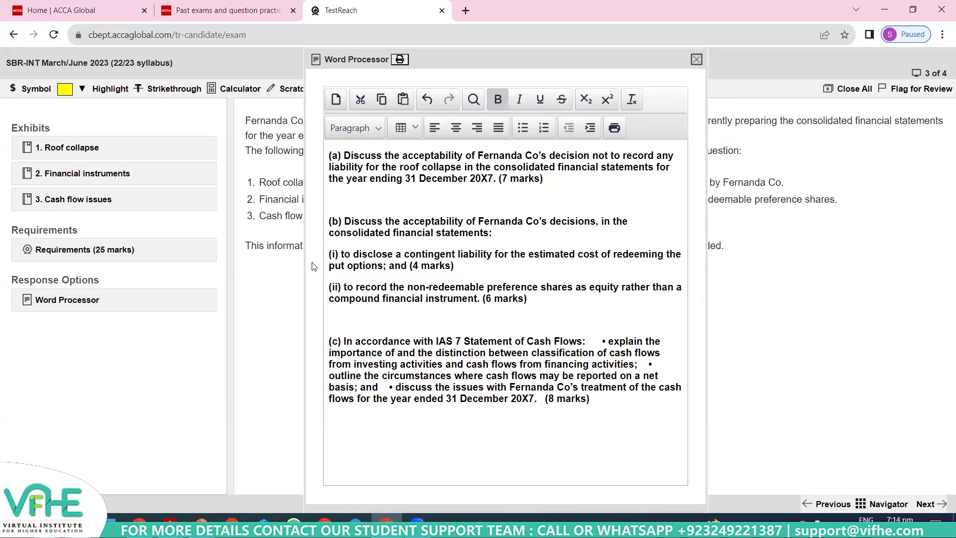
Open the Roof collapse exhibit beside the word processor and enlarge it to a readable size at 110% zoom
{"action": "left_click_drag", "start_coordinate": [664, 60], "coordinate": [916, 56]}
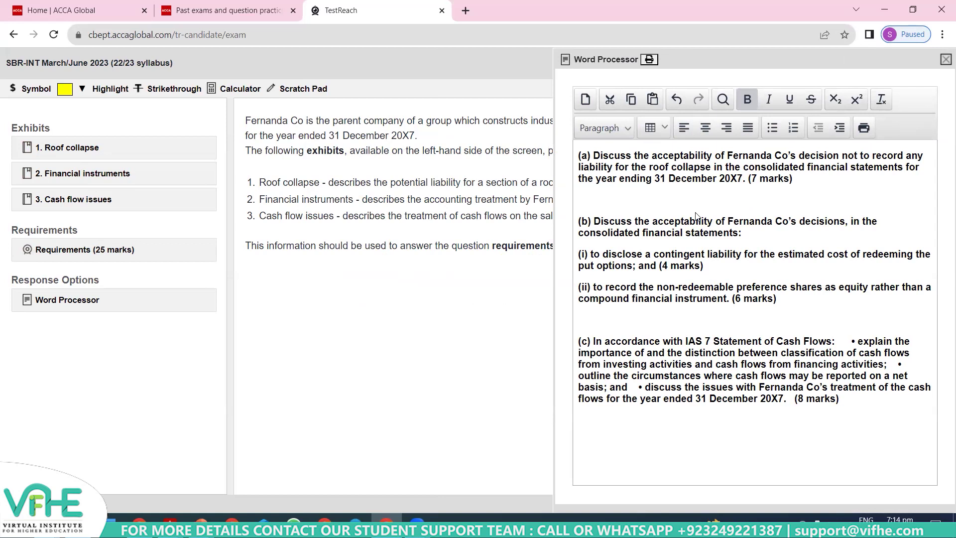
{"action": "left_click", "coordinate": [58, 157]}
{"action": "left_click_drag", "start_coordinate": [478, 207], "coordinate": [141, 76]}
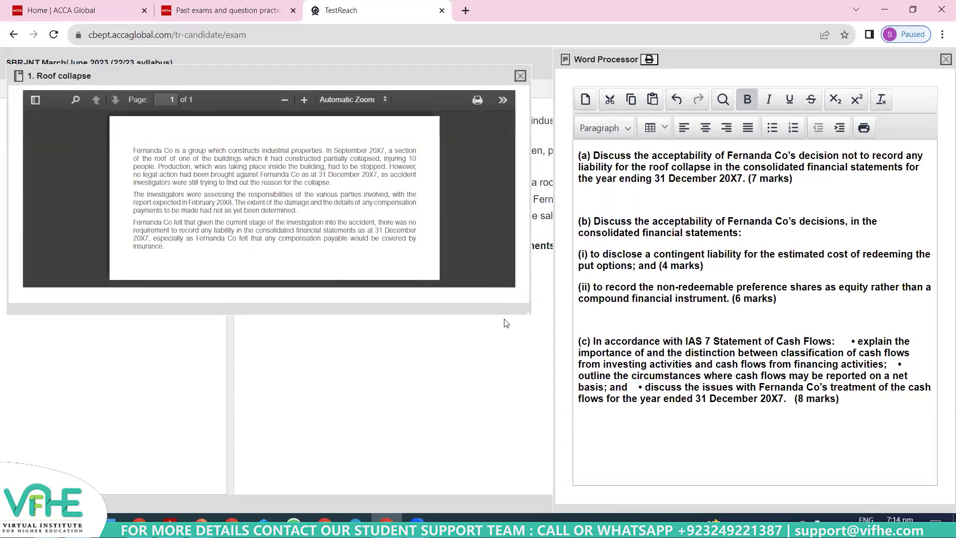
{"action": "left_click_drag", "start_coordinate": [529, 313], "coordinate": [555, 511]}
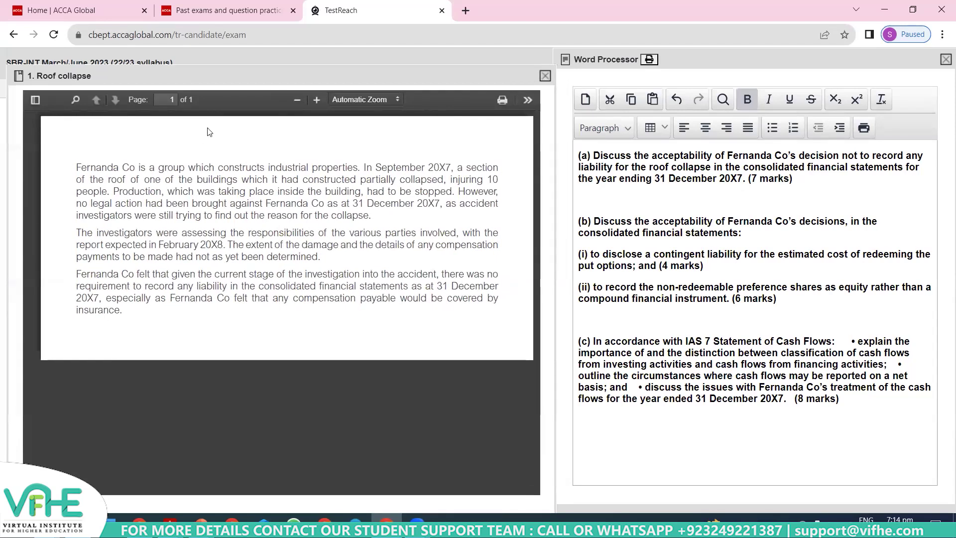
{"action": "left_click", "coordinate": [317, 99]}
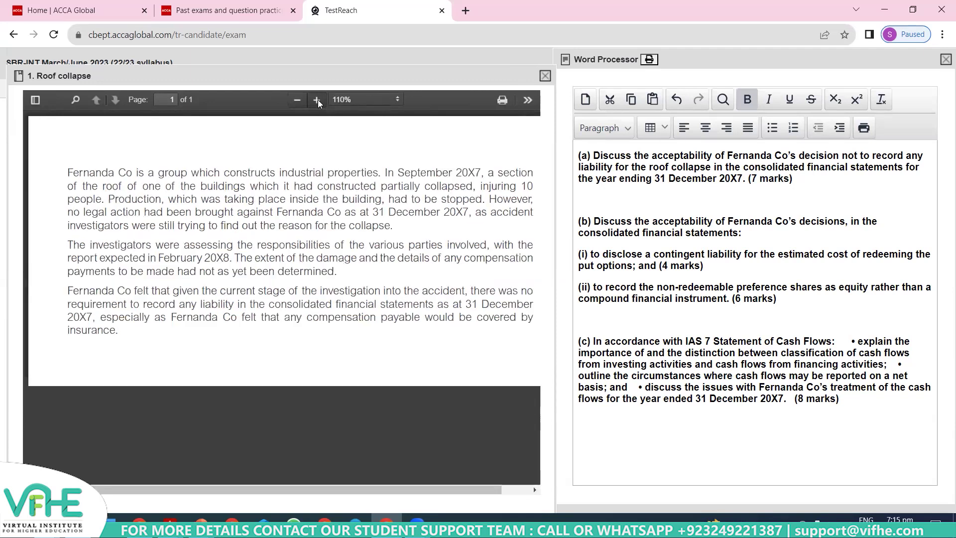
{"action": "left_click_drag", "start_coordinate": [448, 490], "coordinate": [490, 488]}
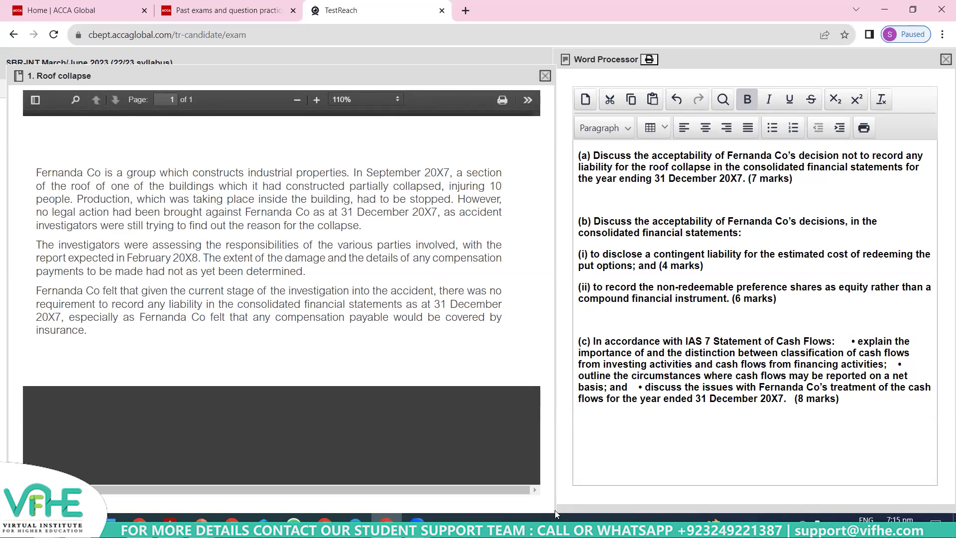
Adjust the Roof collapse exhibit and word processor windows so they sit side by side without overlapping
{"action": "scroll", "coordinate": [497, 70], "scroll_direction": "down", "scroll_amount": 1}
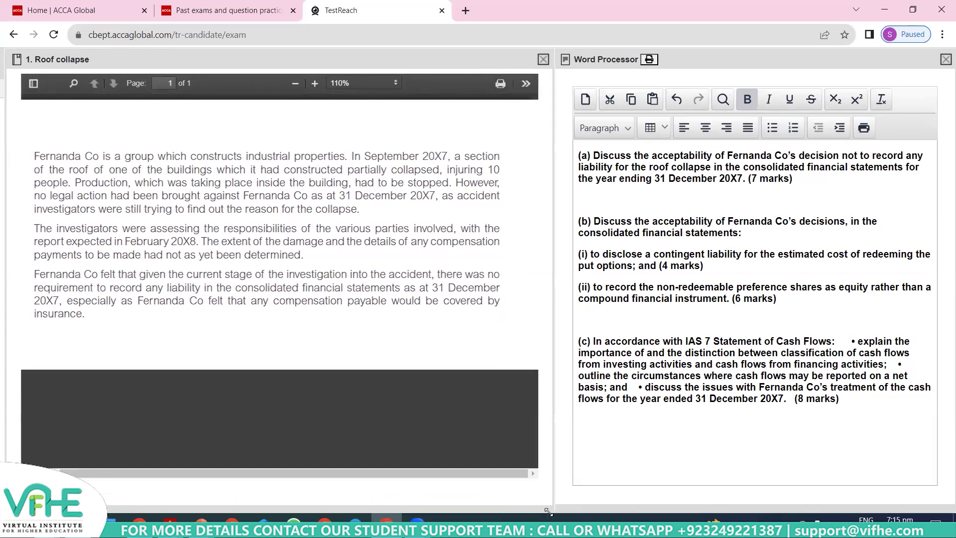
{"action": "left_click_drag", "start_coordinate": [546, 514], "coordinate": [532, 512]}
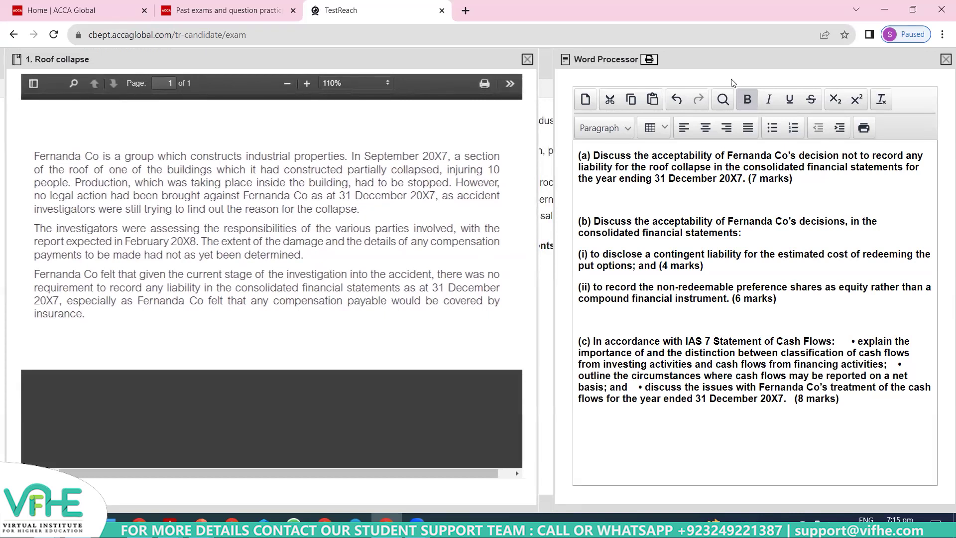
{"action": "left_click_drag", "start_coordinate": [735, 61], "coordinate": [719, 61]}
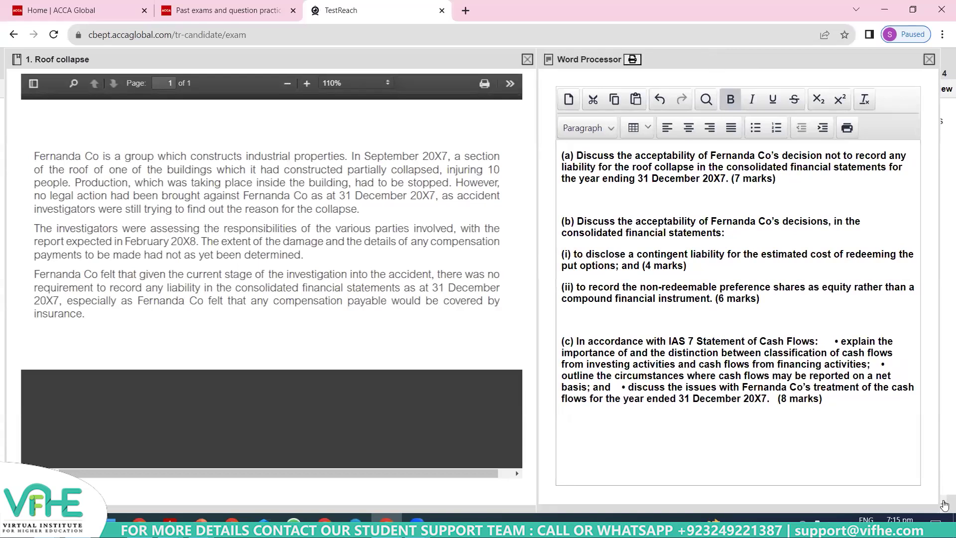
{"action": "mouse_move", "coordinate": [939, 507]}
{"action": "left_mouse_down"}
{"action": "mouse_move", "coordinate": [939, 498]}
{"action": "mouse_move", "coordinate": [942, 508]}
{"action": "left_mouse_up"}
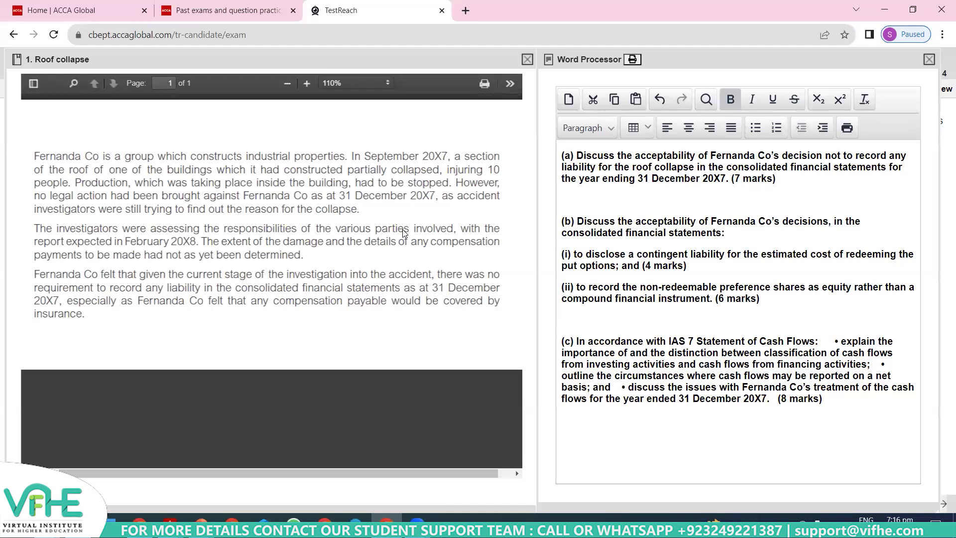
Examine the Roof collapse exhibit's passages on the cause, the investigators' assessment and Fernanda Co's view on recording a liability
{"action": "key", "text": "ctrl+a"}
{"action": "left_click", "coordinate": [287, 214]}
{"action": "left_click_drag", "start_coordinate": [239, 208], "coordinate": [345, 210]}
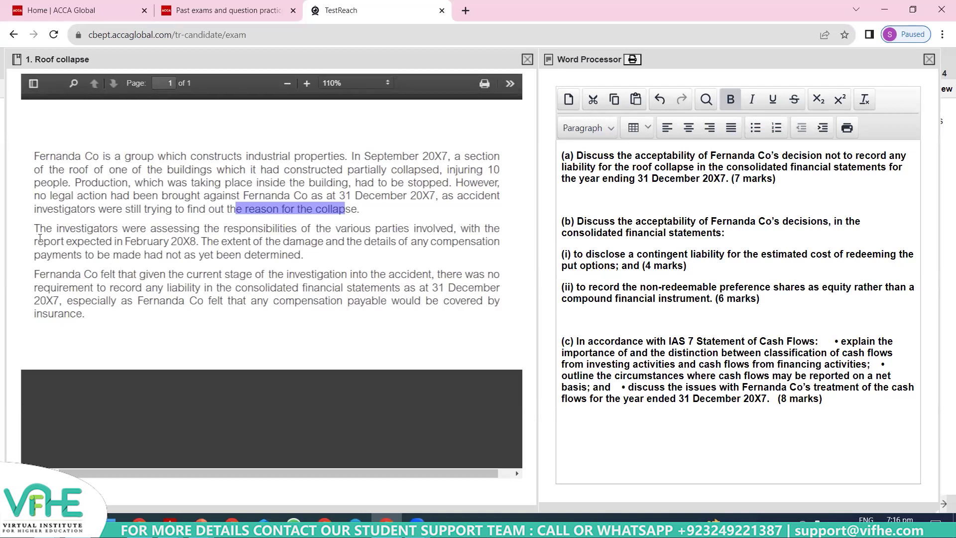
{"action": "left_click_drag", "start_coordinate": [36, 227], "coordinate": [303, 253]}
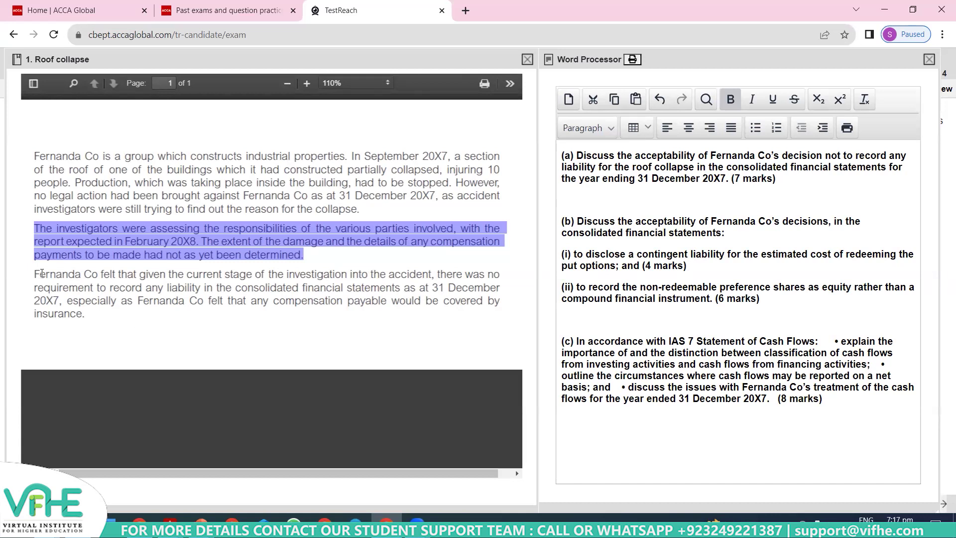
{"action": "left_click_drag", "start_coordinate": [36, 273], "coordinate": [83, 317]}
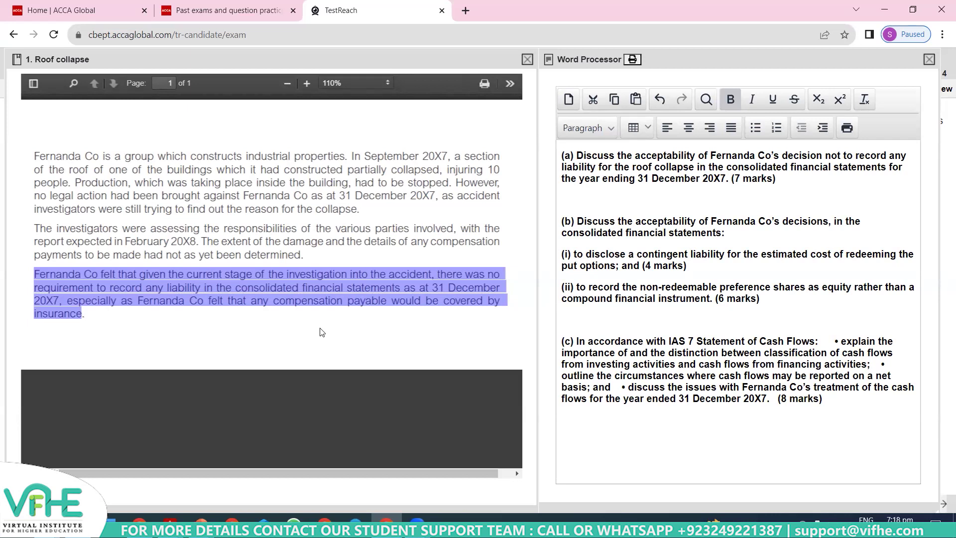
{"action": "left_click", "coordinate": [585, 189]}
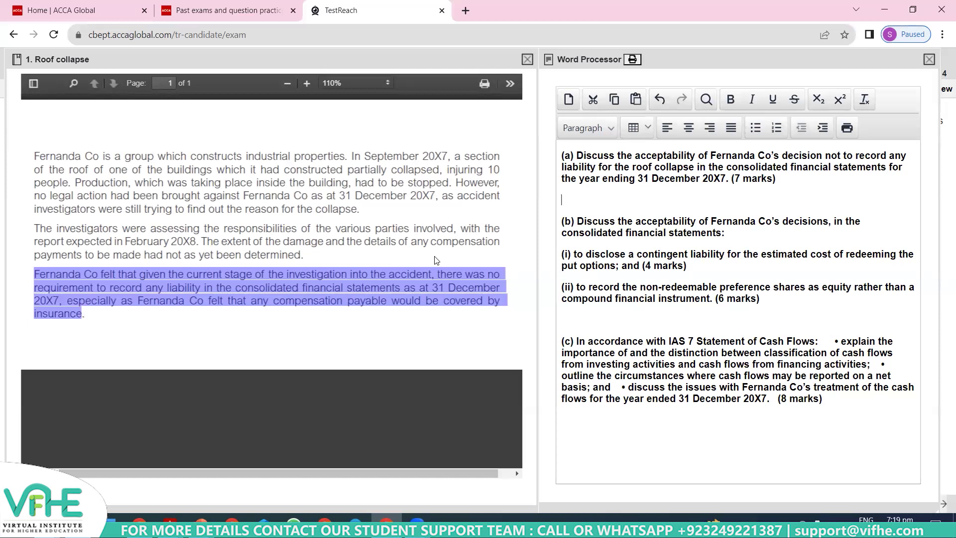
{"action": "left_click_drag", "start_coordinate": [35, 229], "coordinate": [283, 259]}
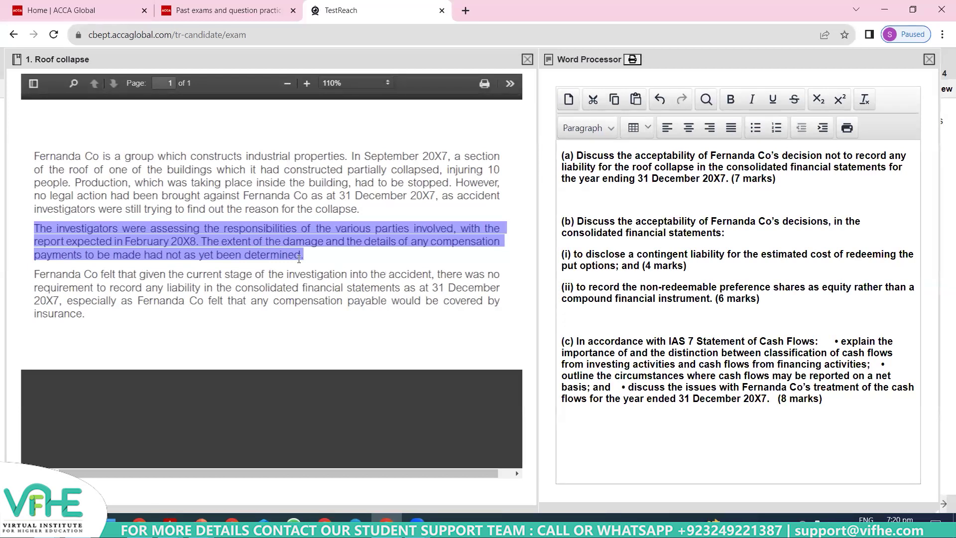
{"action": "left_click", "coordinate": [208, 240]}
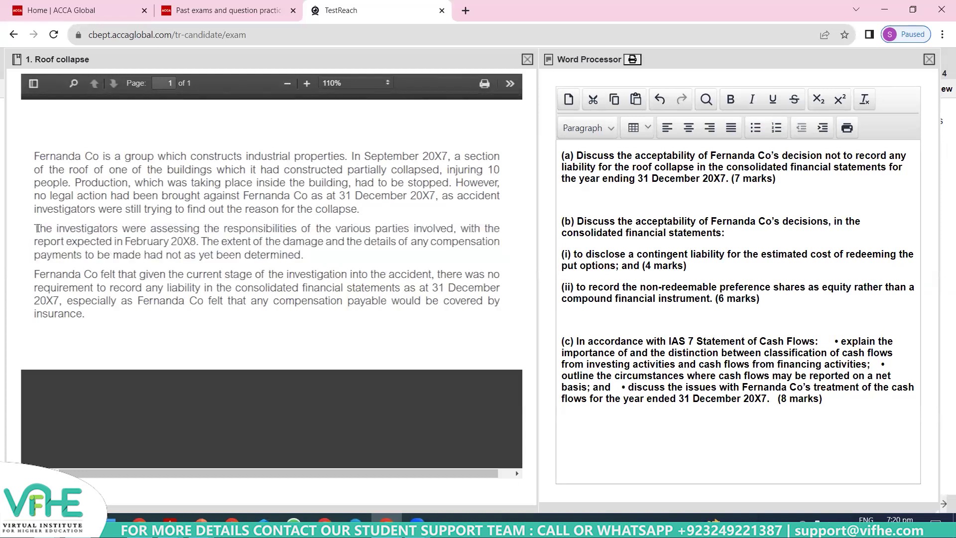
{"action": "left_click_drag", "start_coordinate": [35, 228], "coordinate": [303, 254]}
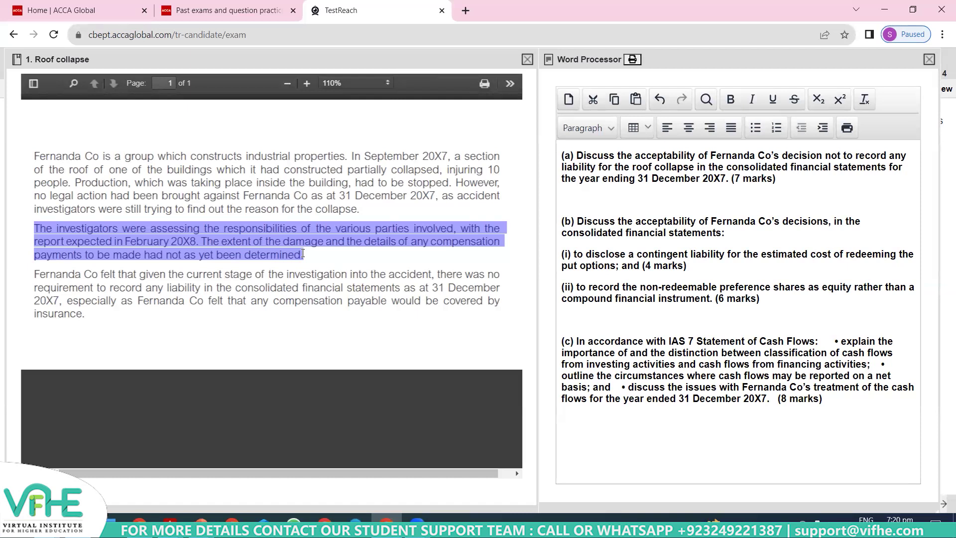
Under (a), write "IAS 37 required to record a provison in realtion to any future uncertain obligation for a business entity is that obligation met the following criteria's."
{"action": "left_click", "coordinate": [582, 199]}
{"action": "type", "text": "IAS 37 required to record a provison in realtion to any fut"}
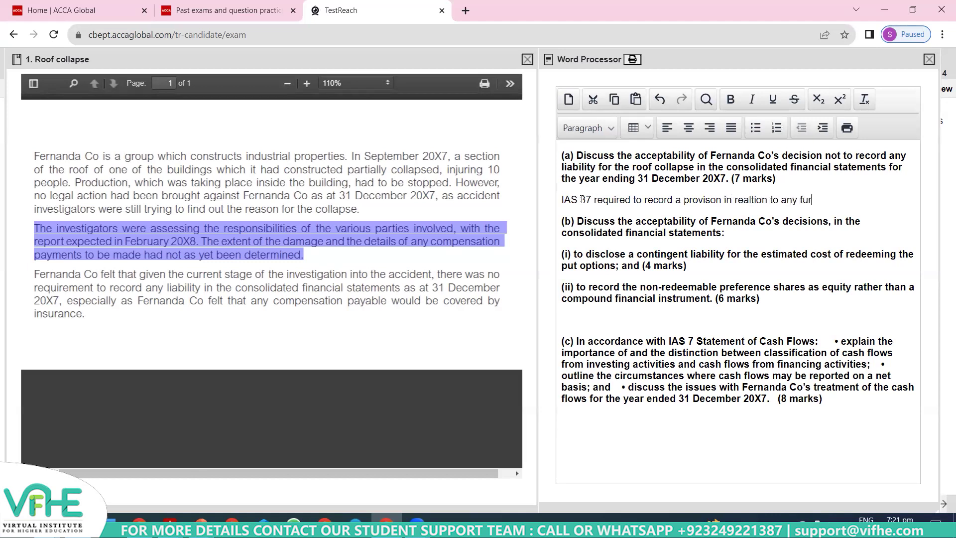
{"action": "type", "text": "ure uncertain obligation "}
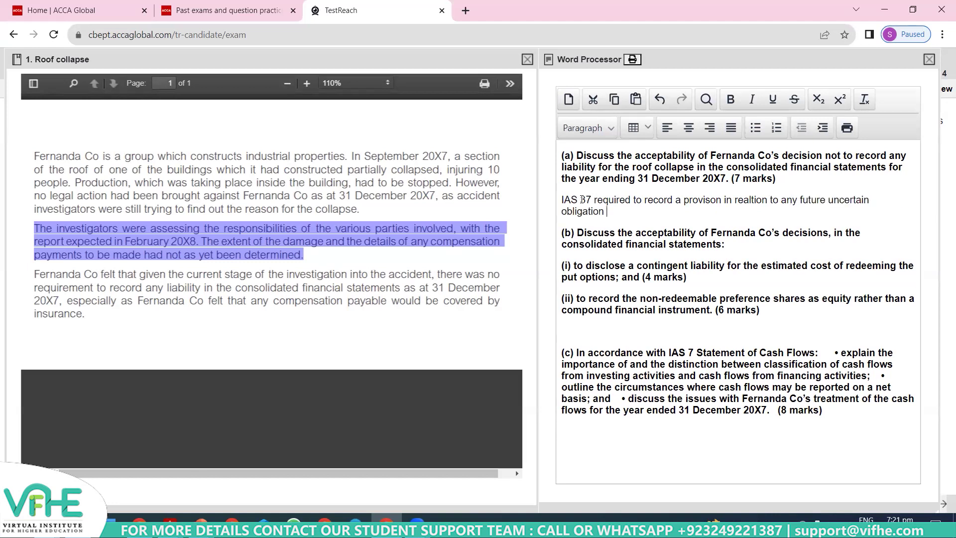
{"action": "type", "text": "for a"}
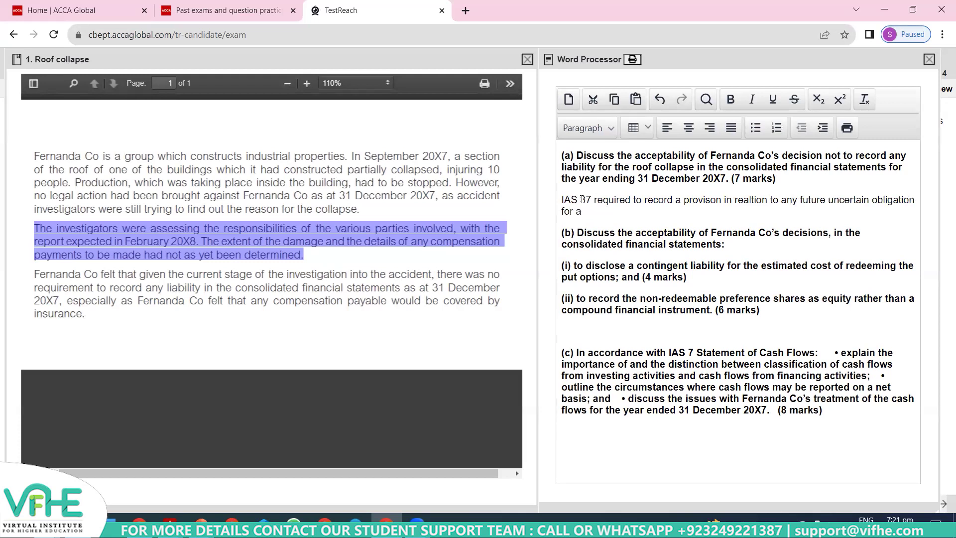
{"action": "type", "text": " business entity is that o"}
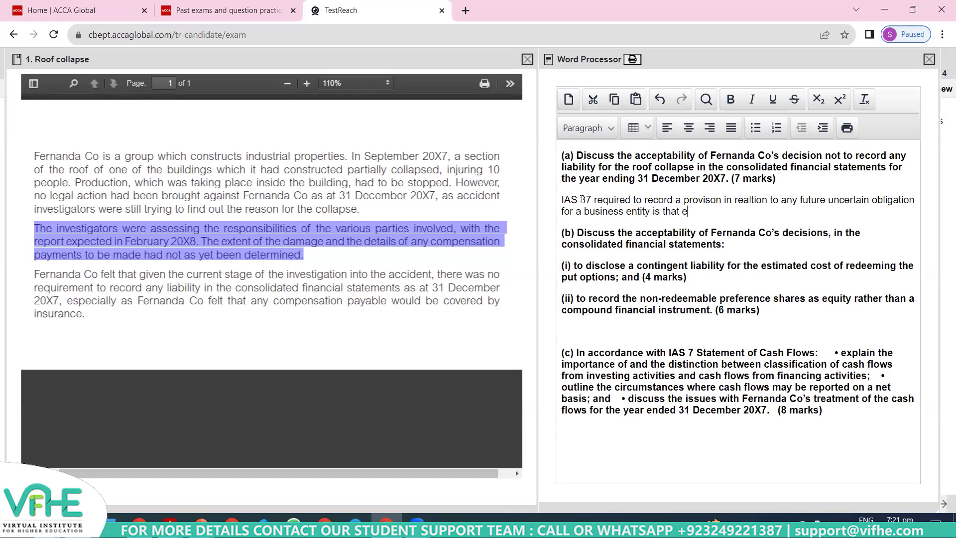
{"action": "type", "text": "bligation met the following cr"}
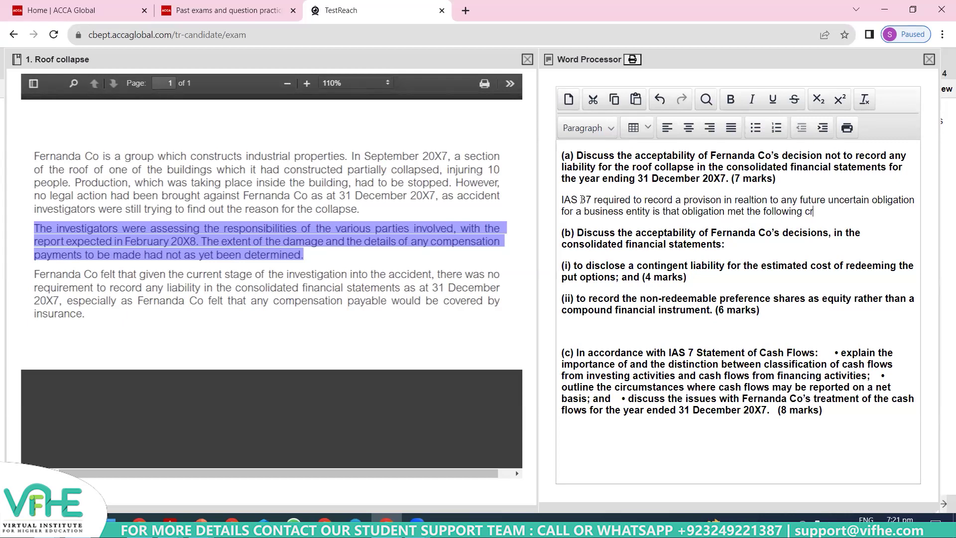
{"action": "type", "text": "iteri"}
{"action": "type", "text": "'s"}
{"action": "type", "text": "a'"}
Add two criteria on separate lines: "The outflow will be probable" and "There is a reliable estimate tof the outflow"
{"action": "key", "text": "Return"}
{"action": "type", "text": "The outflow will be probable"}
{"action": "key", "text": "Return"}
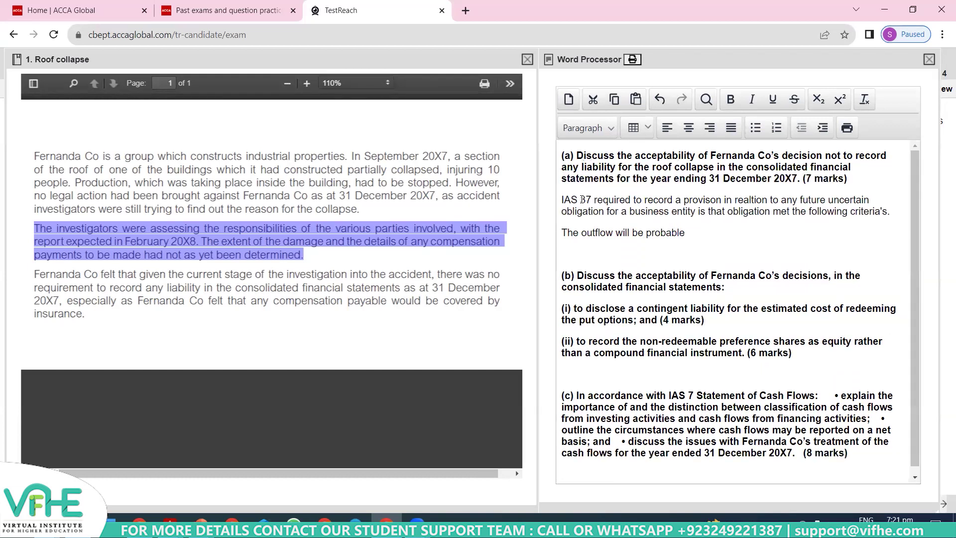
{"action": "type", "text": "There is a reliable estimate tof the "}
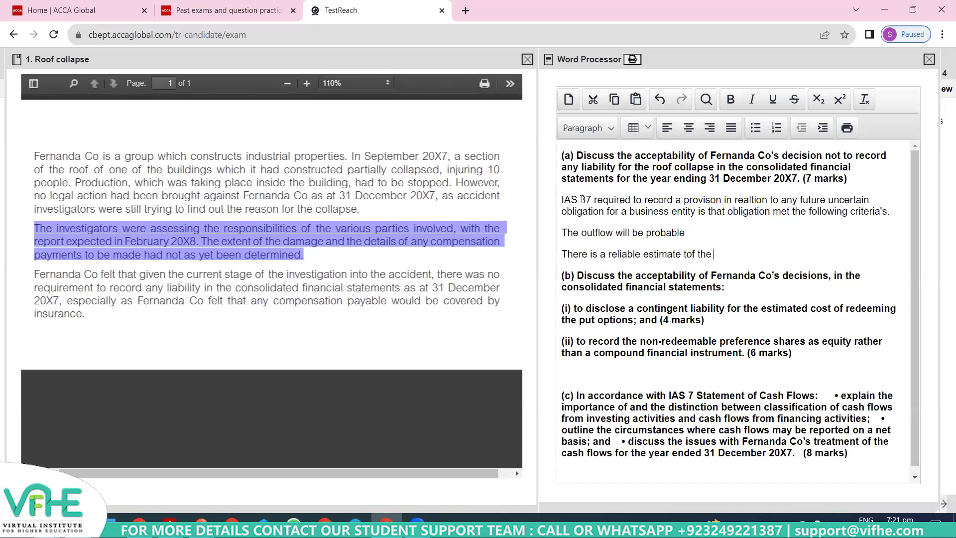
{"action": "type", "text": "outflow"}
{"action": "key", "text": "Return"}
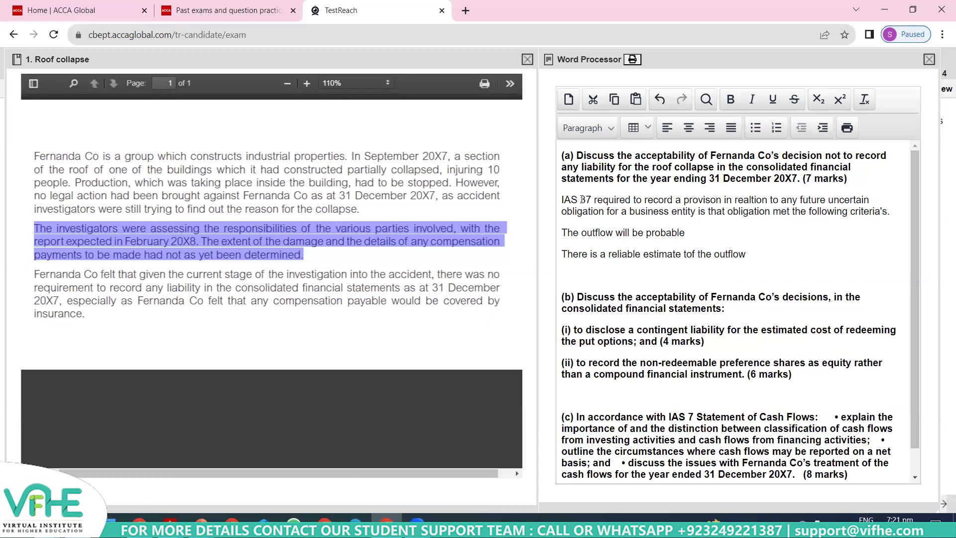
Add the third criterion, "This obligation must be unavoidable.", below the reliable estimate line
{"action": "type", "text": "it smust be"}
{"action": "key", "text": "BackSpace"}
{"action": "key", "text": "BackSpace"}
{"action": "key", "text": "BackSpace"}
{"action": "key", "text": "BackSpace"}
{"action": "key", "text": "BackSpace"}
{"action": "key", "text": "BackSpace"}
{"action": "key", "text": "BackSpace"}
{"action": "key", "text": "BackSpace"}
{"action": "key", "text": "BackSpace"}
{"action": "key", "text": "BackSpace"}
{"action": "key", "text": "BackSpace"}
{"action": "key", "text": "BackSpace"}
{"action": "type", "text": "This obliga"}
{"action": "type", "text": "n must be unavoidable."}
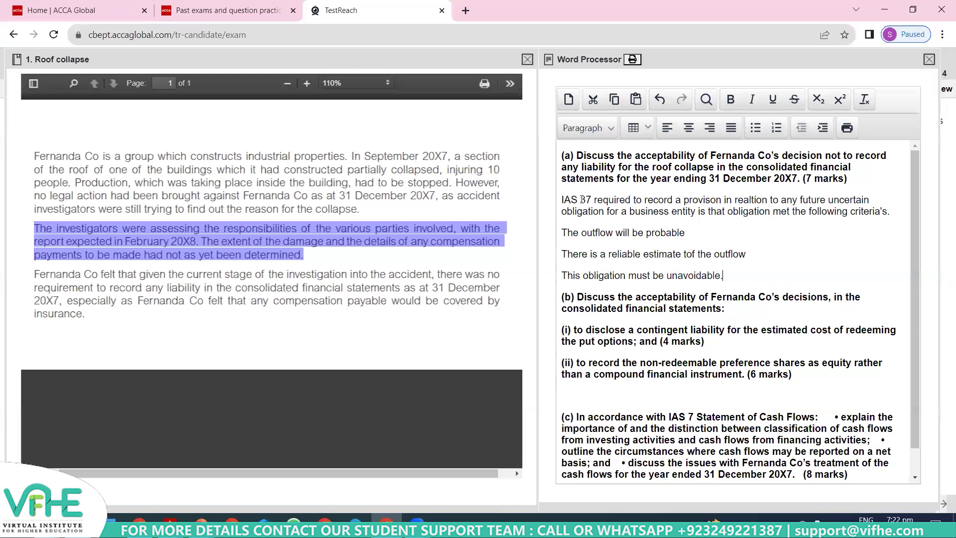
Start a new paragraph below the third criterion with "It seems that Fernando Co"
{"action": "key", "text": "Return"}
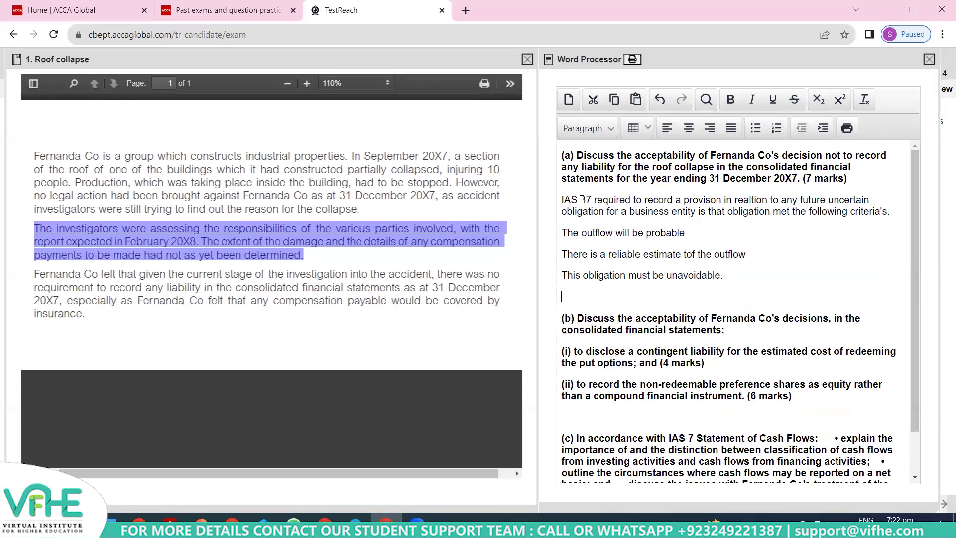
{"action": "type", "text": "It seems that Fernando Co"}
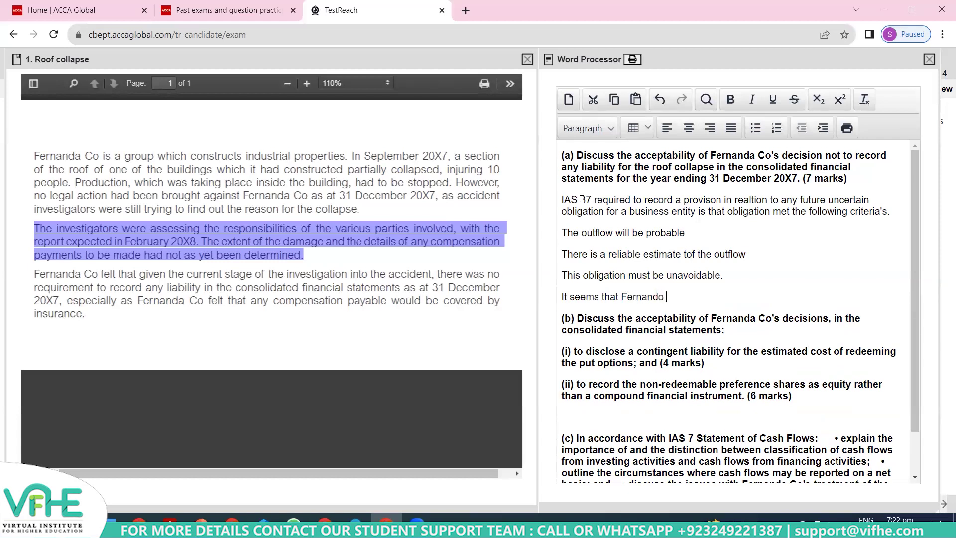
{"action": "key", "text": "shift+Left"}
{"action": "key", "text": "shift+Left"}
{"action": "key", "text": "shift+Left"}
{"action": "key", "text": "shift+Left"}
{"action": "key", "text": "shift+Left"}
{"action": "key", "text": "shift+Left"}
{"action": "key", "text": "shift+Left"}
{"action": "key", "text": "shift+Left"}
{"action": "key", "text": "shift+Left"}
{"action": "key", "text": "shift+Left"}
{"action": "key", "text": "shift+Left"}
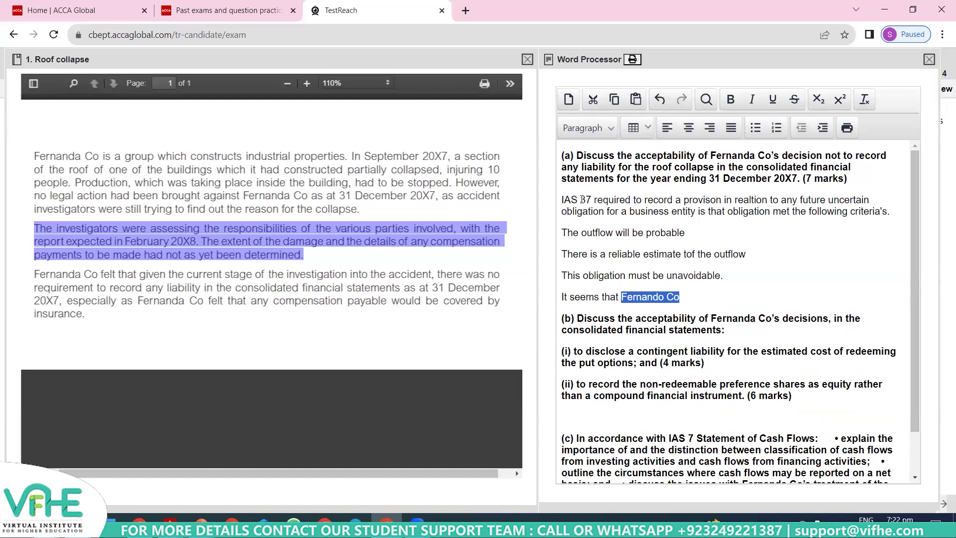
{"action": "key", "text": "Right"}
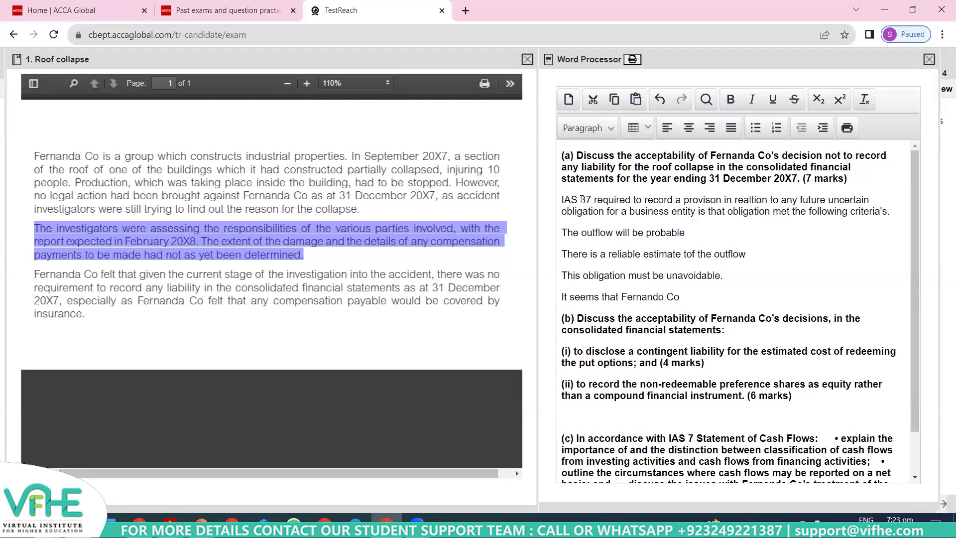
Continue with "being an industrial property developer need to pay some amounts in future in respect of an industrial building colase which Fernando Co is"
{"action": "type", "text": "being an industrial property developer need to pay "}
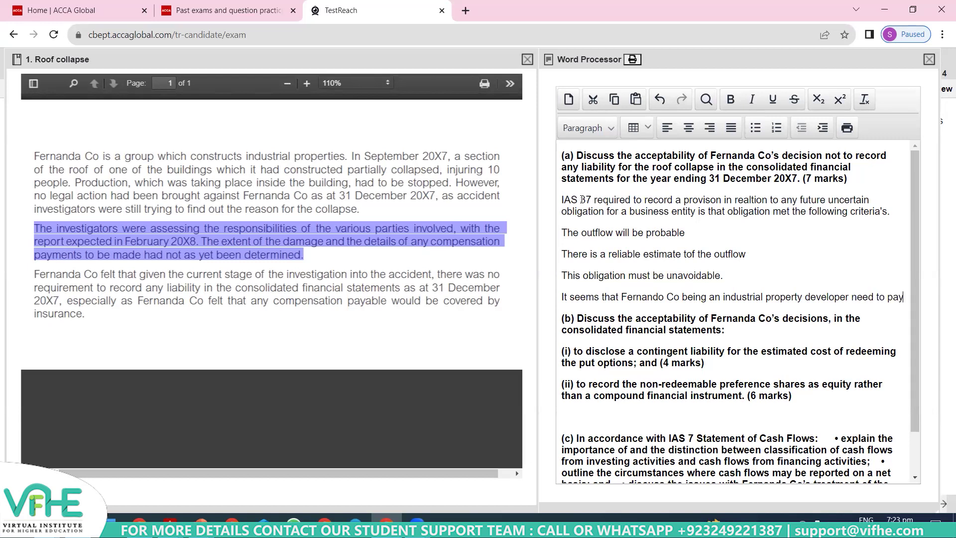
{"action": "type", "text": "some"}
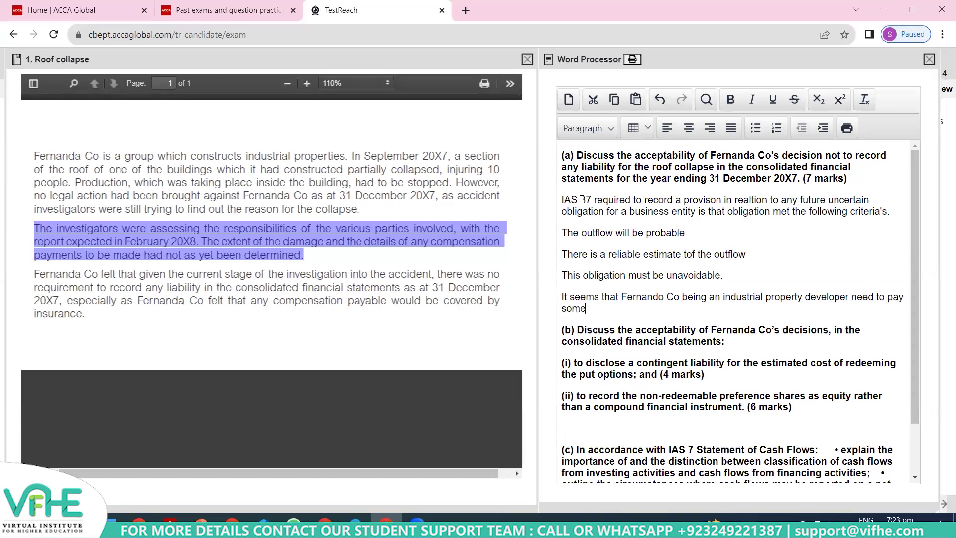
{"action": "type", "text": " amounts in future in respect ogf"}
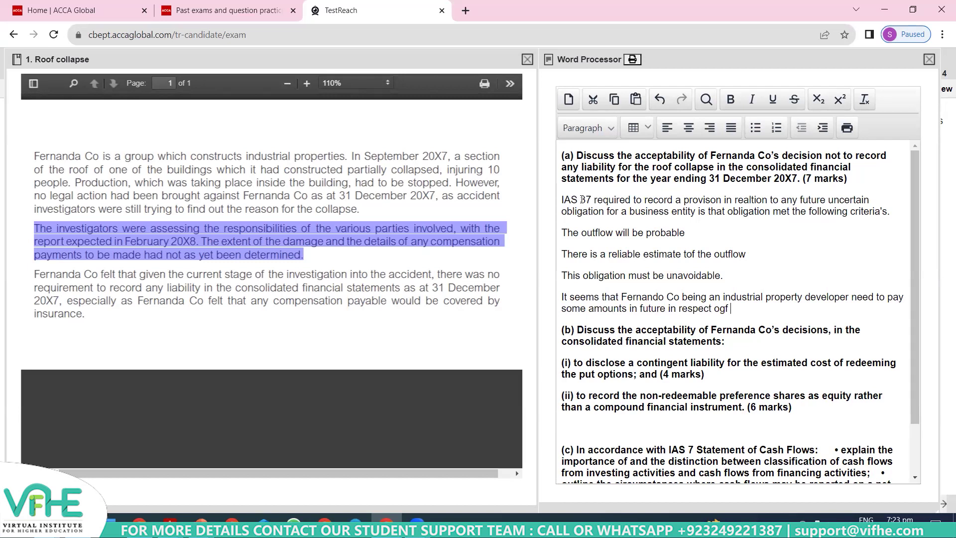
{"action": "key", "text": "BackSpace"}
{"action": "key", "text": "BackSpace"}
{"action": "type", "text": "f an industrial buildi"}
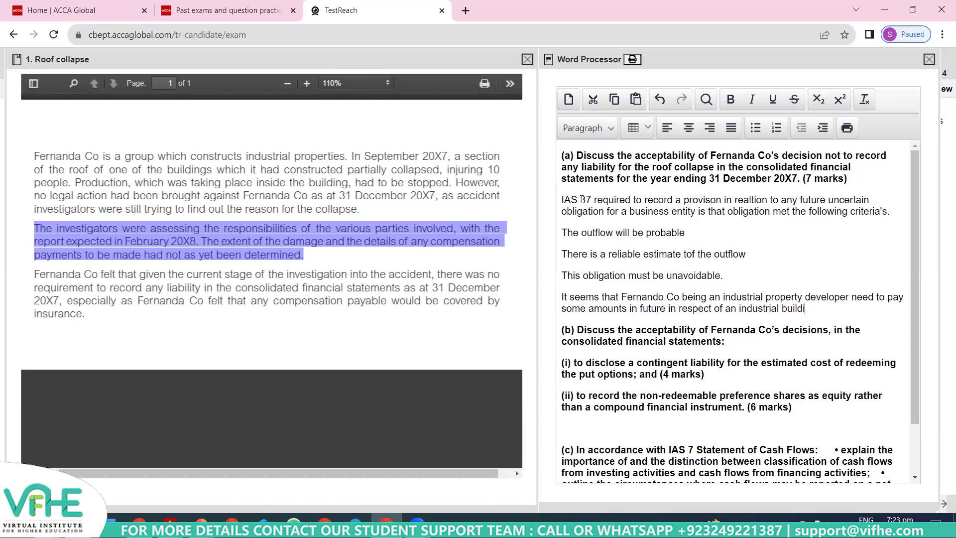
{"action": "type", "text": "ng colase which Fernando Co is"}
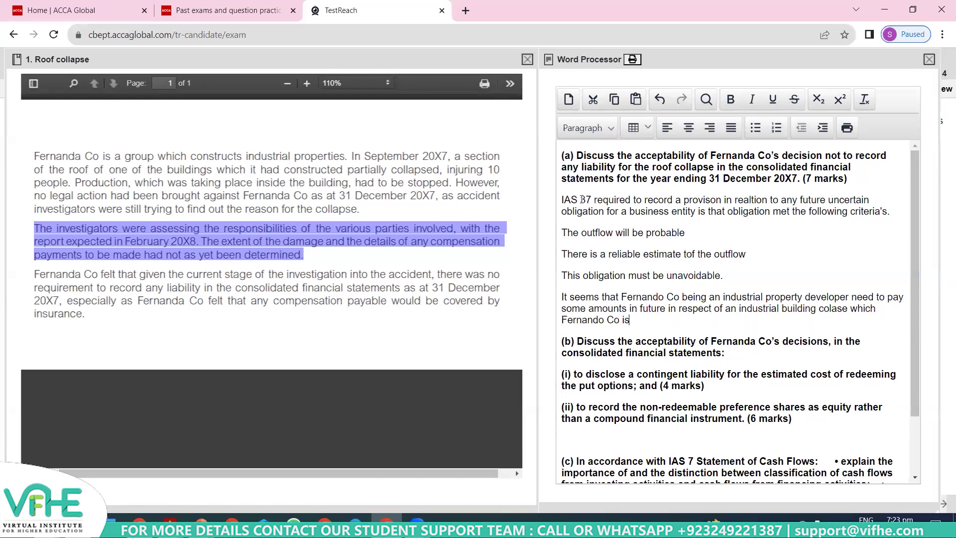
Finish the sentence with "contruting." and add "but if we look into the invetigators finding as of now"
{"action": "type", "text": " contru"}
{"action": "type", "text": "ting. but if we"}
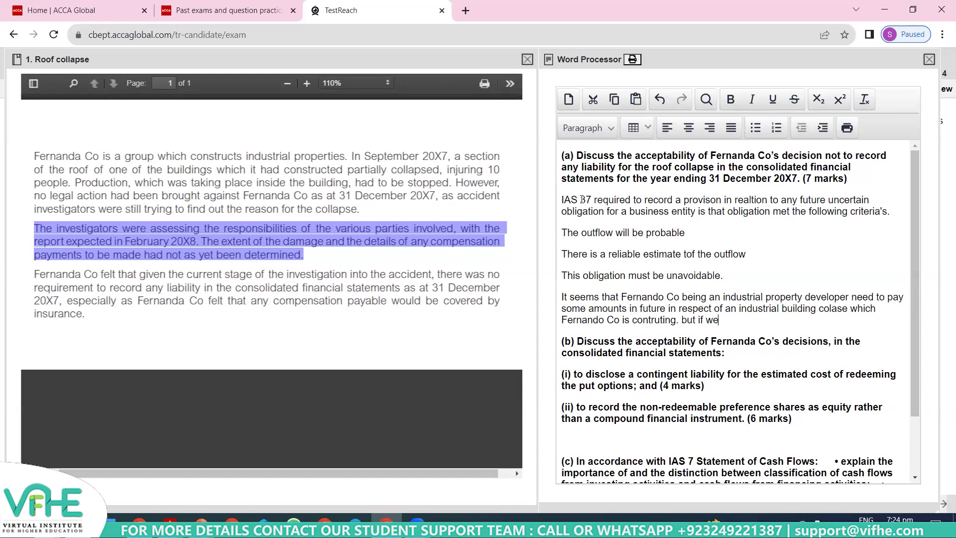
{"action": "key", "text": "BackSpace"}
{"action": "key", "text": "BackSpace"}
{"action": "type", "text": "we look into the inves"}
{"action": "key", "text": "BackSpace"}
{"action": "type", "text": "tiga"}
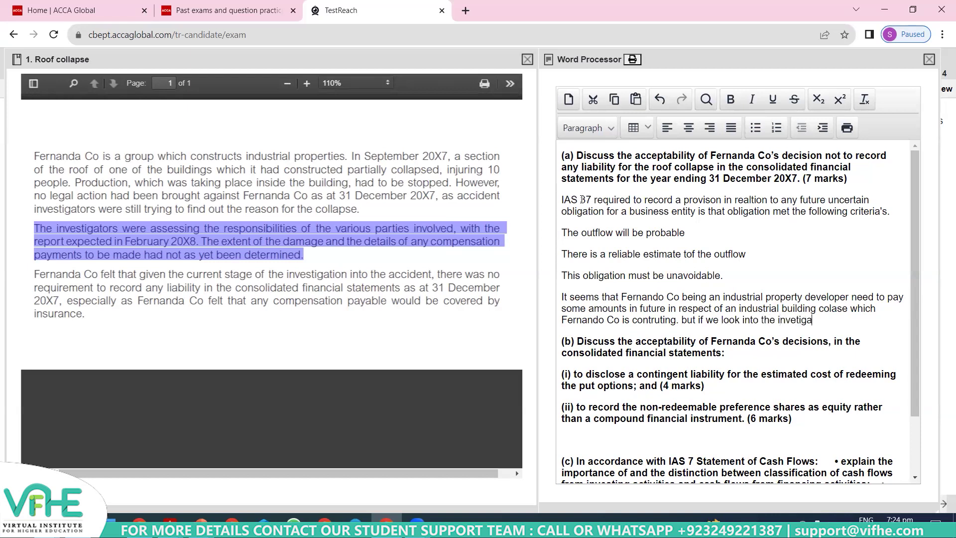
{"action": "type", "text": "tors find g"}
{"action": "key", "text": "BackSpace"}
{"action": "type", "text": "ing as of now "}
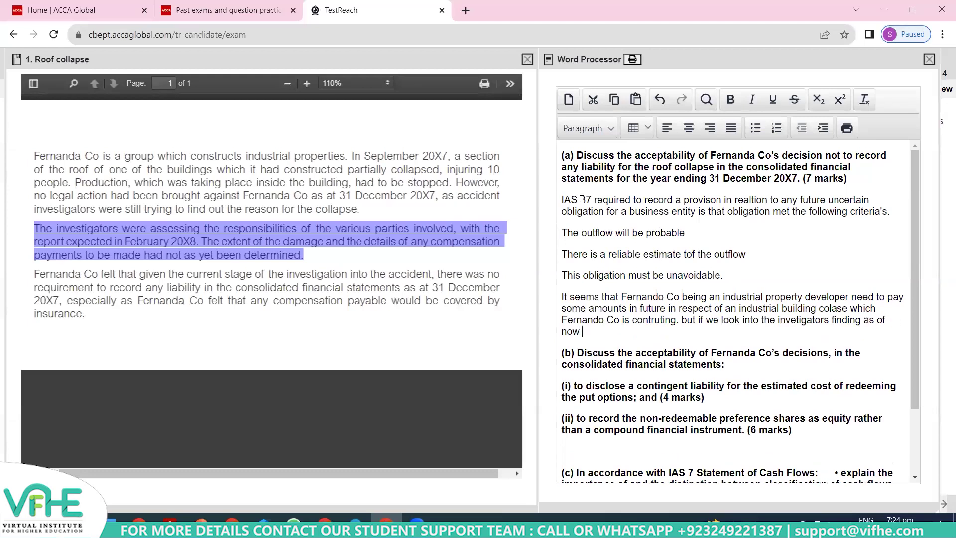
Add "invetigating team had" after "finding as of now"
{"action": "type", "text": "invetigating tem"}
{"action": "key", "text": "BackSpace"}
{"action": "type", "text": "asm"}
{"action": "key", "text": "BackSpace"}
{"action": "key", "text": "BackSpace"}
{"action": "key", "text": "BackSpace"}
{"action": "type", "text": "am had"}
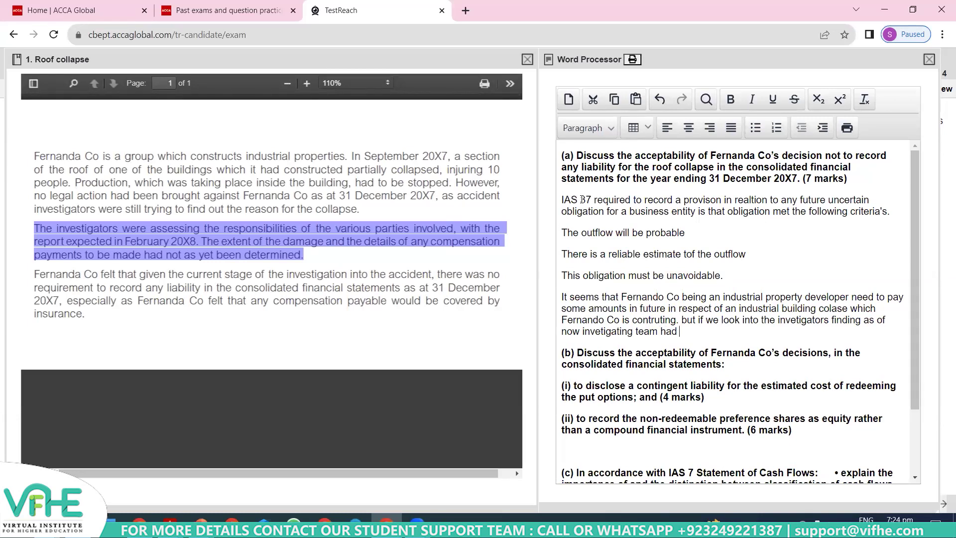
Complete the sentence with "not yet arrived at any conclusion whether who is responisble for the colapse."
{"action": "type", "text": " noidea"}
{"action": "key", "text": "BackSpace"}
{"action": "key", "text": "BackSpace"}
{"action": "key", "text": "BackSpace"}
{"action": "key", "text": "BackSpace"}
{"action": "key", "text": "BackSpace"}
{"action": "type", "text": "t yet arrived at any concl"}
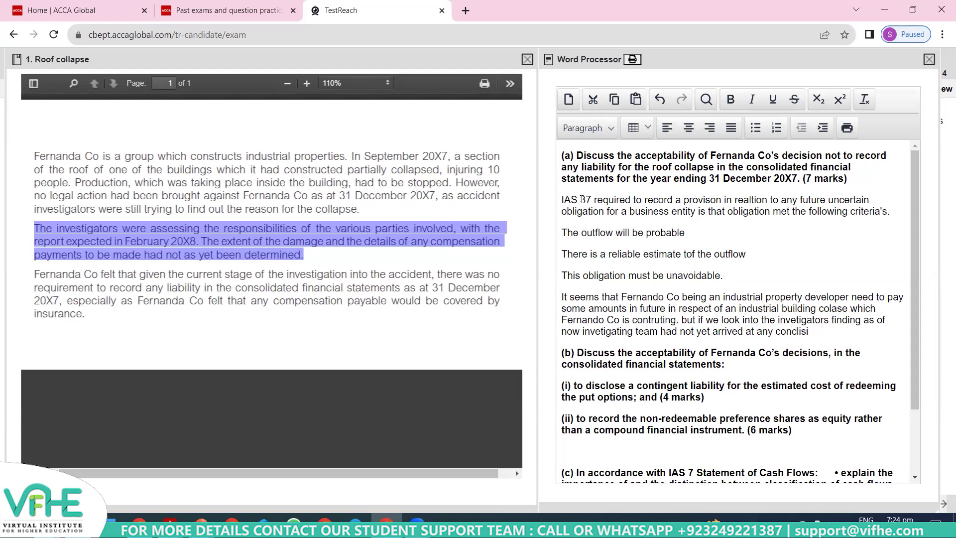
{"action": "type", "text": "usion whether whi"}
{"action": "key", "text": "BackSpace"}
{"action": "type", "text": "o is responisble "}
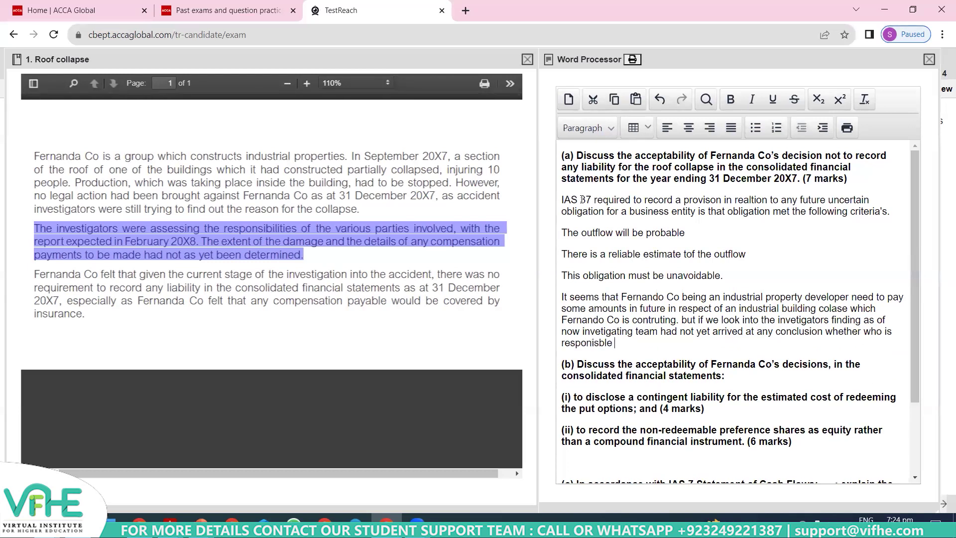
{"action": "type", "text": "for the colase."}
{"action": "left_click", "coordinate": [658, 342]}
{"action": "type", "text": "pse. gains"}
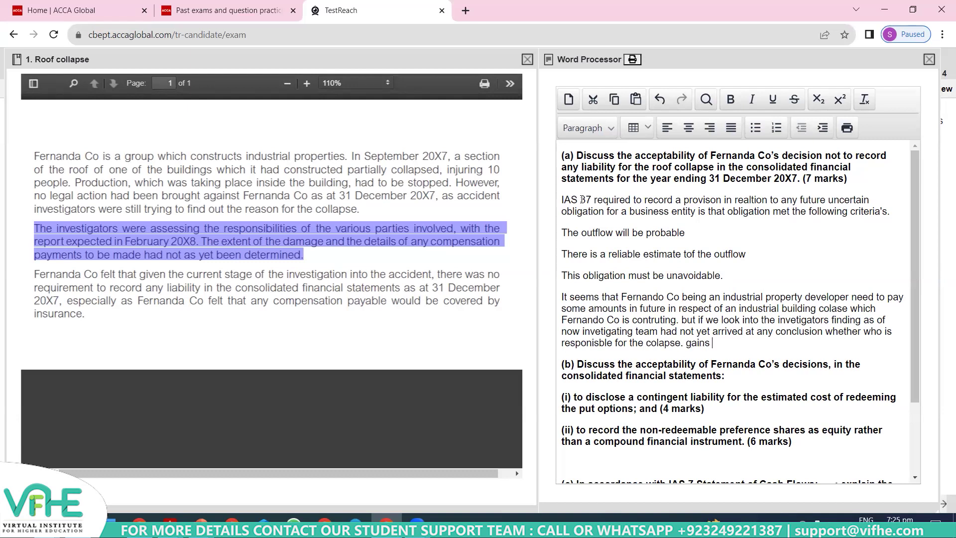
Begin the following sentence in the same paragraph with "again it is eveident that"
{"action": "key", "text": "BackSpace"}
{"action": "key", "text": "BackSpace"}
{"action": "key", "text": "BackSpace"}
{"action": "key", "text": "BackSpace"}
{"action": "key", "text": "BackSpace"}
{"action": "type", "text": "again it is eveident that"}
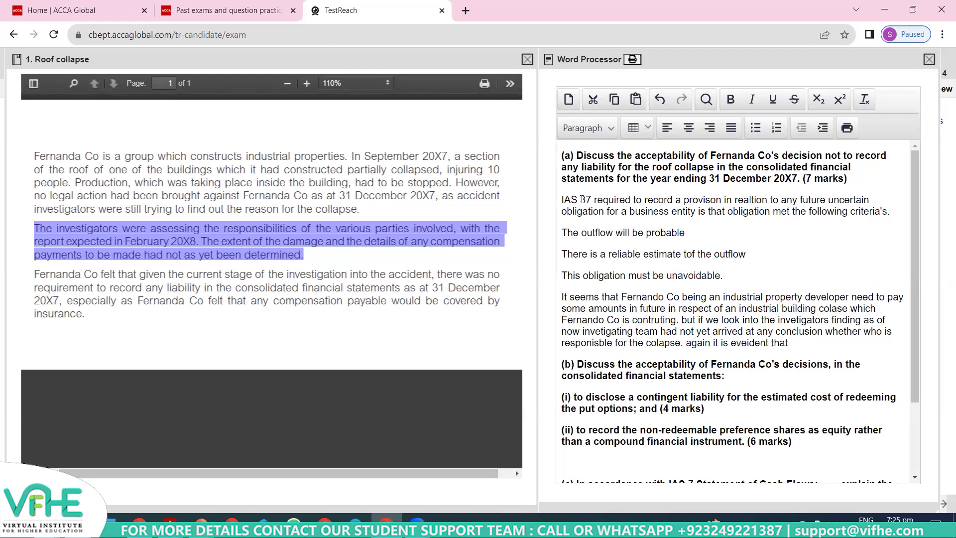
Continue the sentence with "Fernando Co is required to pay some amounts"
{"action": "type", "text": " Fernando Coisd re"}
{"action": "key", "text": "BackSpace"}
{"action": "key", "text": "BackSpace"}
{"action": "key", "text": "BackSpace"}
{"action": "key", "text": "BackSpace"}
{"action": "key", "text": "BackSpace"}
{"action": "key", "text": "BackSpace"}
{"action": "type", "text": "is required to "}
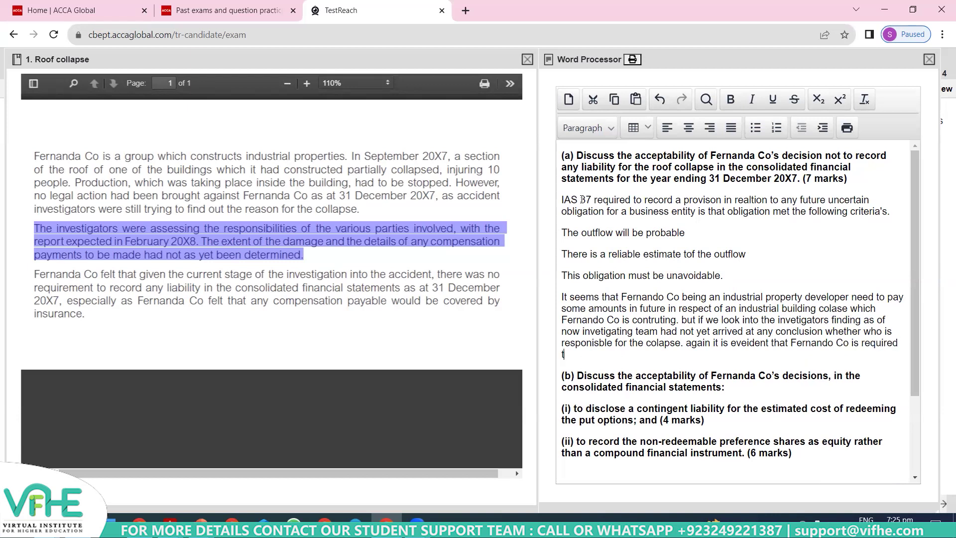
{"action": "type", "text": "pay some amounts "}
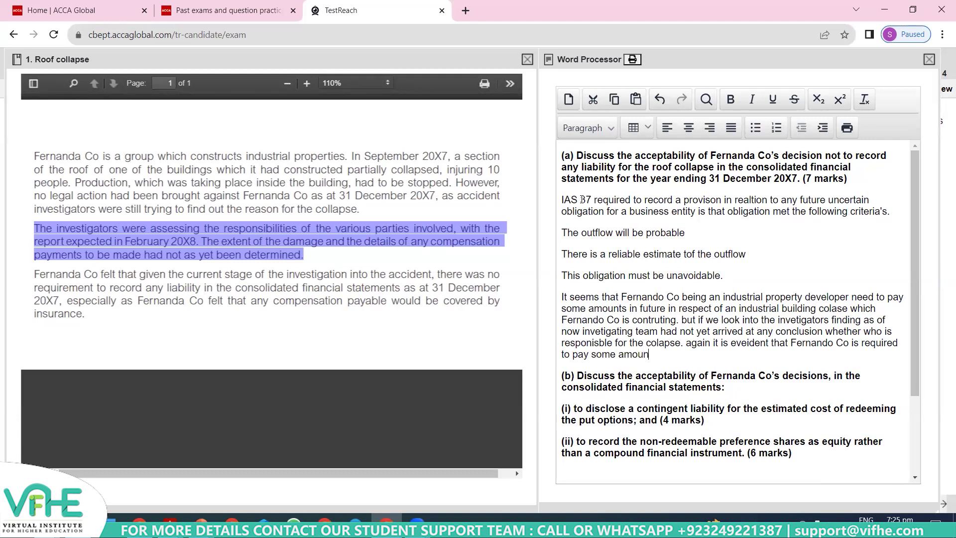
Add "in future, but IAS 37 requires a reliable estimate for such" to the sentence on future payments
{"action": "type", "text": "ion"}
{"action": "key", "text": "BackSpace"}
{"action": "key", "text": "BackSpace"}
{"action": "type", "text": "n futu"}
{"action": "type", "text": "re, but "}
{"action": "type", "text": "IAW"}
{"action": "key", "text": "BackSpace"}
{"action": "type", "text": "S "}
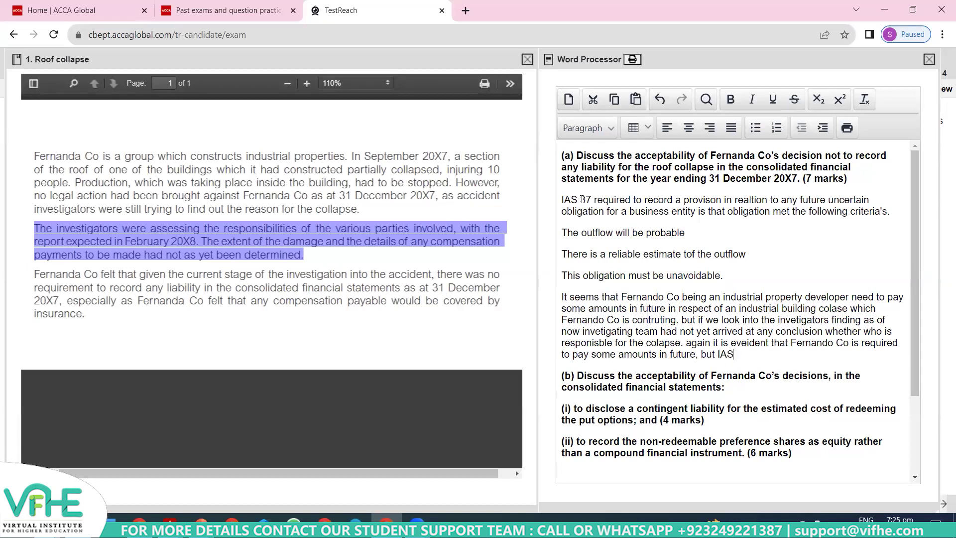
{"action": "type", "text": "37 requires a reliable estimat"}
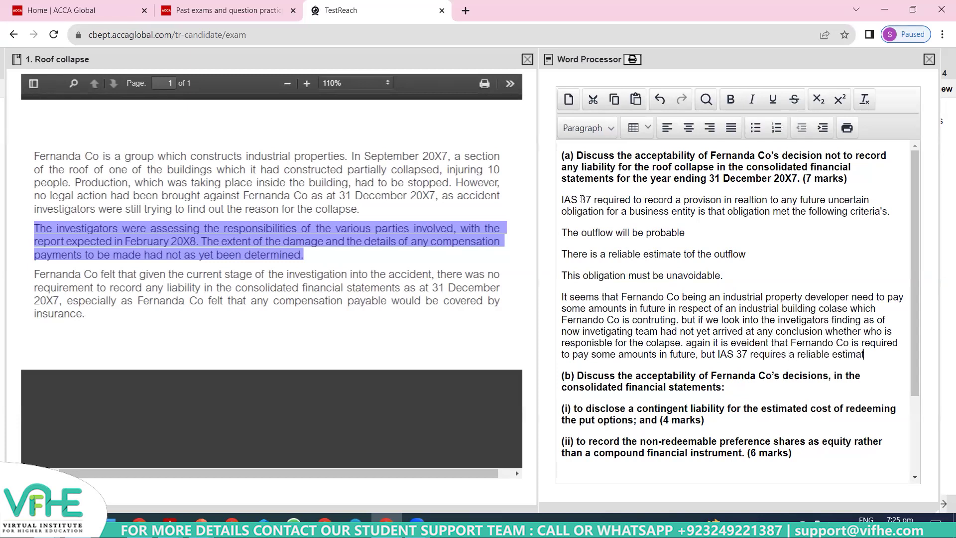
{"action": "type", "text": "e for such "}
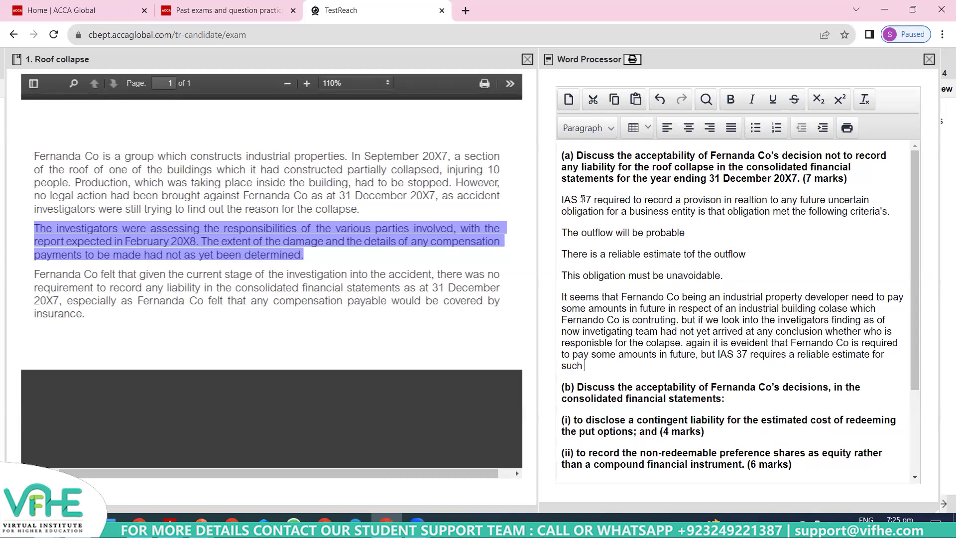
End the sentence with "payments." and begin another with "again as investigation in underway and no valution with respect"
{"action": "type", "text": "payments. again"}
{"action": "type", "text": "as inves"}
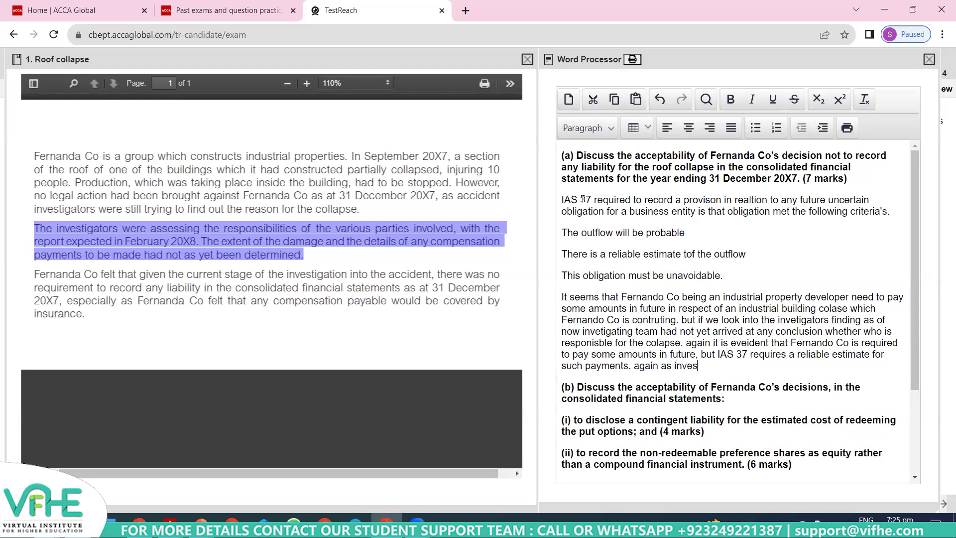
{"action": "type", "text": "tigation in underway and no"}
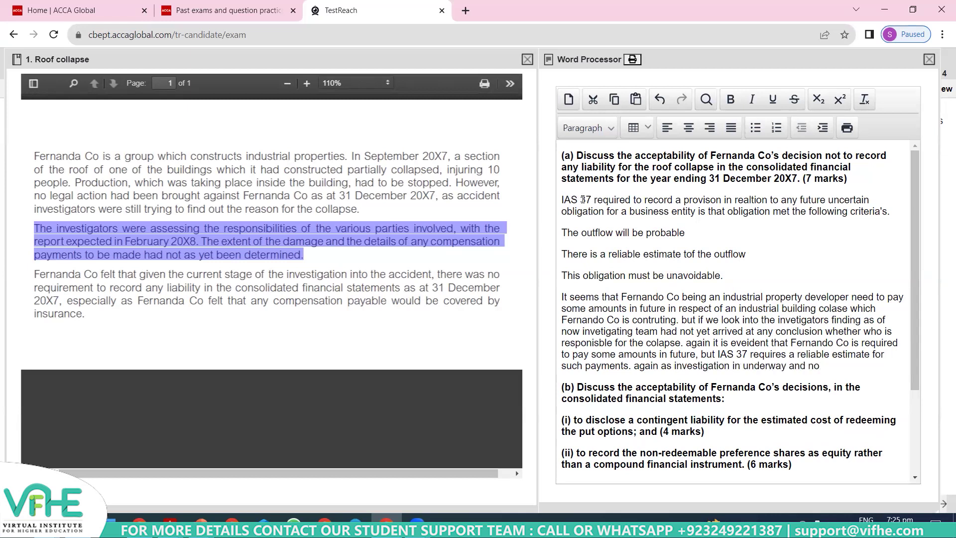
{"action": "type", "text": " valution in"}
{"action": "key", "text": "BackSpace"}
{"action": "key", "text": "BackSpace"}
{"action": "type", "text": "with respect ot"}
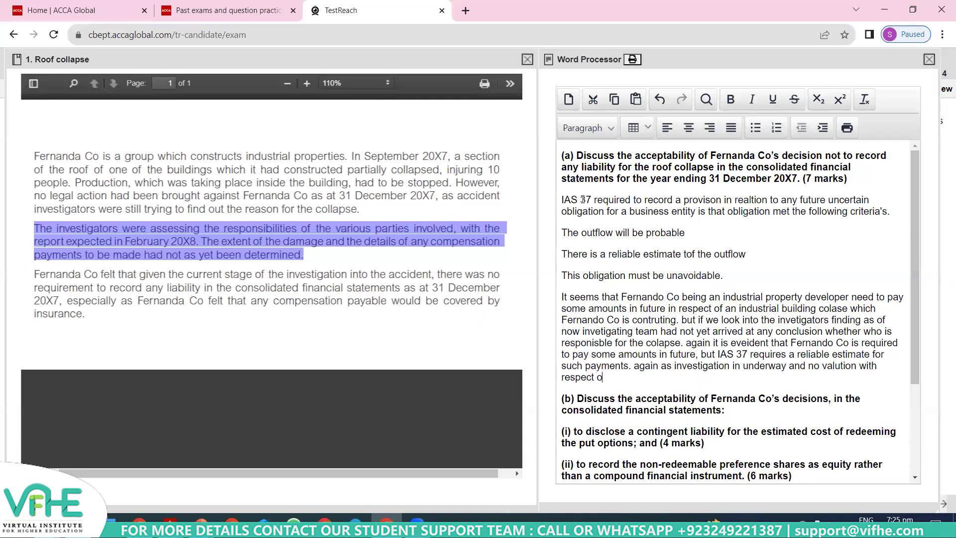
Complete the sentence with "to investigation is revealed hence there is no reliable estimate for the value of any losses Fernando Co need to bear in future."
{"action": "key", "text": "BackSpace"}
{"action": "key", "text": "BackSpace"}
{"action": "key", "text": "BackSpace"}
{"action": "type", "text": "to investigation is reveale"}
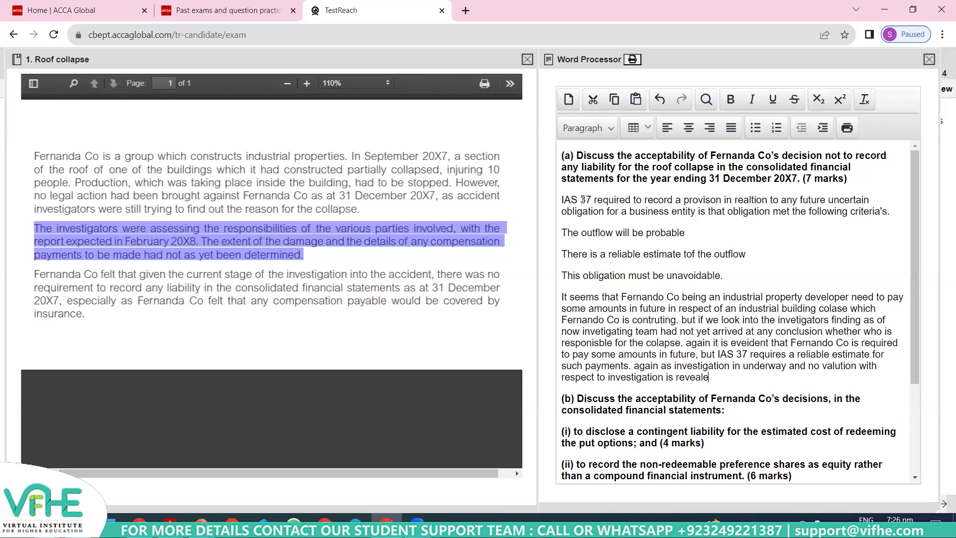
{"action": "type", "text": "d hence there is no reliable estimate for the value of any losses Fernando Co"}
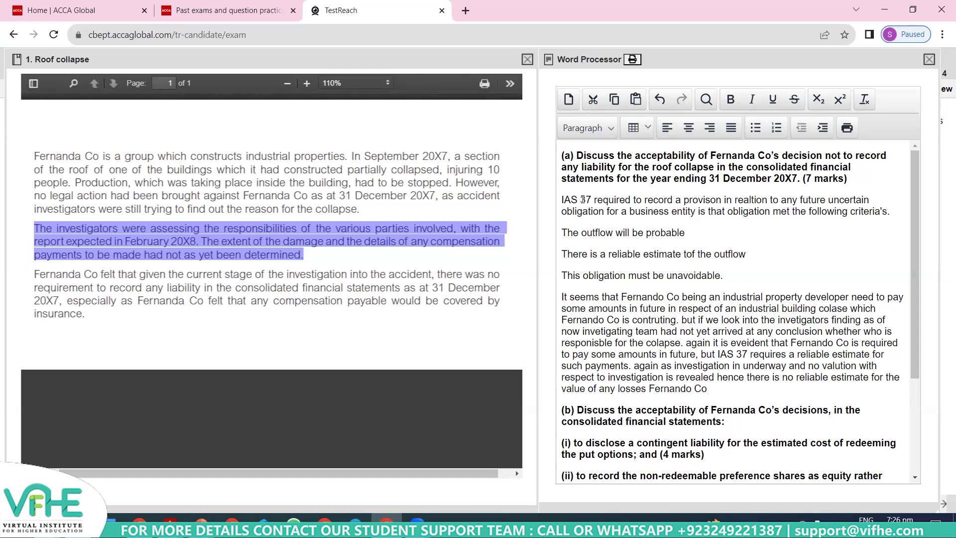
{"action": "type", "text": " need to bear in future"}
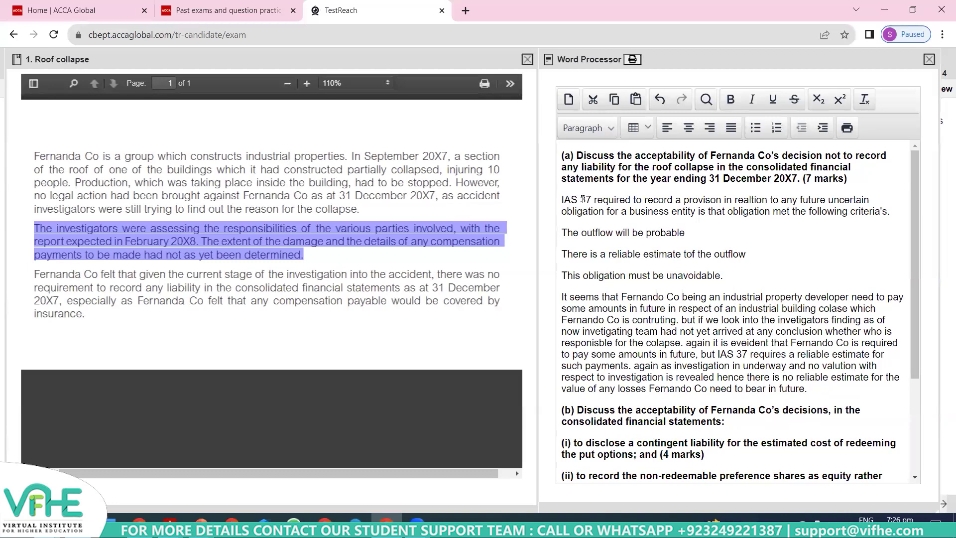
{"action": "type", "text": "."}
Add a new paragraph: "hence in this situation Fernando Co is not required to book any provion with respec to this incident."
{"action": "key", "text": "Return"}
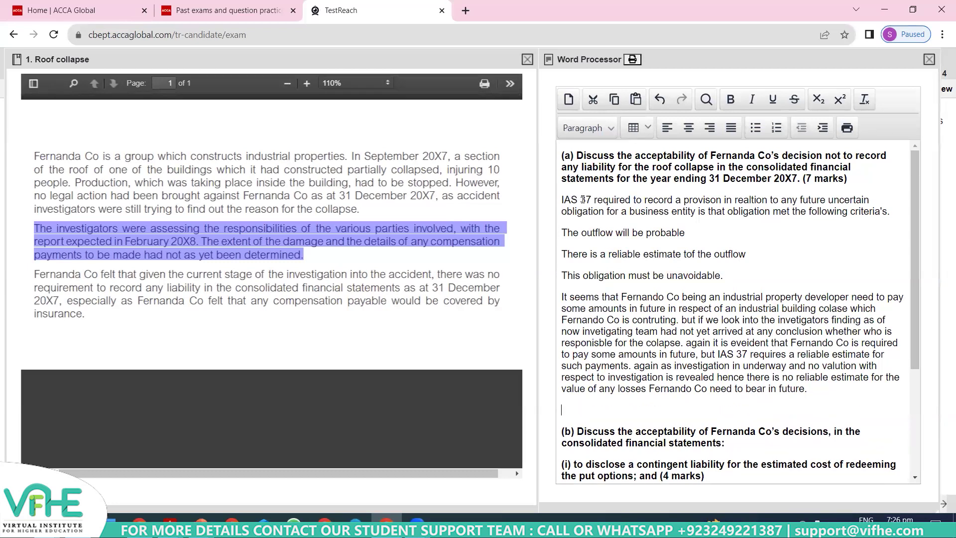
{"action": "type", "text": "hence in this situation"}
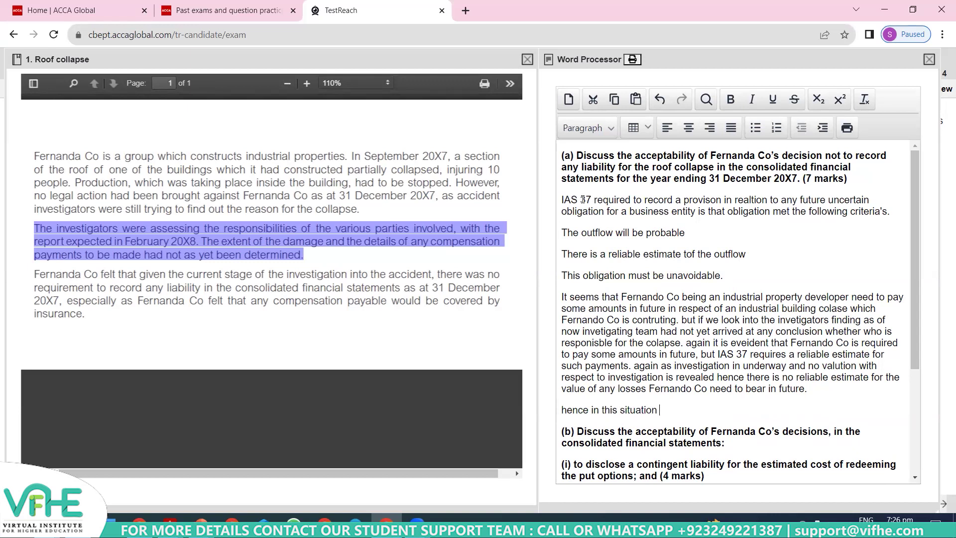
{"action": "type", "text": " Fernando Co is not required to "}
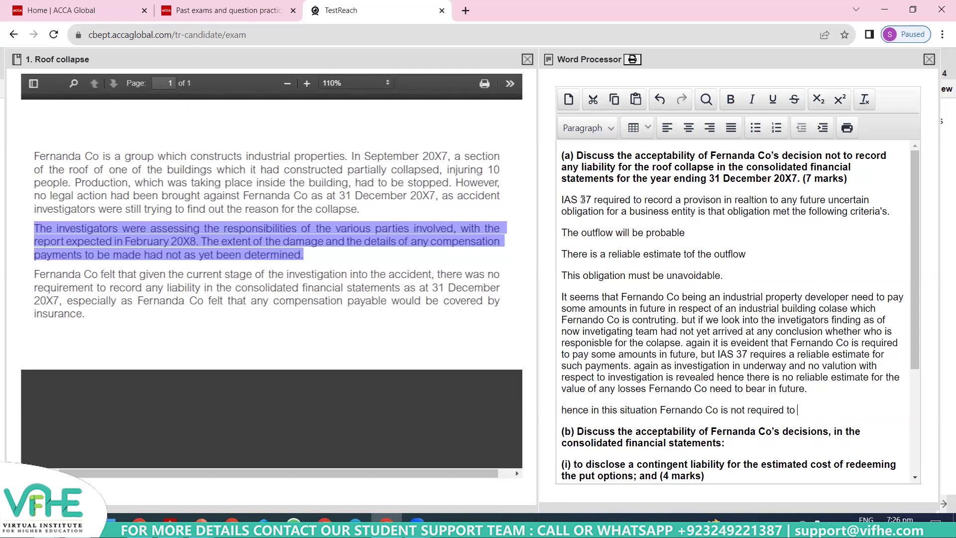
{"action": "type", "text": "book any provion with respec tot this"}
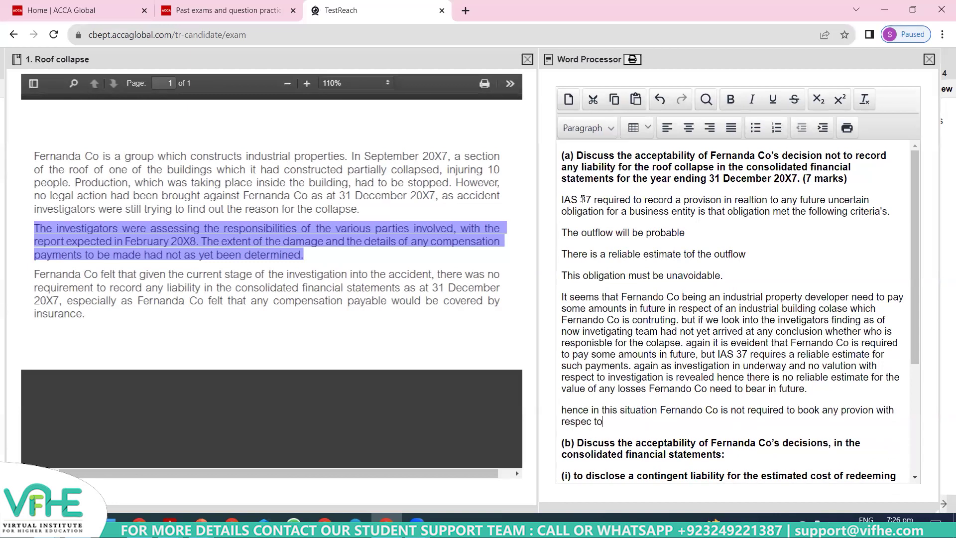
{"action": "key", "text": "BackSpace"}
{"action": "key", "text": "BackSpace"}
{"action": "key", "text": "BackSpace"}
{"action": "key", "text": "BackSpace"}
{"action": "key", "text": "BackSpace"}
{"action": "type", "text": "this incident."}
Begin another paragraph above part (b) with "as detailed earlier"
{"action": "key", "text": "Return"}
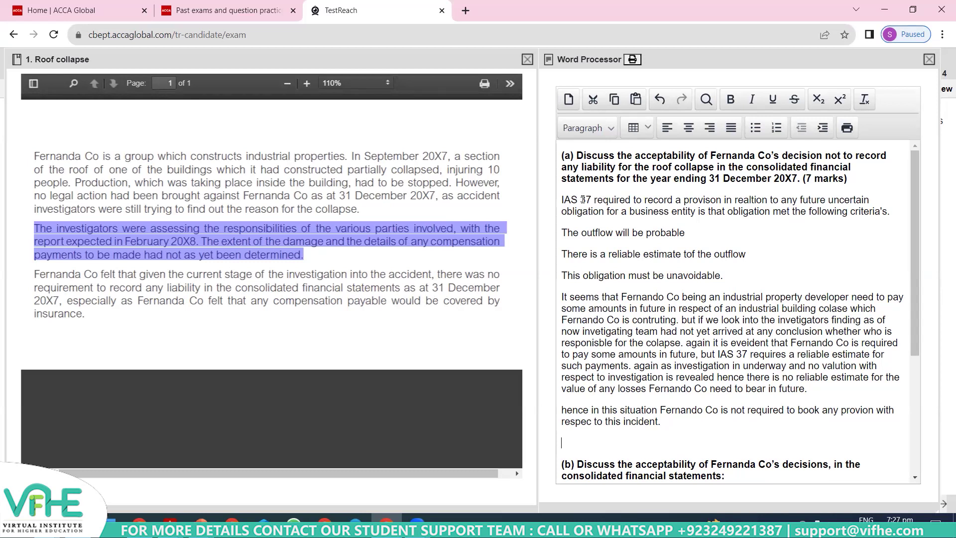
{"action": "type", "text": "as it"}
{"action": "key", "text": "BackSpace"}
{"action": "key", "text": "BackSpace"}
{"action": "key", "text": "BackSpace"}
{"action": "type", "text": "me"}
{"action": "key", "text": "BackSpace"}
{"action": "key", "text": "BackSpace"}
{"action": "type", "text": "detailed earlier ther is no"}
Continue the paragraph after "as detailed earlier" with "it is eveident that Fernando Co might be required to pay some amounts in future"
{"action": "key", "text": "BackSpace"}
{"action": "key", "text": "BackSpace"}
{"action": "key", "text": "BackSpace"}
{"action": "key", "text": "BackSpace"}
{"action": "key", "text": "BackSpace"}
{"action": "key", "text": "BackSpace"}
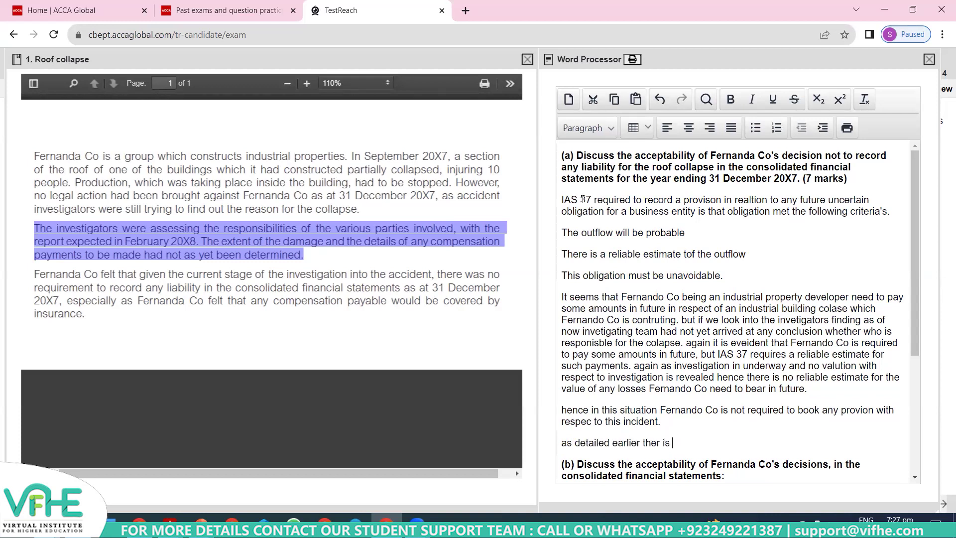
{"action": "type", "text": "e is"}
{"action": "key", "text": "BackSpace"}
{"action": "key", "text": "BackSpace"}
{"action": "key", "text": "BackSpace"}
{"action": "key", "text": "BackSpace"}
{"action": "key", "text": "BackSpace"}
{"action": "key", "text": "BackSpace"}
{"action": "key", "text": "BackSpace"}
{"action": "type", "text": "it is eveident that Fernando Co"}
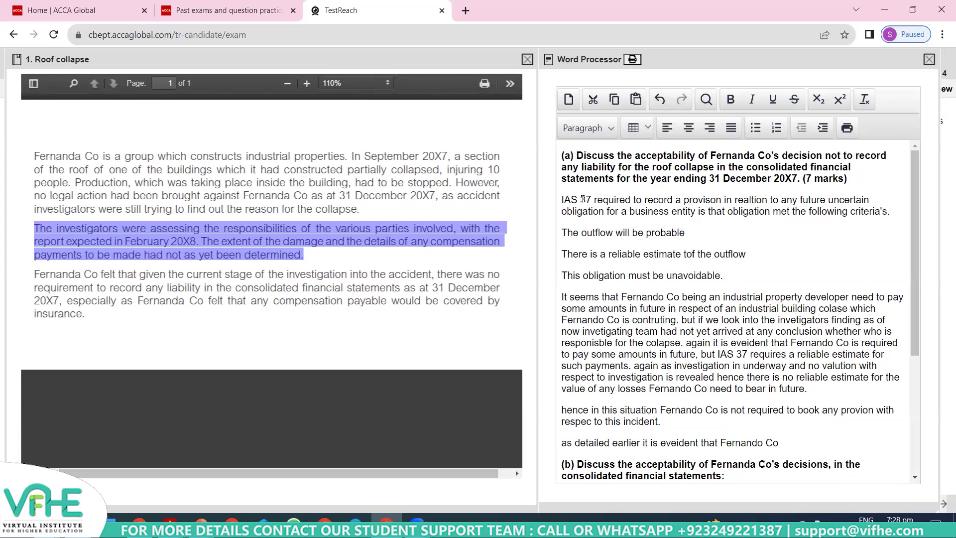
{"action": "type", "text": "might be required to pay som"}
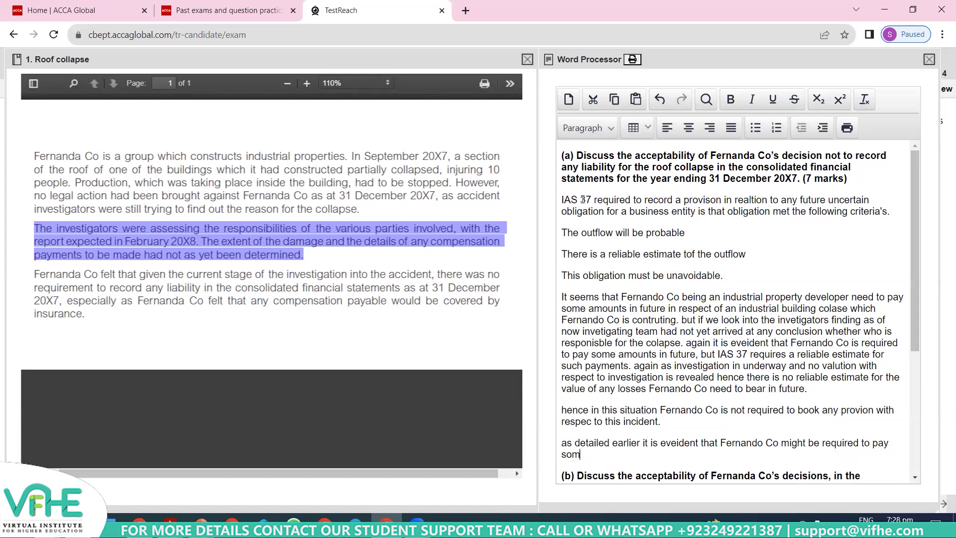
{"action": "type", "text": "e amounts in future hen"}
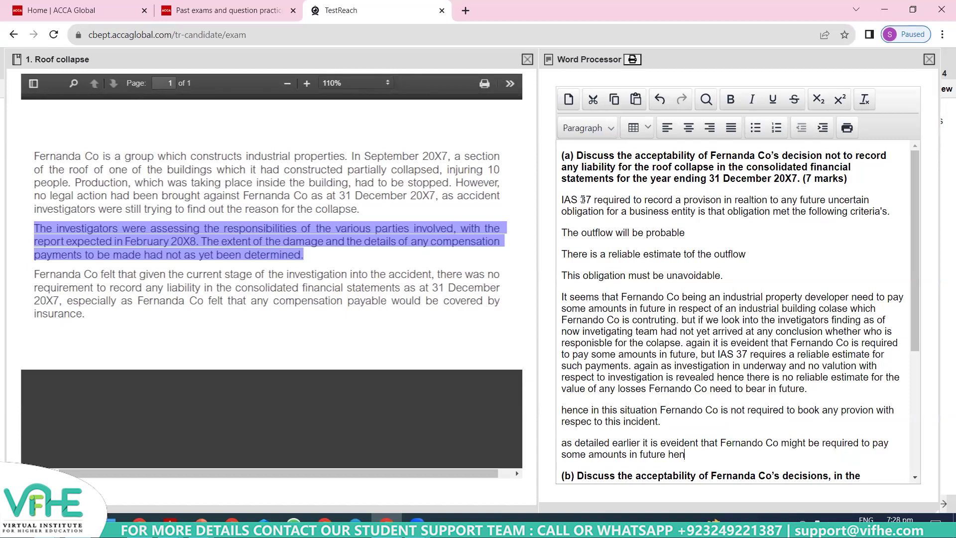
Extend the sentence with "hence Fernando Co must have to disclose a"
{"action": "type", "text": "ce Fernando Cois"}
{"action": "key", "text": "BackSpace"}
{"action": "key", "text": "BackSpace"}
{"action": "type", "text": "must had"}
{"action": "key", "text": "BackSpace"}
{"action": "type", "text": "ve to"}
{"action": "type", "text": " book"}
{"action": "key", "text": "BackSpace"}
{"action": "key", "text": "BackSpace"}
{"action": "key", "text": "BackSpace"}
{"action": "key", "text": "BackSpace"}
{"action": "type", "text": "disclose a c"}
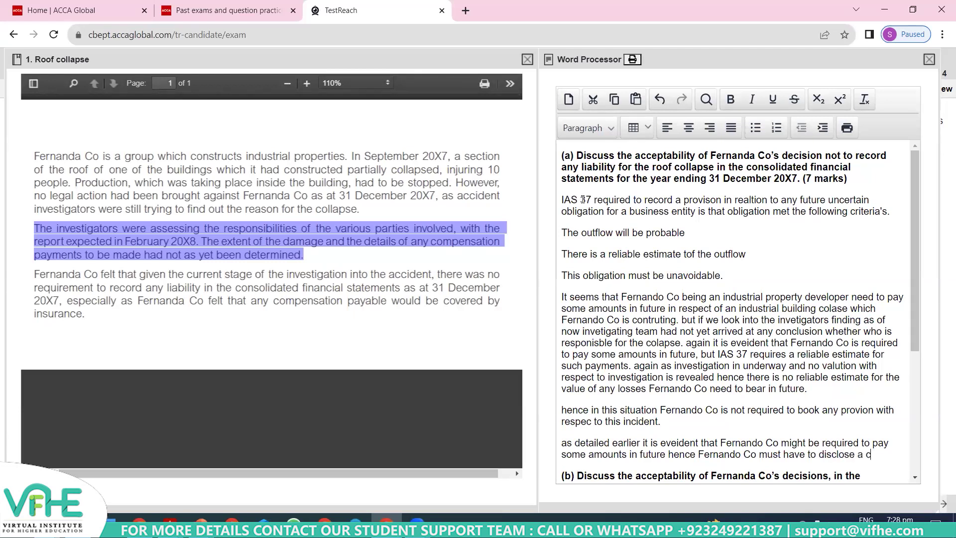
Complete the disclosure clause with "contingent liability in financial statements"
{"action": "type", "text": "ontingent liabi"}
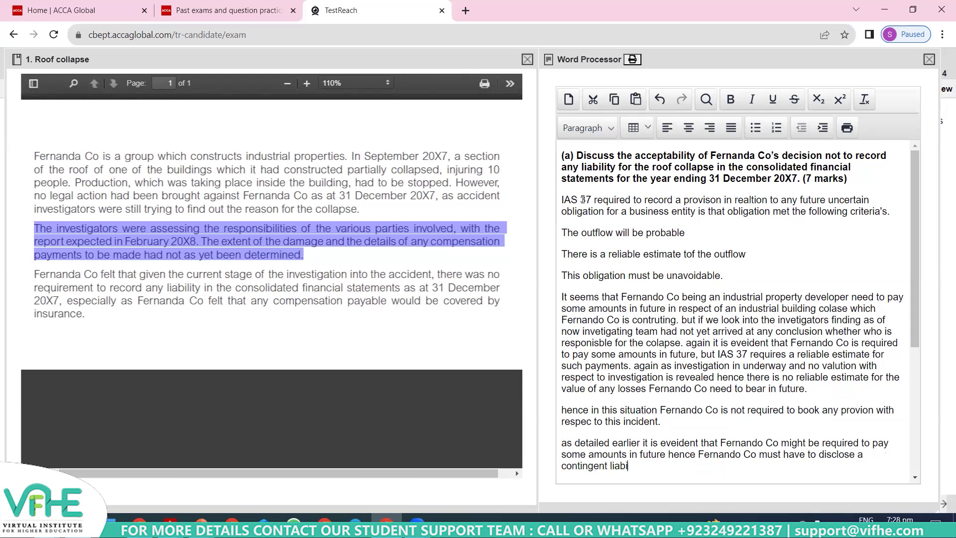
{"action": "type", "text": "lity in books o"}
{"action": "key", "text": "BackSpace"}
{"action": "key", "text": "BackSpace"}
{"action": "key", "text": "BackSpace"}
{"action": "key", "text": "BackSpace"}
{"action": "key", "text": "BackSpace"}
{"action": "key", "text": "BackSpace"}
{"action": "key", "text": "BackSpace"}
{"action": "type", "text": "financial statemnts"}
{"action": "key", "text": "BackSpace"}
{"action": "key", "text": "BackSpace"}
{"action": "key", "text": "BackSpace"}
{"action": "type", "text": "ents"}
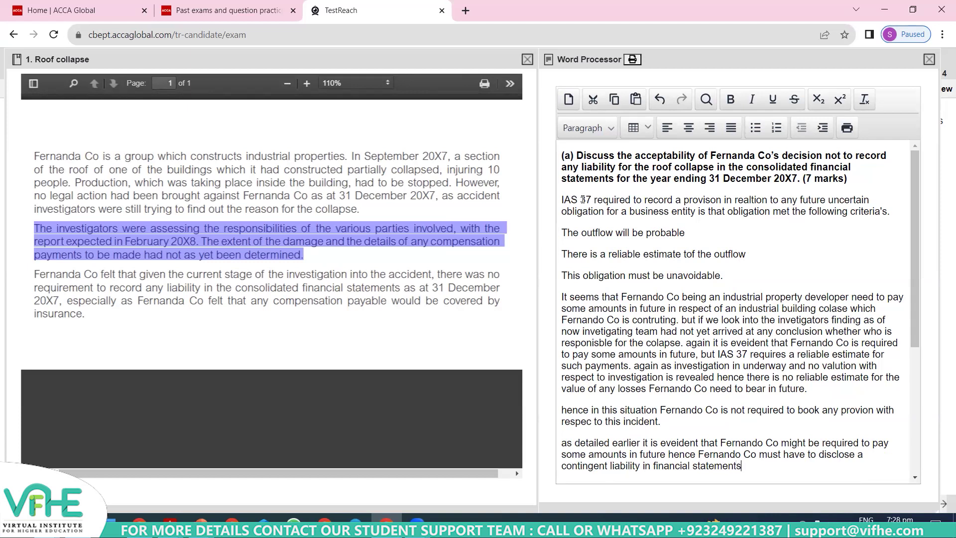
Continue the sentence with ", despite there was no reliable estimaate of such payment"
{"action": "type", "text": ", despite there was no reliable e"}
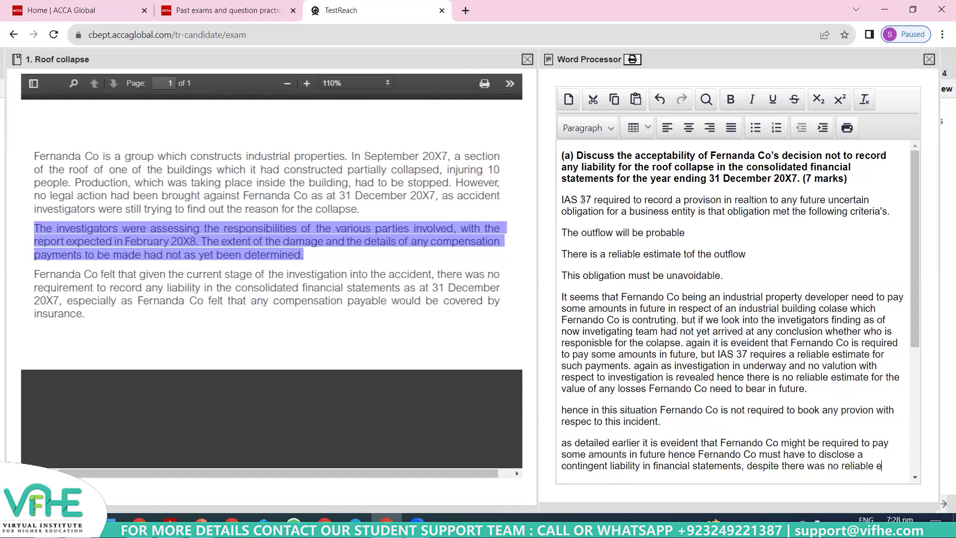
{"action": "type", "text": "stimaate of such si"}
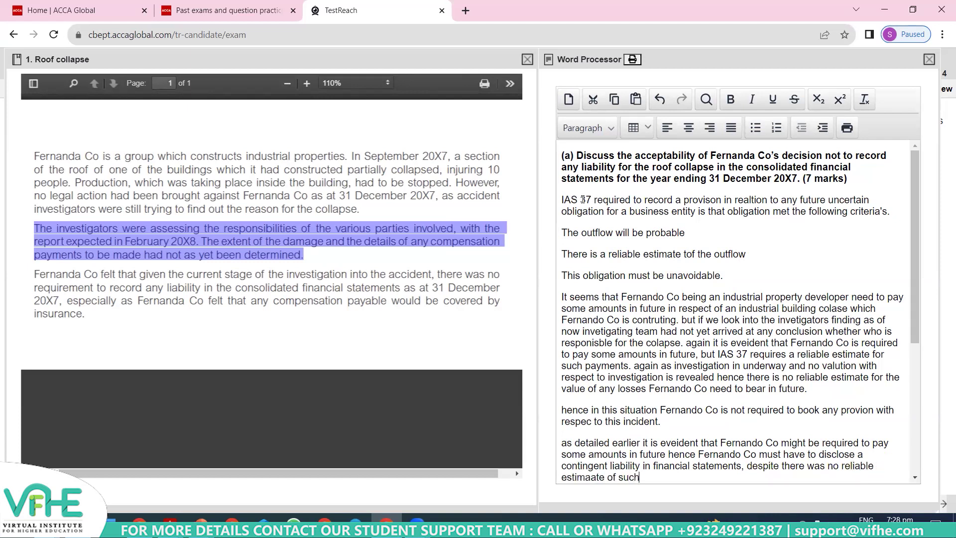
{"action": "key", "text": "BackSpace"}
{"action": "key", "text": "BackSpace"}
{"action": "type", "text": "payment hence Fernando Co m"}
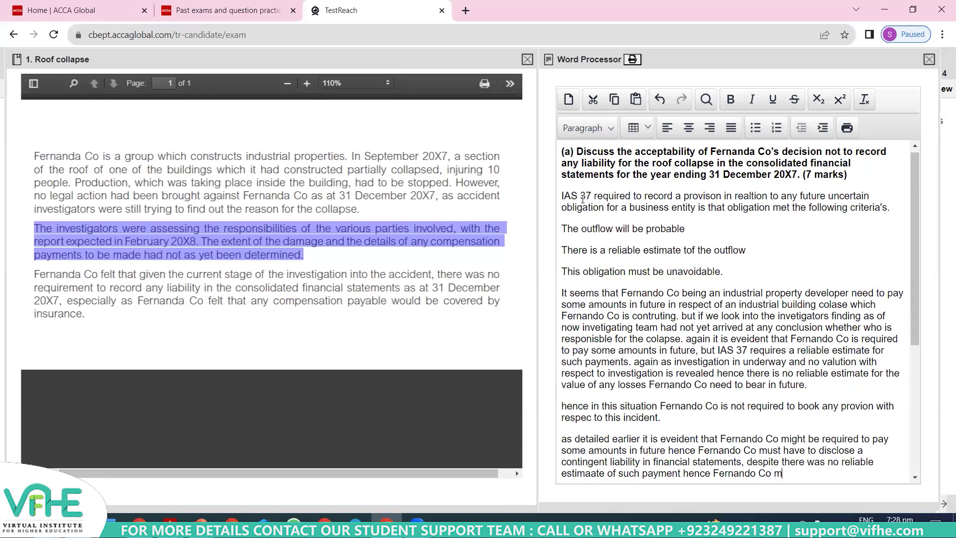
Continue with "hence Fernando Co must have too provide the details of the incidcent as well as any"
{"action": "type", "text": "ust have too provide the"}
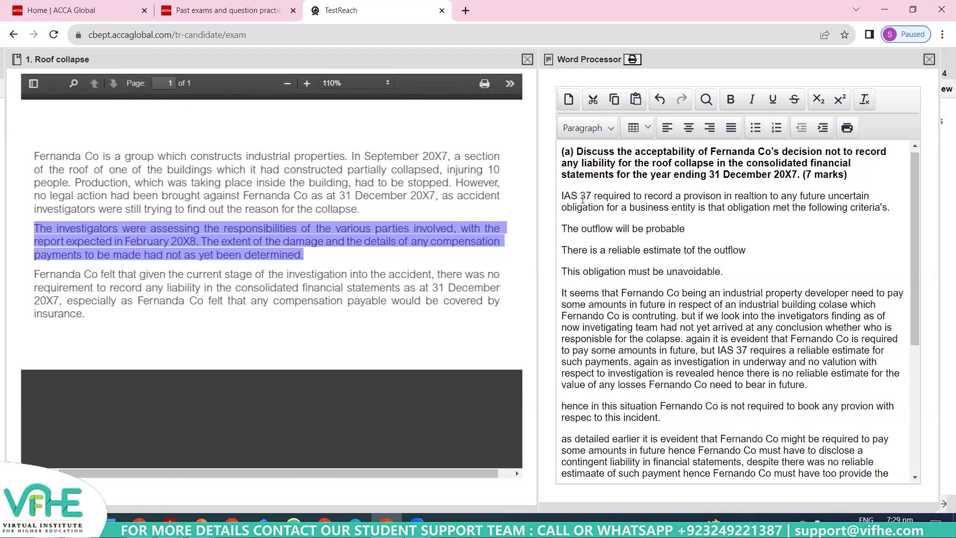
{"action": "type", "text": "detils of"}
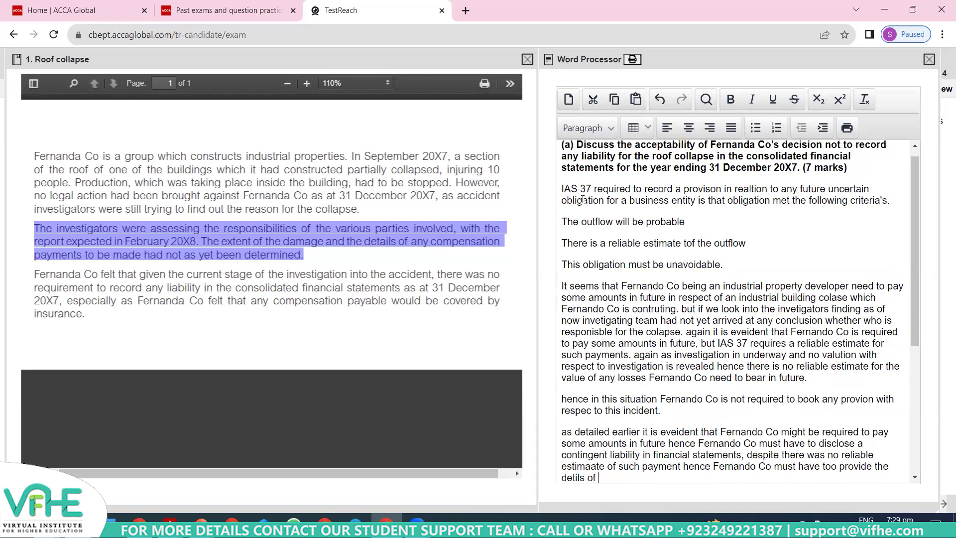
{"action": "key", "text": "BackSpace"}
{"action": "key", "text": "BackSpace"}
{"action": "key", "text": "BackSpace"}
{"action": "key", "text": "BackSpace"}
{"action": "key", "text": "BackSpace"}
{"action": "key", "text": "BackSpace"}
{"action": "key", "text": "BackSpace"}
{"action": "type", "text": "ails of the incidcent as well as any compen"}
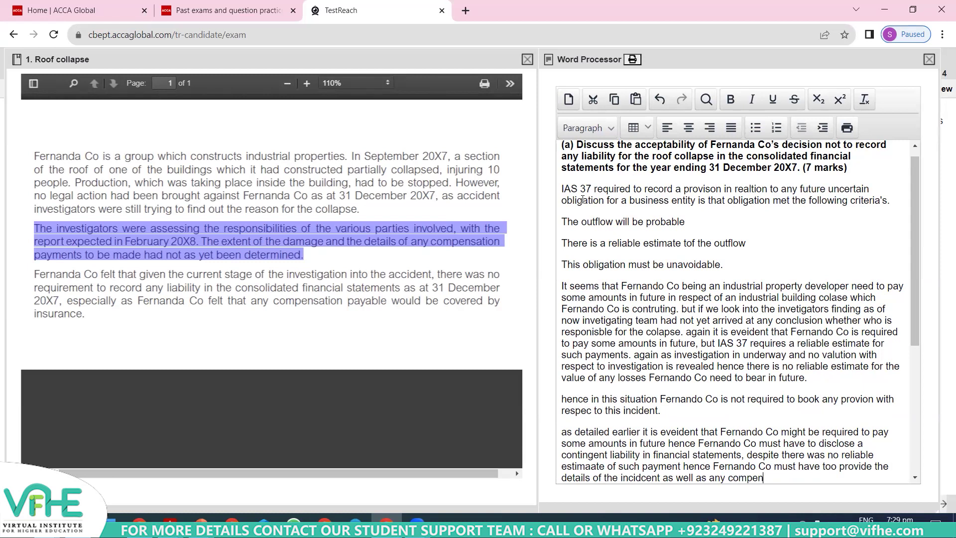
Add "compensation that is required as a result of invetigation" to the list of details Fernando Co must provide
{"action": "type", "text": "sation that is require"}
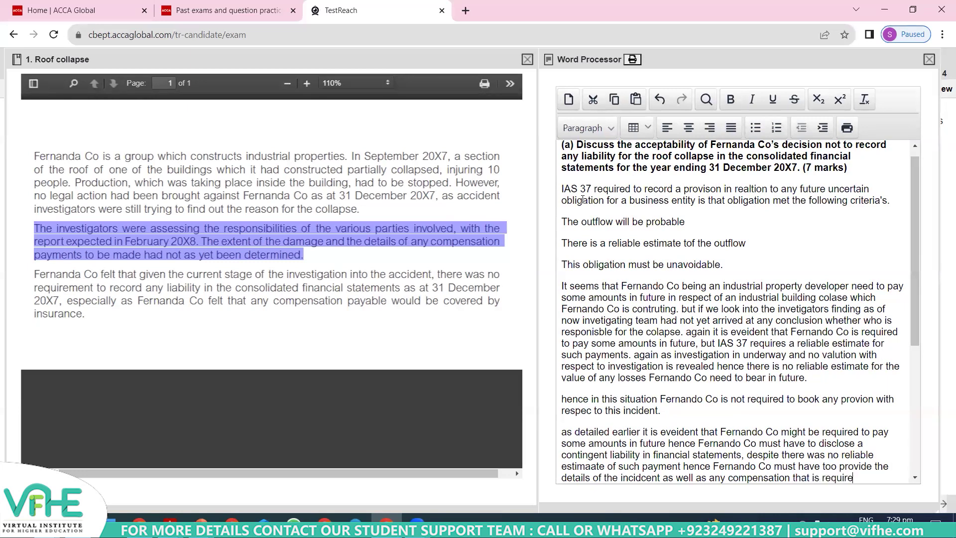
{"action": "type", "text": "d as a result on"}
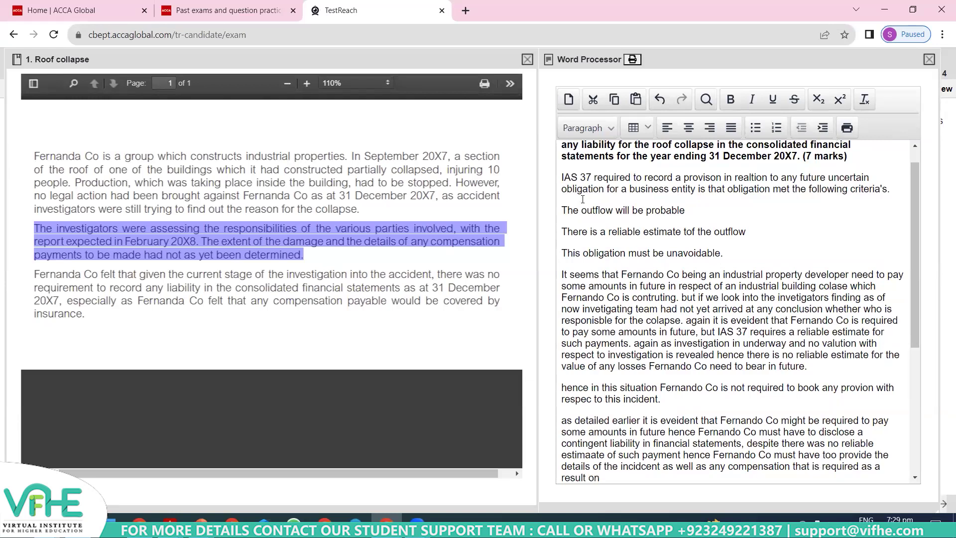
{"action": "key", "text": "BackSpace"}
{"action": "key", "text": "BackSpace"}
{"action": "key", "text": "BackSpace"}
{"action": "type", "text": "f invetigation and impad"}
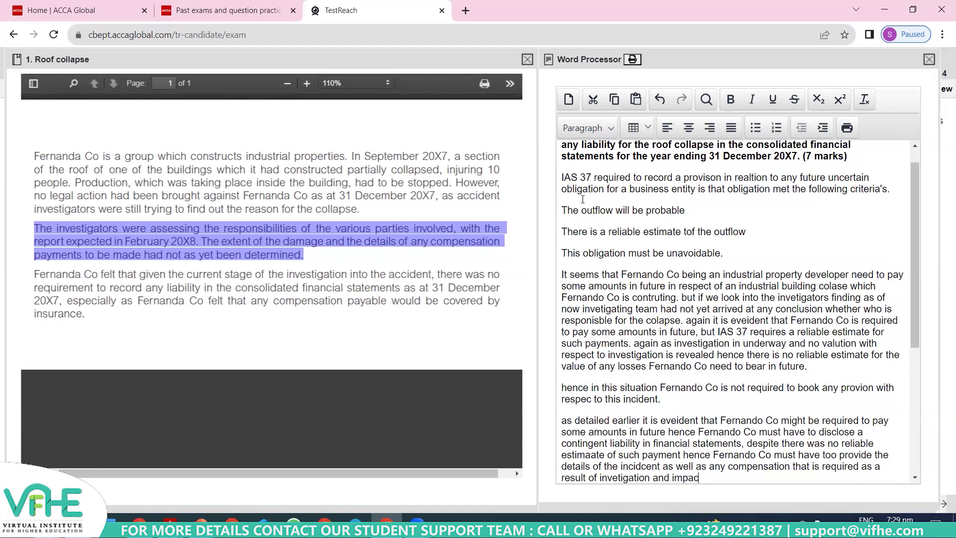
Continue after "invetigation" with "along with the imnapct of such contingent on performance"
{"action": "key", "text": "BackSpace"}
{"action": "key", "text": "BackSpace"}
{"action": "key", "text": "BackSpace"}
{"action": "key", "text": "BackSpace"}
{"action": "key", "text": "BackSpace"}
{"action": "type", "text": "along with the imnapct"}
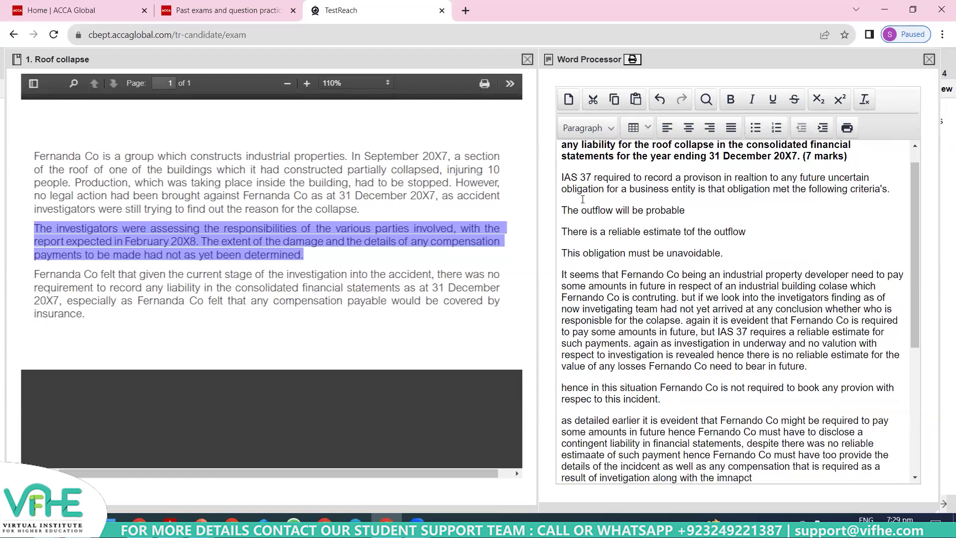
{"action": "type", "text": " of such contingent on perform"}
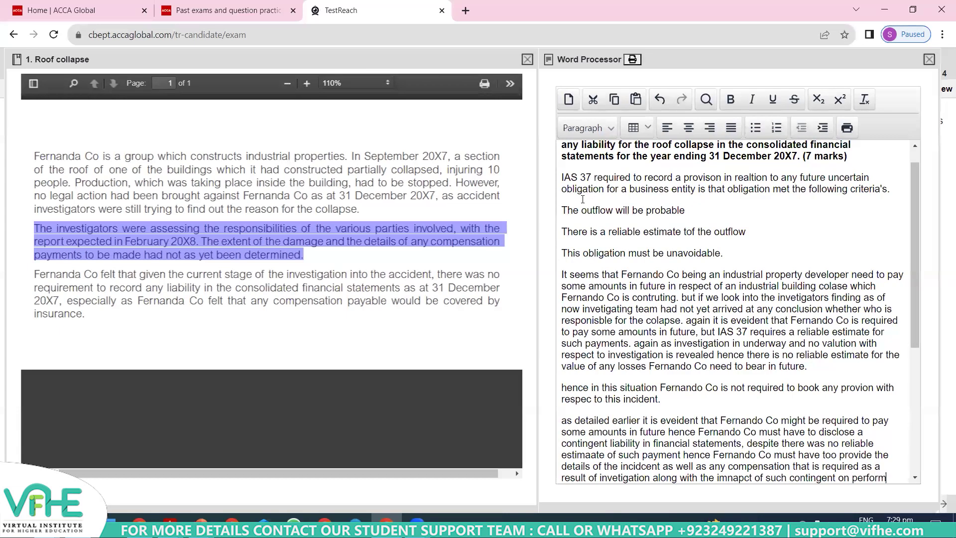
End the part (a) paragraph with "of Fernando Co in future if those obligation materializes."
{"action": "type", "text": "ance of Fernando Co in future iu"}
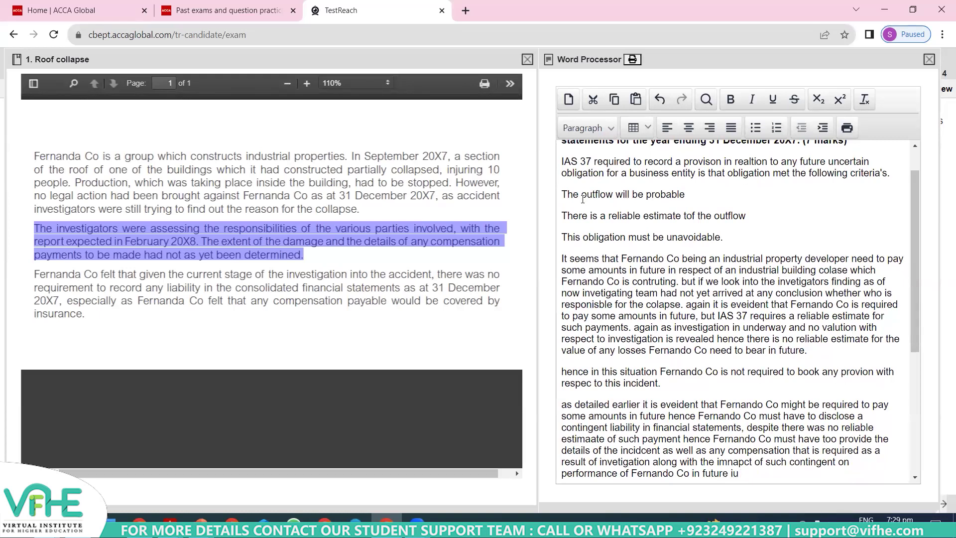
{"action": "key", "text": "BackSpace"}
{"action": "type", "text": "f those obligation ma"}
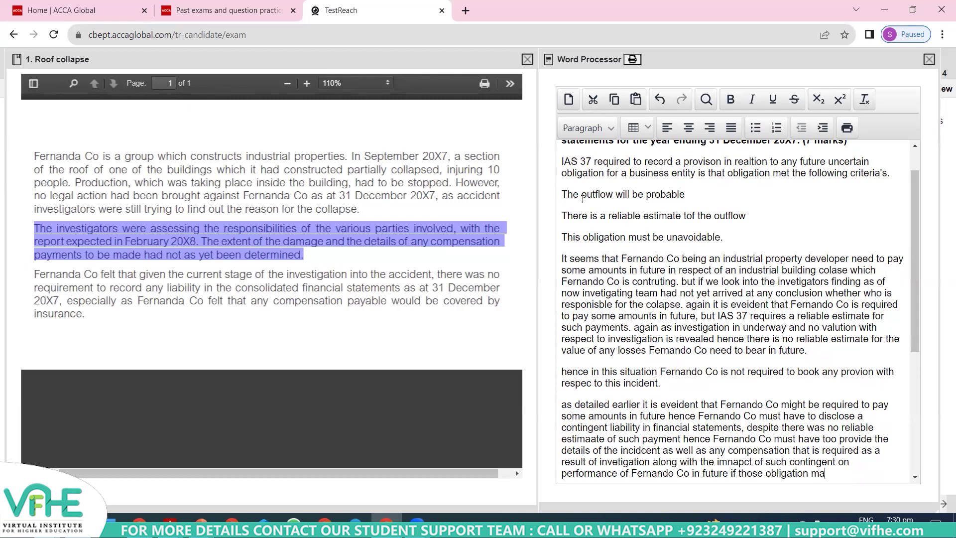
{"action": "type", "text": "terializes."}
Look through the part (b) and (c) requirements, ending on the empty line below requirement (b)(ii)
{"action": "key", "text": "Down"}
{"action": "key", "text": "Down"}
{"action": "key", "text": "Down"}
{"action": "key", "text": "Down"}
{"action": "key", "text": "Down"}
{"action": "key", "text": "Down"}
{"action": "key", "text": "Down"}
{"action": "key", "text": "Down"}
{"action": "key", "text": "Down"}
{"action": "key", "text": "Down"}
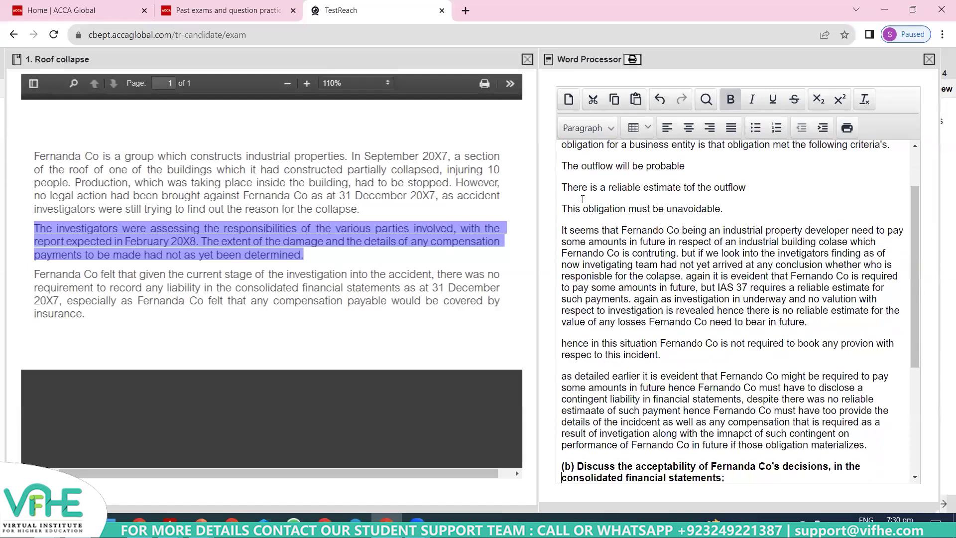
{"action": "key", "text": "Down"}
{"action": "key", "text": "Down"}
{"action": "key", "text": "Down"}
{"action": "key", "text": "Down"}
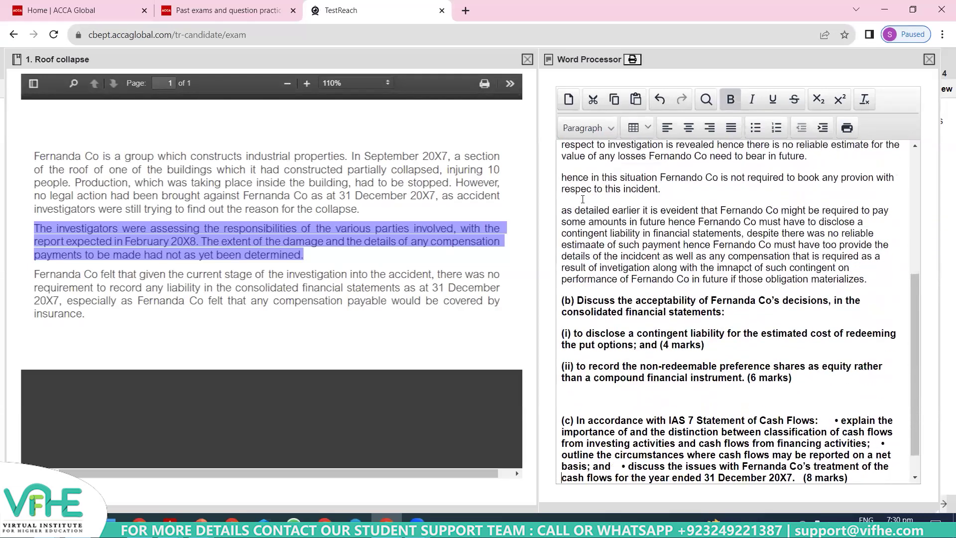
{"action": "key", "text": "Up"}
{"action": "key", "text": "Up"}
{"action": "key", "text": "Up"}
{"action": "key", "text": "Up"}
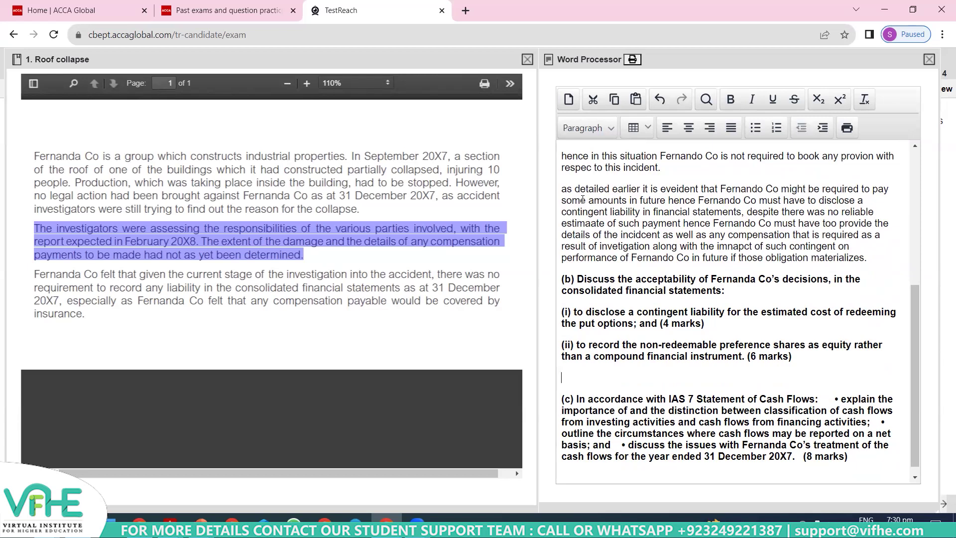
Replace the Roof collapse exhibit with the Financial instruments exhibit, moved and enlarged to fill the space beside the Word Processor
{"action": "left_click", "coordinate": [529, 60]}
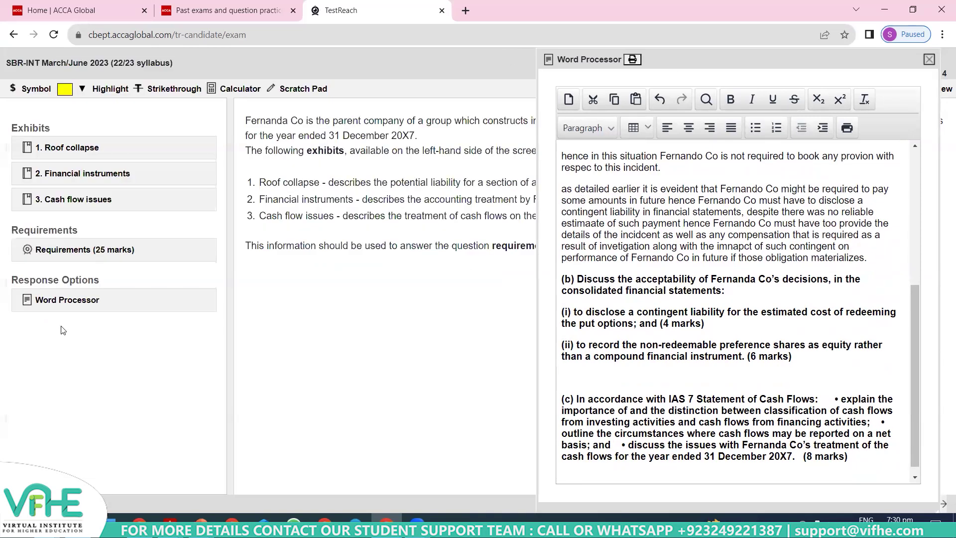
{"action": "left_click", "coordinate": [79, 174]}
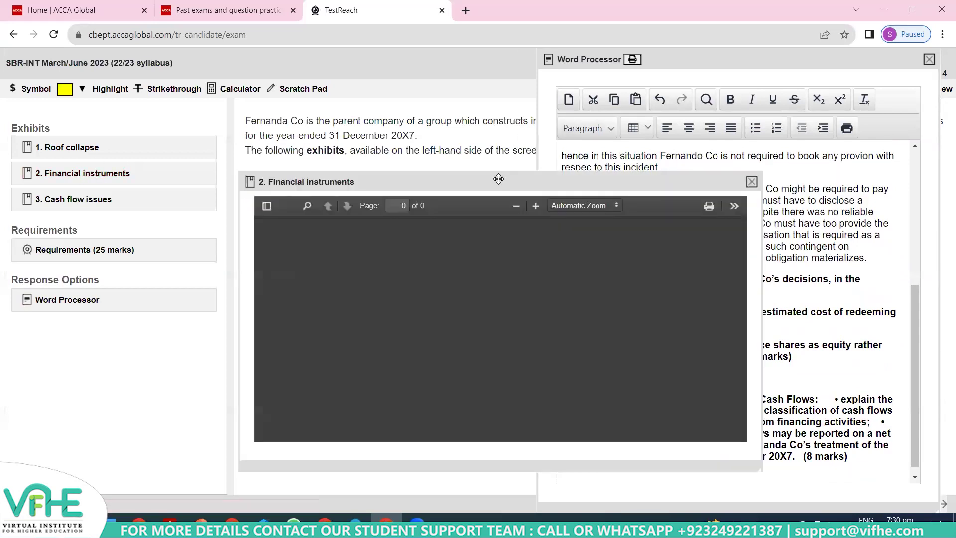
{"action": "left_click_drag", "start_coordinate": [499, 179], "coordinate": [239, 57]}
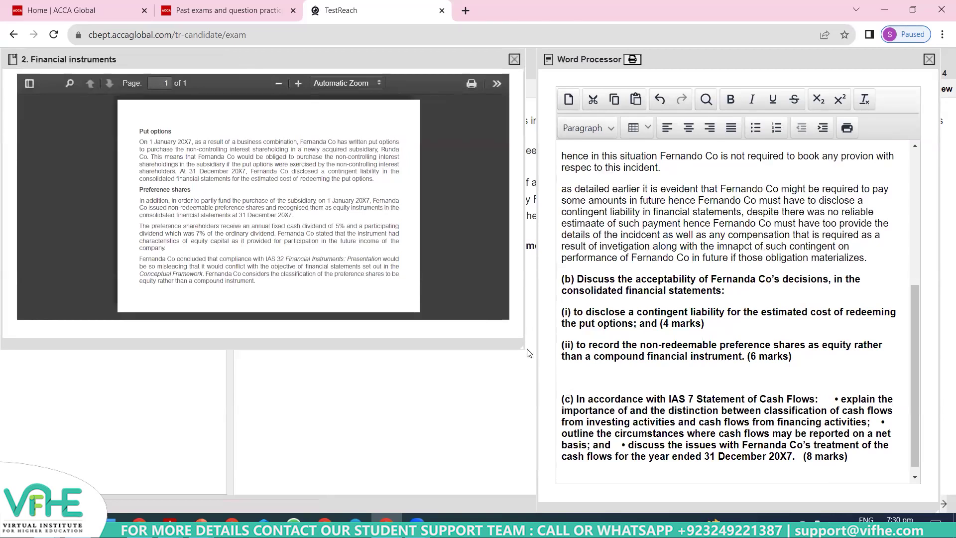
{"action": "left_click_drag", "start_coordinate": [523, 349], "coordinate": [540, 510]}
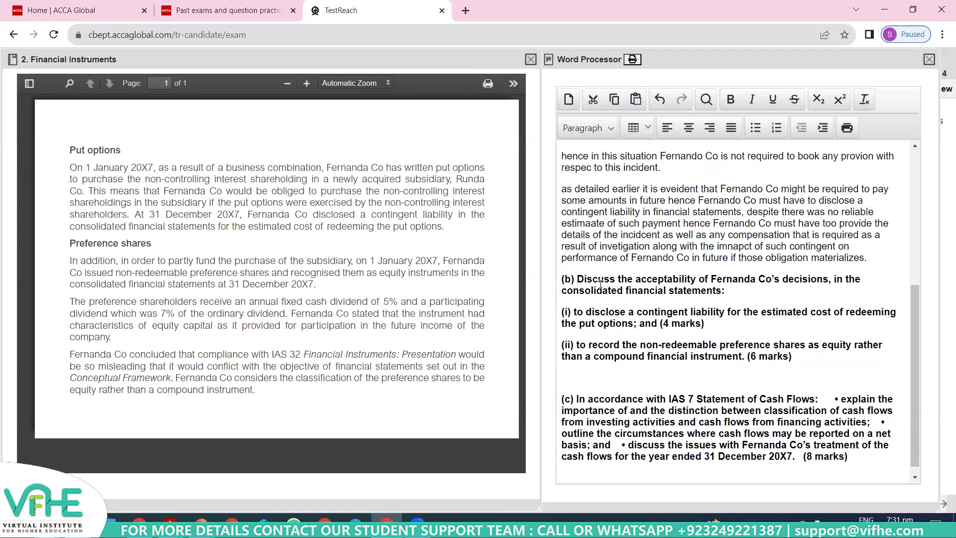
Examine the part (b) requirements, marking (i) on the put options' contingent liability and (ii) on the non-redeemable preference shares
{"action": "left_click_drag", "start_coordinate": [579, 279], "coordinate": [817, 366]}
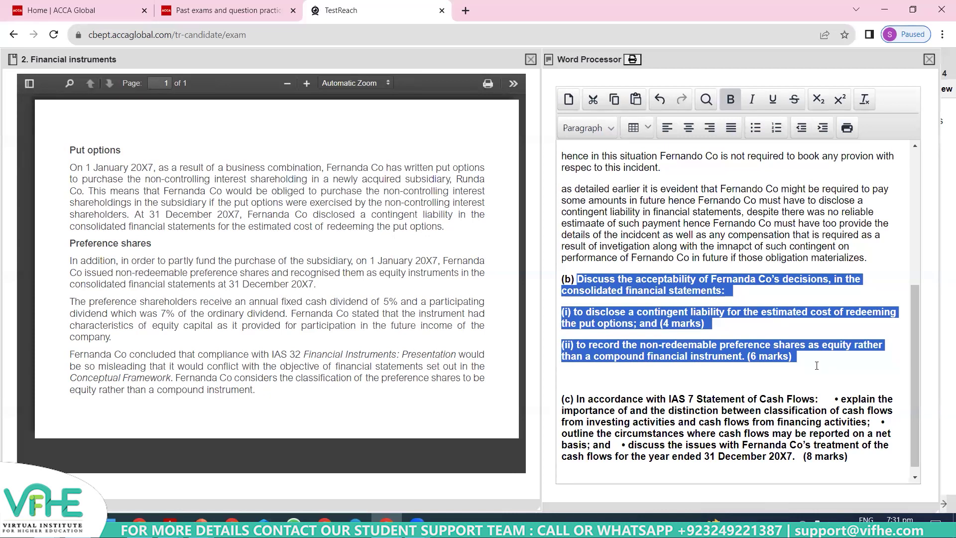
{"action": "left_click", "coordinate": [722, 326]}
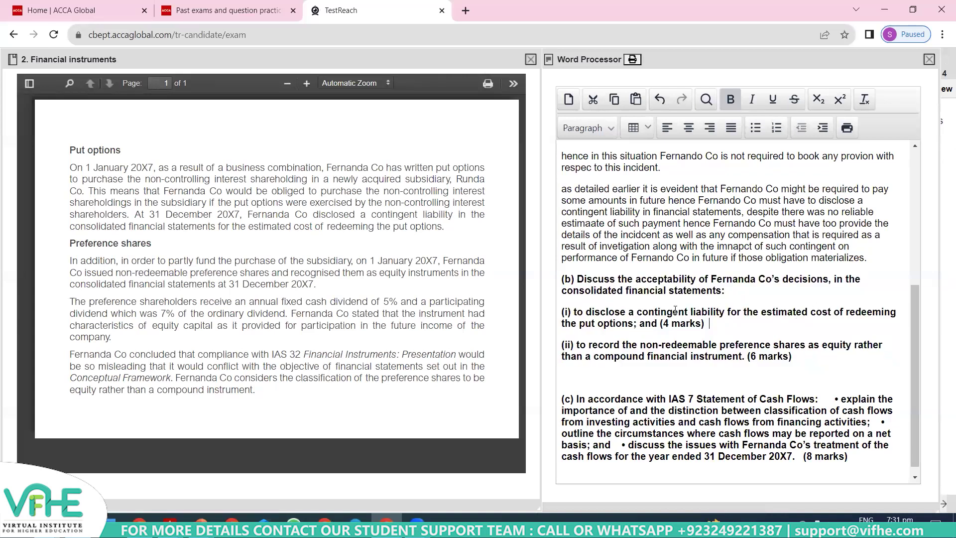
{"action": "left_click_drag", "start_coordinate": [577, 312], "coordinate": [658, 325]}
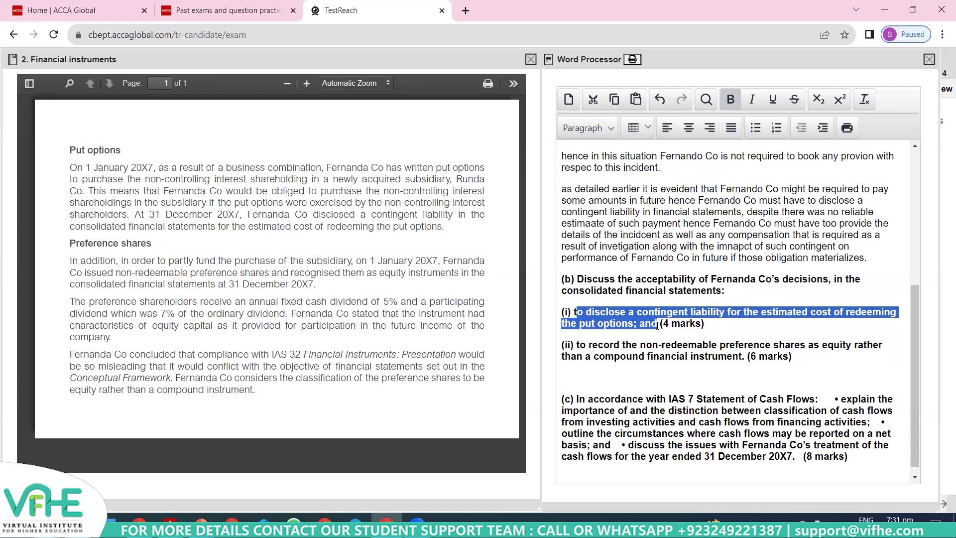
{"action": "left_click_drag", "start_coordinate": [579, 344], "coordinate": [757, 357]}
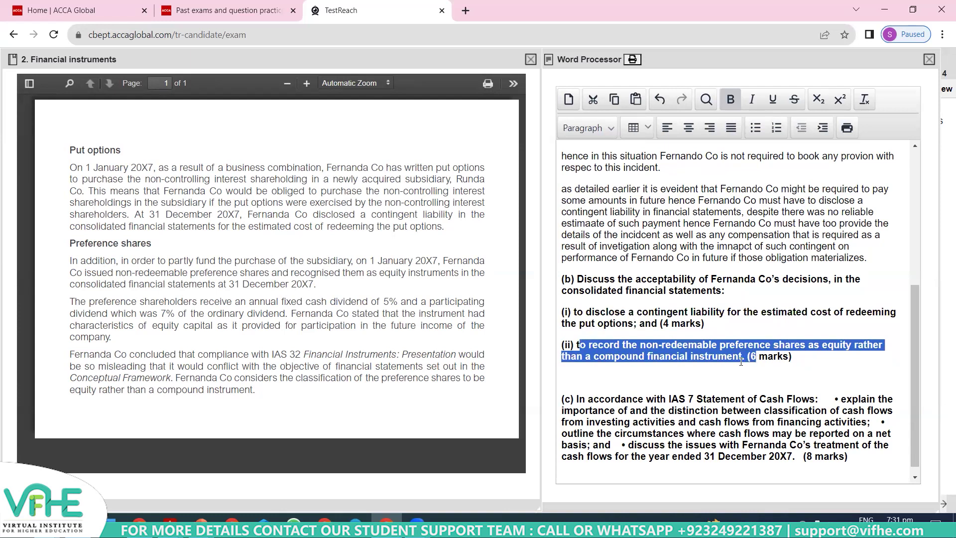
{"action": "left_click", "coordinate": [828, 370]}
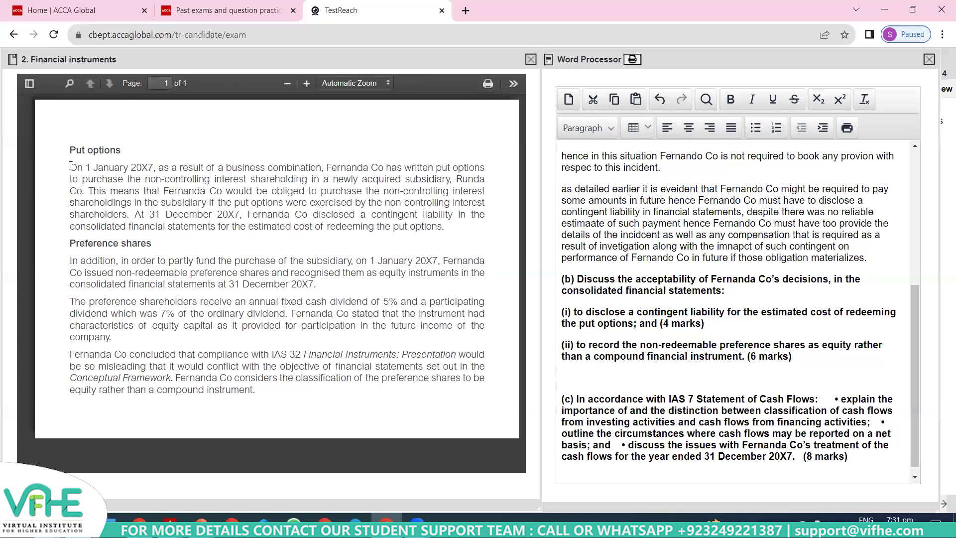
Read the Put options section, marking the sentence on Fernanda Co's obligation to purchase the non-controlling interest shareholdings
{"action": "left_click_drag", "start_coordinate": [72, 149], "coordinate": [106, 158]}
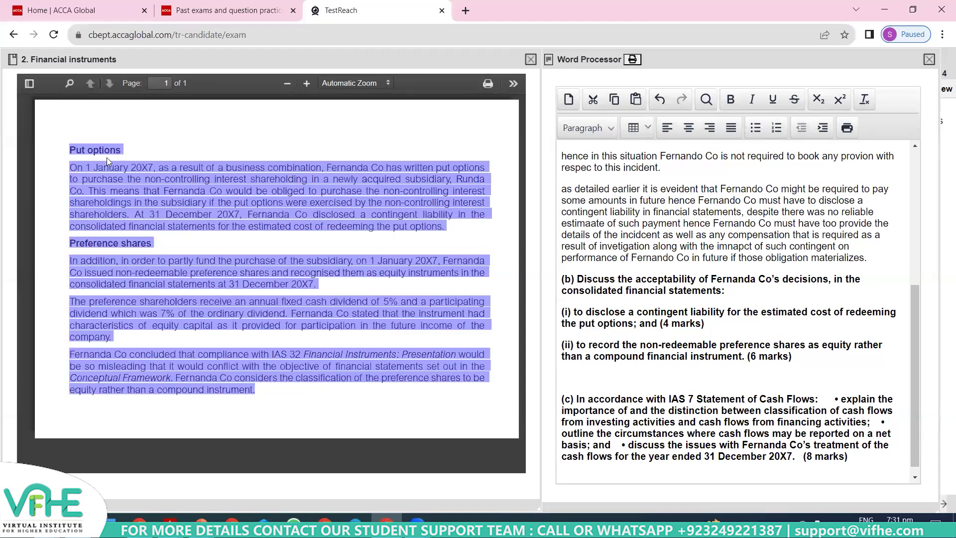
{"action": "left_click", "coordinate": [88, 168]}
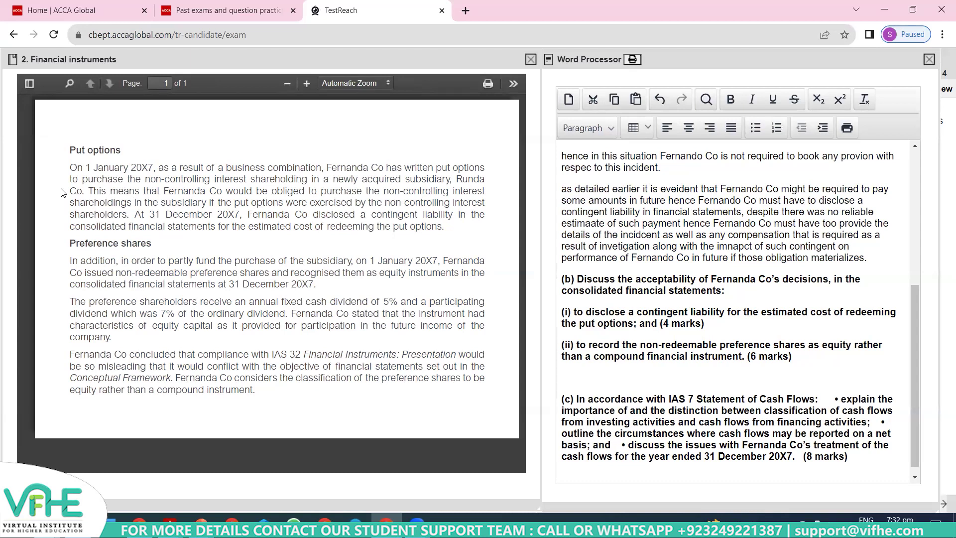
{"action": "left_click_drag", "start_coordinate": [89, 191], "coordinate": [131, 214]}
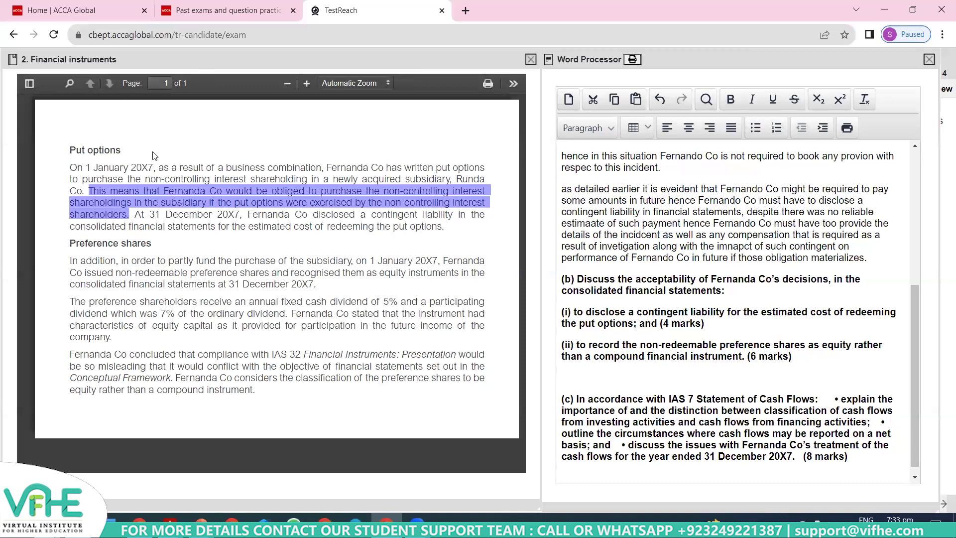
Reread the Put options section of the exhibit, marking its heading and whole paragraph
{"action": "left_click", "coordinate": [112, 210]}
{"action": "left_click_drag", "start_coordinate": [142, 236], "coordinate": [450, 228]}
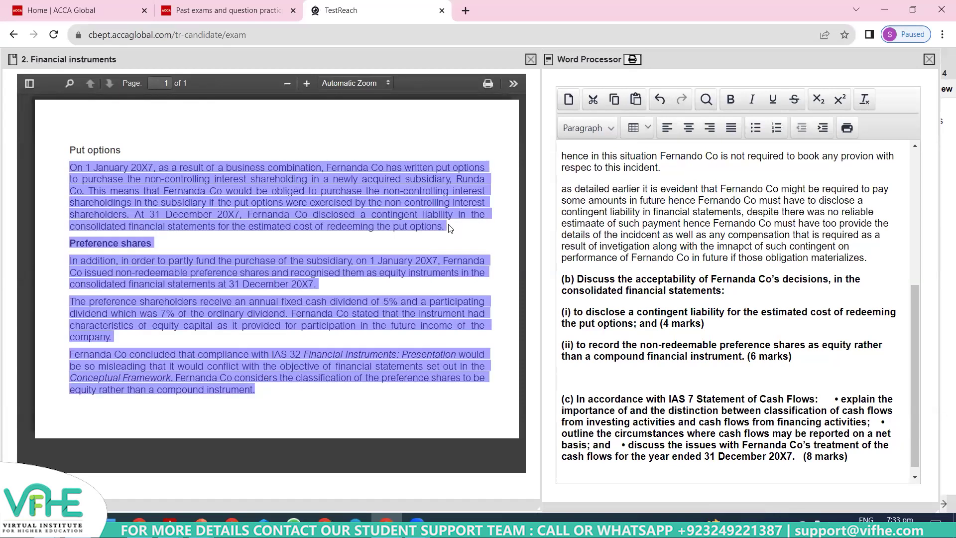
{"action": "left_click", "coordinate": [442, 228]}
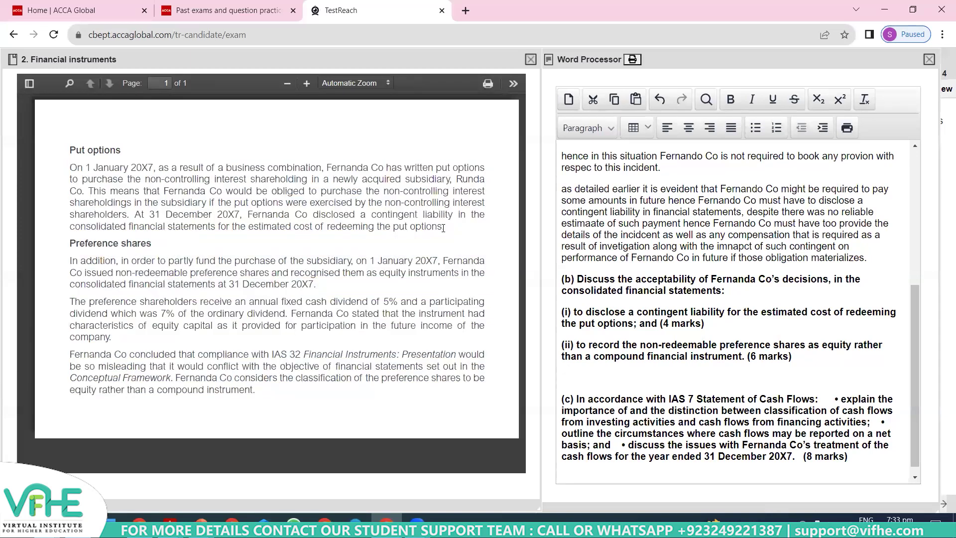
{"action": "left_click_drag", "start_coordinate": [443, 228], "coordinate": [70, 150]}
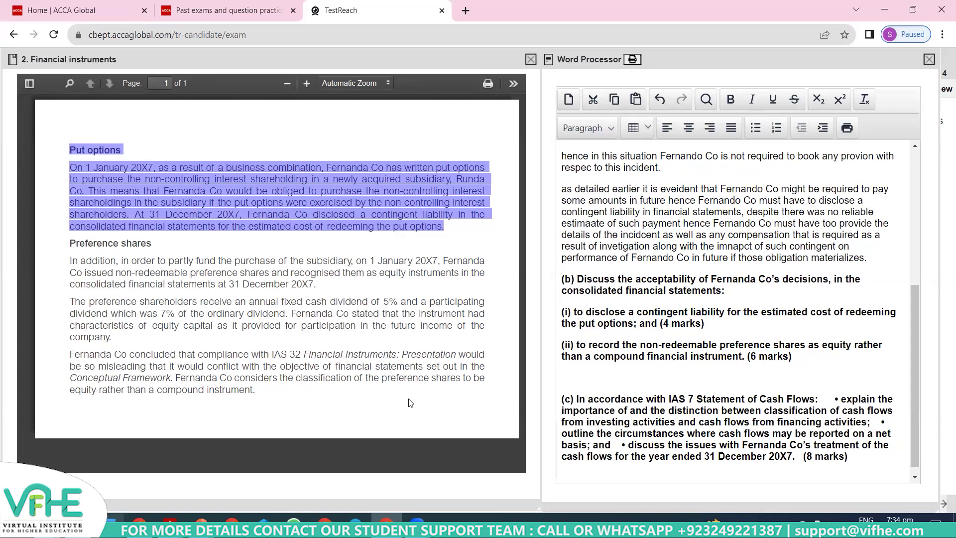
Switch to the Book1 workbook in Excel and enter the label "Call option" in cell F4
{"action": "key", "text": "alt+Tab"}
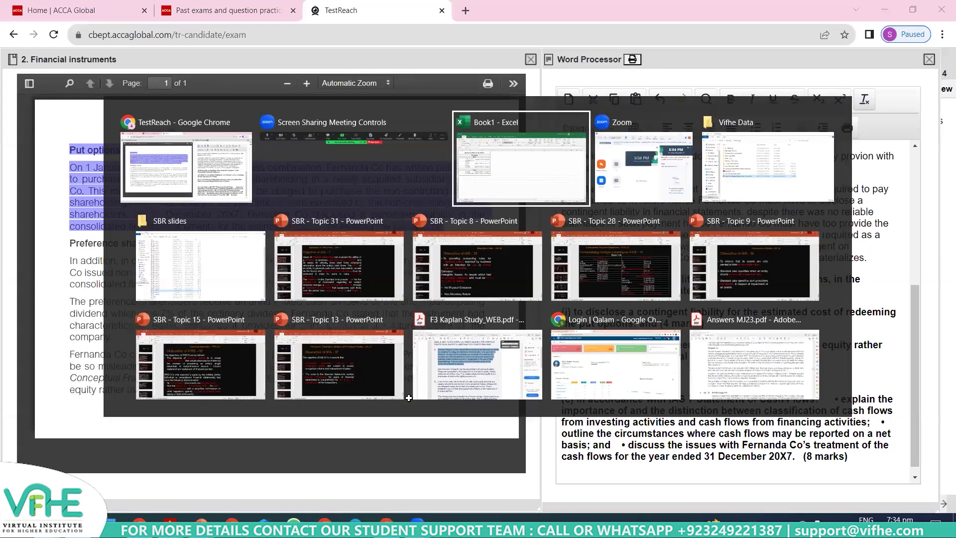
{"action": "key", "text": "Right"}
{"action": "key", "text": "Right"}
{"action": "key", "text": "Right"}
{"action": "key", "text": "Right"}
{"action": "key", "text": "Right"}
{"action": "key", "text": "Right"}
{"action": "key", "text": "Up"}
{"action": "key", "text": "Left"}
{"action": "key", "text": "Left"}
{"action": "key", "text": "Left"}
{"action": "key", "text": "Right"}
{"action": "type", "text": "CAIl option"}
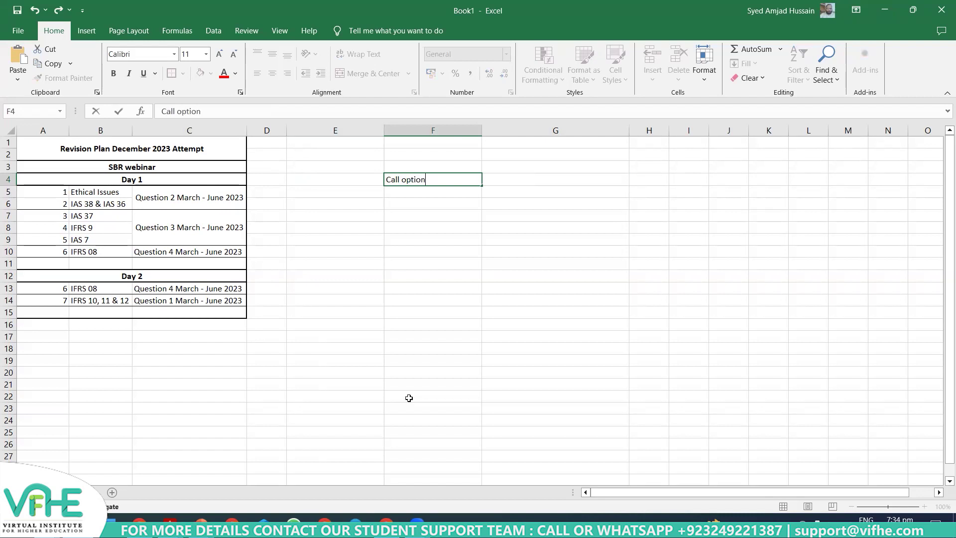
Enter "Contract ot purchase 10 KG of rrice in 2 months time at a pricec of $2 per KG" in cell G4
{"action": "key", "text": "Right"}
{"action": "type", "text": "Contract ot pur"}
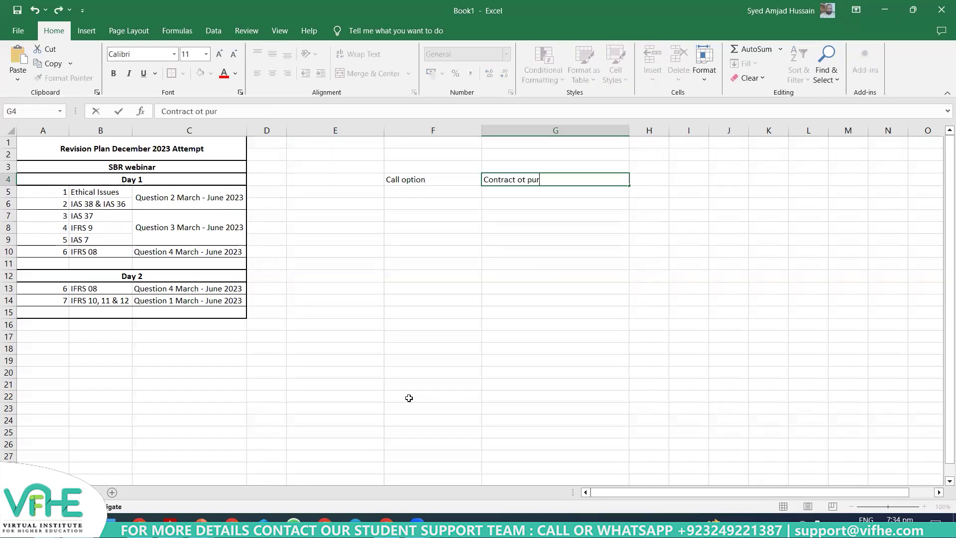
{"action": "type", "text": "chase 10 KG of rei"}
{"action": "key", "text": "BackSpace"}
{"action": "key", "text": "BackSpace"}
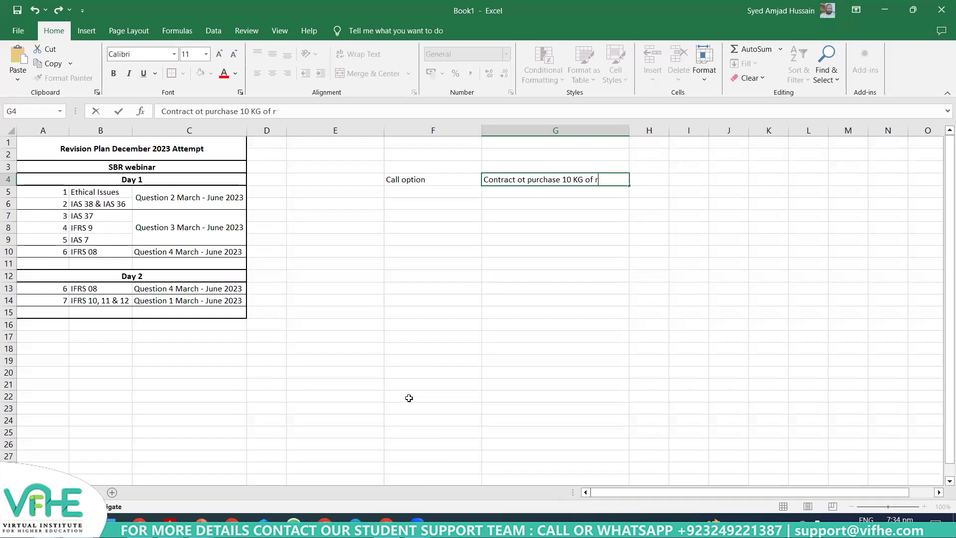
{"action": "type", "text": "rice in 2 months"}
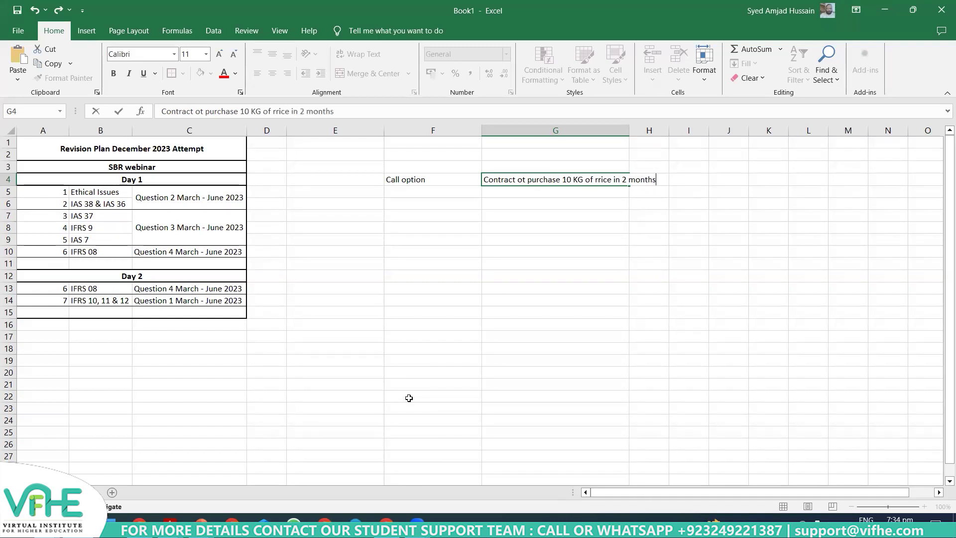
{"action": "type", "text": " time at a pricec of"}
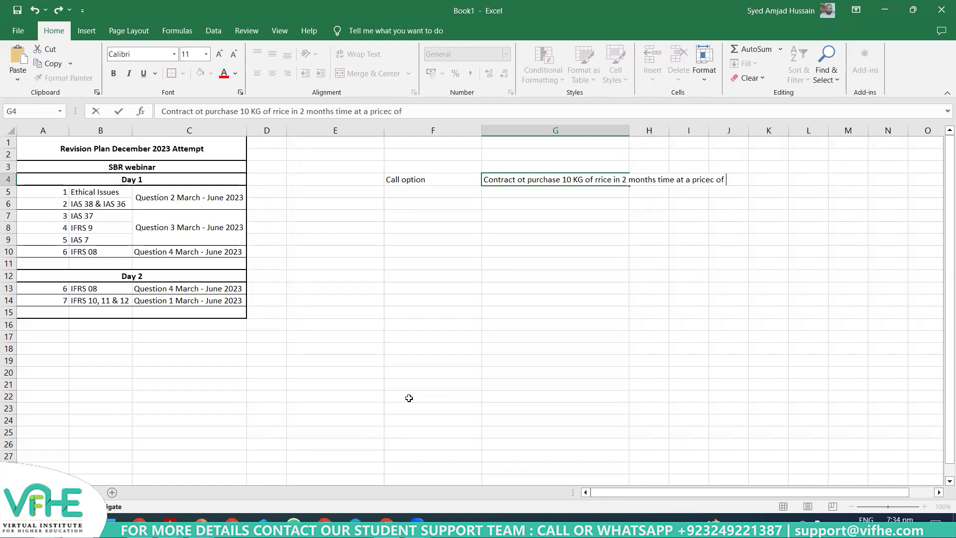
{"action": "type", "text": " $2 per KG"}
{"action": "key", "text": "Return"}
Enter "After 2 months price of the rice was $ 1.8 in the market." in cell G6
{"action": "key", "text": "Down"}
{"action": "type", "text": "Ad"}
{"action": "key", "text": "BackSpace"}
{"action": "type", "text": "fyo"}
{"action": "key", "text": "BackSpace"}
{"action": "key", "text": "BackSpace"}
{"action": "type", "text": "ter 2 monthr"}
{"action": "key", "text": "BackSpace"}
{"action": "type", "text": "s price of"}
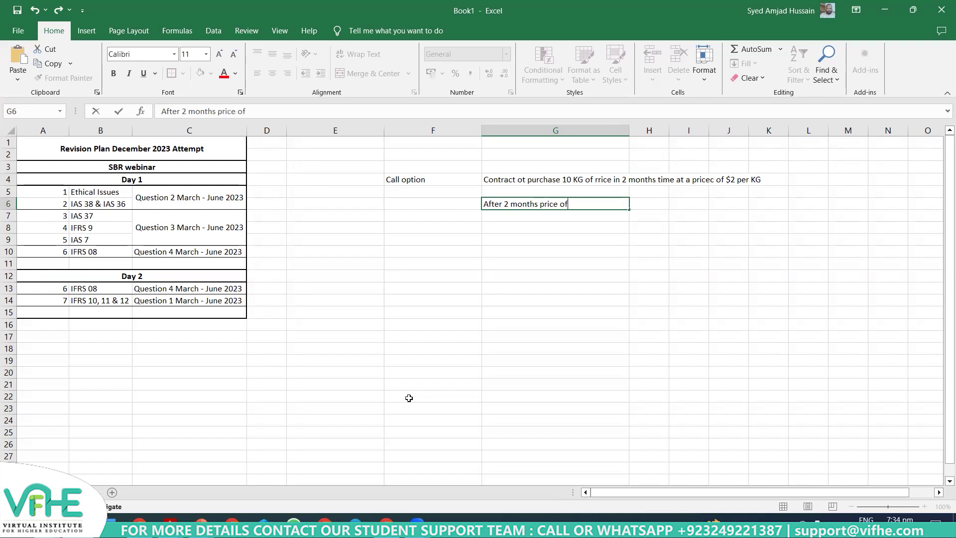
{"action": "type", "text": " the rice was "}
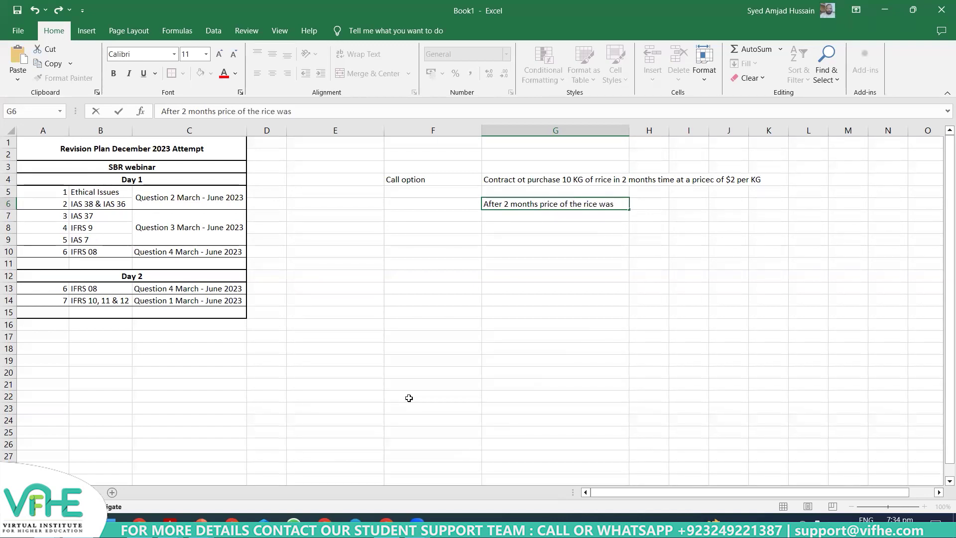
{"action": "type", "text": "$ 1.8 in the market."}
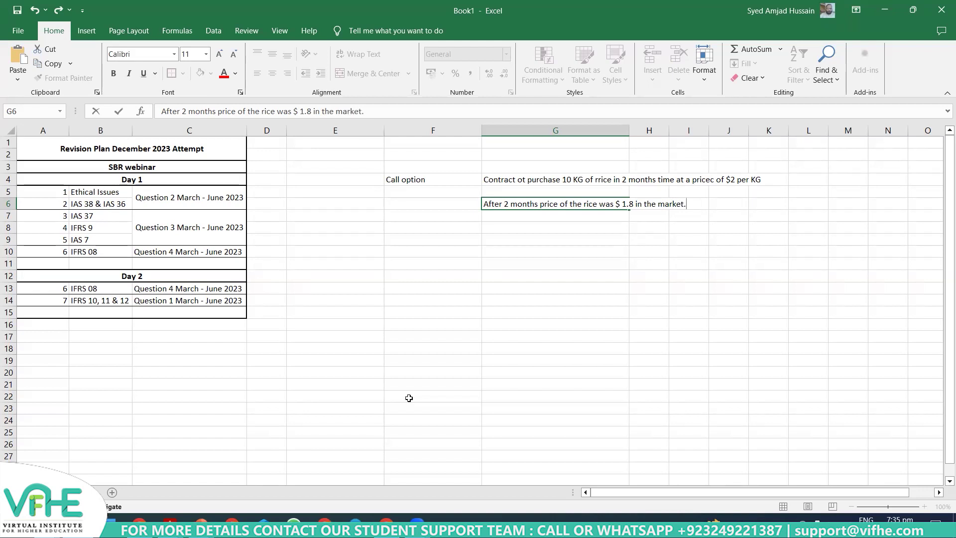
{"action": "key", "text": "Return"}
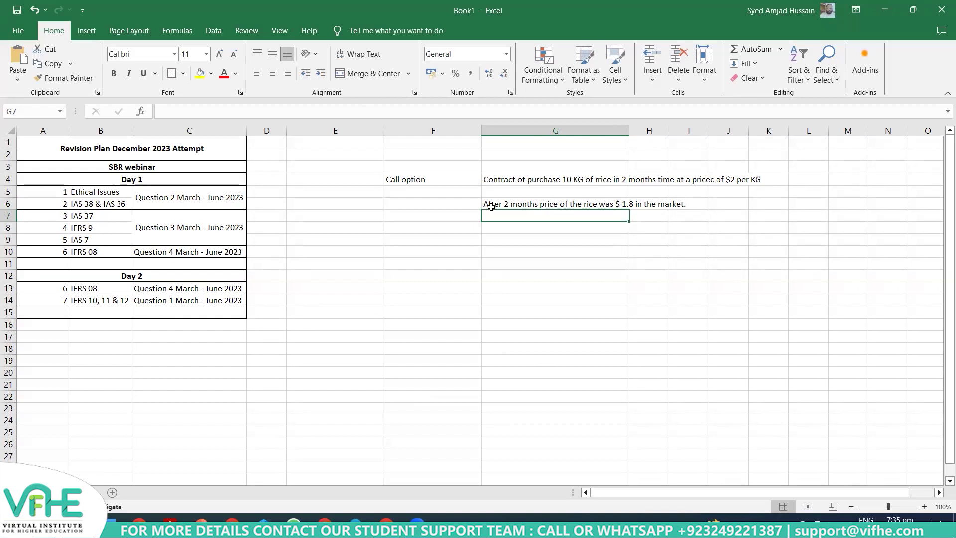
Review the call option contract and market price lines, and set the rice's market price in G6 to $ 2.4
{"action": "left_click_drag", "start_coordinate": [497, 180], "coordinate": [761, 182]}
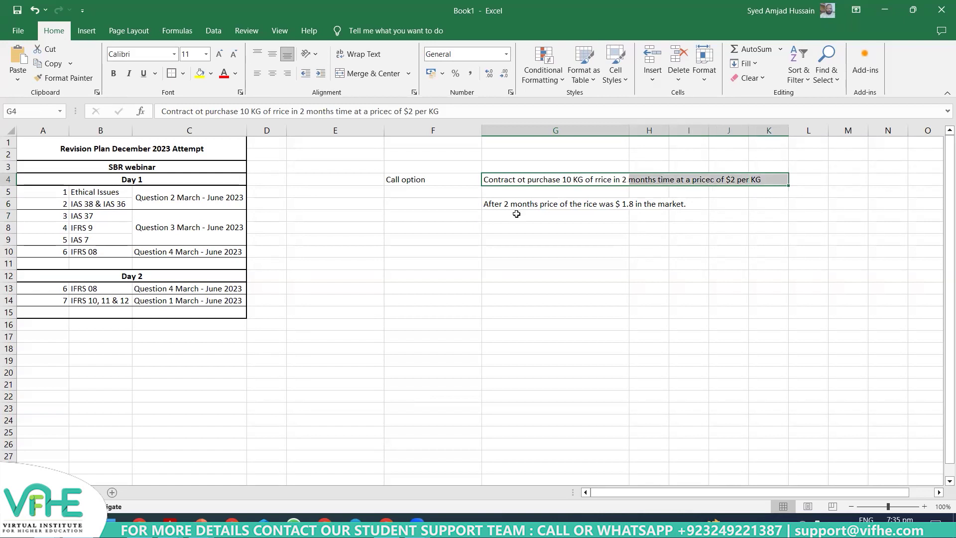
{"action": "left_click_drag", "start_coordinate": [503, 205], "coordinate": [681, 205]}
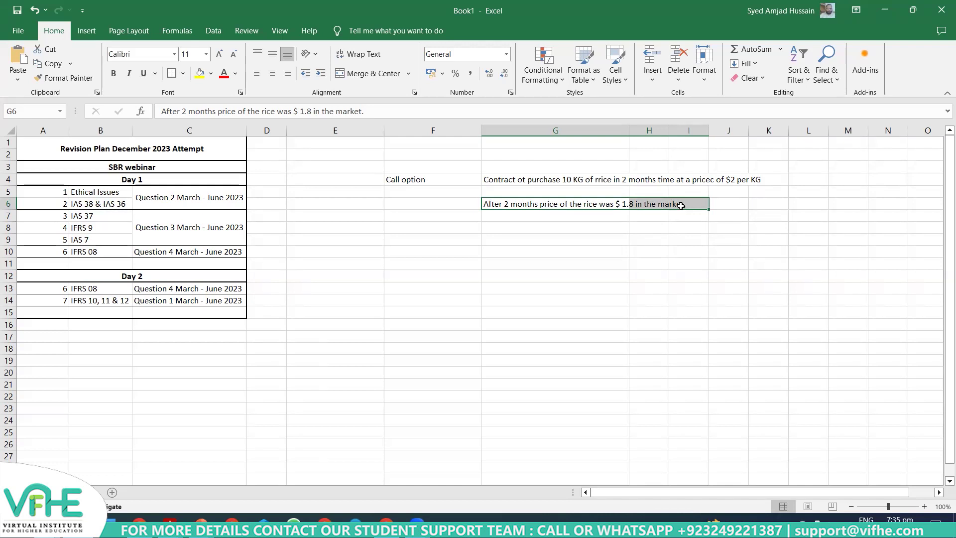
{"action": "double_click", "coordinate": [681, 206]}
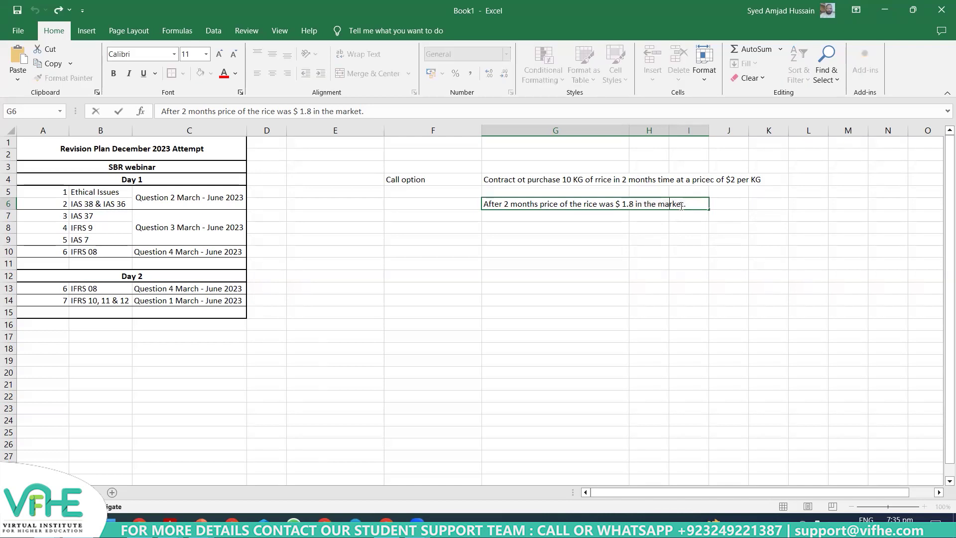
{"action": "key", "text": "shift+Left"}
{"action": "key", "text": "shift+Left"}
{"action": "key", "text": "shift+Left"}
{"action": "type", "text": "."}
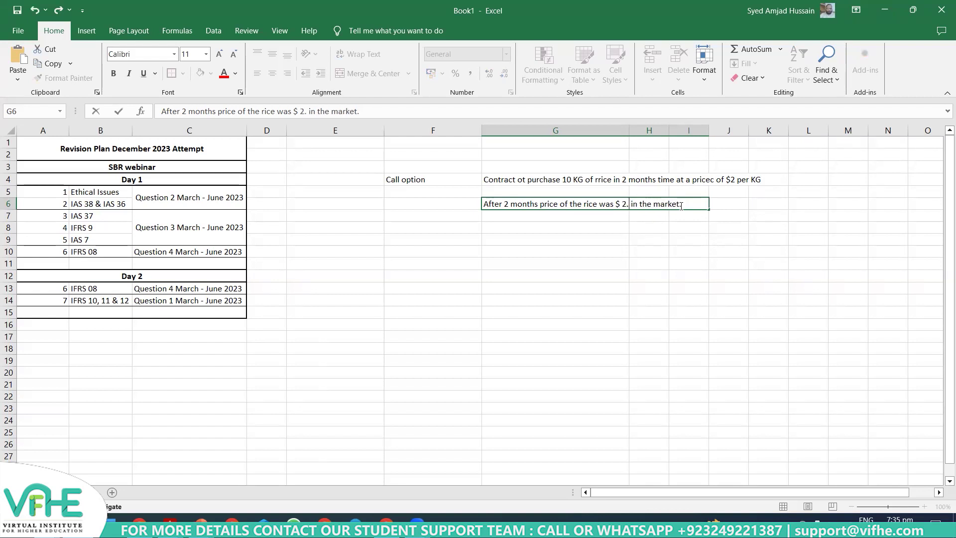
{"action": "type", "text": "4"}
{"action": "left_click", "coordinate": [681, 205]}
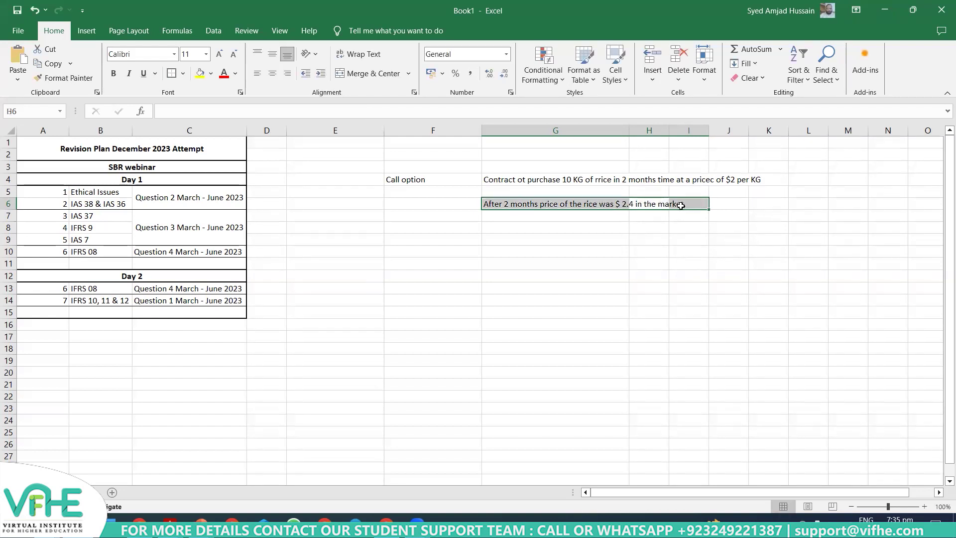
{"action": "left_click", "coordinate": [681, 205]}
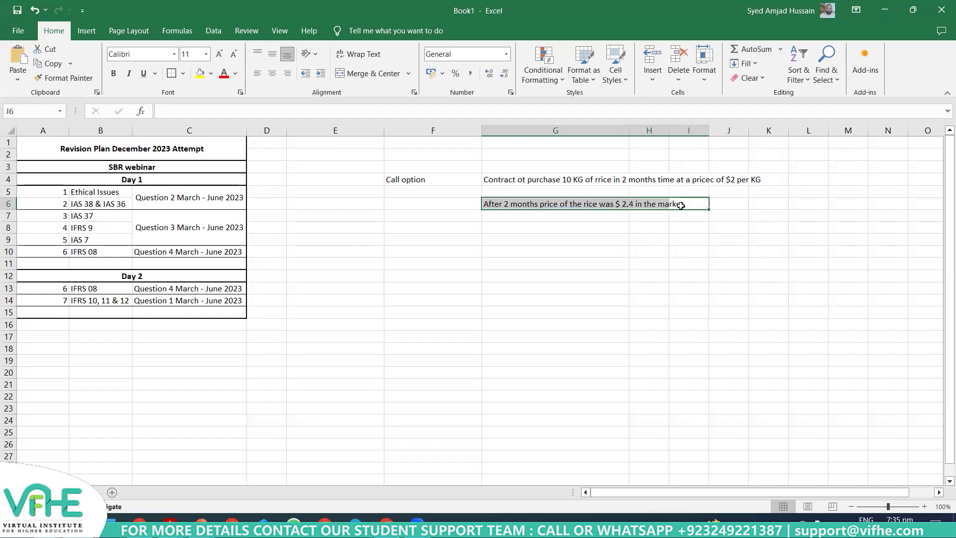
Enter the label "Put Option" in cell F9
{"action": "left_click", "coordinate": [576, 236]}
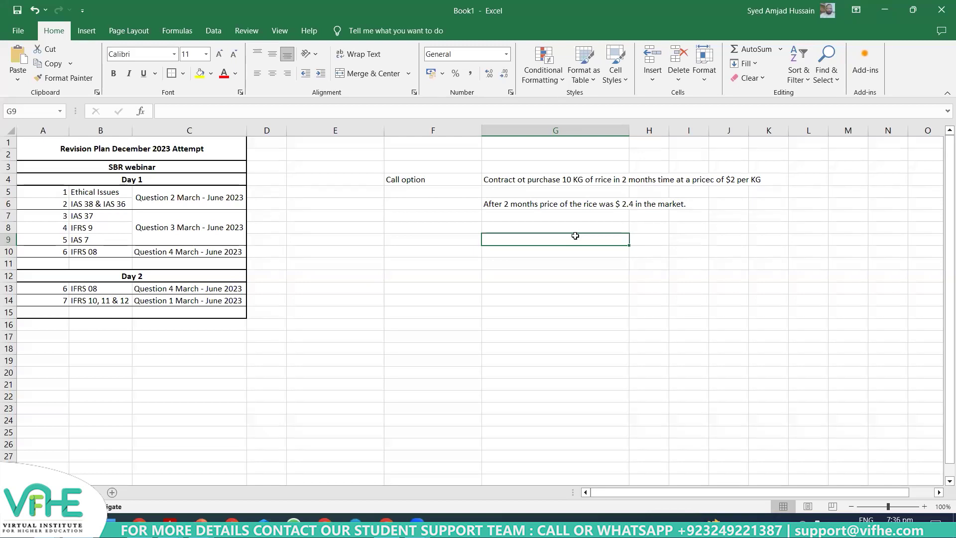
{"action": "key", "text": "Left"}
{"action": "type", "text": "Pu"}
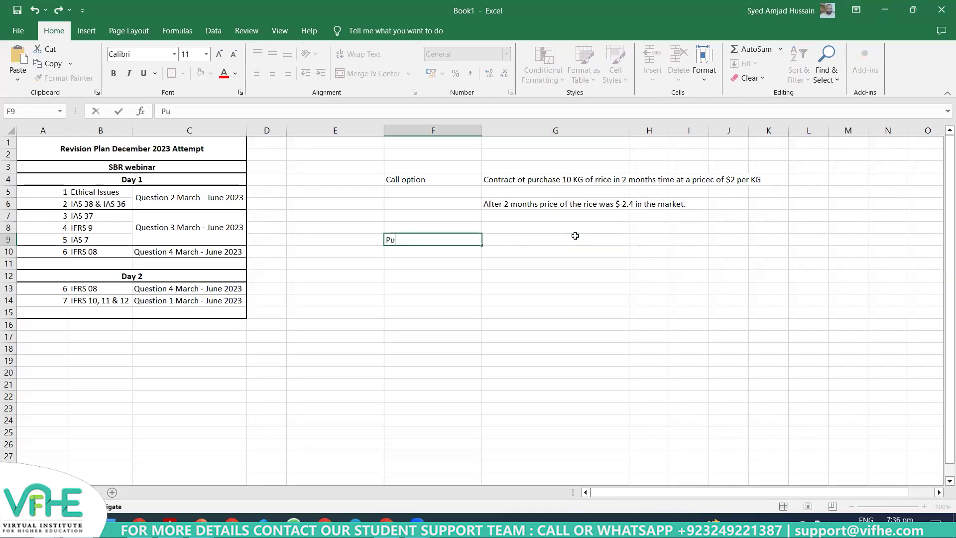
{"action": "type", "text": "t Opsion"}
{"action": "key", "text": "BackSpace"}
{"action": "key", "text": "BackSpace"}
{"action": "key", "text": "BackSpace"}
{"action": "key", "text": "BackSpace"}
{"action": "type", "text": "tiopn"}
{"action": "key", "text": "BackSpace"}
{"action": "key", "text": "BackSpace"}
{"action": "type", "text": "n"}
{"action": "key", "text": "Return"}
Copy the call option's contract and market price lines from G4:G6 to G9, beside the Put Option label
{"action": "key", "text": "Up"}
{"action": "key", "text": "Up"}
{"action": "key", "text": "Up"}
{"action": "key", "text": "Up"}
{"action": "key", "text": "Up"}
{"action": "key", "text": "Up"}
{"action": "key", "text": "Right"}
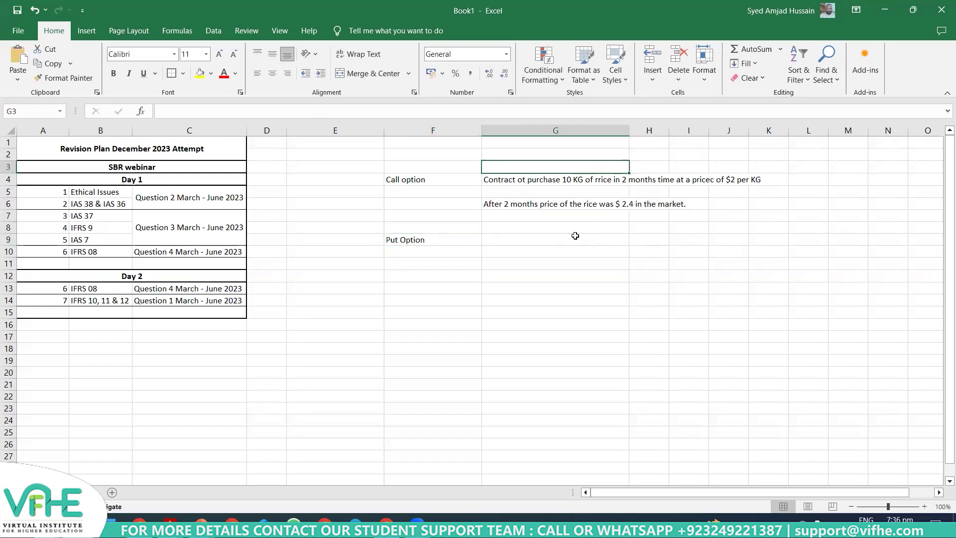
{"action": "key", "text": "F2"}
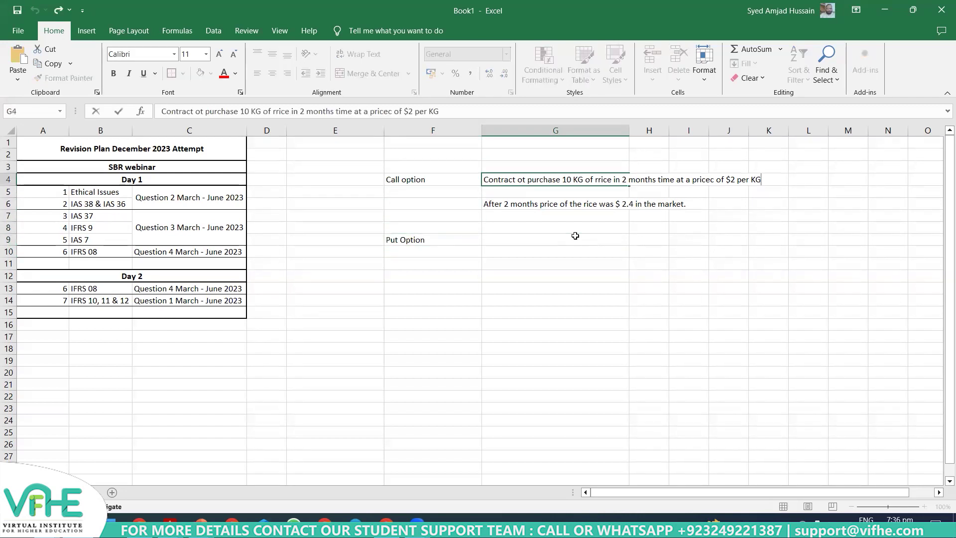
{"action": "key", "text": "Escape"}
{"action": "key", "text": "shift+Down"}
{"action": "key", "text": "shift+Down"}
{"action": "key", "text": "ctrl+c"}
{"action": "key", "text": "Down"}
{"action": "key", "text": "Down"}
{"action": "key", "text": "Down"}
{"action": "key", "text": "Down"}
{"action": "key", "text": "Down"}
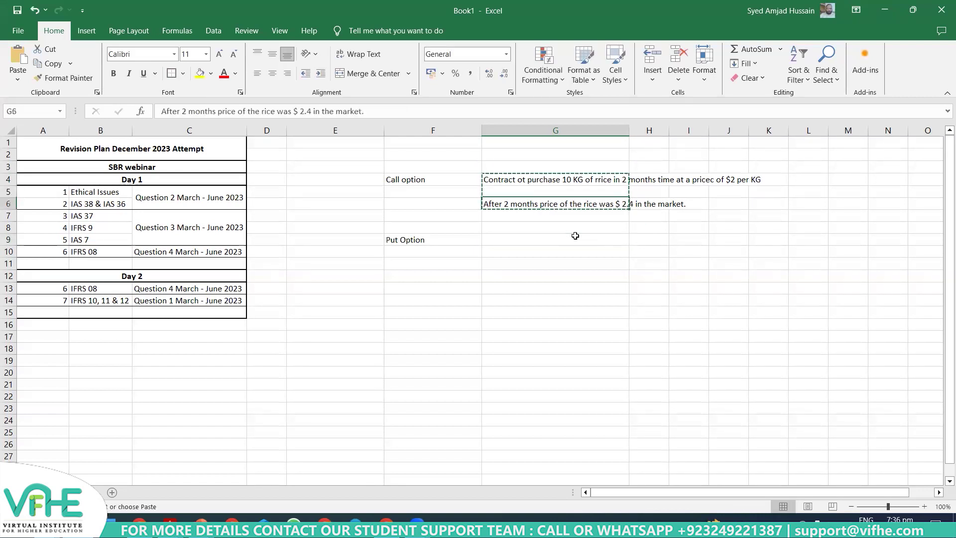
{"action": "key", "text": "Return"}
{"action": "key", "text": "Escape"}
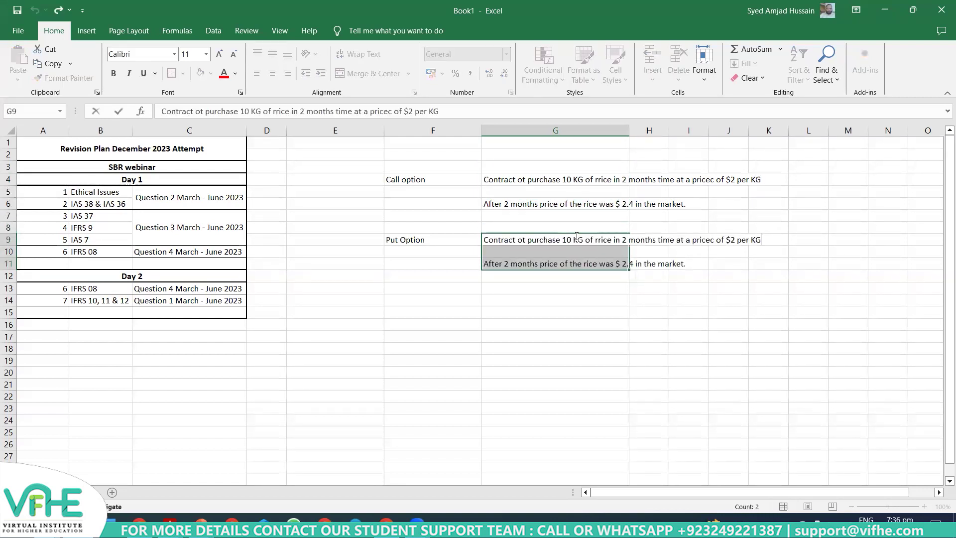
Replace "purchase" with "Sell" in the put option's contract line in G9
{"action": "left_click", "coordinate": [575, 236]}
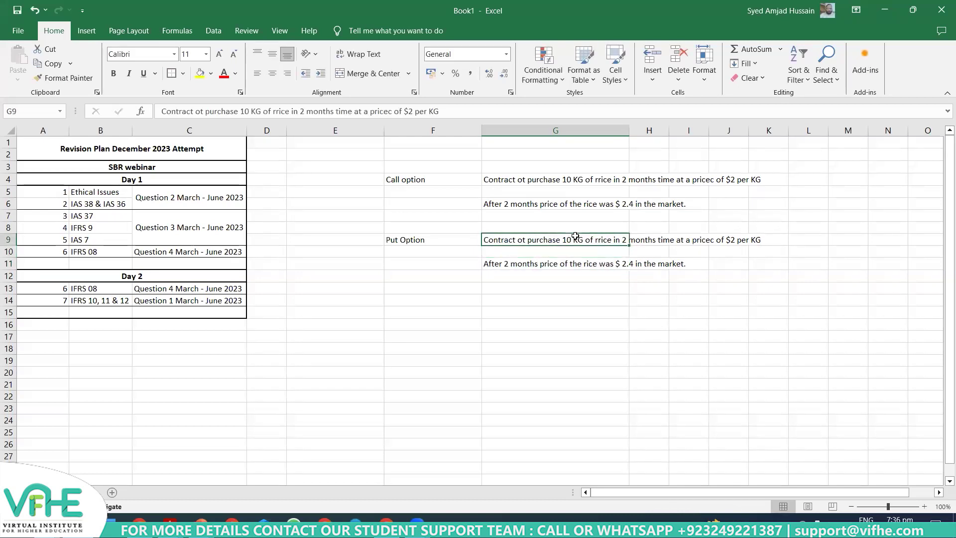
{"action": "double_click", "coordinate": [575, 236]}
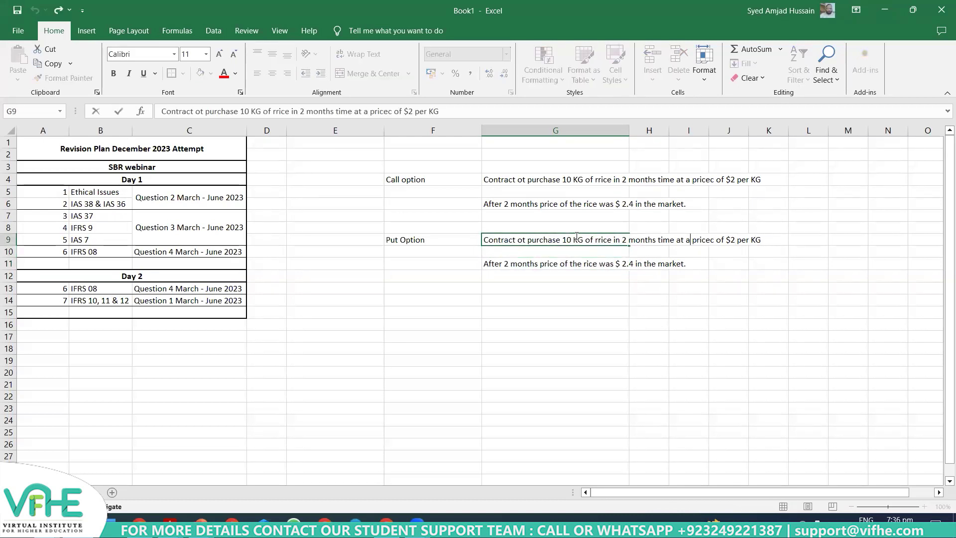
{"action": "key", "text": "shift+Left"}
{"action": "key", "text": "shift+Left"}
{"action": "key", "text": "shift+Left"}
{"action": "key", "text": "shift+Left"}
{"action": "key", "text": "shift+Left"}
{"action": "key", "text": "shift+Left"}
{"action": "key", "text": "shift+Left"}
{"action": "key", "text": "shift+Left"}
{"action": "type", "text": "Sell"}
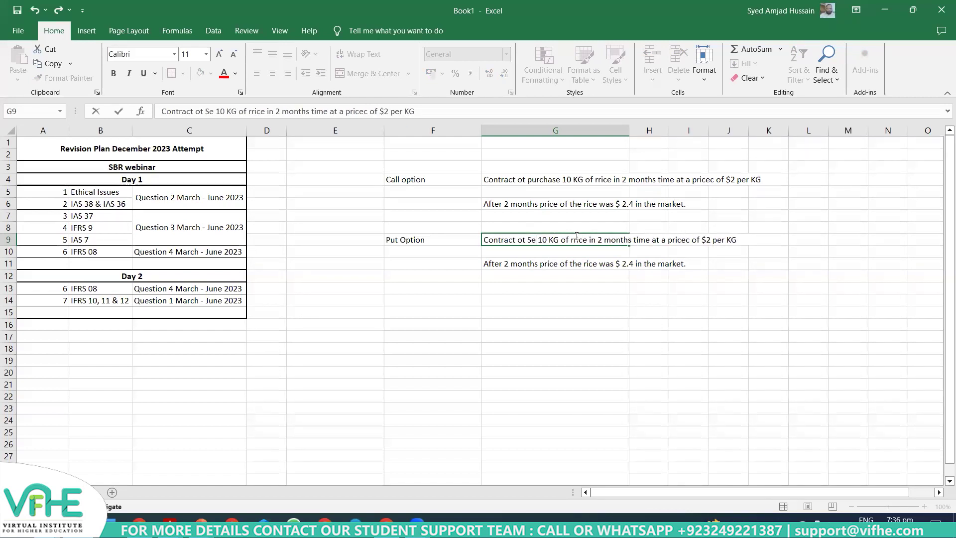
{"action": "key", "text": "Right"}
{"action": "key", "text": "Right"}
{"action": "key", "text": "Right"}
{"action": "key", "text": "Right"}
{"action": "key", "text": "Right"}
{"action": "key", "text": "Right"}
{"action": "key", "text": "Right"}
{"action": "key", "text": "Right"}
{"action": "key", "text": "Right"}
{"action": "key", "text": "Right"}
{"action": "key", "text": "Right"}
{"action": "key", "text": "Right"}
{"action": "key", "text": "Right"}
{"action": "key", "text": "Right"}
{"action": "key", "text": "Right"}
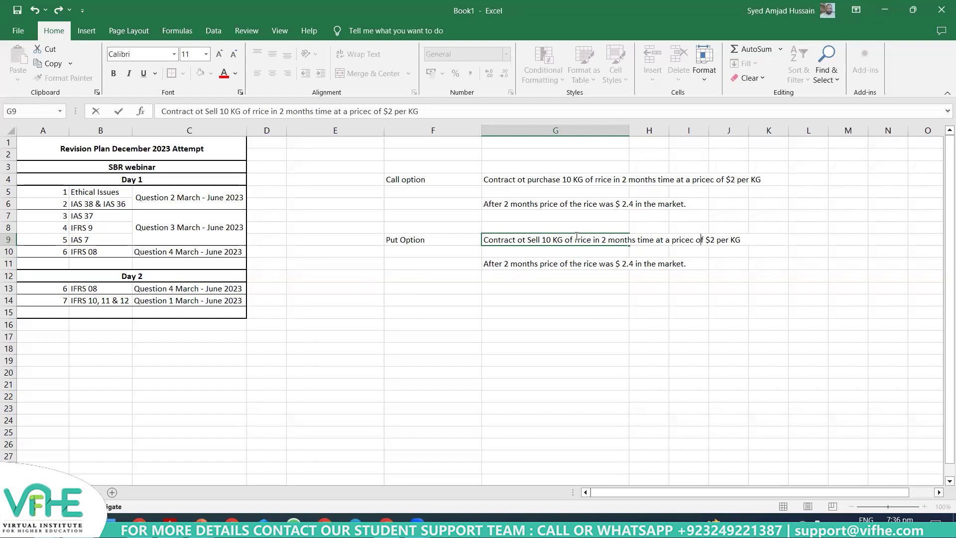
{"action": "key", "text": "Return"}
{"action": "key", "text": "Return"}
{"action": "key", "text": "Return"}
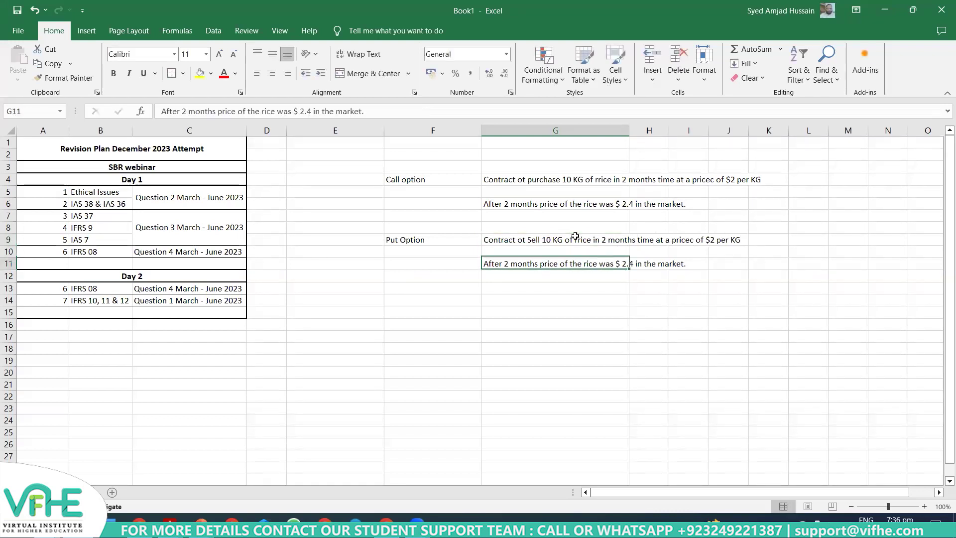
Set the rice's market price in the put option's line in G11 to $ 1.8
{"action": "key", "text": "Up"}
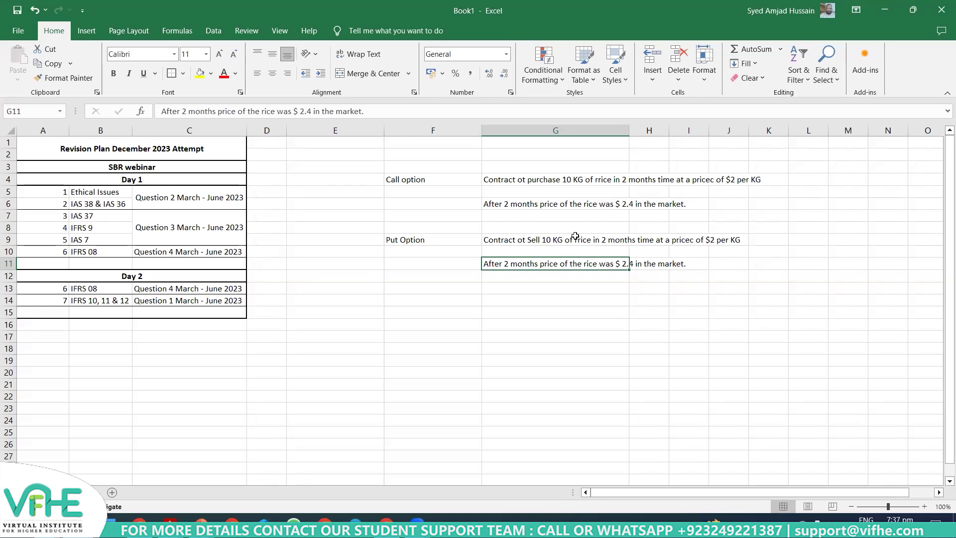
{"action": "key", "text": "F2"}
{"action": "key", "text": "Left"}
{"action": "key", "text": "Left"}
{"action": "key", "text": "Left"}
{"action": "key", "text": "shift+Left"}
{"action": "key", "text": "shift+Left"}
{"action": "key", "text": "shift+Left"}
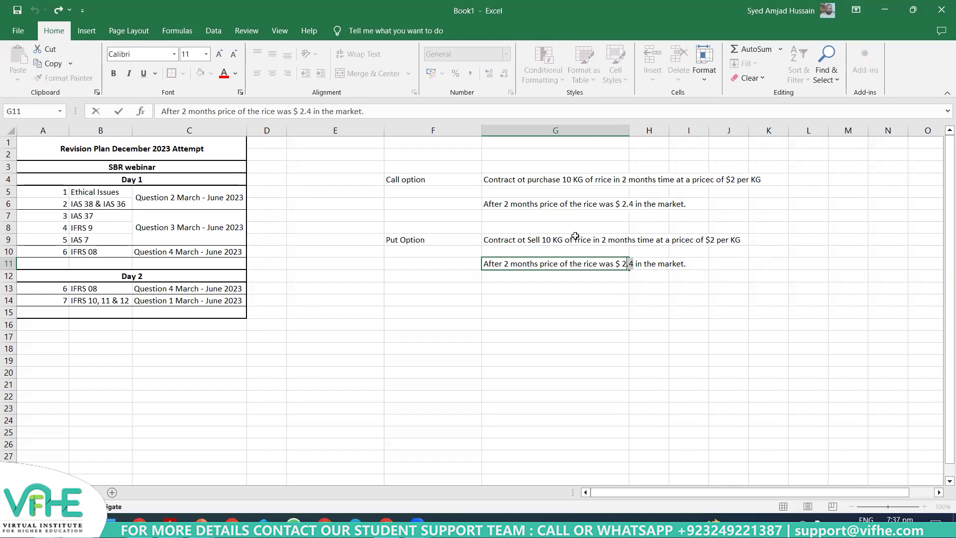
{"action": "type", "text": "1.8"}
{"action": "key", "text": "Return"}
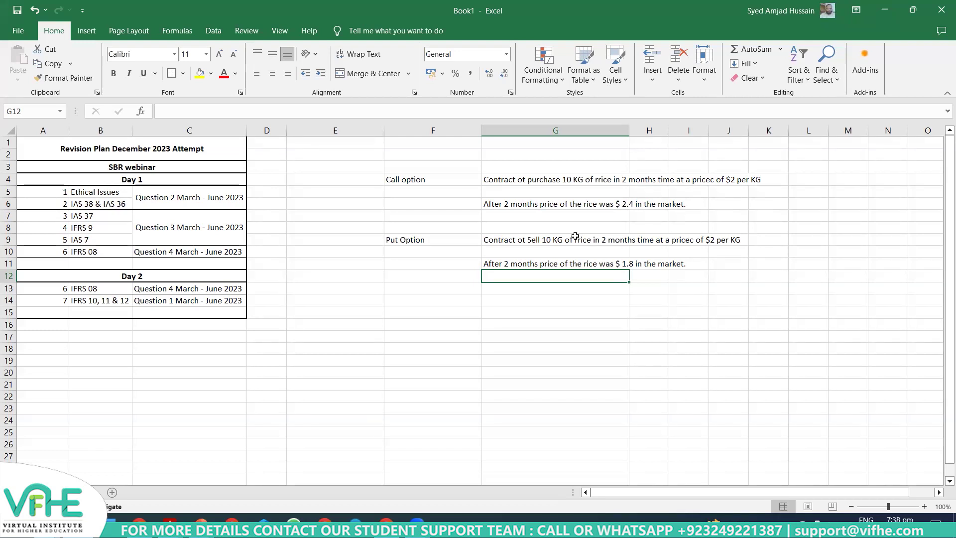
Enter "Contractual right or obligation" in F14 and number it 1 in E14, below the put option example
{"action": "key", "text": "Down"}
{"action": "key", "text": "Down"}
{"action": "key", "text": "Left"}
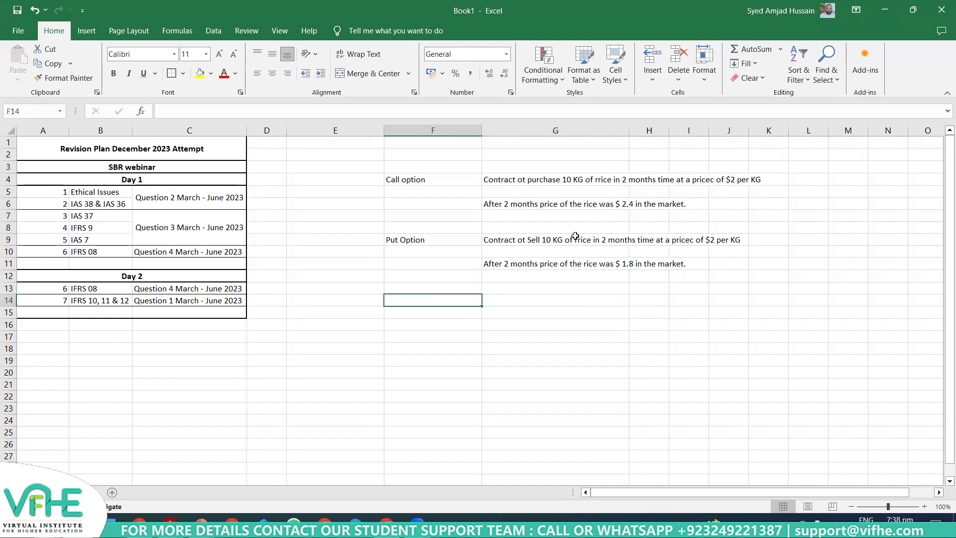
{"action": "type", "text": "Contrac"}
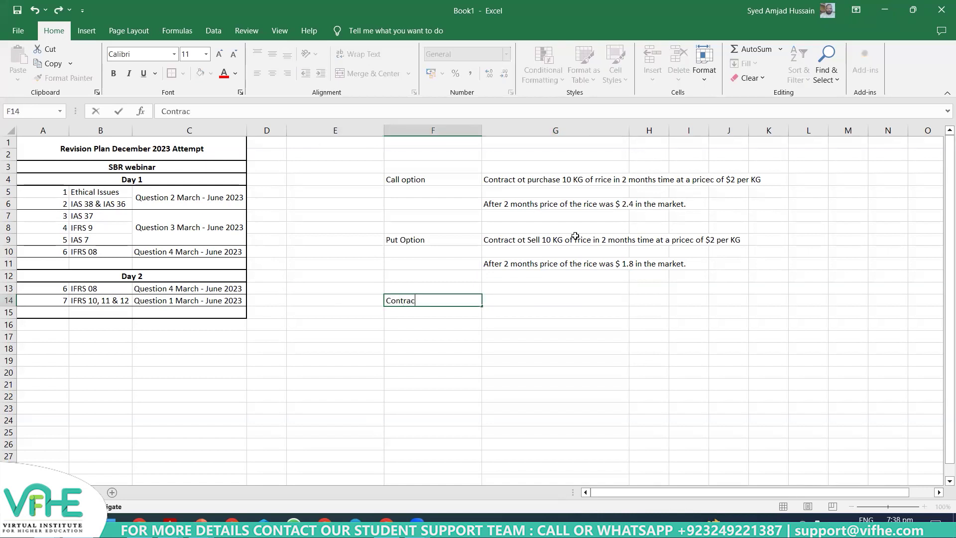
{"action": "type", "text": "tual  right or obligation"}
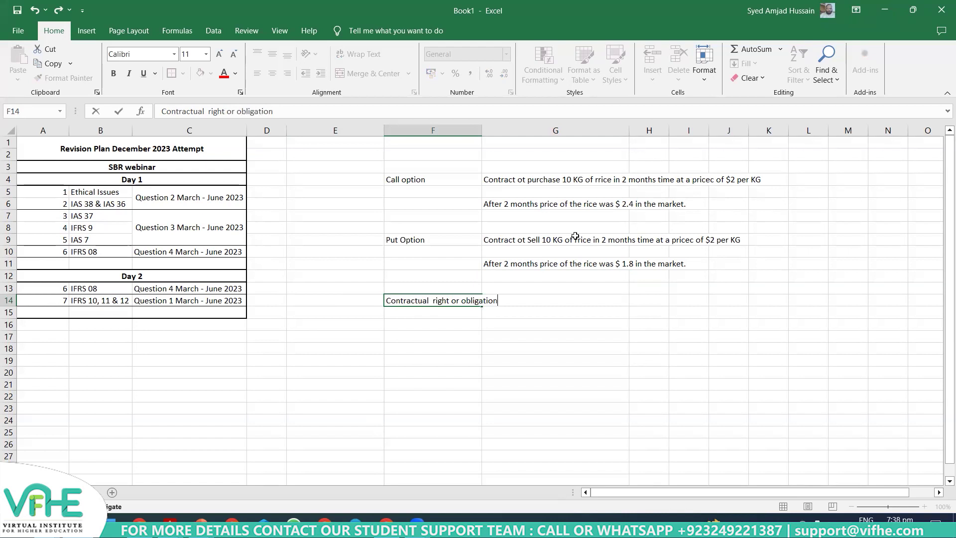
{"action": "key", "text": "Return"}
{"action": "key", "text": "Left"}
{"action": "key", "text": "Up"}
{"action": "type", "text": "1"}
{"action": "key", "text": "Return"}
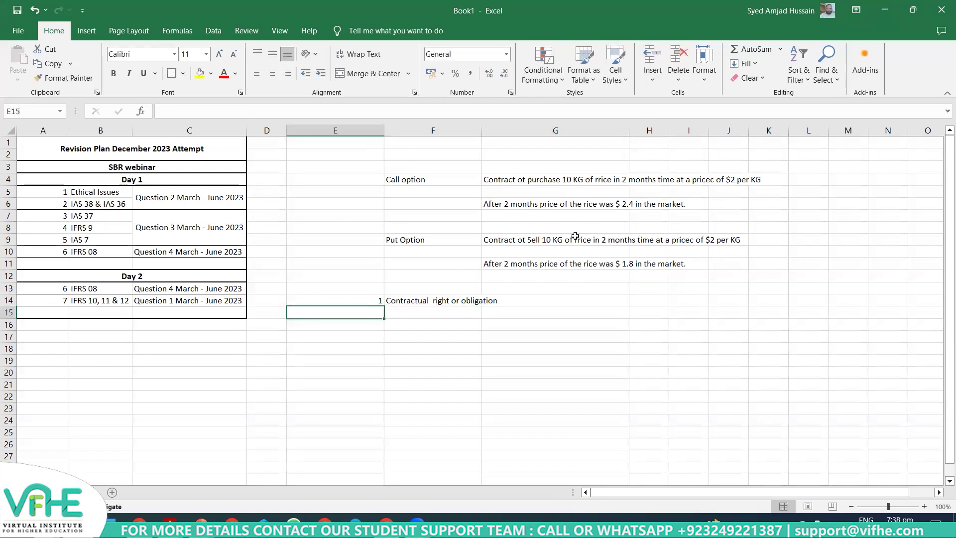
Add item 2, "Must be setteled in cash", in E15:F15 and select both criteria in F14:F15
{"action": "type", "text": "2"}
{"action": "key", "text": "Right"}
{"action": "type", "text": "Mu"}
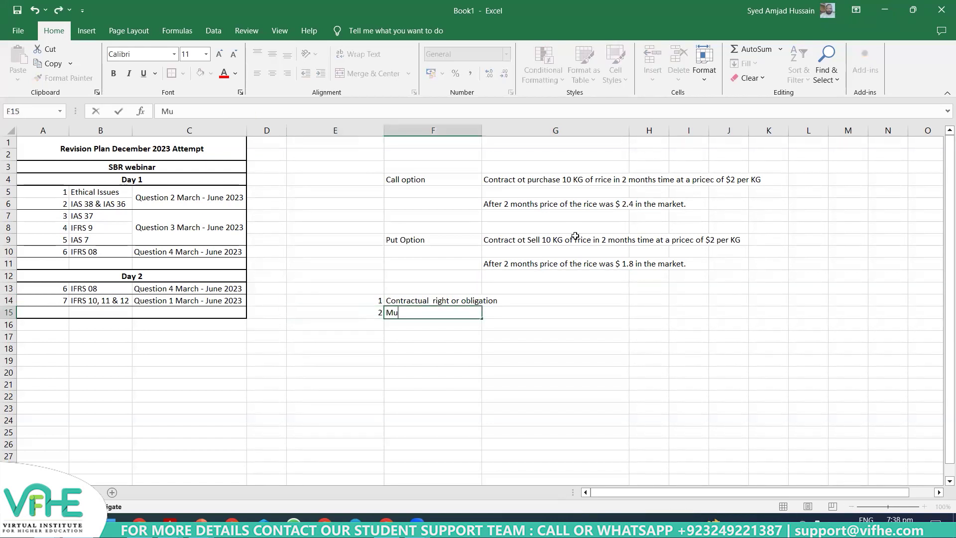
{"action": "type", "text": "st be setteled "}
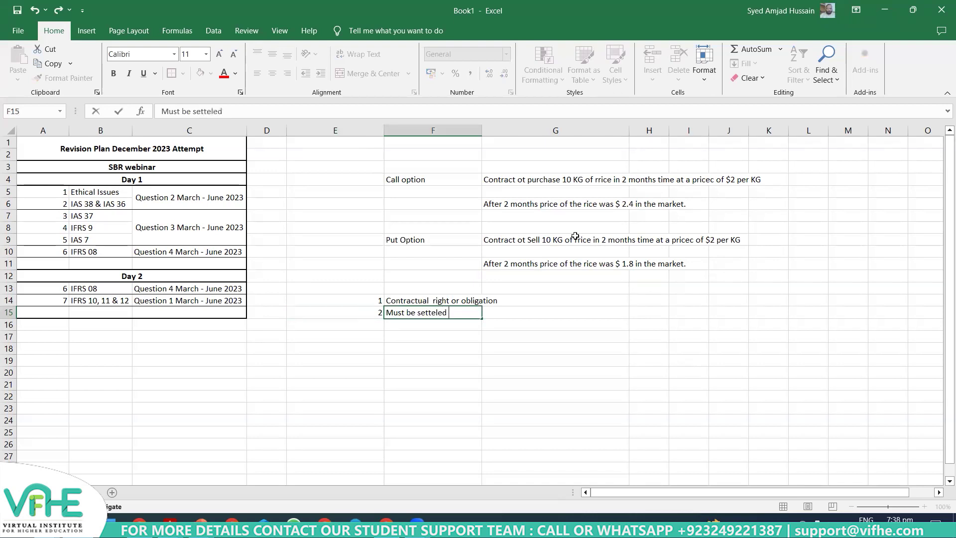
{"action": "type", "text": "in cash"}
{"action": "key", "text": "Return"}
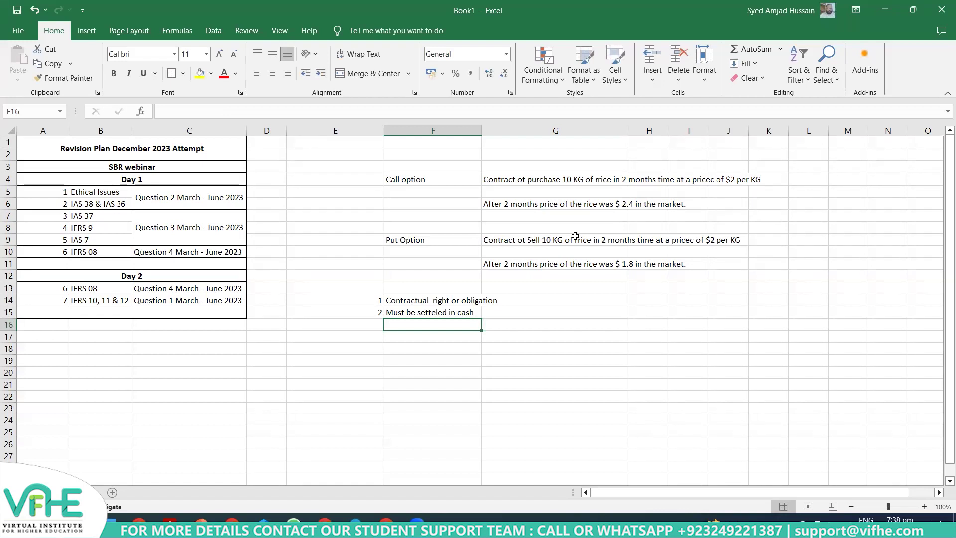
{"action": "key", "text": "Up"}
{"action": "key", "text": "Up"}
{"action": "key", "text": "shift+Down"}
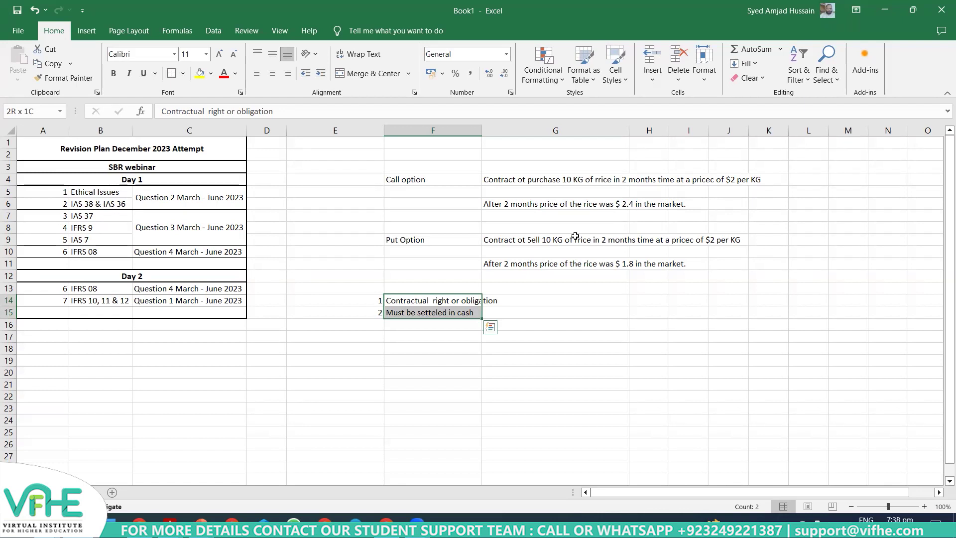
Switch to the TestReach exam and review the Put options scenario, highlighting the exercise by non-controlling interest and the contingent liability disclosure
{"action": "key", "text": "alt+Tab"}
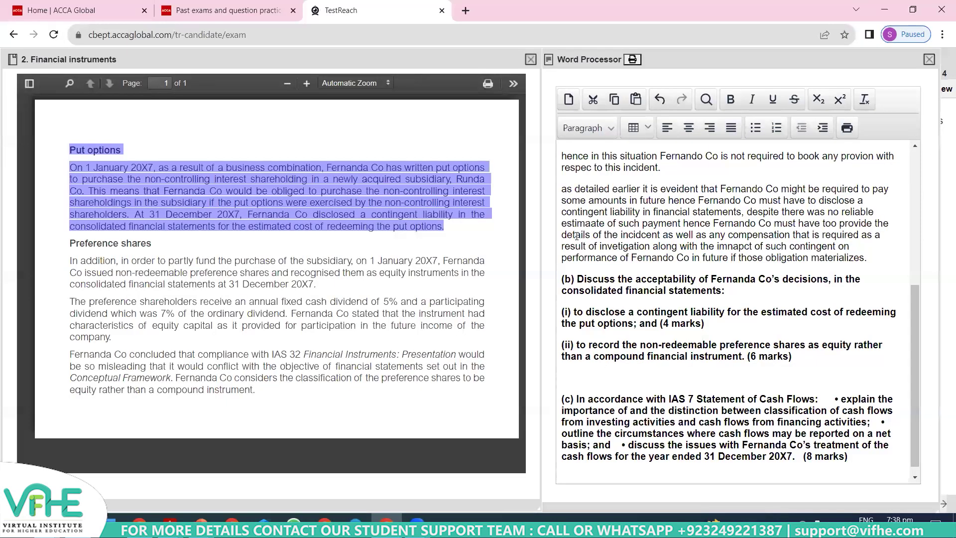
{"action": "left_click", "coordinate": [282, 189]}
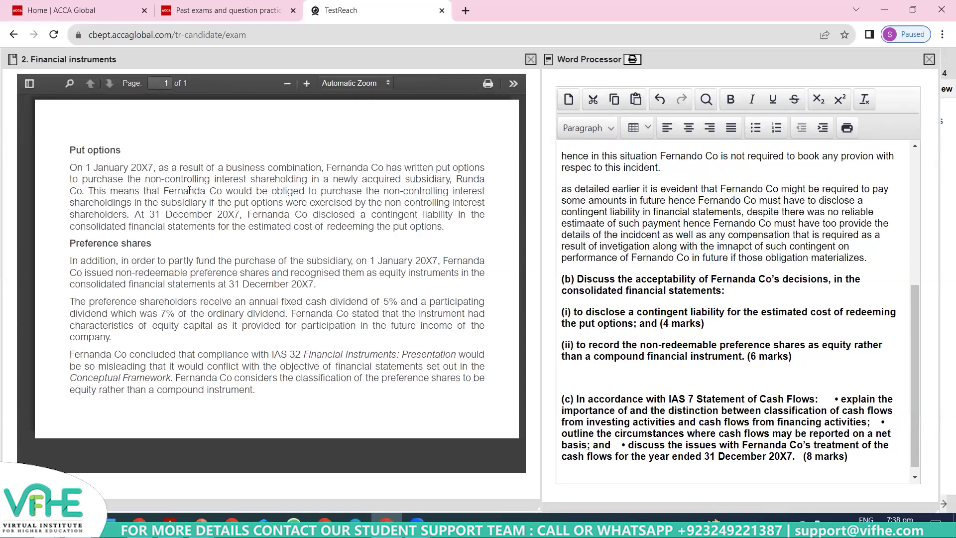
{"action": "left_click_drag", "start_coordinate": [165, 189], "coordinate": [221, 192]}
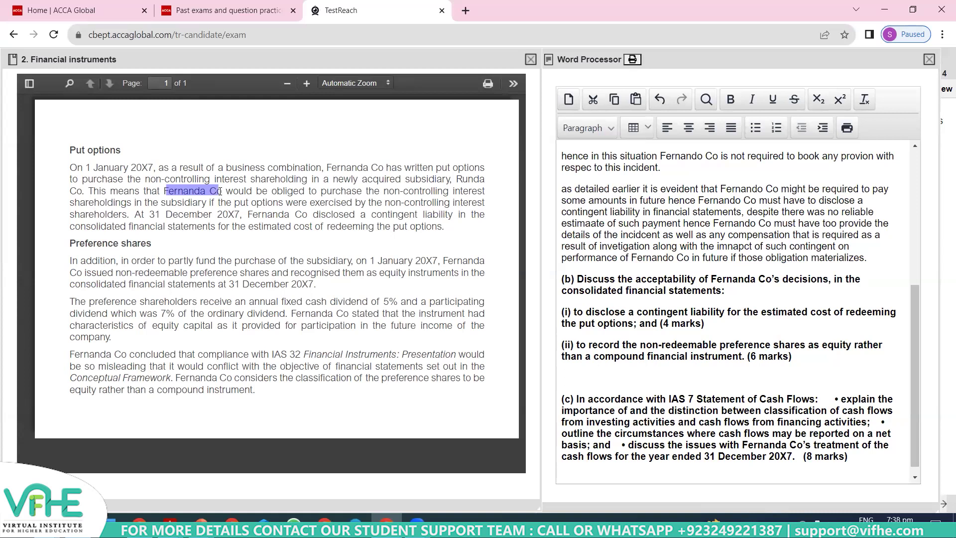
{"action": "left_click_drag", "start_coordinate": [381, 202], "coordinate": [469, 202]}
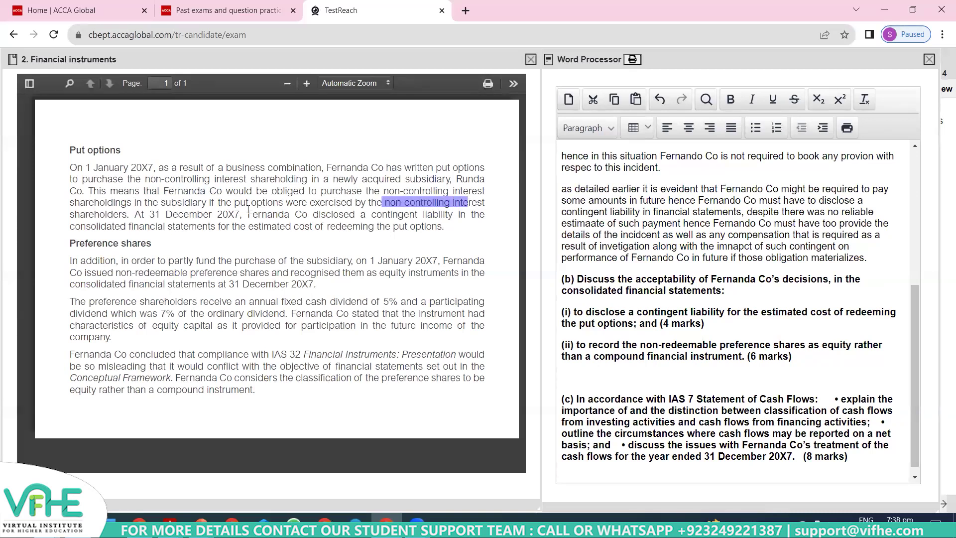
{"action": "left_click_drag", "start_coordinate": [210, 202], "coordinate": [475, 201]}
{"action": "mouse_move", "coordinate": [483, 201]}
{"action": "left_mouse_down"}
{"action": "mouse_move", "coordinate": [479, 394]}
{"action": "mouse_move", "coordinate": [482, 201]}
{"action": "left_mouse_up"}
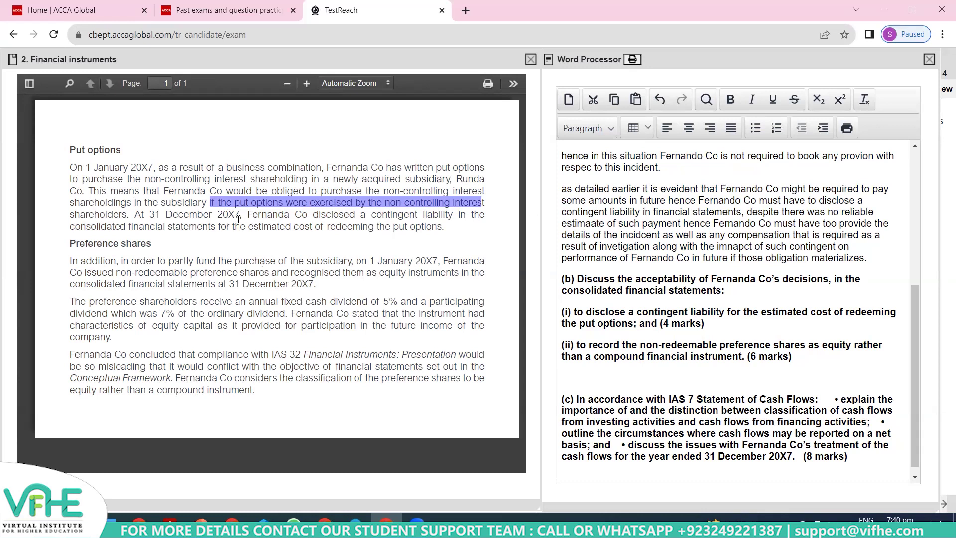
{"action": "left_click_drag", "start_coordinate": [134, 215], "coordinate": [445, 225]}
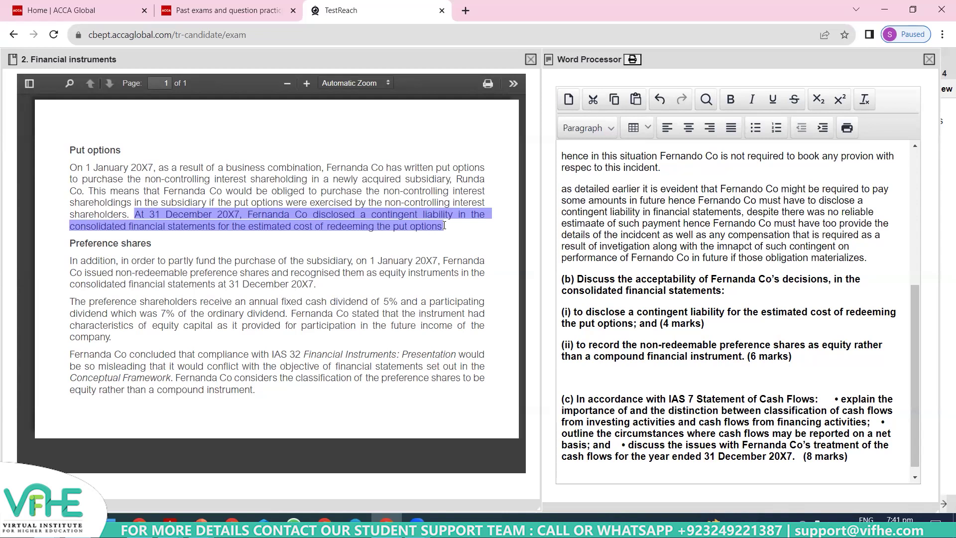
Start a non-bold answer paragraph below the part (b) introduction with "AS per IAS 32"
{"action": "left_click", "coordinate": [737, 300]}
{"action": "key", "text": "Return"}
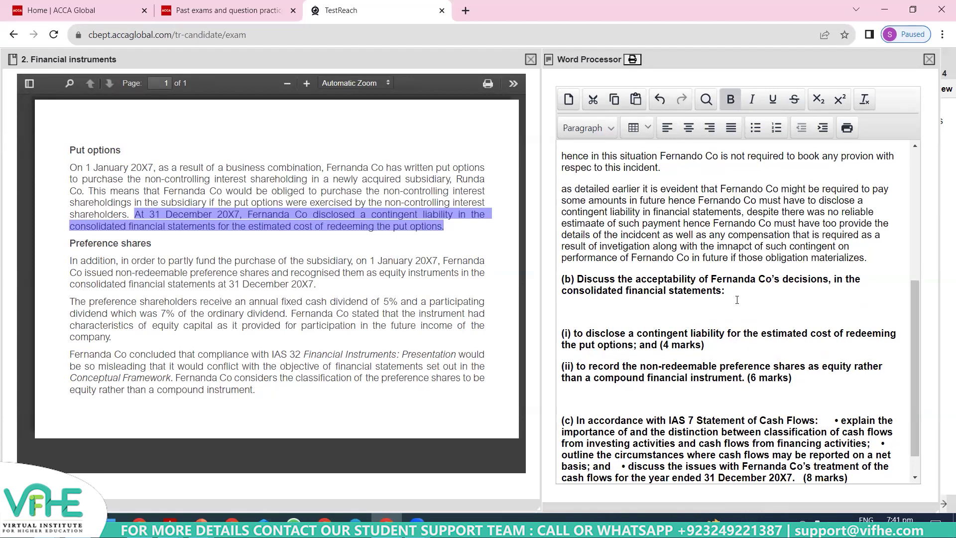
{"action": "type", "text": "AS per IAS 32"}
{"action": "key", "text": "shift+Home"}
{"action": "key", "text": "ctrl+b"}
{"action": "key", "text": "End"}
{"action": "key", "text": "ctrl+b"}
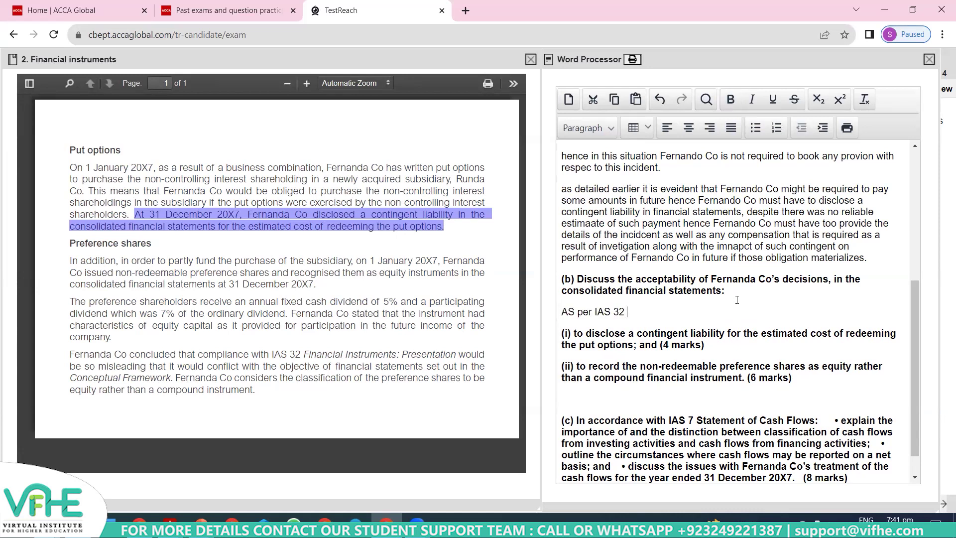
Continue the part (b) answer with "Fernando Co must have to create a provisoin inrespect"
{"action": "type", "text": "Fernando Co"}
{"action": "type", "text": "had"}
{"action": "key", "text": "BackSpace"}
{"action": "key", "text": "BackSpace"}
{"action": "key", "text": "BackSpace"}
{"action": "type", "text": "must have "}
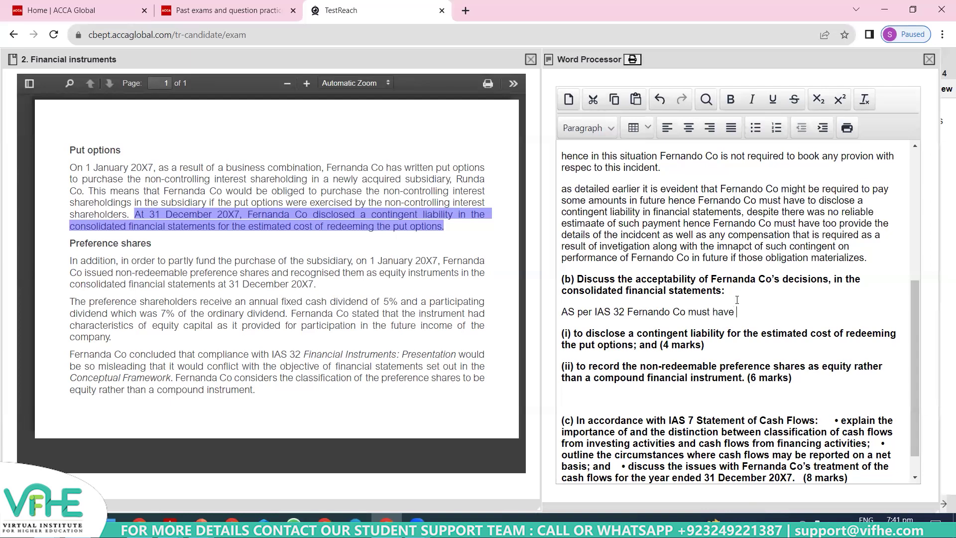
{"action": "type", "text": "to create a provisoin inrespec"}
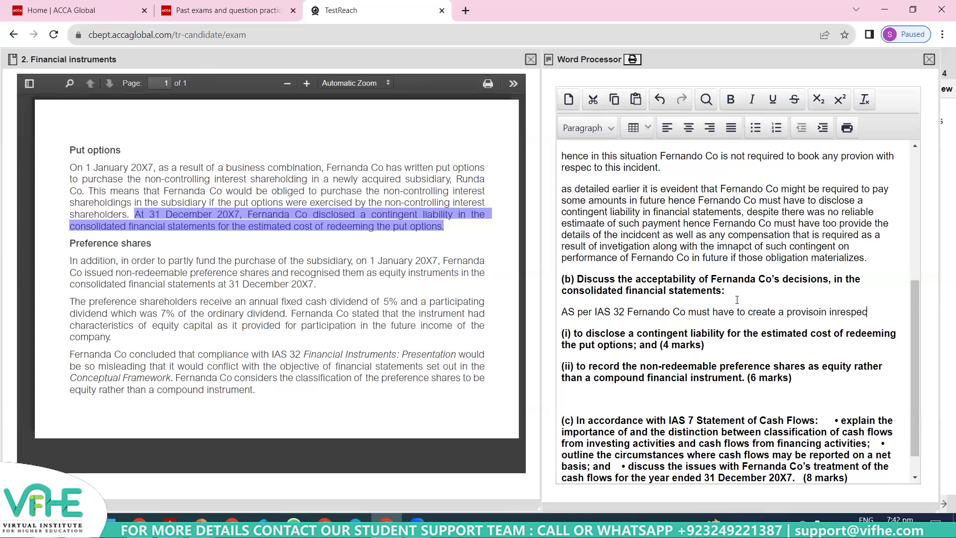
{"action": "type", "text": "t"}
Finish the sentence with "of put option which wer held by the non controlling interest in Runda co."
{"action": "type", "text": "of put option which wer held by the minot"}
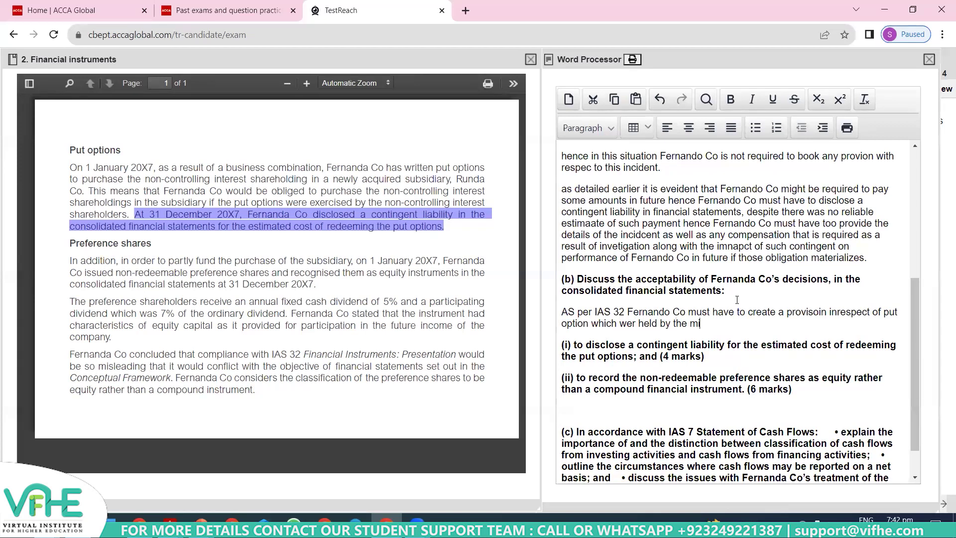
{"action": "key", "text": "BackSpace"}
{"action": "key", "text": "BackSpace"}
{"action": "key", "text": "BackSpace"}
{"action": "key", "text": "BackSpace"}
{"action": "key", "text": "BackSpace"}
{"action": "type", "text": "non controllinginterest"}
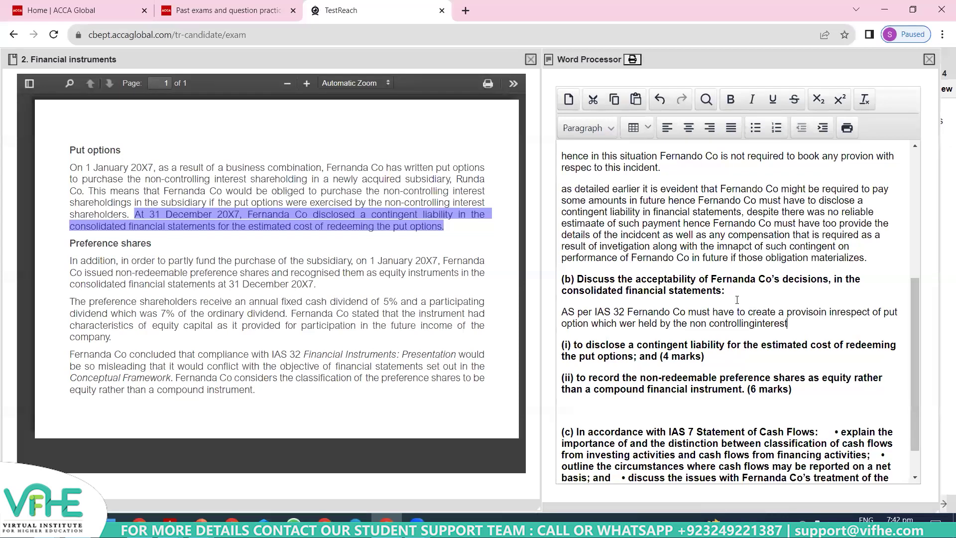
{"action": "type", "text": " in Runda co."}
{"action": "left_click", "coordinate": [740, 323]}
{"action": "type", "text": "co."}
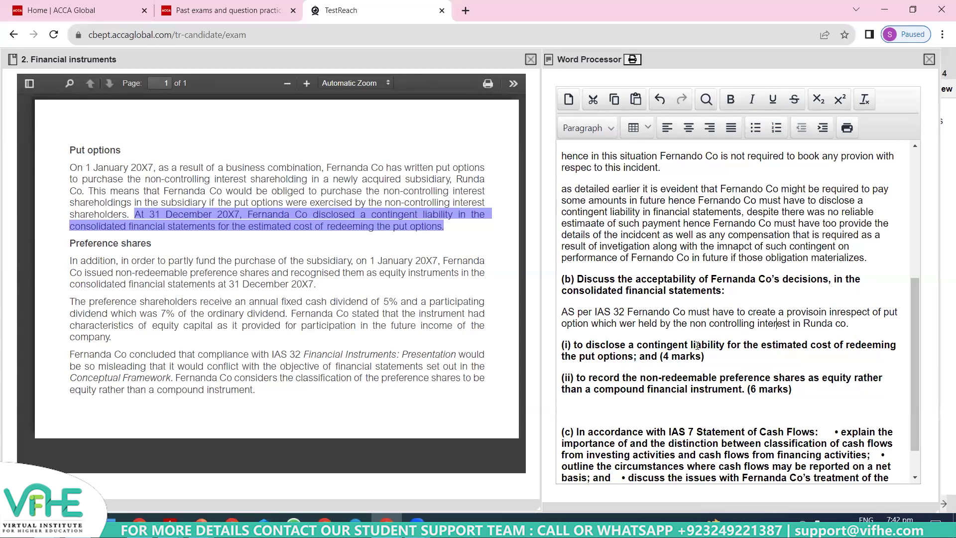
Add "as far Fernando Co is concerned the managemnt had disclosed this infromation in financial statments" to the answer
{"action": "type", "text": " as far Fernando Co"}
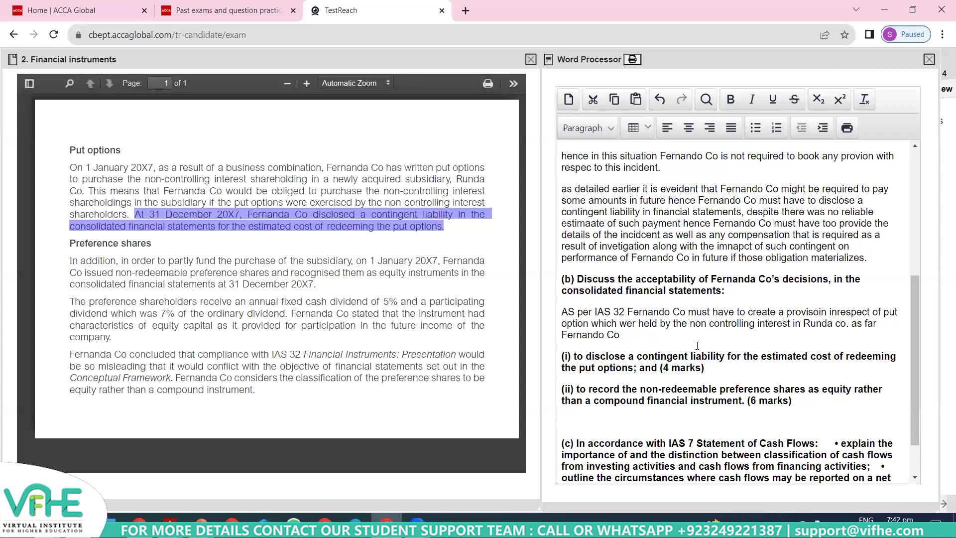
{"action": "type", "text": " is concerned the managemn"}
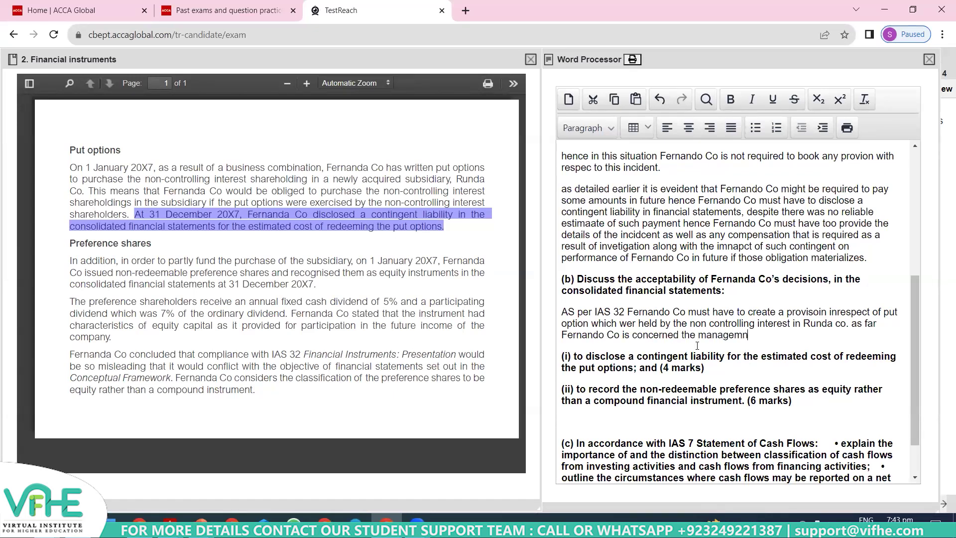
{"action": "type", "text": "t had disclosed this infromation in financial statments co"}
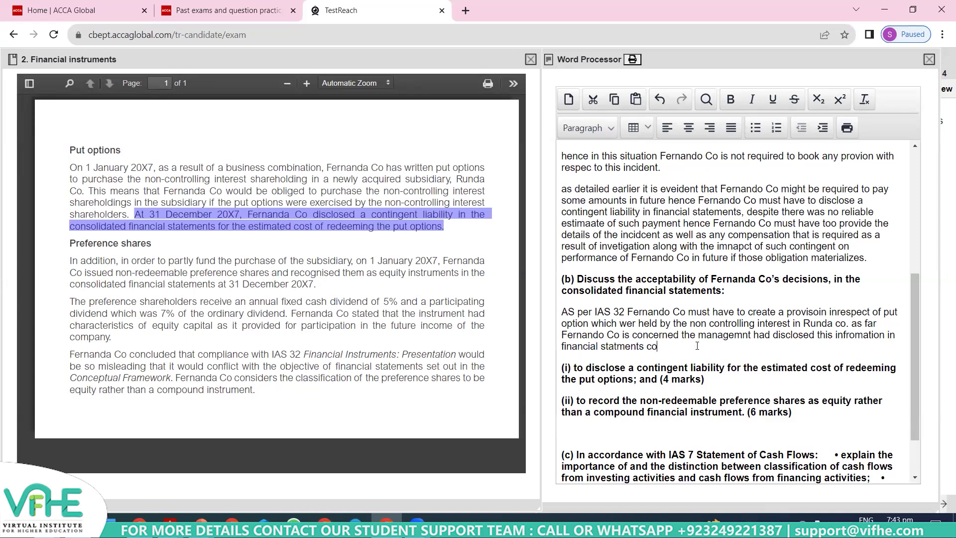
Extend the sentence with the reason "considering the fact this this is a libility of uncertain amount"
{"action": "type", "text": "nsidering the fact this this a"}
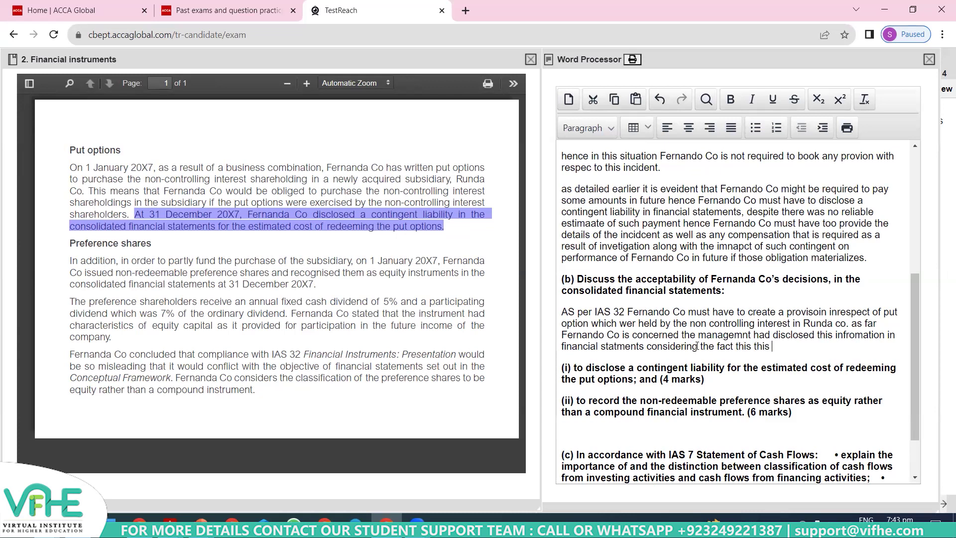
{"action": "key", "text": "BackSpace"}
{"action": "type", "text": "is a libility ogf"}
{"action": "key", "text": "BackSpace"}
{"action": "key", "text": "BackSpace"}
{"action": "type", "text": "f uncerta"}
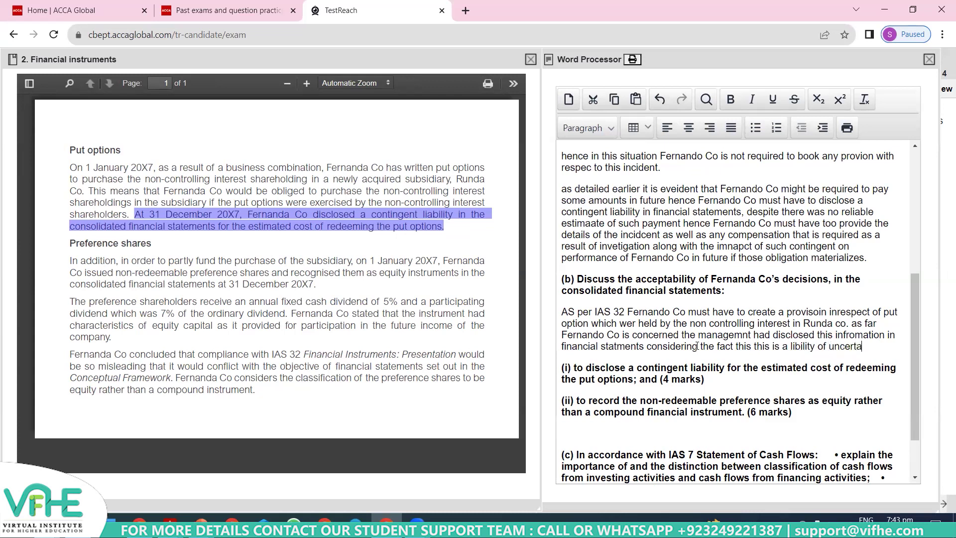
{"action": "type", "text": "in amount "}
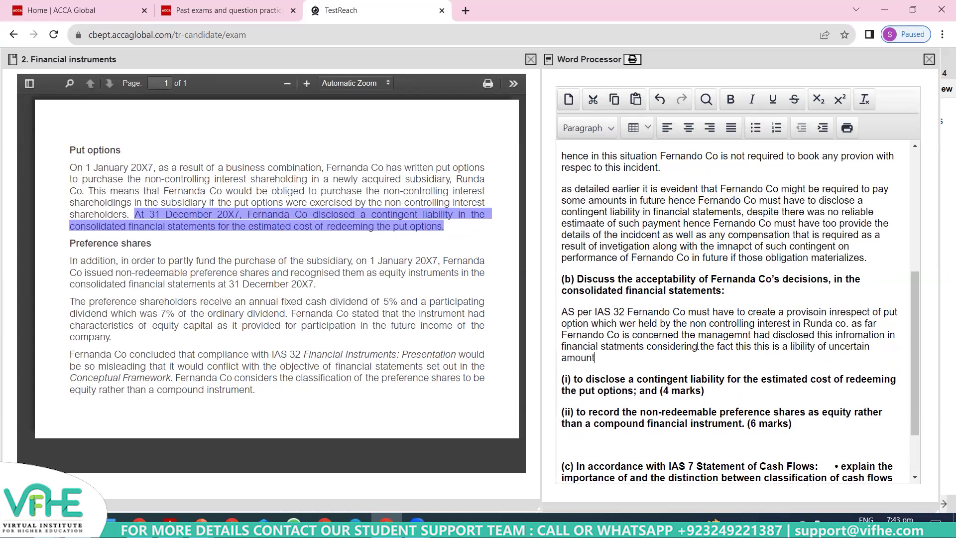
{"action": "type", "text": "as well as undertain timing"}
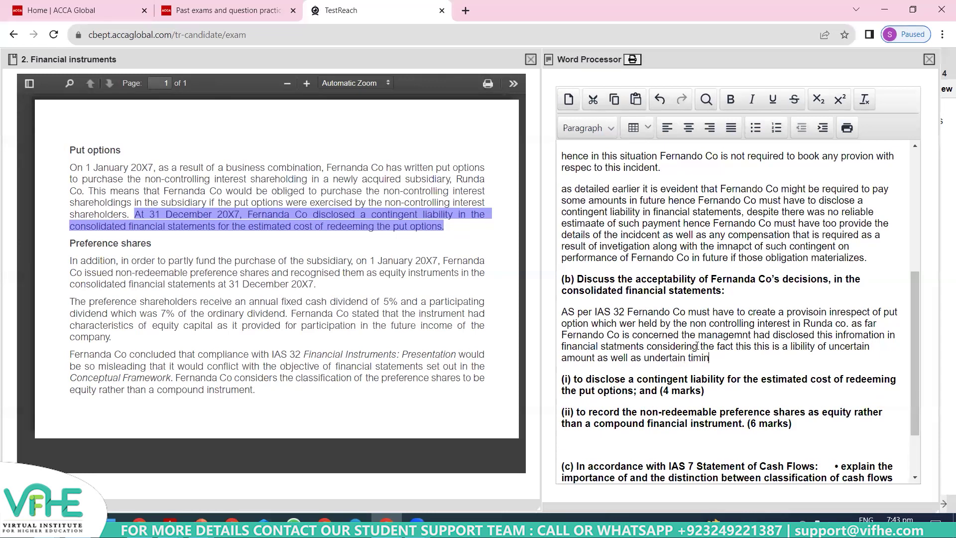
{"action": "key", "text": "BackSpace"}
{"action": "key", "text": "BackSpace"}
{"action": "key", "text": "BackSpace"}
{"action": "key", "text": "BackSpace"}
{"action": "key", "text": "BackSpace"}
{"action": "key", "text": "BackSpace"}
{"action": "key", "text": "BackSpace"}
{"action": "key", "text": "BackSpace"}
{"action": "key", "text": "BackSpace"}
{"action": "key", "text": "BackSpace"}
{"action": "key", "text": "BackSpace"}
{"action": "key", "text": "BackSpace"}
{"action": "key", "text": "BackSpace"}
{"action": "key", "text": "BackSpace"}
{"action": "key", "text": "BackSpace"}
{"action": "key", "text": "BackSpace"}
{"action": "key", "text": "BackSpace"}
{"action": "key", "text": "BackSpace"}
{"action": "key", "text": "BackSpace"}
{"action": "key", "text": "BackSpace"}
{"action": "key", "text": "BackSpace"}
{"action": "key", "text": "BackSpace"}
{"action": "key", "text": "BackSpace"}
{"action": "key", "text": "BackSpace"}
{"action": "key", "text": "BackSpace"}
{"action": "key", "text": "BackSpace"}
{"action": "key", "text": "BackSpace"}
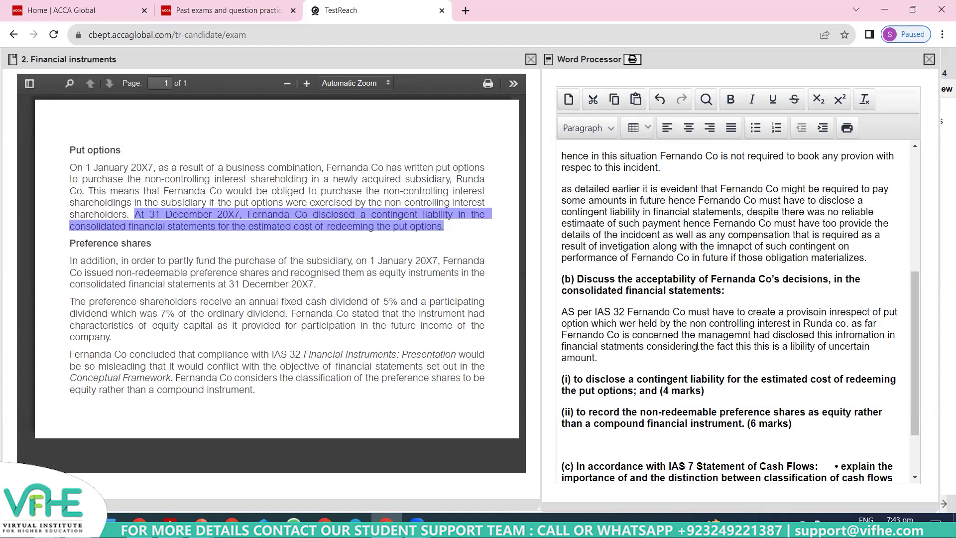
Begin the next sentence of the answer with "if the Put option in beneficial for NCI then NCI will be"
{"action": "type", "text": "if the Put option in benefitialv"}
{"action": "key", "text": "BackSpace"}
{"action": "key", "text": "BackSpace"}
{"action": "key", "text": "BackSpace"}
{"action": "key", "text": "BackSpace"}
{"action": "key", "text": "BackSpace"}
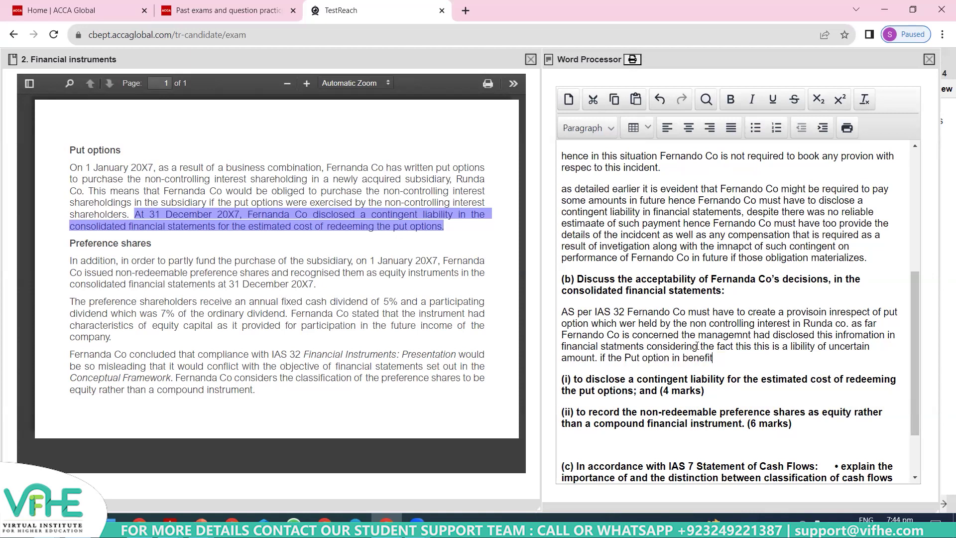
{"action": "type", "text": "cial for NCA"}
{"action": "key", "text": "BackSpace"}
{"action": "key", "text": "BackSpace"}
{"action": "type", "text": "I then NCI will be e"}
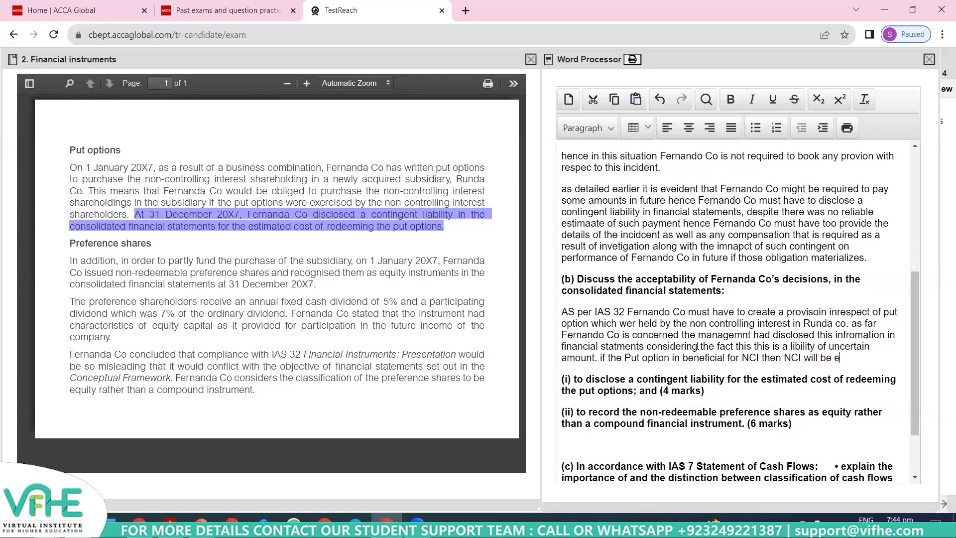
Complete the sentence with "exercing the option which means this is an obligation of Fernando Co which is probable."
{"action": "type", "text": "xer"}
{"action": "type", "text": "cising the option w"}
{"action": "type", "text": "hich me"}
{"action": "type", "text": "ans this is a"}
{"action": "type", "text": "n "}
{"action": "type", "text": "o"}
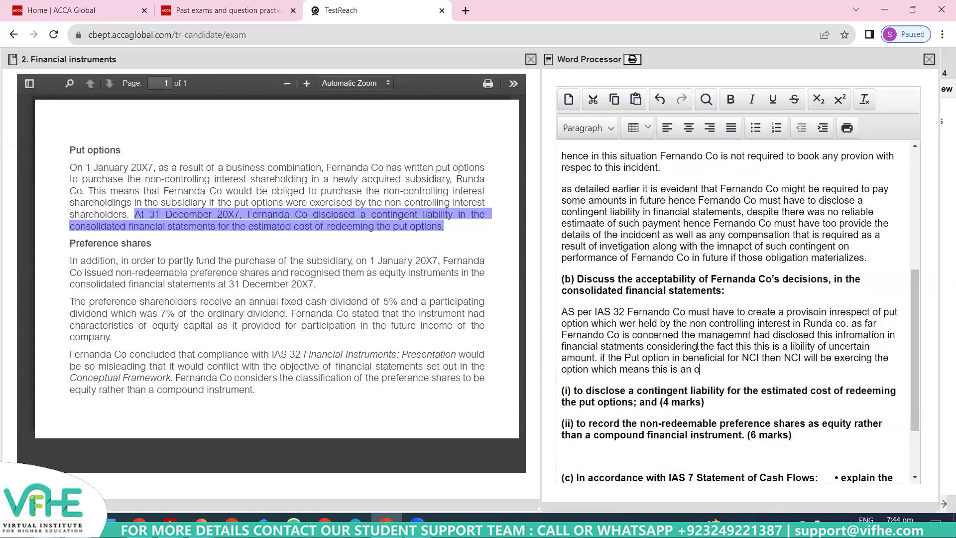
{"action": "type", "text": "bligation  of Fernando Co whic"}
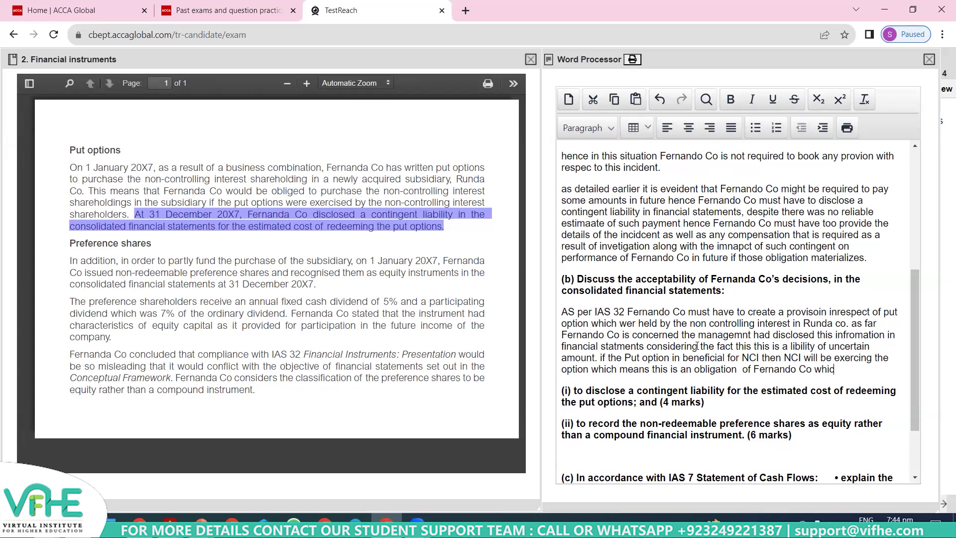
{"action": "type", "text": "h is probable."}
Begin the next sentence of the answer with "hence as per IAS 32 Fernando Co must have to record a provision based on the"
{"action": "key", "text": "shift+Return"}
{"action": "type", "text": "hen"}
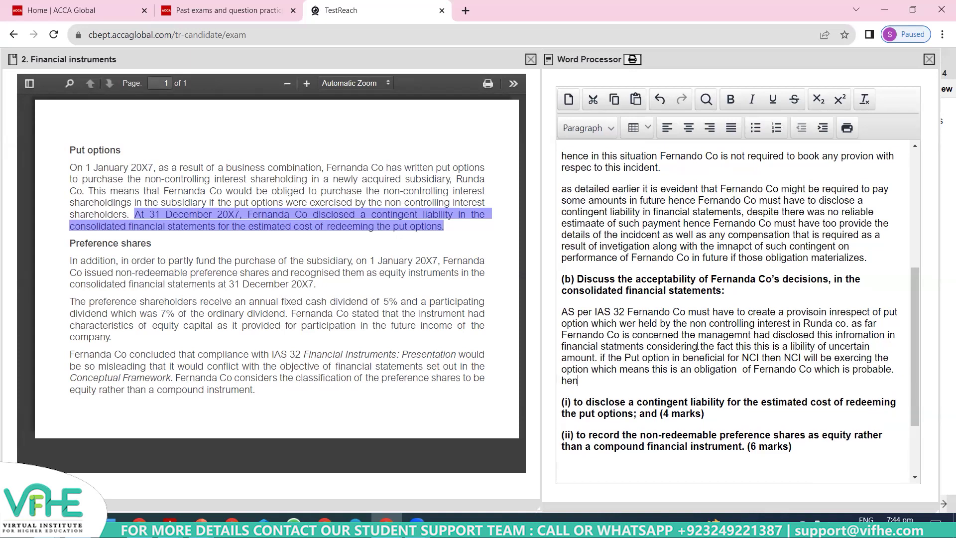
{"action": "type", "text": "ce as per IAS 32"}
{"action": "type", "text": "Fernando Co must "}
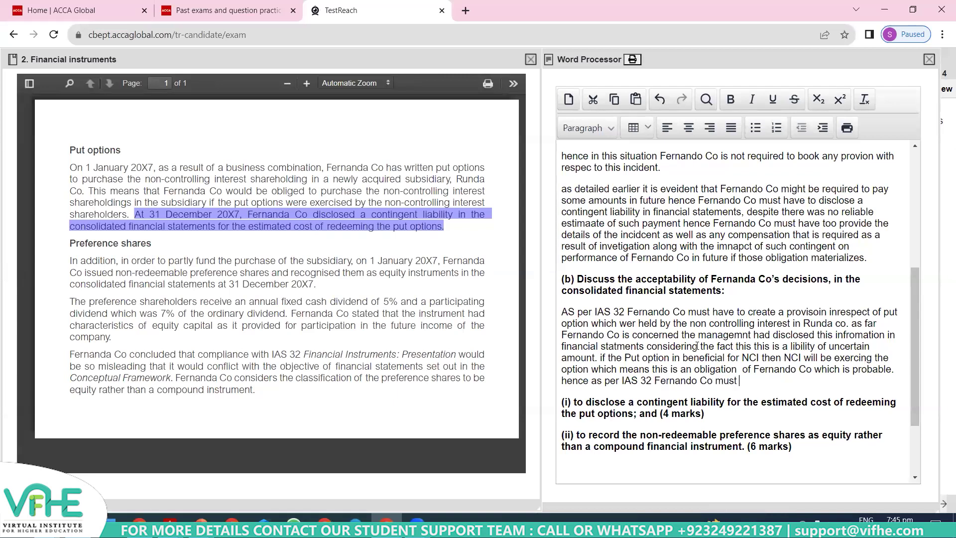
{"action": "type", "text": "have to record a provions"}
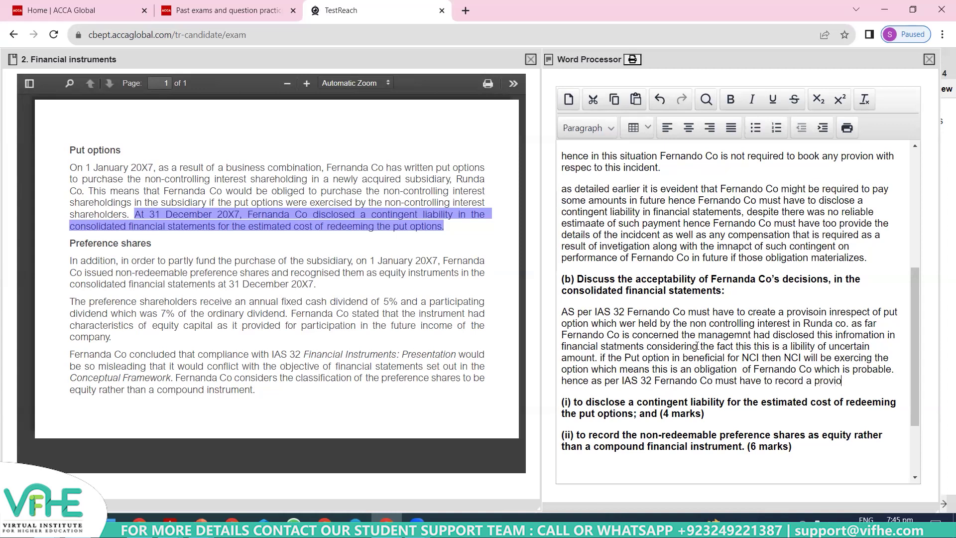
{"action": "key", "text": "BackSpace"}
{"action": "key", "text": "BackSpace"}
{"action": "key", "text": "BackSpace"}
{"action": "type", "text": "sion based on the"}
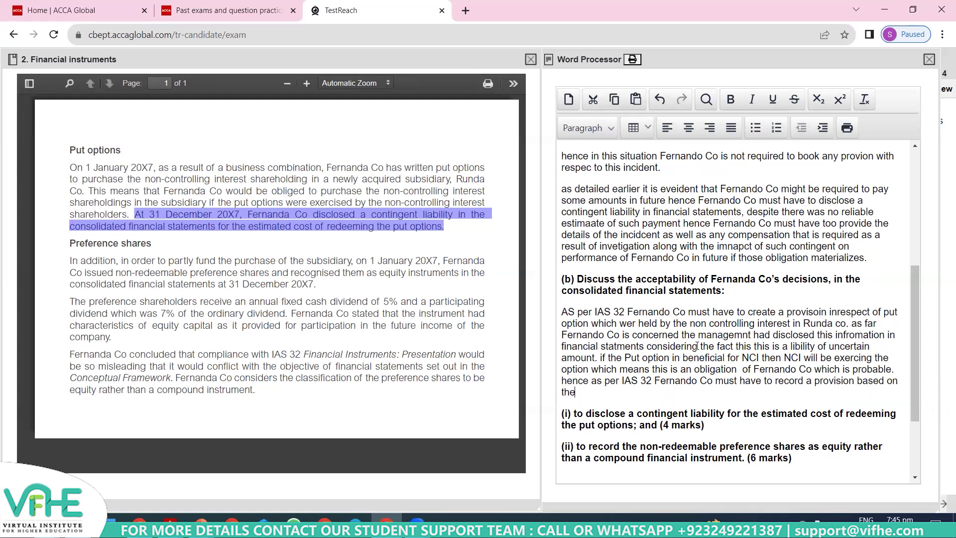
Continue the sentence with "current position of the put option as this is most probable and reliable esti"
{"action": "type", "text": " current position of the put "}
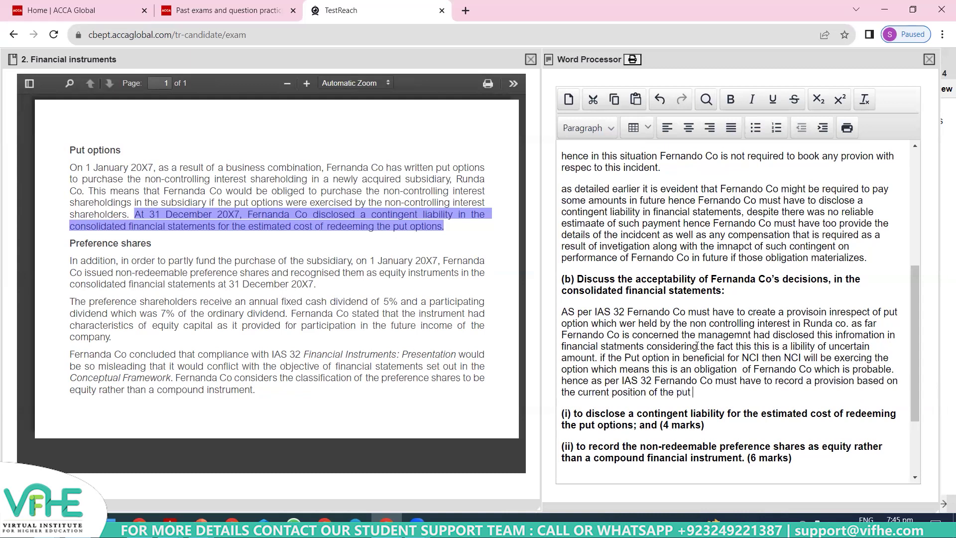
{"action": "type", "text": "option as this is most prob"}
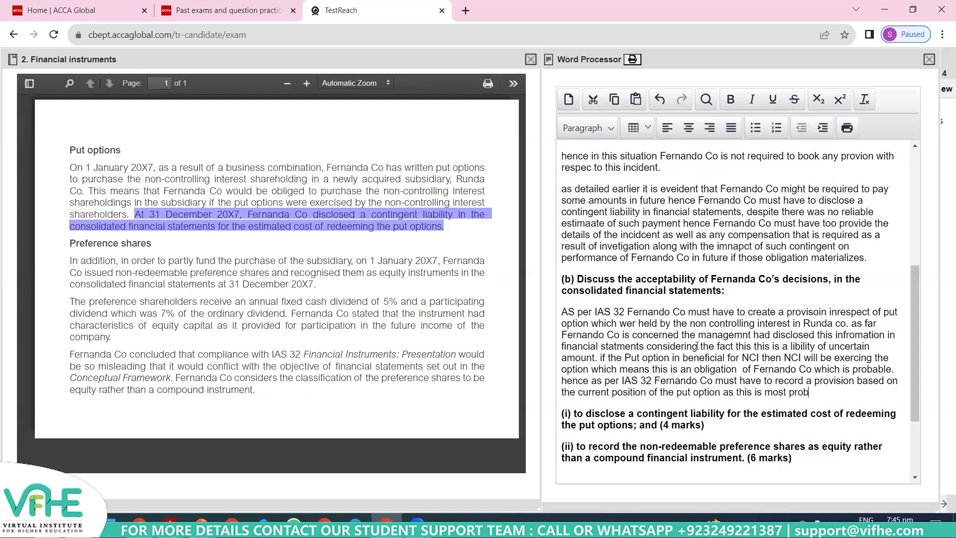
{"action": "type", "text": "able adn"}
{"action": "key", "text": "BackSpace"}
{"action": "key", "text": "BackSpace"}
{"action": "key", "text": "BackSpace"}
{"action": "type", "text": "nd reliable esti"}
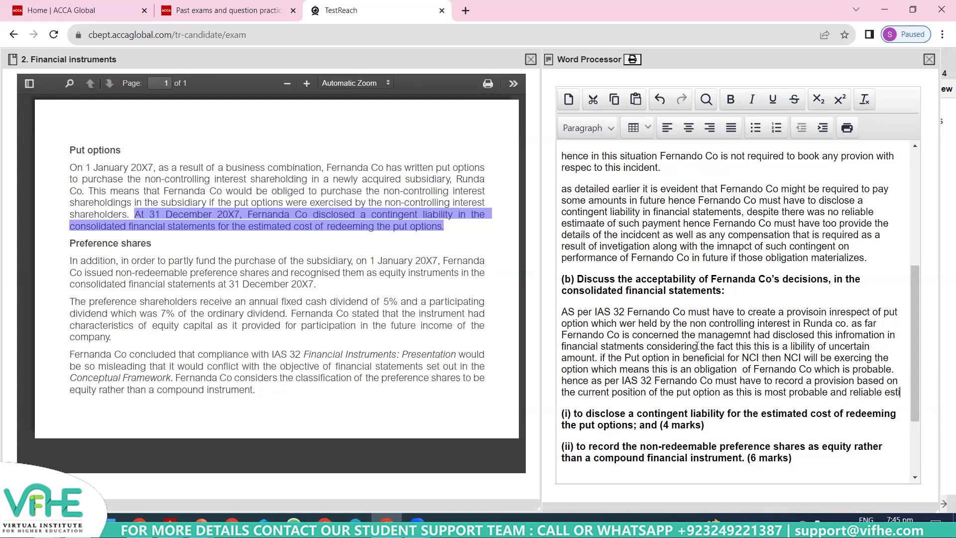
Finish the sentence so it ends with "estimat eof the liability that had been created on reporting date."
{"action": "type", "text": "mat eof the "}
{"action": "type", "text": "liability "}
{"action": "type", "text": "thatc ariese"}
{"action": "key", "text": "BackSpace"}
{"action": "key", "text": "BackSpace"}
{"action": "key", "text": "BackSpace"}
{"action": "key", "text": "BackSpace"}
{"action": "key", "text": "BackSpace"}
{"action": "key", "text": "BackSpace"}
{"action": "key", "text": "BackSpace"}
{"action": "type", "text": "hat h"}
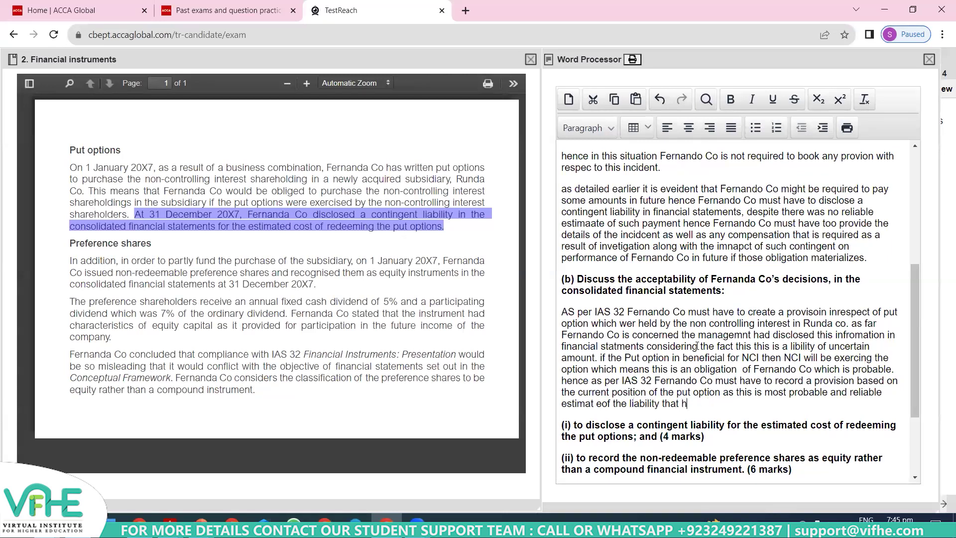
{"action": "type", "text": "ad been created on repor"}
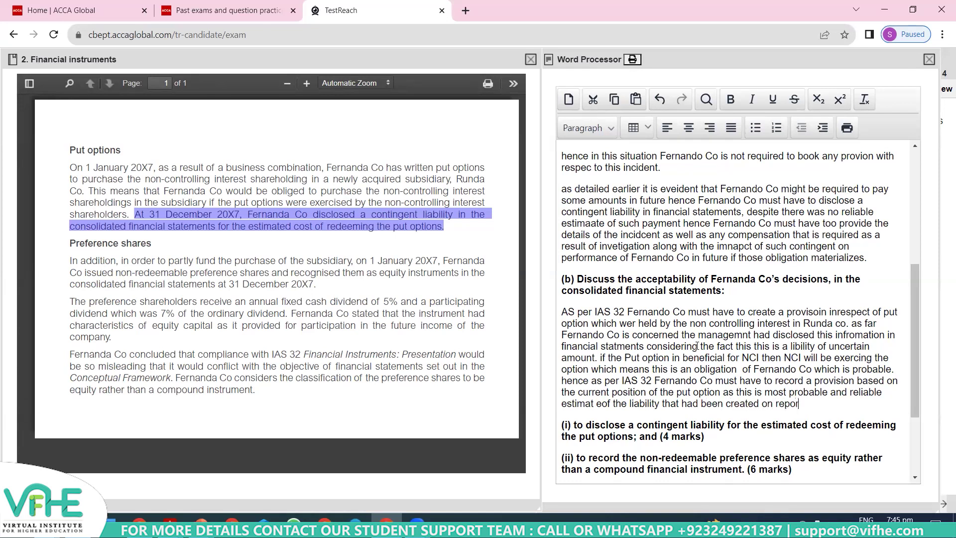
{"action": "type", "text": "ting date."}
Move the whole put option answer paragraph from under the (b) heading to below requirement (i) on disclosing a contingent liability
{"action": "key", "text": "shift+Up"}
{"action": "key", "text": "shift+Up"}
{"action": "key", "text": "shift+Up"}
{"action": "key", "text": "shift+Up"}
{"action": "key", "text": "shift+Up"}
{"action": "key", "text": "shift+Up"}
{"action": "key", "text": "shift+Up"}
{"action": "key", "text": "shift+Up"}
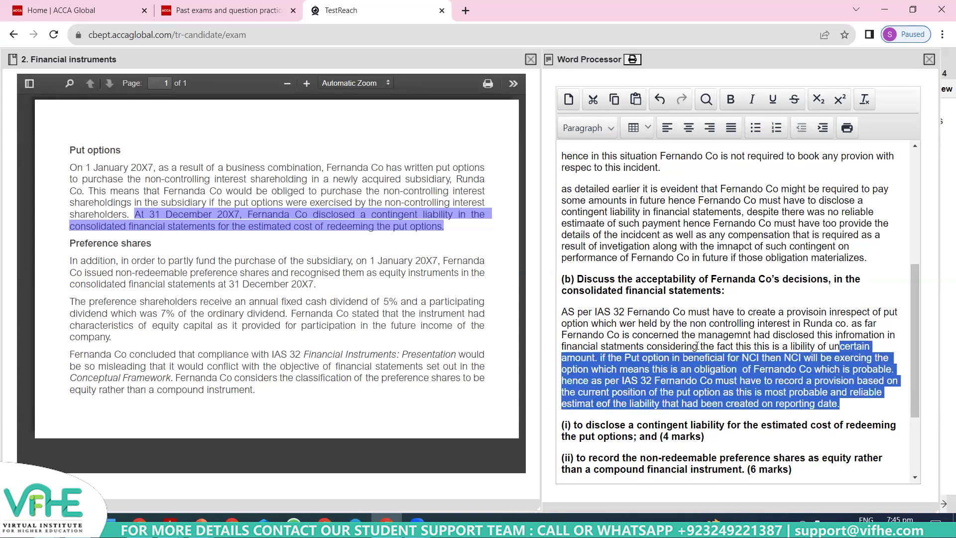
{"action": "key", "text": "shift+Home"}
{"action": "key", "text": "ctrl+c"}
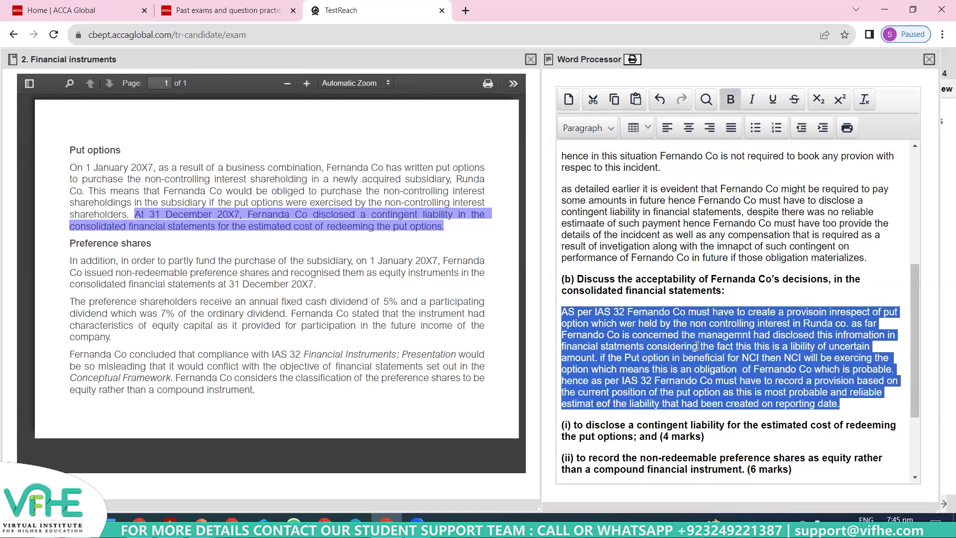
{"action": "key", "text": "Delete"}
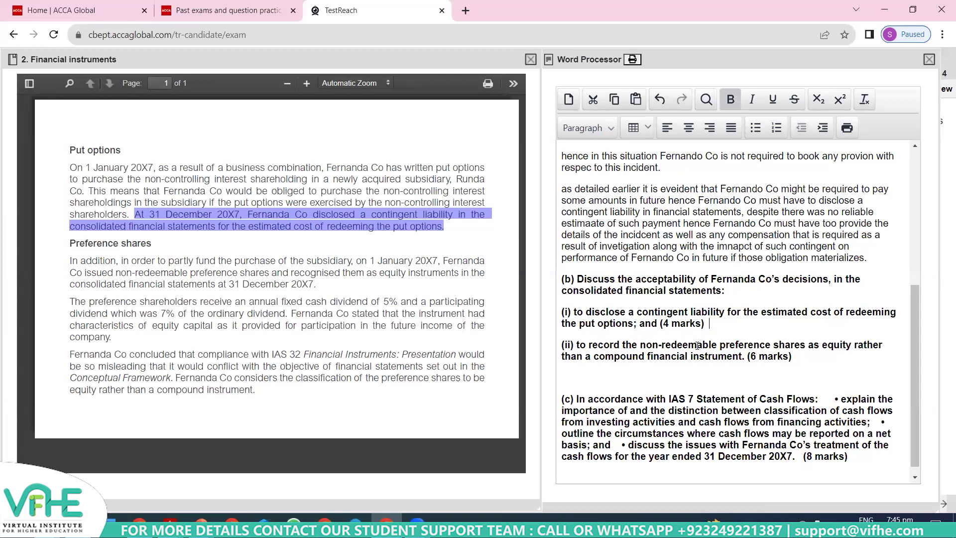
{"action": "key", "text": "Return"}
{"action": "key", "text": "ctrl+v"}
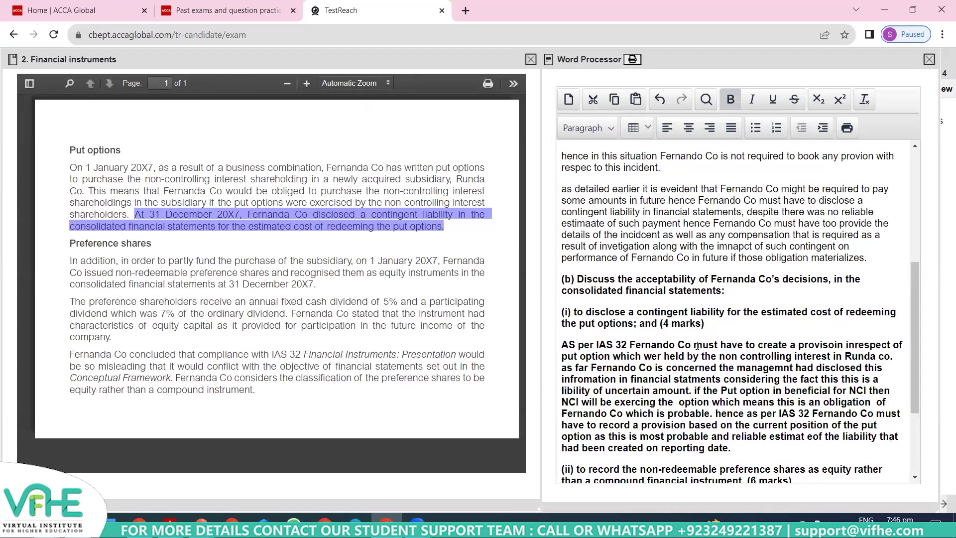
Remove the bold formatting from the answer paragraph under requirement (i)
{"action": "key", "text": "shift+Up"}
{"action": "key", "text": "shift+Up"}
{"action": "key", "text": "shift+Up"}
{"action": "key", "text": "shift+Up"}
{"action": "key", "text": "shift+Up"}
{"action": "key", "text": "shift+Up"}
{"action": "key", "text": "shift+Up"}
{"action": "key", "text": "shift+Up"}
{"action": "key", "text": "shift+Home"}
{"action": "key", "text": "ctrl+c"}
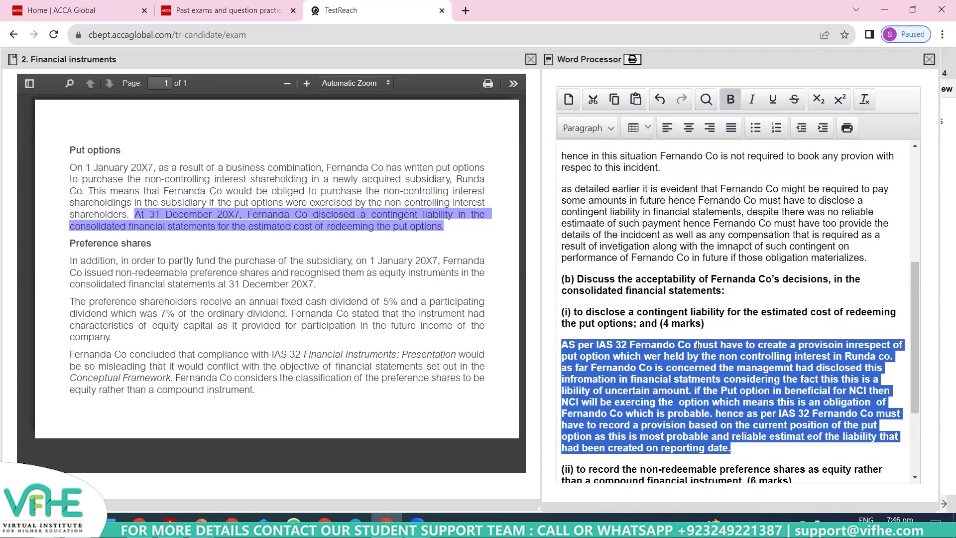
{"action": "key", "text": "ctrl+b"}
{"action": "key", "text": "Down"}
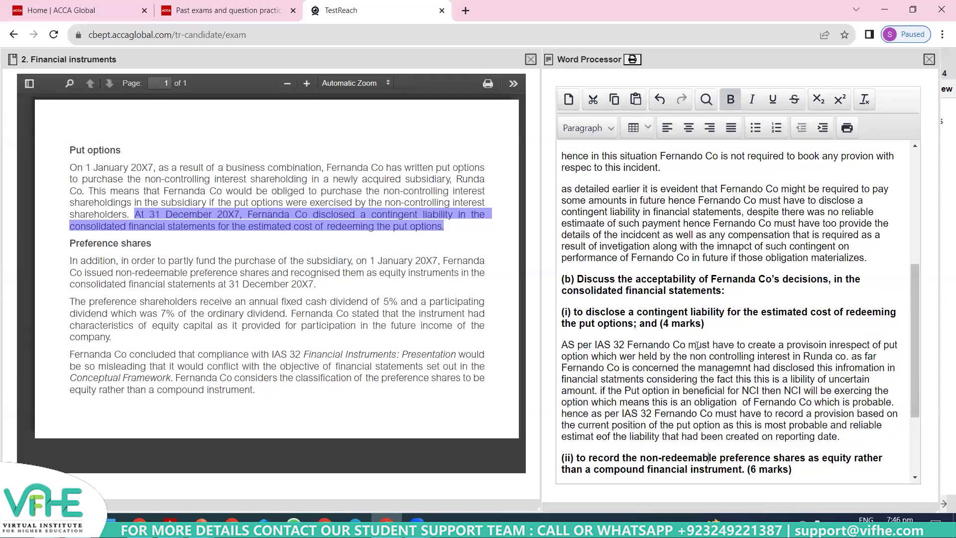
Read the Preference shares section of the exhibit, covering the share issue, the dividend terms and the IAS 32 equity classification
{"action": "key", "text": "Down"}
{"action": "key", "text": "Down"}
{"action": "key", "text": "Down"}
{"action": "key", "text": "Down"}
{"action": "key", "text": "Down"}
{"action": "key", "text": "Down"}
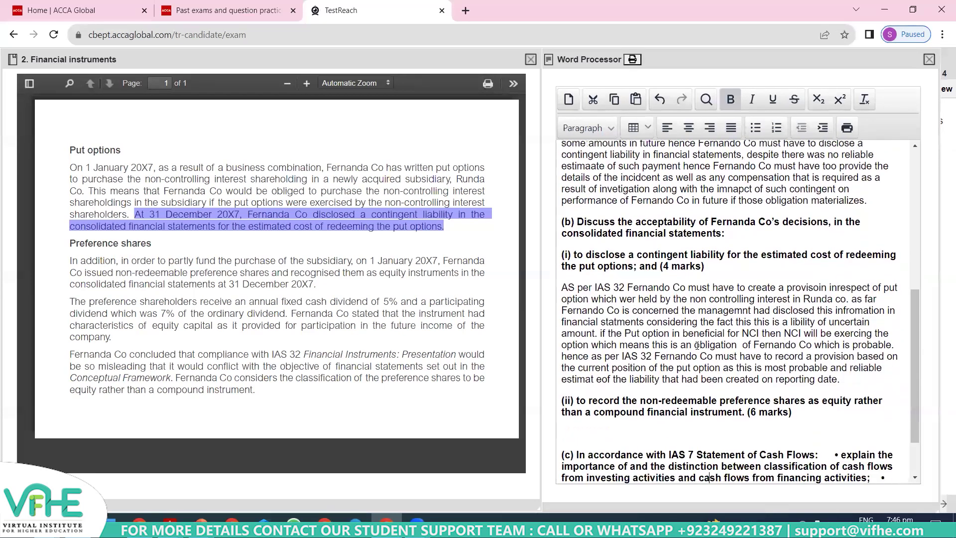
{"action": "key", "text": "Down"}
{"action": "key", "text": "Down"}
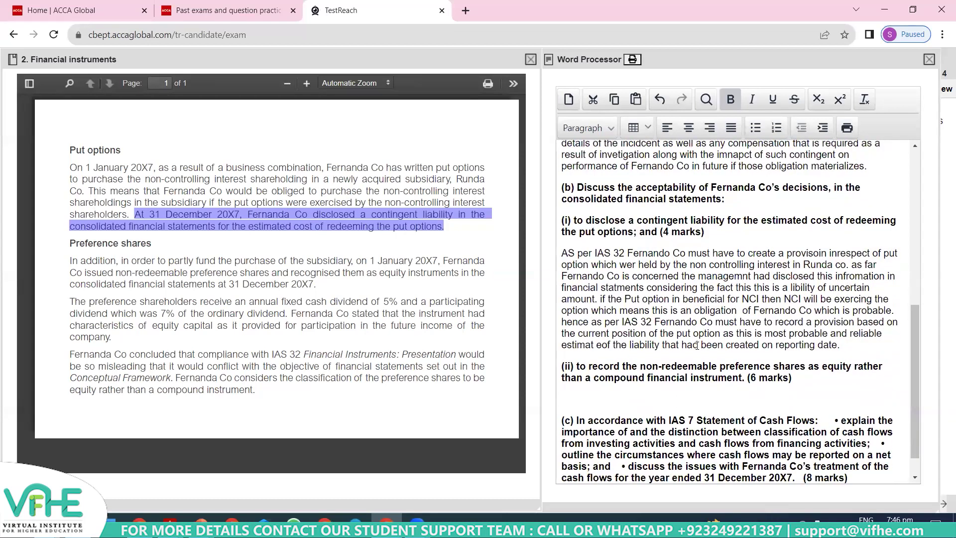
{"action": "key", "text": "Down"}
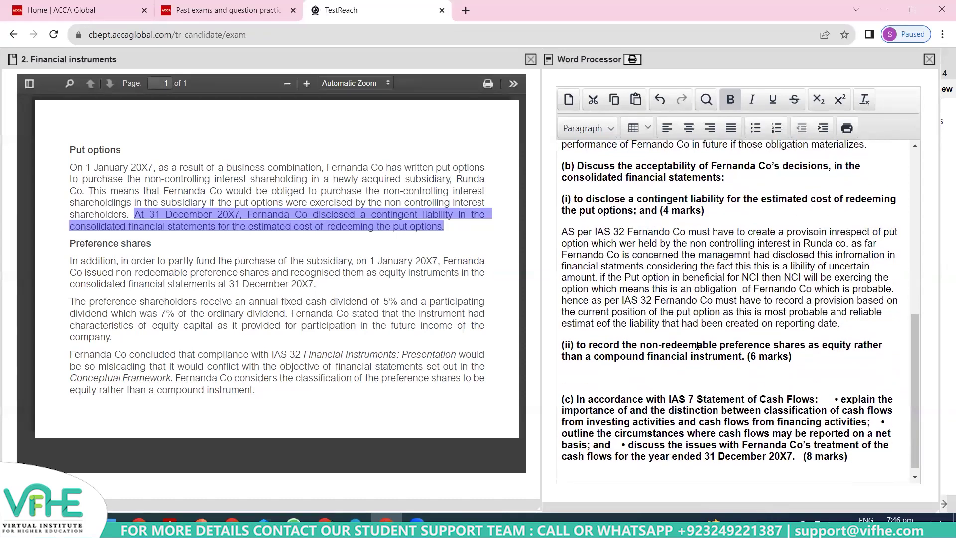
{"action": "key", "text": "Up"}
{"action": "left_click", "coordinate": [84, 256]}
{"action": "left_click_drag", "start_coordinate": [132, 327], "coordinate": [255, 389]}
{"action": "left_click", "coordinate": [100, 271]}
{"action": "left_click_drag", "start_coordinate": [69, 243], "coordinate": [268, 401]}
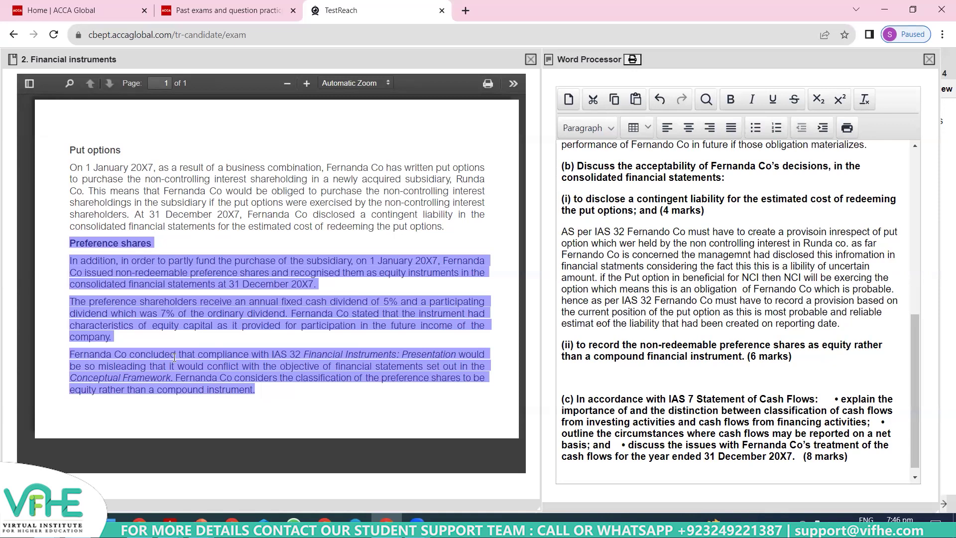
{"action": "left_click", "coordinate": [119, 266]}
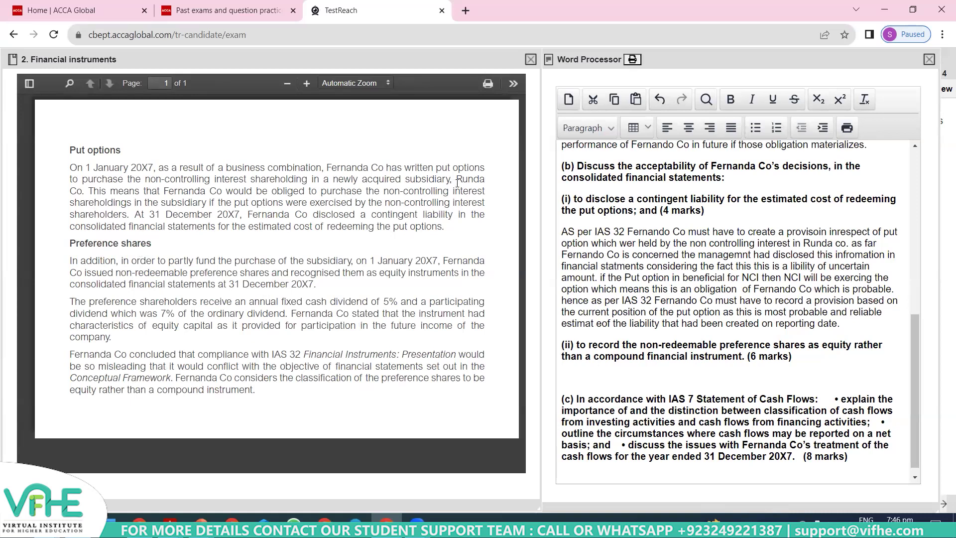
{"action": "left_click_drag", "start_coordinate": [456, 179], "coordinate": [488, 179]}
{"action": "left_click_drag", "start_coordinate": [223, 260], "coordinate": [347, 261]}
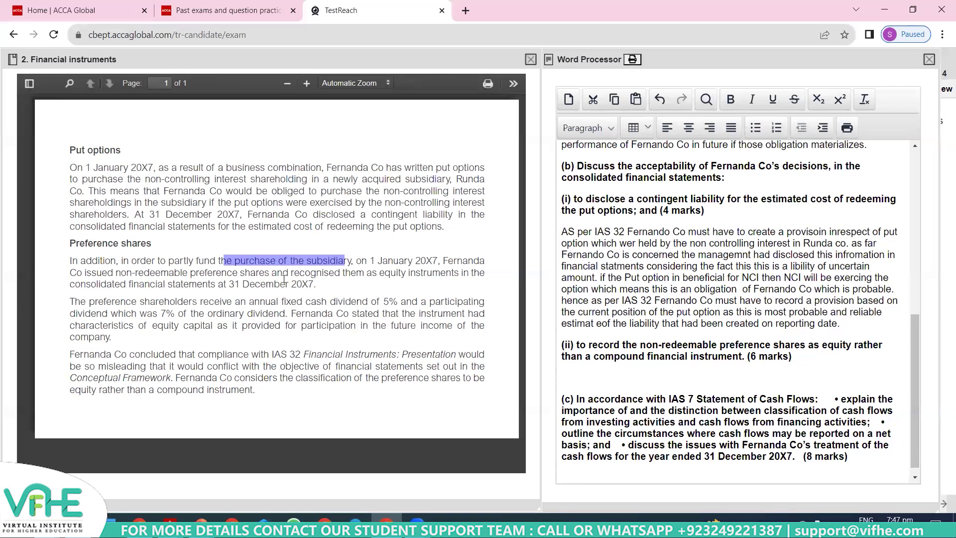
{"action": "left_click_drag", "start_coordinate": [313, 285], "coordinate": [72, 261]}
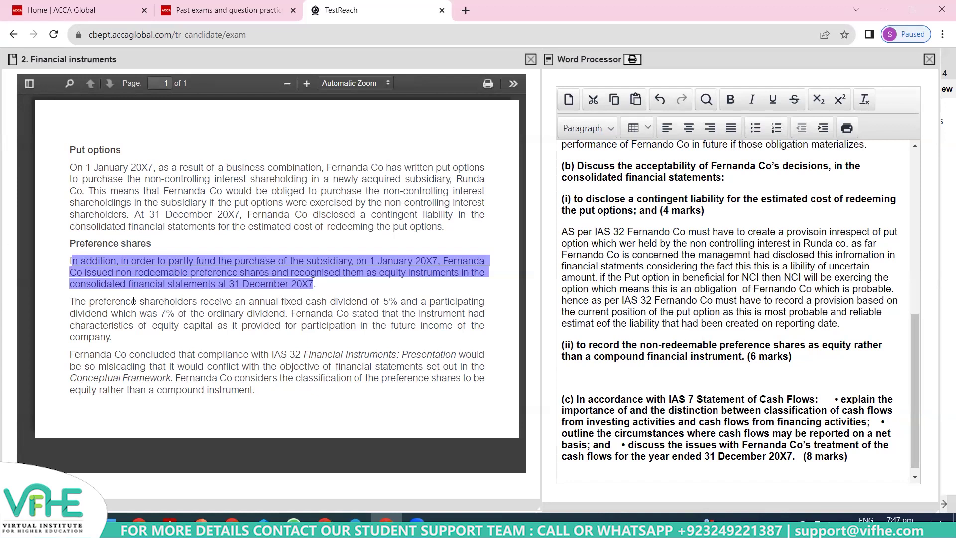
{"action": "left_click_drag", "start_coordinate": [98, 302], "coordinate": [117, 338]}
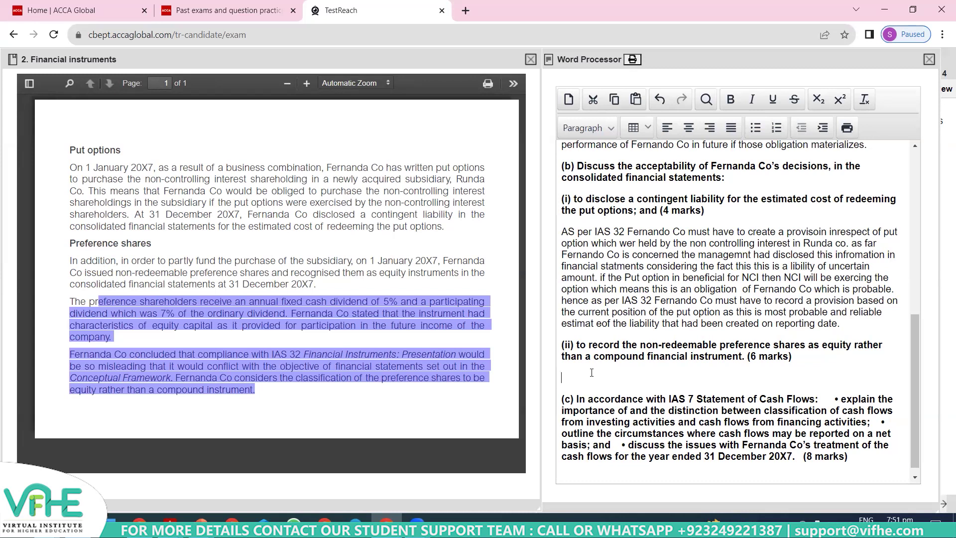
Start the answer below requirement (ii) with "Fernando Co issue", copying the company name from the put option answer
{"action": "key", "text": "ctrl+v"}
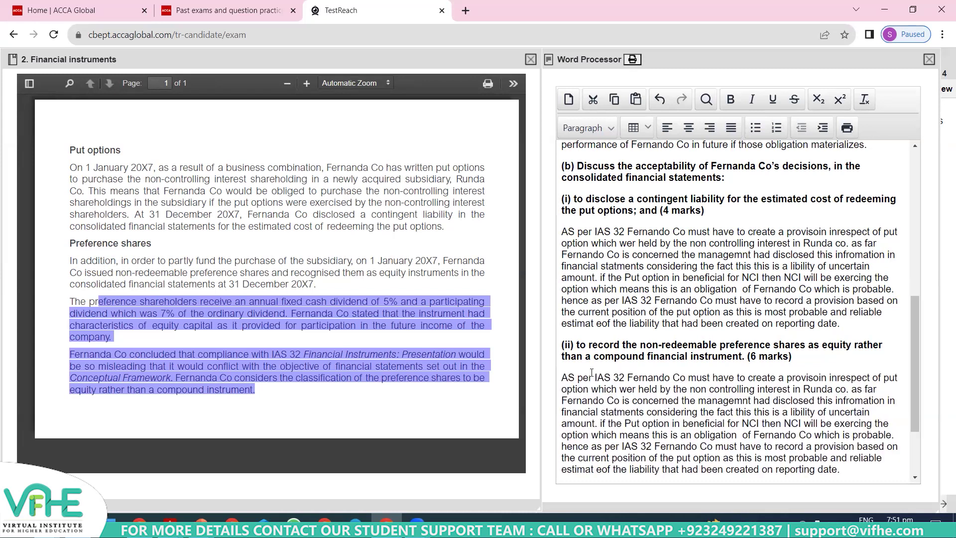
{"action": "key", "text": "ctrl+z"}
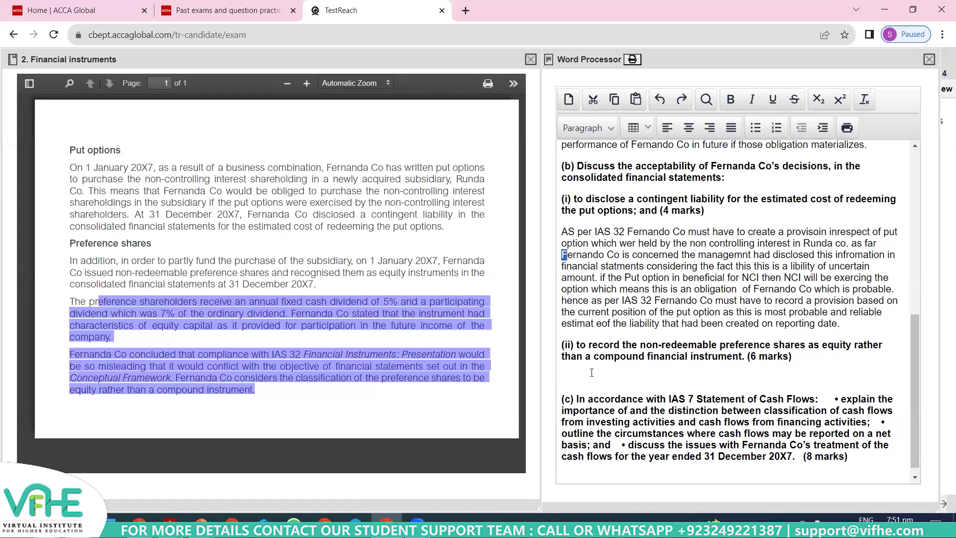
{"action": "key", "text": "shift+Right"}
{"action": "key", "text": "shift+Right"}
{"action": "key", "text": "shift+Right"}
{"action": "key", "text": "shift+Right"}
{"action": "key", "text": "shift+Right"}
{"action": "key", "text": "shift+Right"}
{"action": "key", "text": "shift+Right"}
{"action": "key", "text": "shift+Right"}
{"action": "key", "text": "shift+Right"}
{"action": "key", "text": "shift+Right"}
{"action": "key", "text": "shift+Right"}
{"action": "key", "text": "ctrl+c"}
{"action": "left_click", "coordinate": [592, 373]}
{"action": "key", "text": "ctrl+v"}
{"action": "type", "text": "issue"}
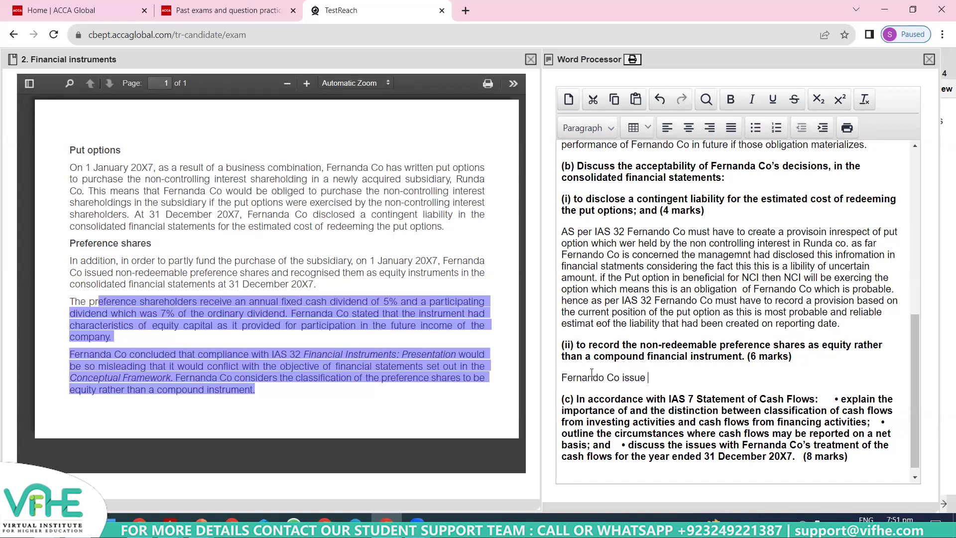
Extend the opening to read "issues prefernce shares in order to finance the acqusition of Runda co"
{"action": "type", "text": "s "}
{"action": "type", "text": "prefernce s"}
{"action": "type", "text": "hoares t"}
{"action": "key", "text": "BackSpace"}
{"action": "key", "text": "BackSpace"}
{"action": "key", "text": "BackSpace"}
{"action": "key", "text": "BackSpace"}
{"action": "key", "text": "BackSpace"}
{"action": "key", "text": "BackSpace"}
{"action": "key", "text": "BackSpace"}
{"action": "type", "text": "ares"}
{"action": "type", "text": "in order to fin"}
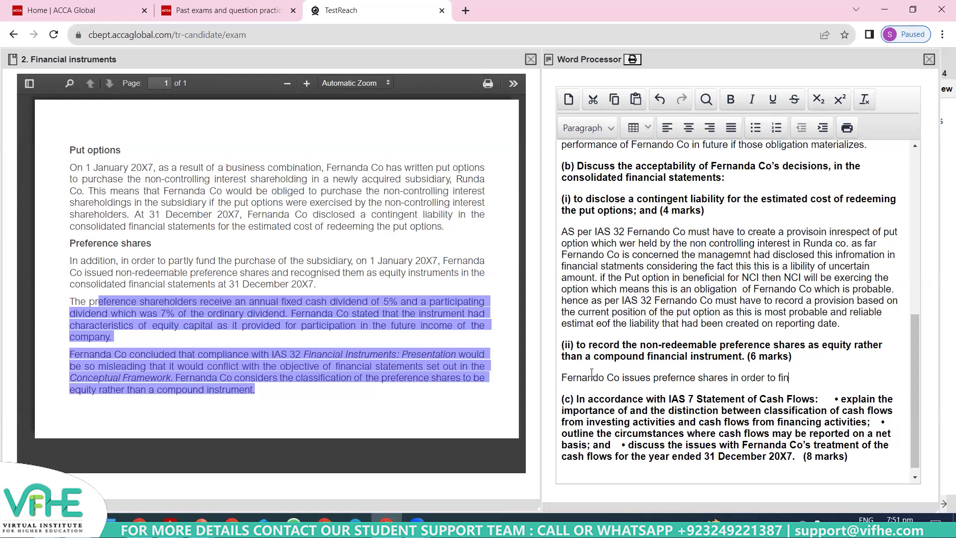
{"action": "type", "text": "ance the acqusio"}
{"action": "type", "text": "n"}
{"action": "key", "text": "BackSpace"}
{"action": "type", "text": "tion of"}
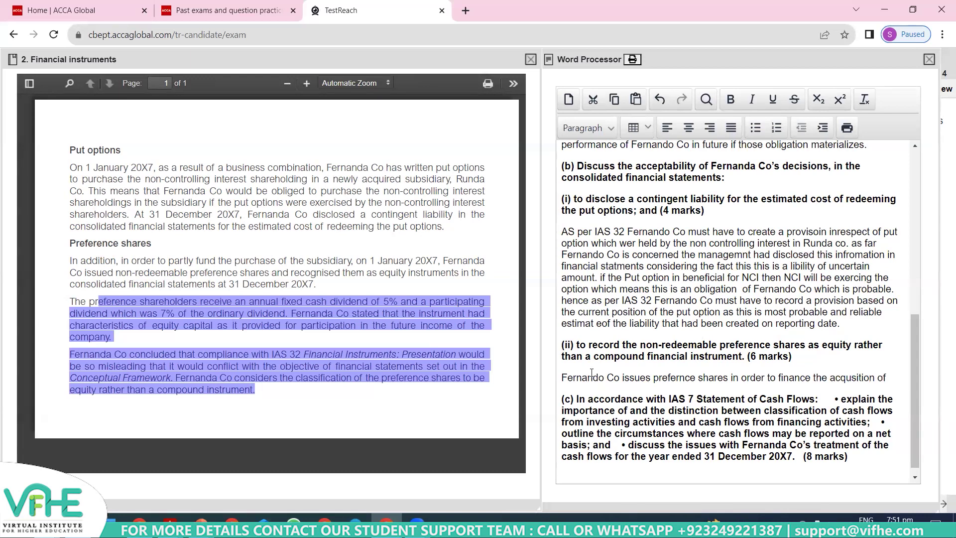
{"action": "type", "text": " Runda co"}
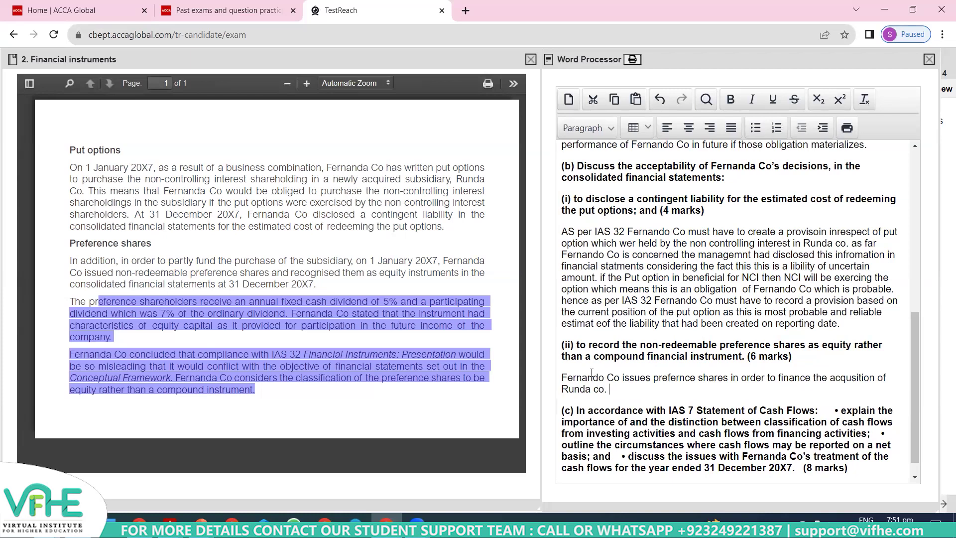
Close that sentence with a full stop and add "these prefernce shares are irreemable prefernce shares"
{"action": "type", "text": ". thse"}
{"action": "key", "text": "BackSpace"}
{"action": "key", "text": "BackSpace"}
{"action": "type", "text": "ese prefernce shares are "}
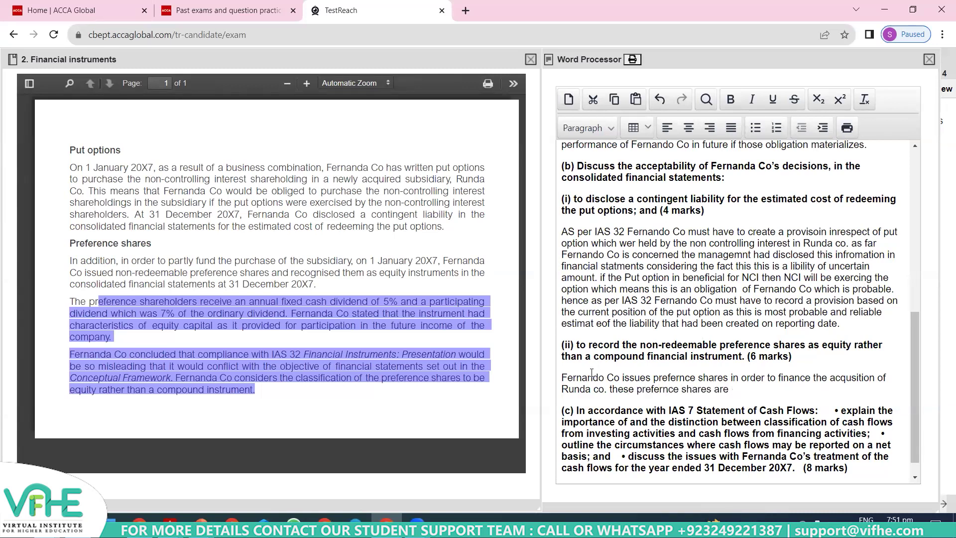
{"action": "type", "text": "irreemable prefernce shares"}
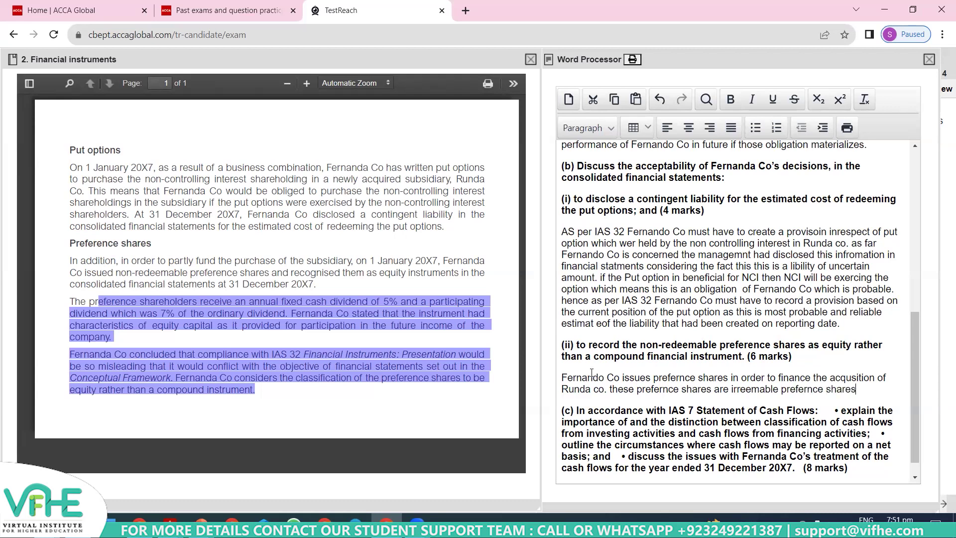
Continue the sentence with "and based on this criteria Fernando Co treated these shares" and the classification as equity
{"action": "type", "text": " and based on"}
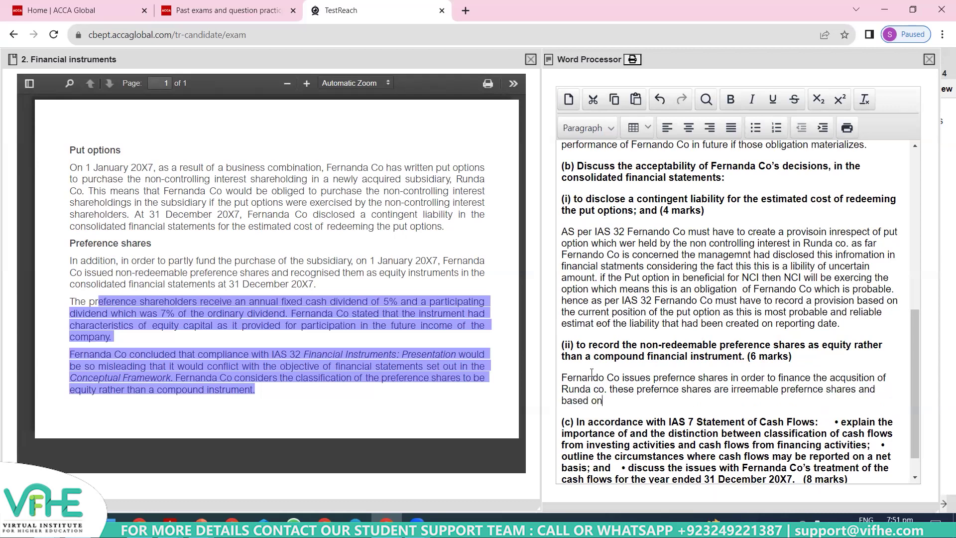
{"action": "type", "text": " this cr"}
{"action": "type", "text": "iteria "}
{"action": "type", "text": "Fernando Co ond"}
{"action": "key", "text": "BackSpace"}
{"action": "key", "text": "BackSpace"}
{"action": "key", "text": "BackSpace"}
{"action": "type", "text": "treated these shares a sequity"}
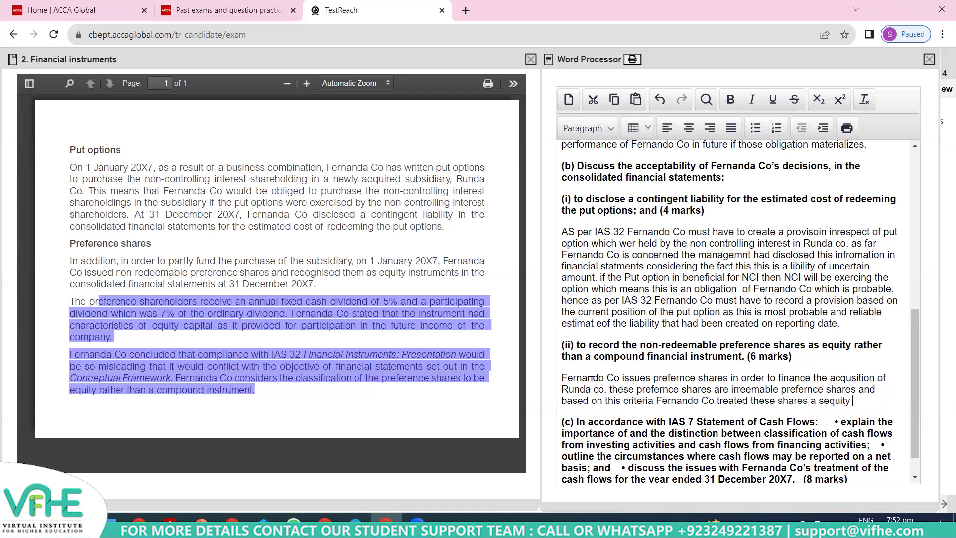
Correct the classification wording to "as equity" and continue with "which at the same time ignoring the fact that"
{"action": "key", "text": "BackSpace"}
{"action": "key", "text": "BackSpace"}
{"action": "key", "text": "BackSpace"}
{"action": "key", "text": "BackSpace"}
{"action": "key", "text": "BackSpace"}
{"action": "key", "text": "BackSpace"}
{"action": "key", "text": "BackSpace"}
{"action": "key", "text": "BackSpace"}
{"action": "key", "text": "BackSpace"}
{"action": "type", "text": "s equity which at the "}
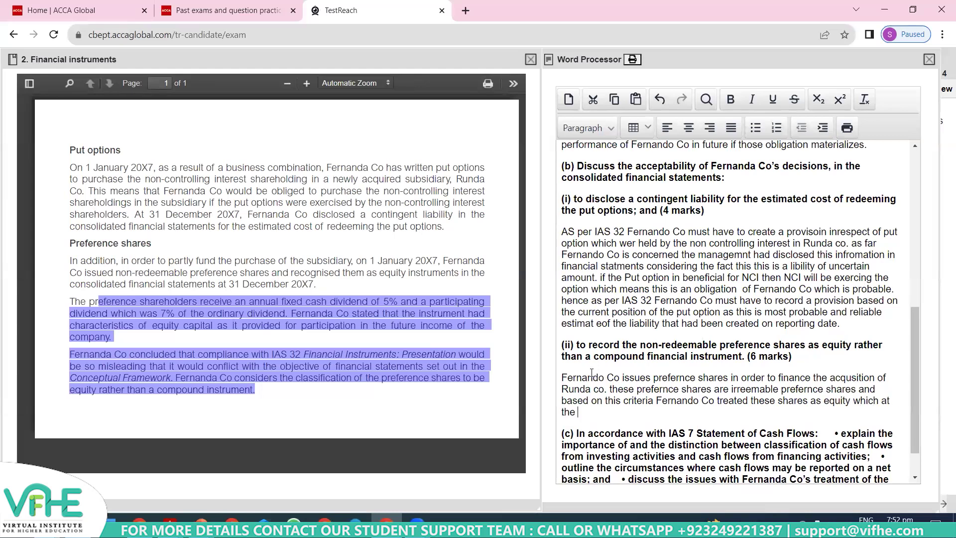
{"action": "type", "text": "same time ignoring the fact th"}
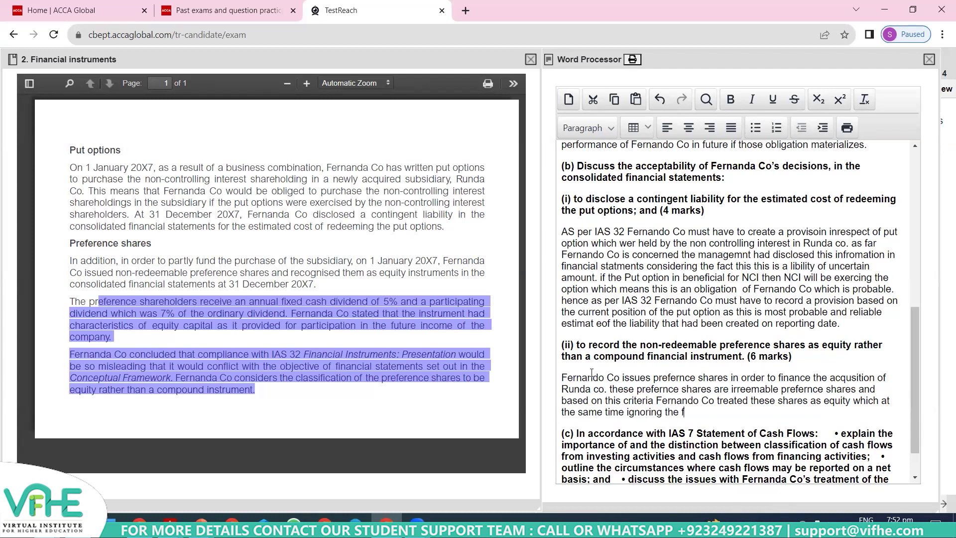
Complete the sentence with "Fernando Co is required to pay a fixed amount of dividend on these share which is 5% of the preference shares."
{"action": "type", "text": "Fernando Co is required to pay a fiz"}
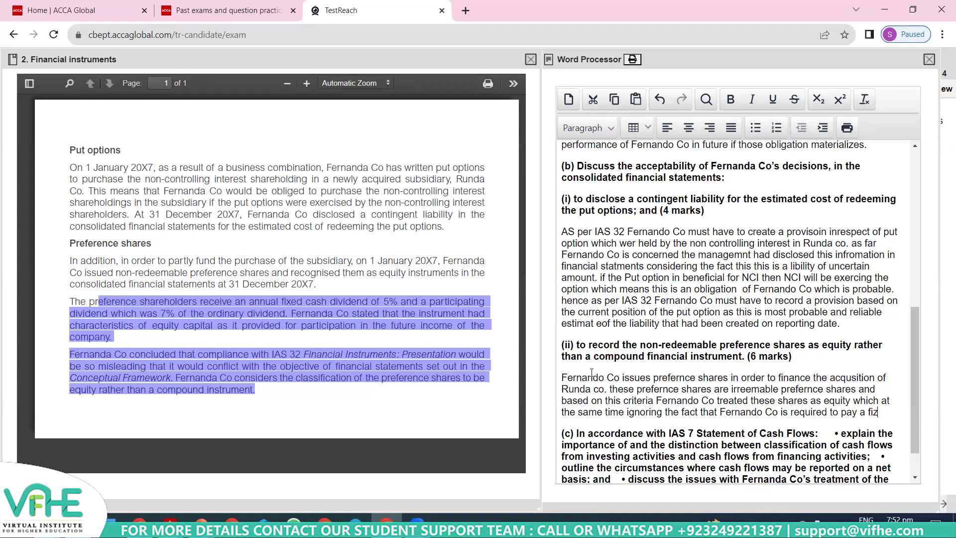
{"action": "type", "text": "xed amount of d"}
{"action": "type", "text": "ividen on"}
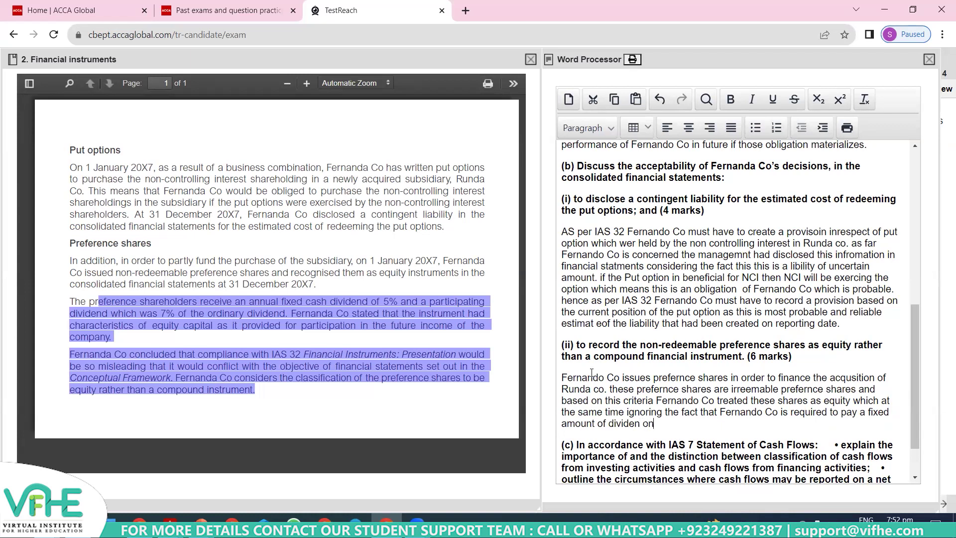
{"action": "key", "text": "BackSpace"}
{"action": "key", "text": "BackSpace"}
{"action": "key", "text": "BackSpace"}
{"action": "type", "text": "d on these share wwhich i"}
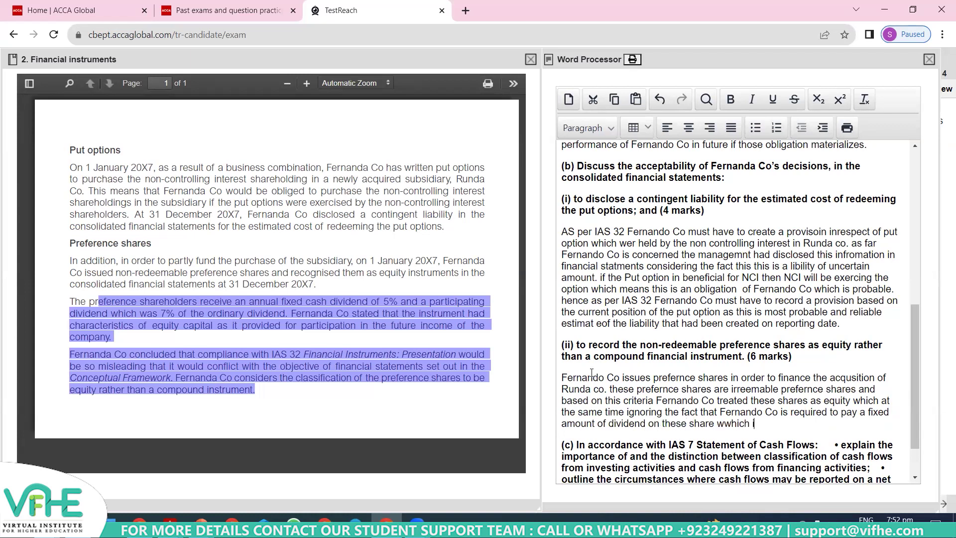
{"action": "type", "text": "s 5 % of the preference shares."}
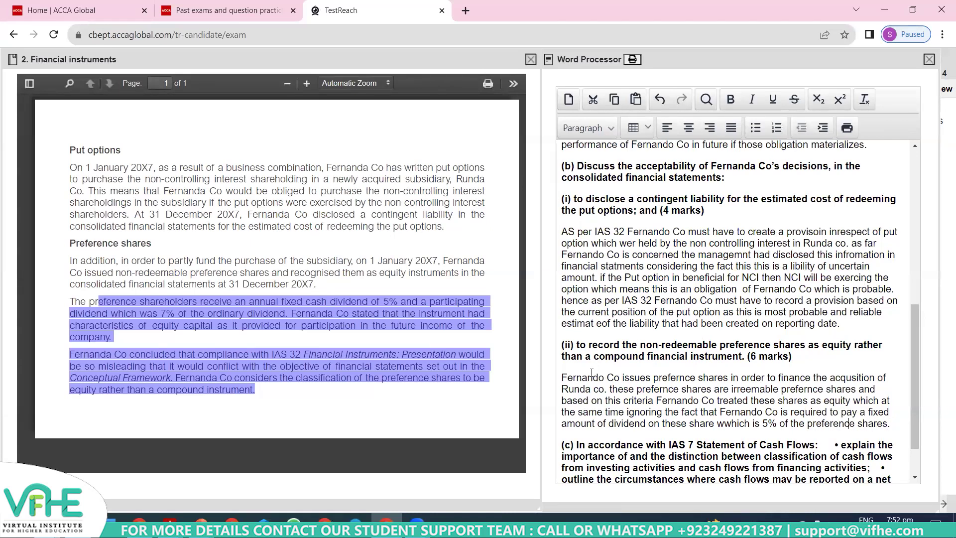
{"action": "key", "text": "BackSpace"}
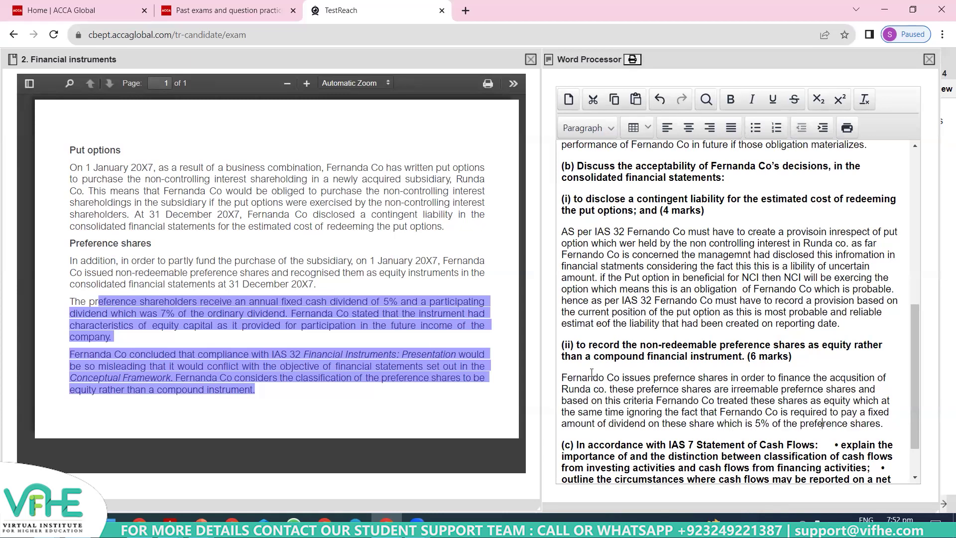
Begin the following sentence with "depiste the fact that prefernce shjareholder had a right to participate in dividens"
{"action": "type", "text": ". "}
{"action": "type", "text": "depiste "}
{"action": "type", "text": "the fact that "}
{"action": "type", "text": "prefernce shjare"}
{"action": "type", "text": "holder had a"}
{"action": "type", "text": " right o"}
{"action": "key", "text": "BackSpace"}
{"action": "type", "text": "to participate in the s"}
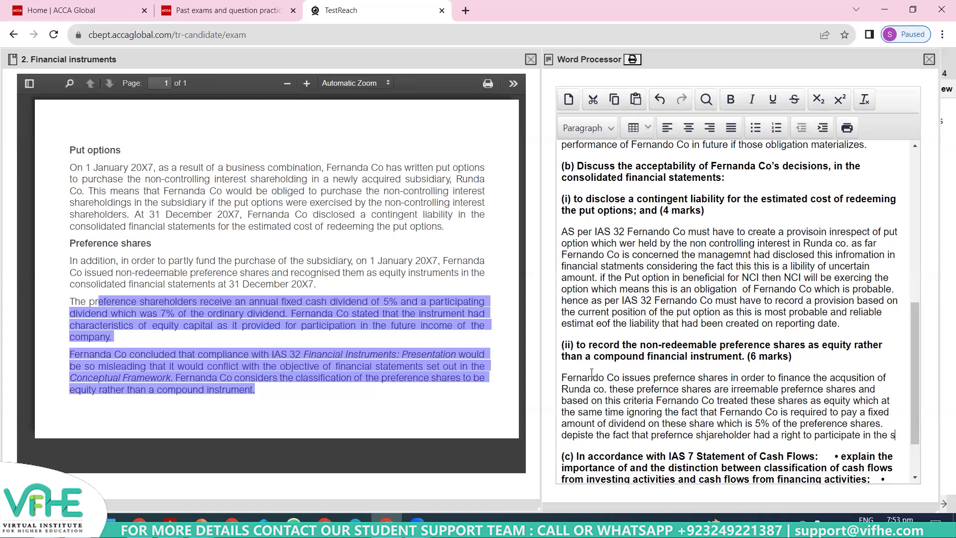
{"action": "key", "text": "BackSpace"}
{"action": "key", "text": "BackSpace"}
{"action": "key", "text": "BackSpace"}
{"action": "key", "text": "BackSpace"}
{"action": "key", "text": "BackSpace"}
{"action": "type", "text": "dividens "}
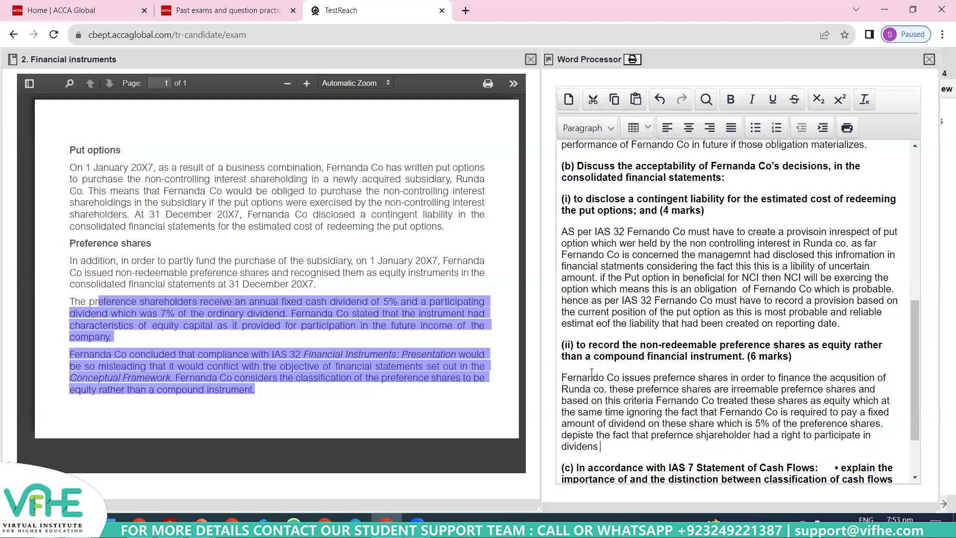
Finish the sentence with "whch is 7% but still this arrangenment does not alter the charterstics of the prefence shares."
{"action": "type", "text": "whch is 7% but still this arrangenment doer"}
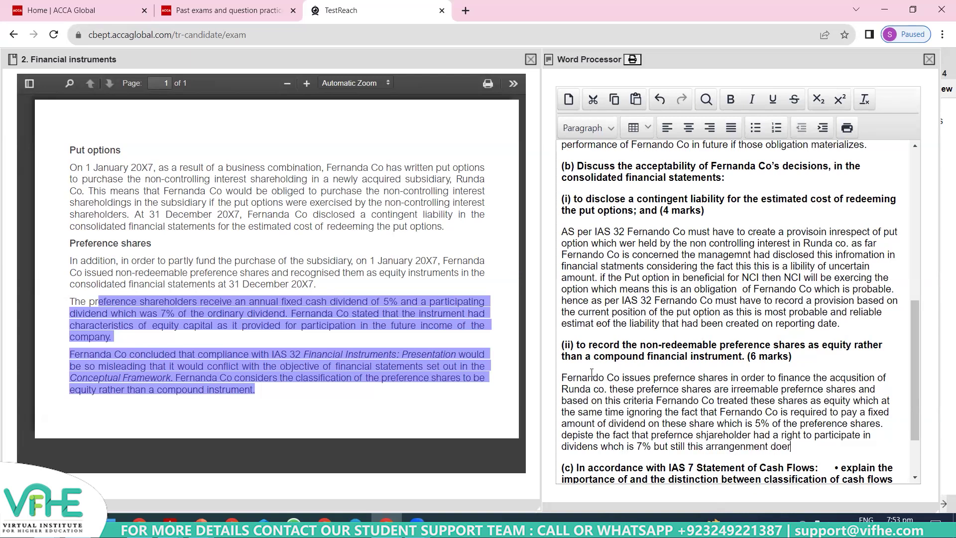
{"action": "type", "text": " not alkter the"}
{"action": "key", "text": "BackSpace"}
{"action": "key", "text": "BackSpace"}
{"action": "key", "text": "BackSpace"}
{"action": "key", "text": "BackSpace"}
{"action": "key", "text": "BackSpace"}
{"action": "key", "text": "BackSpace"}
{"action": "key", "text": "BackSpace"}
{"action": "type", "text": "ter the charter"}
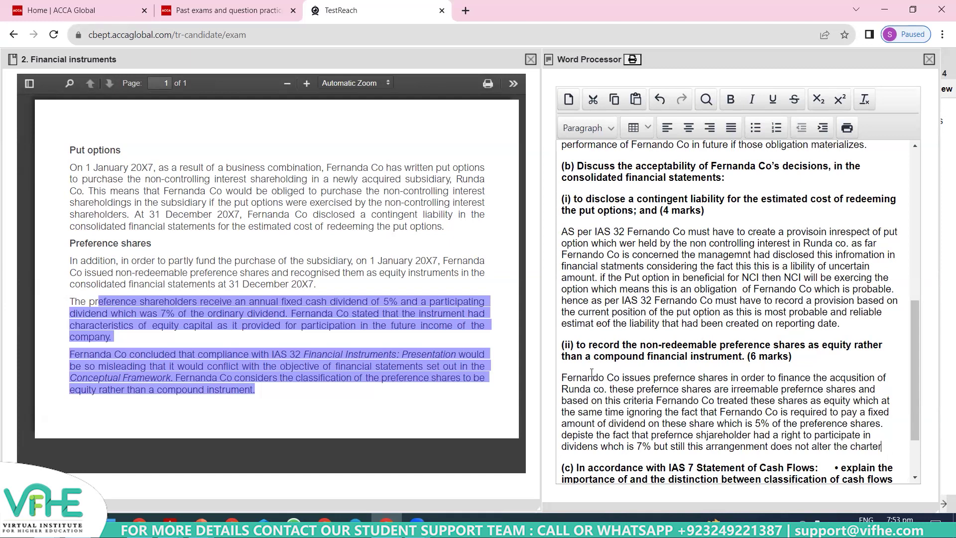
{"action": "type", "text": "stics of the pre"}
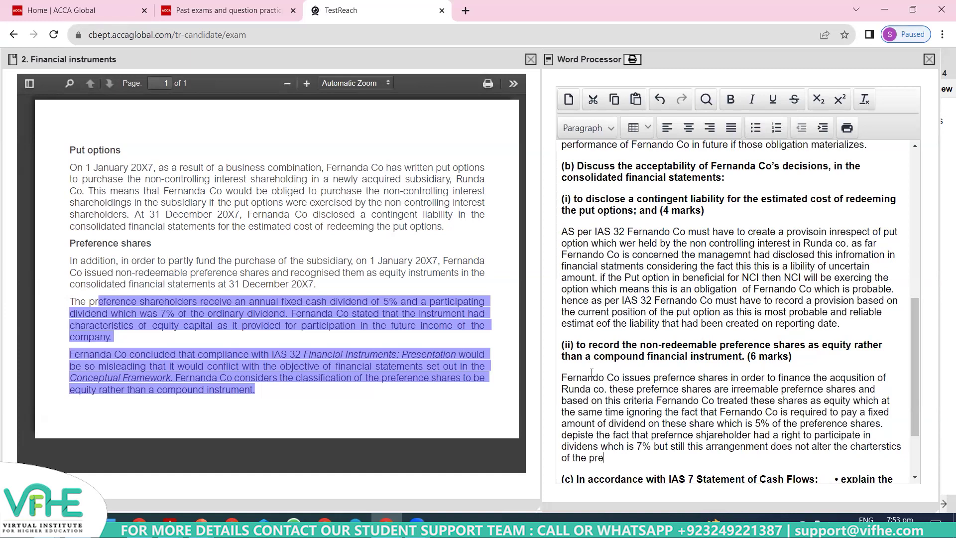
{"action": "type", "text": "fence shares. IAS32"}
Write "IAS 32 categorically speicifies that any instreument that does not meet the equity criteria should be treated as debt,"
{"action": "key", "text": "Left"}
{"action": "key", "text": "Left"}
{"action": "key", "text": "End"}
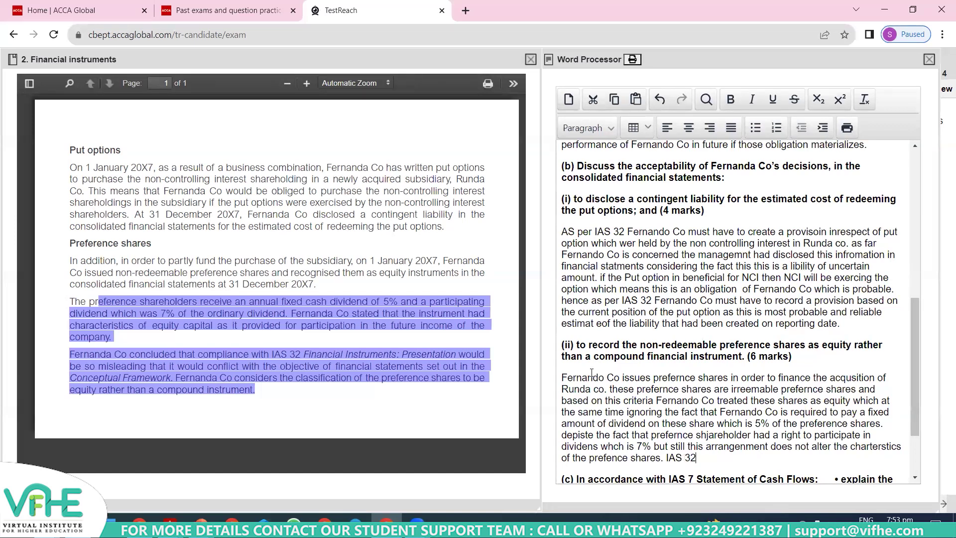
{"action": "type", "text": "and"}
{"action": "key", "text": "BackSpace"}
{"action": "key", "text": "BackSpace"}
{"action": "key", "text": "BackSpace"}
{"action": "type", "text": "categorically speicifies that any instreument that"}
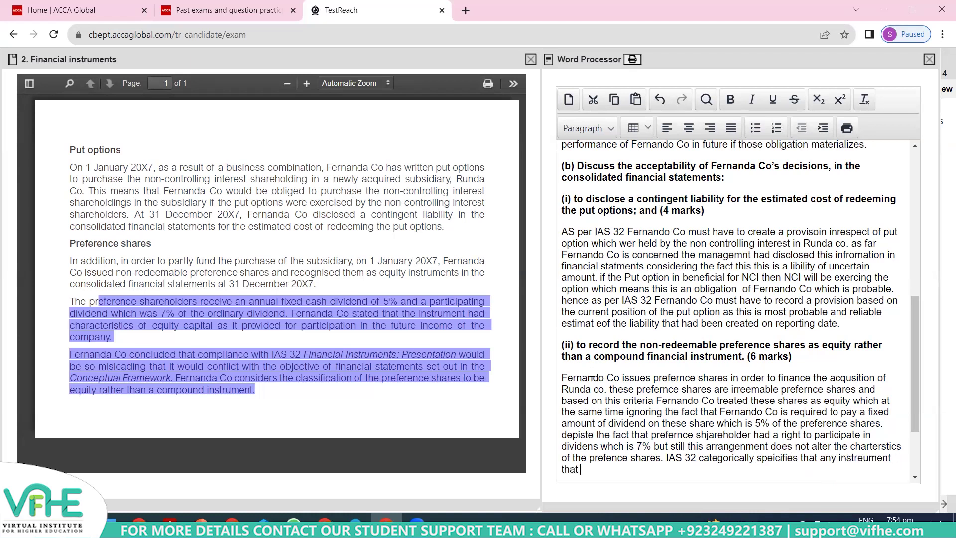
{"action": "type", "text": " does not meet the equity criteris "}
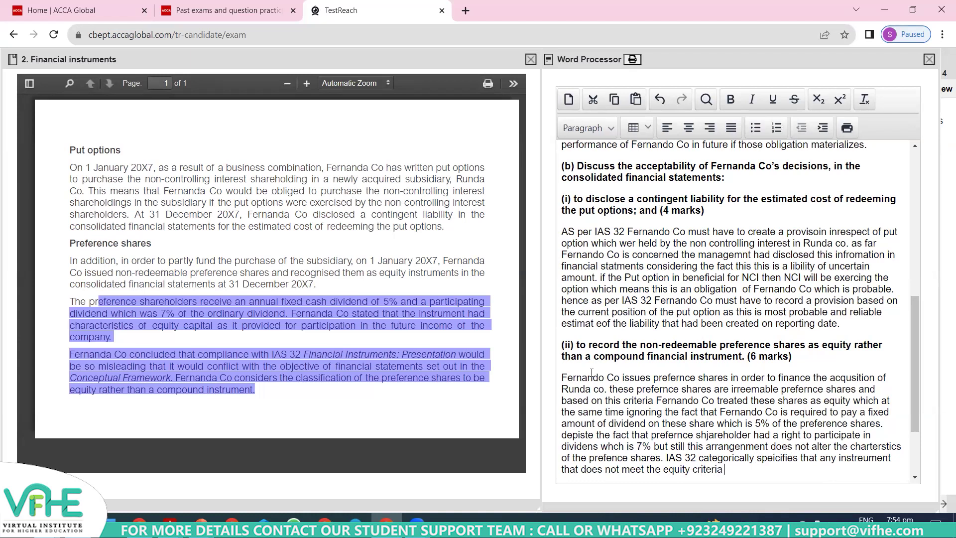
{"action": "type", "text": "should be treated a"}
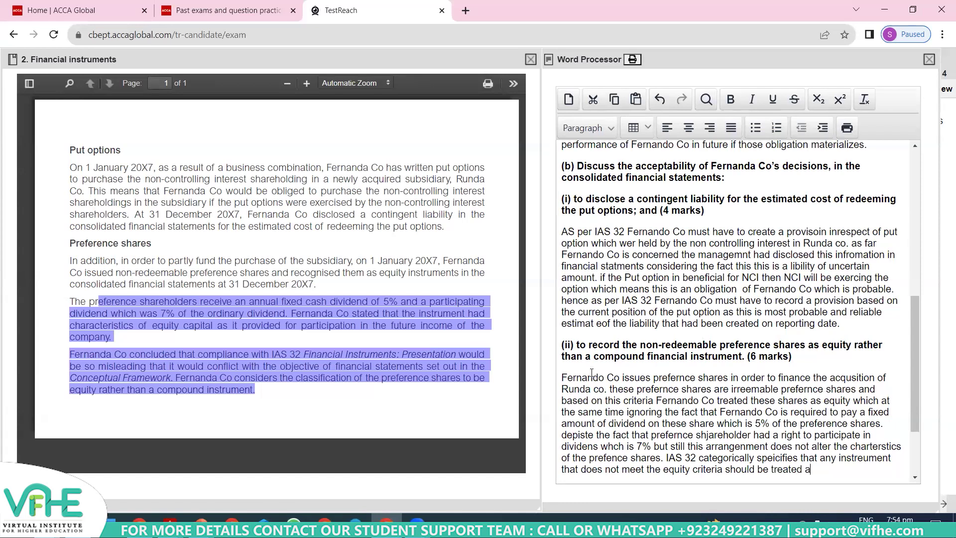
{"action": "type", "text": "s debt,"}
Insert "defines below" after "equity criteria" in the IAS 32 sentence, keeping a comma after "debt"
{"action": "type", "text": "defines "}
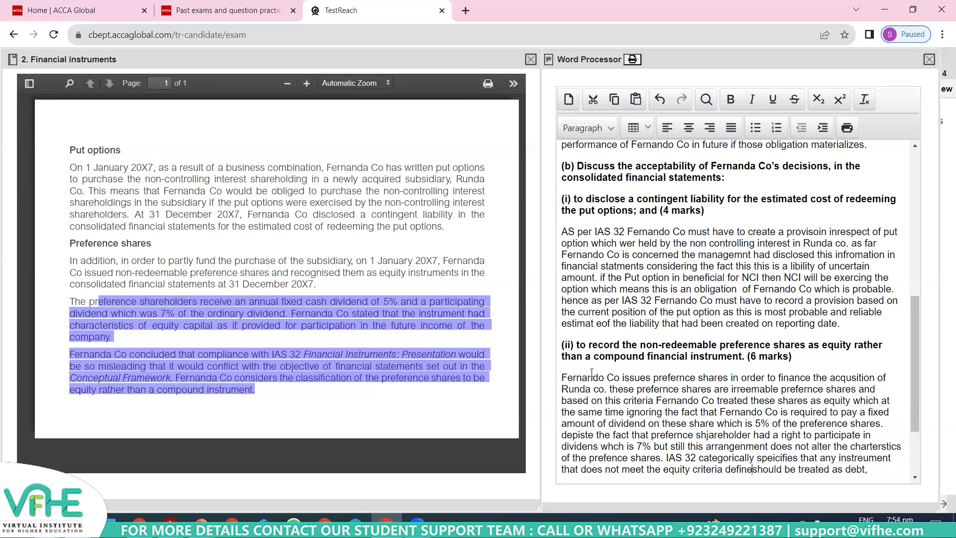
{"action": "type", "text": "belows"}
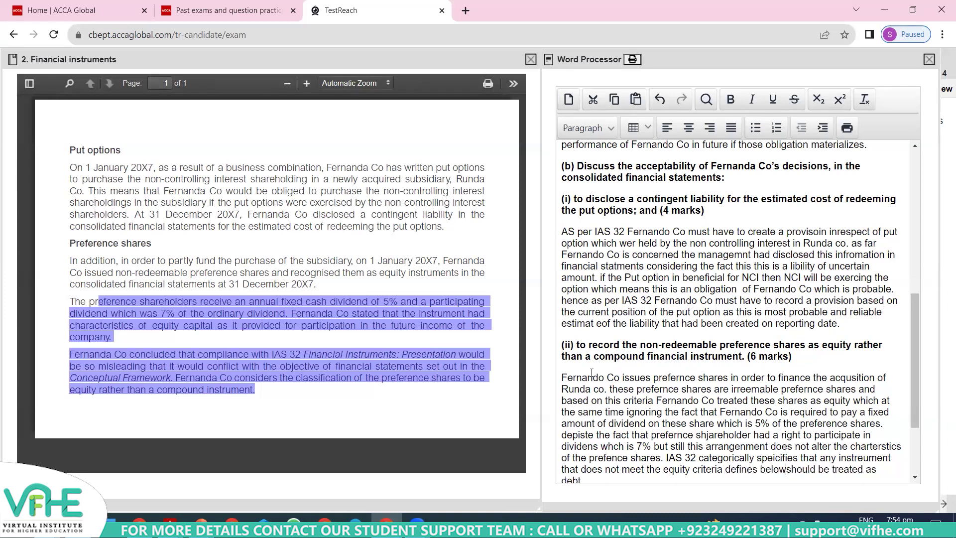
{"action": "key", "text": "ctrl+End"}
{"action": "type", "text": ","}
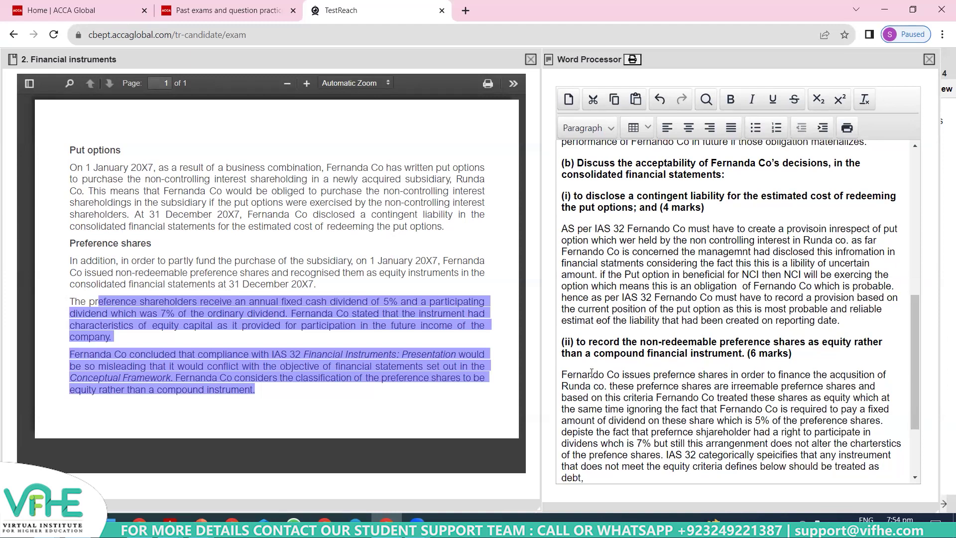
Start a new paragraph with "Equity is defined as the residual interest in the assets of the comany on liquidation"
{"action": "key", "text": "Return"}
{"action": "type", "text": "E"}
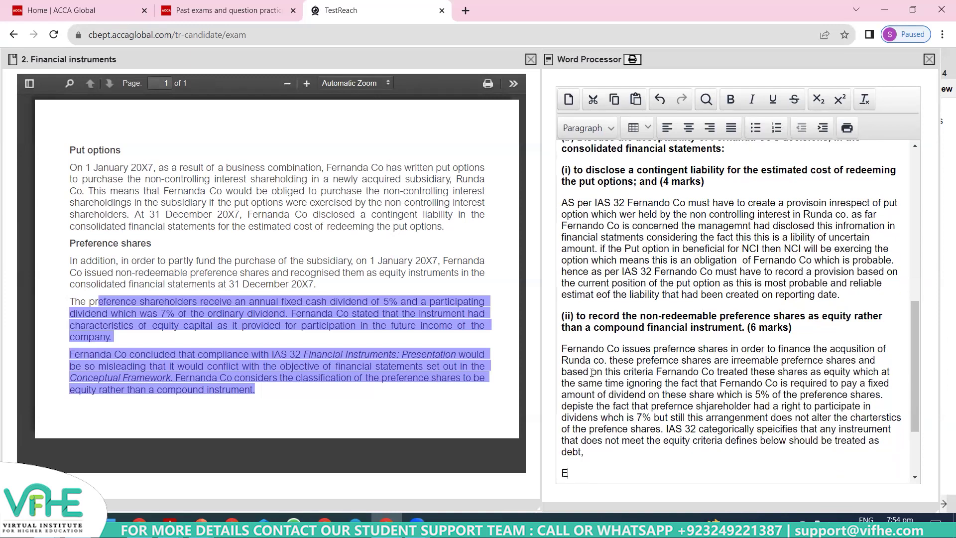
{"action": "type", "text": "quity is defined as the residua"}
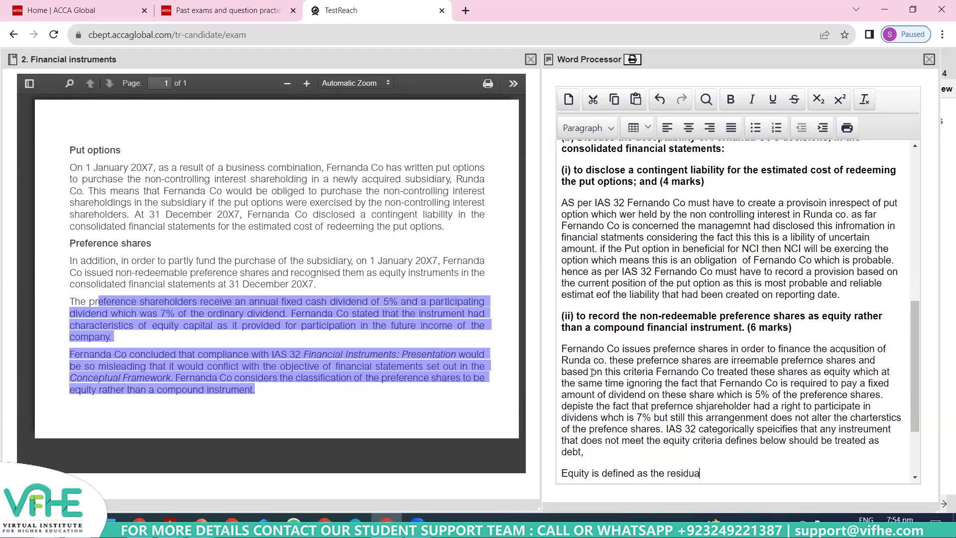
{"action": "type", "text": "l interest in the "}
{"action": "type", "text": "assets of "}
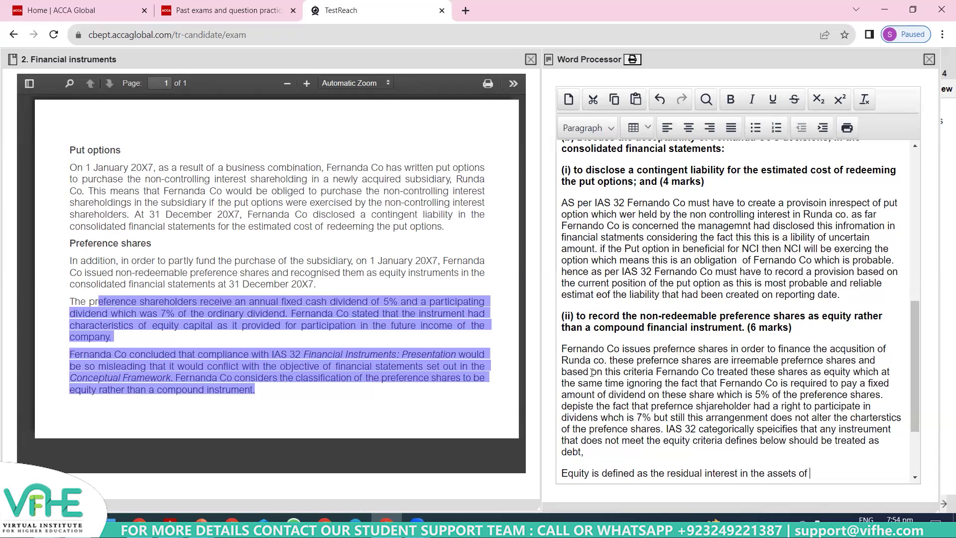
{"action": "type", "text": "the comany on liquidation"}
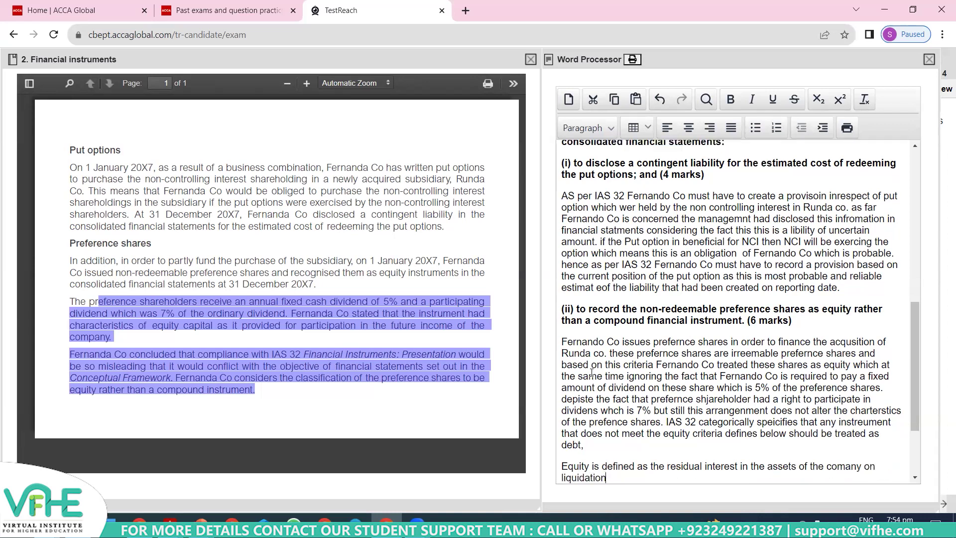
Continue the equity definition with "of the owners of the business as well as these owners"
{"action": "type", "text": " of the sahre"}
{"action": "key", "text": "BackSpace"}
{"action": "key", "text": "BackSpace"}
{"action": "key", "text": "BackSpace"}
{"action": "key", "text": "BackSpace"}
{"action": "key", "text": "BackSpace"}
{"action": "key", "text": "BackSpace"}
{"action": "type", "text": "o"}
{"action": "type", "text": "wners of then"}
{"action": "key", "text": "BackSpace"}
{"action": "type", "text": "business as well as these now"}
{"action": "key", "text": "BackSpace"}
{"action": "key", "text": "BackSpace"}
{"action": "key", "text": "BackSpace"}
{"action": "type", "text": "owne"}
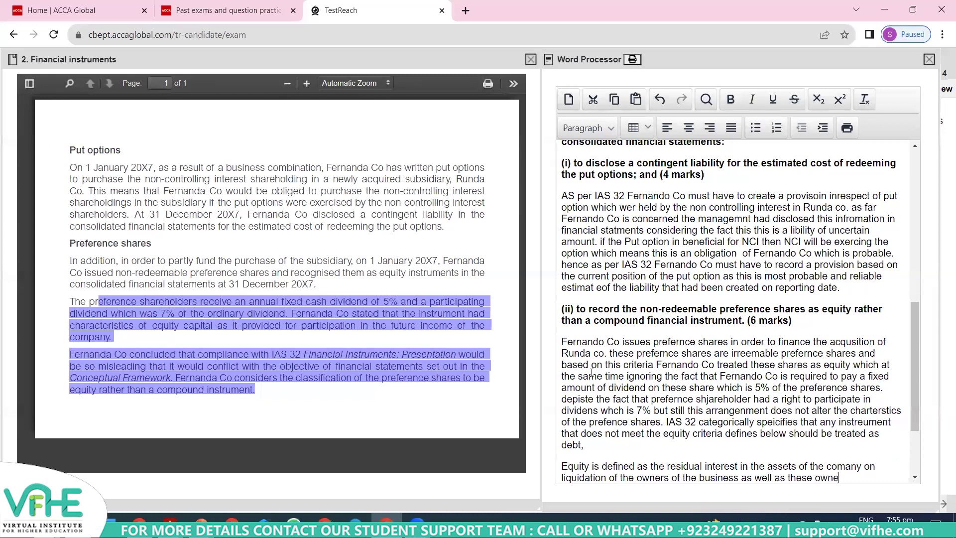
Finish the definition with "will not be guranteed for any fixed annual dividends as they participate in the assets of the business."
{"action": "type", "text": "rs will not claim"}
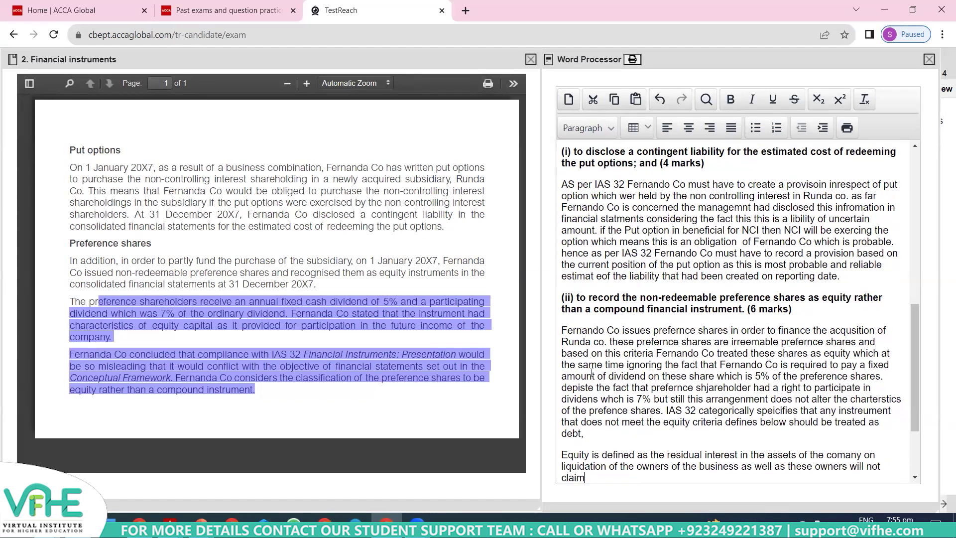
{"action": "key", "text": "BackSpace"}
{"action": "key", "text": "BackSpace"}
{"action": "key", "text": "BackSpace"}
{"action": "type", "text": "be guran"}
{"action": "type", "text": "teed for any "}
{"action": "type", "text": "fixed a"}
{"action": "type", "text": "nnual "}
{"action": "type", "text": "dividends a"}
{"action": "type", "text": "s they par"}
{"action": "type", "text": "ticipate in the"}
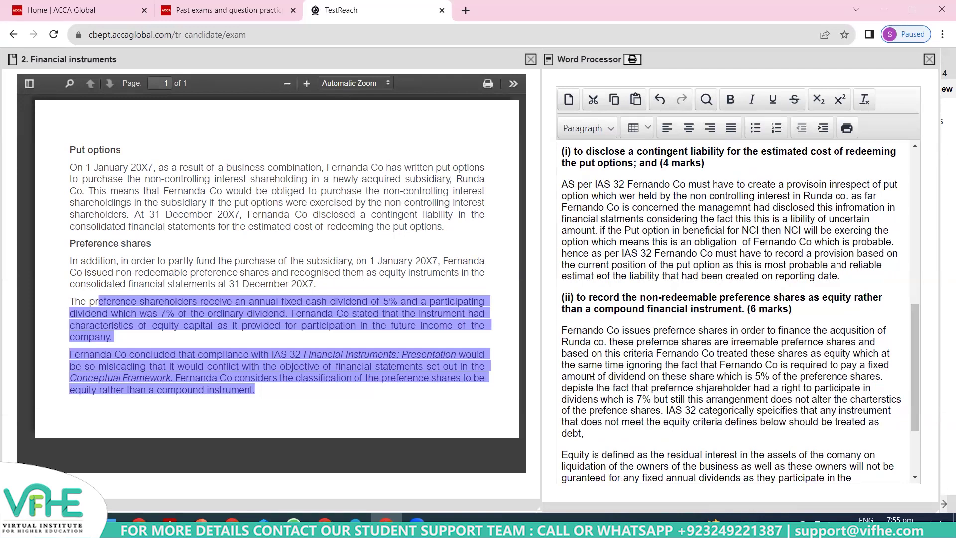
{"action": "type", "text": " assets of the business."}
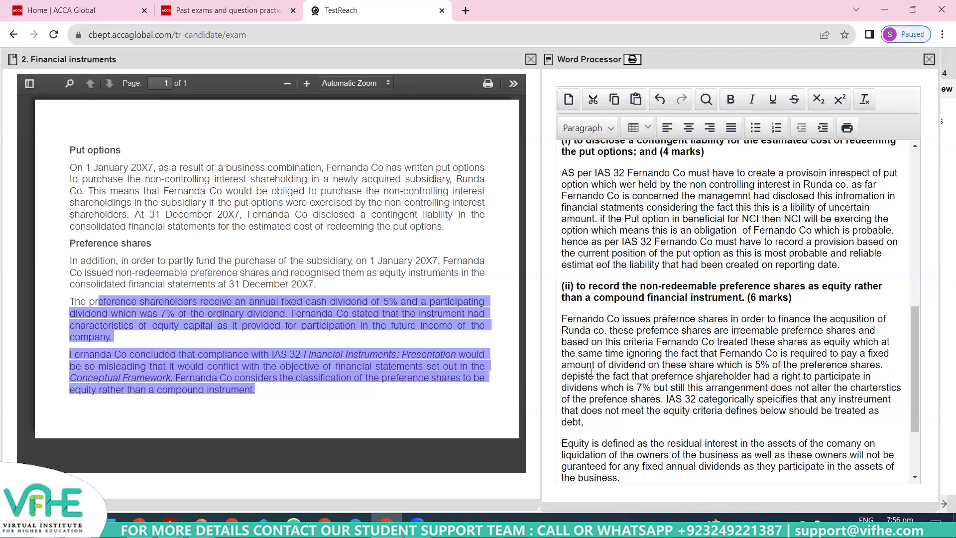
Begin a concluding paragraph with "so in this case Fernando Co treating prefernce as quity is oncorrect and"
{"action": "key", "text": "Return"}
{"action": "type", "text": "so in this case"}
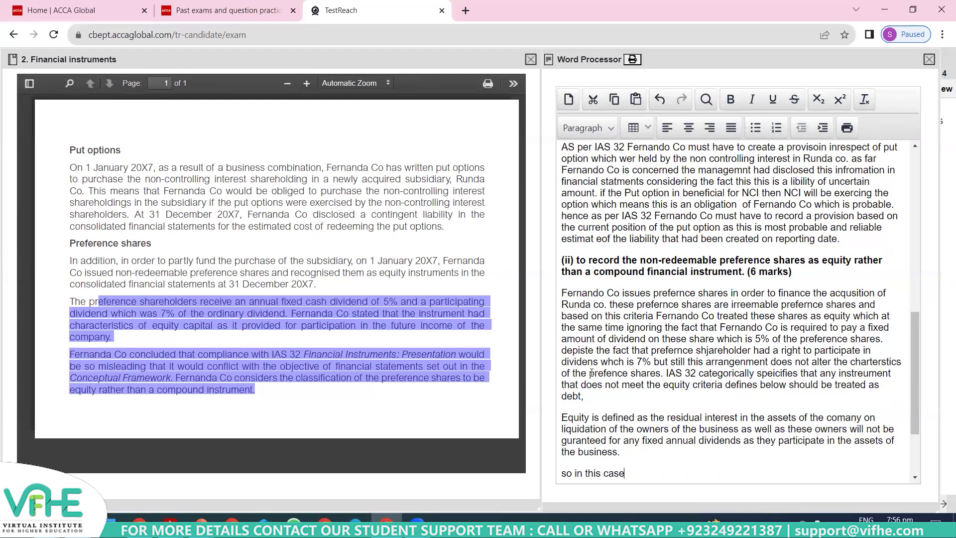
{"action": "type", "text": " Fernando Co treaintg"}
{"action": "key", "text": "BackSpace"}
{"action": "key", "text": "BackSpace"}
{"action": "key", "text": "BackSpace"}
{"action": "key", "text": "BackSpace"}
{"action": "type", "text": "ting prefernce as quity "}
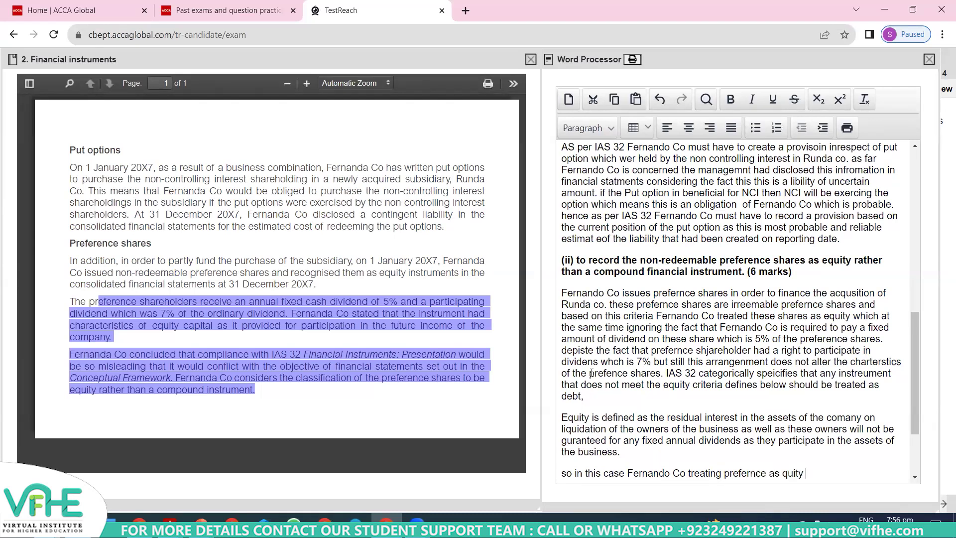
{"action": "type", "text": "is oncorrect and trhese pre"}
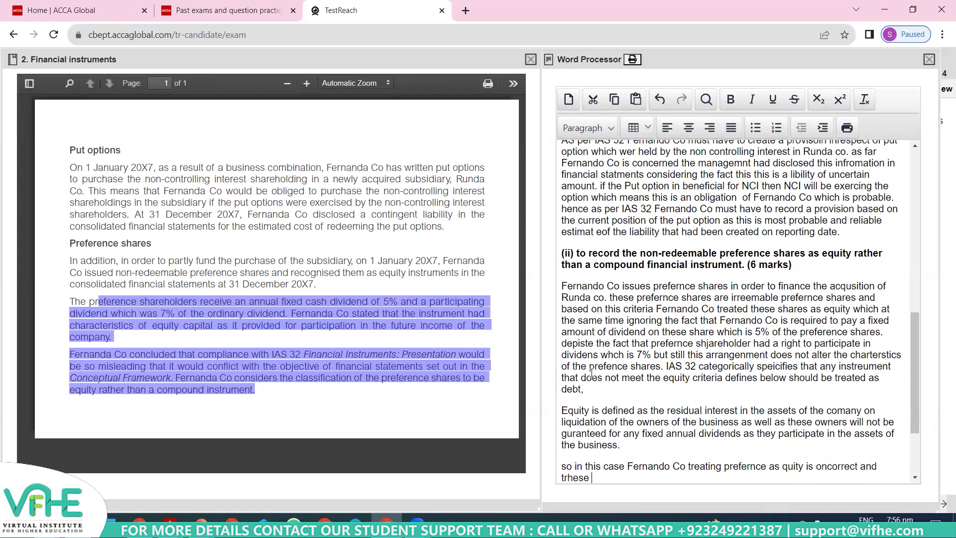
Continue the conclusion with "these prefernce share must be treated as debt instruments and any payments"
{"action": "key", "text": "BackSpace"}
{"action": "key", "text": "BackSpace"}
{"action": "key", "text": "BackSpace"}
{"action": "key", "text": "BackSpace"}
{"action": "key", "text": "BackSpace"}
{"action": "key", "text": "BackSpace"}
{"action": "key", "text": "BackSpace"}
{"action": "key", "text": "BackSpace"}
{"action": "key", "text": "BackSpace"}
{"action": "type", "text": "hese prefernce share mu"}
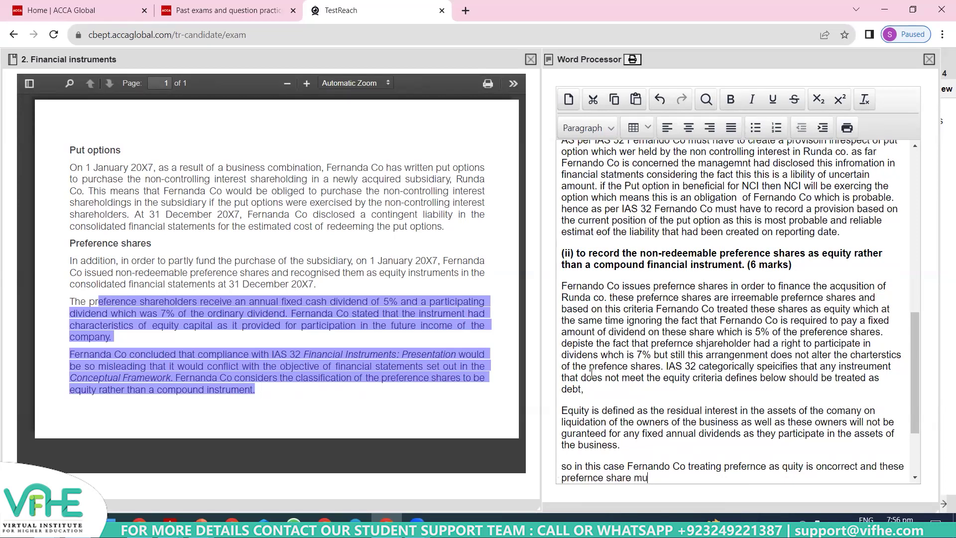
{"action": "type", "text": "st nbe"}
{"action": "key", "text": "BackSpace"}
{"action": "key", "text": "BackSpace"}
{"action": "key", "text": "BackSpace"}
{"action": "type", "text": "be treated as debt ins"}
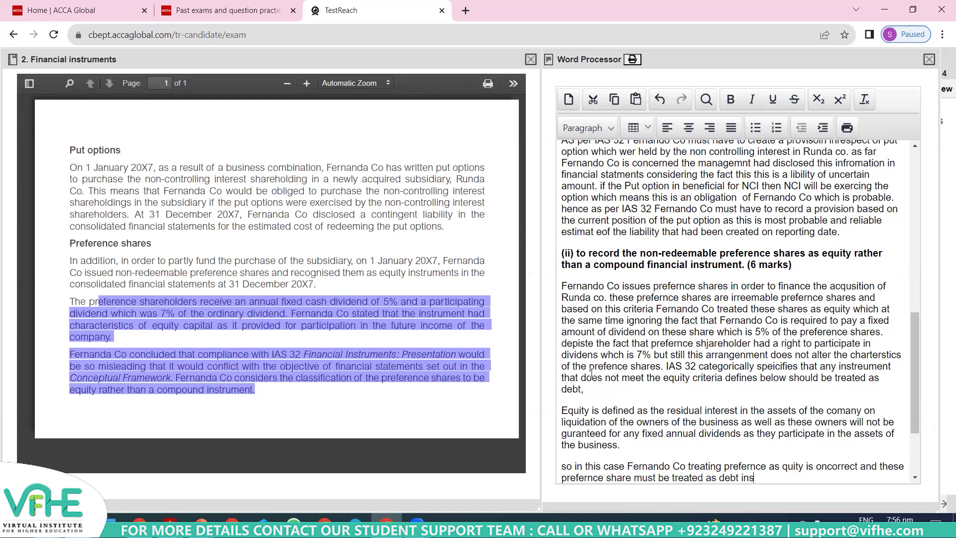
{"action": "type", "text": "trumne"}
{"action": "key", "text": "BackSpace"}
{"action": "key", "text": "BackSpace"}
{"action": "type", "text": "ents and any payments in"}
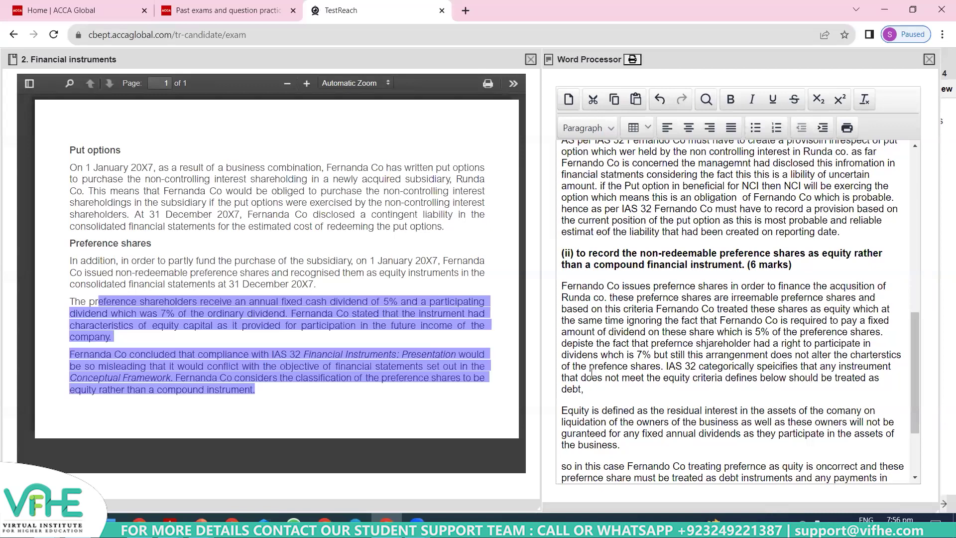
Insert "dividend" before "payments" in the conclusion and remove the trailing "in"
{"action": "key", "text": "BackSpace"}
{"action": "key", "text": "BackSpace"}
{"action": "key", "text": "BackSpace"}
{"action": "type", "text": "dividend pa"}
{"action": "key", "text": "BackSpace"}
{"action": "key", "text": "Delete"}
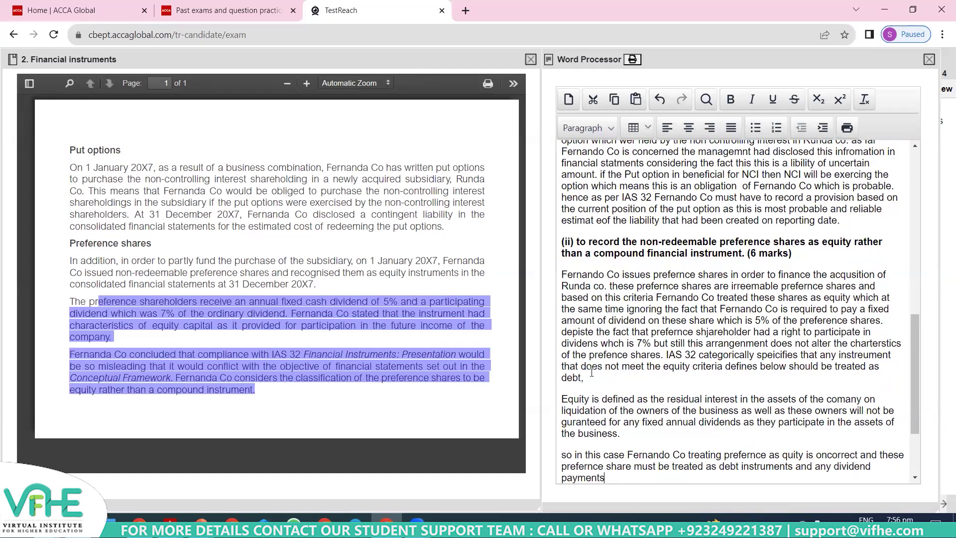
Complete the conclusion sentence with "on these preference share must be treated as interest expense in profit and loss acount ratehr areduction in SOCE."
{"action": "type", "text": "on t"}
{"action": "key", "text": "BackSpace"}
{"action": "type", "text": "thjese"}
{"action": "key", "text": "BackSpace"}
{"action": "key", "text": "BackSpace"}
{"action": "key", "text": "BackSpace"}
{"action": "key", "text": "BackSpace"}
{"action": "key", "text": "BackSpace"}
{"action": "type", "text": "ese preference share must b"}
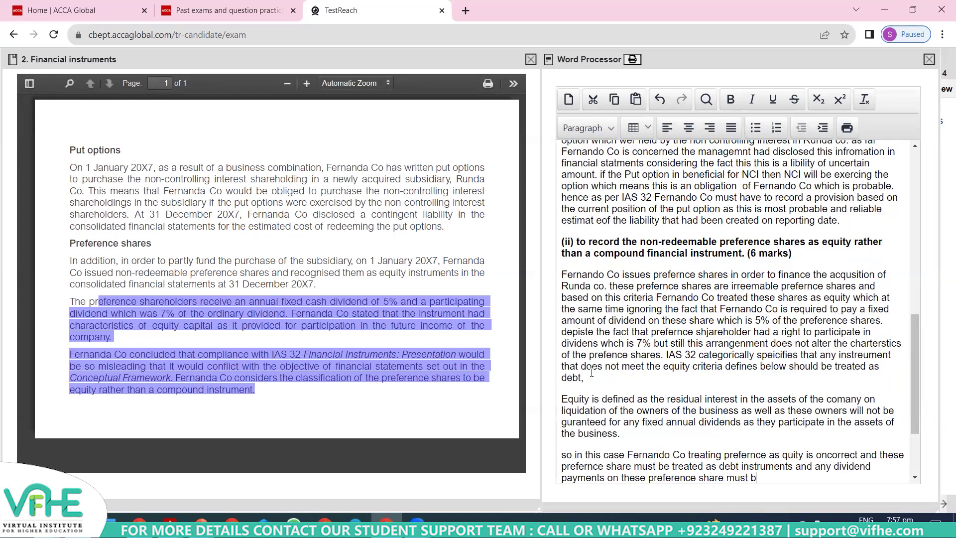
{"action": "type", "text": "e treated as interest expense in prof"}
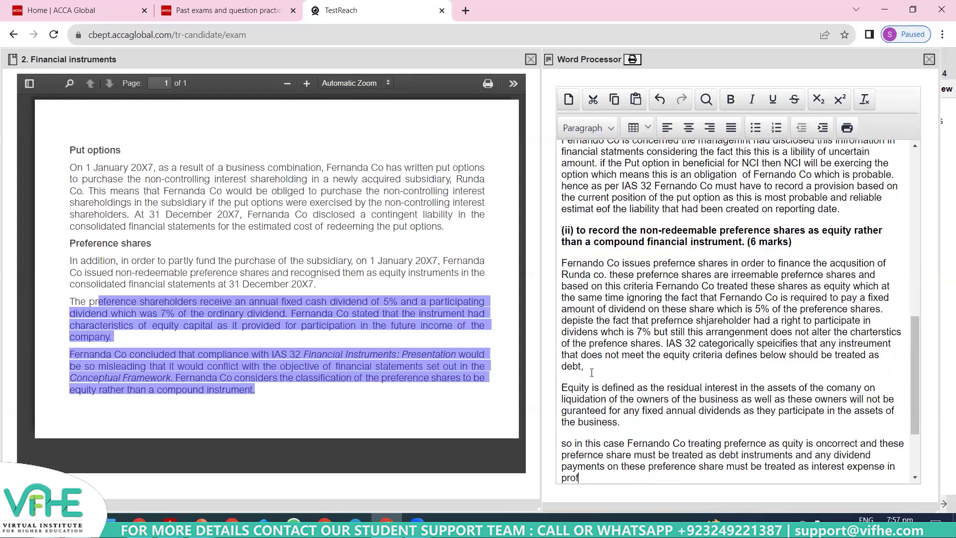
{"action": "type", "text": "it and loss acount ratehr"}
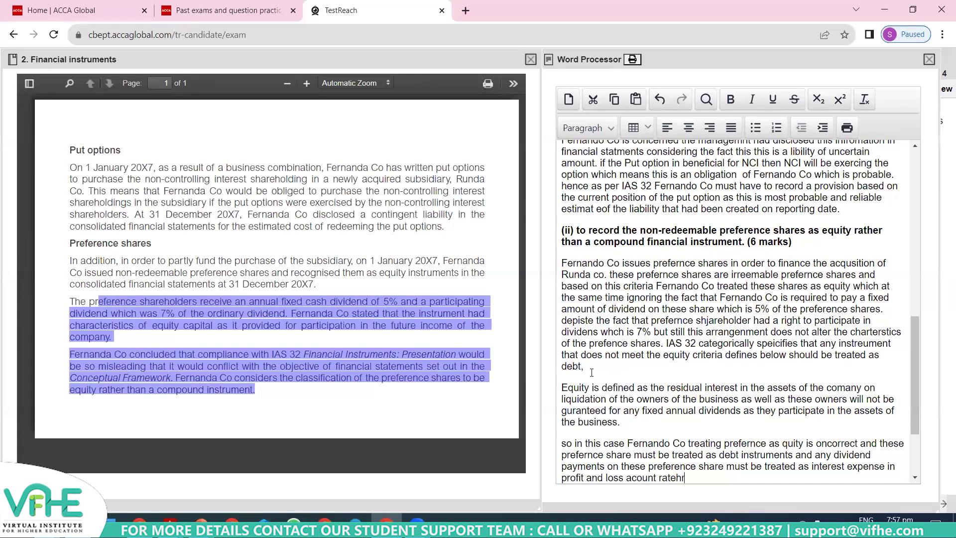
{"action": "type", "text": " areduction  in"}
{"action": "type", "text": " SOCE."}
Add the sentence "hence Fernando Co is required to revert the treatment of preference share for the year ended 31st Dec 20X."
{"action": "type", "text": " hence "}
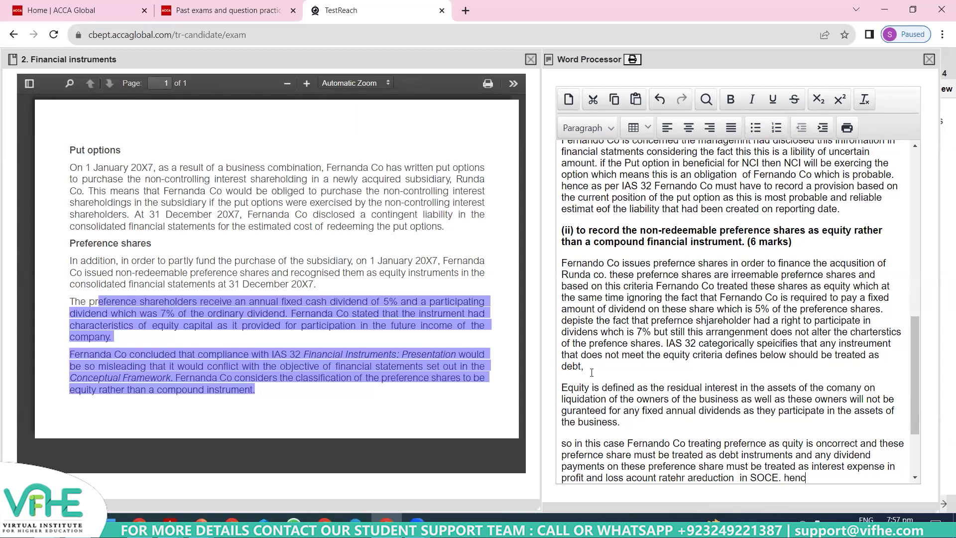
{"action": "type", "text": "Fernando Co is reqy"}
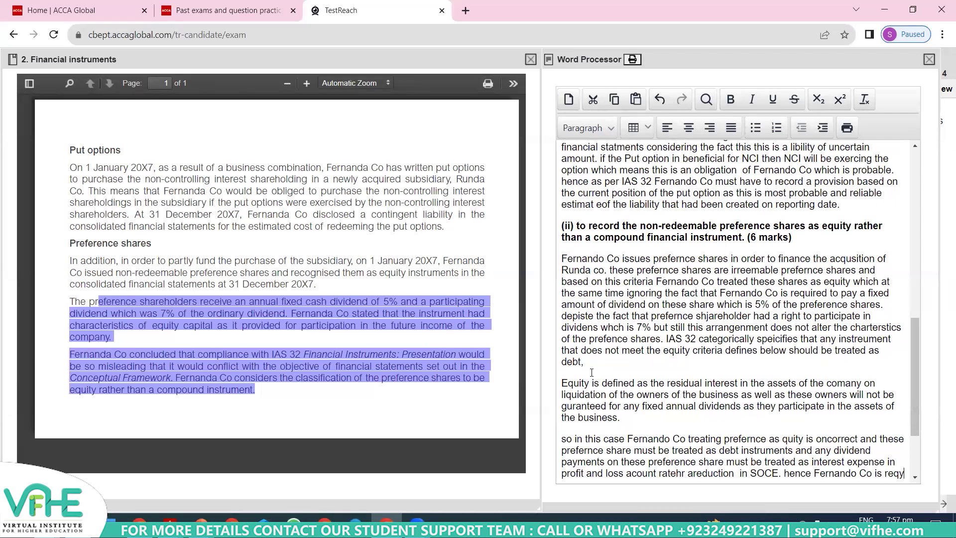
{"action": "key", "text": "BackSpace"}
{"action": "type", "text": "uired t"}
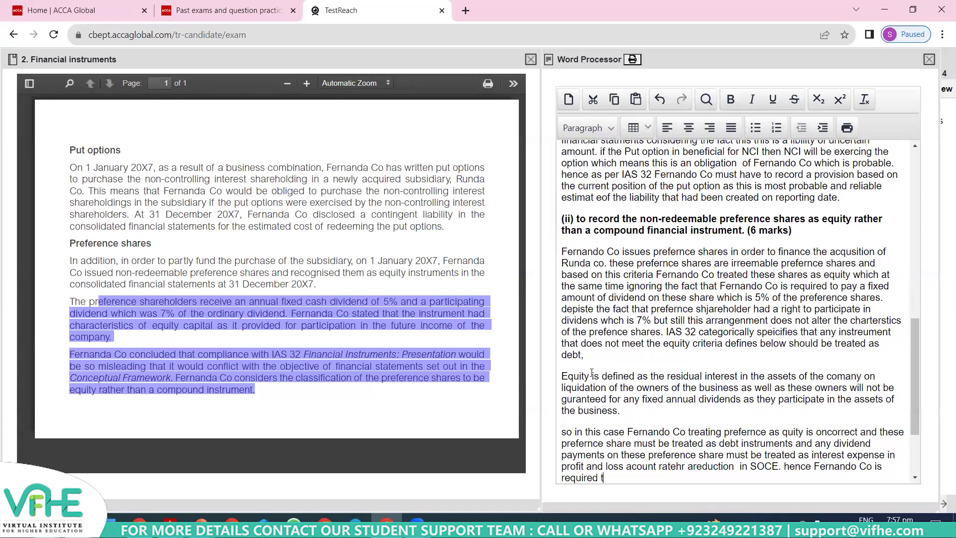
{"action": "type", "text": "o revert the treate"}
{"action": "key", "text": "BackSpace"}
{"action": "type", "text": "ment"}
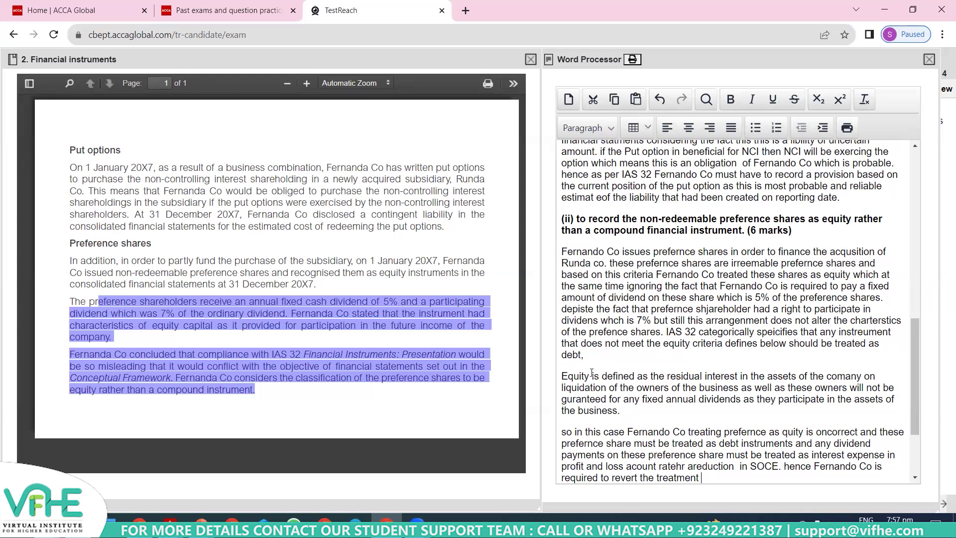
{"action": "type", "text": " of preference share for the"}
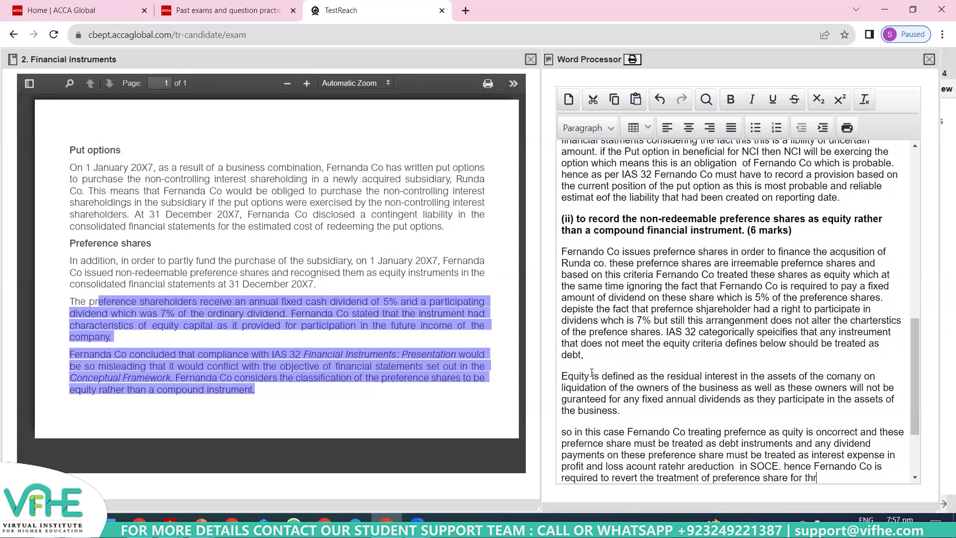
{"action": "type", "text": " year ended 31st Dec 20X."}
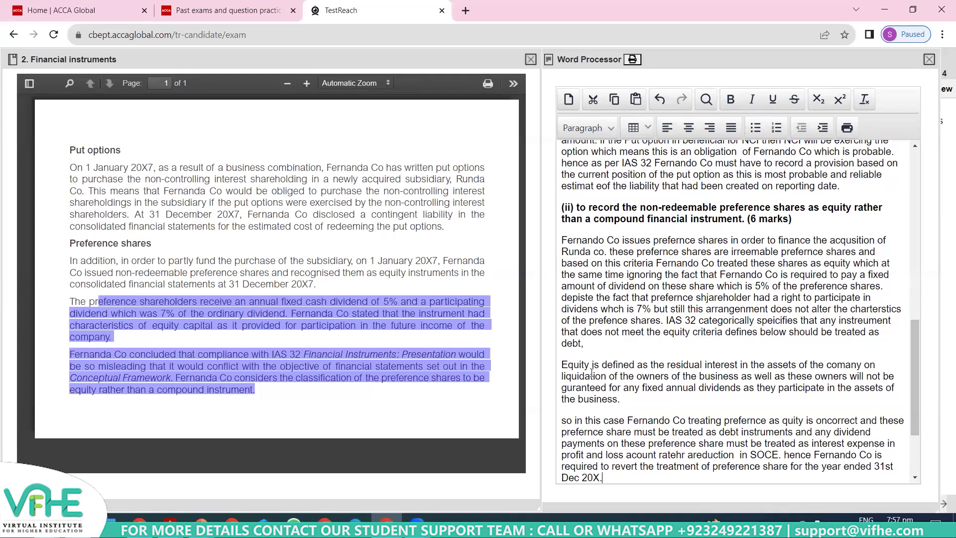
Insert the part (c) IAS 7 Statement of Cash Flows requirement below the conclusion, with each of its three bullets in a separate paragraph
{"action": "key", "text": "Return"}
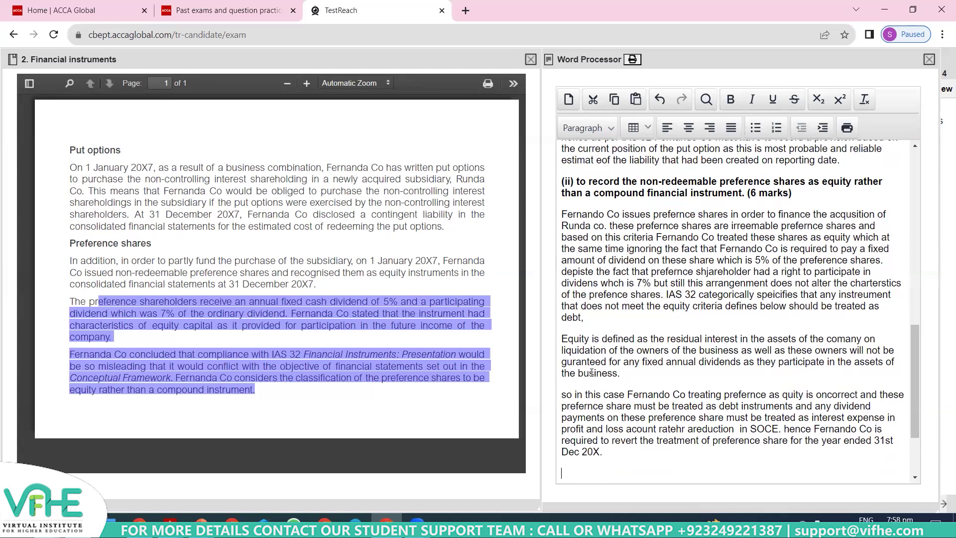
{"action": "type", "text": "(c) In accordance with IAS 7 Statement of Cash Flows:   • explain the importance of and the distinction between classification of cash flows from investing activities and cash flows from financing activities;   • outline the circumstances where cash flows may be reported on a net basis; and   • discuss the issues with Fernanda Co’s treatment of the cash flows for the year ended 31 December 20X7.   (8 marks)"}
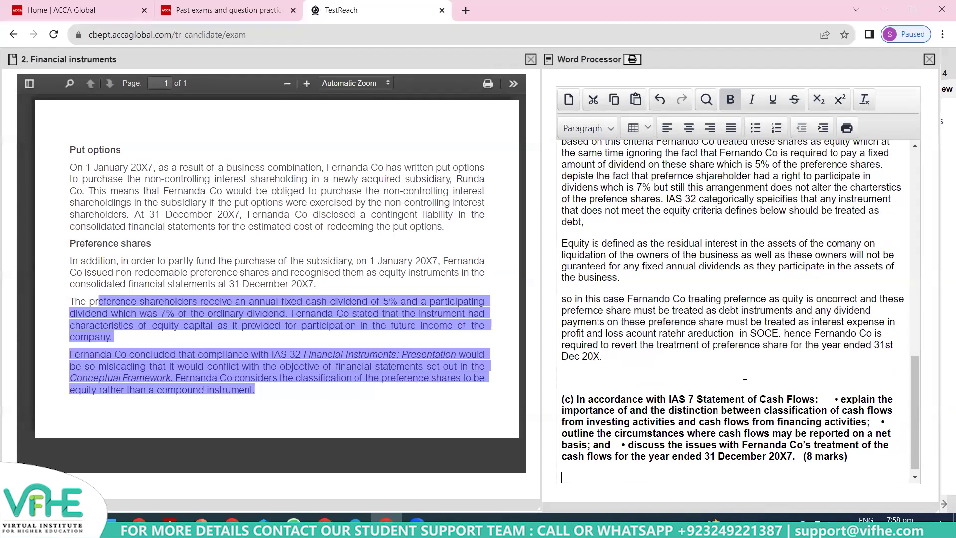
{"action": "left_click", "coordinate": [834, 399]}
{"action": "key", "text": "Return"}
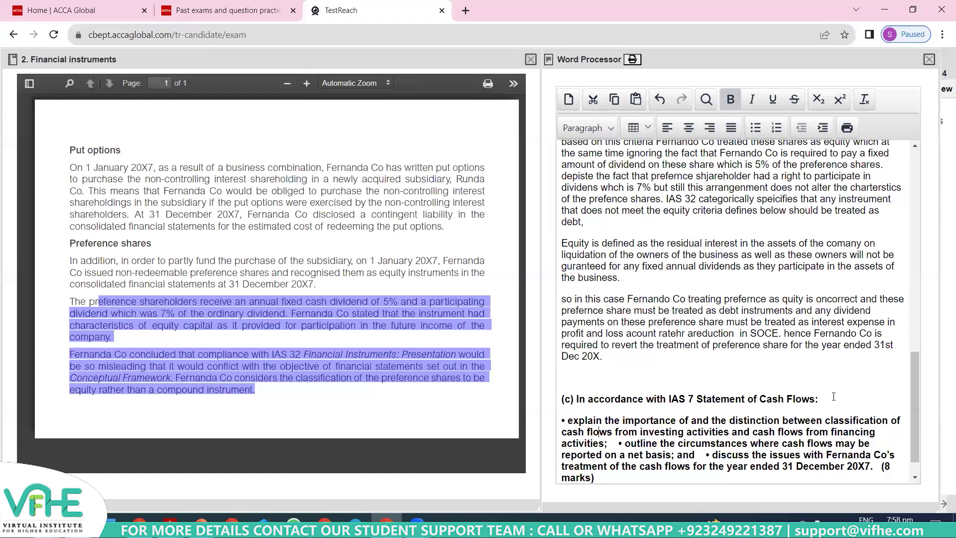
{"action": "key", "text": "Down"}
{"action": "key", "text": "Return"}
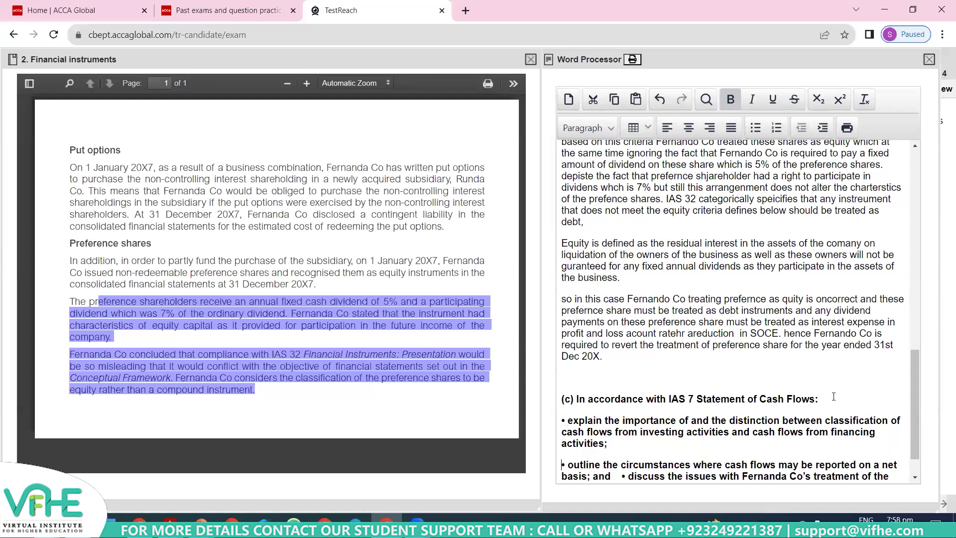
{"action": "key", "text": "Down"}
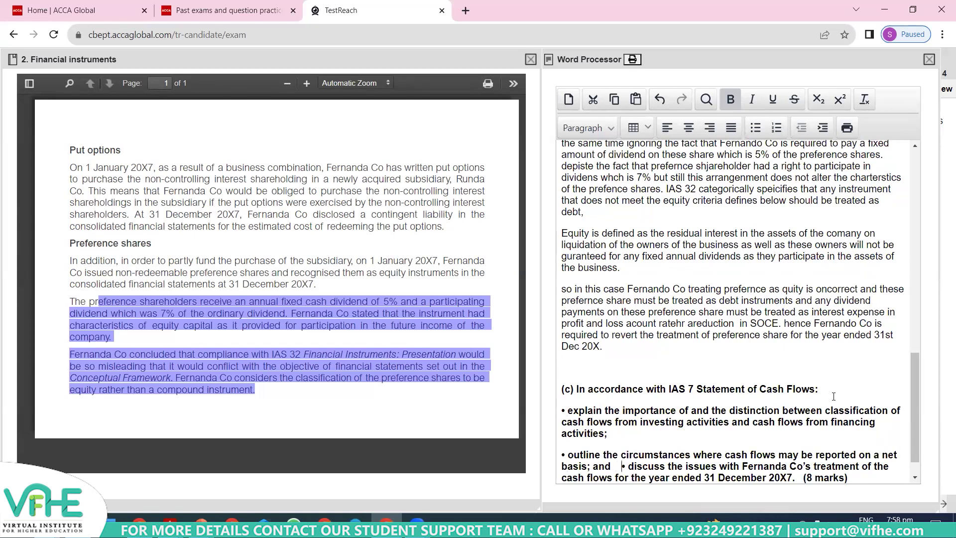
{"action": "key", "text": "Return"}
{"action": "key", "text": "Down"}
{"action": "key", "text": "Down"}
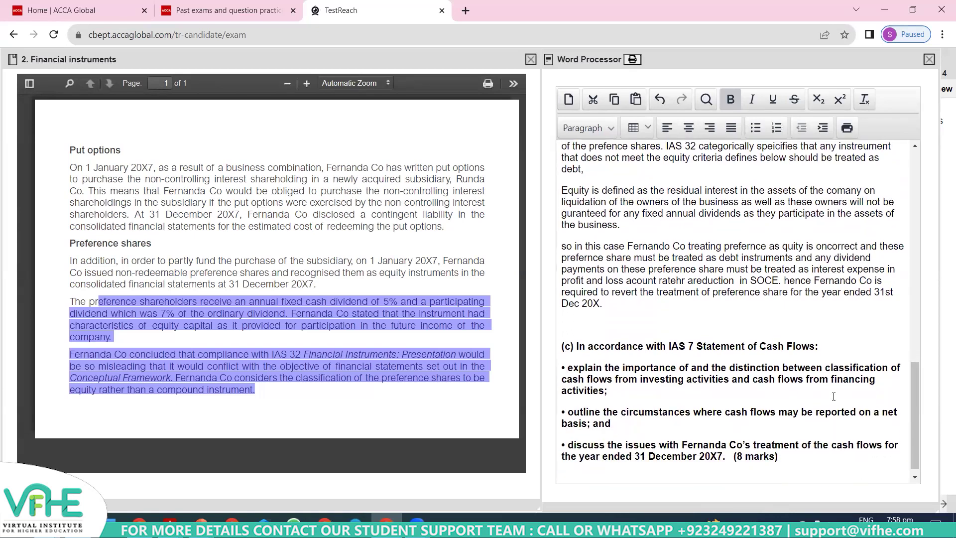
{"action": "key", "text": "Return"}
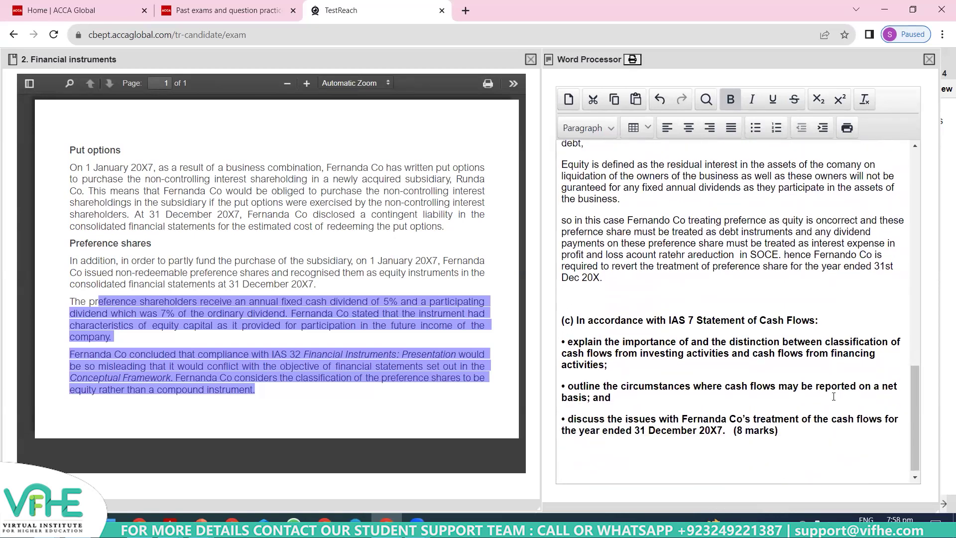
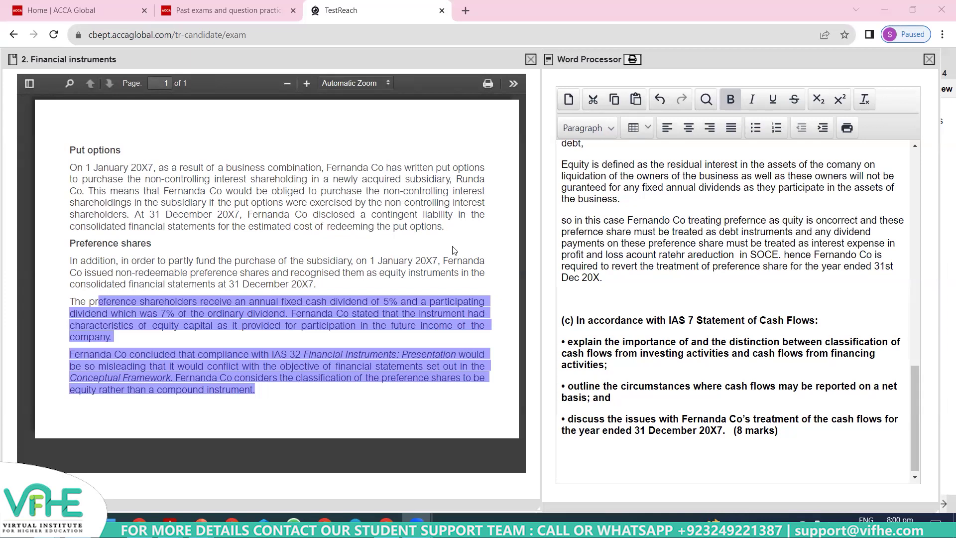
Review the 5% fixed dividend and the 7% participating dividend wording in the Financial instruments exhibit
{"action": "left_click", "coordinate": [453, 250]}
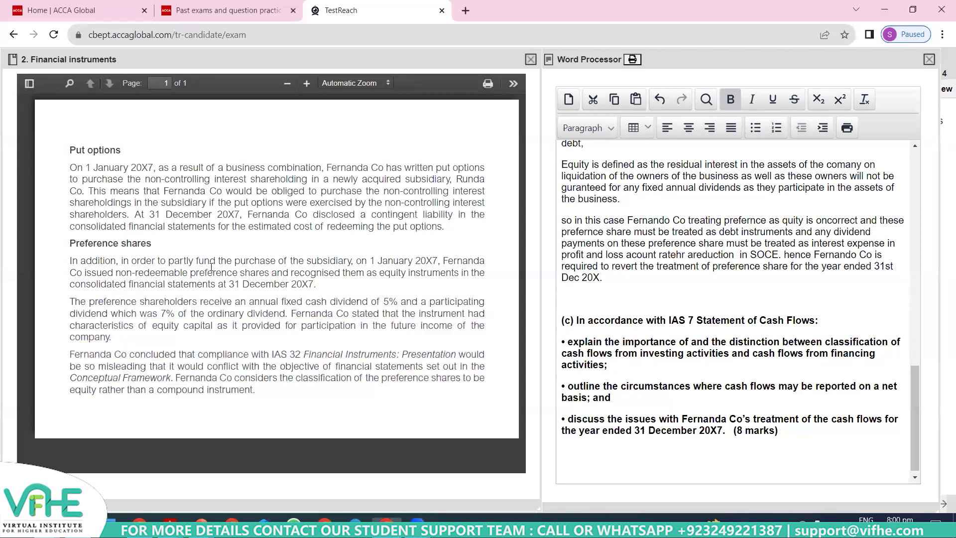
{"action": "left_click_drag", "start_coordinate": [151, 301], "coordinate": [399, 301]}
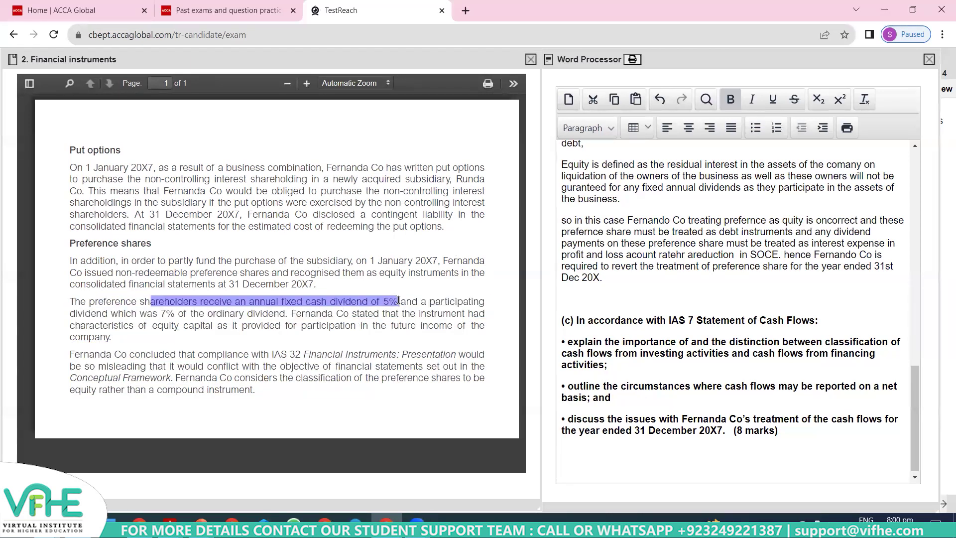
{"action": "left_click_drag", "start_coordinate": [84, 313], "coordinate": [284, 314]}
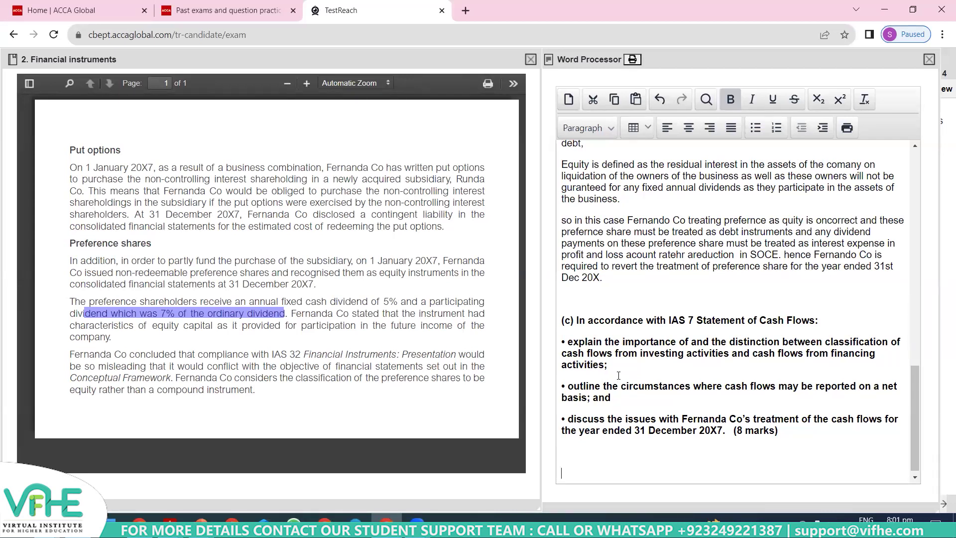
Replace the Financial instruments exhibit with the Cash flow issues exhibit, enlarged beside the answer document
{"action": "left_click", "coordinate": [530, 60]}
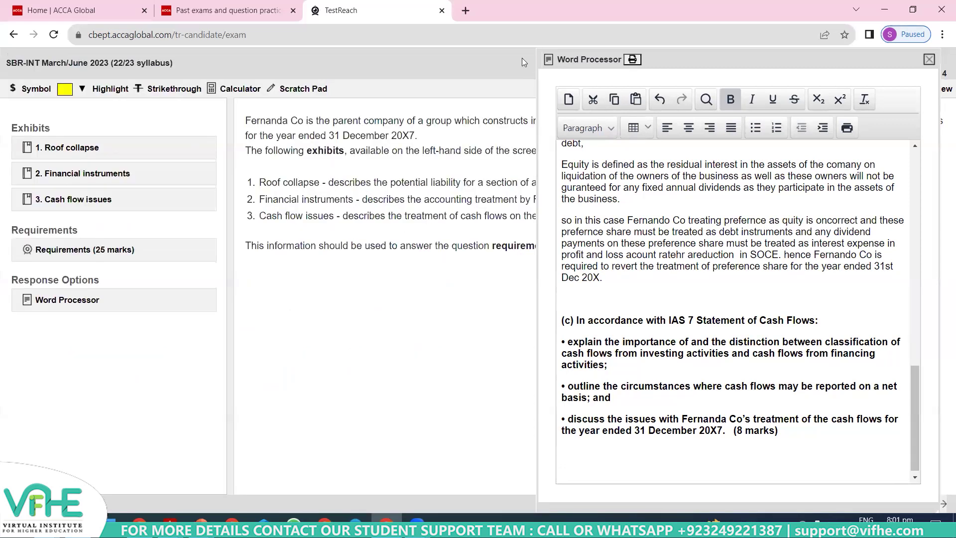
{"action": "left_click", "coordinate": [63, 200]}
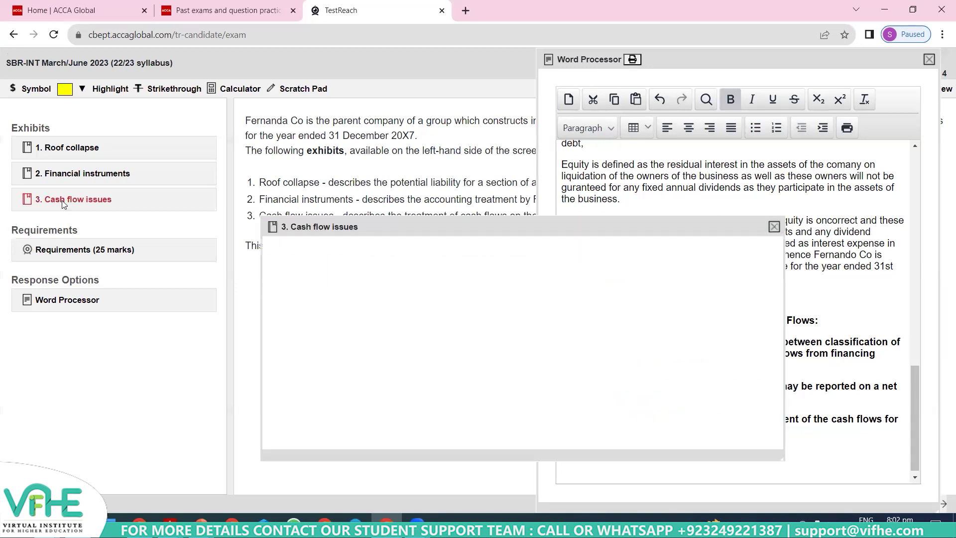
{"action": "left_click_drag", "start_coordinate": [469, 231], "coordinate": [208, 51]}
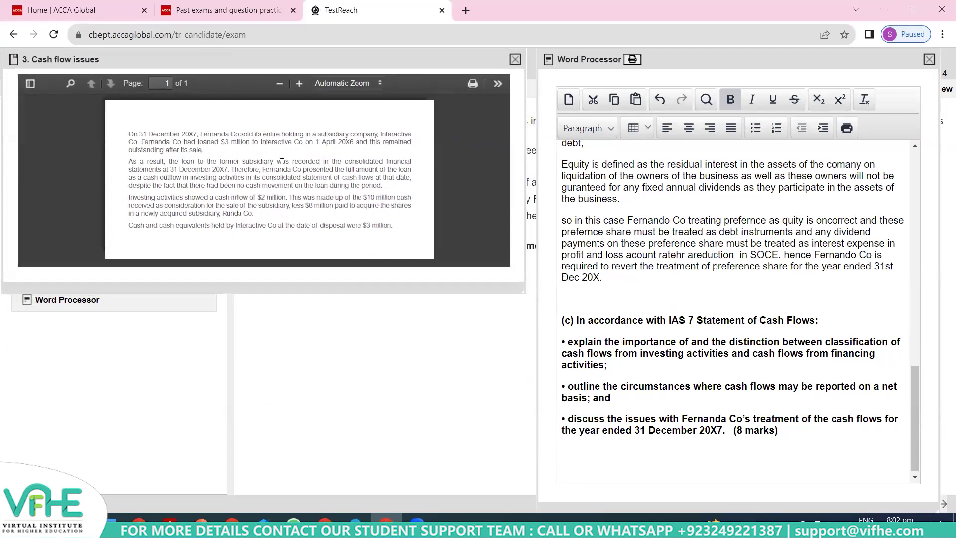
{"action": "left_click_drag", "start_coordinate": [519, 290], "coordinate": [532, 510]}
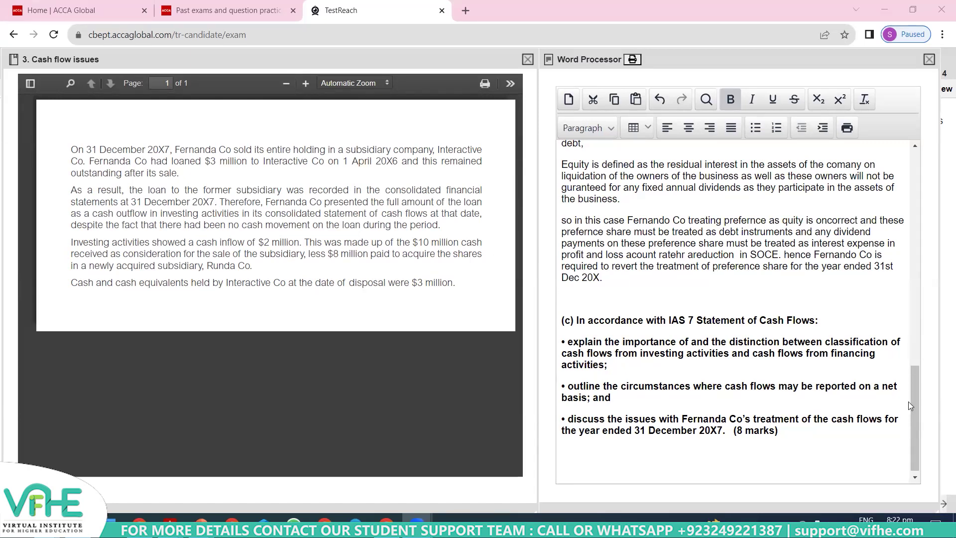
Add several blank lines below the part (c) requirement to make room for the answer
{"action": "left_click", "coordinate": [700, 449]}
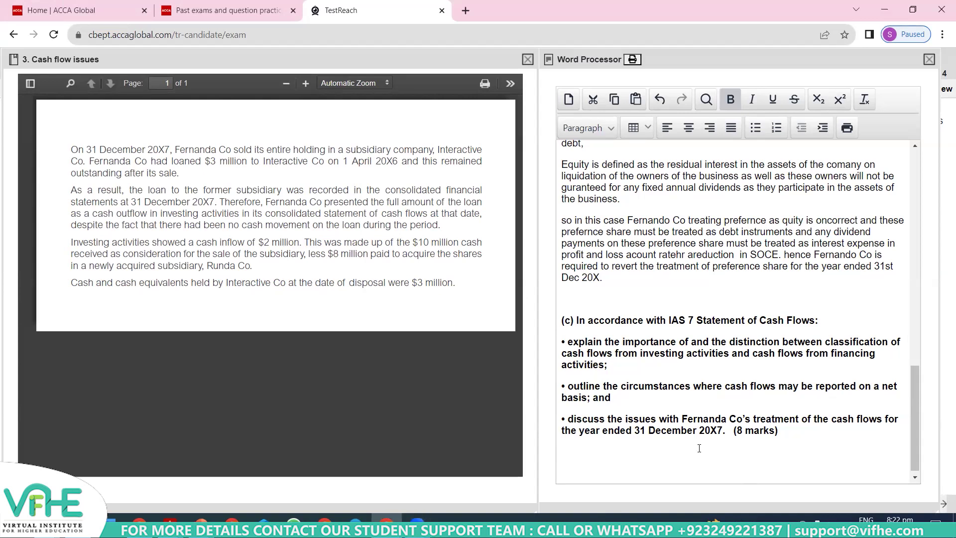
{"action": "key", "text": "Return"}
{"action": "key", "text": "Return"}
{"action": "key", "text": "Return"}
{"action": "key", "text": "Return"}
{"action": "key", "text": "Return"}
{"action": "key", "text": "Return"}
{"action": "key", "text": "Return"}
{"action": "key", "text": "Return"}
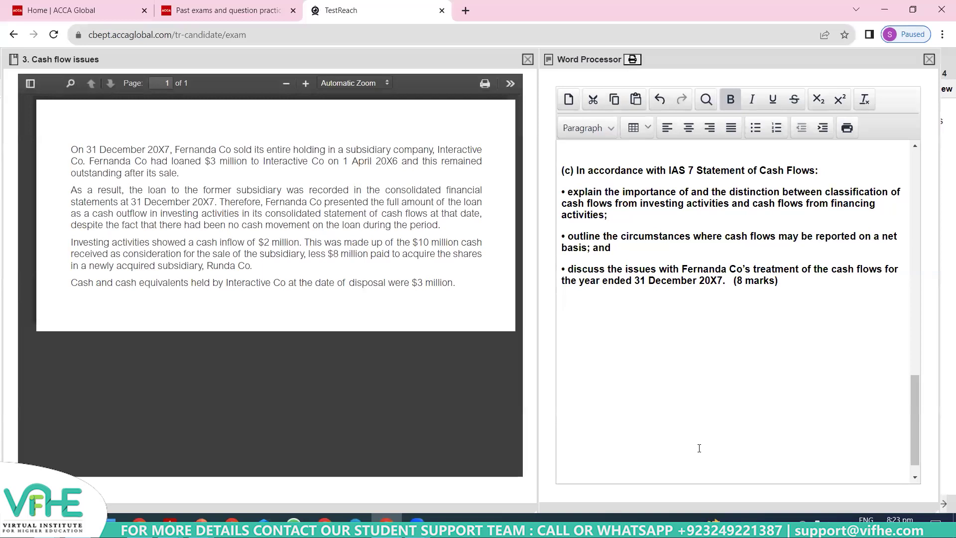
Review the three part (c) bullets on cash flow classification, net basis reporting and Fernanda Co's treatment
{"action": "left_click_drag", "start_coordinate": [569, 269], "coordinate": [783, 287]}
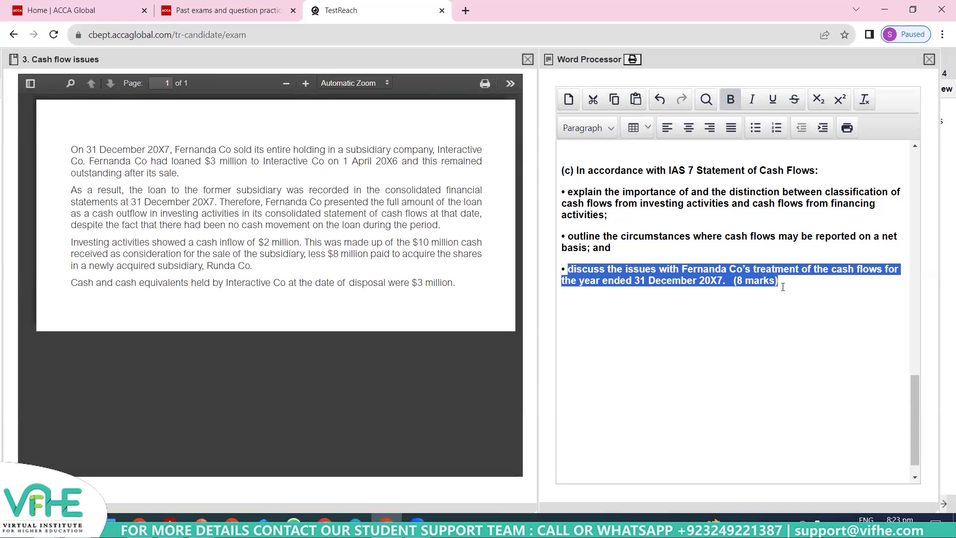
{"action": "left_click_drag", "start_coordinate": [565, 191], "coordinate": [780, 288]}
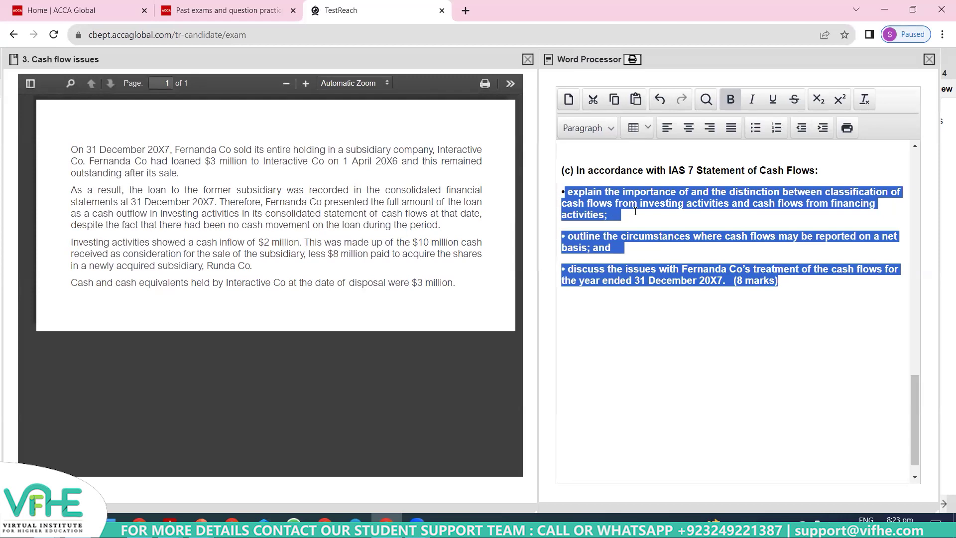
{"action": "left_click", "coordinate": [567, 188]}
{"action": "left_click_drag", "start_coordinate": [567, 188], "coordinate": [615, 248]}
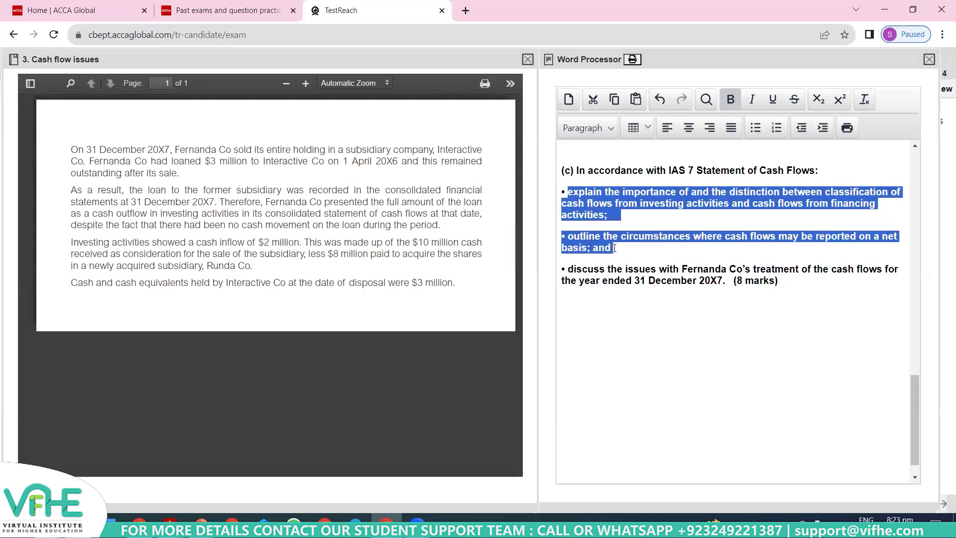
{"action": "left_click_drag", "start_coordinate": [568, 269], "coordinate": [745, 282]}
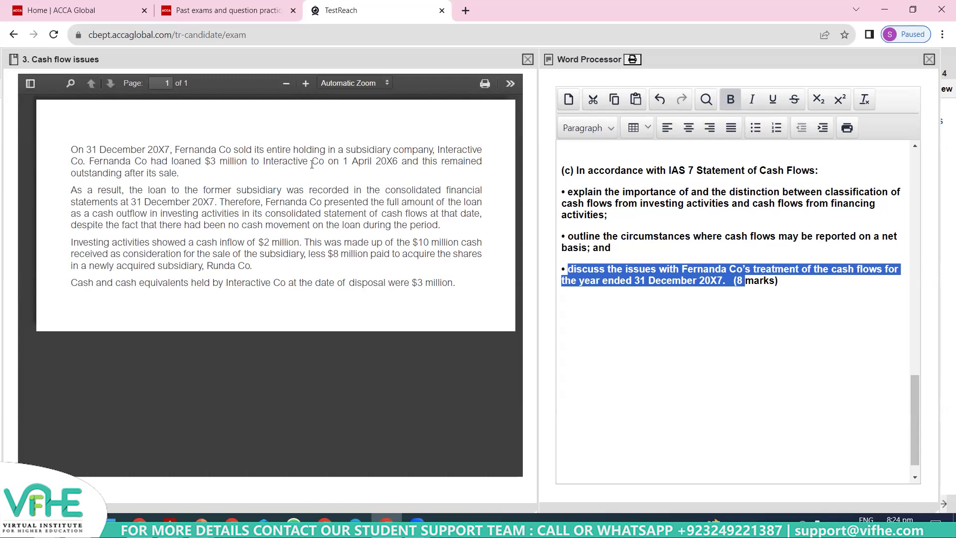
Insert a blank answer line after both the "explain the importance" bullet and the "outline the circumstances" bullet
{"action": "left_click", "coordinate": [619, 215]}
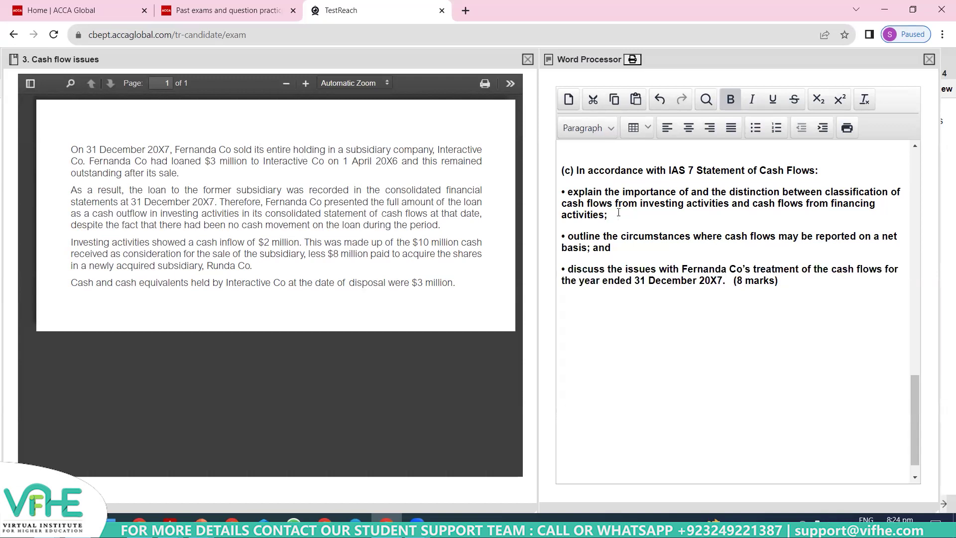
{"action": "key", "text": "Return"}
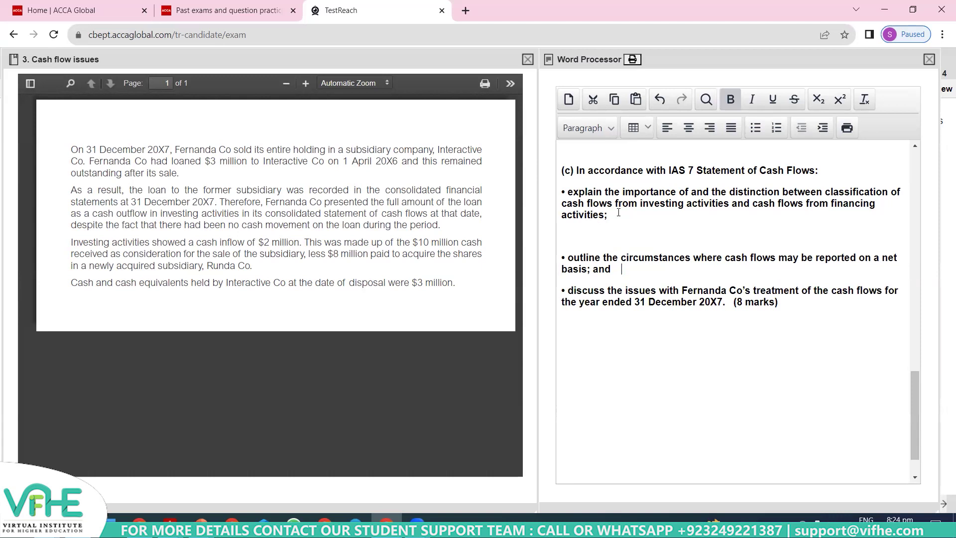
{"action": "key", "text": "Return"}
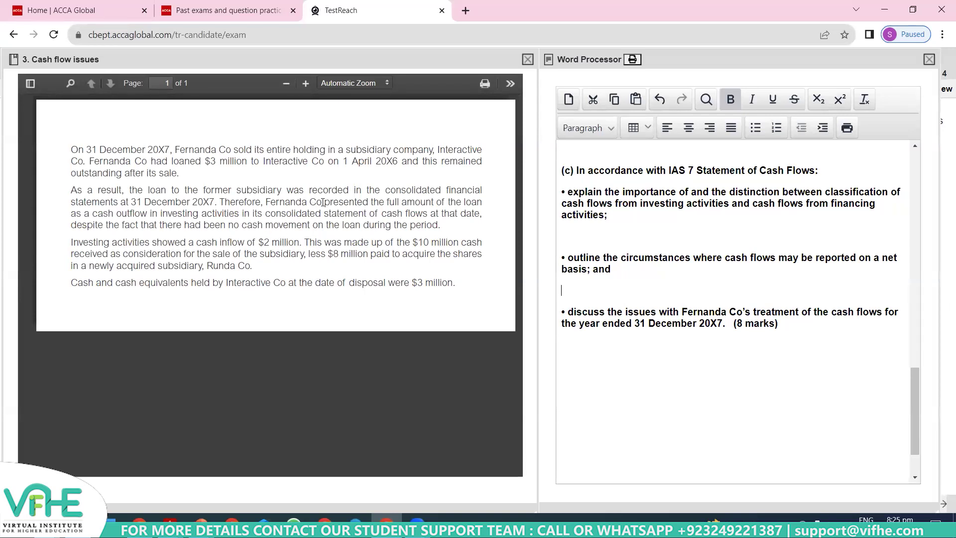
Examine the exhibit's passage on presenting the full loan as an investing cash outflow despite no cash movement
{"action": "left_click_drag", "start_coordinate": [324, 201], "coordinate": [444, 202]}
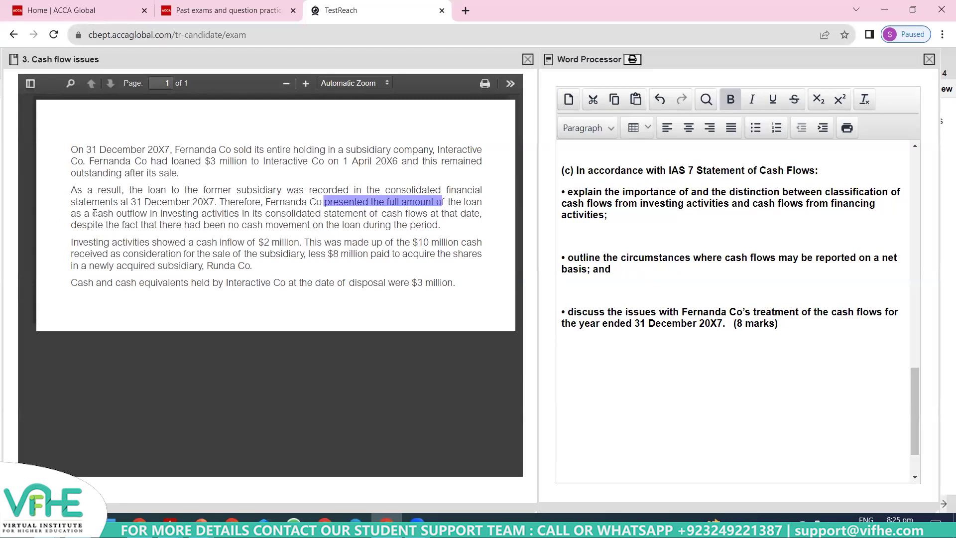
{"action": "left_click", "coordinate": [197, 215]}
{"action": "left_click_drag", "start_coordinate": [92, 214], "coordinate": [440, 225]}
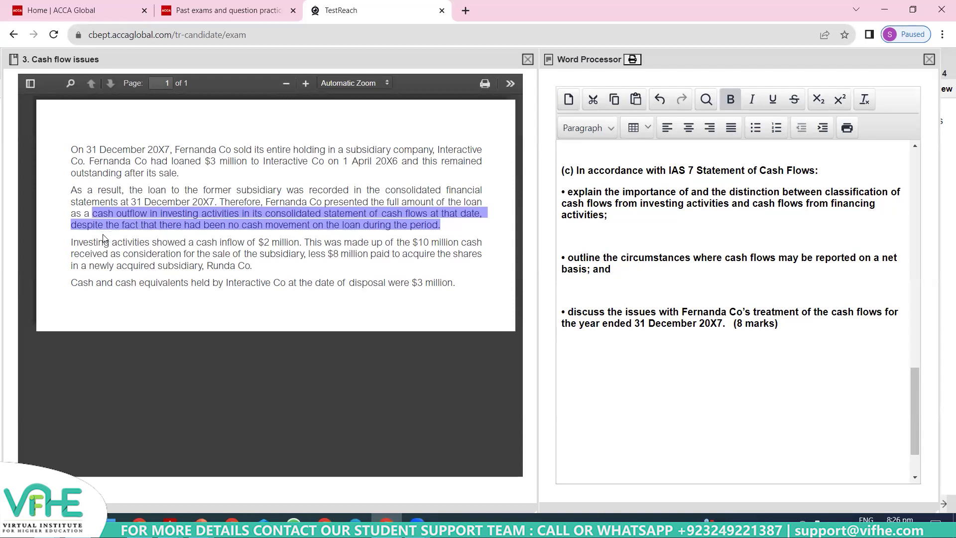
Examine the exhibit's $10 million sale consideration, $8 million Runda Co acquisition and Interactive Co's cash balance against the net basis bullet
{"action": "left_click", "coordinate": [156, 240]}
{"action": "left_click_drag", "start_coordinate": [83, 243], "coordinate": [474, 243]}
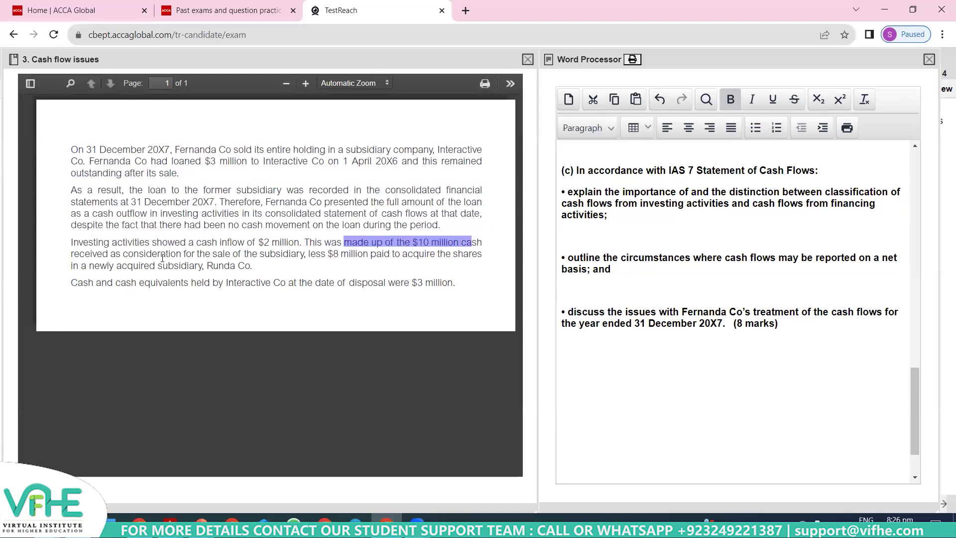
{"action": "left_click_drag", "start_coordinate": [103, 253], "coordinate": [305, 258]}
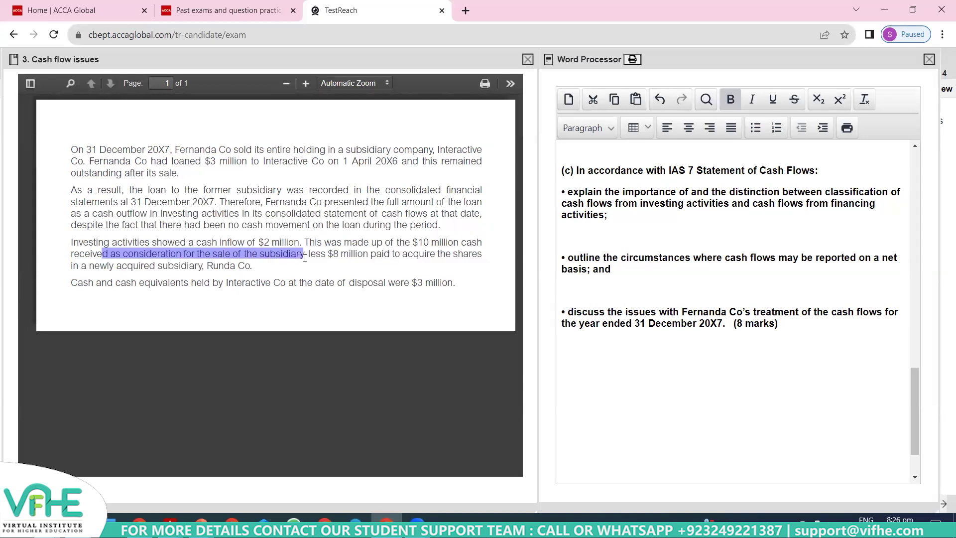
{"action": "left_click_drag", "start_coordinate": [412, 243], "coordinate": [446, 243]}
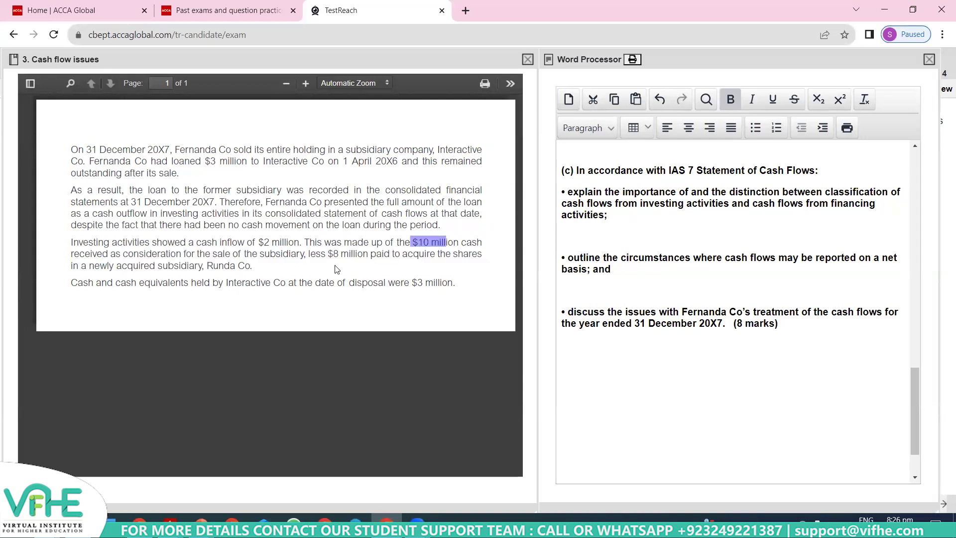
{"action": "left_click_drag", "start_coordinate": [323, 254], "coordinate": [453, 254]}
{"action": "mouse_move", "coordinate": [265, 276]}
{"action": "left_mouse_down"}
{"action": "mouse_move", "coordinate": [266, 267]}
{"action": "mouse_move", "coordinate": [252, 265]}
{"action": "left_mouse_up"}
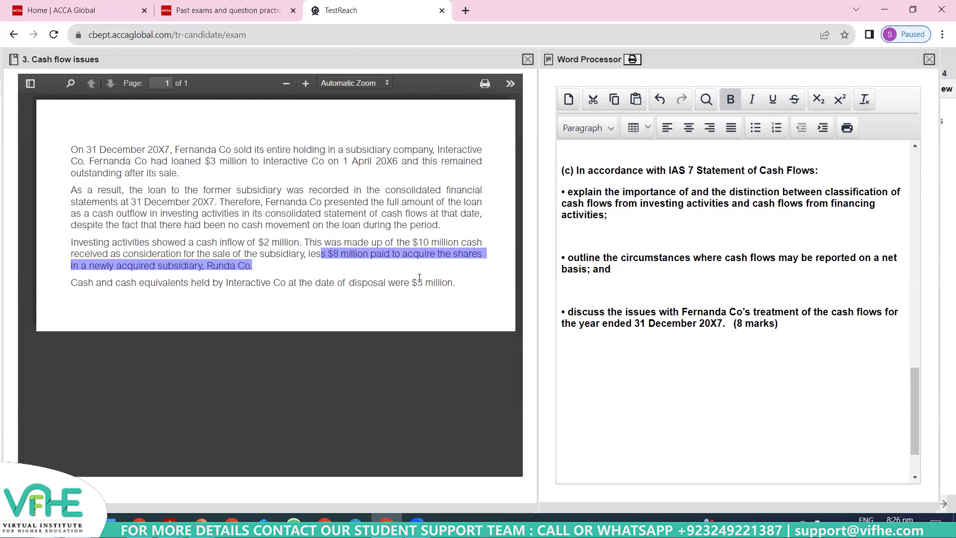
{"action": "left_click_drag", "start_coordinate": [617, 273], "coordinate": [559, 256]}
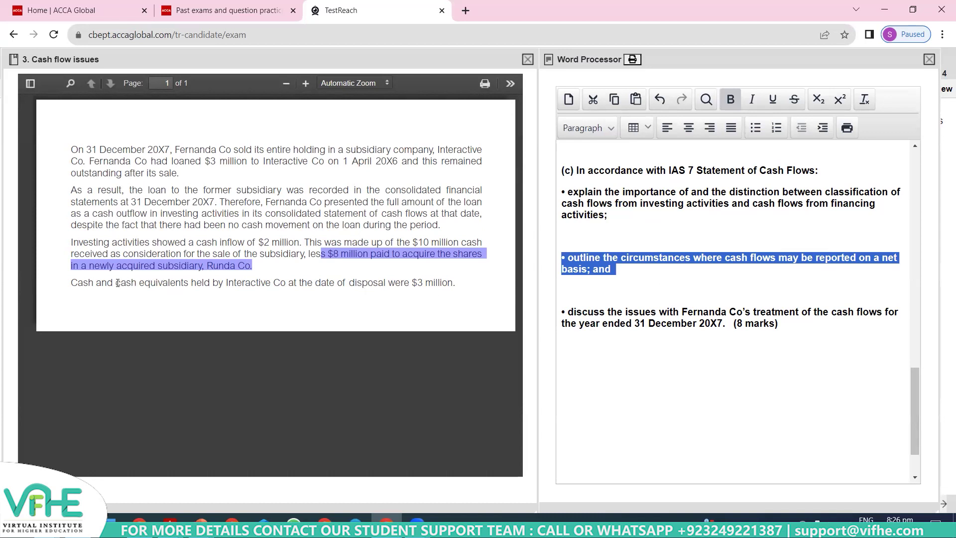
{"action": "left_click_drag", "start_coordinate": [227, 282], "coordinate": [283, 283]}
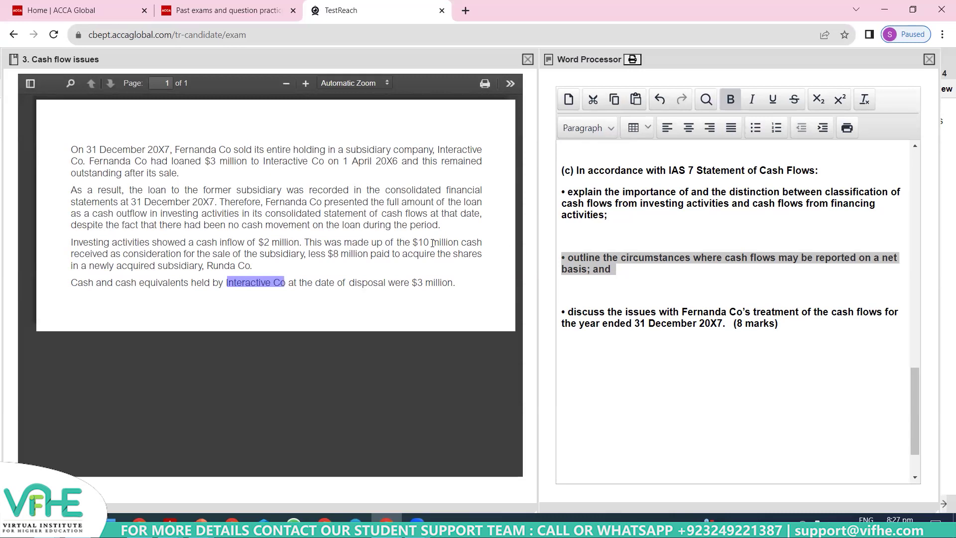
Start the first bullet's answer in non-bold text, stating that cashflows is an important component of financial statements based on cash basis of accounting
{"action": "left_click", "coordinate": [650, 228]}
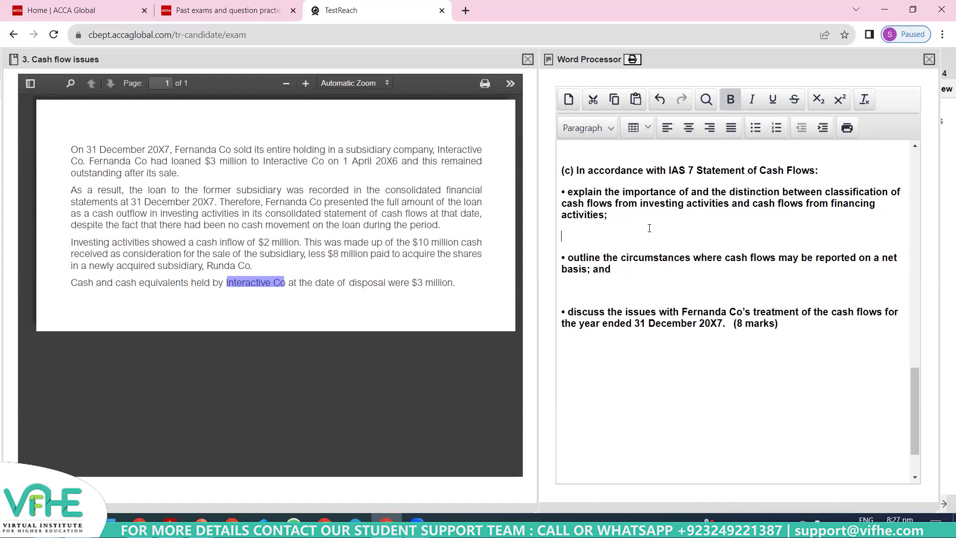
{"action": "type", "text": "Cashflows is an important"}
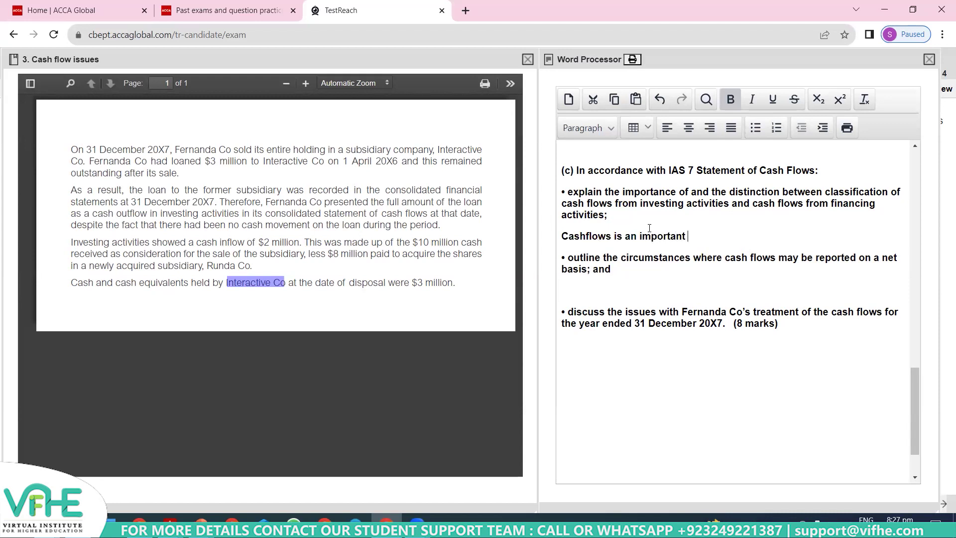
{"action": "key", "text": "shift+End"}
{"action": "key", "text": "ctrl+b"}
{"action": "key", "text": "End"}
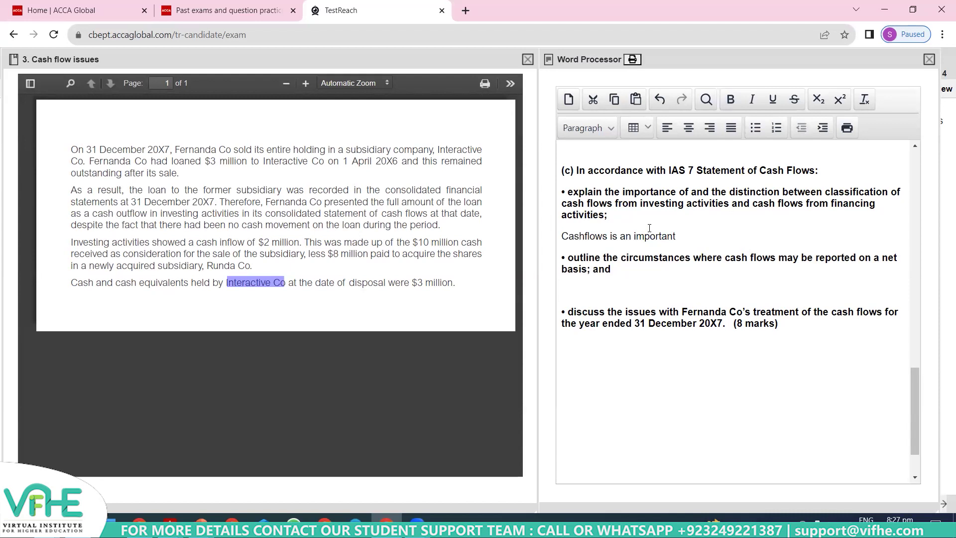
{"action": "type", "text": "component of financial s"}
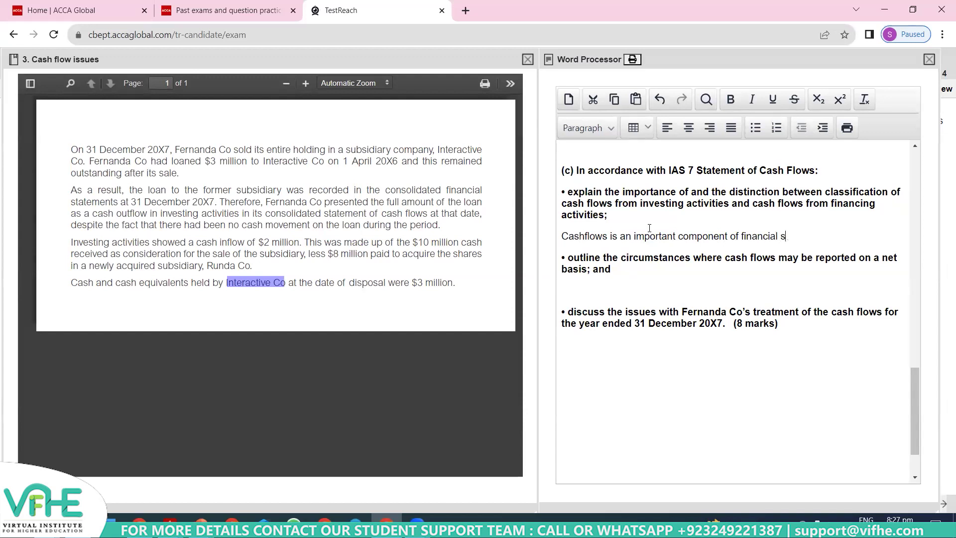
{"action": "type", "text": "tatmetns which is based on "}
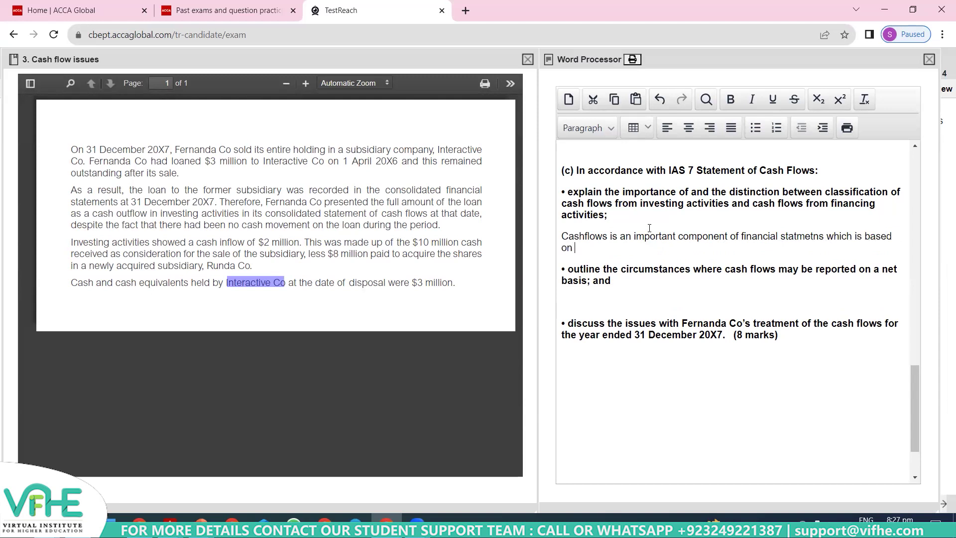
{"action": "type", "text": "cash basis of accounitng and "}
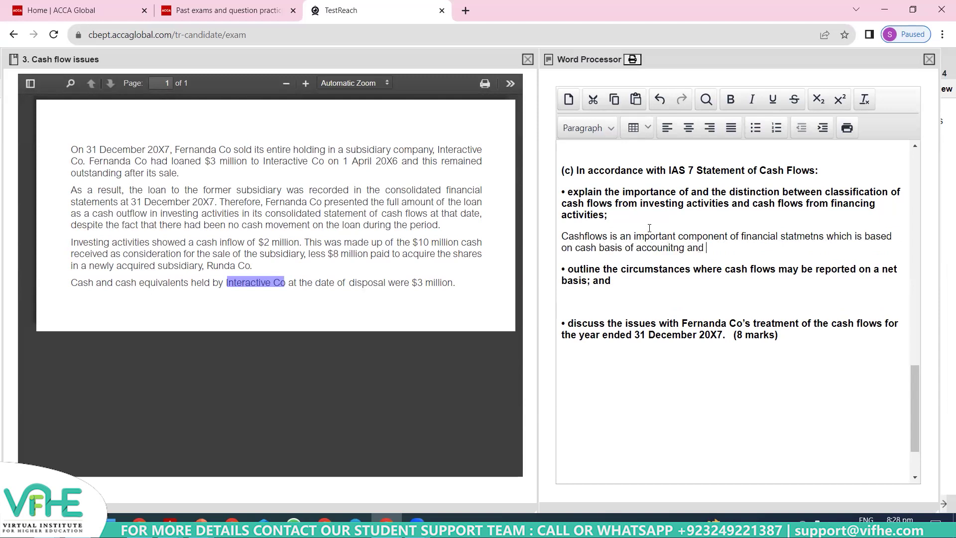
Continue the sentence with how it provides information about the cash balances held by the company as well as cash spending and receipts
{"action": "type", "text": "provides informqationo ab"}
{"action": "key", "text": "BackSpace"}
{"action": "key", "text": "BackSpace"}
{"action": "key", "text": "BackSpace"}
{"action": "key", "text": "BackSpace"}
{"action": "key", "text": "BackSpace"}
{"action": "key", "text": "BackSpace"}
{"action": "key", "text": "BackSpace"}
{"action": "key", "text": "BackSpace"}
{"action": "key", "text": "BackSpace"}
{"action": "key", "text": "BackSpace"}
{"action": "type", "text": "ation abut h"}
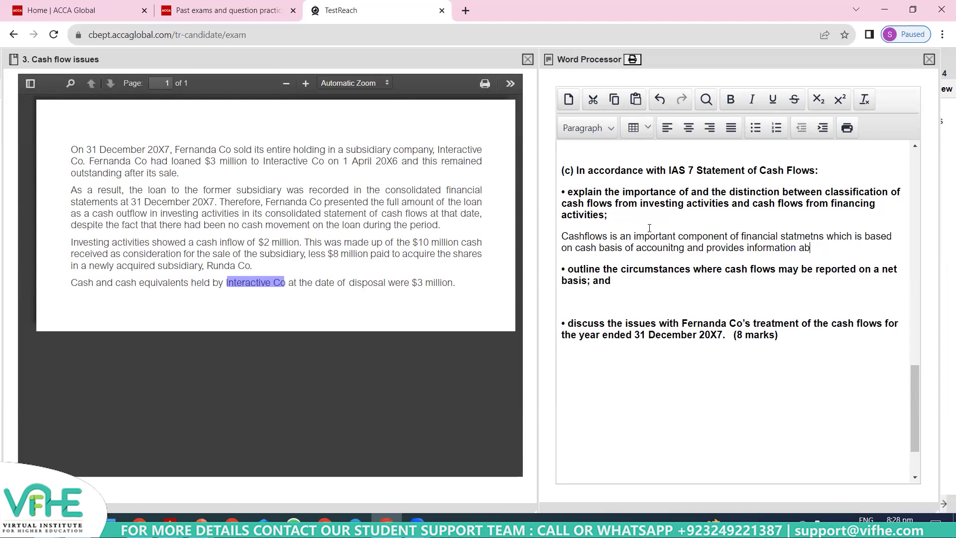
{"action": "key", "text": "BackSpace"}
{"action": "key", "text": "BackSpace"}
{"action": "key", "text": "BackSpace"}
{"action": "type", "text": "ot the cash balances "}
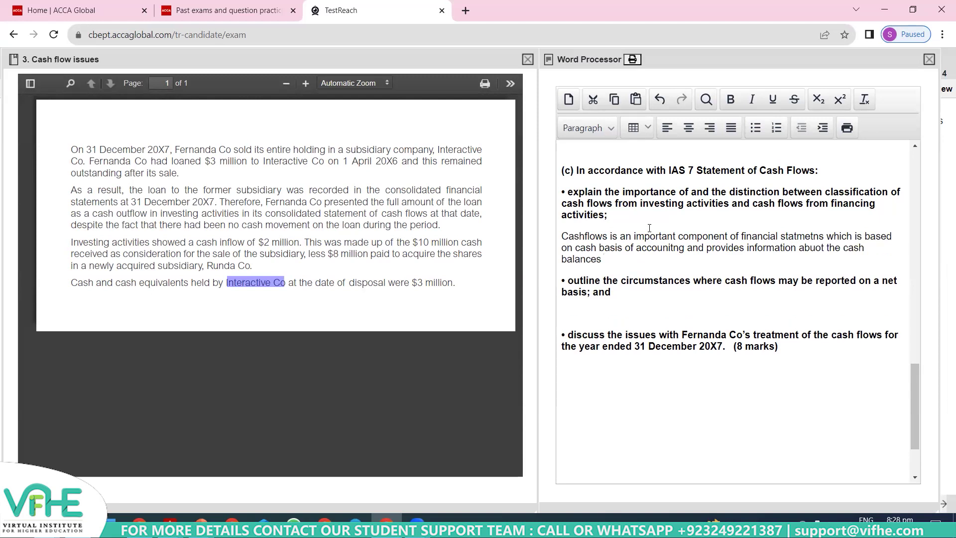
{"action": "type", "text": "held by the company as well as "}
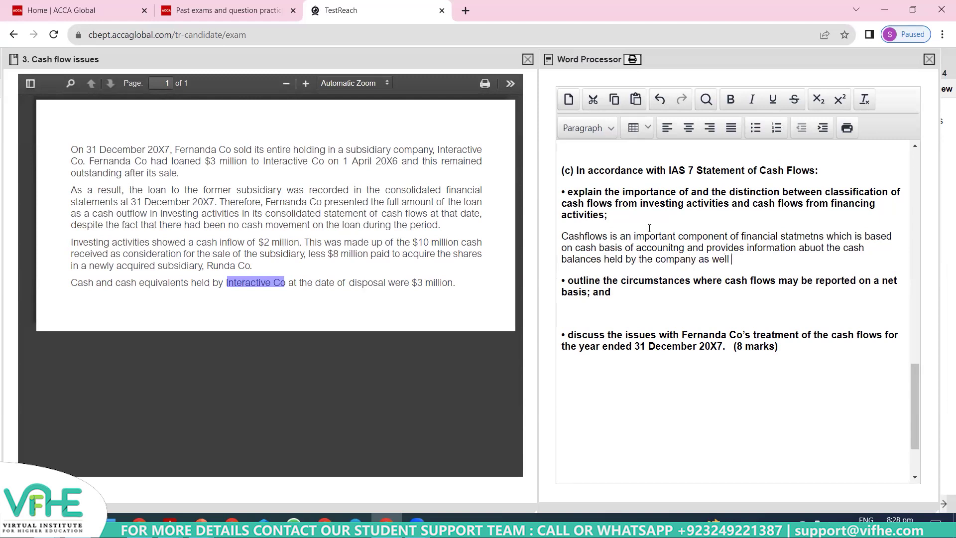
{"action": "type", "text": "cash spending and res"}
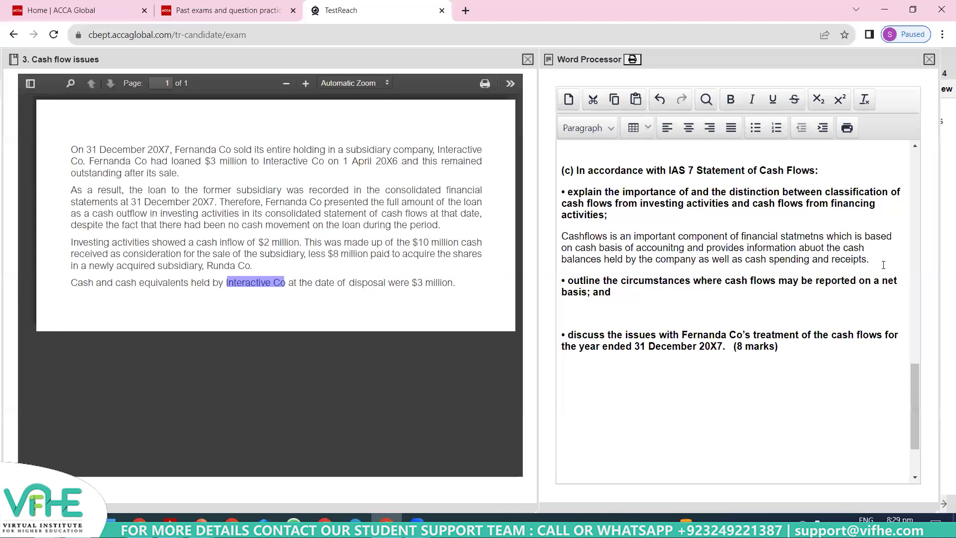
Add that the cashflow statement is divided among three categories including cash flows from operations, investing and financing, with blank lines below
{"action": "type", "text": "cash spending and receipts. cashflow stat"}
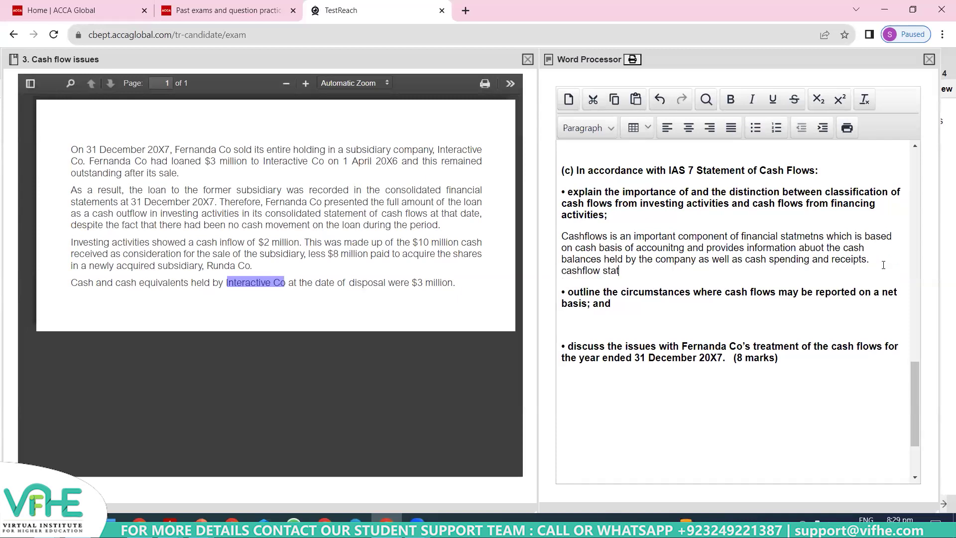
{"action": "type", "text": "ement i"}
{"action": "type", "text": "s divided amo"}
{"action": "type", "text": "j ng"}
{"action": "key", "text": "BackSpace"}
{"action": "key", "text": "BackSpace"}
{"action": "key", "text": "BackSpace"}
{"action": "key", "text": "BackSpace"}
{"action": "key", "text": "BackSpace"}
{"action": "type", "text": "ng three ca"}
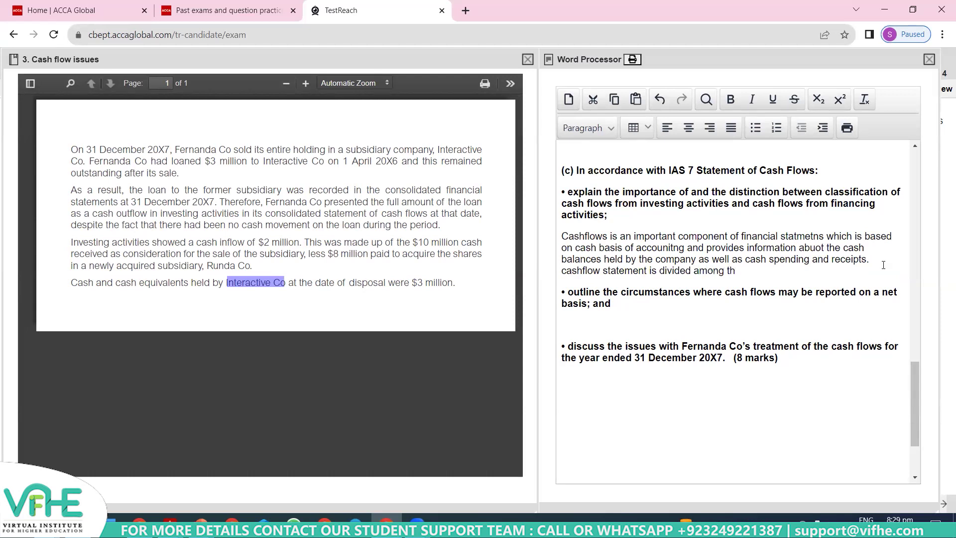
{"action": "type", "text": "tegoreis"}
{"action": "key", "text": "BackSpace"}
{"action": "key", "text": "BackSpace"}
{"action": "key", "text": "BackSpace"}
{"action": "key", "text": "BackSpace"}
{"action": "type", "text": "ies inclduing cash flows from operations, investing and"}
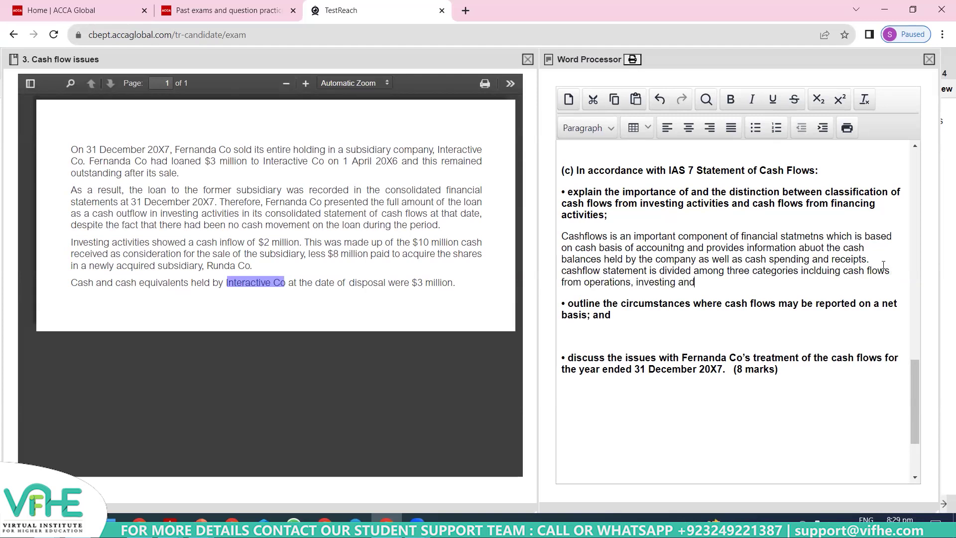
{"action": "type", "text": " financing."}
{"action": "key", "text": "Return"}
{"action": "key", "text": "Return"}
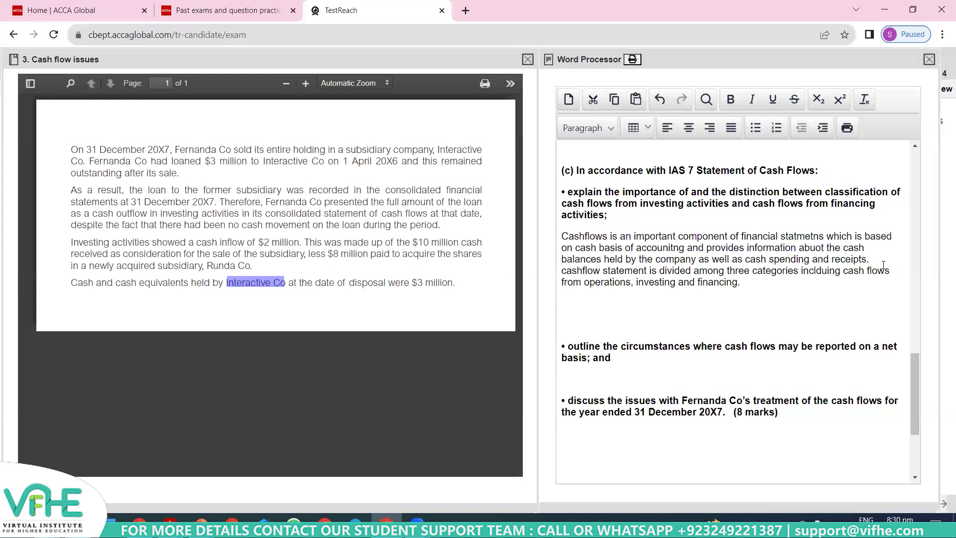
Write in a new paragraph that investing activities cashflows explains how the company had invested its cash balances to generate long term and sustainable cash
{"action": "type", "text": "investing"}
{"action": "type", "text": "activities cashflows "}
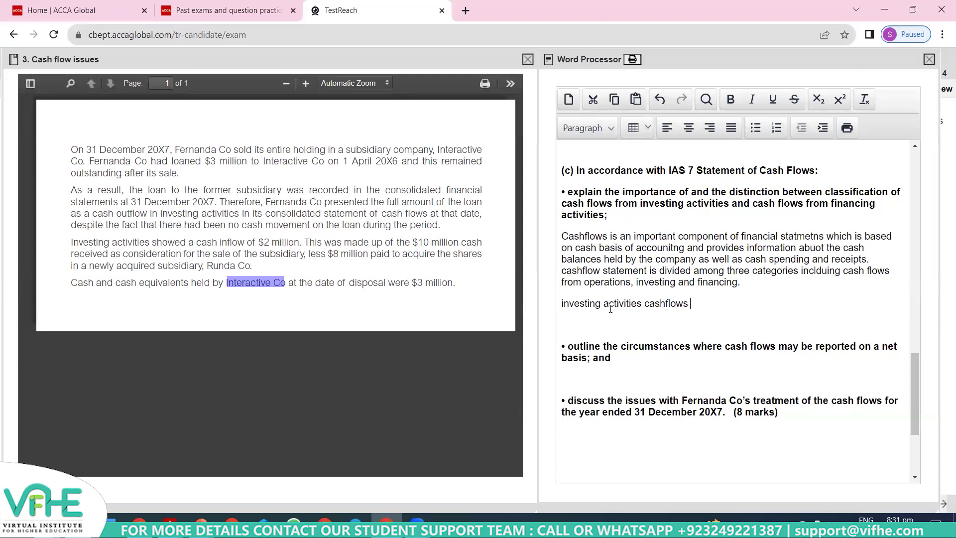
{"action": "type", "text": "explains how comany had invested its cash"}
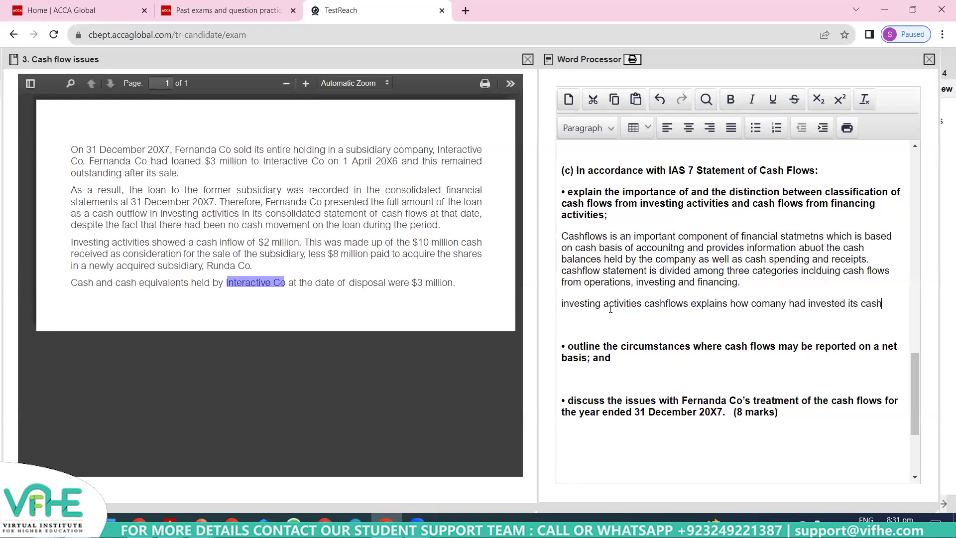
{"action": "type", "text": " balnces to gene"}
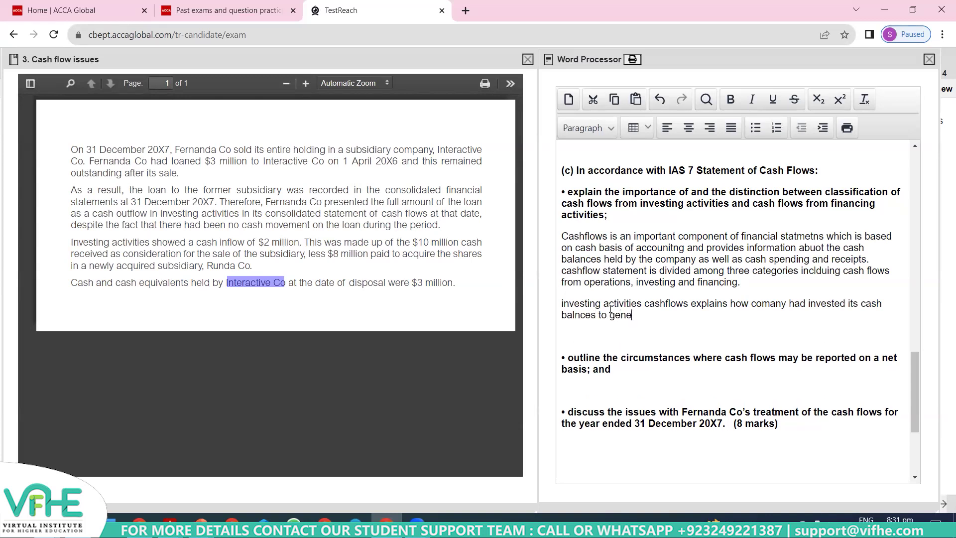
{"action": "type", "text": "rate liong terms"}
{"action": "key", "text": "BackSpace"}
{"action": "key", "text": "BackSpace"}
{"action": "key", "text": "BackSpace"}
{"action": "key", "text": "BackSpace"}
{"action": "key", "text": "BackSpace"}
{"action": "key", "text": "BackSpace"}
{"action": "key", "text": "BackSpace"}
{"action": "key", "text": "BackSpace"}
{"action": "key", "text": "BackSpace"}
{"action": "key", "text": "BackSpace"}
{"action": "key", "text": "BackSpace"}
{"action": "type", "text": "ong term and susta"}
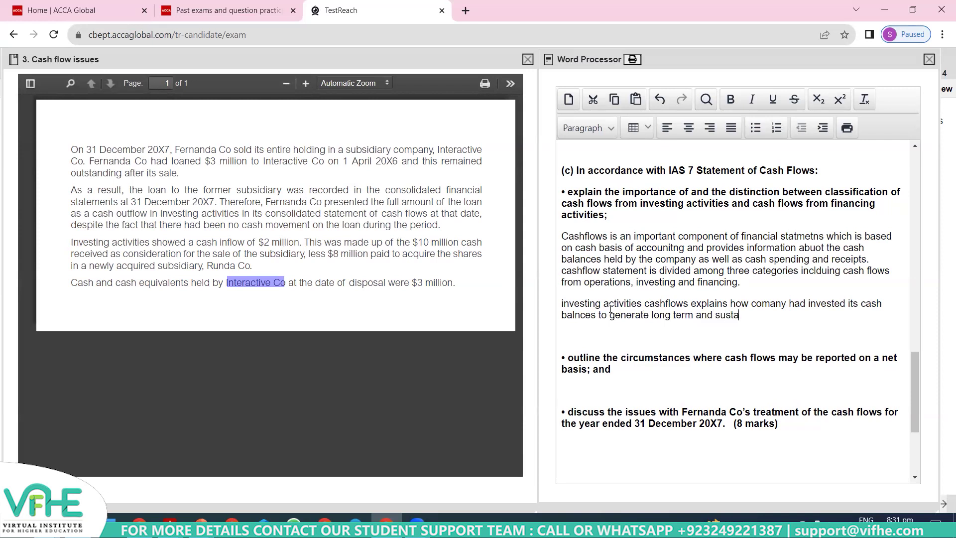
{"action": "type", "text": "inable cash."}
Add that this category explains how efficient management is in investing its cash balances and how cash generated from such investments will help business grow
{"action": "type", "text": "so this catef"}
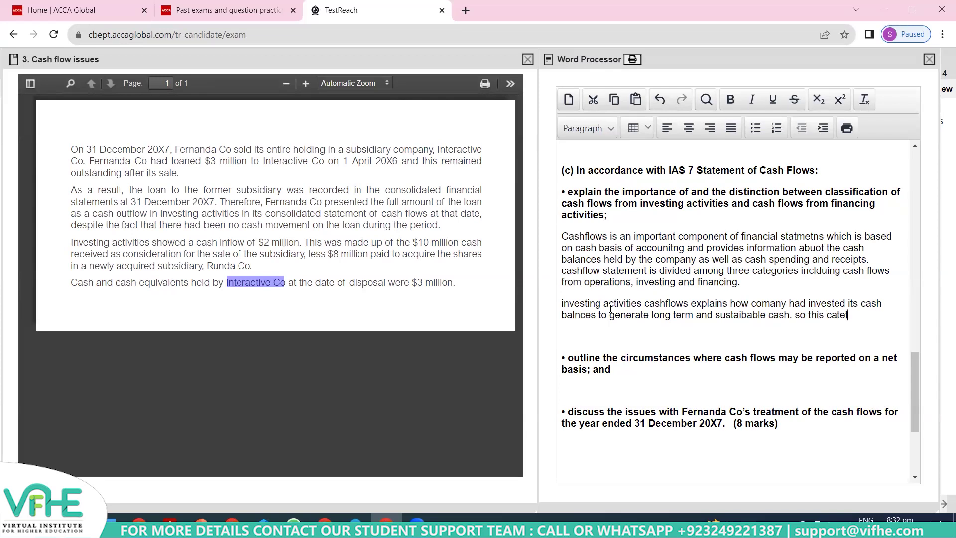
{"action": "key", "text": "BackSpace"}
{"action": "type", "text": "gory explains how eff"}
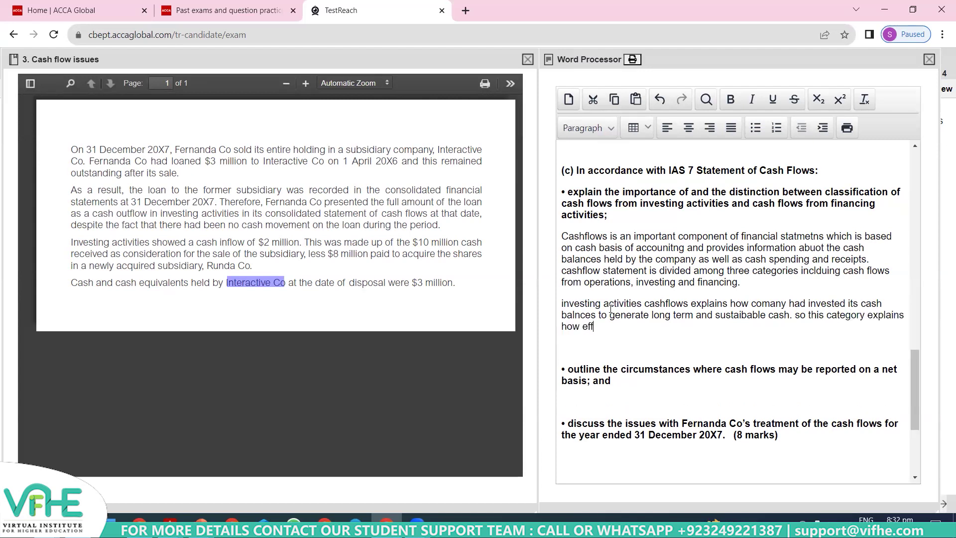
{"action": "type", "text": "cient managemnt in in"}
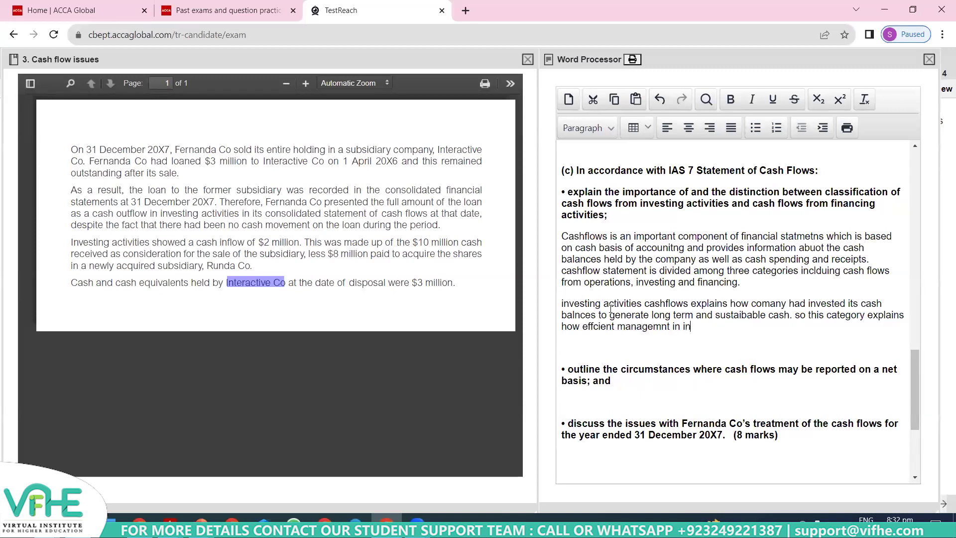
{"action": "type", "text": "vesting its cash balances and how ca"}
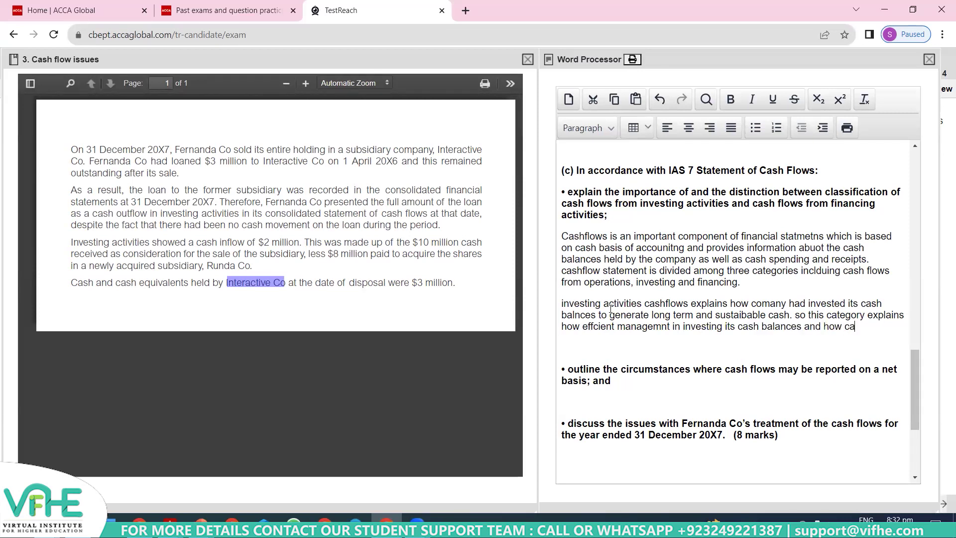
{"action": "type", "text": "sh will be gene"}
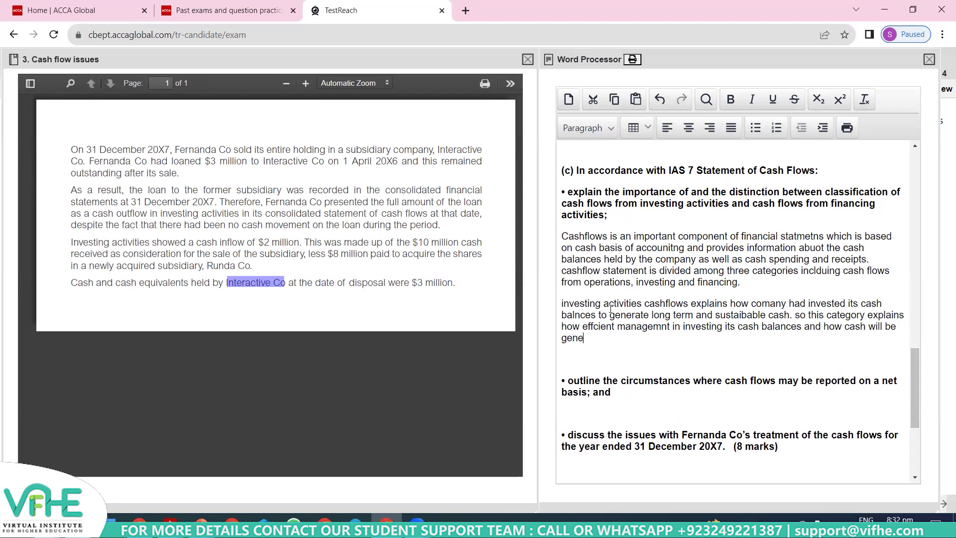
{"action": "type", "text": "rated from suhc"}
{"action": "type", "text": " inves"}
{"action": "key", "text": "BackSpace"}
{"action": "key", "text": "BackSpace"}
{"action": "key", "text": "BackSpace"}
{"action": "key", "text": "BackSpace"}
{"action": "key", "text": "BackSpace"}
{"action": "key", "text": "BackSpace"}
{"action": "key", "text": "BackSpace"}
{"action": "key", "text": "BackSpace"}
{"action": "type", "text": "ch investments that will "}
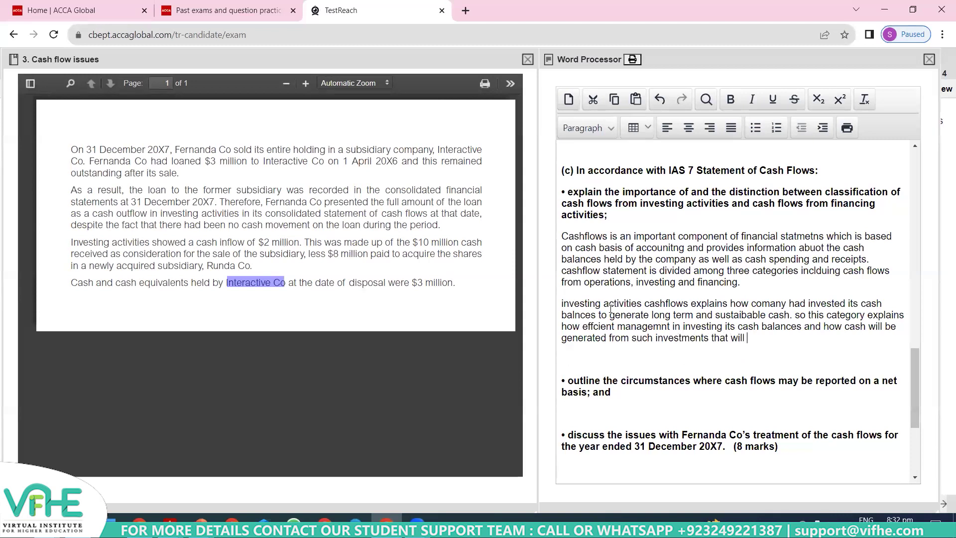
{"action": "type", "text": "help business grow future."}
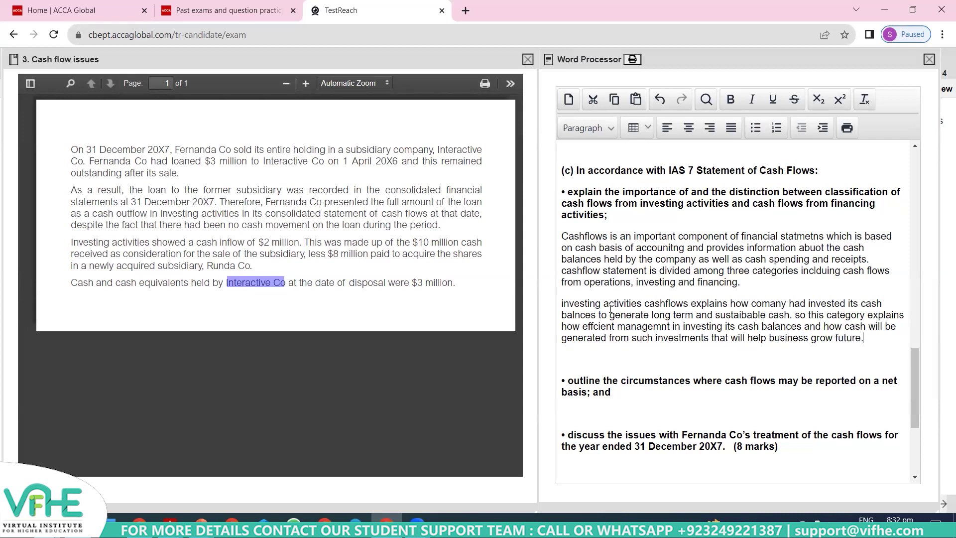
Write in a new paragraph that financing activities on the other hand provides insight into the financing aspects of the business
{"action": "key", "text": "Return"}
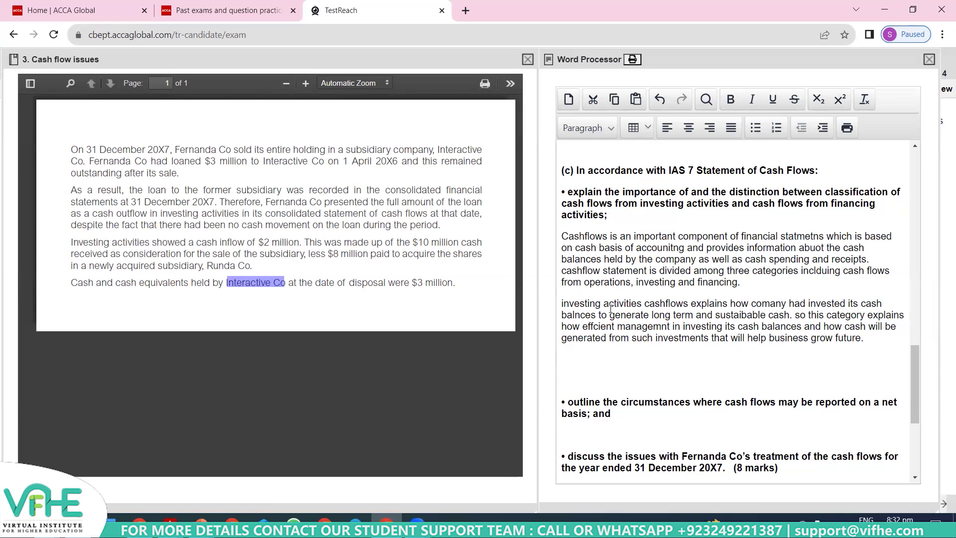
{"action": "type", "text": "Finan"}
{"action": "type", "text": "cing activitie"}
{"action": "type", "text": "s on the other han"}
{"action": "type", "text": "d explains"}
{"action": "key", "text": "BackSpace"}
{"action": "key", "text": "BackSpace"}
{"action": "key", "text": "BackSpace"}
{"action": "key", "text": "BackSpace"}
{"action": "key", "text": "BackSpace"}
{"action": "key", "text": "BackSpace"}
{"action": "key", "text": "BackSpace"}
{"action": "key", "text": "BackSpace"}
{"action": "key", "text": "BackSpace"}
{"action": "type", "text": "prov"}
{"action": "type", "text": "ides detialas"}
{"action": "key", "text": "BackSpace"}
{"action": "key", "text": "BackSpace"}
{"action": "key", "text": "BackSpace"}
{"action": "key", "text": "BackSpace"}
{"action": "key", "text": "BackSpace"}
{"action": "key", "text": "BackSpace"}
{"action": "key", "text": "BackSpace"}
{"action": "key", "text": "BackSpace"}
{"action": "key", "text": "BackSpace"}
{"action": "type", "text": "insight into "}
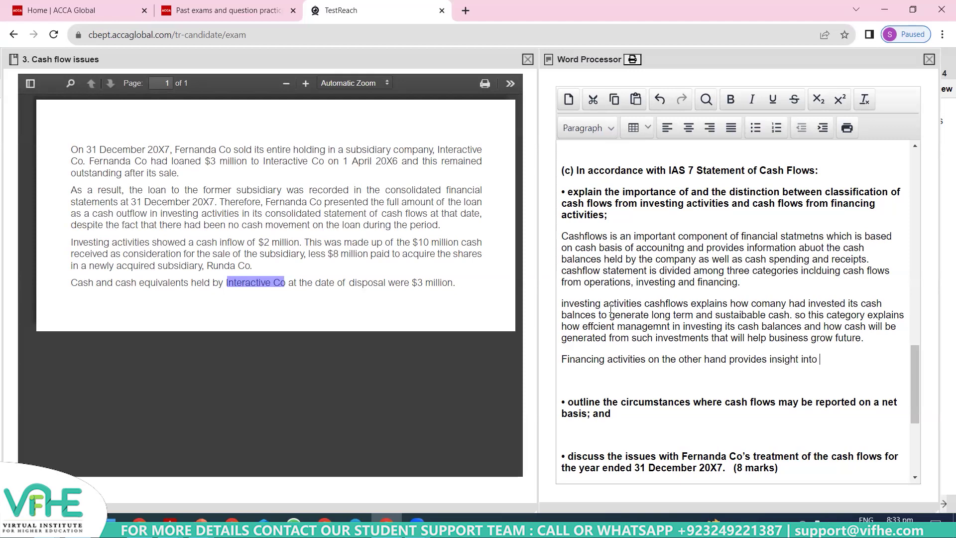
{"action": "type", "text": "the financing aspect s of th"}
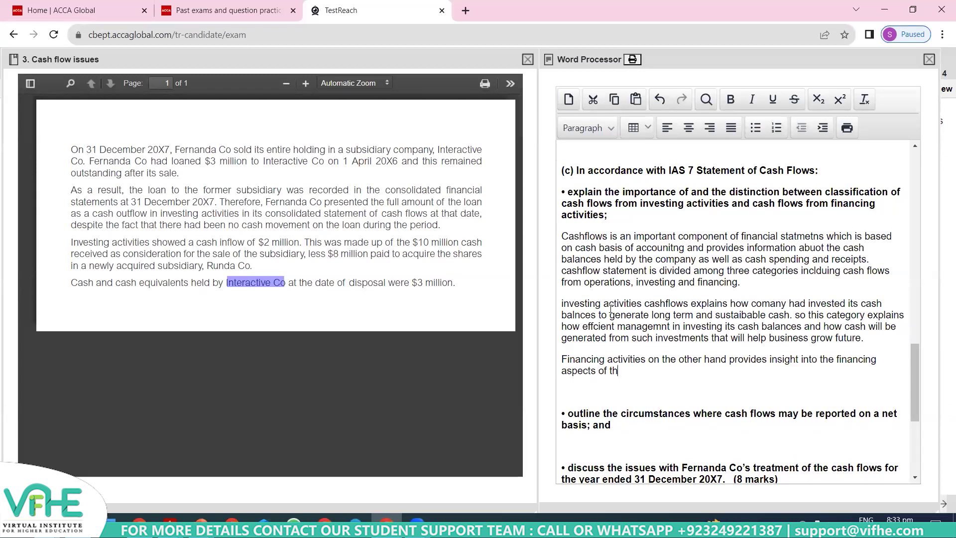
{"action": "type", "text": "e business "}
Add that this will provide the detailed evaluation of the reliance of the business on its financial resources including equity and long term debt
{"action": "type", "text": " this will "}
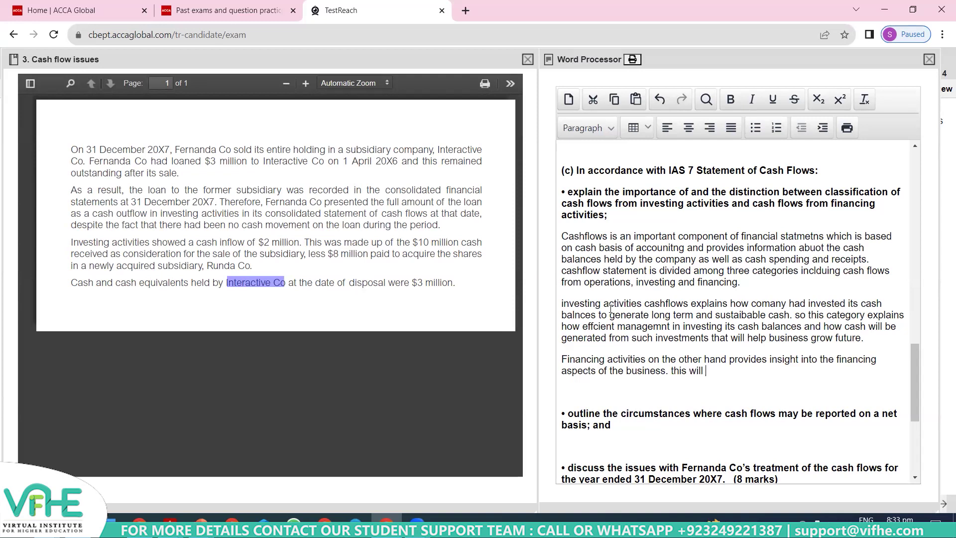
{"action": "type", "text": "prvide the detaila evalautio"}
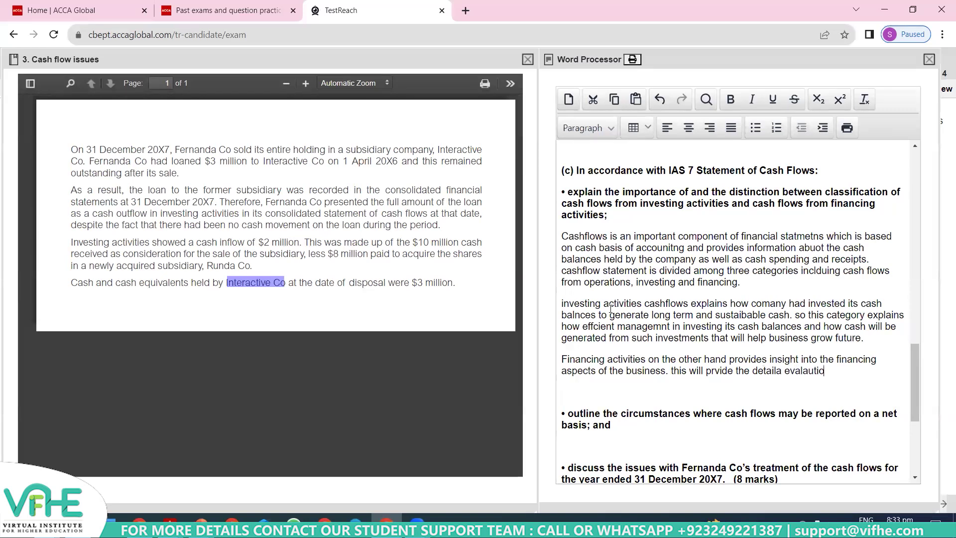
{"action": "type", "text": "no fo the"}
{"action": "key", "text": "BackSpace"}
{"action": "key", "text": "BackSpace"}
{"action": "key", "text": "BackSpace"}
{"action": "key", "text": "BackSpace"}
{"action": "key", "text": "BackSpace"}
{"action": "key", "text": "BackSpace"}
{"action": "key", "text": "BackSpace"}
{"action": "type", "text": "of the reliance of the business on its"}
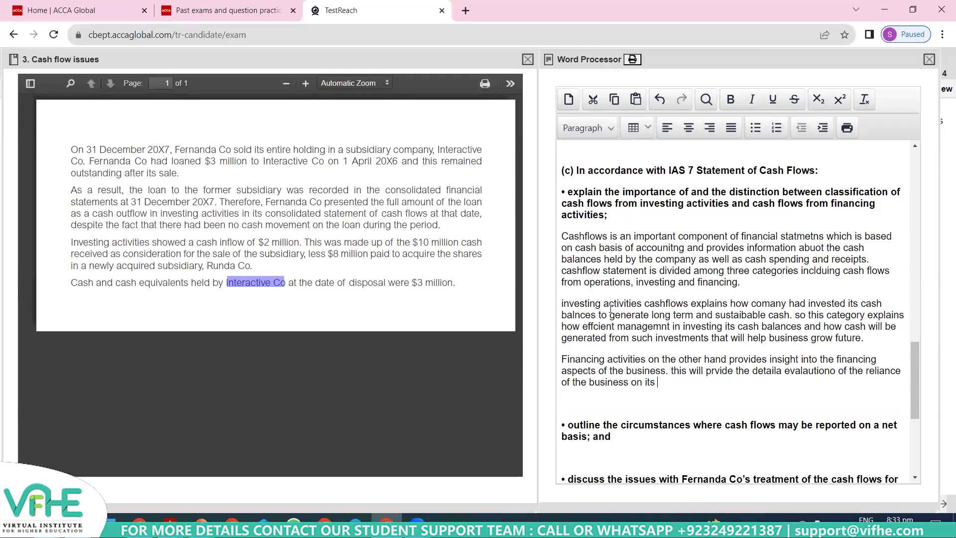
{"action": "type", "text": " financial resources inc"}
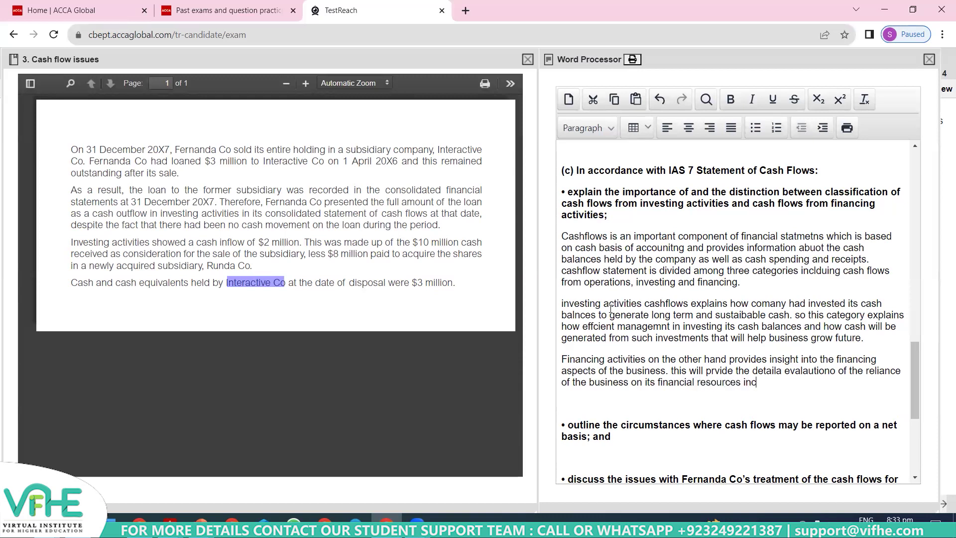
{"action": "type", "text": "luding equitya"}
{"action": "key", "text": "BackSpace"}
{"action": "type", "text": "and long term "}
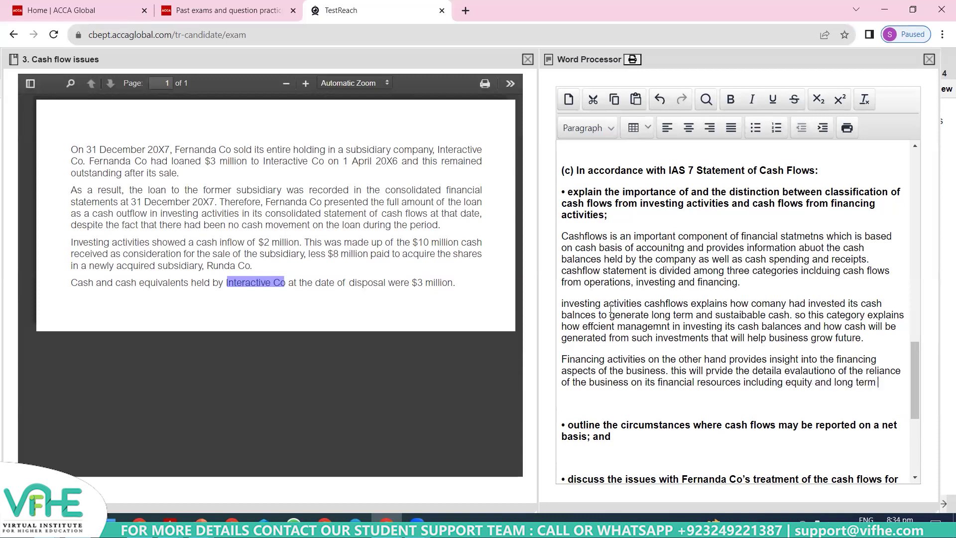
{"action": "type", "text": "debt. This"}
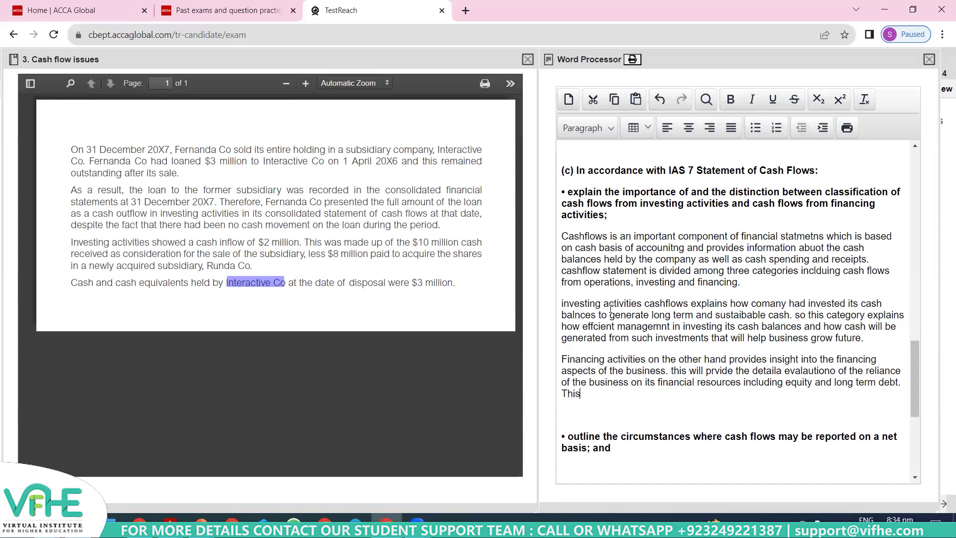
Add that this also provides an idea whether the market participants trust on the business or not
{"action": "type", "text": " aslo provide an idea"}
{"action": "type", "text": "whe"}
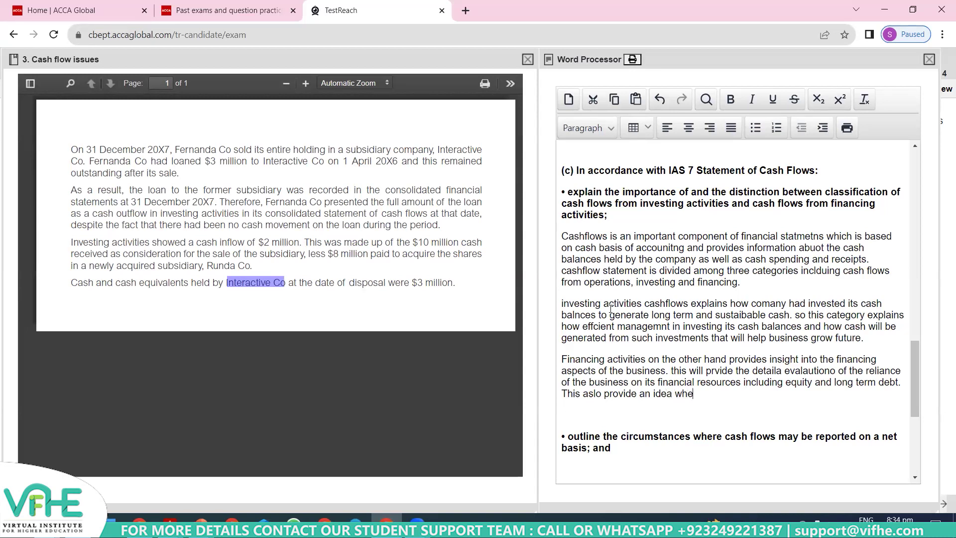
{"action": "type", "text": "ther the market participant"}
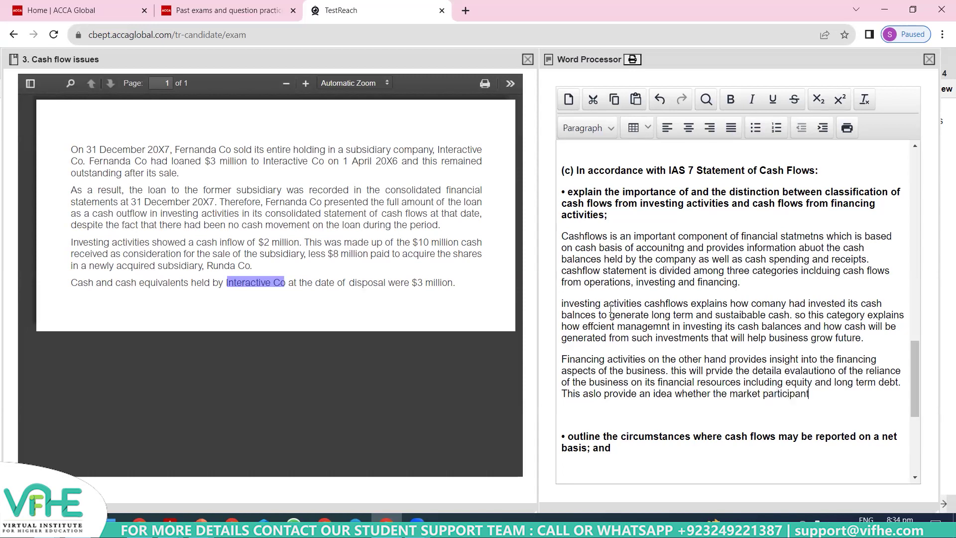
{"action": "type", "text": "s trustc o"}
{"action": "key", "text": "BackSpace"}
{"action": "type", "text": "i"}
{"action": "key", "text": "BackSpace"}
{"action": "type", "text": "on the busines"}
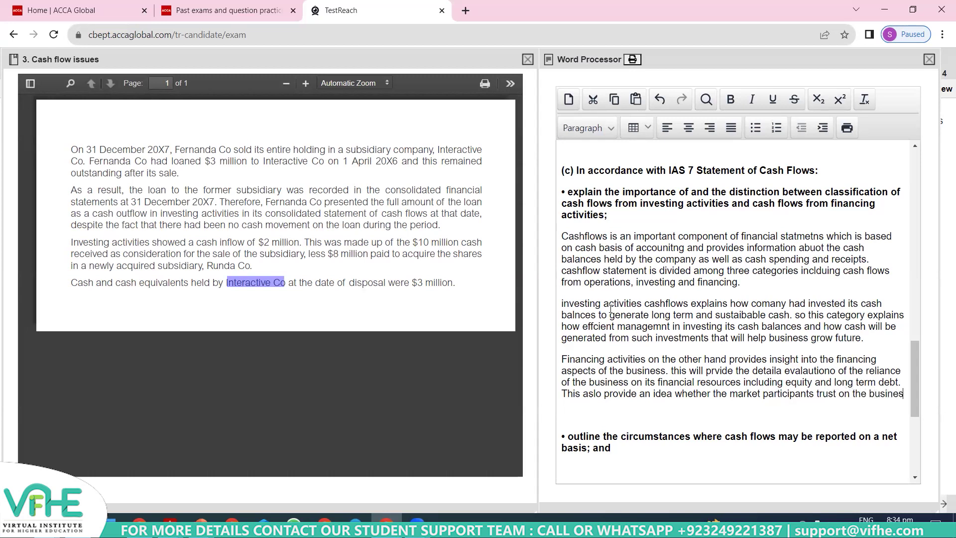
{"action": "type", "text": "s ort"}
{"action": "key", "text": "BackSpace"}
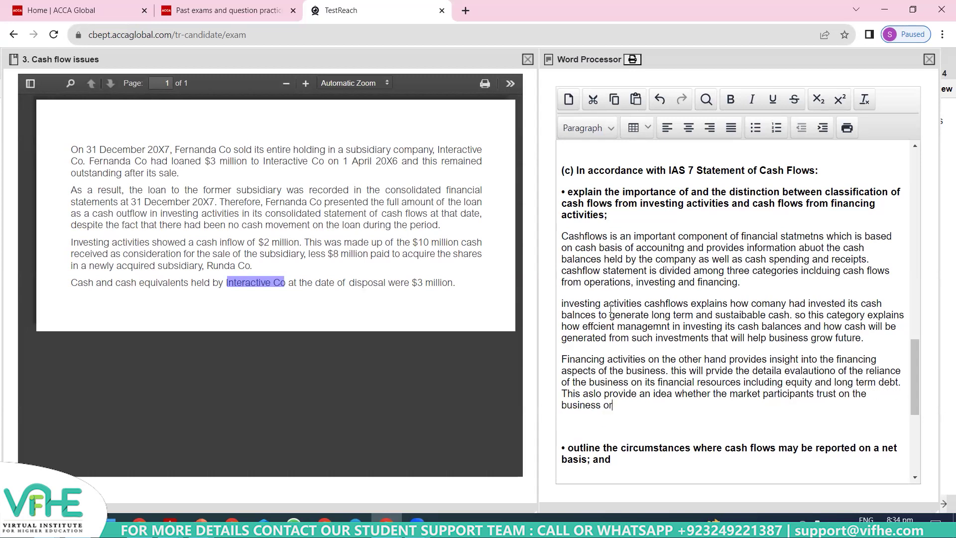
{"action": "type", "text": "not, "}
Finish the sentence with "and it will provide insight into the market perception of the investor in the business." and remove a blank line below
{"action": "type", "text": ". "}
{"action": "type", "text": "and"}
{"action": "key", "text": "BackSpace"}
{"action": "key", "text": "BackSpace"}
{"action": "key", "text": "BackSpace"}
{"action": "key", "text": "BackSpace"}
{"action": "key", "text": "BackSpace"}
{"action": "key", "text": "BackSpace"}
{"action": "type", "text": ", and it will provide"}
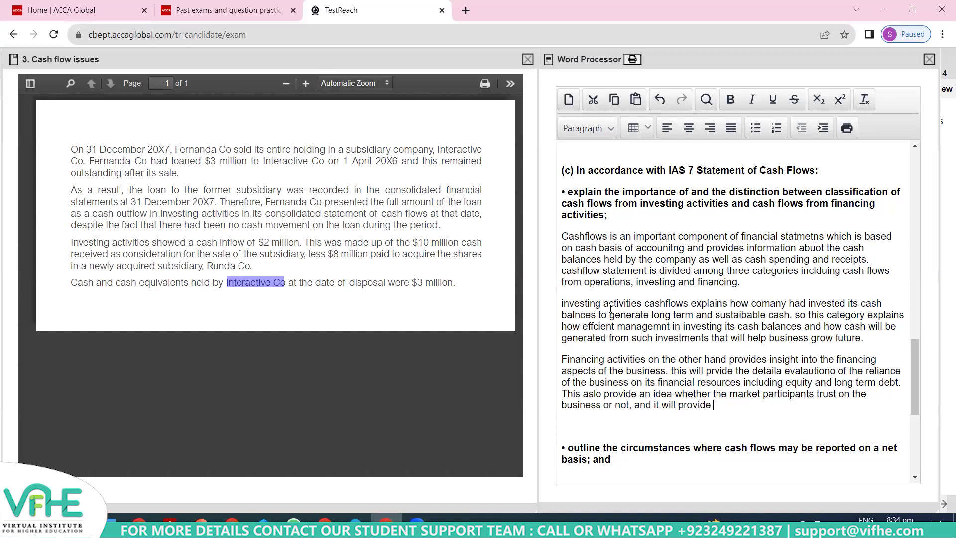
{"action": "type", "text": " insight into the market percep"}
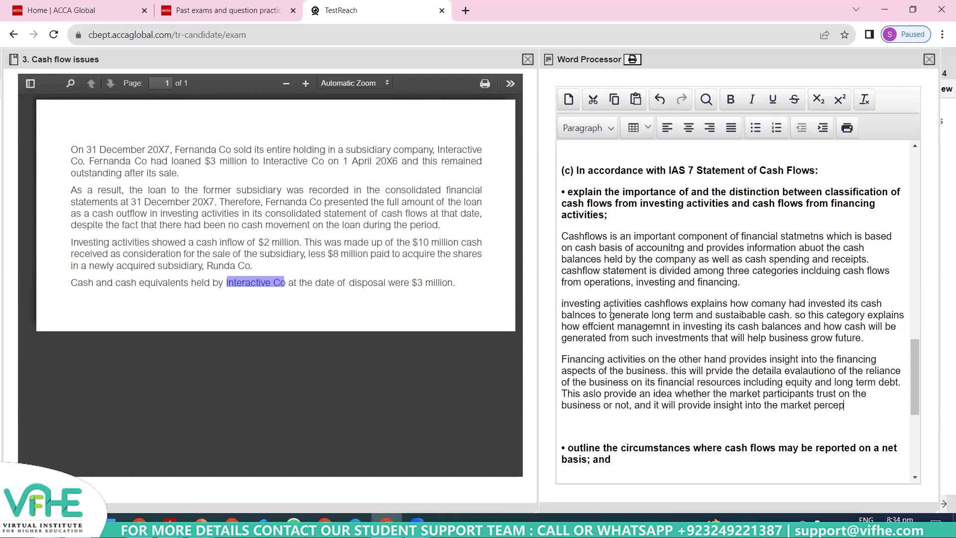
{"action": "type", "text": "tion of the investor an"}
{"action": "key", "text": "BackSpace"}
{"action": "key", "text": "BackSpace"}
{"action": "type", "text": "in"}
{"action": "key", "text": "BackSpace"}
{"action": "key", "text": "BackSpace"}
{"action": "type", "text": "in the business."}
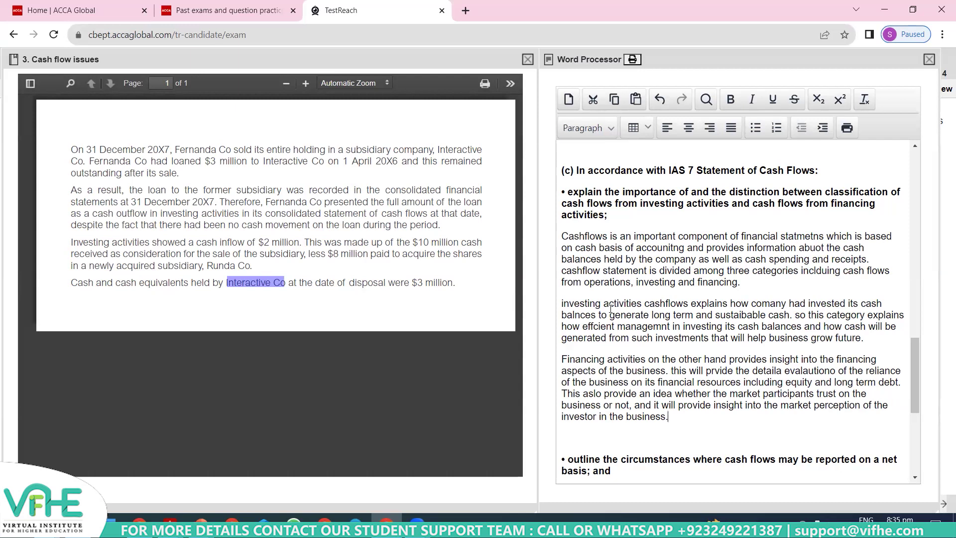
{"action": "key", "text": "Delete"}
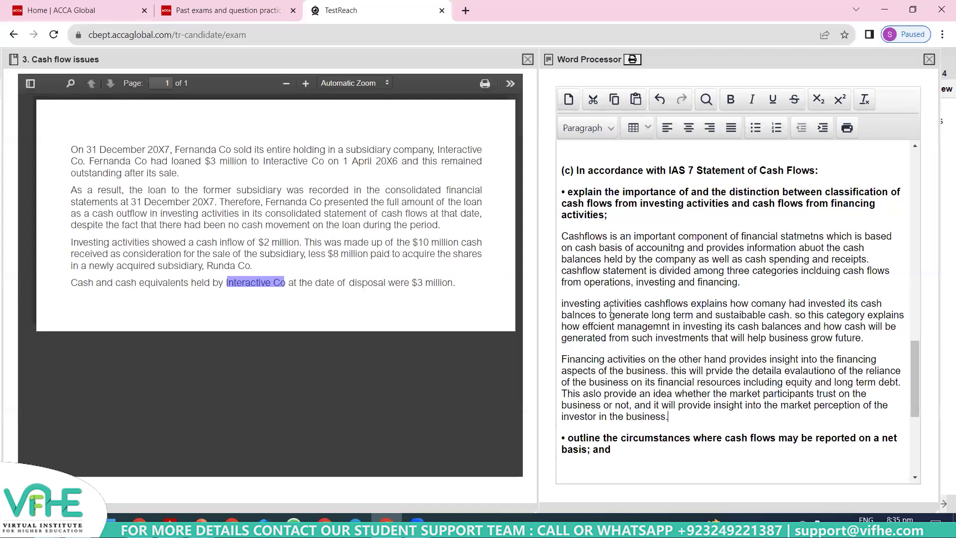
Remove the bold formatting from the blank line under the requirement on reporting cash flows on a net basis
{"action": "key", "text": "ctrl+End"}
{"action": "scroll", "coordinate": [611, 308], "scroll_direction": "down", "scroll_amount": 1}
{"action": "scroll", "coordinate": [612, 308], "scroll_direction": "down", "scroll_amount": 3}
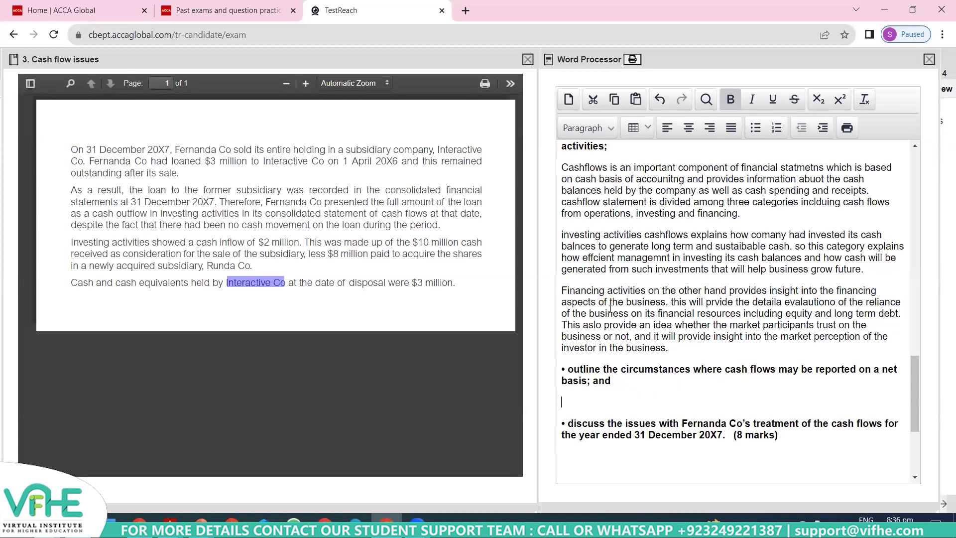
{"action": "scroll", "coordinate": [610, 309], "scroll_direction": "down", "scroll_amount": 4}
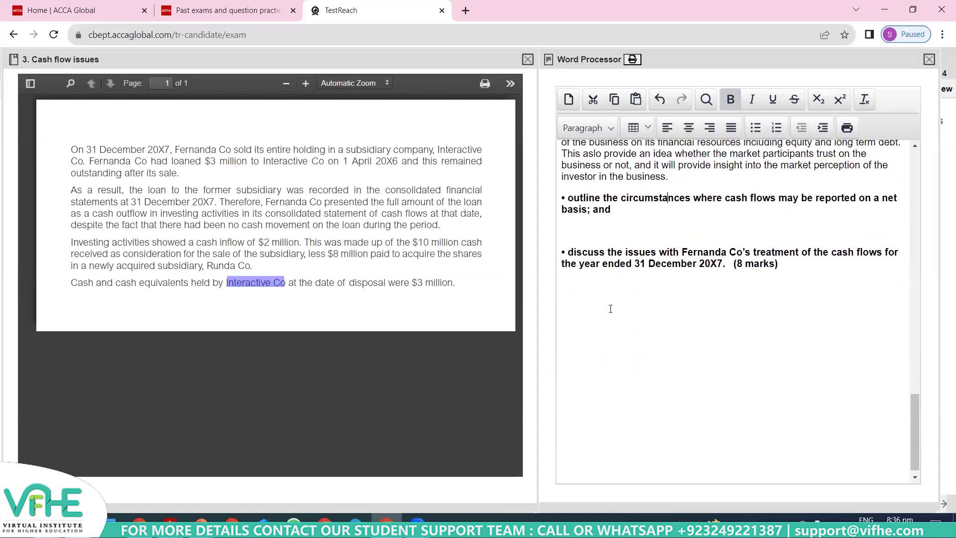
{"action": "key", "text": "shift+Down"}
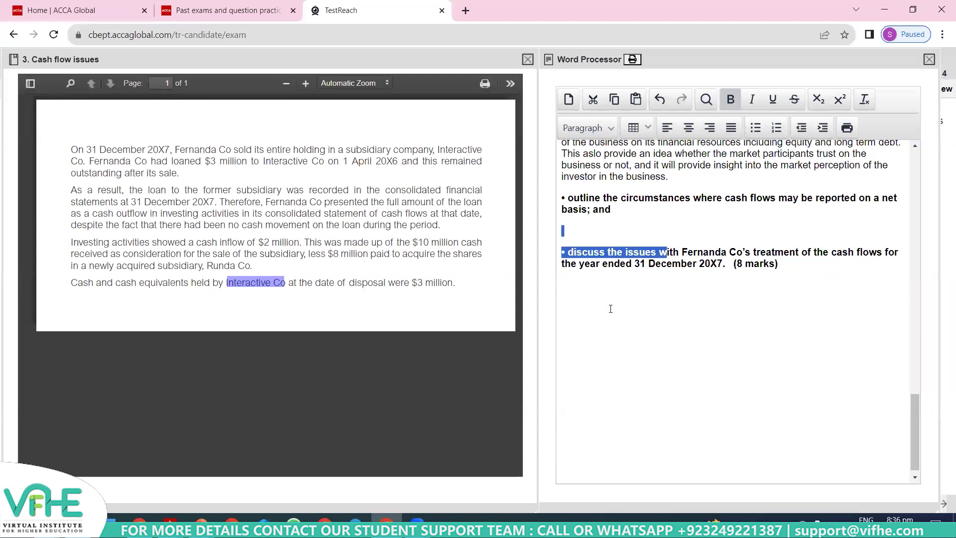
{"action": "key", "text": "shift+Up"}
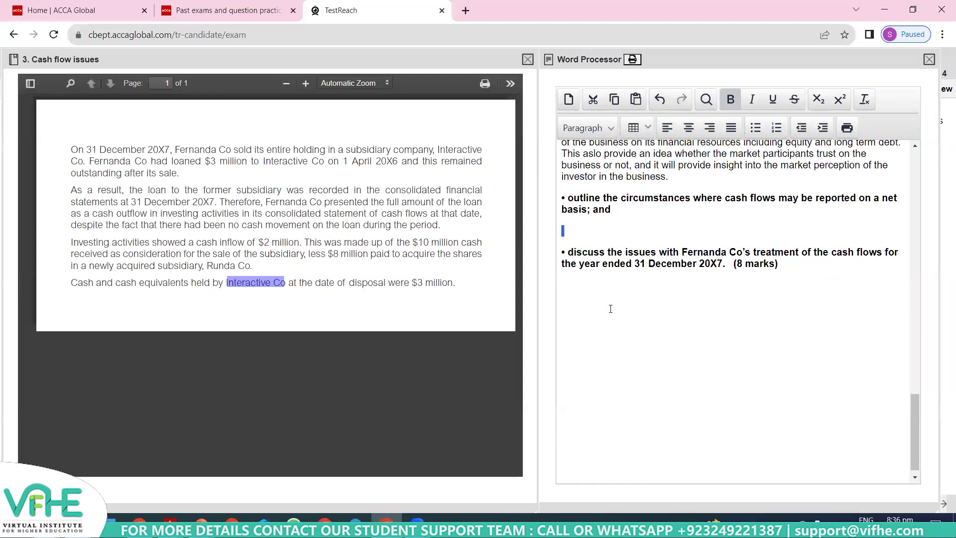
{"action": "key", "text": "ctrl+b"}
{"action": "key", "text": "Left"}
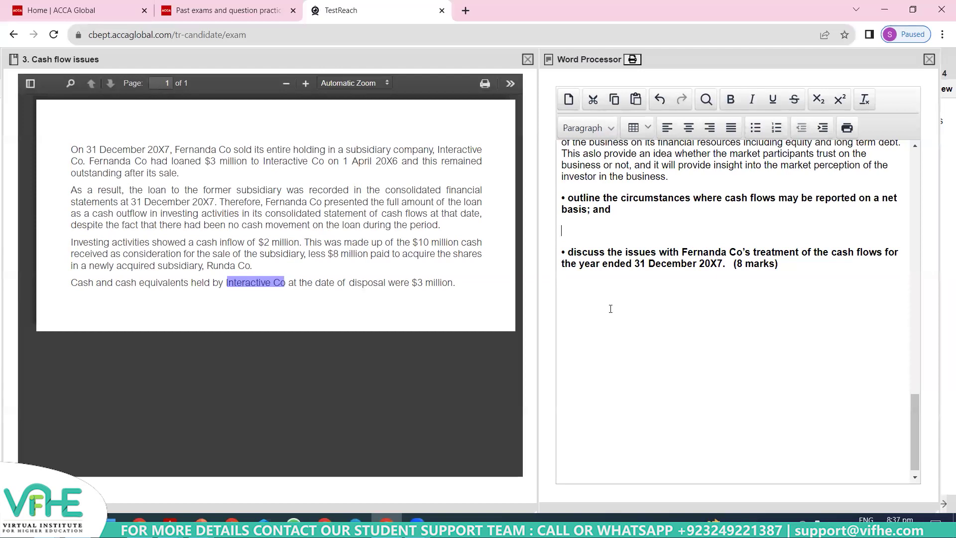
Write that netting off is prohibited by the conceptual framework, hence even cashflows from different items can never be netted off
{"action": "type", "text": "Netting of is prohibite"}
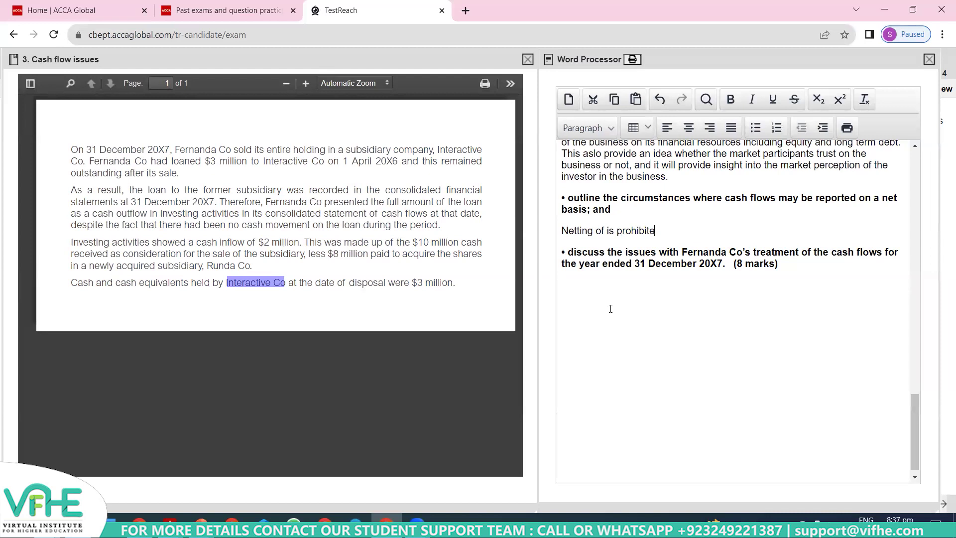
{"action": "type", "text": "d by conceptual frame work hance"}
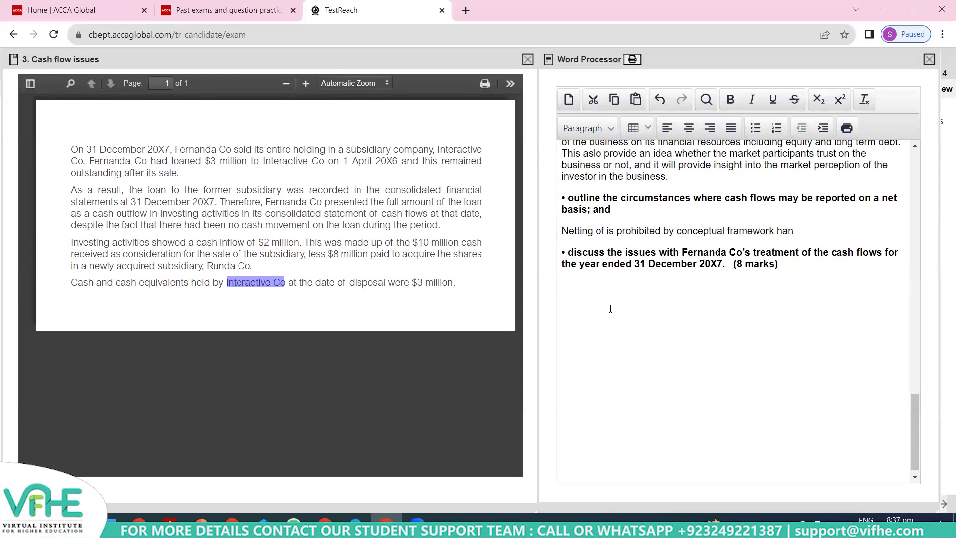
{"action": "key", "text": "BackSpace"}
{"action": "key", "text": "BackSpace"}
{"action": "key", "text": "BackSpace"}
{"action": "key", "text": "BackSpace"}
{"action": "key", "text": "BackSpace"}
{"action": "type", "text": "ence even cashfloe"}
{"action": "key", "text": "BackSpace"}
{"action": "type", "text": "s"}
{"action": "key", "text": "BackSpace"}
{"action": "type", "text": "ws from"}
{"action": "key", "text": "BackSpace"}
{"action": "key", "text": "BackSpace"}
{"action": "key", "text": "BackSpace"}
{"action": "type", "text": "rom diffe"}
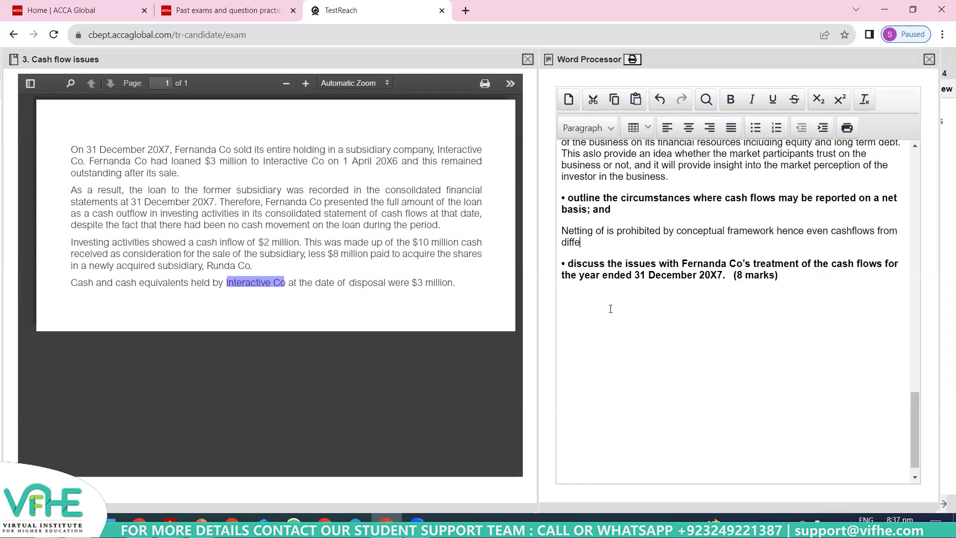
{"action": "type", "text": "rent"}
{"action": "type", "text": "s can never be "}
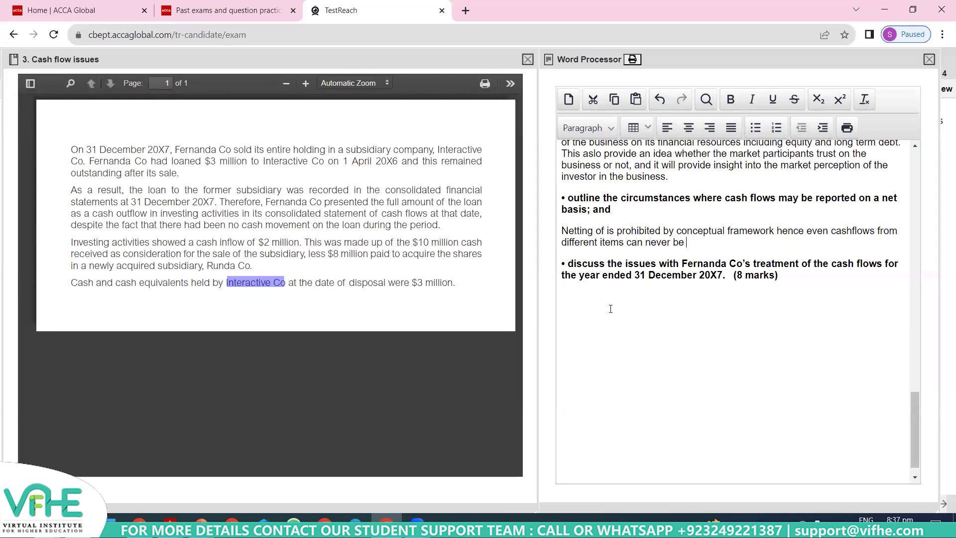
{"action": "type", "text": "netted off. but there are certain cir"}
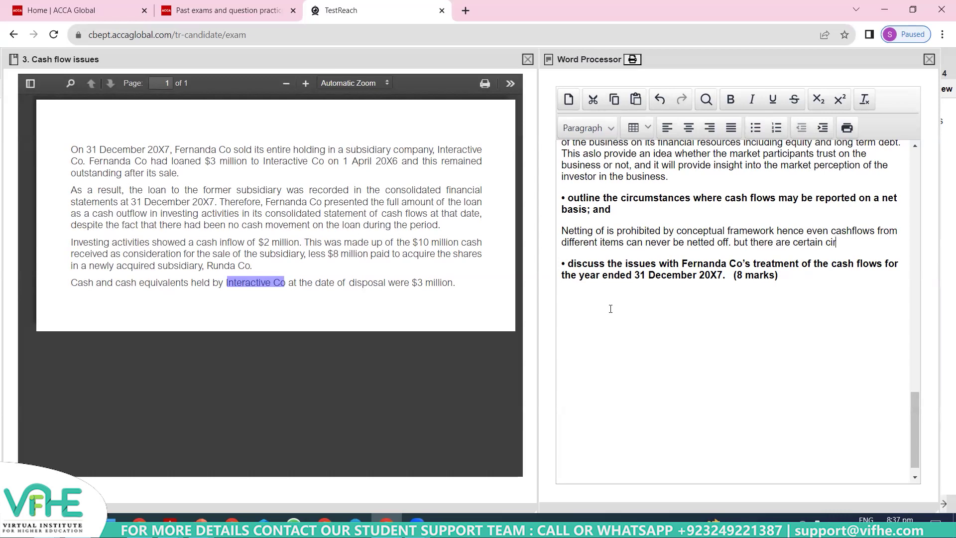
Complete the exception sentence, stating that in certain circumstances an entity can report the cashflows on net basis
{"action": "type", "text": "cumstances where an e"}
{"action": "type", "text": "ity co"}
{"action": "key", "text": "BackSpace"}
{"action": "key", "text": "BackSpace"}
{"action": "key", "text": "BackSpace"}
{"action": "key", "text": "BackSpace"}
{"action": "key", "text": "BackSpace"}
{"action": "key", "text": "BackSpace"}
{"action": "type", "text": "ntity can report the "}
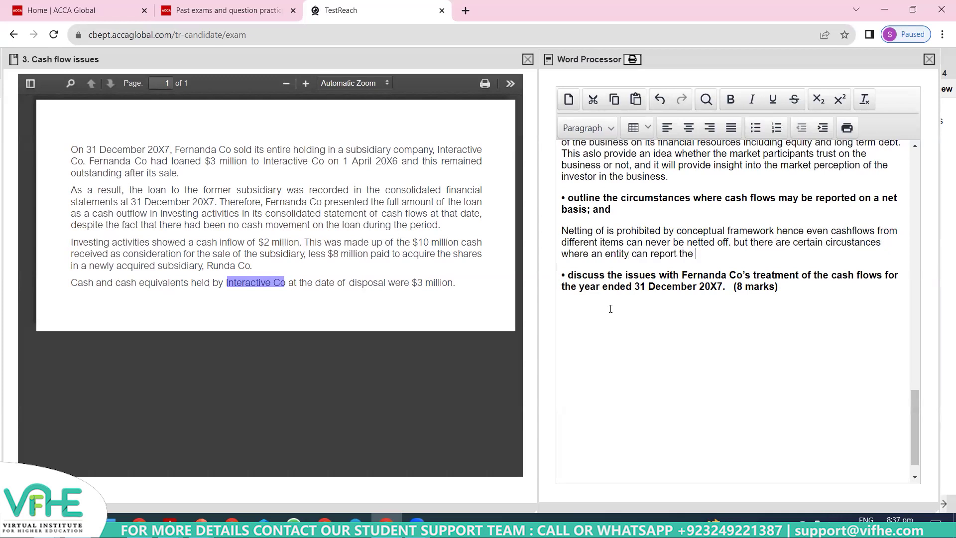
{"action": "type", "text": "cashflows on net basis"}
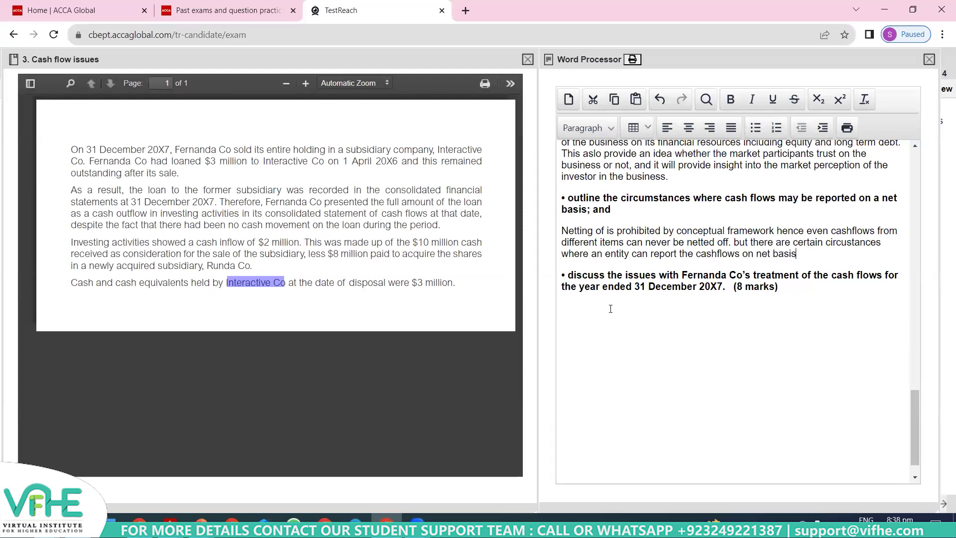
Introduce the exceptions with "Fe of these are detailed below:" and start a new paragraph
{"action": "type", "text": ". this include"}
{"action": "key", "text": "BackSpace"}
{"action": "key", "text": "BackSpace"}
{"action": "key", "text": "BackSpace"}
{"action": "key", "text": "BackSpace"}
{"action": "key", "text": "BackSpace"}
{"action": "key", "text": "BackSpace"}
{"action": "key", "text": "BackSpace"}
{"action": "key", "text": "BackSpace"}
{"action": "key", "text": "BackSpace"}
{"action": "key", "text": "BackSpace"}
{"action": "key", "text": "BackSpace"}
{"action": "key", "text": "BackSpace"}
{"action": "type", "text": "Fe of these are detailed below"}
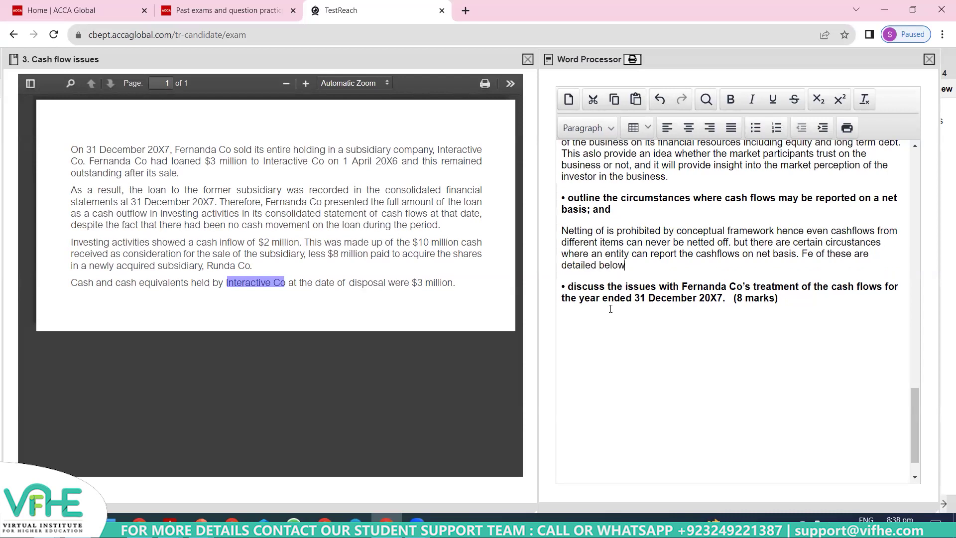
{"action": "type", "text": ":"}
{"action": "key", "text": "Return"}
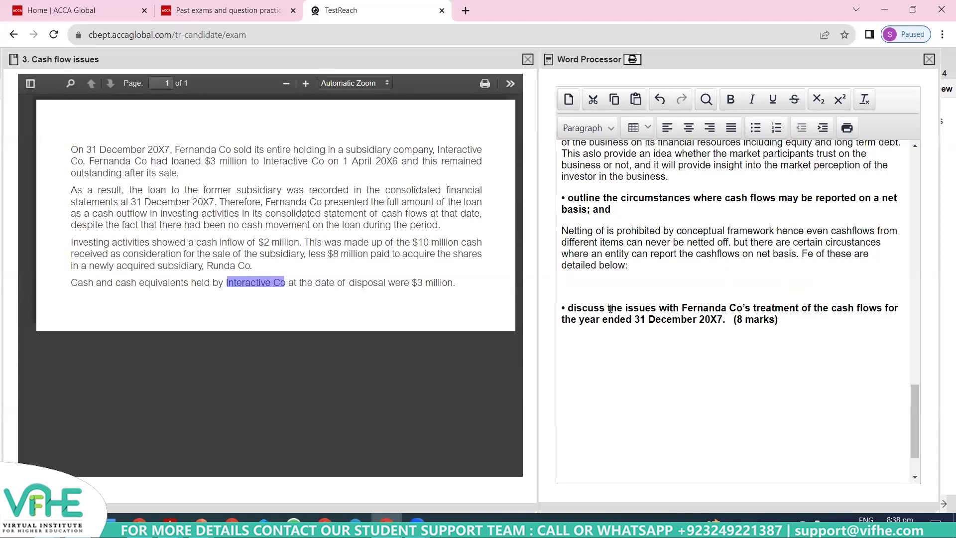
Start the first exception with the text "a company shold net of the cash revevied from"
{"action": "type", "text": "a company shold nbe"}
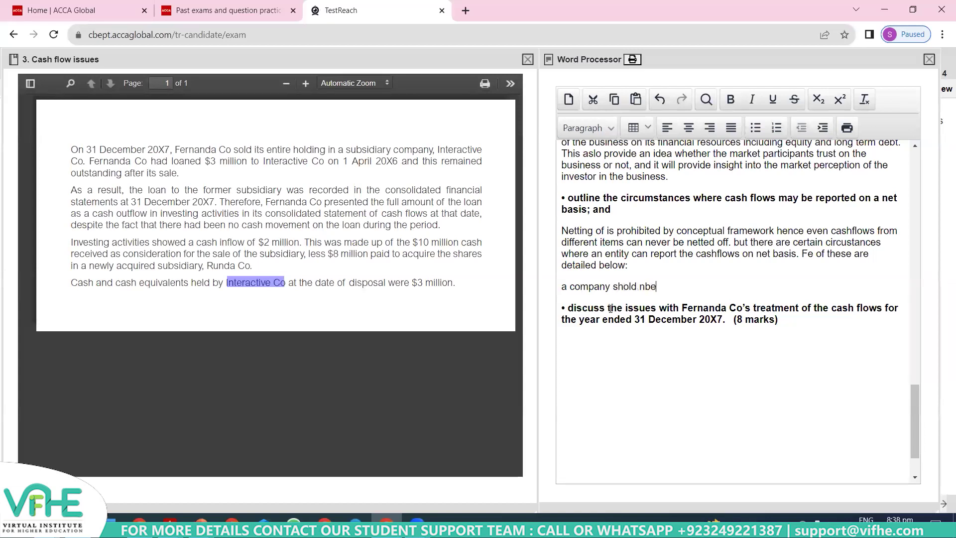
{"action": "key", "text": "BackSpace"}
{"action": "key", "text": "BackSpace"}
{"action": "type", "text": "et"}
{"action": "type", "text": "of the cash "}
{"action": "type", "text": "reveive"}
{"action": "key", "text": "BackSpace"}
{"action": "key", "text": "BackSpace"}
{"action": "type", "text": "vied from "}
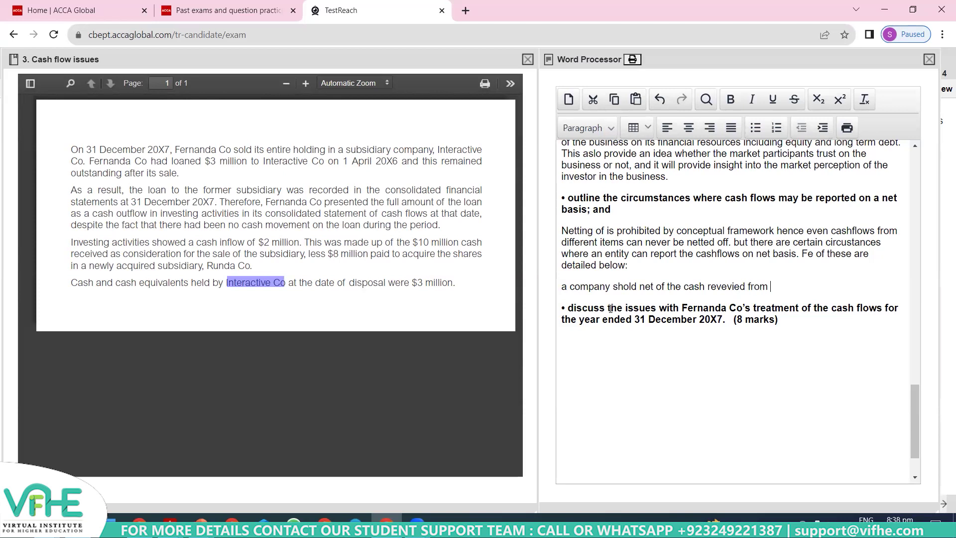
Complete the first exception with selling a subsidiary, netted with the cash balances held by the subsidiary on disposal date
{"action": "type", "text": "selling a subsidiary with the c"}
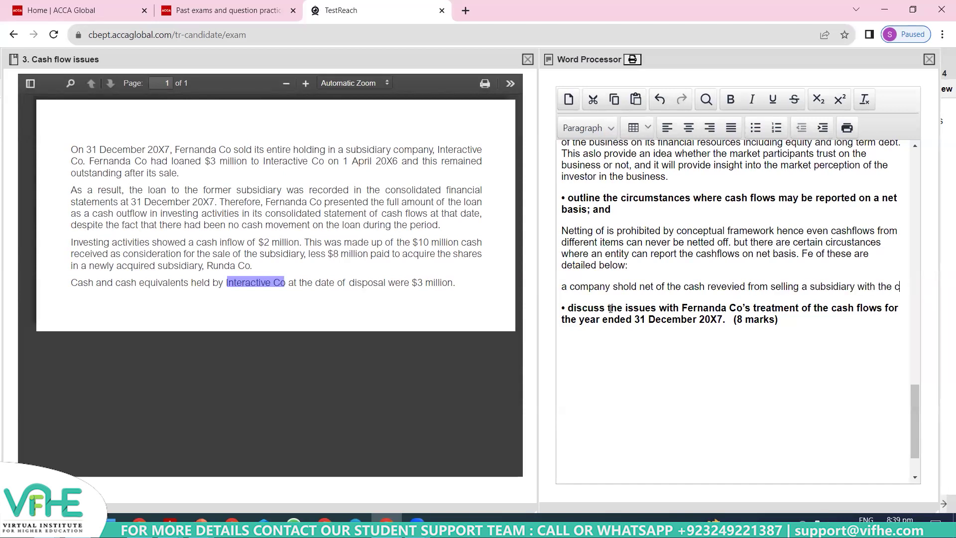
{"action": "type", "text": "ash balances "}
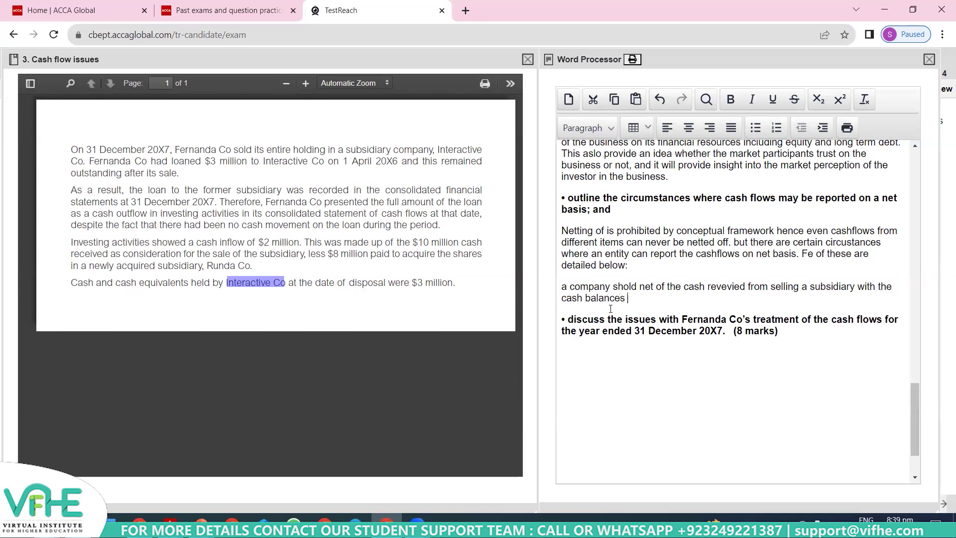
{"action": "type", "text": "held by the subsidair"}
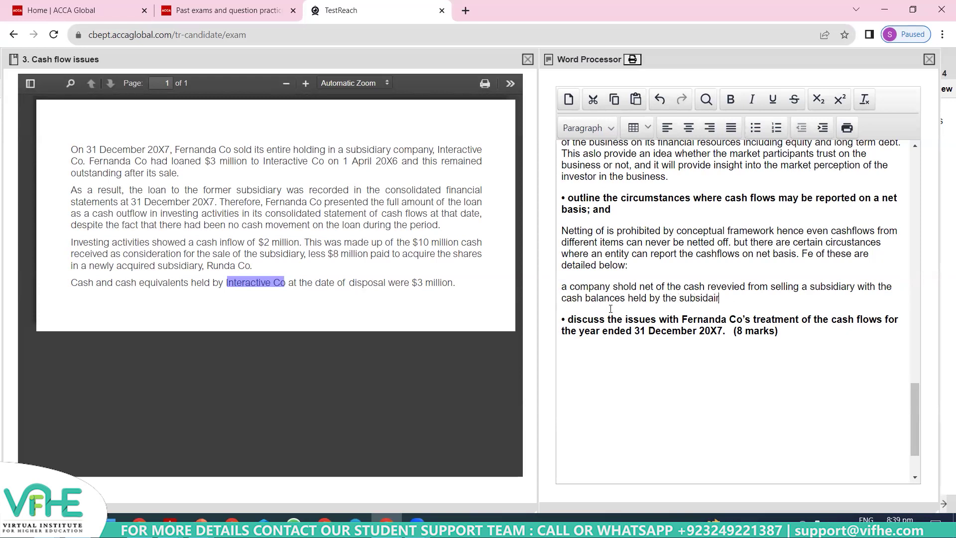
{"action": "type", "text": "y on disposal"}
{"action": "left_click_drag", "start_coordinate": [169, 282], "coordinate": [457, 290]}
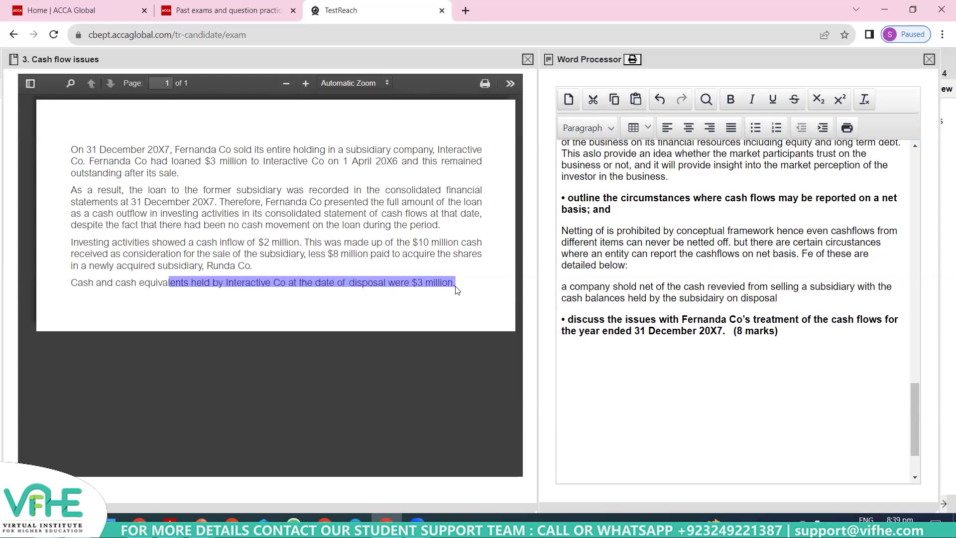
{"action": "left_click", "coordinate": [787, 298]}
{"action": "type", "text": "date."}
Number the first exception 1/- and begin point 2/- with cashflows related to the same category, i-e in normal course of business
{"action": "key", "text": "Return"}
{"action": "type", "text": "1/- "}
{"action": "type", "text": "2/- "}
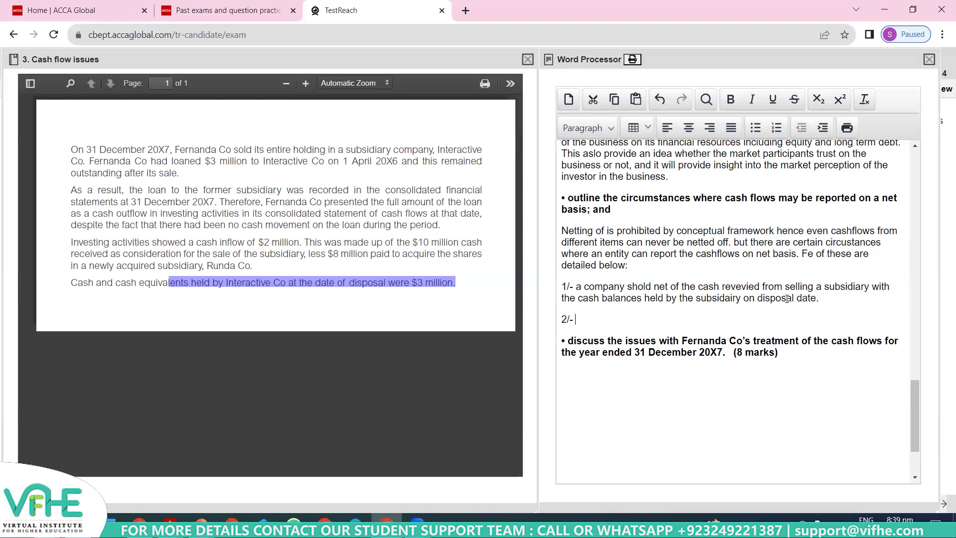
{"action": "type", "text": "cashflows which are related the same category i-e "}
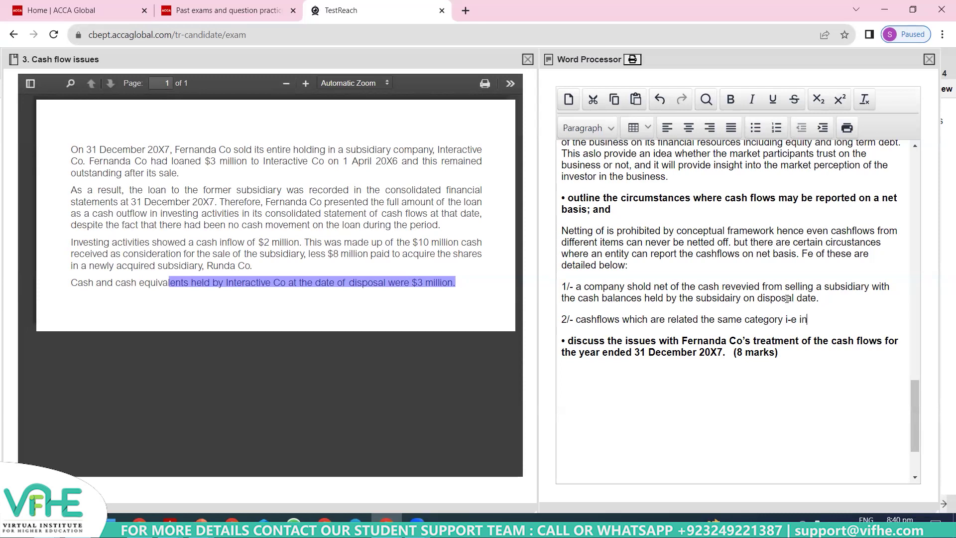
{"action": "type", "text": "in normal course of business an"}
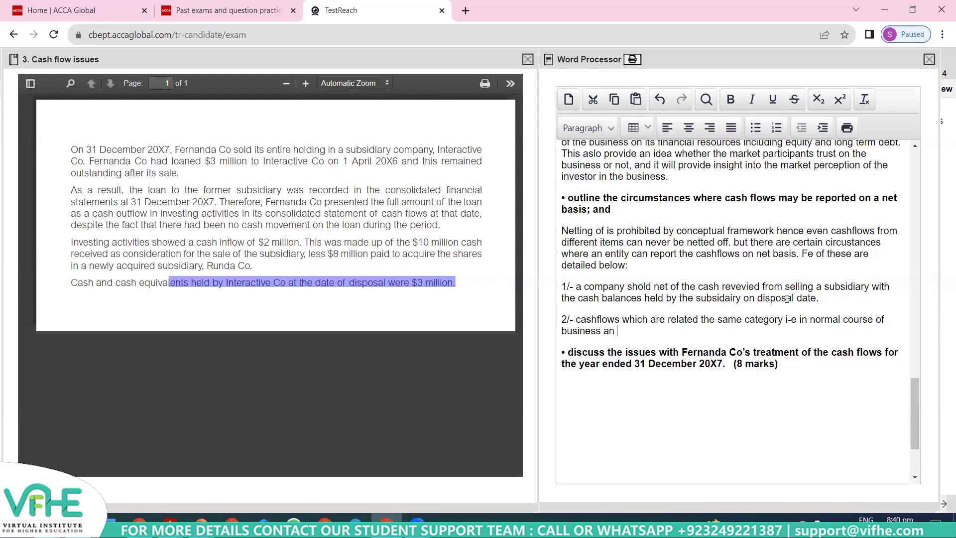
{"action": "type", "text": " entity re"}
{"action": "type", "text": "cveiving cash"}
{"action": "key", "text": "BackSpace"}
{"action": "key", "text": "BackSpace"}
{"action": "key", "text": "BackSpace"}
{"action": "key", "text": "BackSpace"}
{"action": "type", "text": "goods"}
{"action": "type", "text": " and sercive"}
{"action": "type", "text": "s from a cus"}
{"action": "type", "text": "rtomera"}
{"action": "key", "text": "BackSpace"}
{"action": "key", "text": "BackSpace"}
{"action": "key", "text": "BackSpace"}
{"action": "key", "text": "BackSpace"}
{"action": "key", "text": "BackSpace"}
{"action": "key", "text": "BackSpace"}
{"action": "key", "text": "BackSpace"}
{"action": "key", "text": "BackSpace"}
{"action": "key", "text": "BackSpace"}
{"action": "key", "text": "BackSpace"}
{"action": "key", "text": "BackSpace"}
{"action": "type", "text": "supplier as well as"}
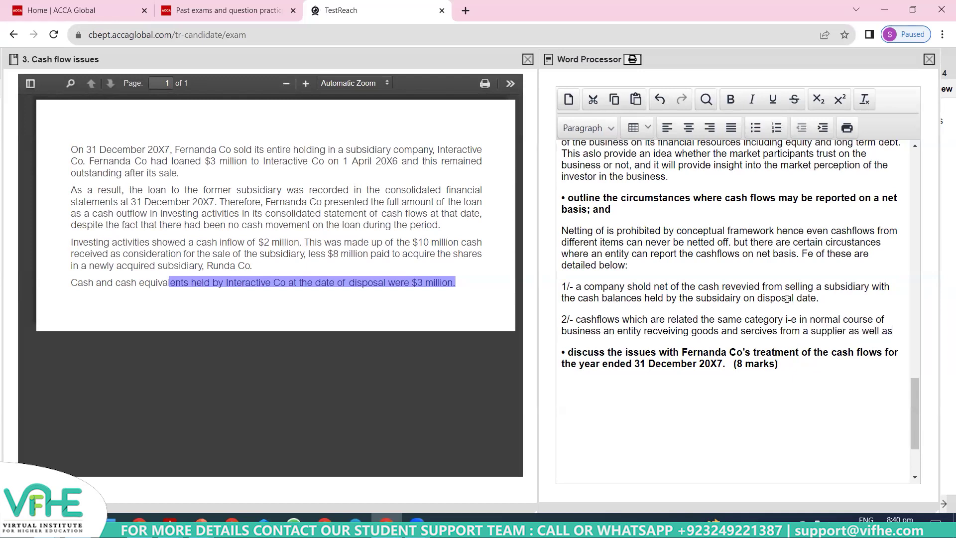
{"action": "type", "text": " that was"}
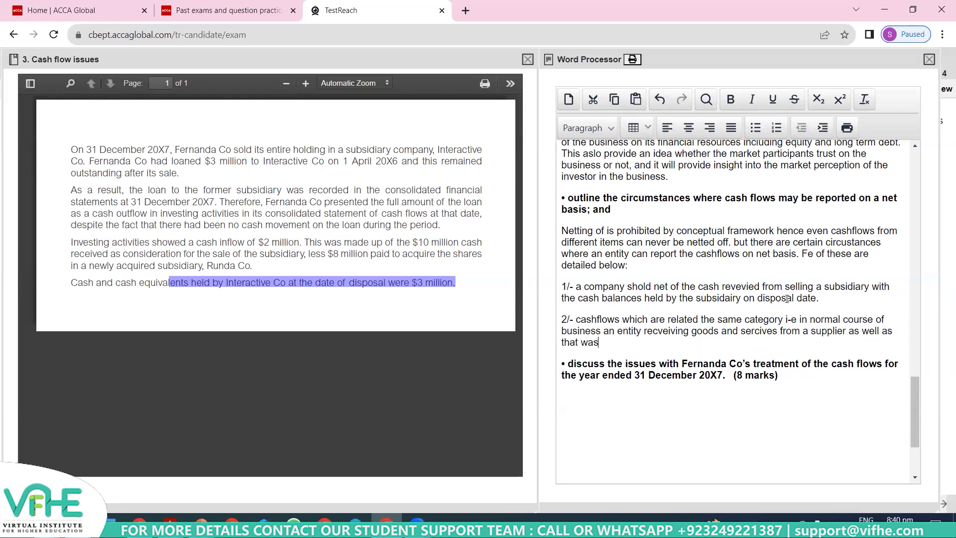
{"action": "type", "text": "been the su"}
{"action": "key", "text": "BackSpace"}
{"action": "key", "text": "BackSpace"}
{"action": "type", "text": "cusomer"}
{"action": "key", "text": "shift+Up"}
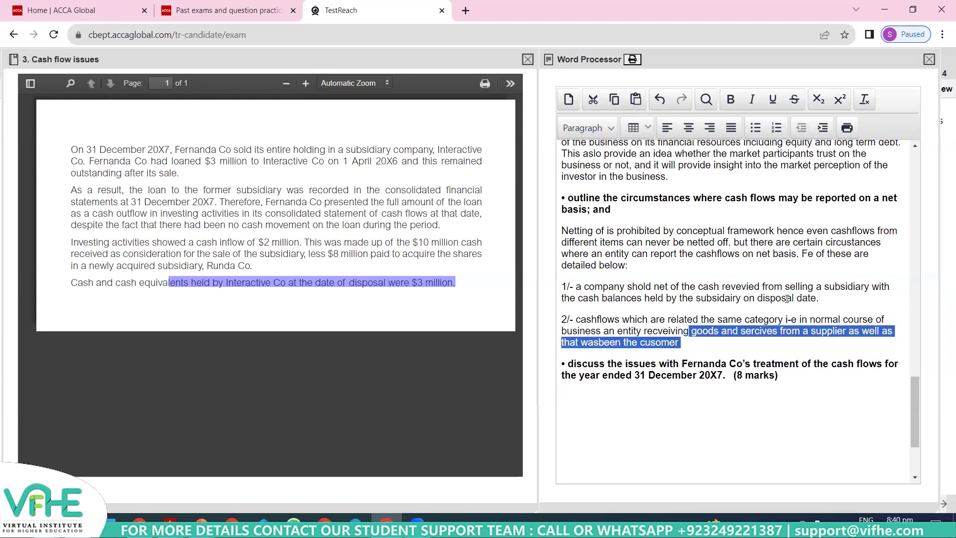
{"action": "key", "text": "shift+Left"}
{"action": "key", "text": "shift+Left"}
{"action": "key", "text": "shift+Left"}
{"action": "key", "text": "shift+Left"}
{"action": "key", "text": "shift+Left"}
{"action": "key", "text": "shift+Left"}
{"action": "key", "text": "shift+Left"}
{"action": "key", "text": "shift+Left"}
{"action": "key", "text": "shift+Left"}
{"action": "key", "text": "shift+Left"}
{"action": "key", "text": "shift+Left"}
{"action": "key", "text": "shift+Left"}
{"action": "key", "text": "shift+Left"}
{"action": "key", "text": "shift+Left"}
{"action": "key", "text": "shift+Left"}
{"action": "key", "text": "shift+Left"}
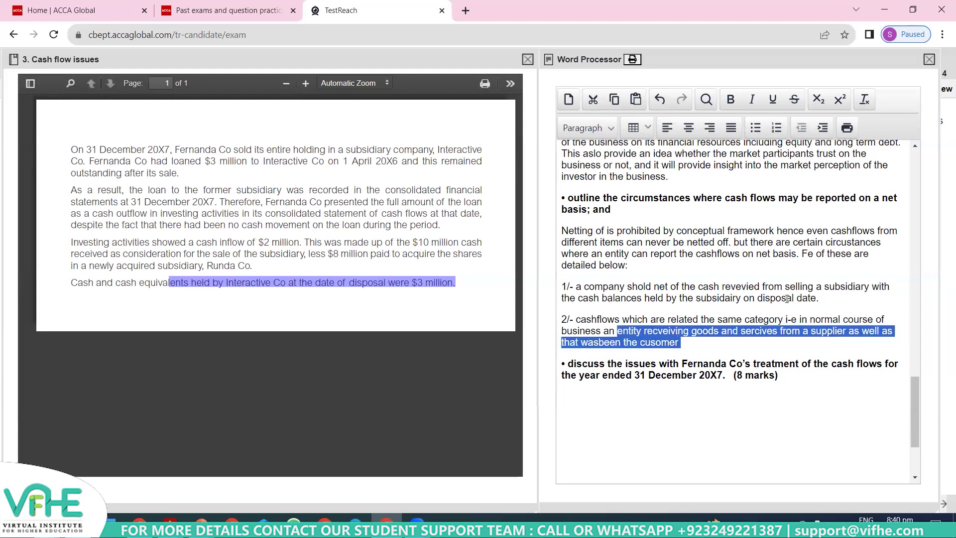
{"action": "key", "text": "shift+Left"}
{"action": "key", "text": "shift+Left"}
{"action": "key", "text": "BackSpace"}
Complete point 2/- with receives or pay cash for activities that share the same risk should be netted off as per IAS 7
{"action": "type", "text": "rece"}
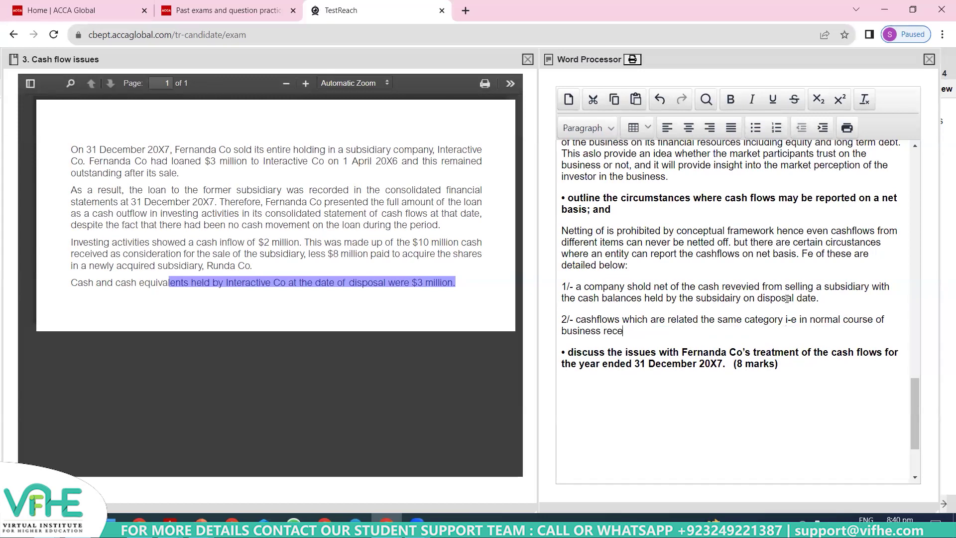
{"action": "type", "text": "ives or deliver"}
{"action": "key", "text": "BackSpace"}
{"action": "key", "text": "BackSpace"}
{"action": "key", "text": "BackSpace"}
{"action": "key", "text": "BackSpace"}
{"action": "key", "text": "BackSpace"}
{"action": "key", "text": "BackSpace"}
{"action": "key", "text": "BackSpace"}
{"action": "type", "text": "pay cash for the "}
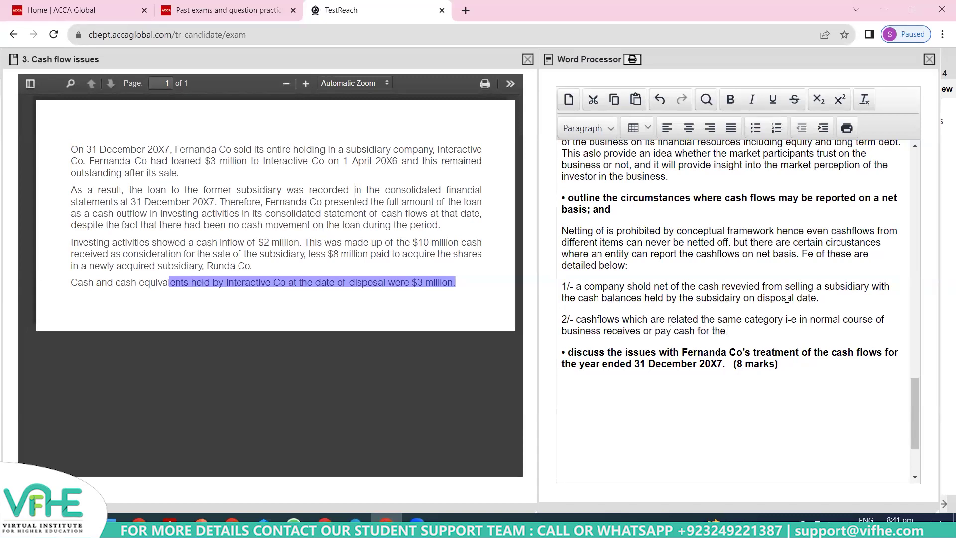
{"action": "type", "text": "activities that share the "}
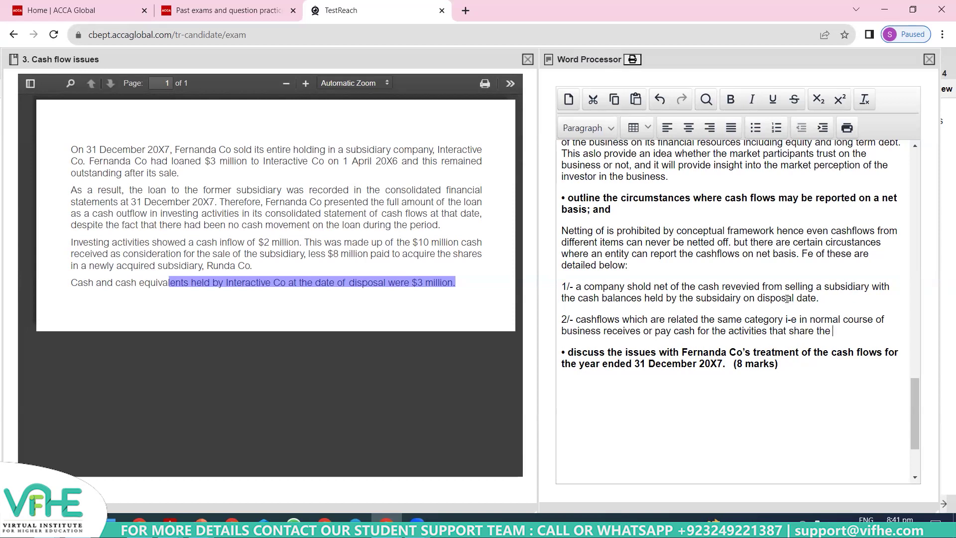
{"action": "type", "text": "same rick should be netted o"}
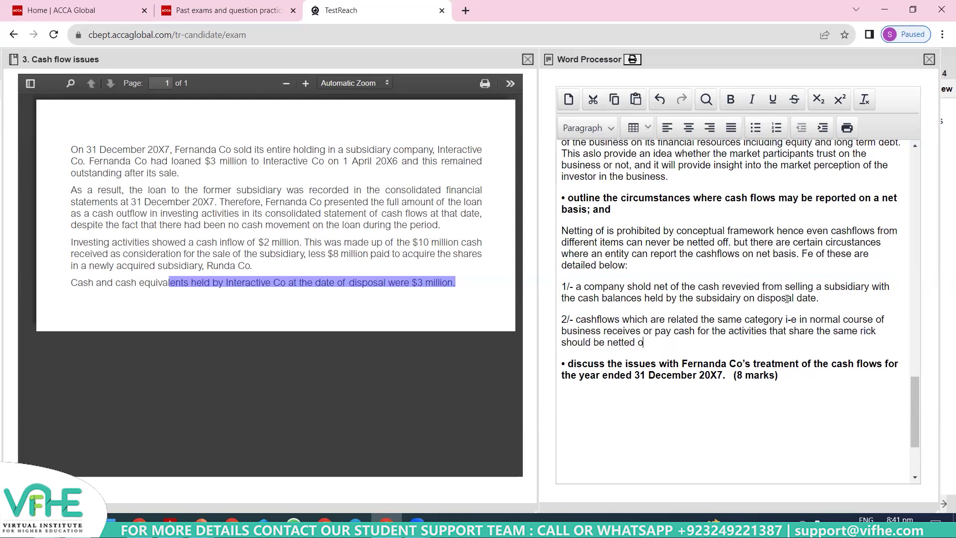
{"action": "type", "text": "ff as per IAS 7."}
Correct "rick" to "risk" in point 2/- without leaving an extra blank paragraph below it
{"action": "left_click", "coordinate": [871, 331]}
{"action": "key", "text": "BackSpace"}
{"action": "type", "text": "s"}
{"action": "key", "text": "Return"}
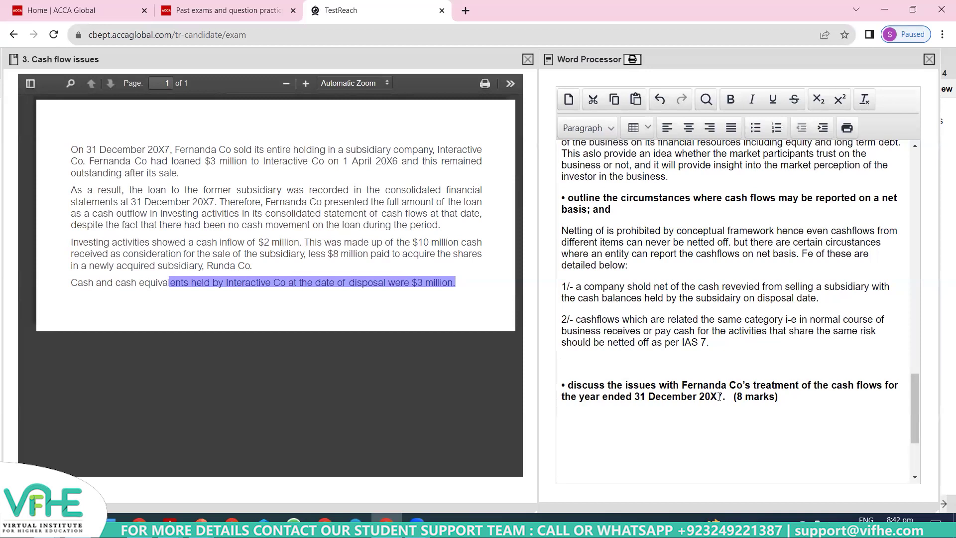
{"action": "key", "text": "BackSpace"}
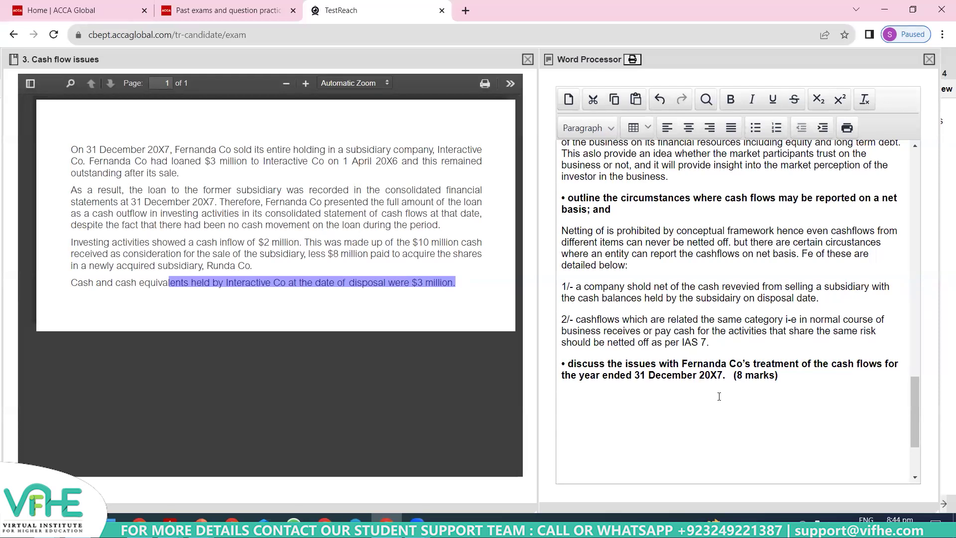
Under the 8-mark requirement, start the answer in non-bold text with "Sale of subsidiary interactive company by Fernando Co"
{"action": "left_click", "coordinate": [719, 396]}
{"action": "left_click_drag", "start_coordinate": [71, 148], "coordinate": [465, 293]}
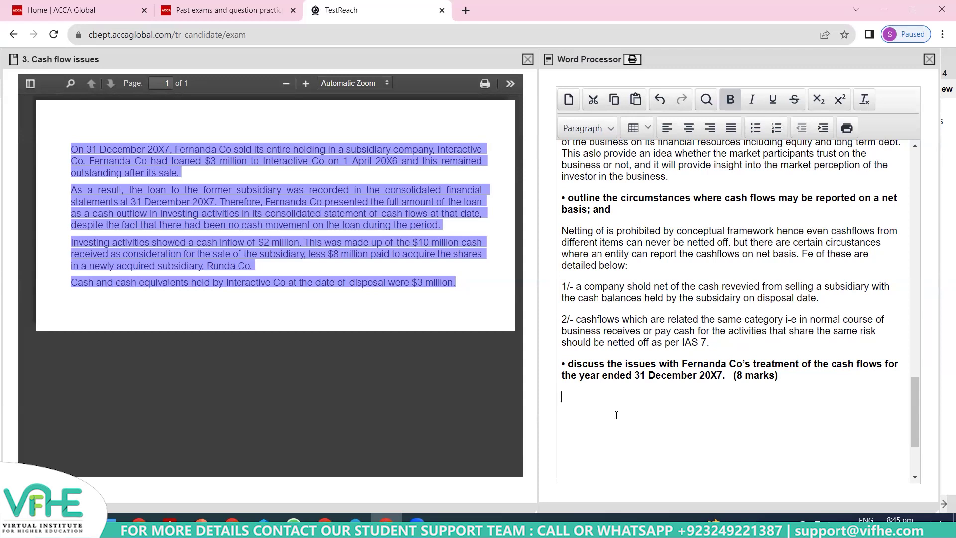
{"action": "type", "text": "Sale of sub"}
{"action": "type", "text": "sir"}
{"action": "type", "text": "diary"}
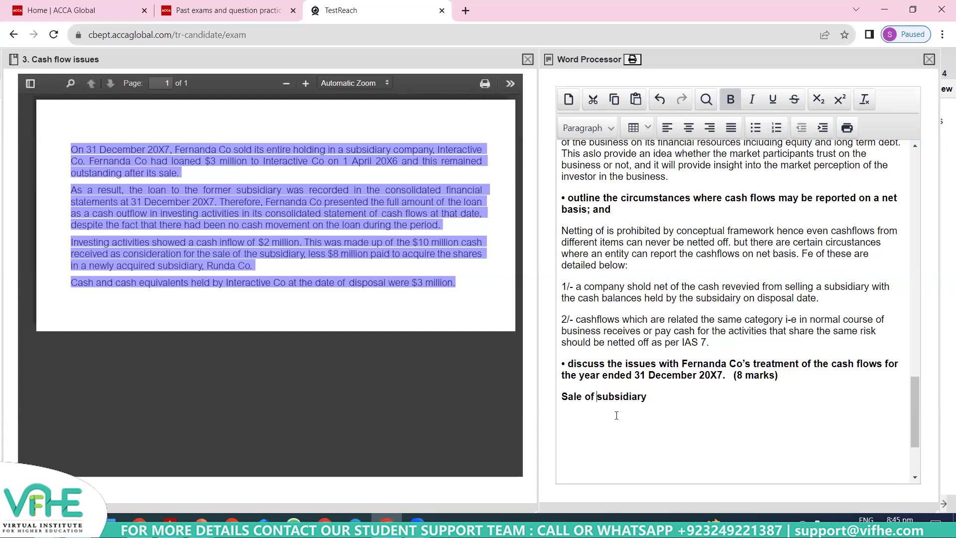
{"action": "key", "text": "shift+End"}
{"action": "key", "text": "ctrl+b"}
{"action": "key", "text": "End"}
{"action": "type", "text": "interactive company by Fernando Co"}
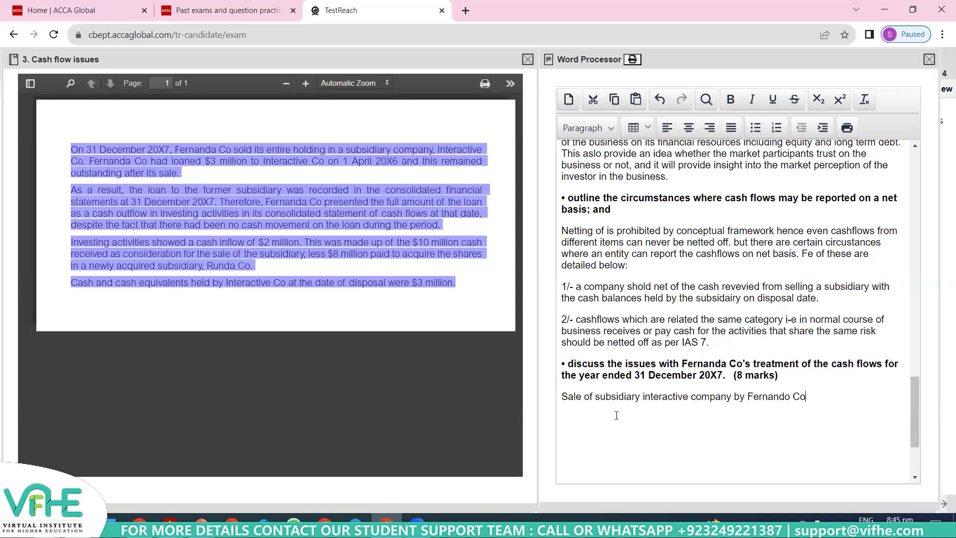
{"action": "key", "text": "ctrl+Left"}
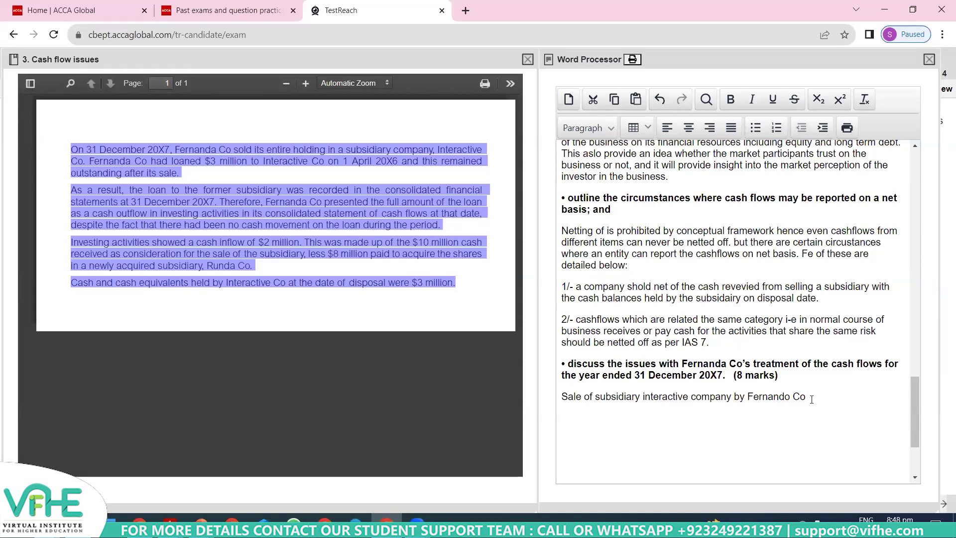
Continue the sale sentence, stating that in the cashflow statements it must be presented as a net value
{"action": "type", "text": "in cashflow"}
{"action": "type", "text": "s "}
{"action": "type", "text": "s"}
{"action": "type", "text": "tements "}
{"action": "type", "text": "must be pre"}
{"action": "type", "text": "sented as "}
{"action": "type", "text": "cas"}
{"action": "key", "text": "BackSpace"}
{"action": "key", "text": "BackSpace"}
{"action": "key", "text": "BackSpace"}
{"action": "type", "text": "a net value"}
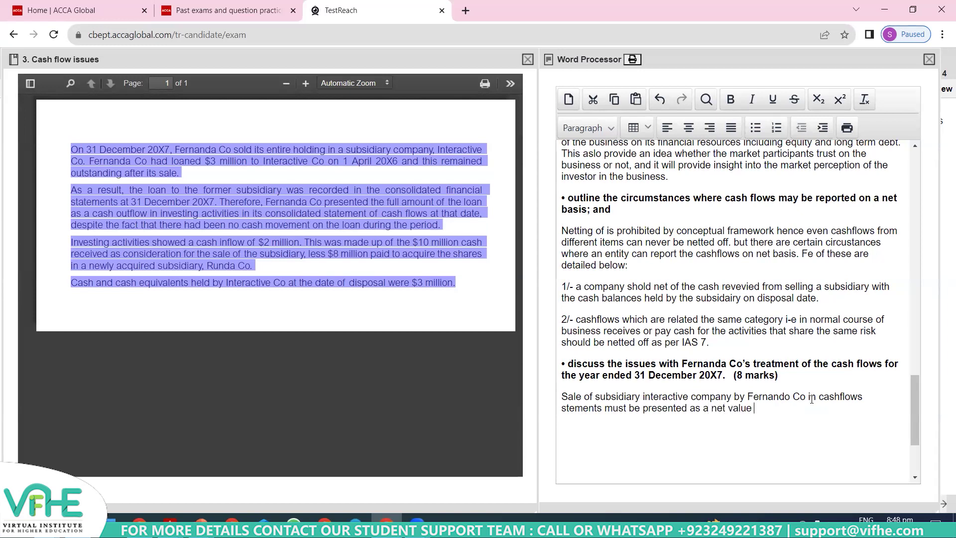
Add that the net value is based on cash received, which is $ 10 millions
{"action": "type", "text": " based on cash receveid which is"}
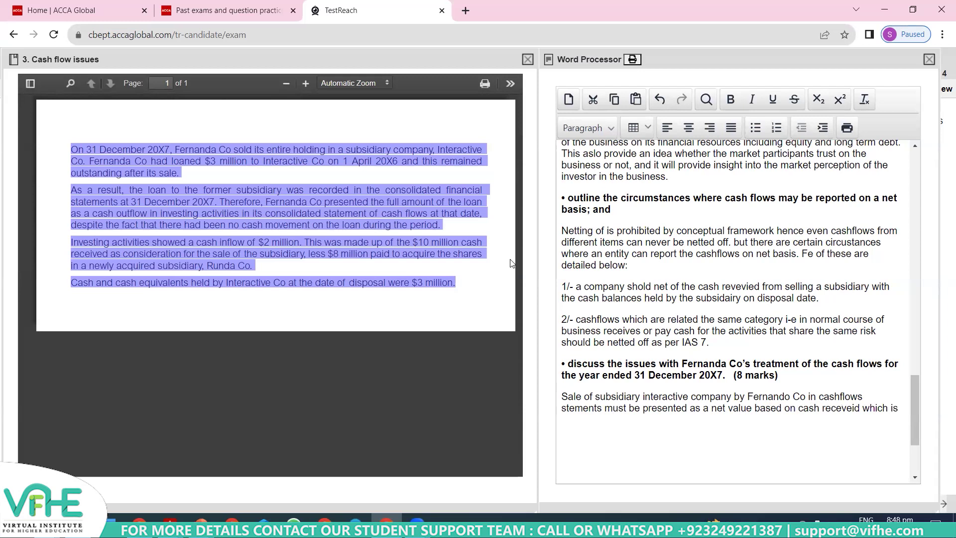
{"action": "left_click", "coordinate": [406, 236]}
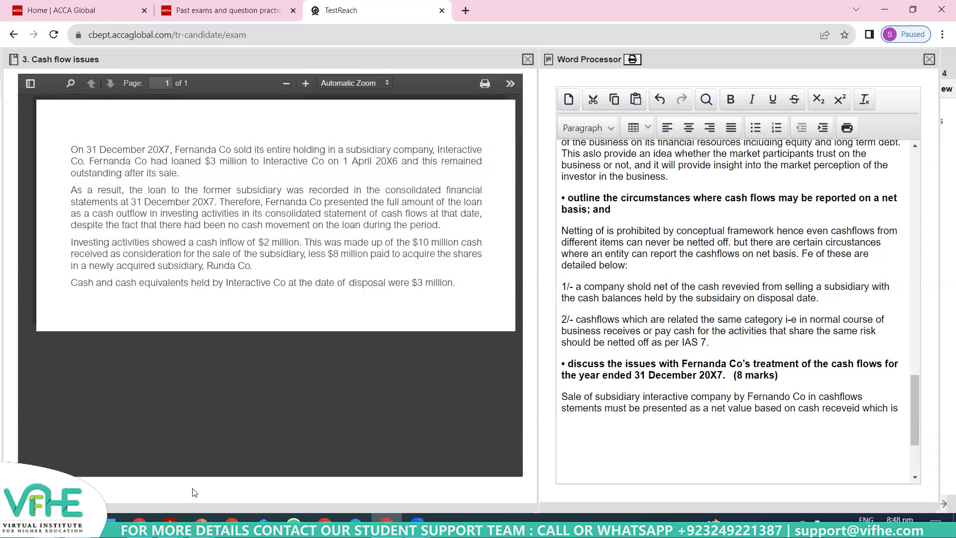
{"action": "key", "text": "ctrl+b"}
{"action": "key", "text": "ctrl+b"}
{"action": "type", "text": "$ 10 millions"}
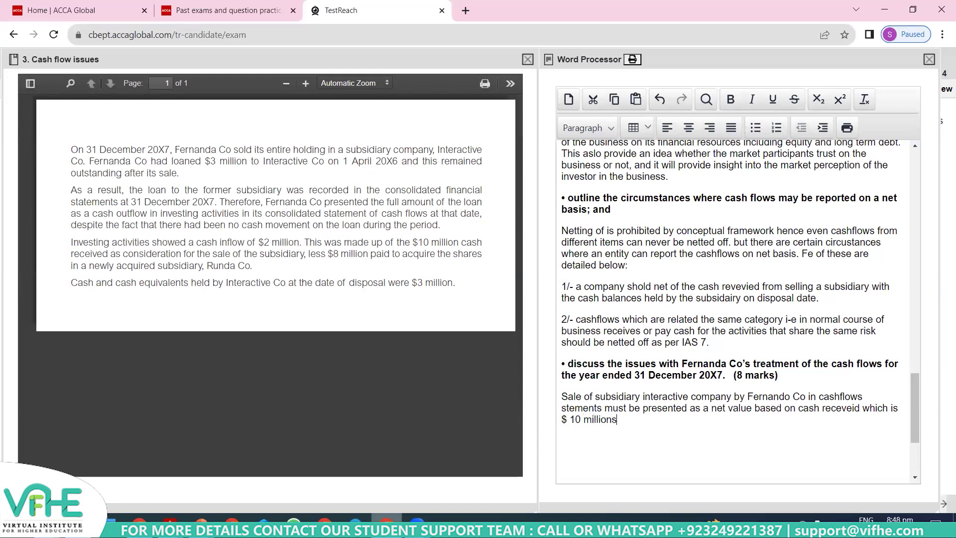
Finish the sentence by netting off $3 million, being the cash balance held by the interactive company on disposal date
{"action": "type", "text": " and this should be neeted of with "}
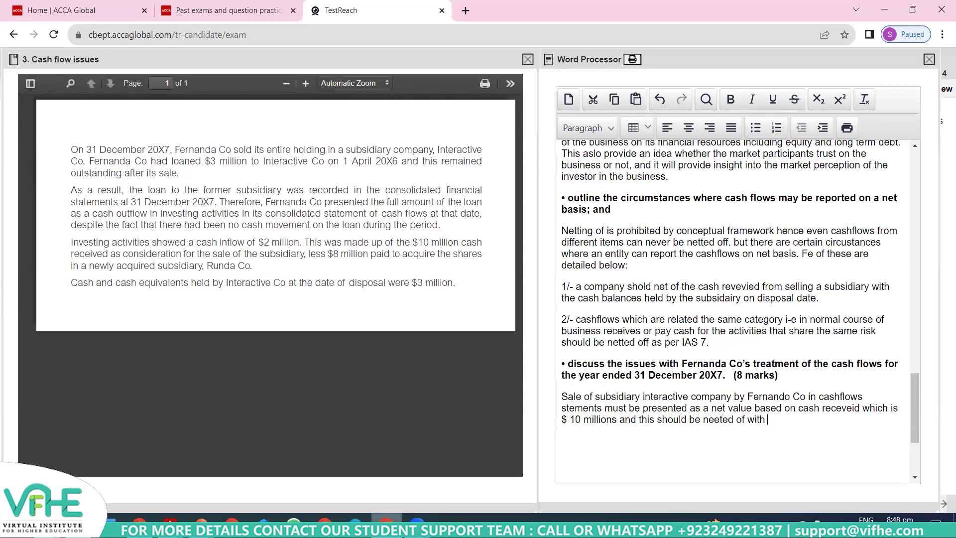
{"action": "type", "text": "$3 million being the cas"}
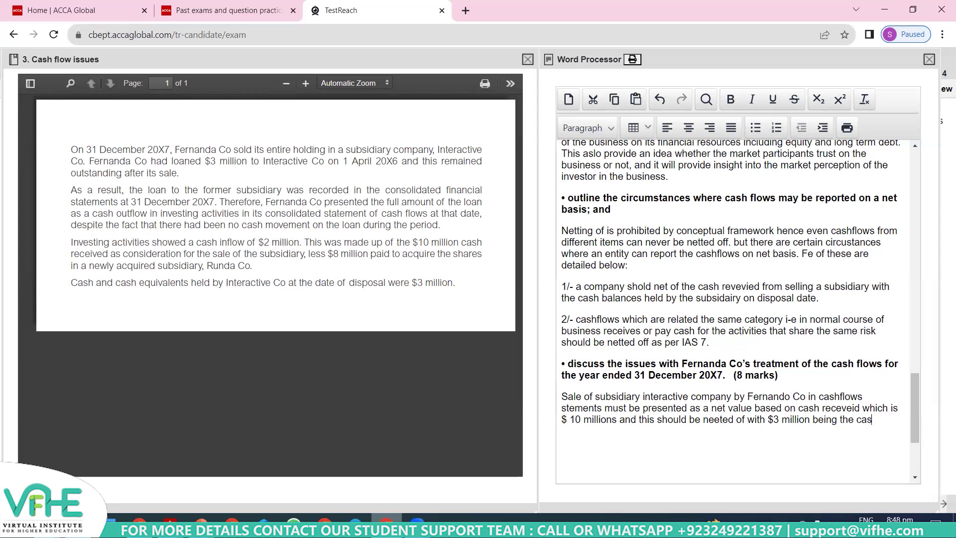
{"action": "type", "text": "h balance held by interacti"}
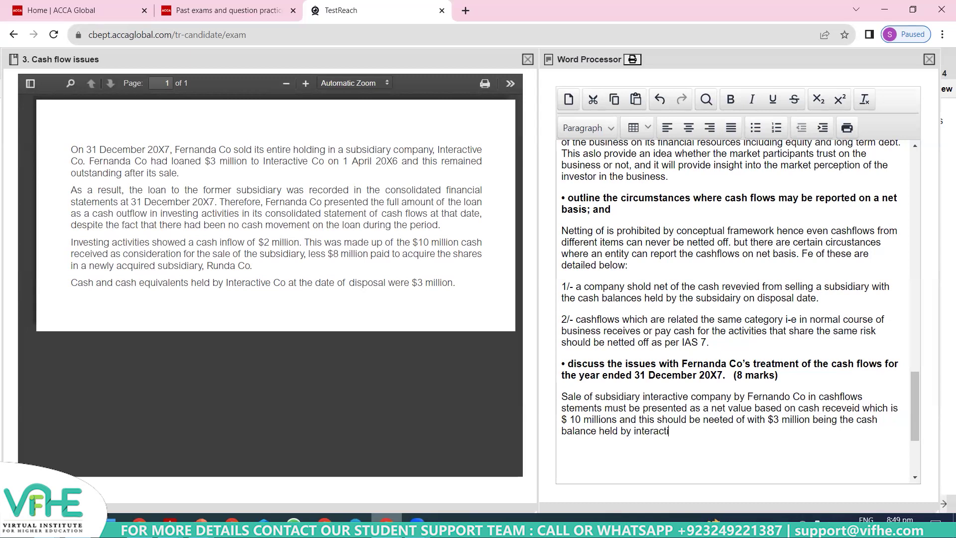
{"action": "type", "text": "ve compnay on disposal date."}
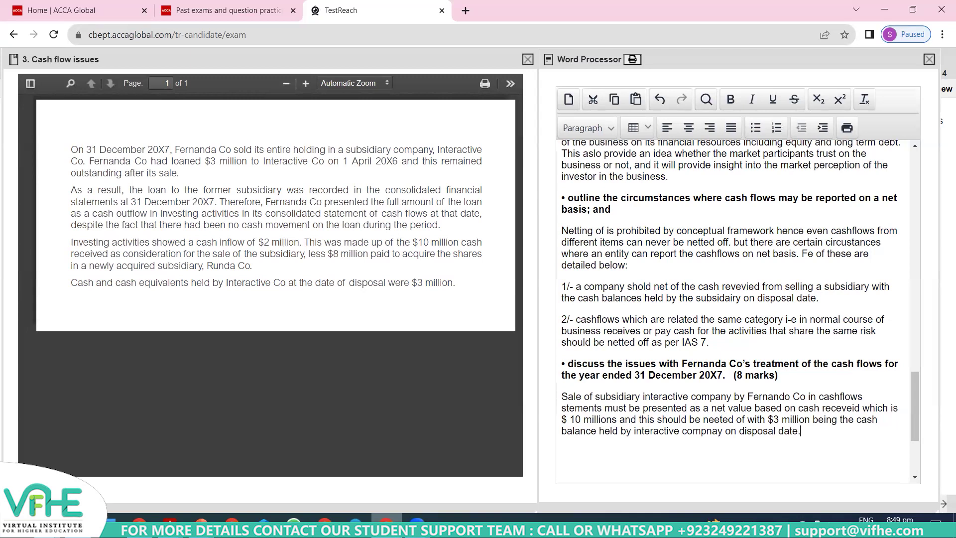
Write that at the same time Fernando Co's treatment in respect of acquisition and disposal of subsidiary is incorrect
{"action": "type", "text": "while at teh sd"}
{"action": "key", "text": "BackSpace"}
{"action": "key", "text": "BackSpace"}
{"action": "key", "text": "BackSpace"}
{"action": "key", "text": "BackSpace"}
{"action": "key", "text": "BackSpace"}
{"action": "type", "text": "he same time Fernando Co "}
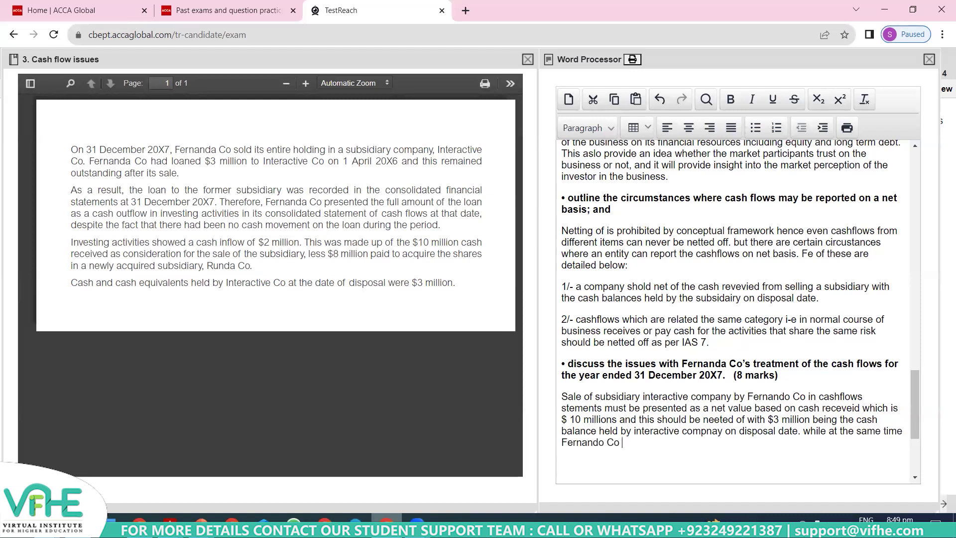
{"action": "type", "text": "trreatement in respec"}
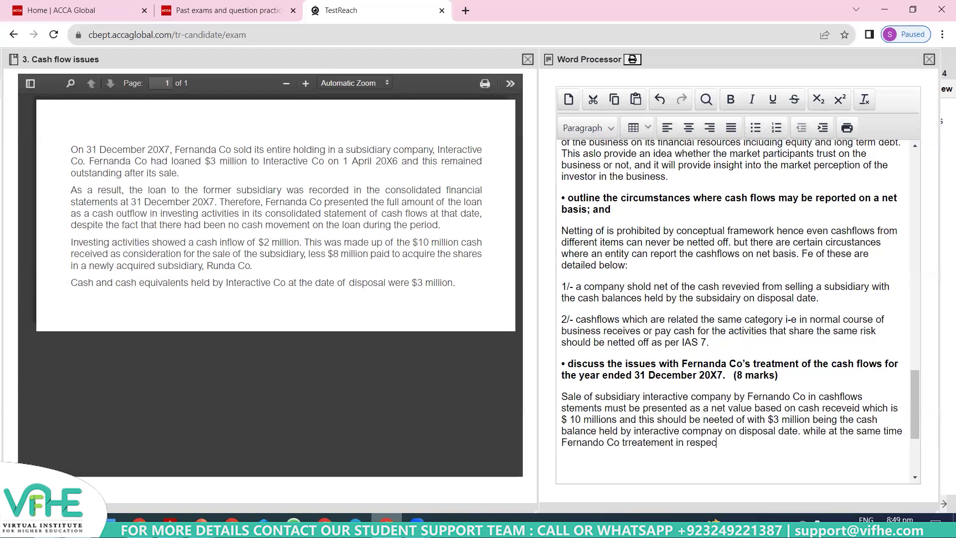
{"action": "type", "text": "t of adqusition and dispoal"}
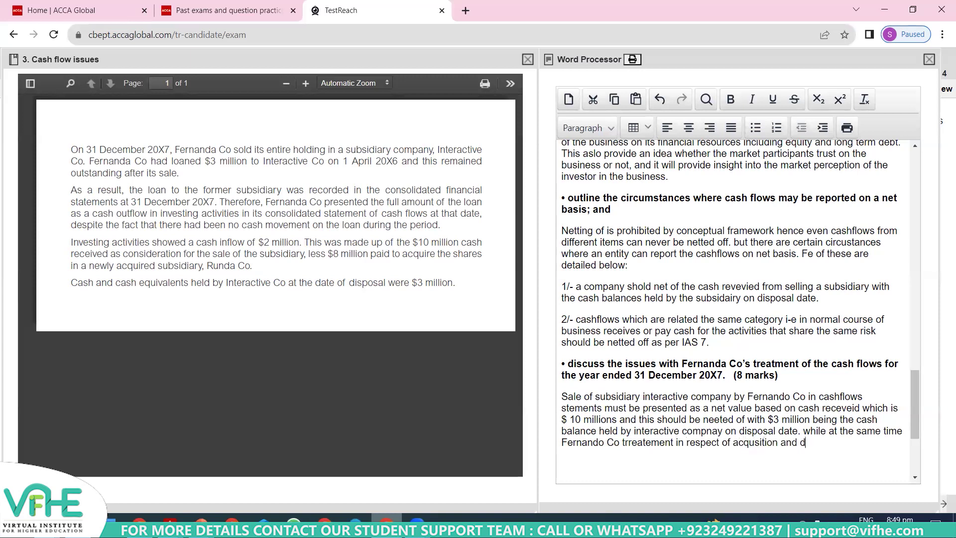
{"action": "key", "text": "BackSpace"}
{"action": "key", "text": "BackSpace"}
{"action": "type", "text": "sal of "}
{"action": "type", "text": "subsidar"}
{"action": "type", "text": "y is incorre"}
Add the reason that the sale and purchase of subsidiary are netted of
{"action": "type", "text": "ct being "}
{"action": "type", "text": "sale and purc"}
{"action": "type", "text": "hase of subsida"}
{"action": "type", "text": "ry are neeted"}
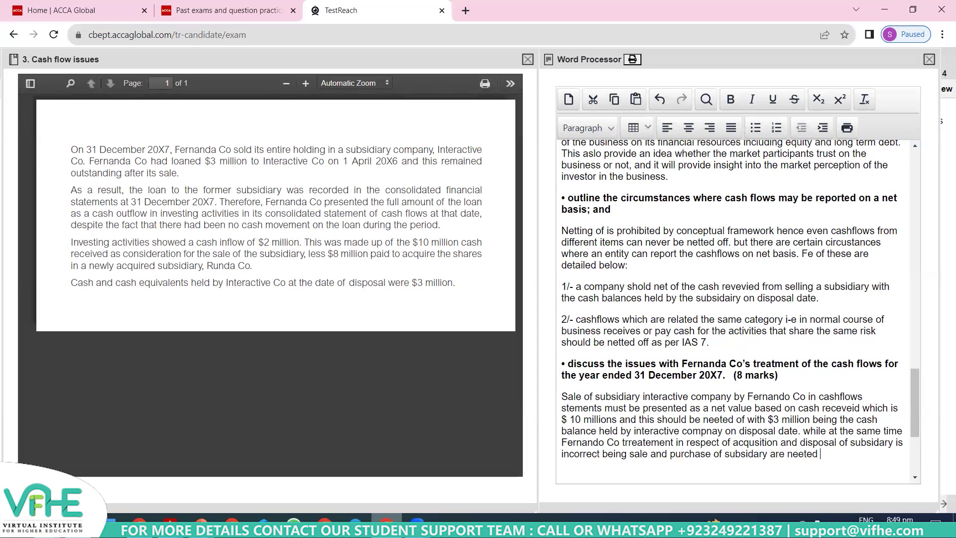
{"action": "key", "text": "BackSpace"}
{"action": "key", "text": "BackSpace"}
{"action": "key", "text": "BackSpace"}
{"action": "key", "text": "BackSpace"}
{"action": "key", "text": "BackSpace"}
{"action": "key", "text": "BackSpace"}
{"action": "type", "text": "etted of and"}
Extend the reason to say the netted amounts are presented in financial statements
{"action": "key", "text": "BackSpace"}
{"action": "key", "text": "BackSpace"}
{"action": "key", "text": "BackSpace"}
{"action": "key", "text": "BackSpace"}
{"action": "key", "text": "BackSpace"}
{"action": "type", "text": "and presented in financial statents"}
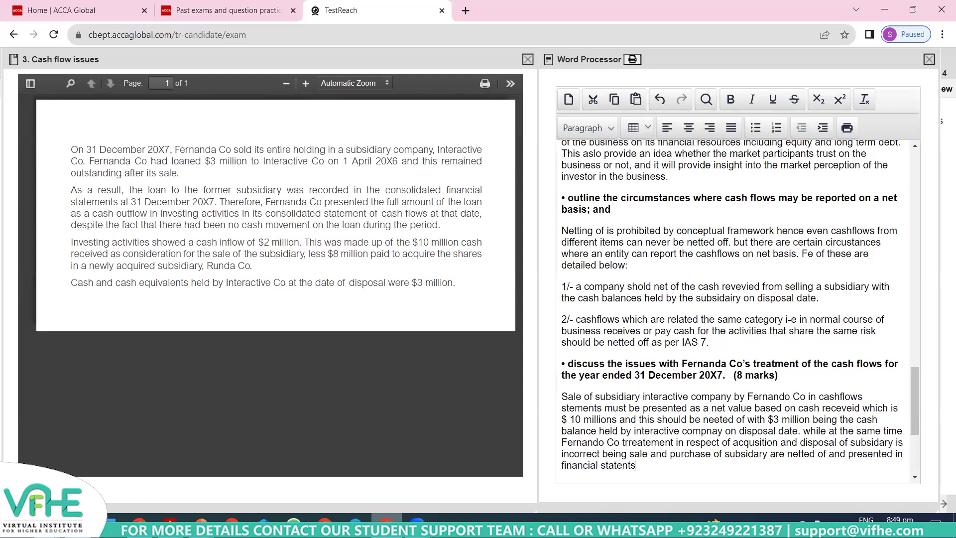
Correct the spelling of "statements" at the end of the netting sentence
{"action": "key", "text": "Return"}
{"action": "type", "text": "."}
{"action": "key", "text": "BackSpace"}
{"action": "key", "text": "BackSpace"}
{"action": "key", "text": "BackSpace"}
{"action": "key", "text": "BackSpace"}
{"action": "key", "text": "BackSpace"}
{"action": "key", "text": "BackSpace"}
{"action": "type", "text": "ments"}
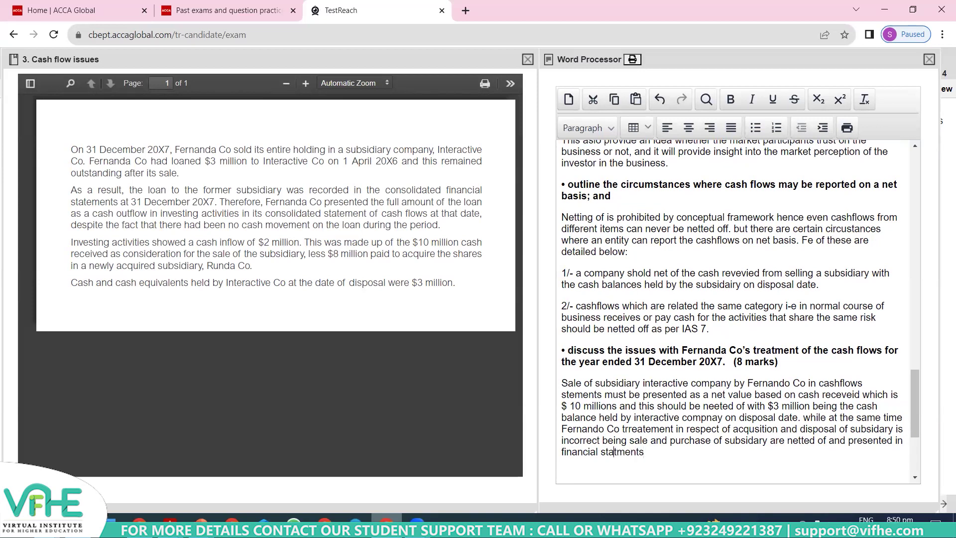
{"action": "left_click", "coordinate": [614, 452]}
{"action": "type", "text": "e"}
{"action": "left_click", "coordinate": [649, 452]}
Write that Fernando Co must report cash outflows of $8 million in respect of the acquisition of Runda co
{"action": "key", "text": "Return"}
{"action": "key", "text": "ctrl+b"}
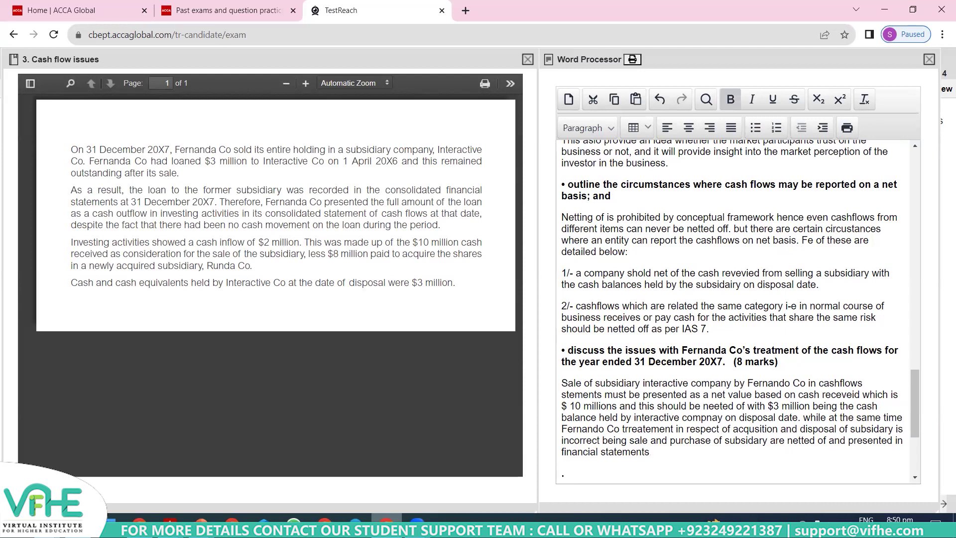
{"action": "key", "text": "BackSpace"}
{"action": "type", "text": "Fernando Co mus"}
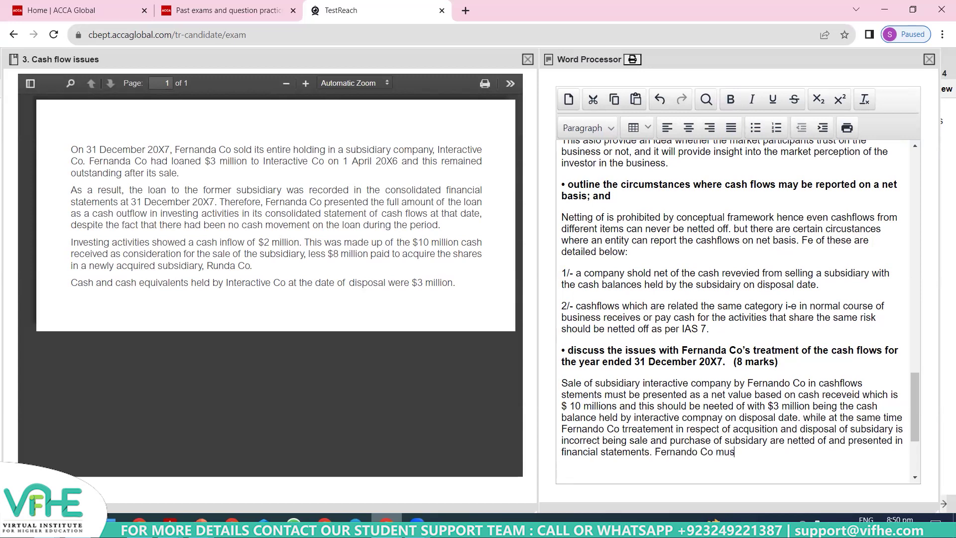
{"action": "type", "text": "t report cash outflow"}
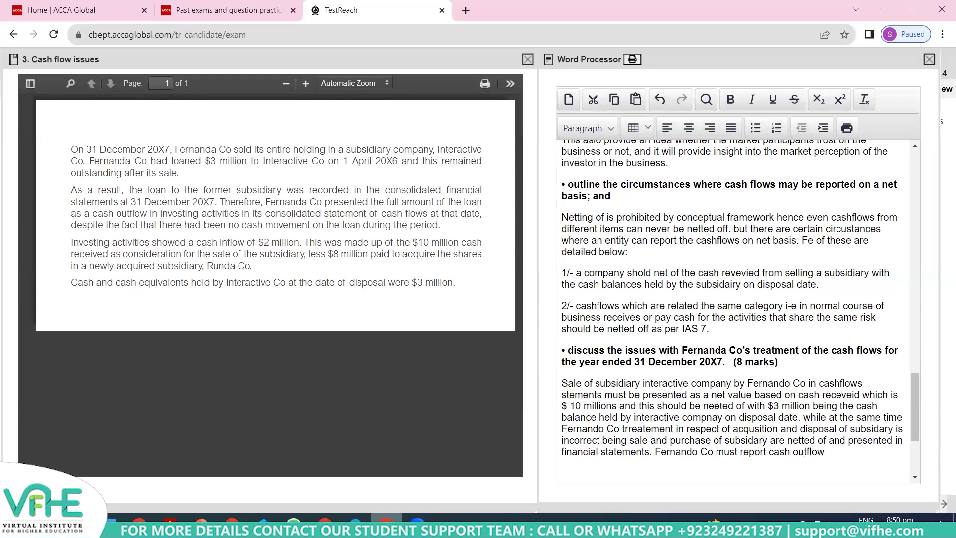
{"action": "type", "text": "s of $8 million in respect of ac"}
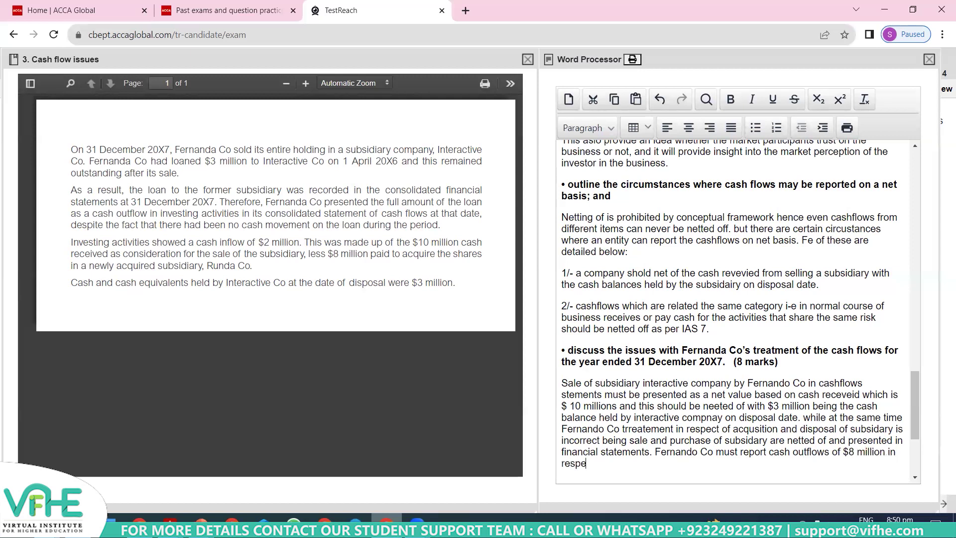
{"action": "type", "text": "qusition of Rund"}
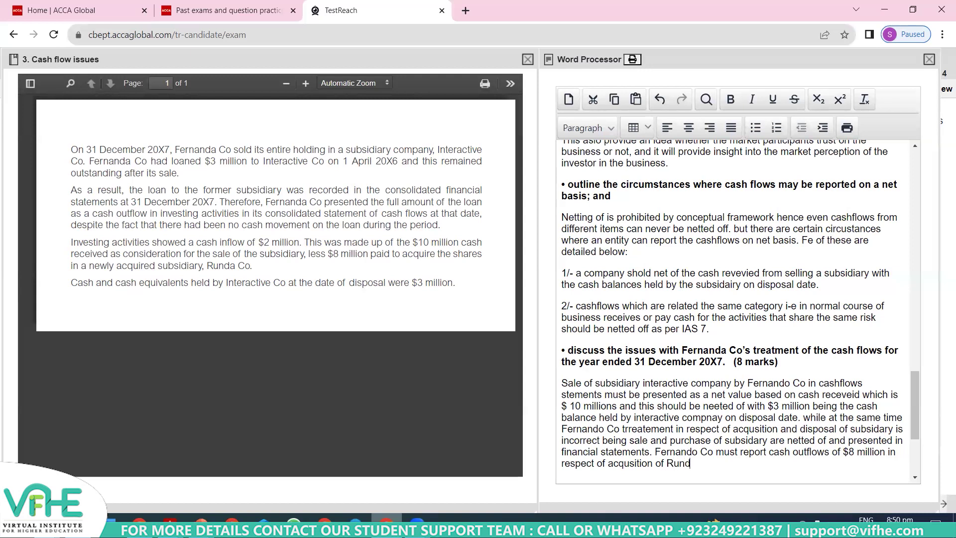
Complete the Runda co sentence by saying it is reported as a separate line item under investing activities
{"action": "type", "text": "a co as a seperate line "}
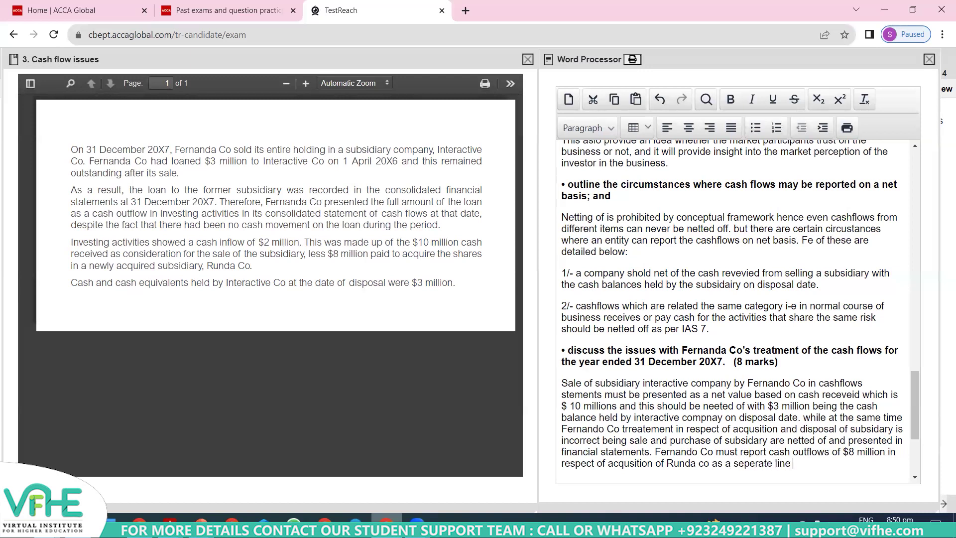
{"action": "type", "text": "item uncer invesintg"}
{"action": "key", "text": "BackSpace"}
{"action": "key", "text": "BackSpace"}
{"action": "key", "text": "BackSpace"}
{"action": "key", "text": "BackSpace"}
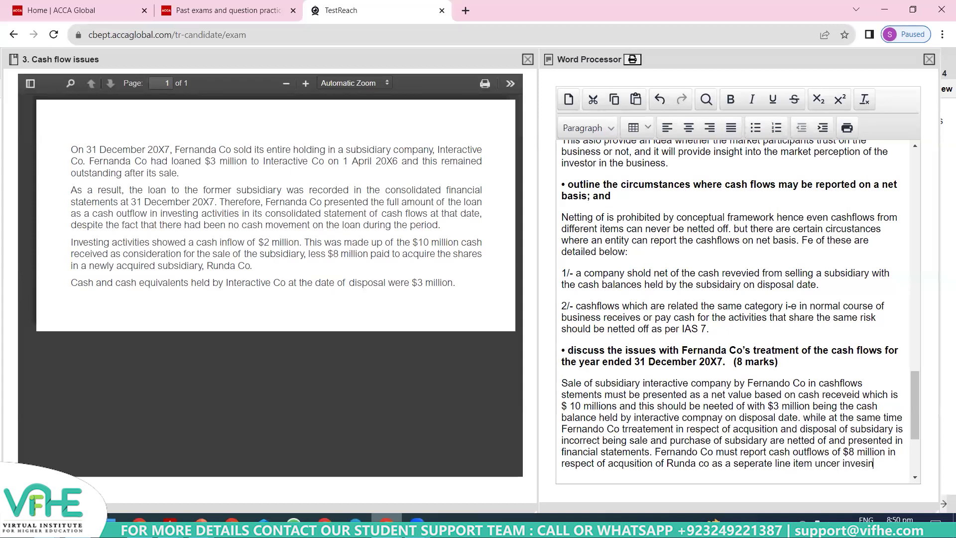
{"action": "type", "text": "ting activities."}
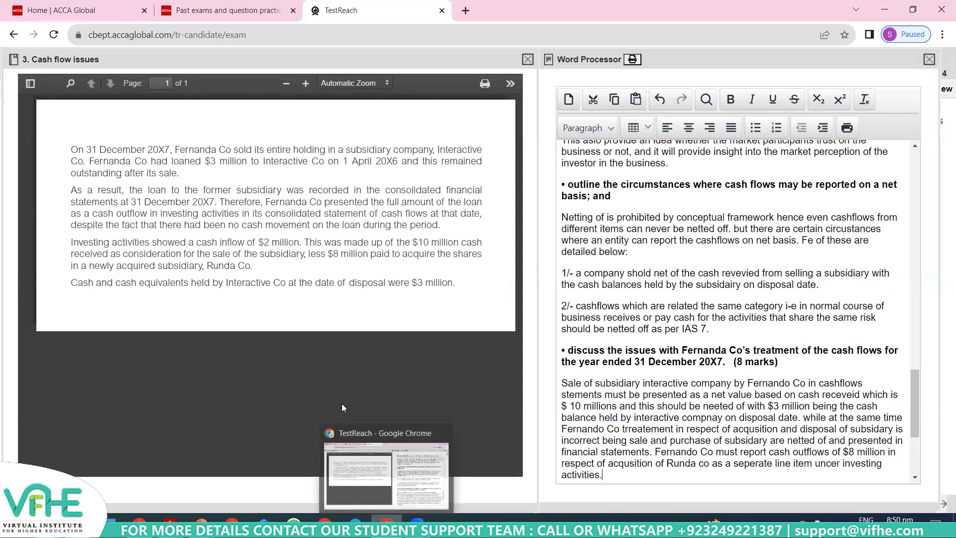
Mark the $3 million loan in the exhibit and start a new paragraph on the loan which was given to the subsidiary
{"action": "left_click_drag", "start_coordinate": [190, 161], "coordinate": [382, 161]}
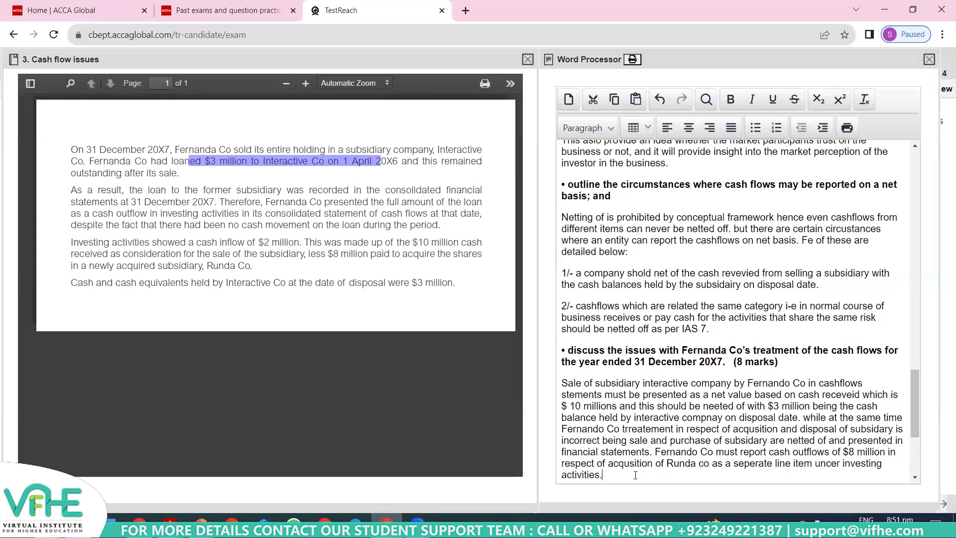
{"action": "key", "text": "Return"}
{"action": "key", "text": "Return"}
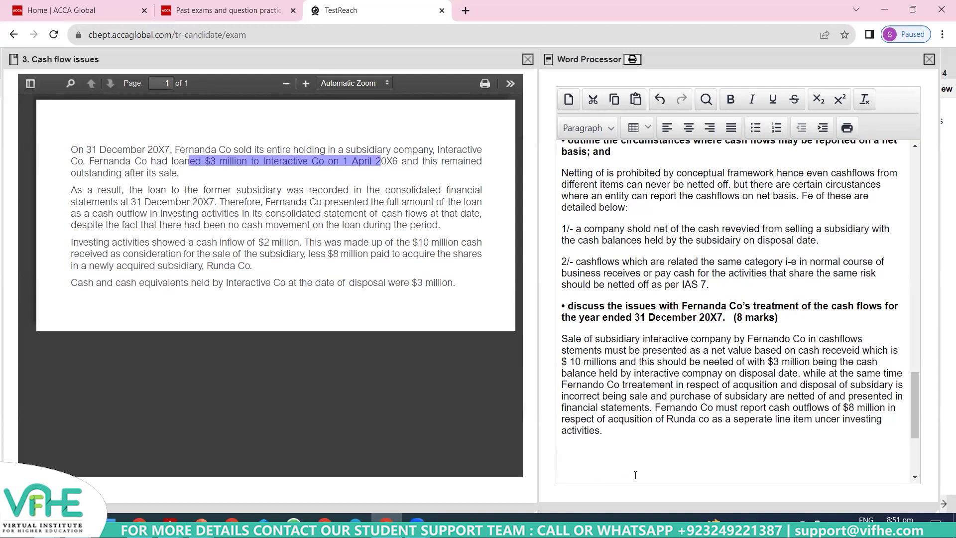
{"action": "type", "text": "this"}
{"action": "key", "text": "BackSpace"}
{"action": "key", "text": "BackSpace"}
{"action": "key", "text": "BackSpace"}
{"action": "key", "text": "BackSpace"}
{"action": "key", "text": "BackSpace"}
{"action": "type", "text": "Loan whcih was"}
{"action": "type", "text": "ven to the subsidiary should"}
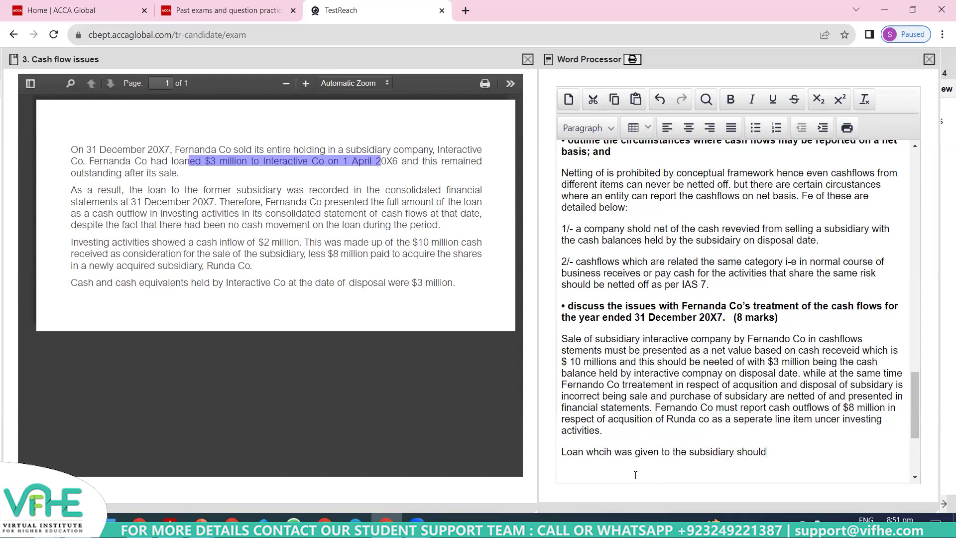
State that the loan is correctly reported in SOFP as being an asset under the NCA head
{"action": "key", "text": "BackSpace"}
{"action": "key", "text": "BackSpace"}
{"action": "key", "text": "BackSpace"}
{"action": "key", "text": "BackSpace"}
{"action": "key", "text": "BackSpace"}
{"action": "key", "text": "BackSpace"}
{"action": "type", "text": "is correctly reported in "}
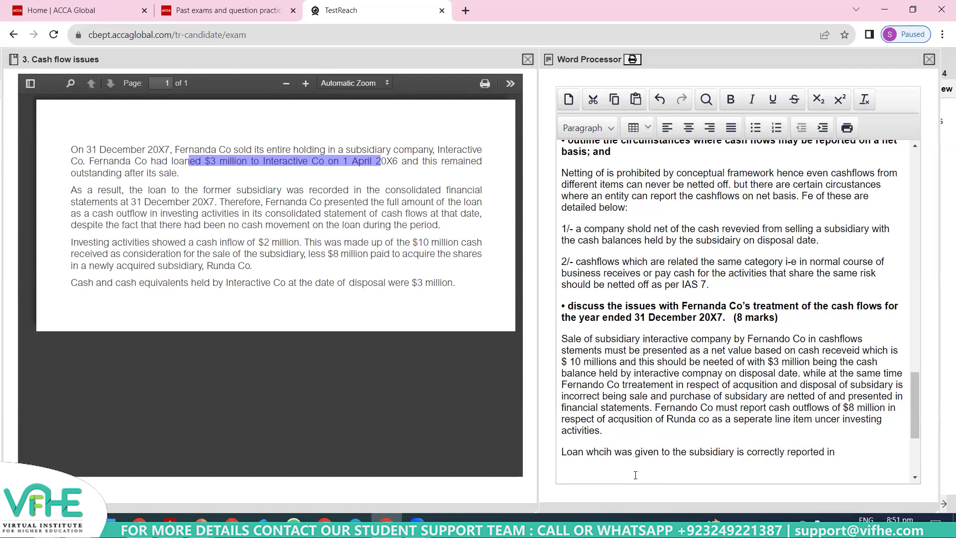
{"action": "type", "text": "B"}
{"action": "key", "text": "BackSpace"}
{"action": "type", "text": "SOFP as being an assets un"}
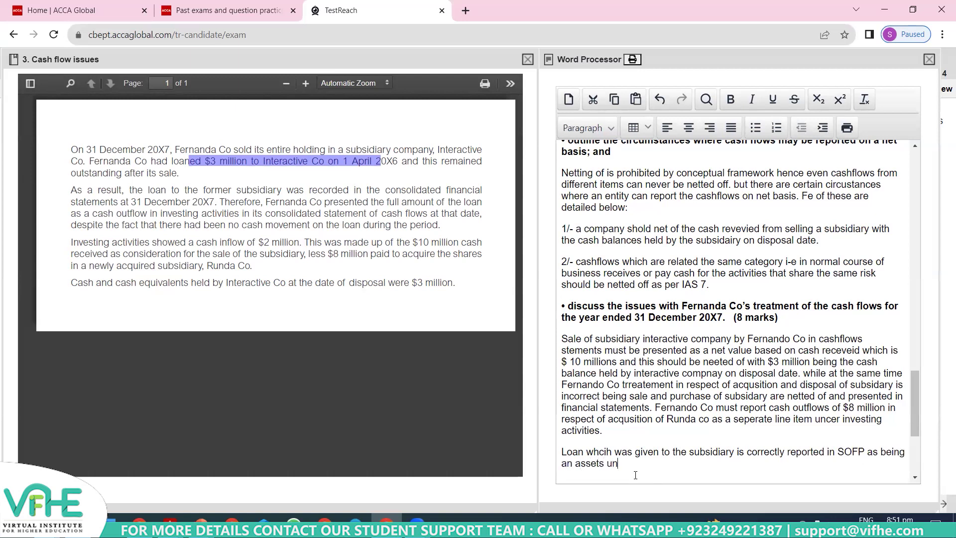
{"action": "type", "text": "der the NCA head, but as this"}
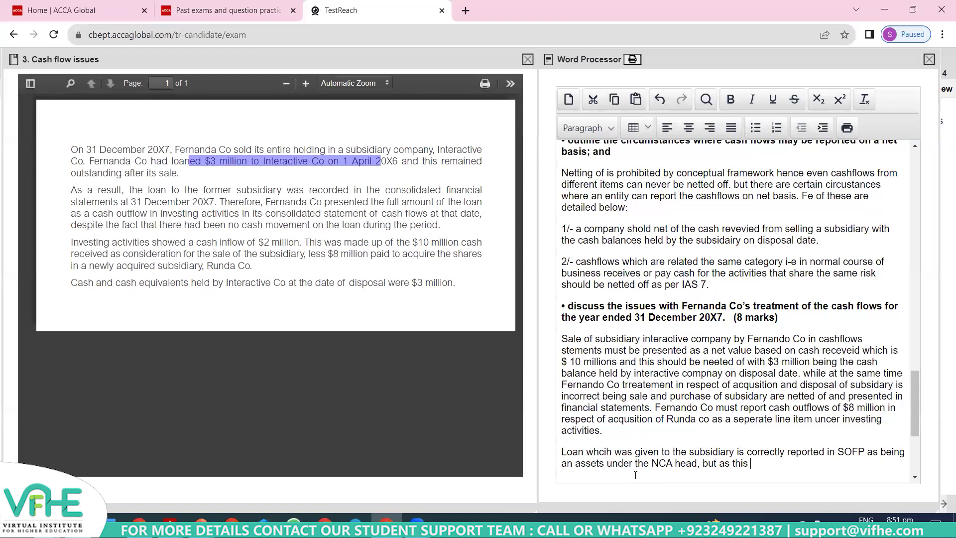
Add that as cash had not been transferred, the loan should not be presented in cashflows
{"action": "key", "text": "BackSpace"}
{"action": "key", "text": "BackSpace"}
{"action": "key", "text": "BackSpace"}
{"action": "key", "text": "BackSpace"}
{"action": "key", "text": "BackSpace"}
{"action": "type", "text": "cash "}
{"action": "type", "text": "had not rtre"}
{"action": "key", "text": "BackSpace"}
{"action": "key", "text": "BackSpace"}
{"action": "key", "text": "BackSpace"}
{"action": "type", "text": "been transfe"}
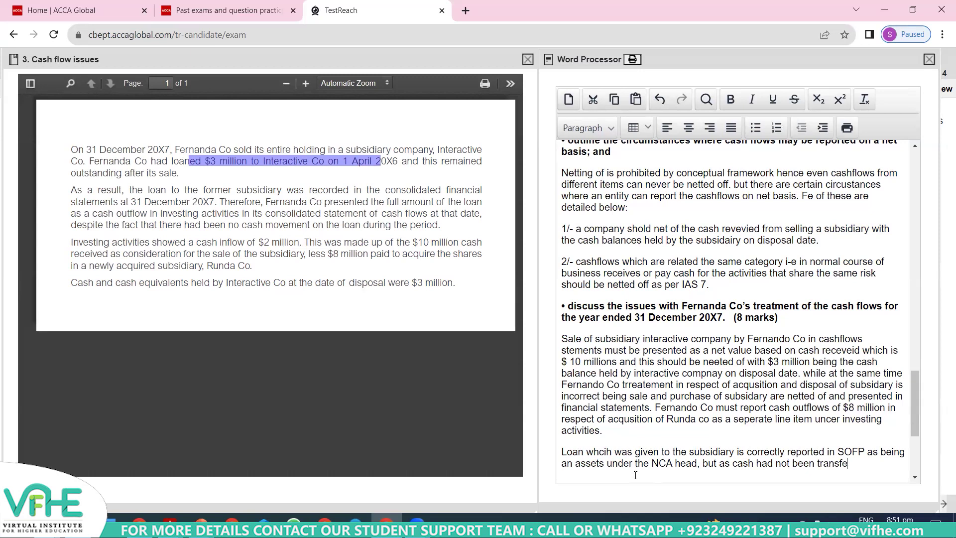
{"action": "type", "text": "red so this should not be presented in cash"}
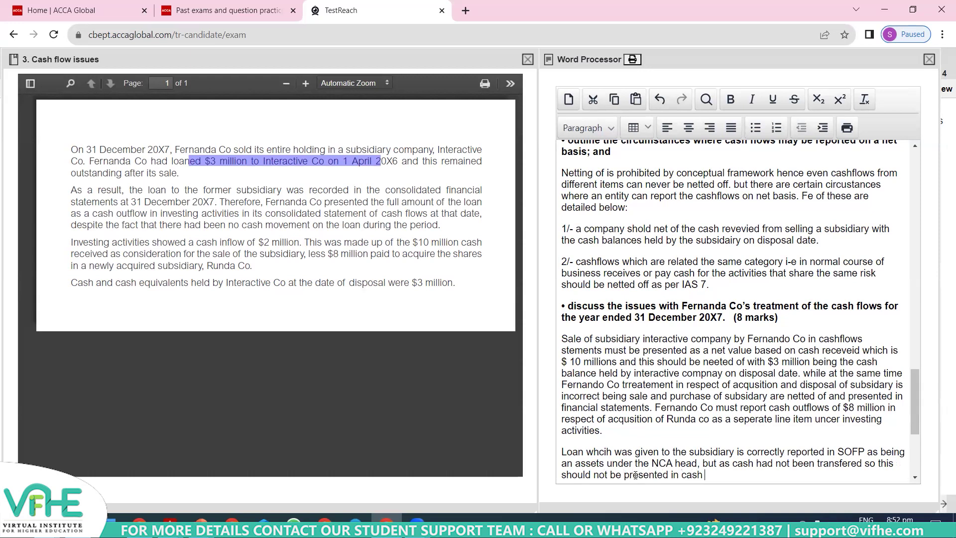
{"action": "type", "text": " flowes"}
{"action": "key", "text": "BackSpace"}
{"action": "key", "text": "BackSpace"}
Write that the loan must be adjusted in net assets at the disposal date of interactive company
{"action": "type", "text": "s.  this must be adjusted in "}
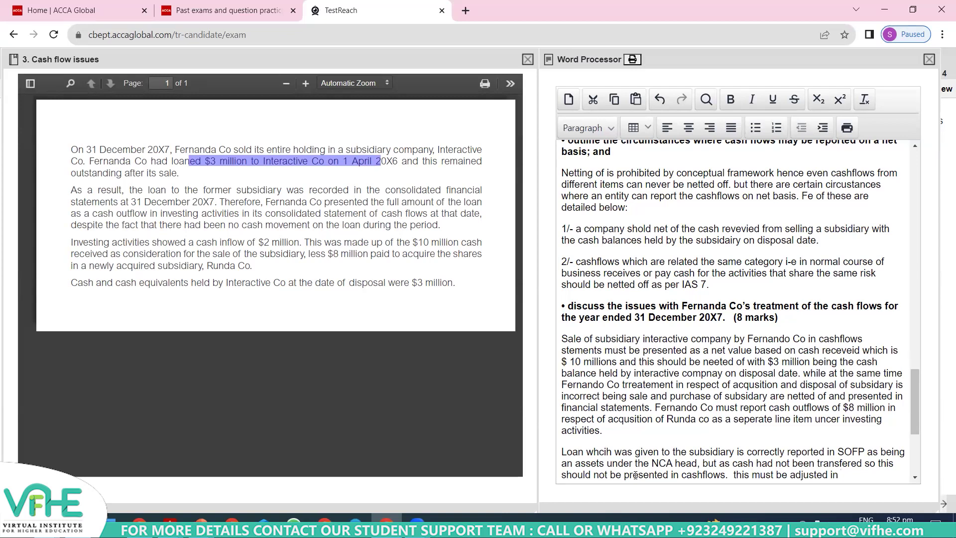
{"action": "type", "text": "net assets at the pro"}
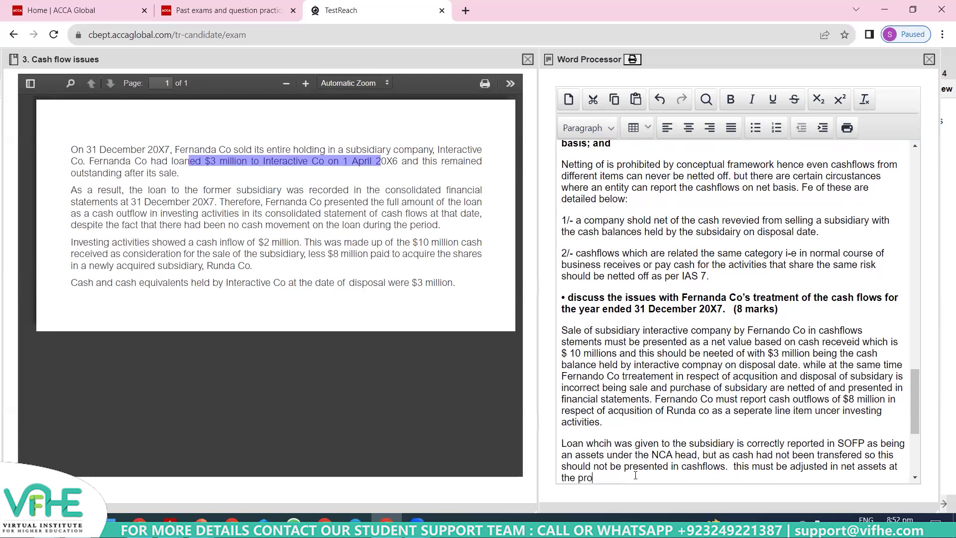
{"action": "key", "text": "BackSpace"}
{"action": "key", "text": "BackSpace"}
{"action": "key", "text": "BackSpace"}
{"action": "key", "text": "BackSpace"}
{"action": "type", "text": "disposal date of interactive company which will result in ban"}
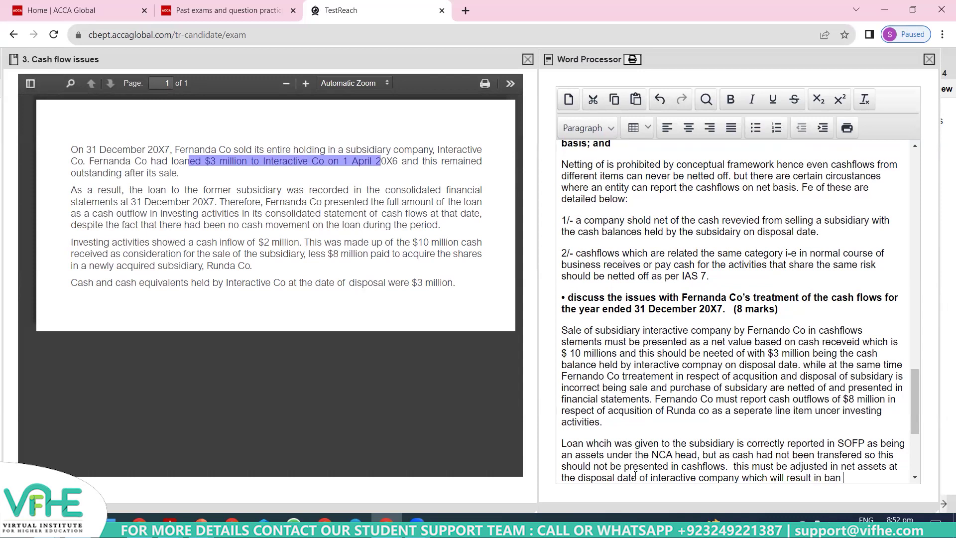
Add that the adjustment will result in decreased Net assets of interactive company
{"action": "key", "text": "BackSpace"}
{"action": "key", "text": "BackSpace"}
{"action": "key", "text": "BackSpace"}
{"action": "type", "text": "decreased Net assets of inter"}
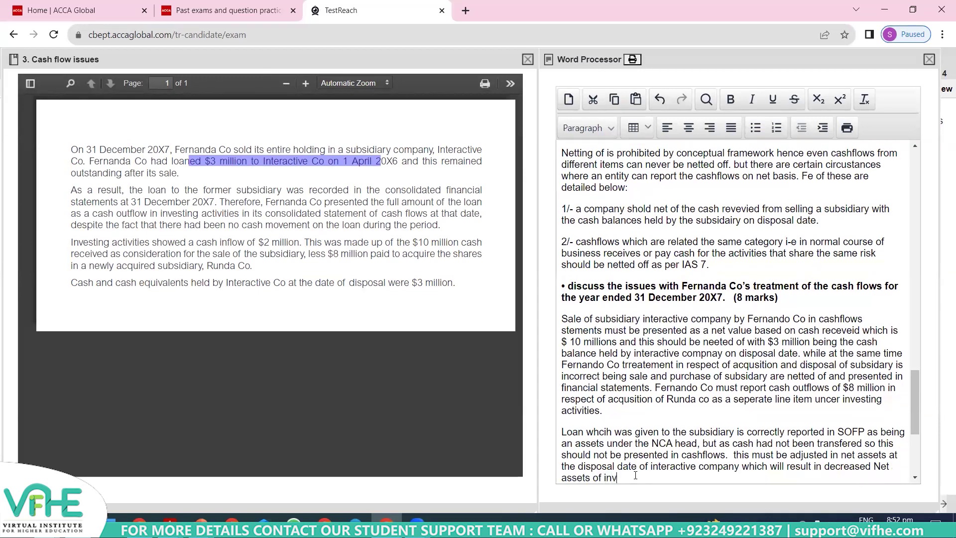
{"action": "type", "text": "active cop"}
{"action": "key", "text": "BackSpace"}
{"action": "type", "text": "mpany han"}
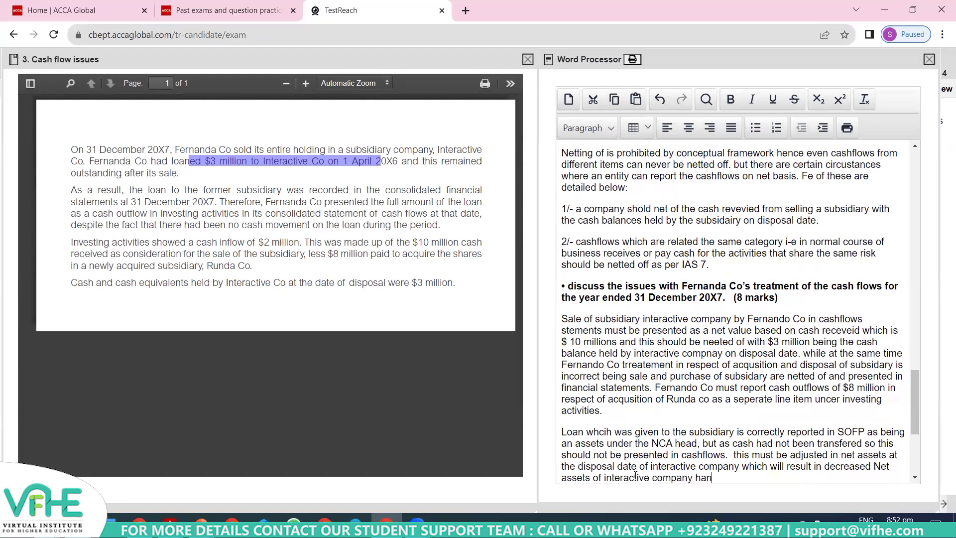
Finish the paragraph by stating that a higher gain on disposal will be reported in profit and loss account
{"action": "key", "text": "BackSpace"}
{"action": "key", "text": "BackSpace"}
{"action": "key", "text": "BackSpace"}
{"action": "type", "text": "and hence a higher profit"}
{"action": "key", "text": "BackSpace"}
{"action": "key", "text": "BackSpace"}
{"action": "key", "text": "BackSpace"}
{"action": "key", "text": "BackSpace"}
{"action": "key", "text": "BackSpace"}
{"action": "key", "text": "BackSpace"}
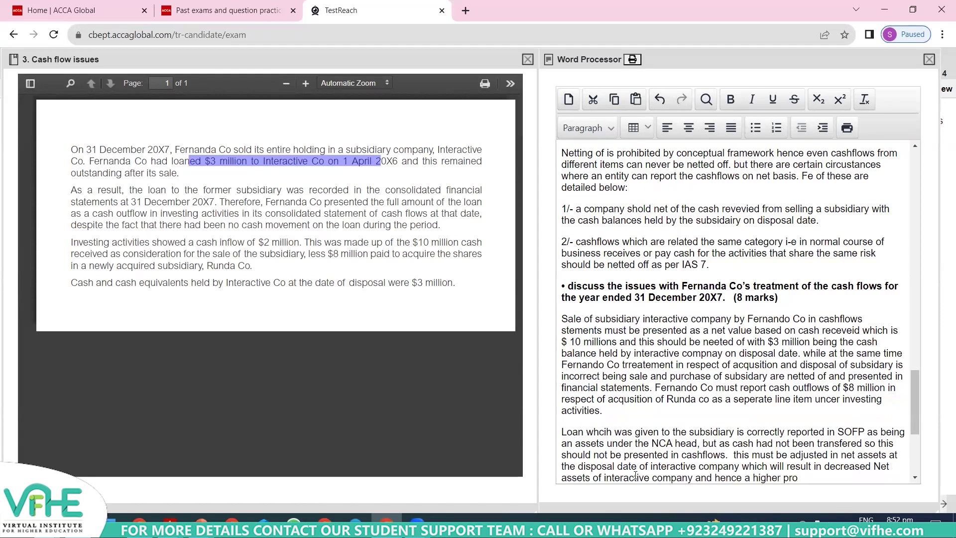
{"action": "type", "text": "gain on dispoal will be reported in prof"}
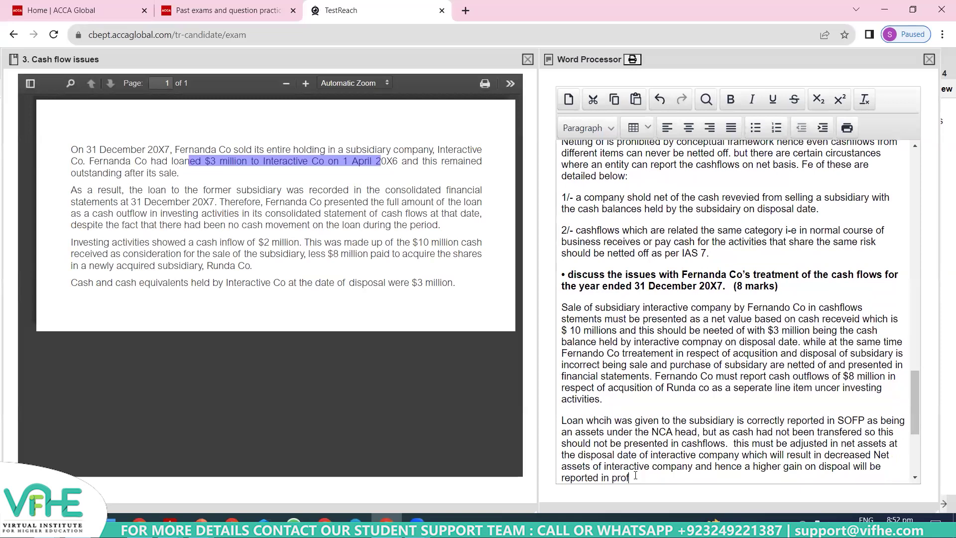
{"action": "type", "text": "it and loss account."}
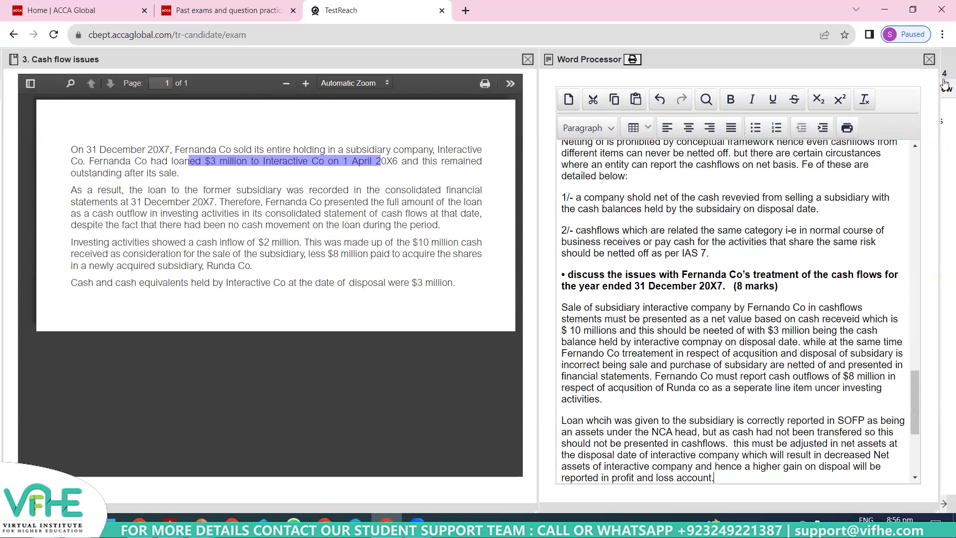
Close the answer and cash flow exhibit, and check the item review screen before returning to Question 3
{"action": "left_click", "coordinate": [929, 60]}
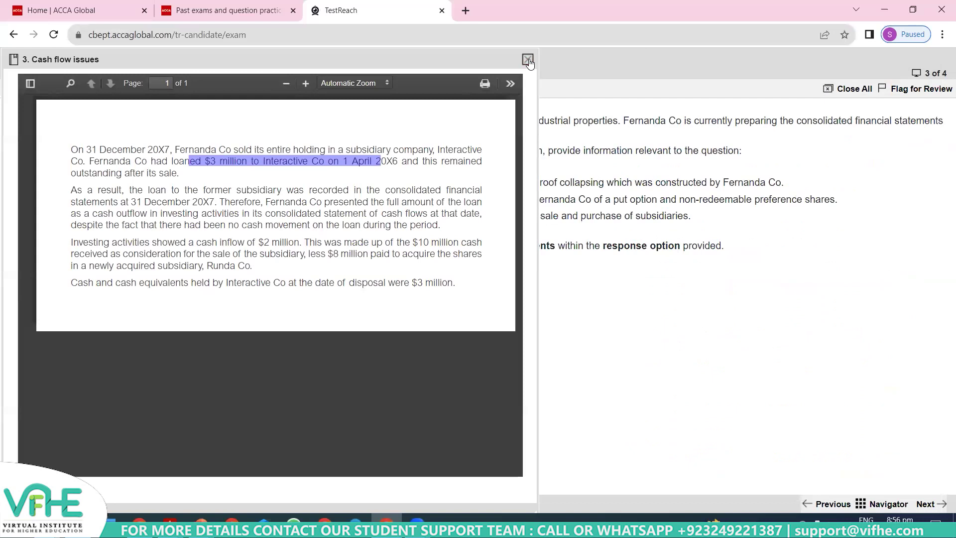
{"action": "left_click", "coordinate": [527, 59]}
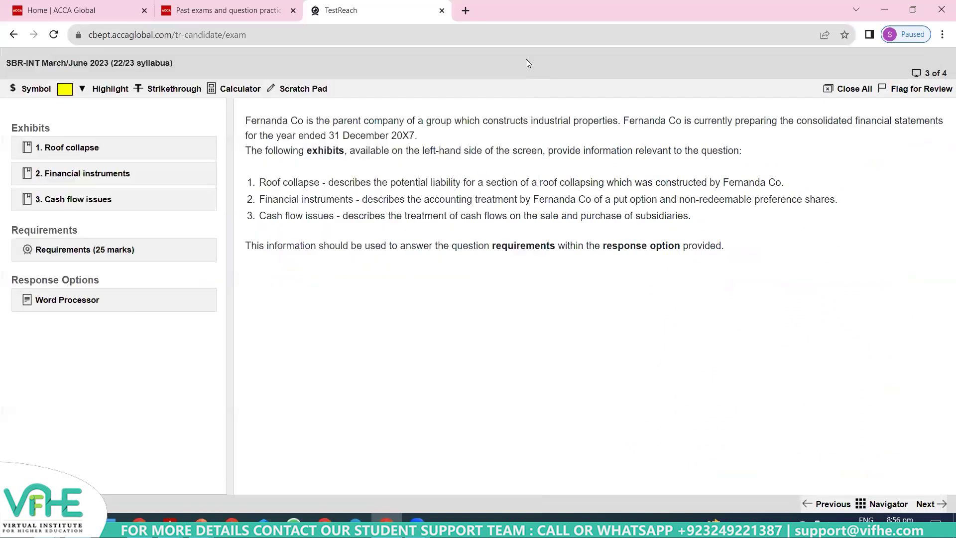
{"action": "left_click", "coordinate": [930, 504]}
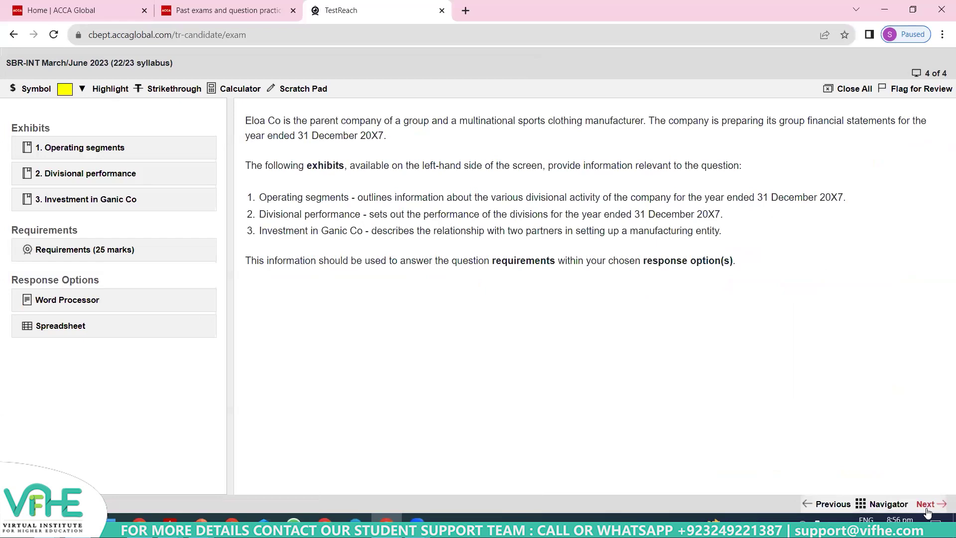
{"action": "left_click", "coordinate": [927, 506]}
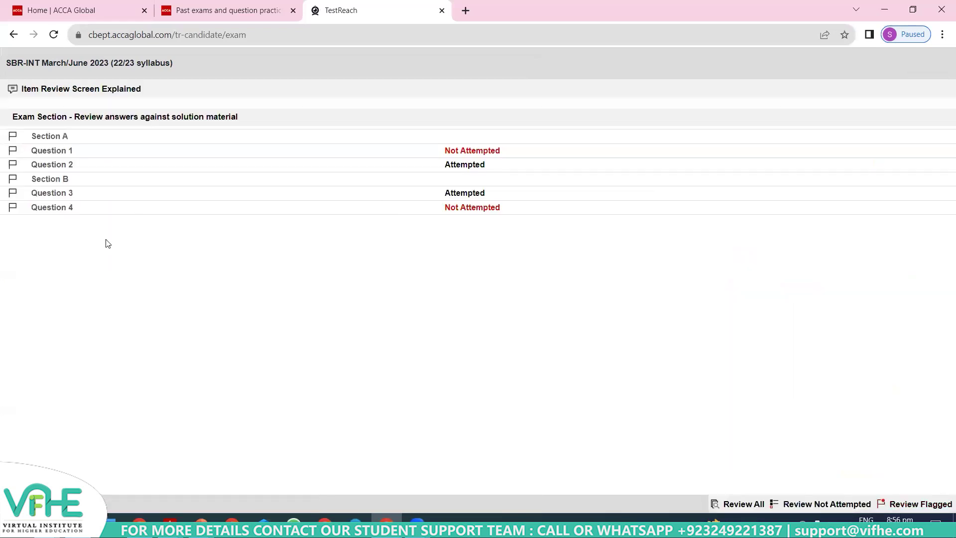
{"action": "left_click", "coordinate": [59, 193]}
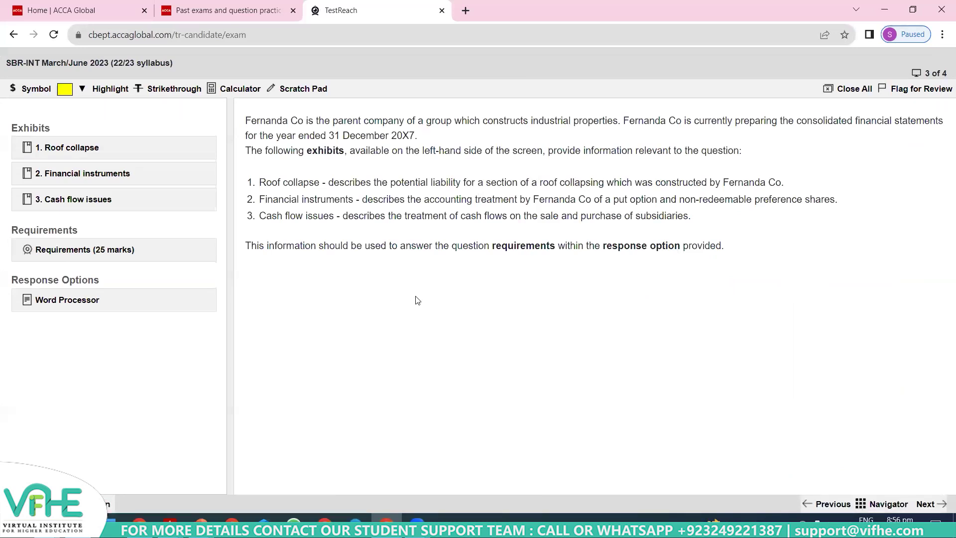
Switch to Excel and review the Day 2 topics and the IAS 7 entry in the revision plan
{"action": "key", "text": "alt+Tab"}
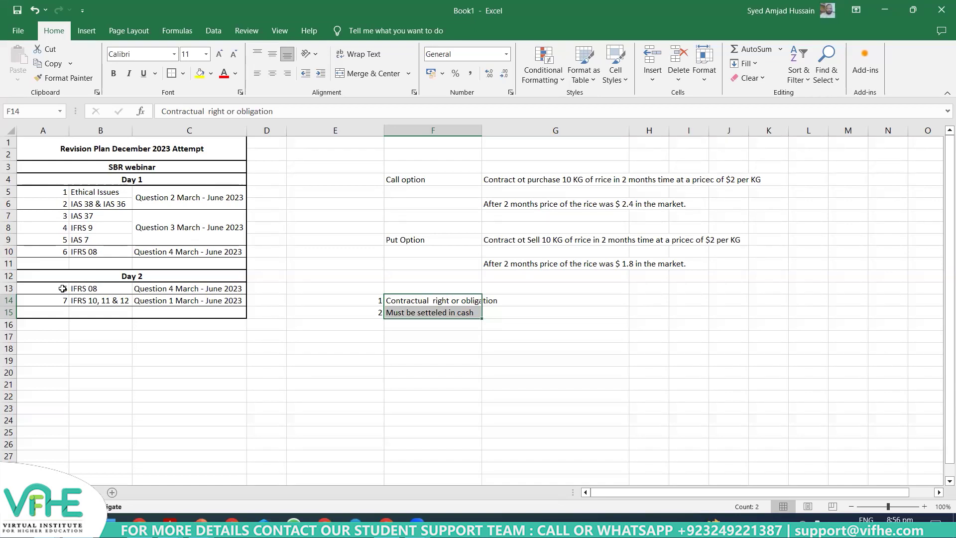
{"action": "left_click_drag", "start_coordinate": [62, 288], "coordinate": [120, 302]}
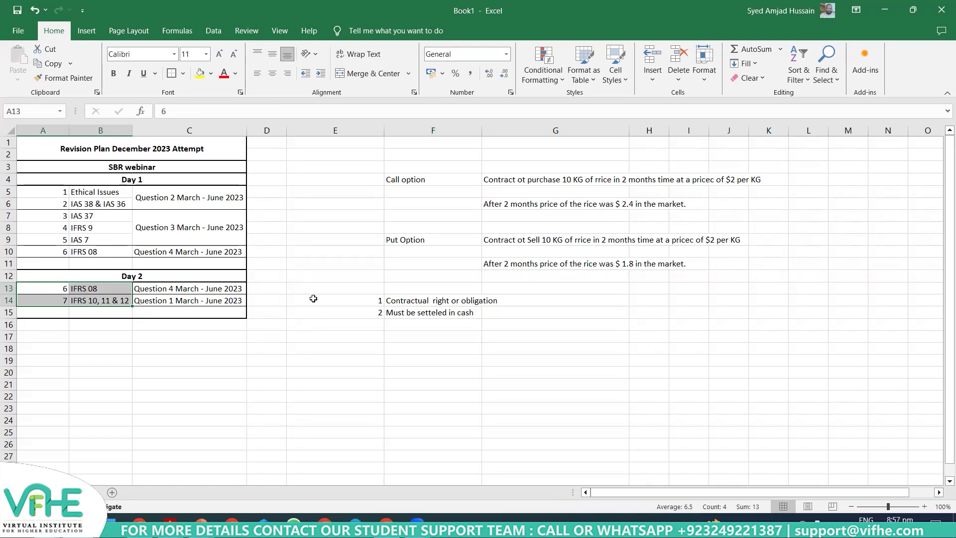
{"action": "key", "text": "alt+Tab"}
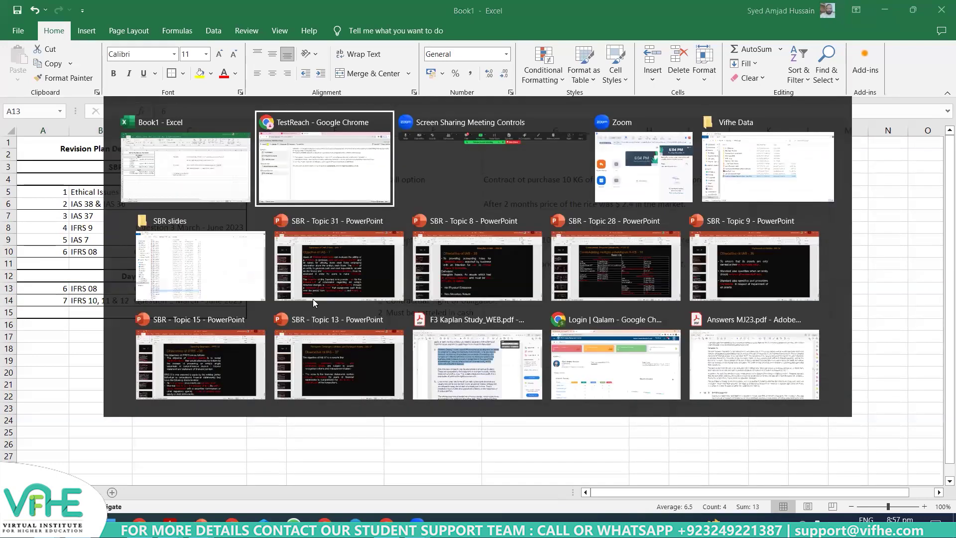
{"action": "key", "text": "alt+shift+Tab"}
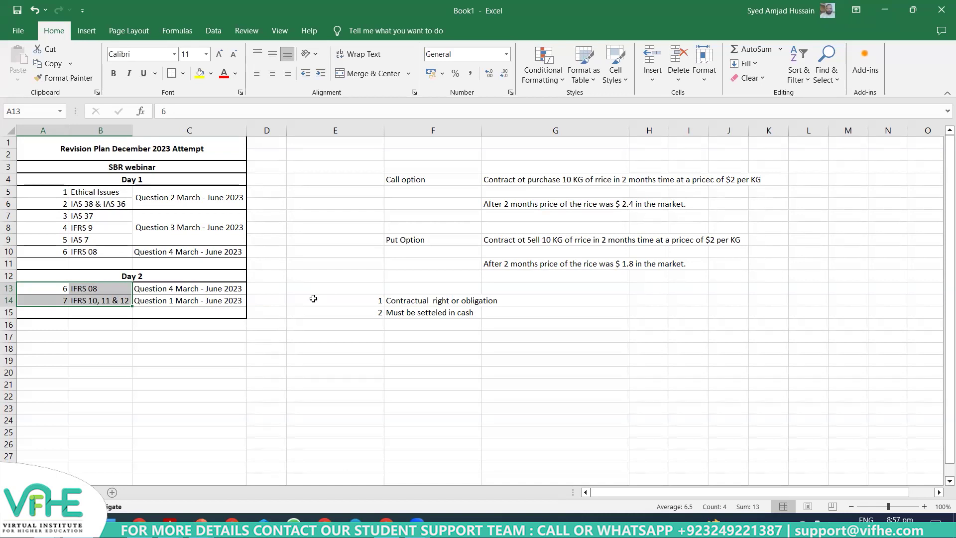
{"action": "key", "text": "Up"}
{"action": "key", "text": "Up"}
{"action": "key", "text": "Up"}
{"action": "key", "text": "Up"}
{"action": "key", "text": "Right"}
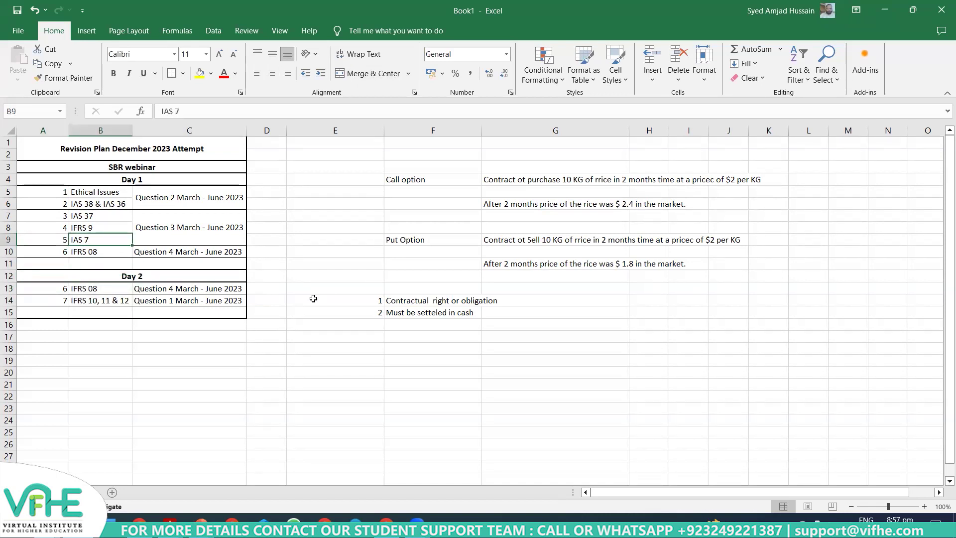